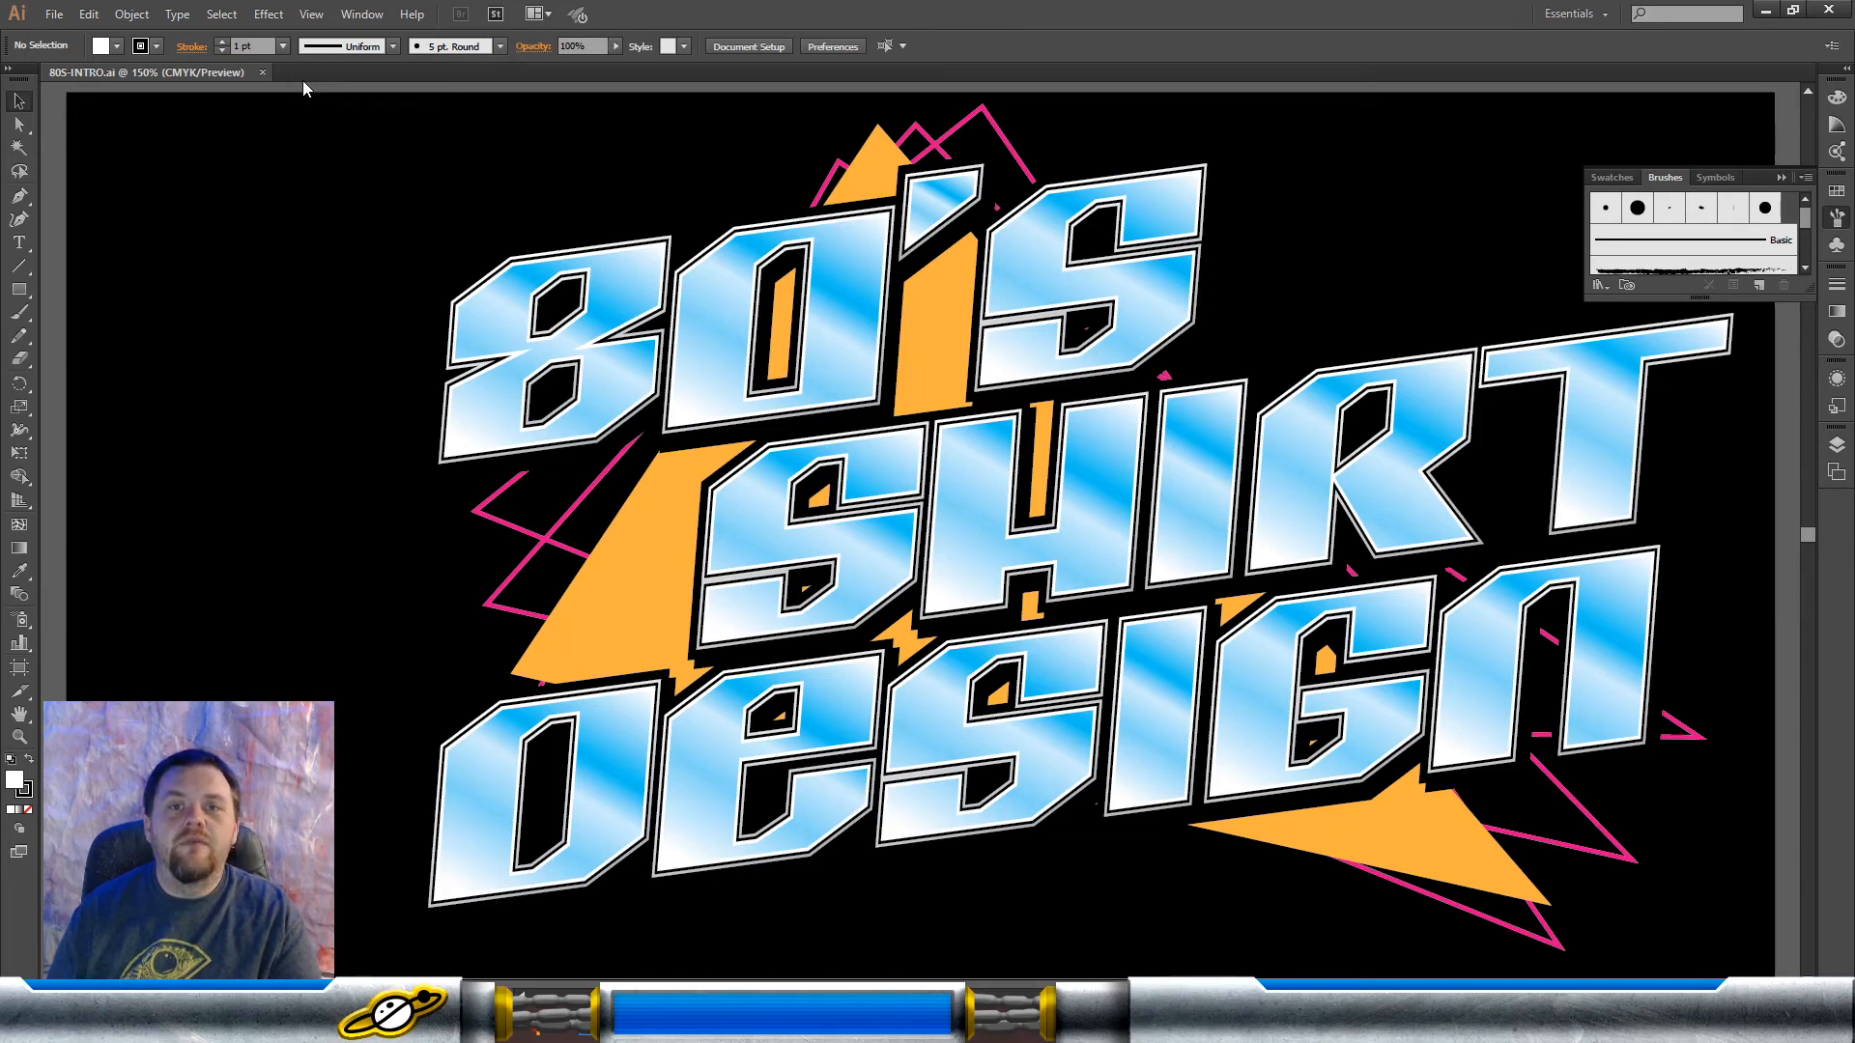
Step: Start a new document and set its units to inches
left_click(54, 14)
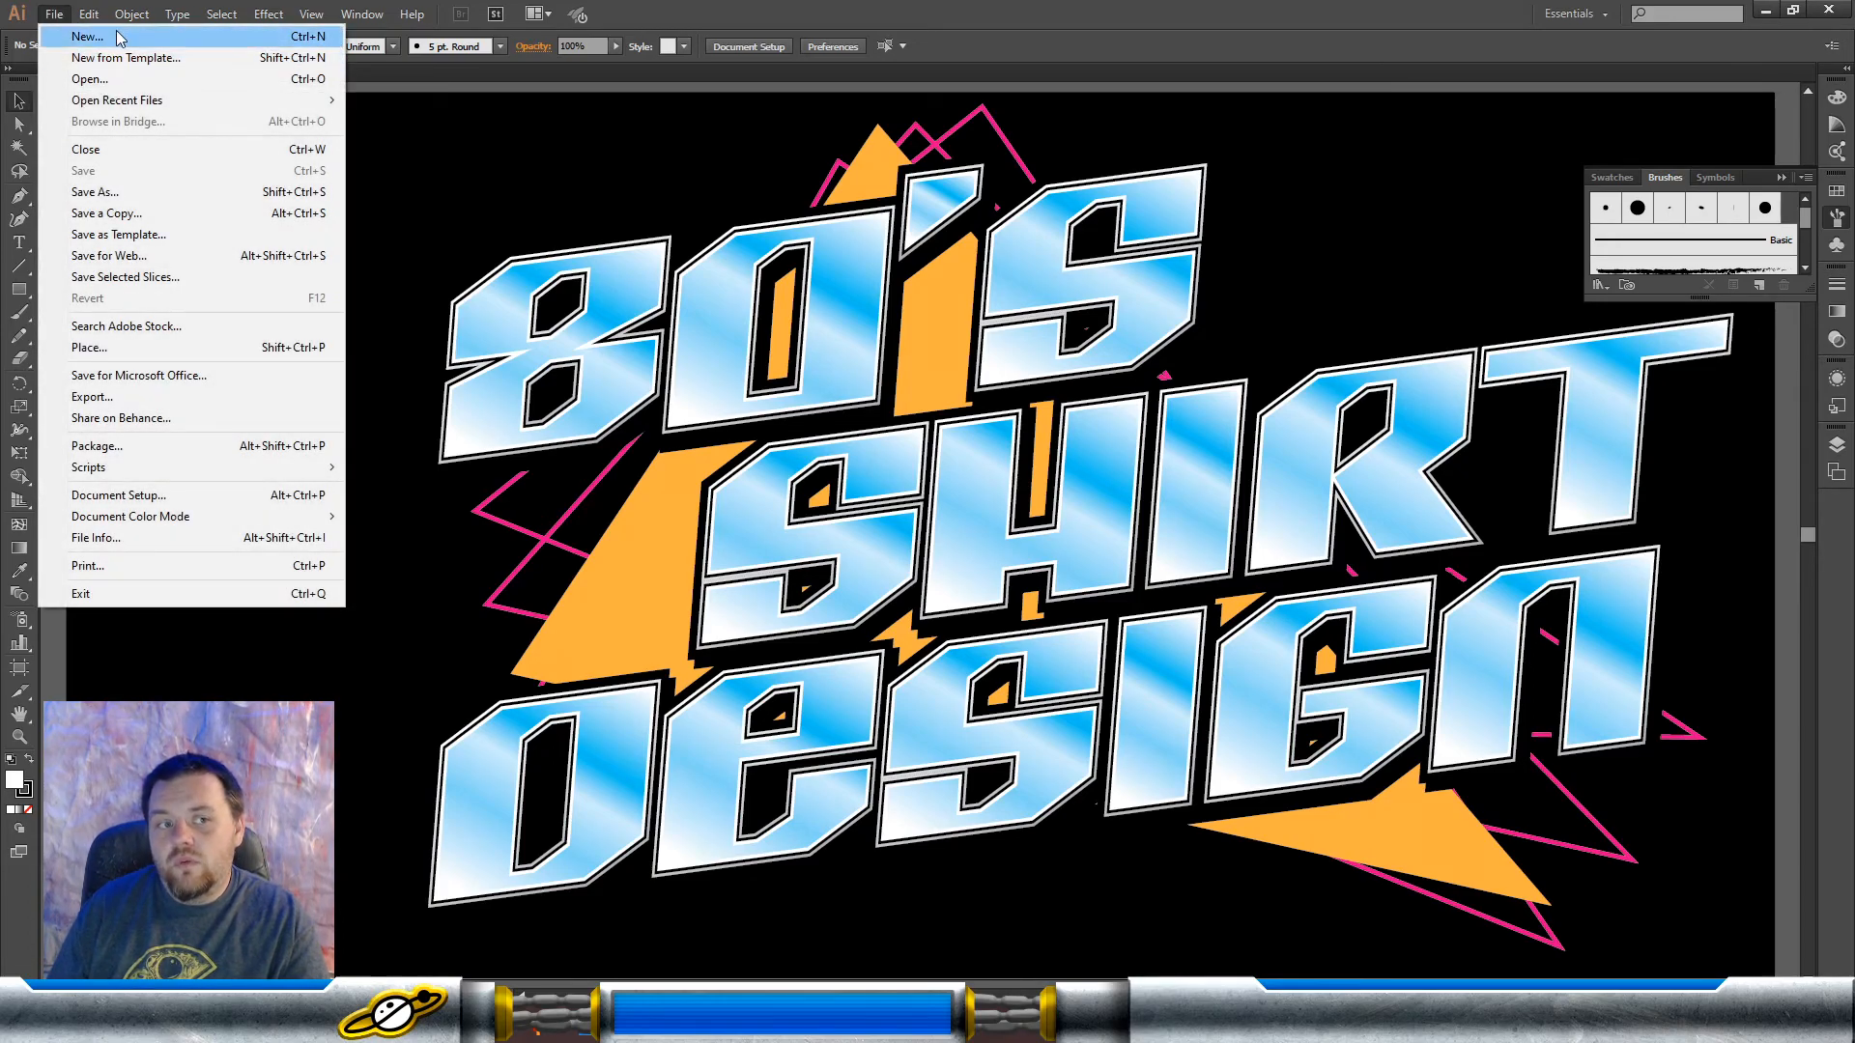
key("Escape")
key("ctrl+n")
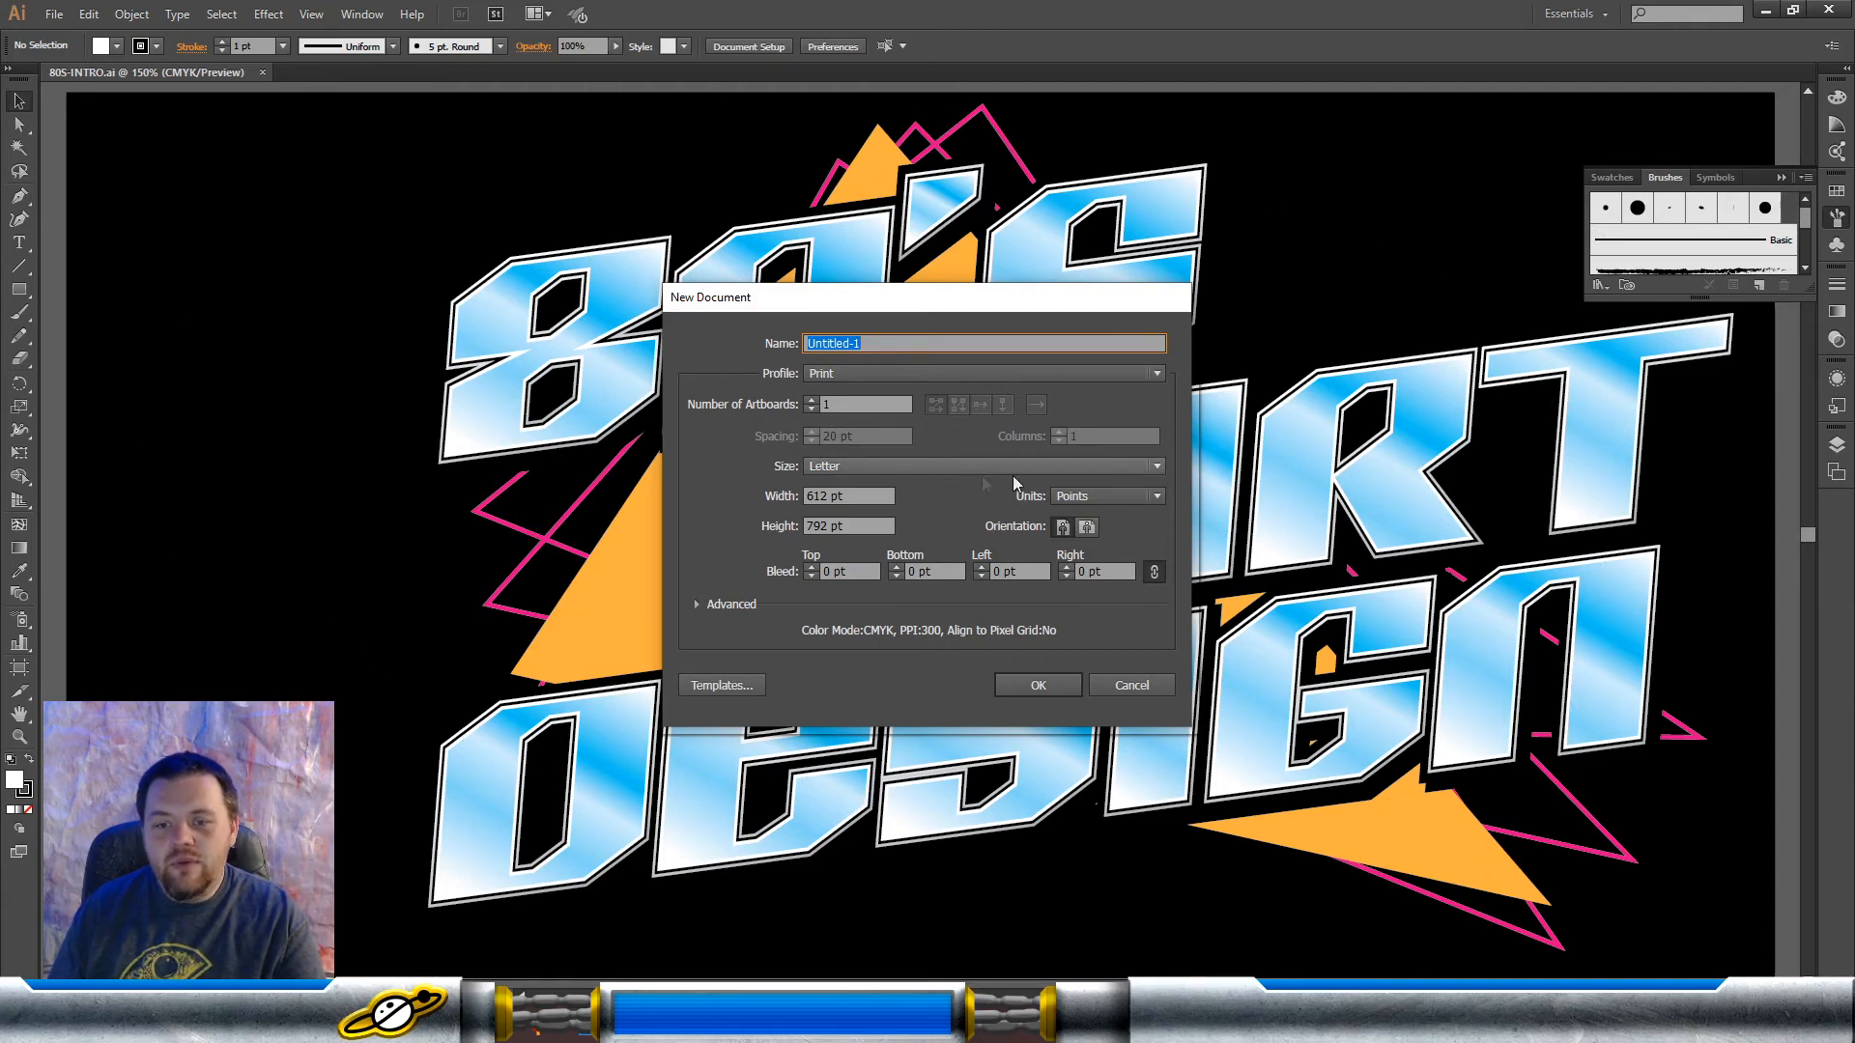
left_click(1106, 495)
left_click(1099, 560)
Step: Set the new document's width to 11 in and height to 17 in, and create it
left_click(866, 496)
key("BackSpace")
key("BackSpace")
key("BackSpace")
key("BackSpace")
key("BackSpace")
key("BackSpace")
type("11")
left_click(866, 526)
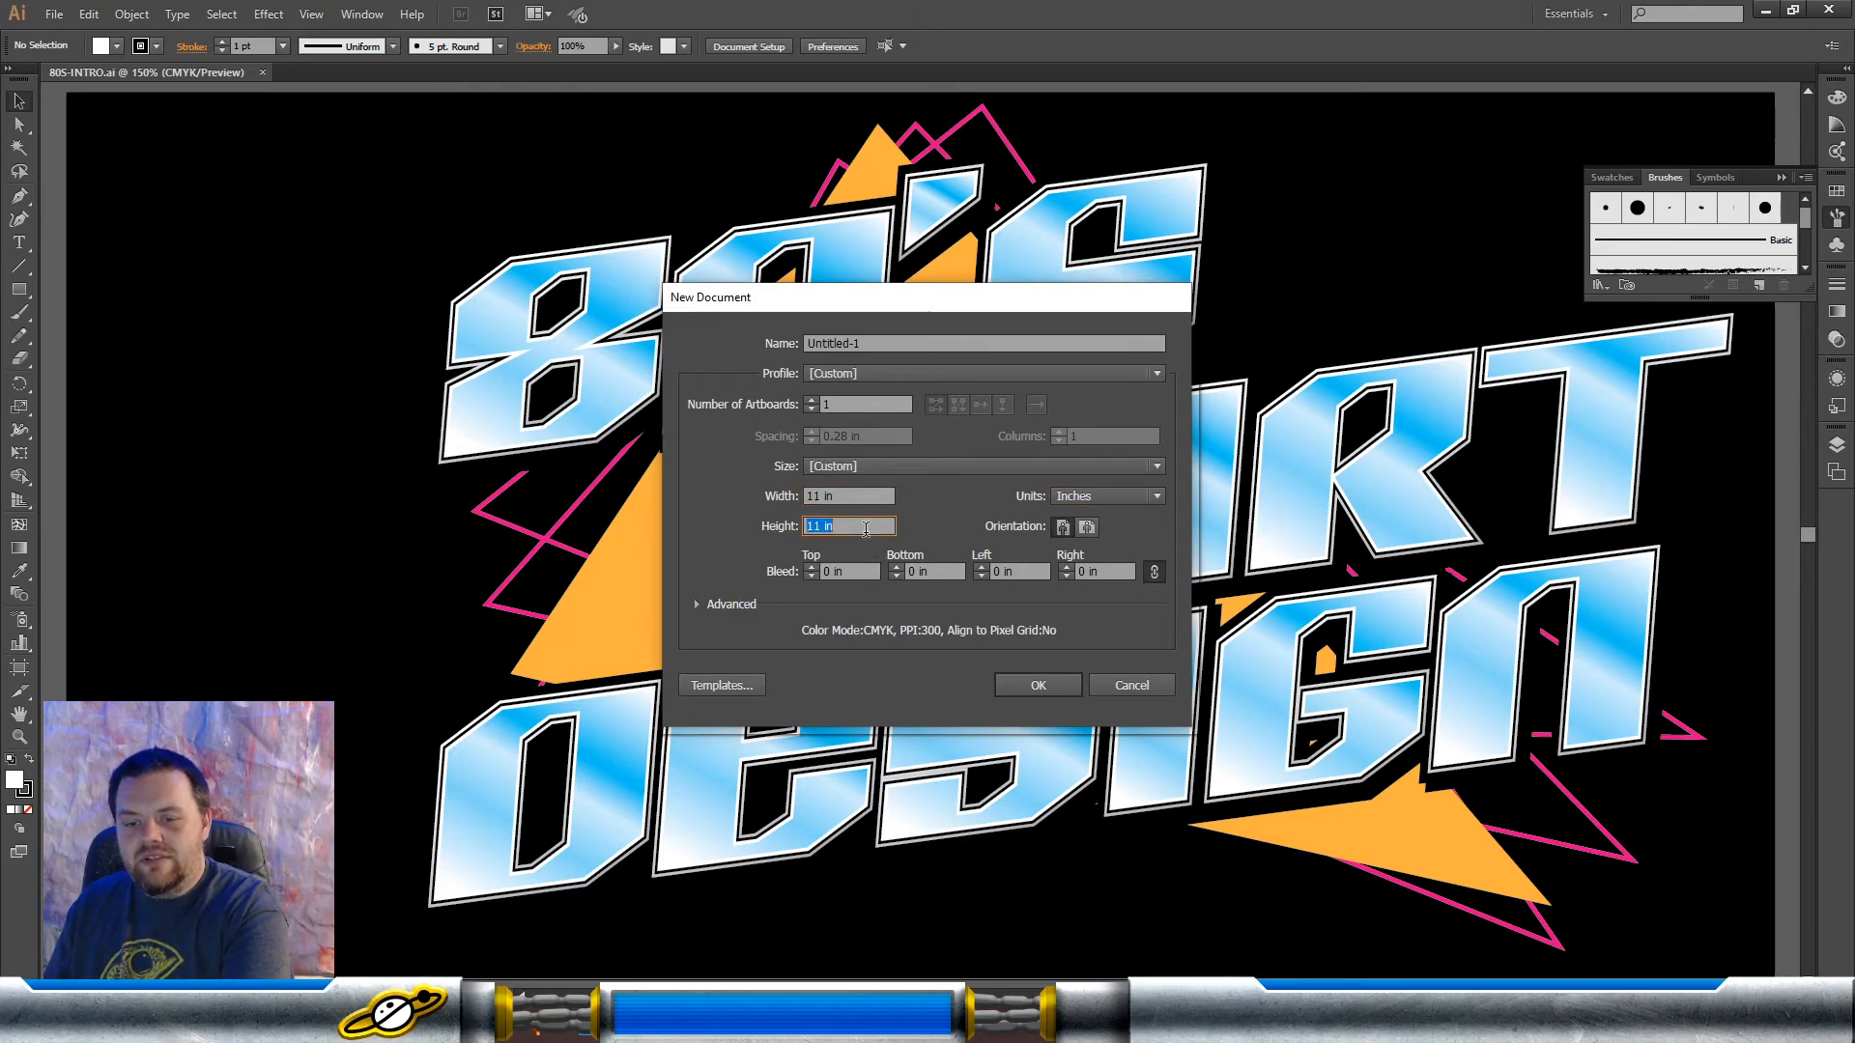
type("17")
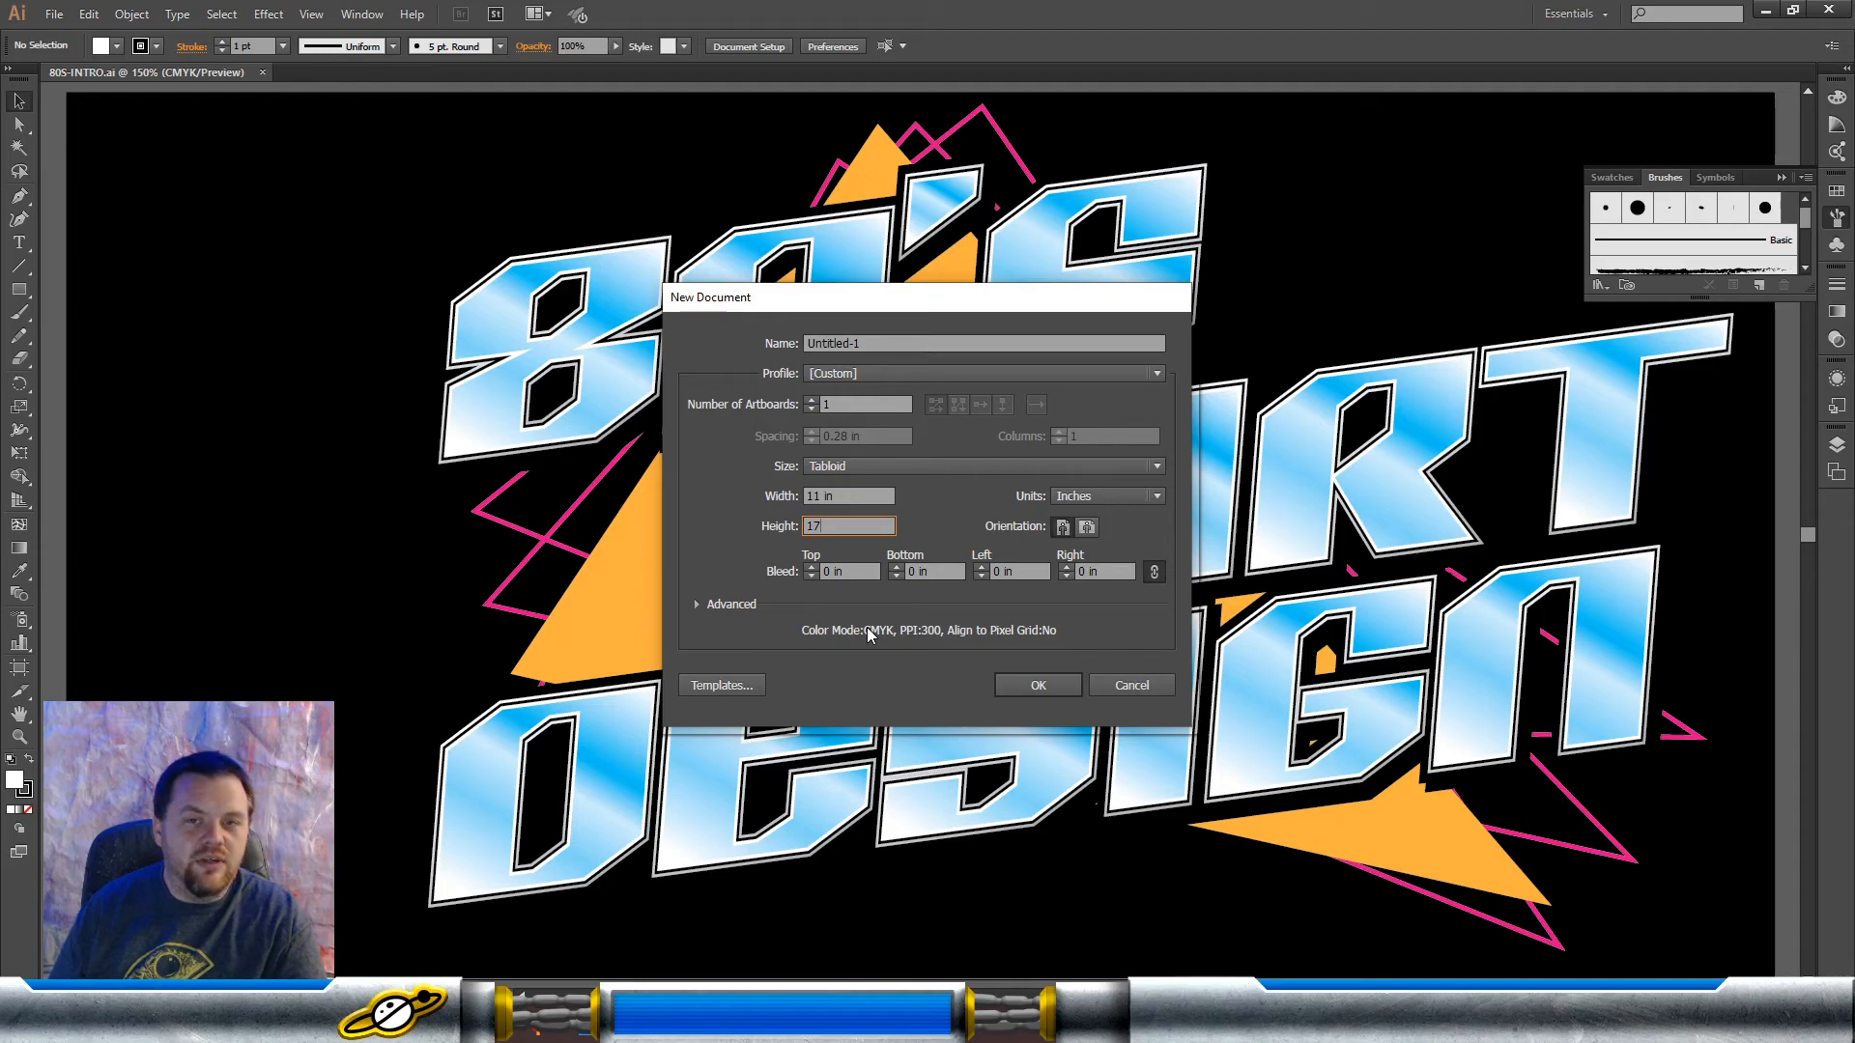
left_click(1033, 684)
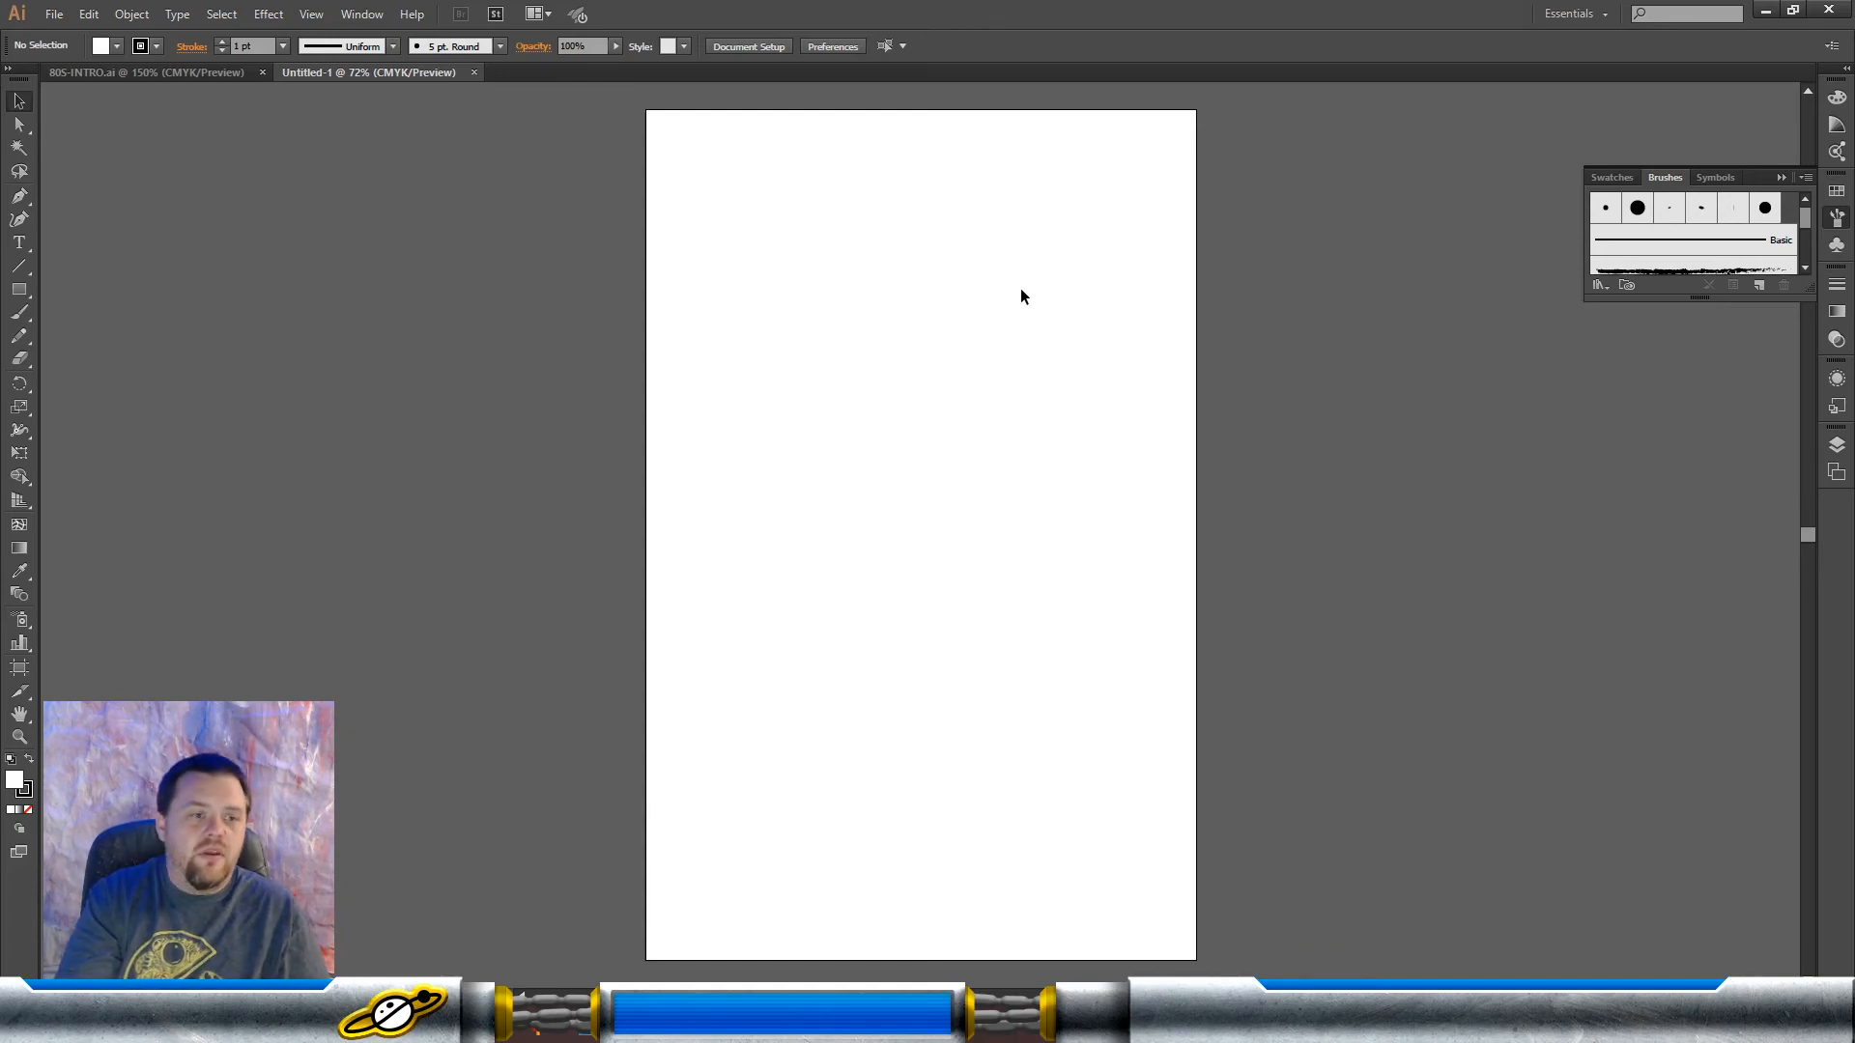
Step: Sketch a rough black upside-down triangle crossed by vertical lines beside the artboard with the Paintbrush tool
left_click(19, 312)
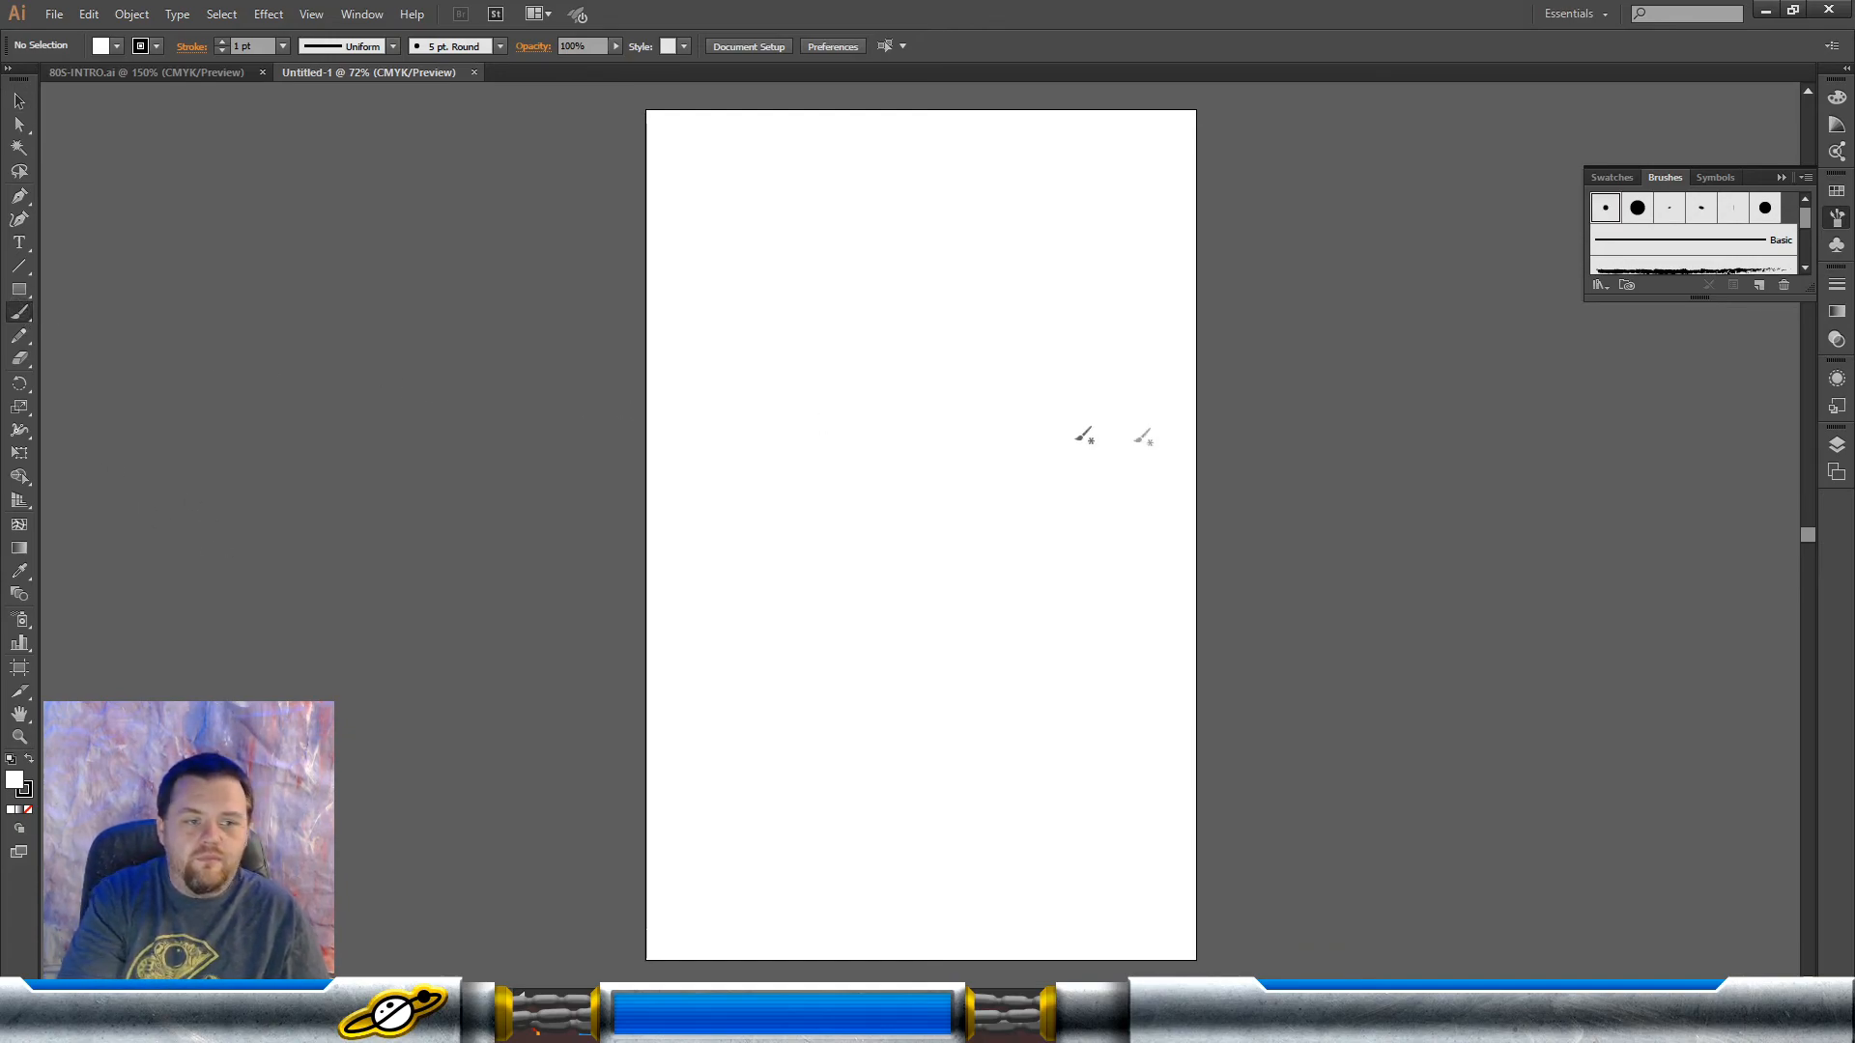
left_click(1837, 190)
left_click(1718, 232)
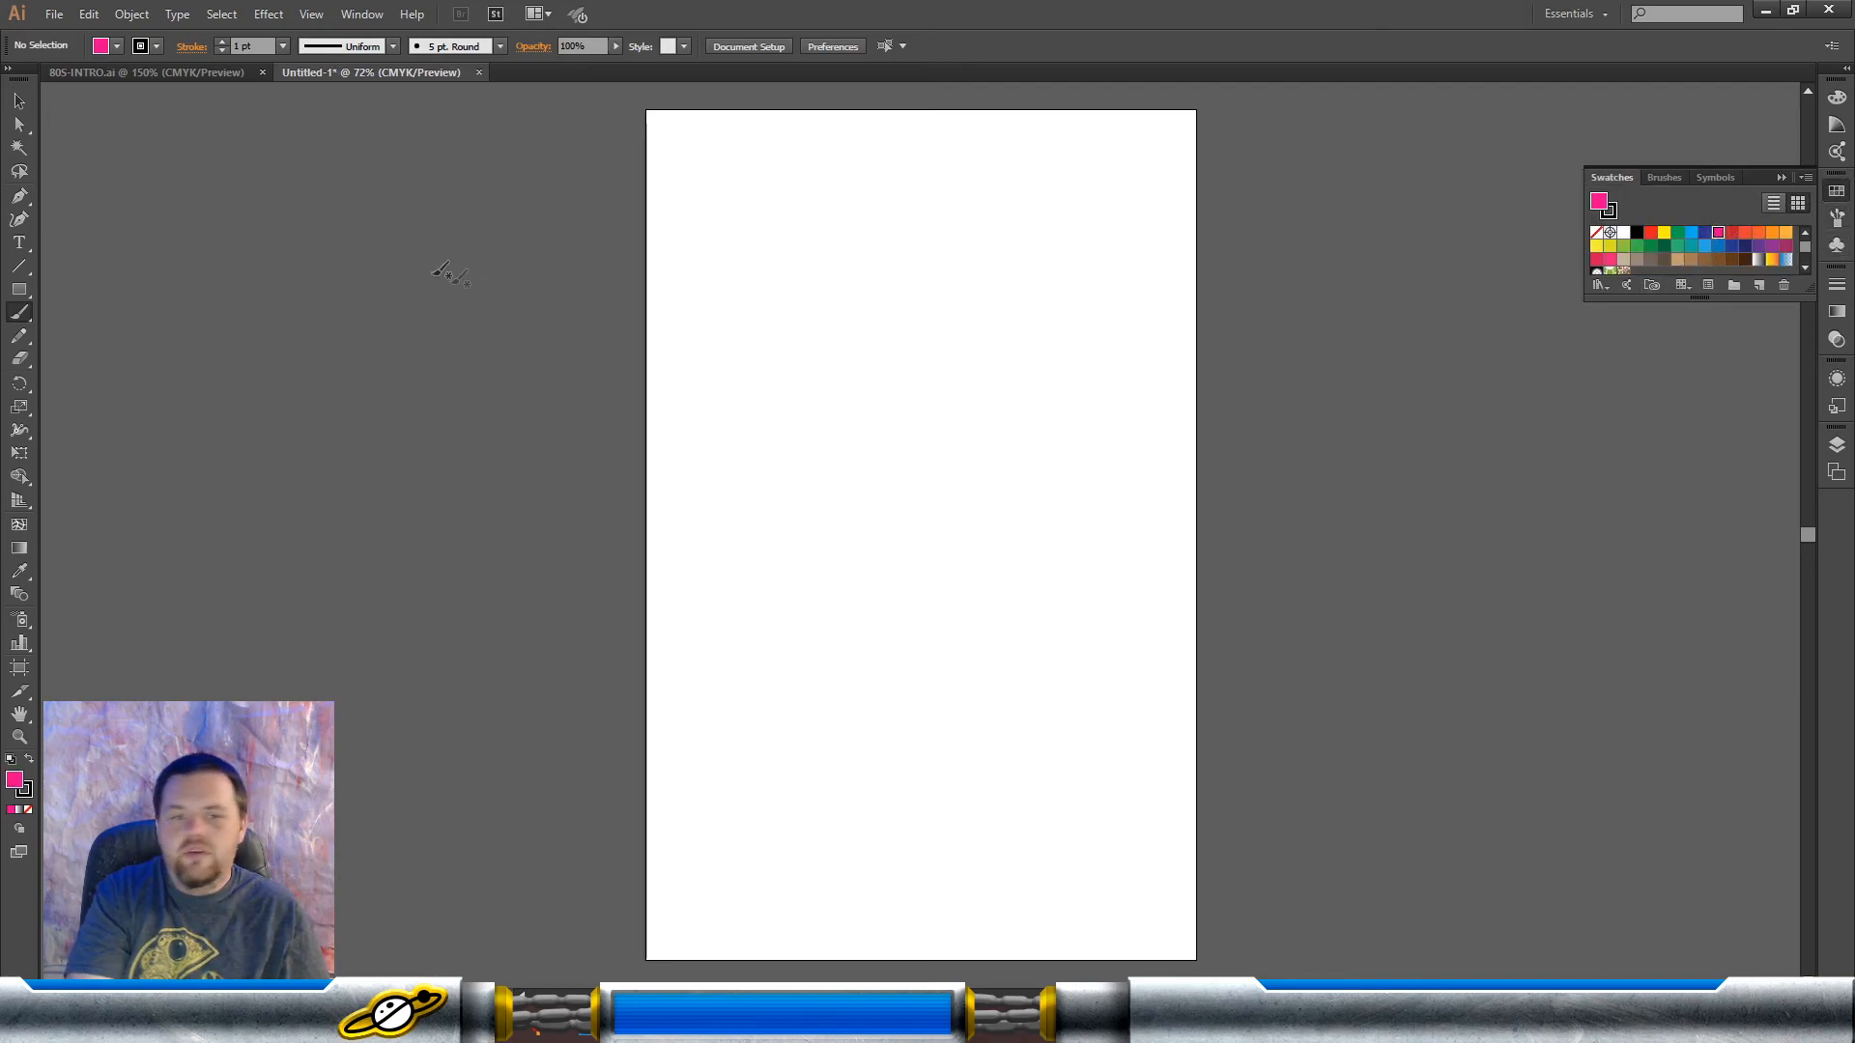
mouse_move(265, 196)
left_mouse_down()
mouse_move(320, 338)
mouse_move(312, 322)
mouse_move(379, 293)
mouse_move(414, 211)
left_mouse_up()
left_click_drag(347, 329, 427, 193)
left_click_drag(237, 205, 424, 206)
left_click_drag(262, 212, 406, 187)
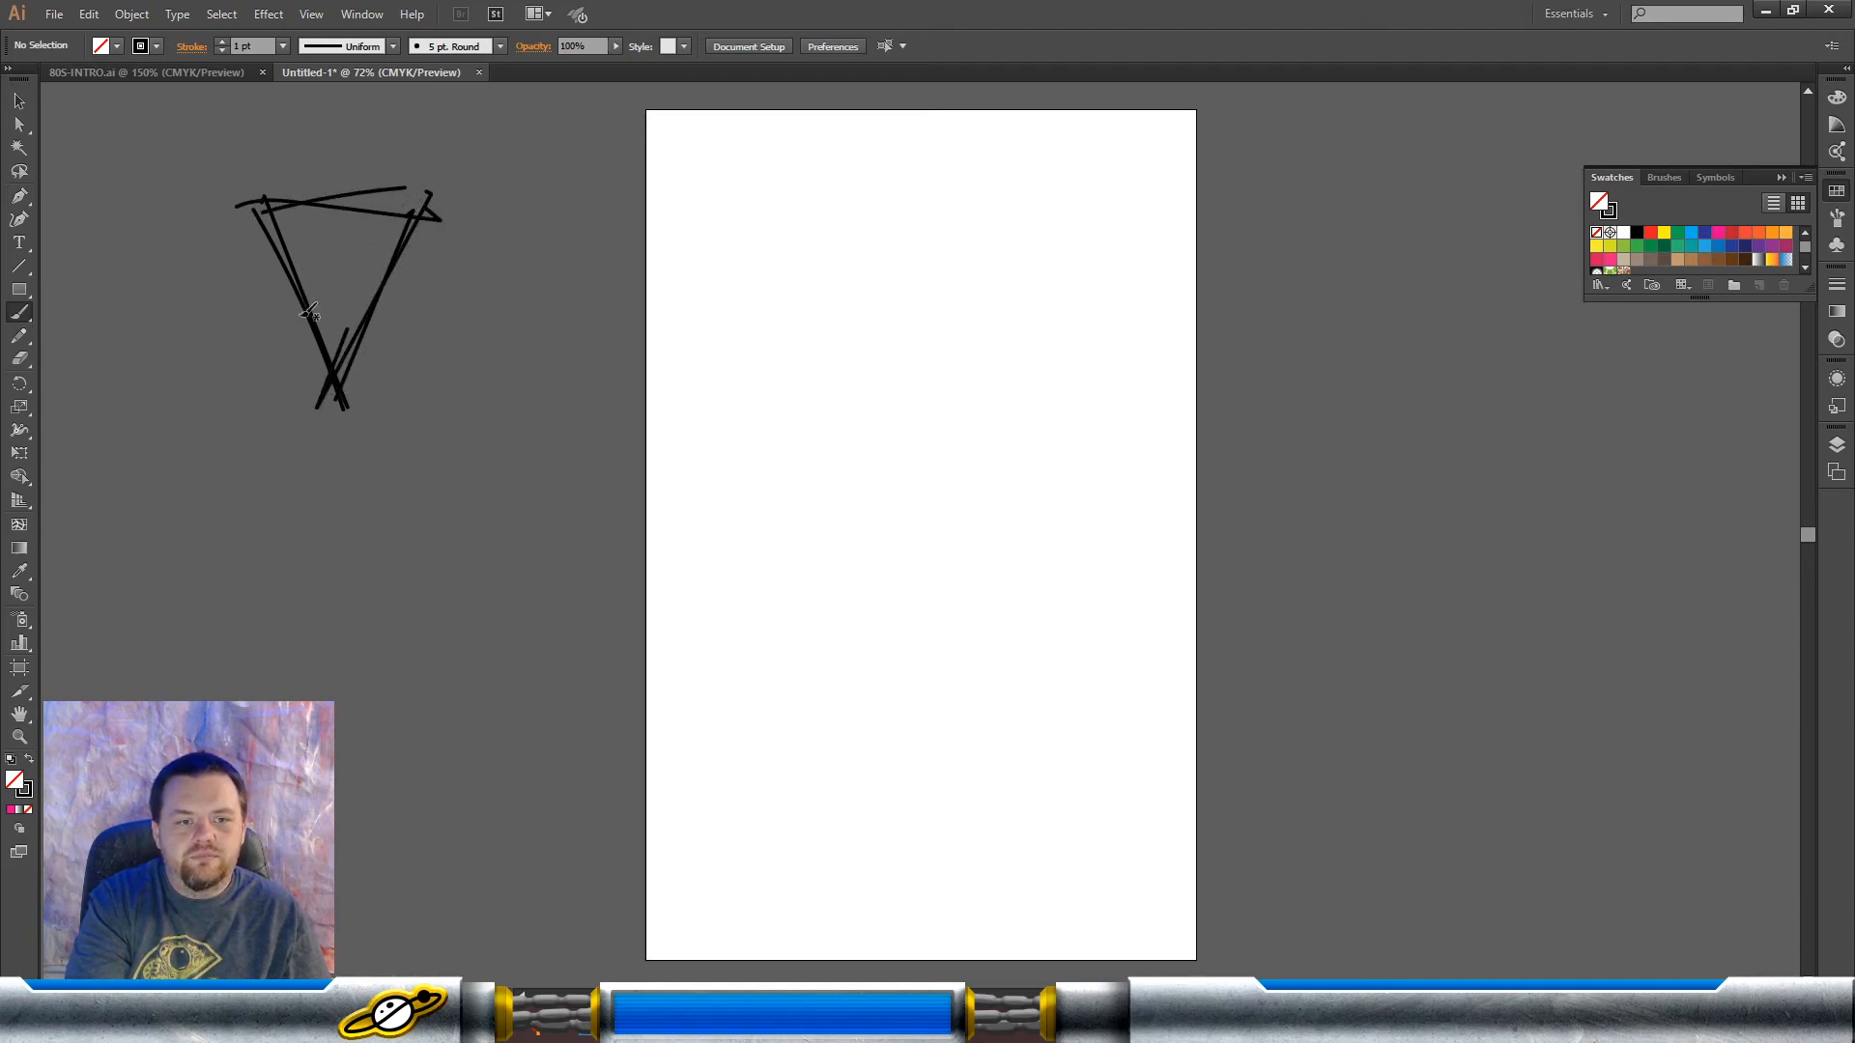
mouse_move(300, 193)
left_mouse_down()
mouse_move(296, 323)
mouse_move(330, 385)
left_mouse_up()
mouse_move(365, 180)
left_mouse_down()
mouse_move(357, 375)
mouse_move(381, 305)
left_mouse_up()
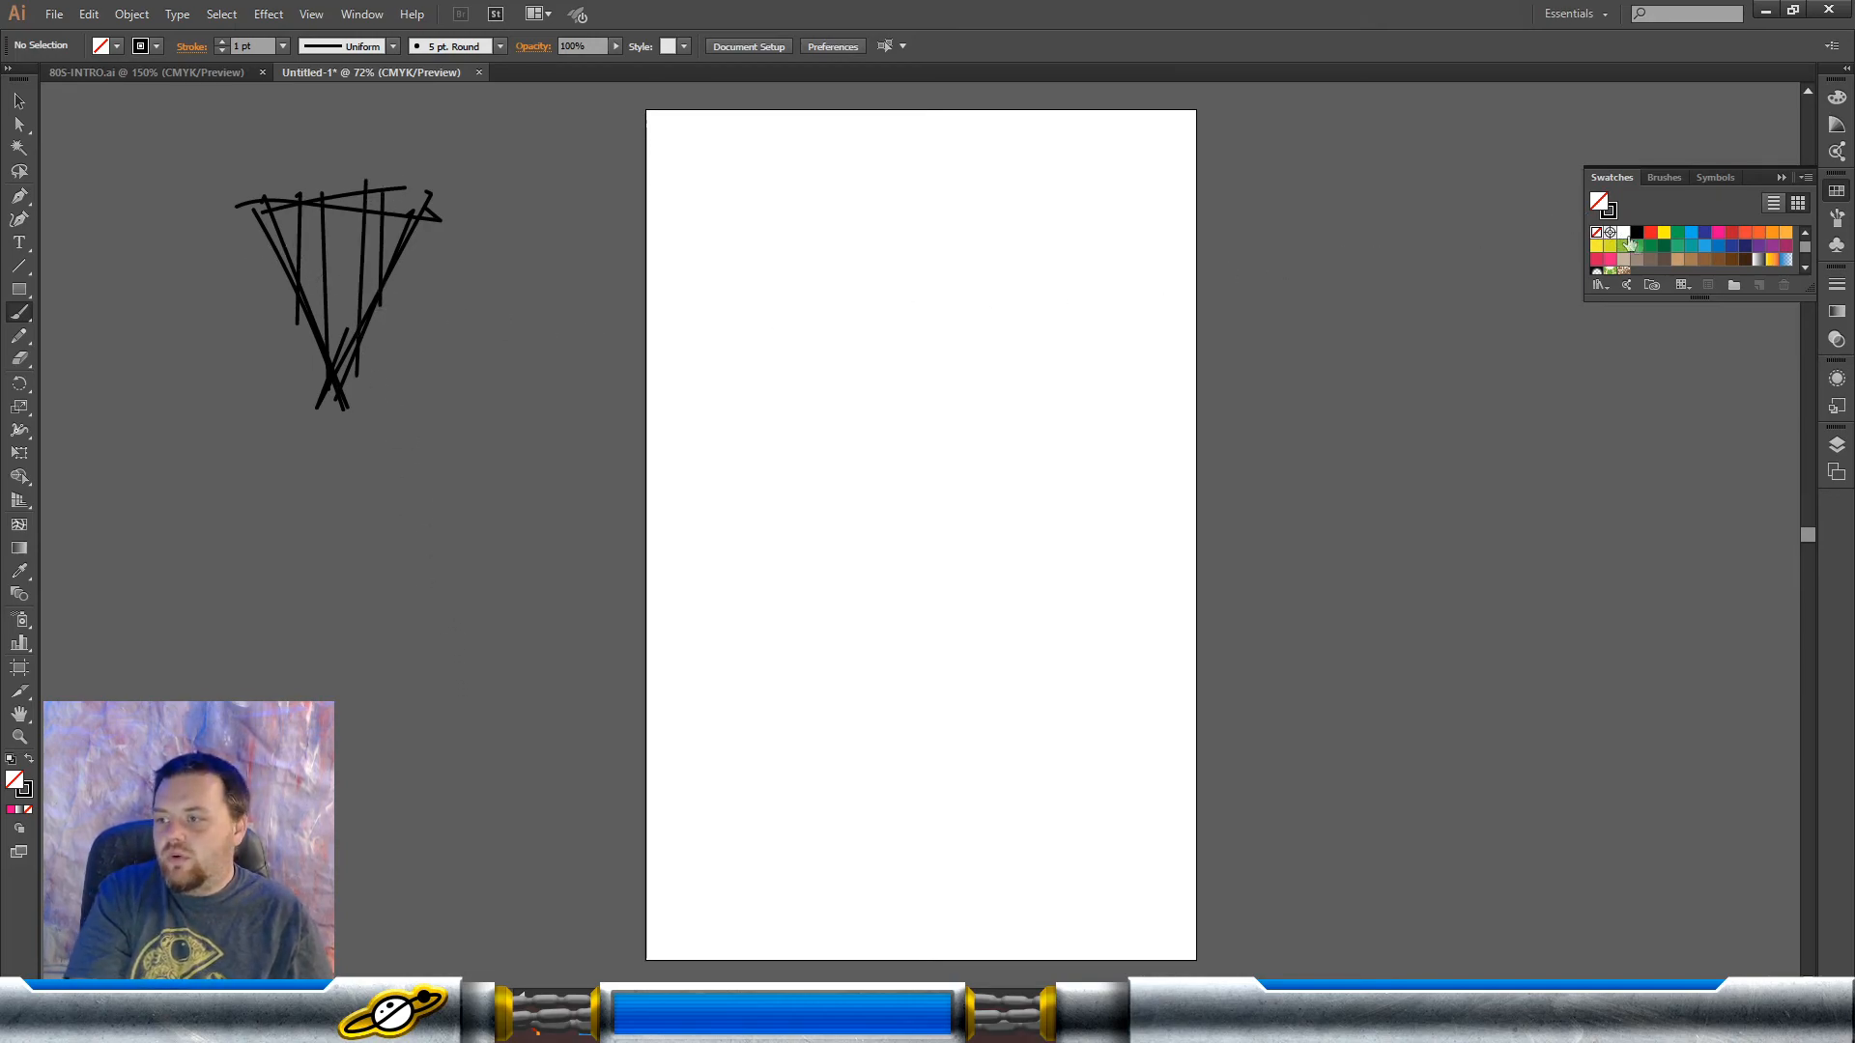
Step: Change the stroke colour to pink and scribble rough figures inside and along the upper edge of the triangle sketch
left_click(1718, 233)
left_click_drag(302, 281, 309, 259)
left_click(156, 46)
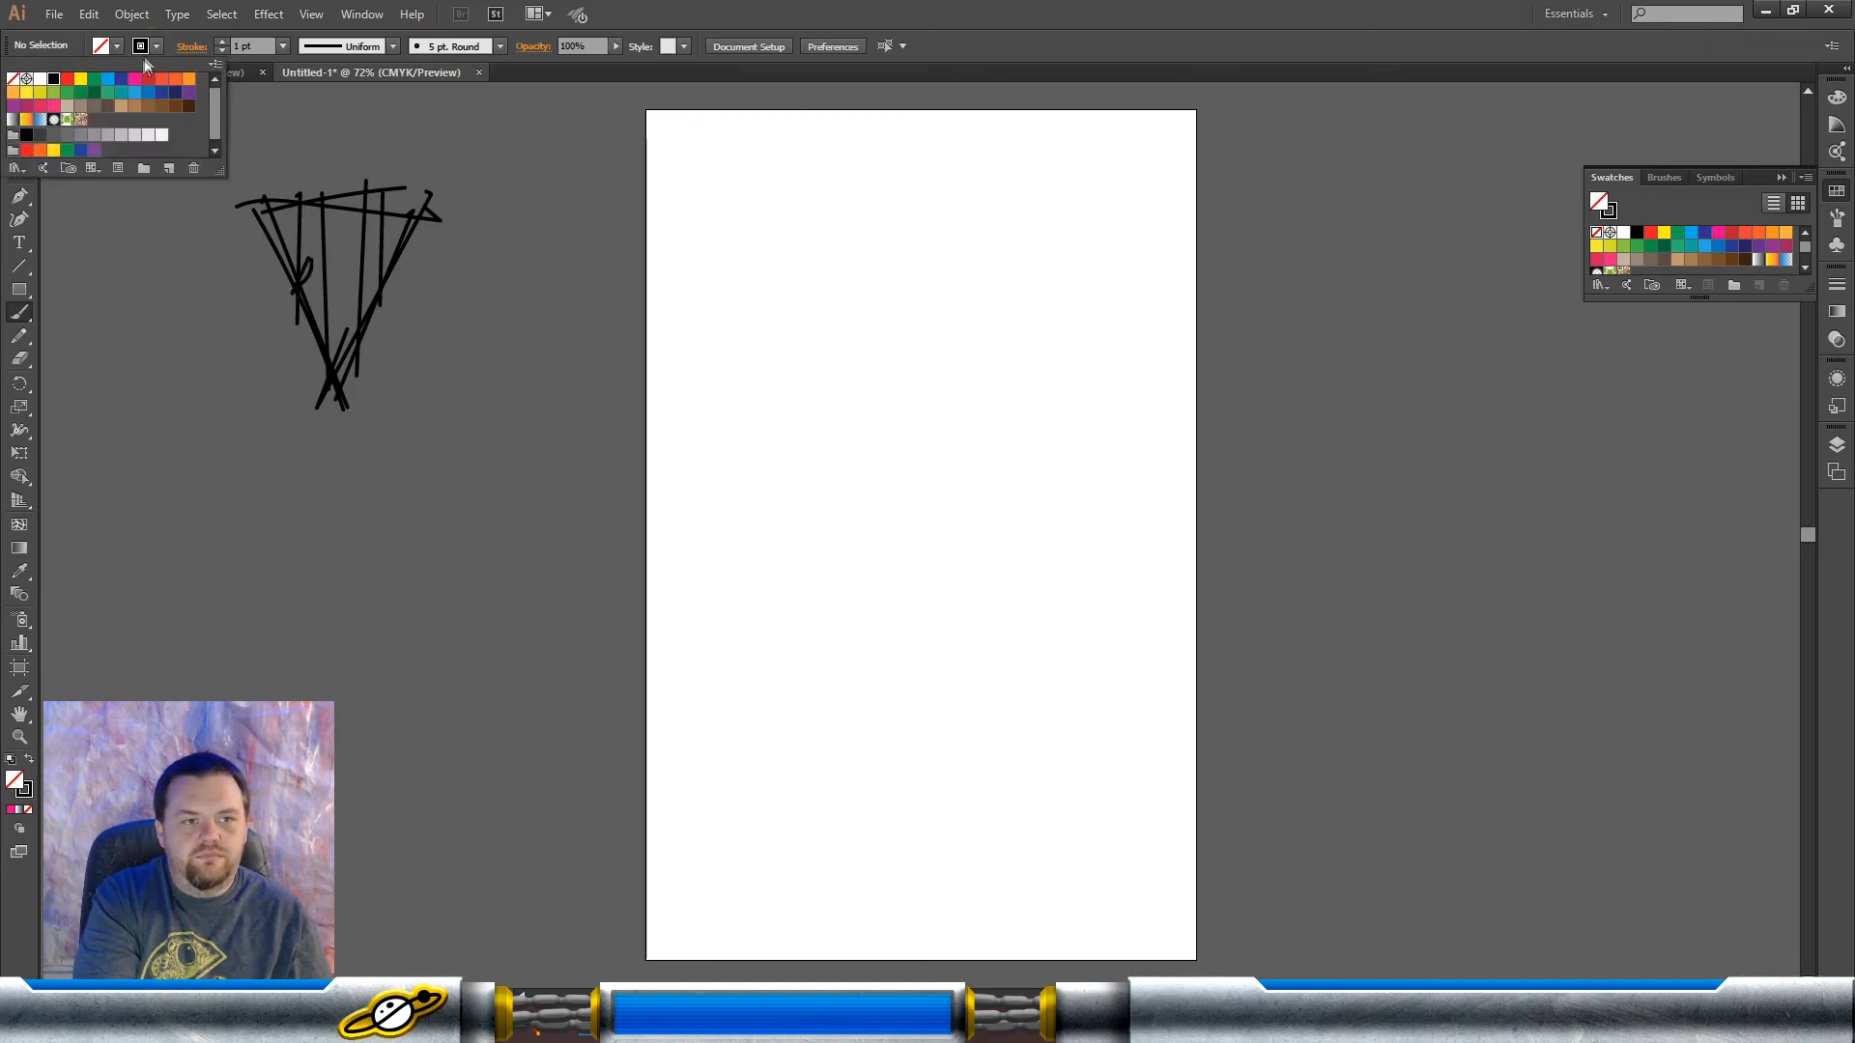
left_click(134, 80)
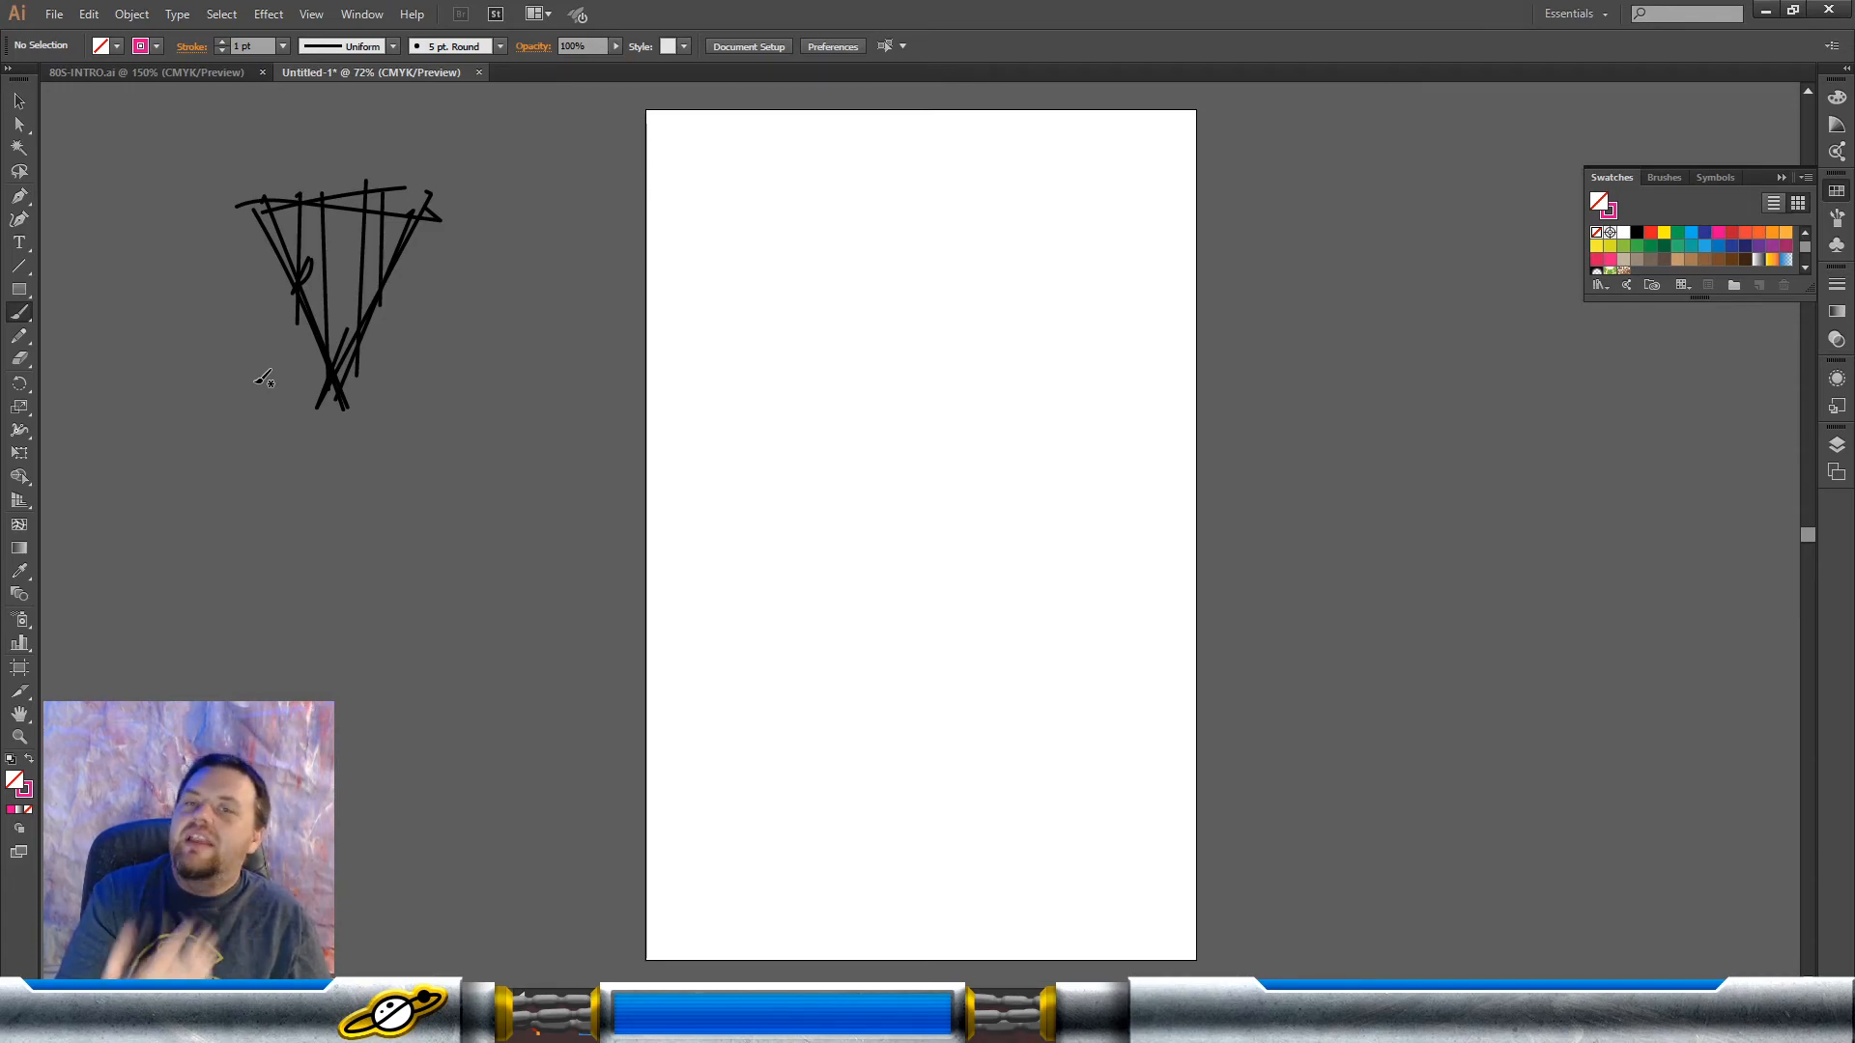
mouse_move(310, 253)
left_mouse_down()
mouse_move(312, 303)
mouse_move(316, 250)
mouse_move(332, 263)
mouse_move(316, 244)
mouse_move(345, 253)
mouse_move(341, 239)
mouse_move(330, 256)
mouse_move(381, 280)
mouse_move(372, 295)
mouse_move(346, 277)
mouse_move(371, 295)
mouse_move(329, 323)
left_mouse_up()
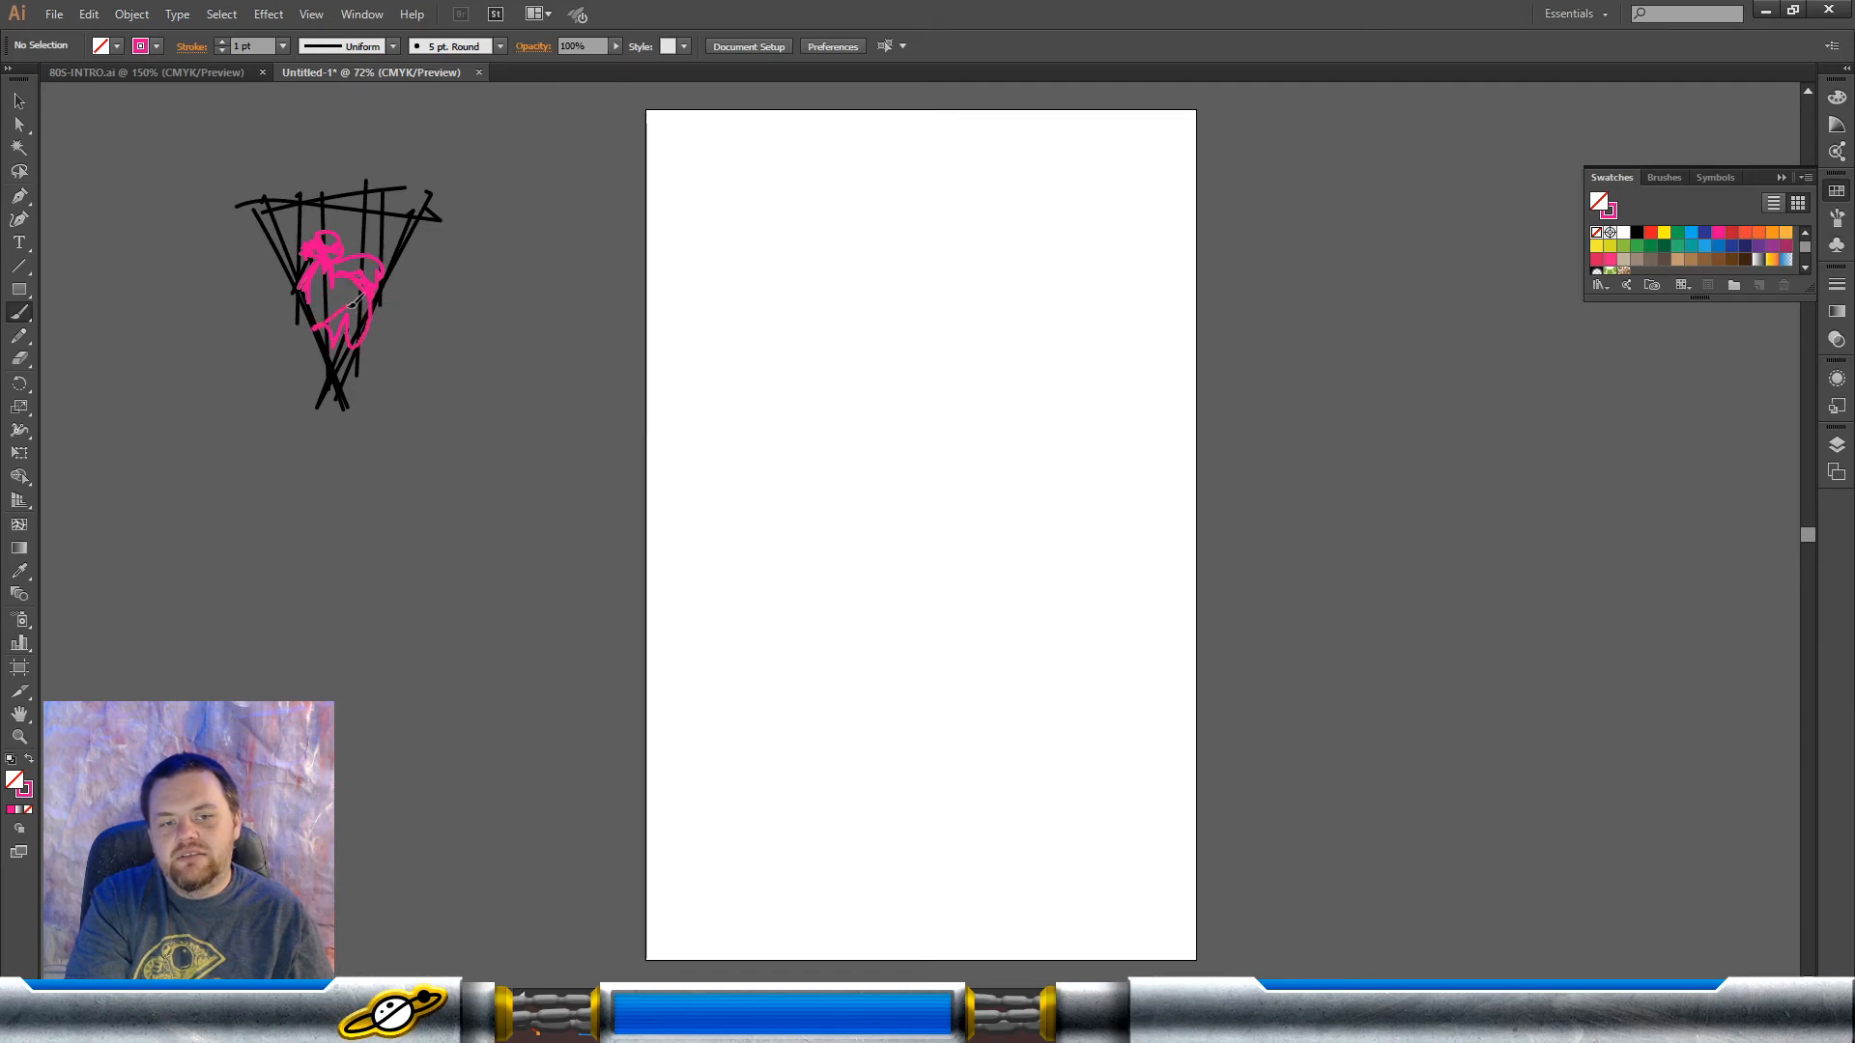
mouse_move(269, 234)
left_mouse_down()
mouse_move(338, 198)
mouse_move(390, 232)
mouse_move(447, 188)
left_mouse_up()
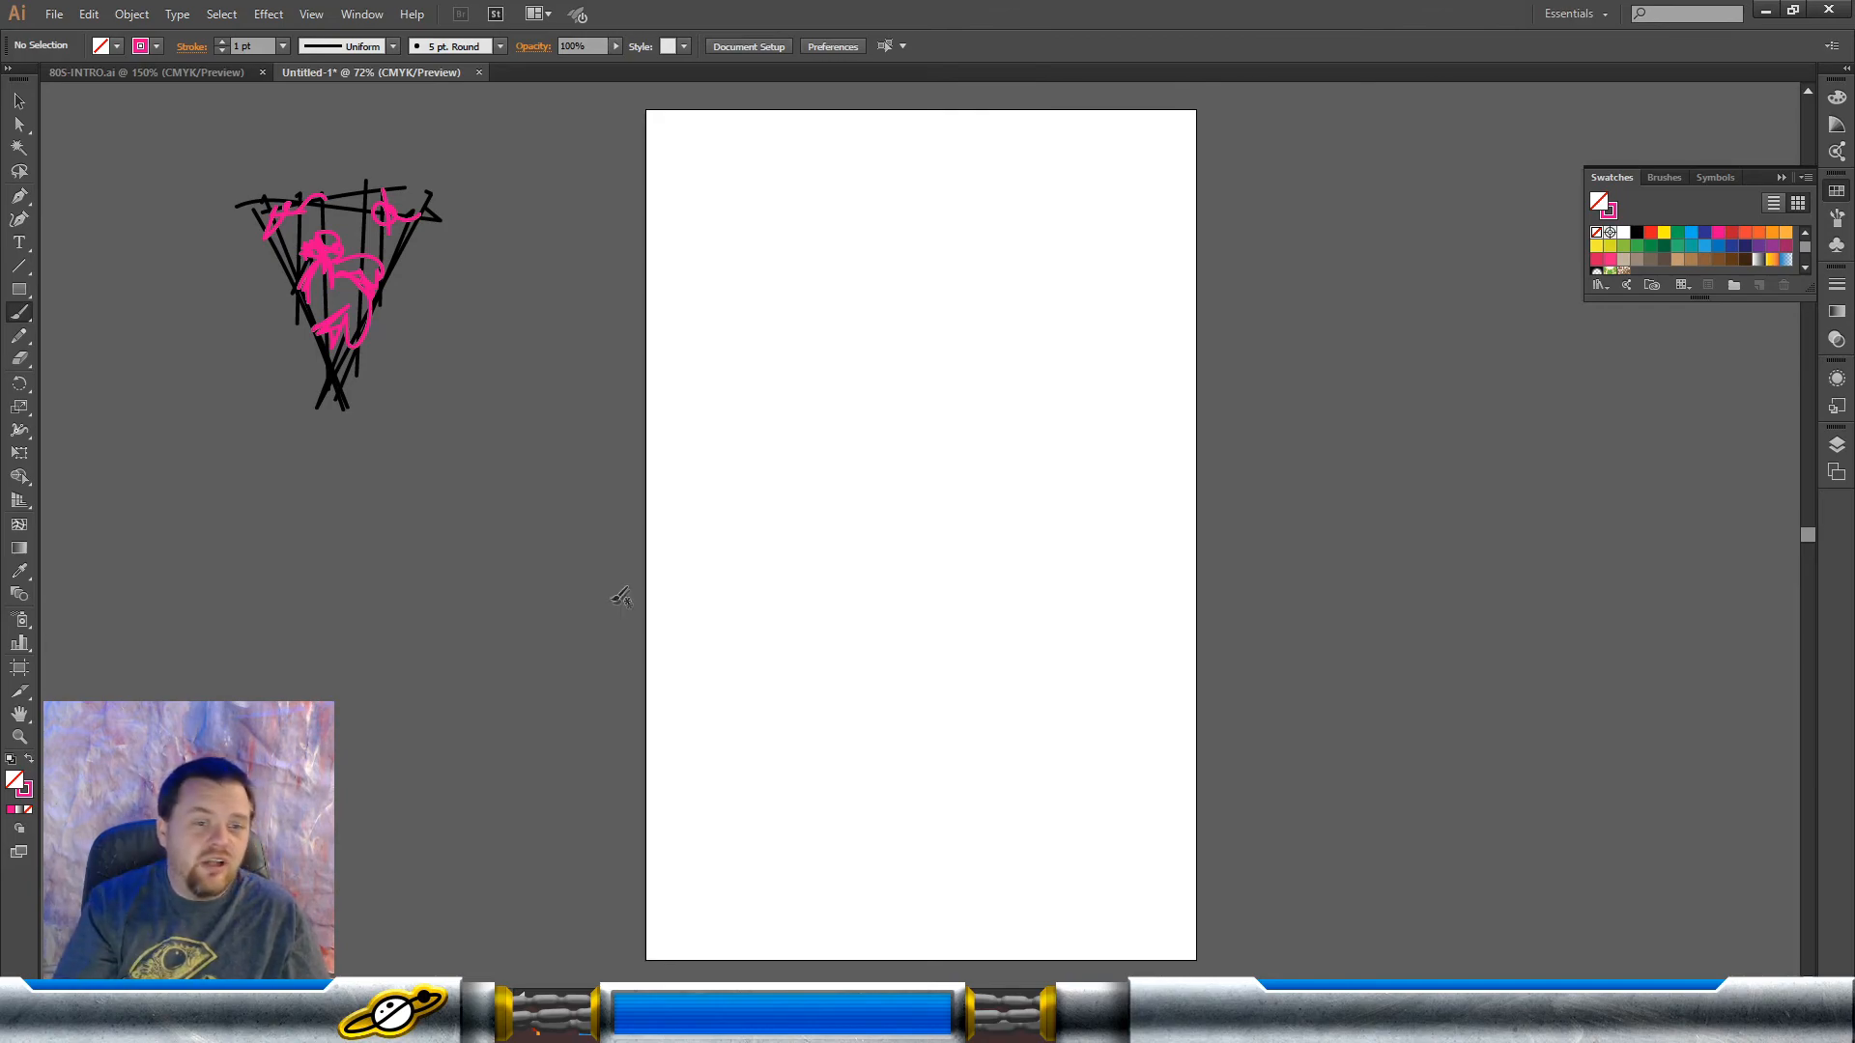
Step: Brush a pink circle with highlight marks beside the triangle sketch and an angular shape with vertical stripes below it
mouse_move(441, 333)
left_mouse_down()
mouse_move(522, 350)
mouse_move(437, 393)
mouse_move(438, 269)
mouse_move(523, 268)
left_mouse_up()
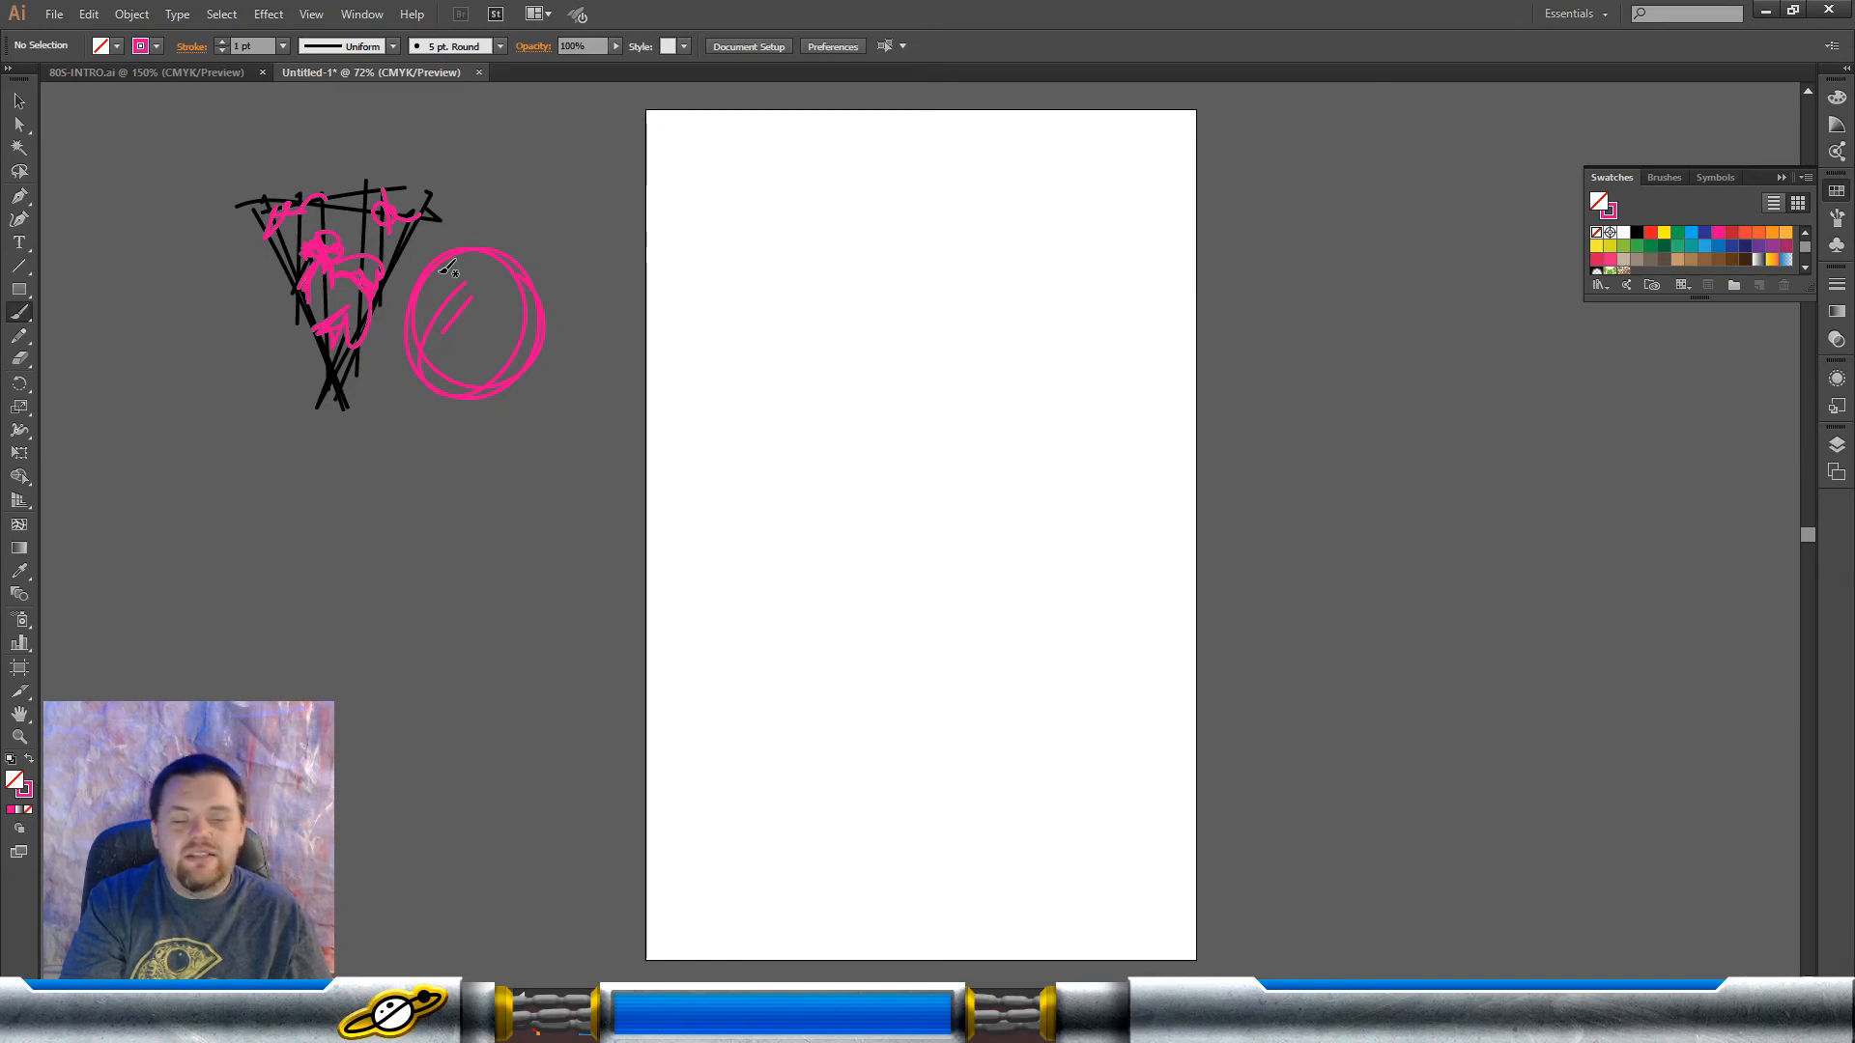
mouse_move(226, 509)
left_mouse_down()
mouse_move(259, 578)
mouse_move(312, 404)
mouse_move(288, 437)
left_mouse_up()
mouse_move(226, 512)
left_mouse_down()
mouse_move(255, 582)
mouse_move(396, 509)
mouse_move(331, 460)
mouse_move(386, 502)
mouse_move(278, 584)
mouse_move(394, 540)
left_mouse_up()
left_click_drag(249, 585, 410, 551)
mouse_move(263, 412)
left_mouse_down()
mouse_move(267, 586)
mouse_move(301, 563)
left_mouse_up()
left_click_drag(320, 423, 336, 600)
left_click_drag(362, 486, 369, 595)
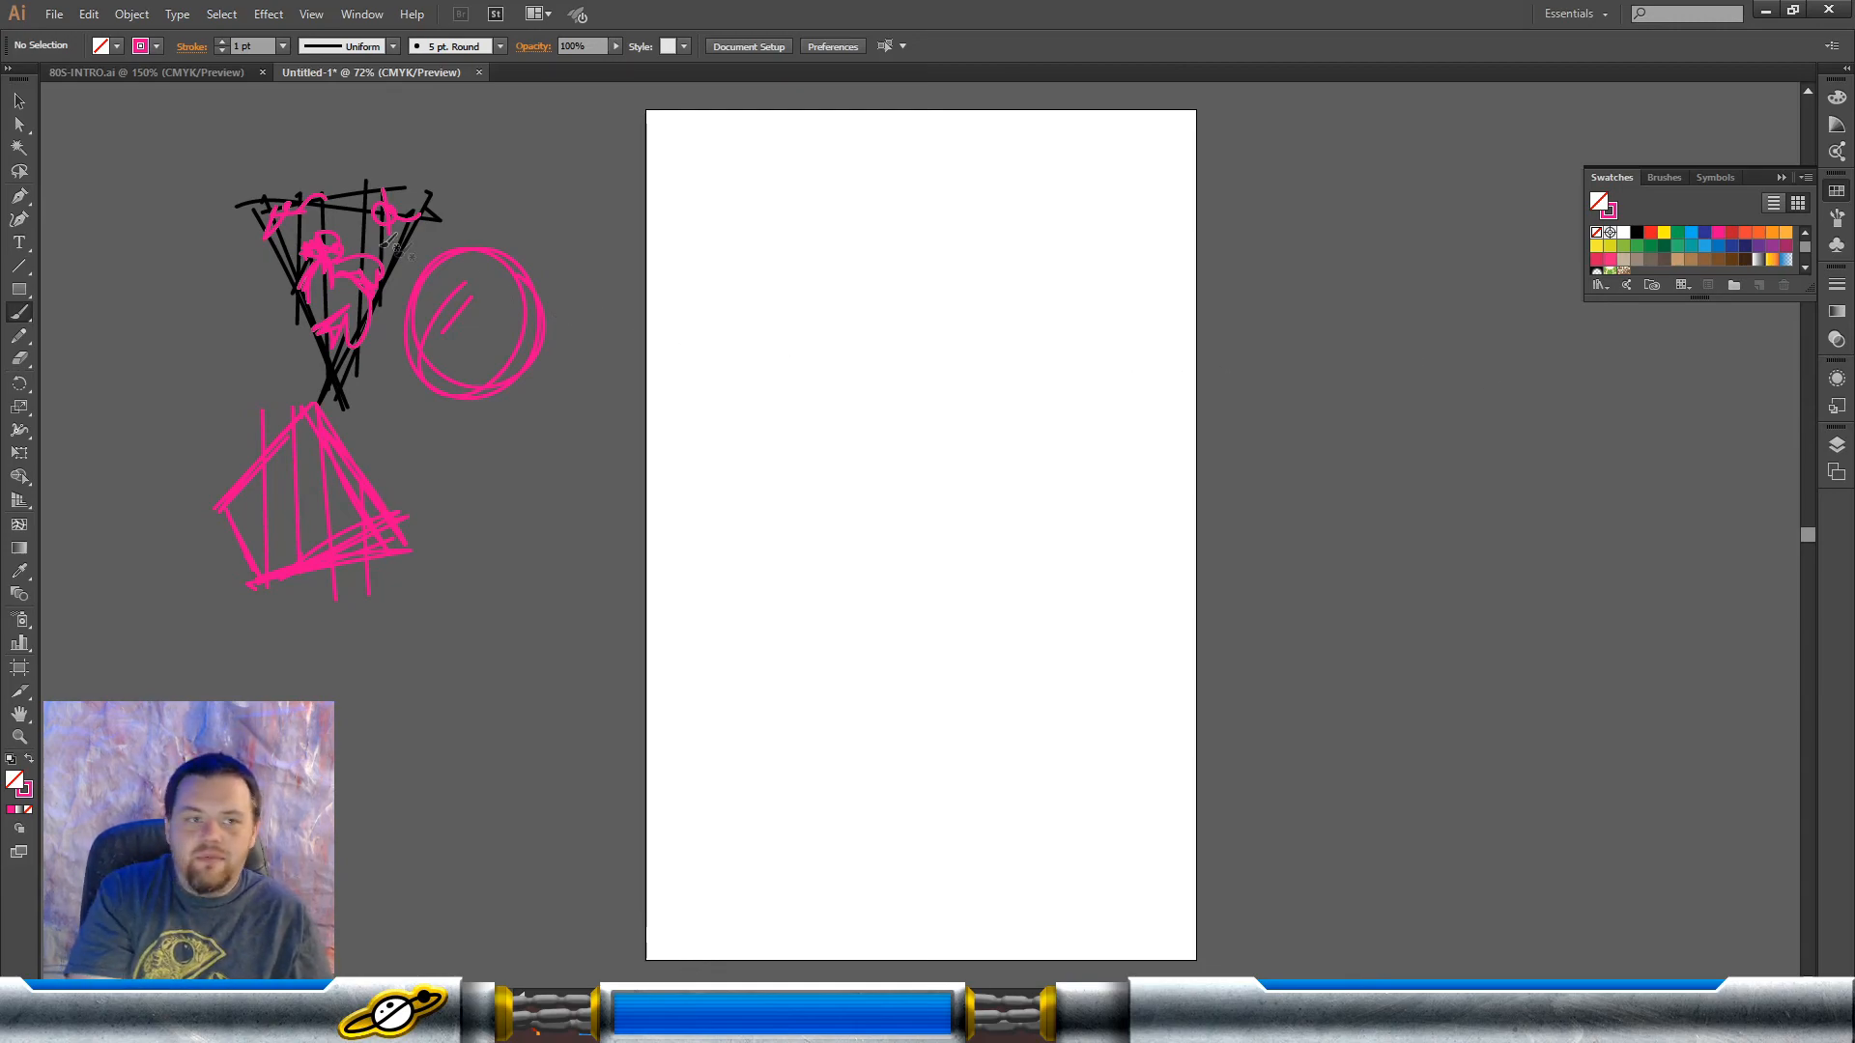
Step: Change the stroke colour to blue, handwrite a word across the triangle sketch and add two arrows pointing at it
left_click(156, 46)
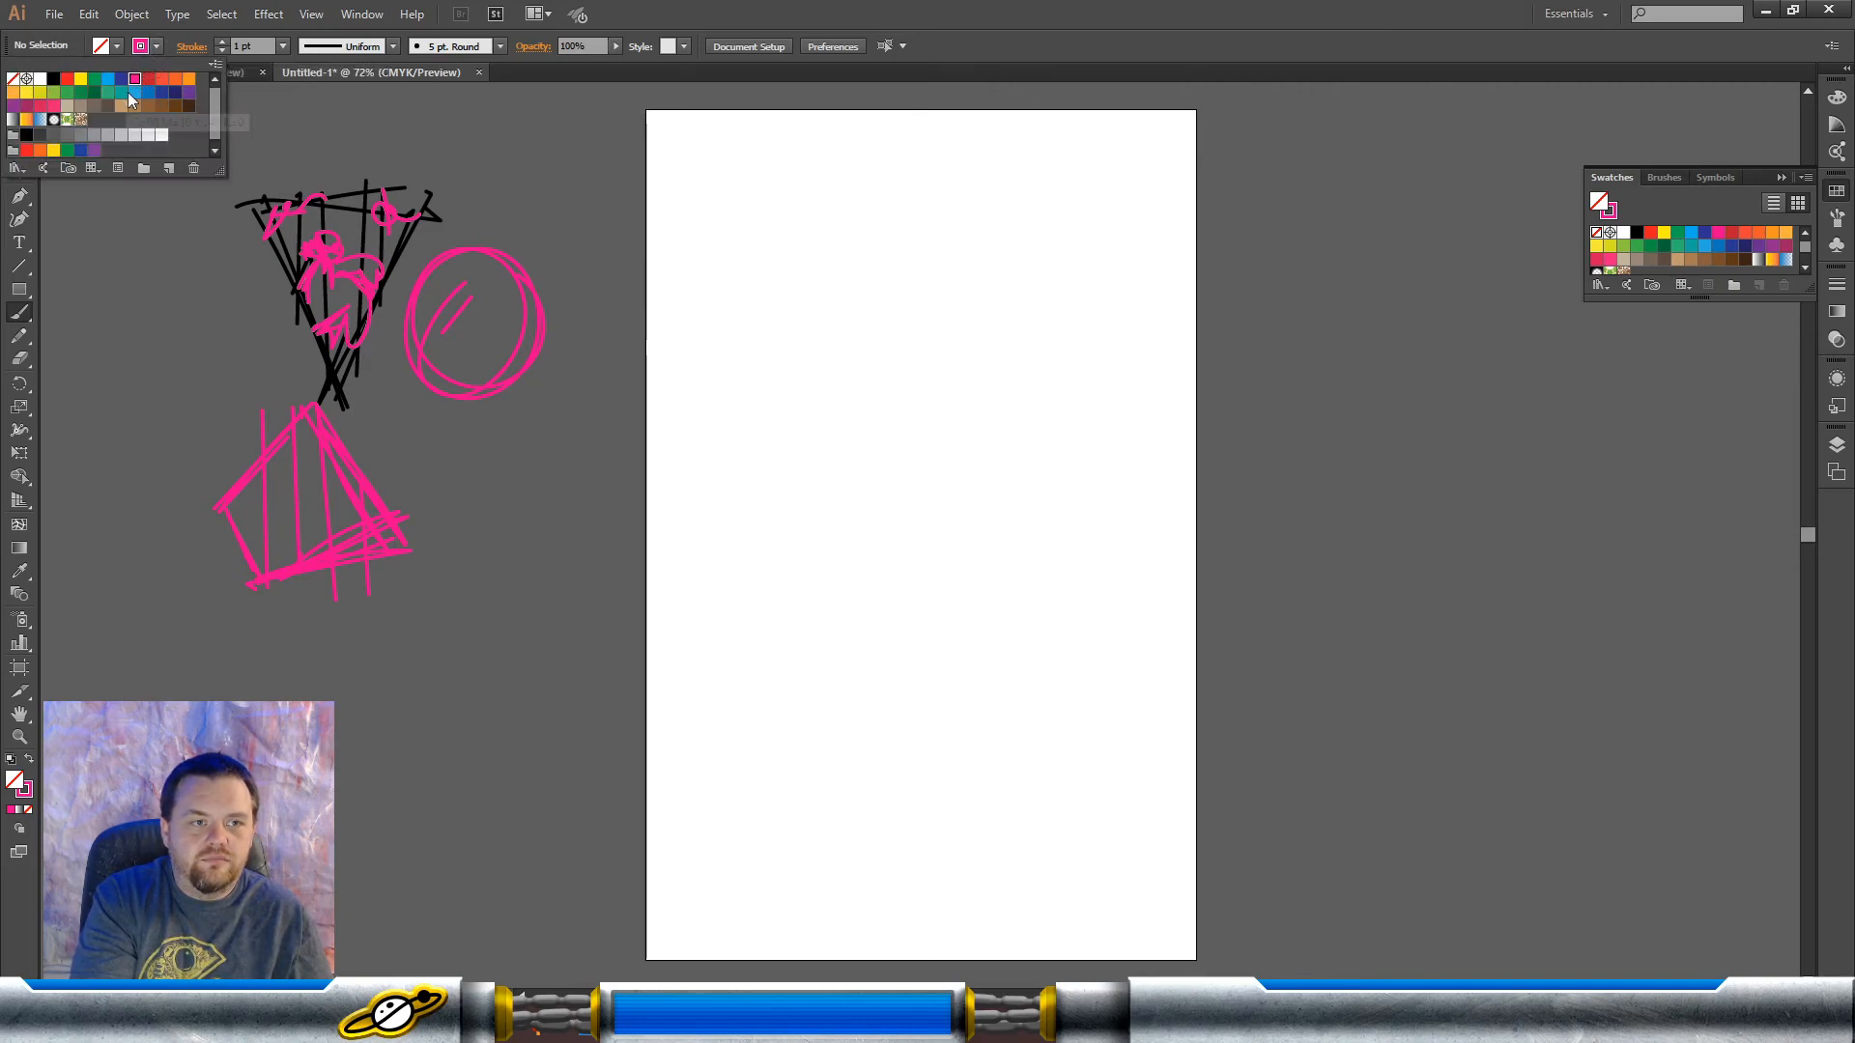
left_click(108, 84)
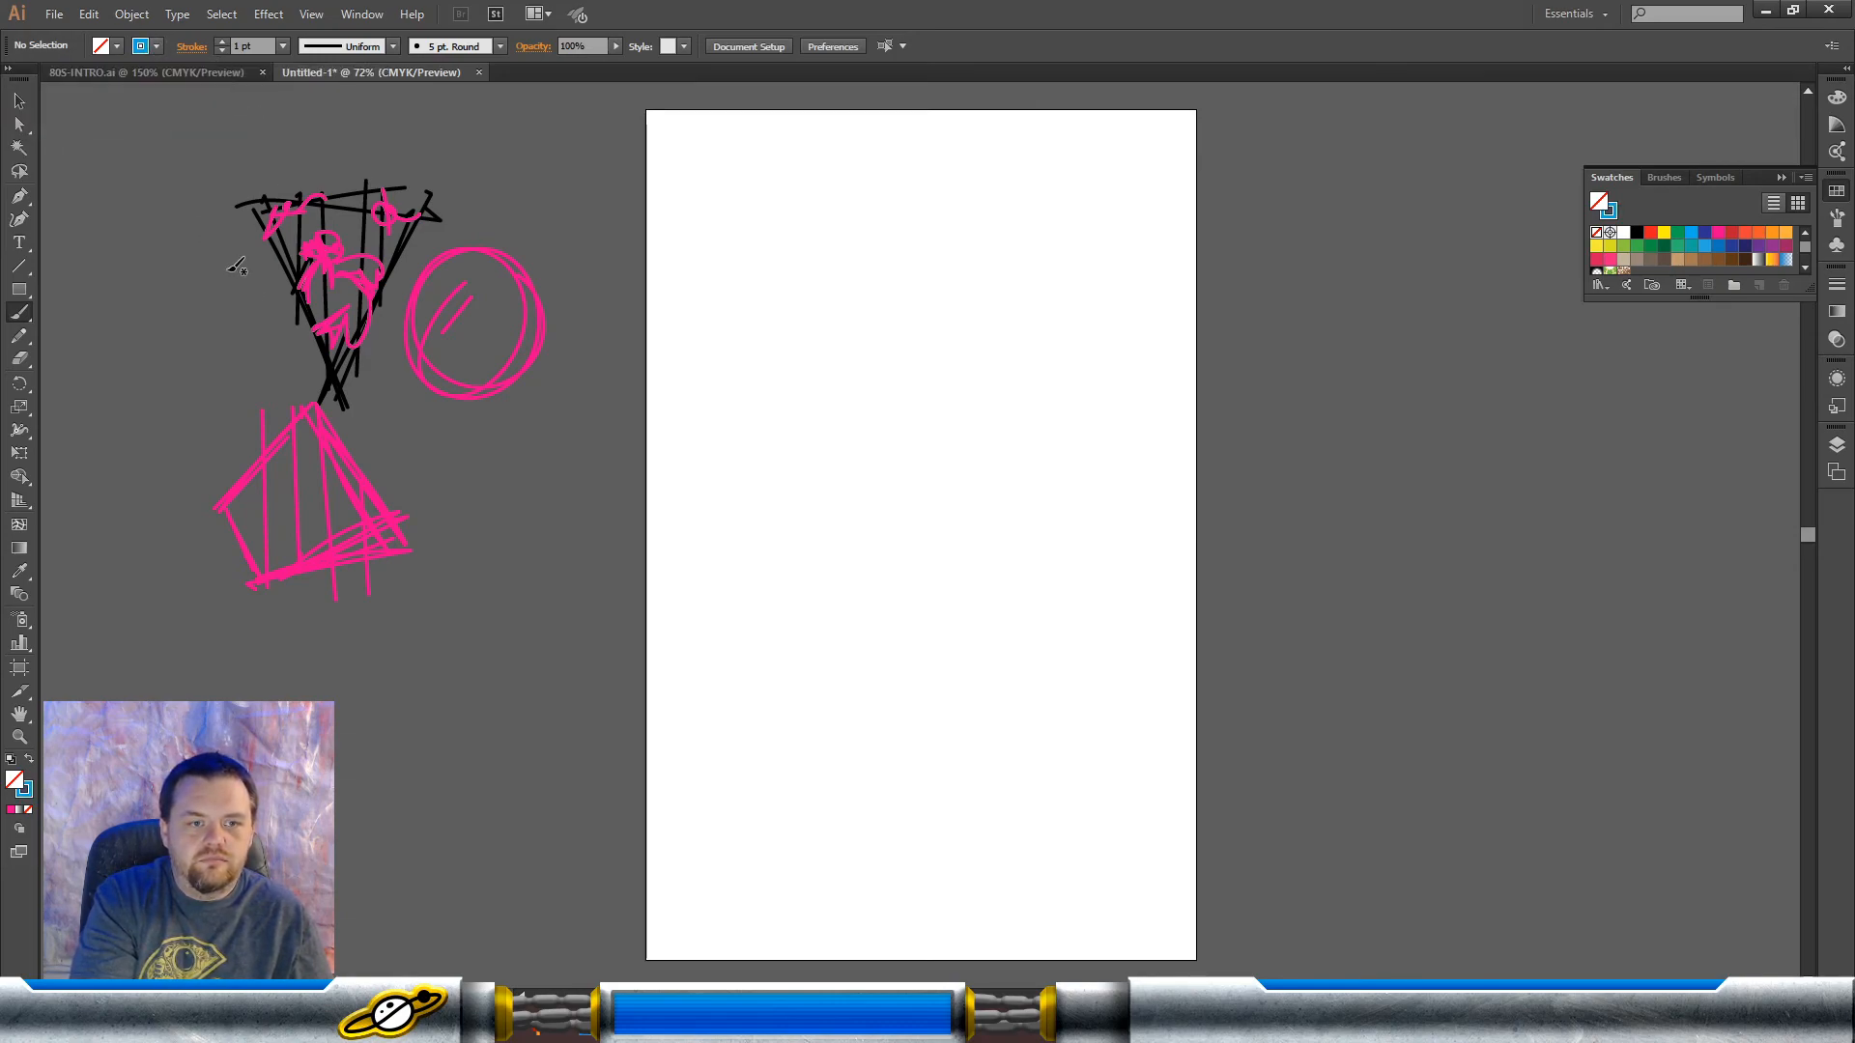
mouse_move(226, 266)
left_mouse_down()
mouse_move(255, 306)
mouse_move(317, 279)
mouse_move(326, 294)
mouse_move(356, 259)
mouse_move(377, 258)
mouse_move(374, 282)
mouse_move(402, 259)
mouse_move(390, 277)
mouse_move(367, 274)
mouse_move(389, 263)
mouse_move(369, 205)
mouse_move(394, 268)
mouse_move(398, 240)
mouse_move(419, 282)
left_mouse_up()
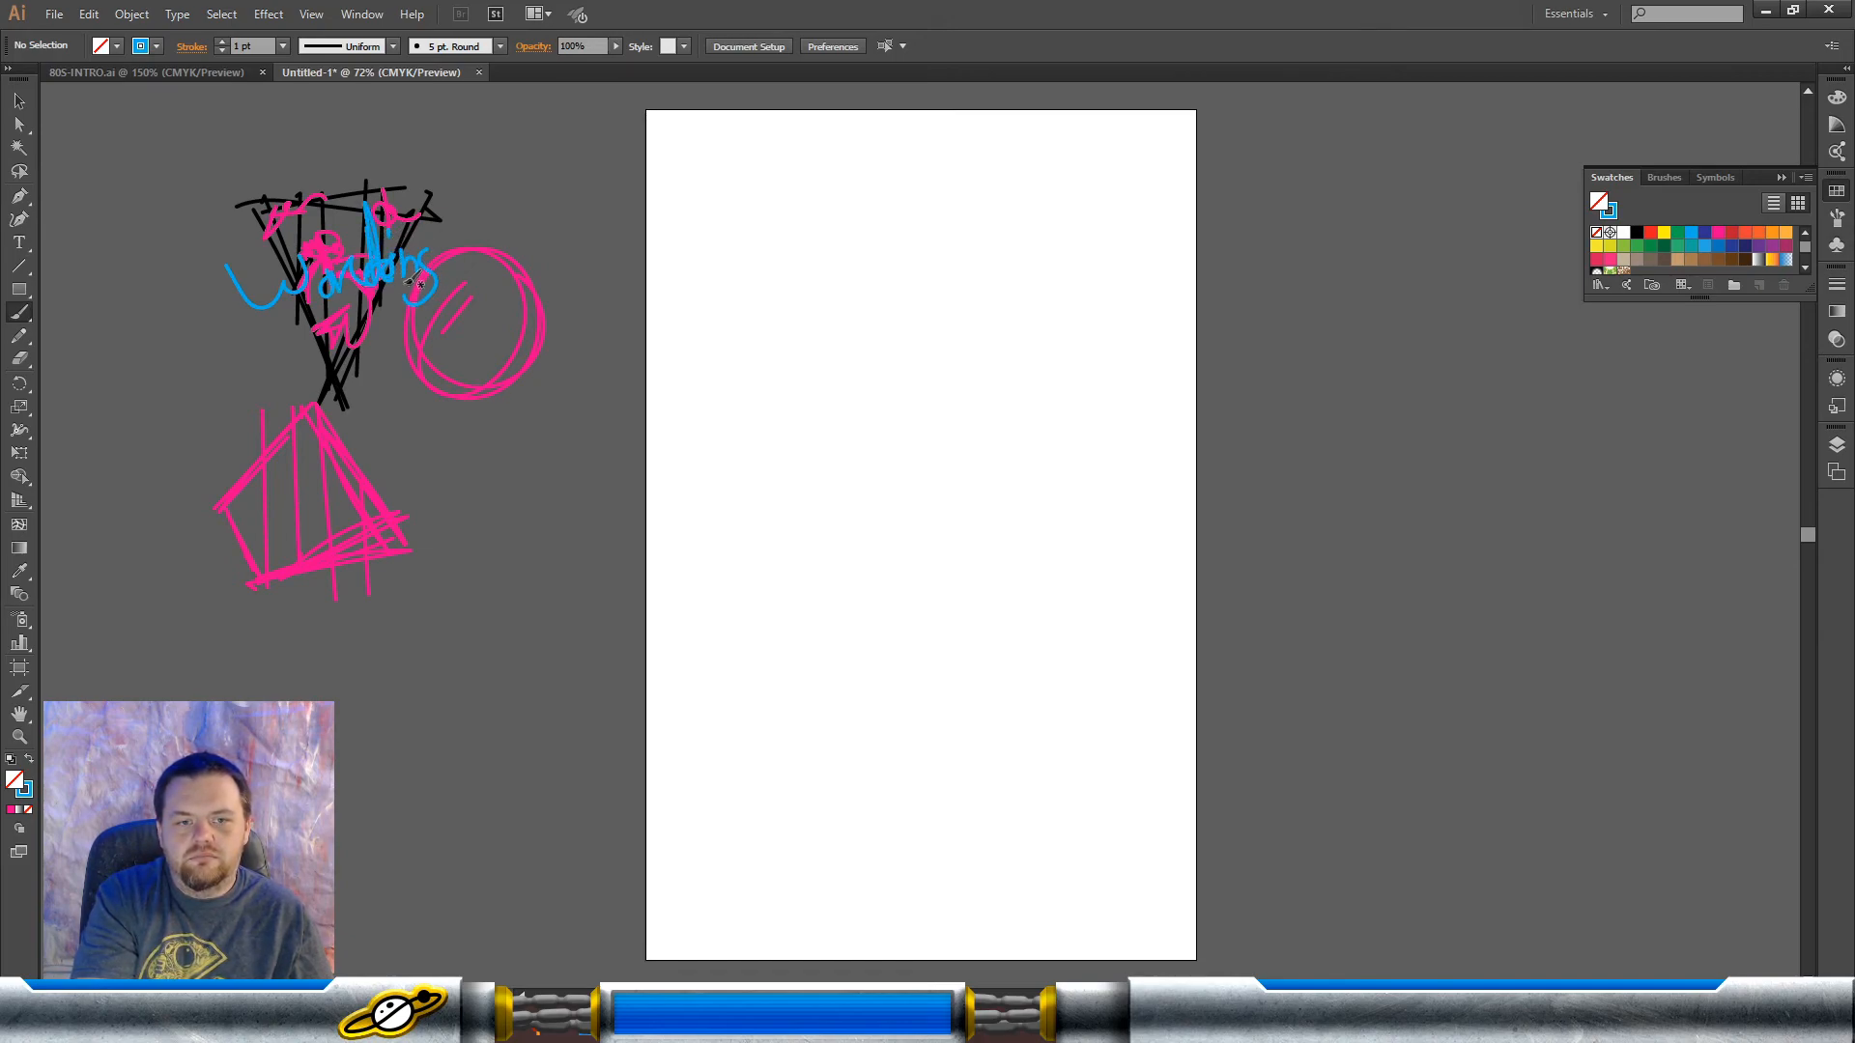
mouse_move(294, 174)
left_mouse_down()
mouse_move(287, 126)
mouse_move(298, 186)
mouse_move(311, 170)
left_mouse_up()
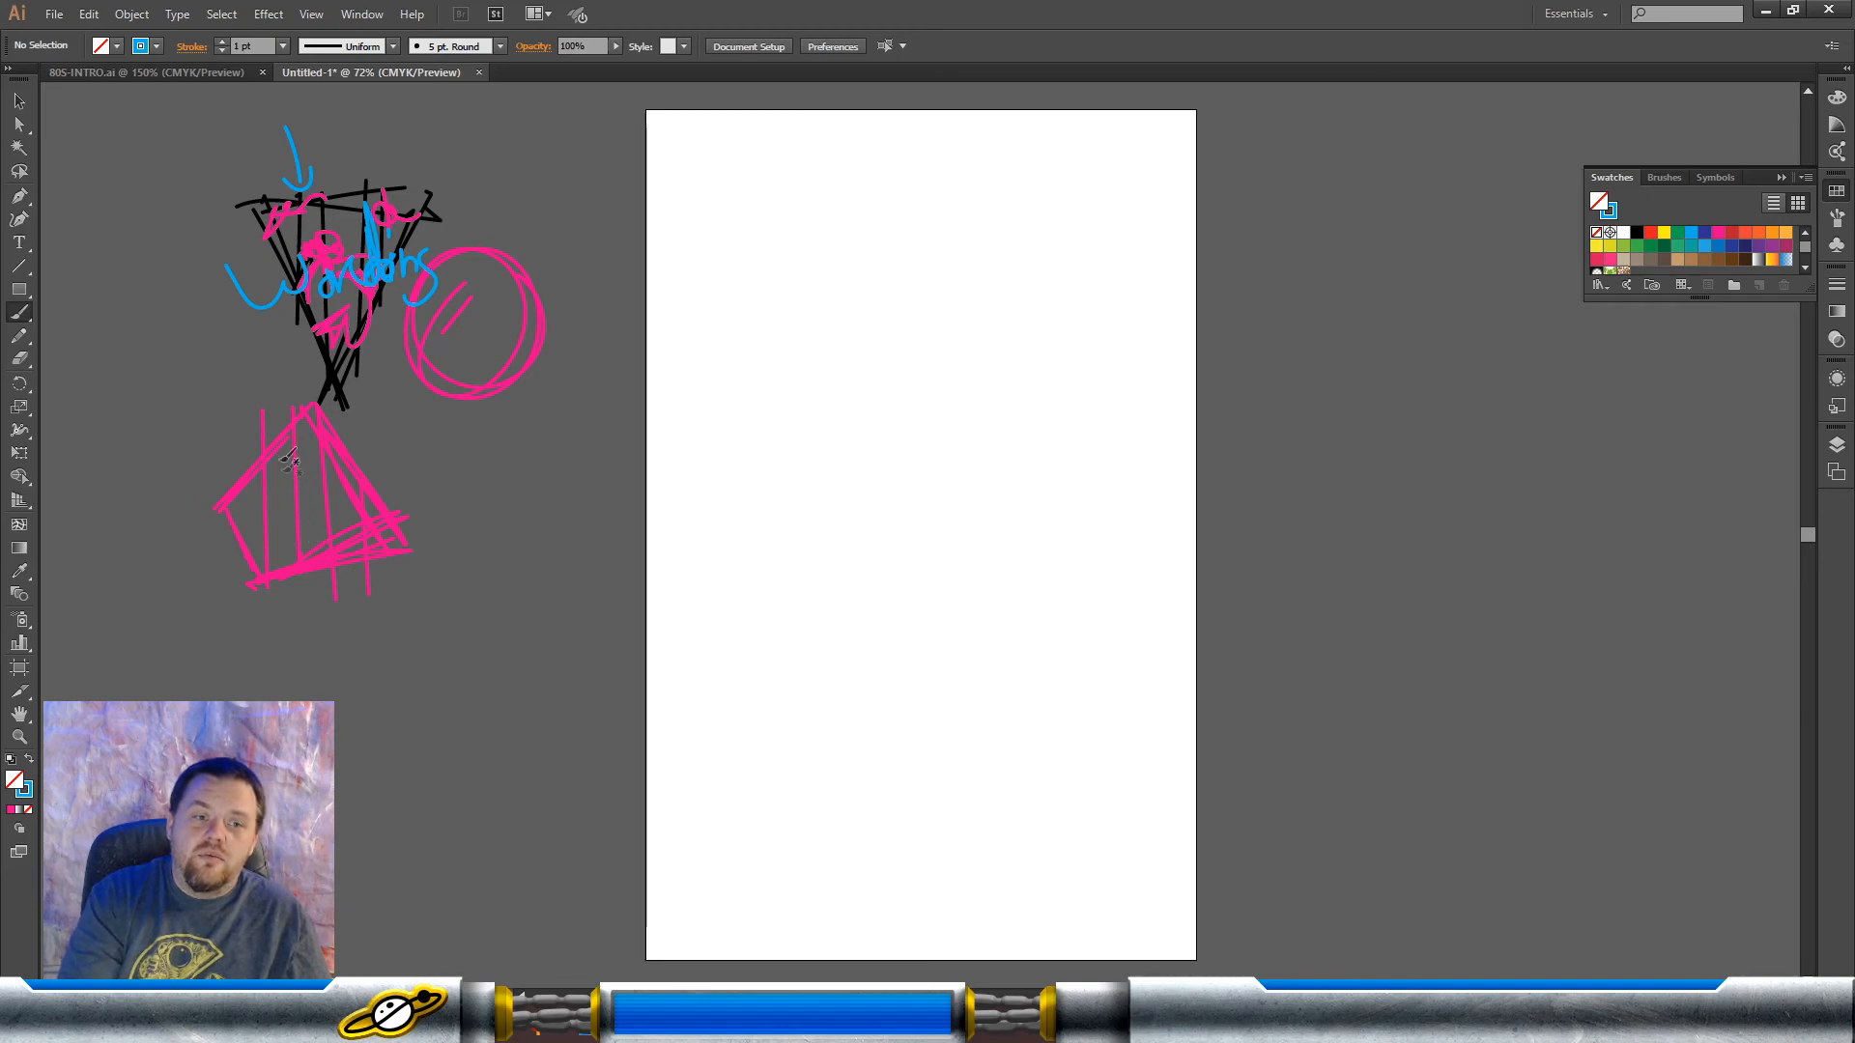
mouse_move(181, 311)
left_mouse_down()
mouse_move(235, 293)
mouse_move(221, 307)
left_mouse_up()
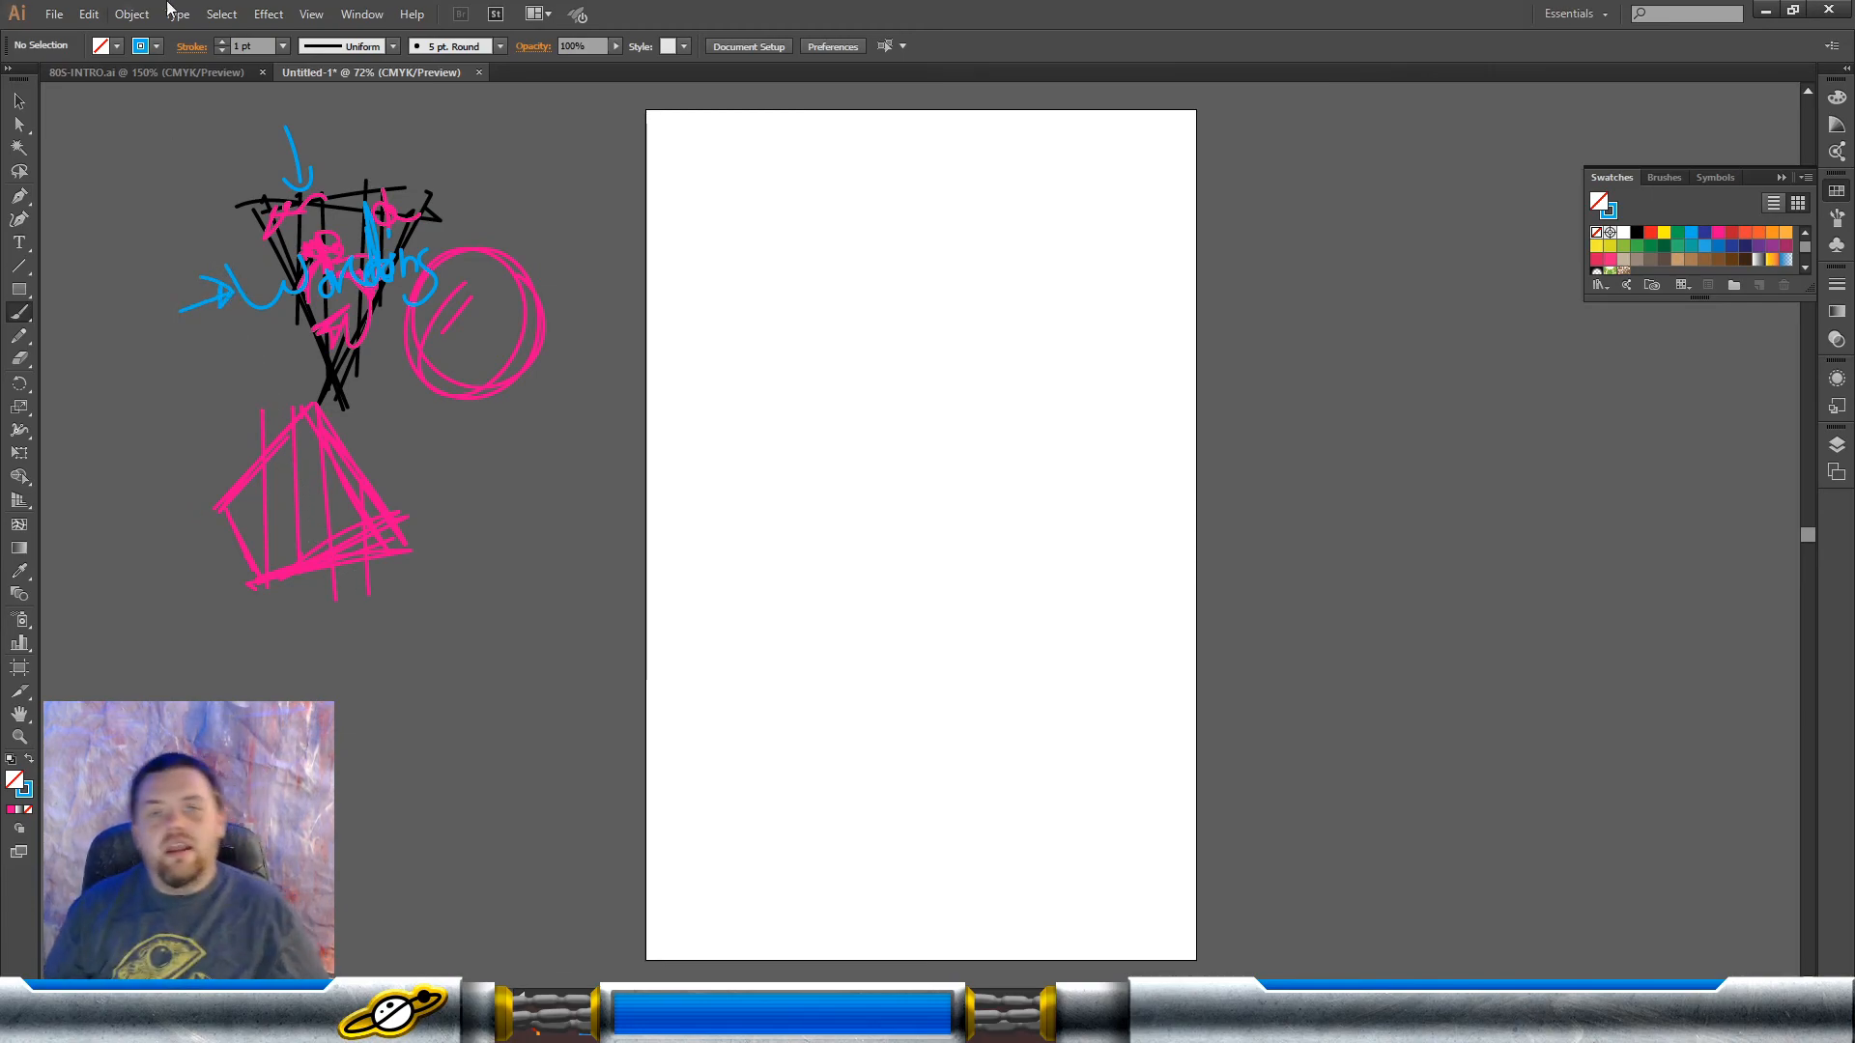
Step: Add a new layer and move it below Layer 1
left_click(1844, 453)
left_click(1759, 609)
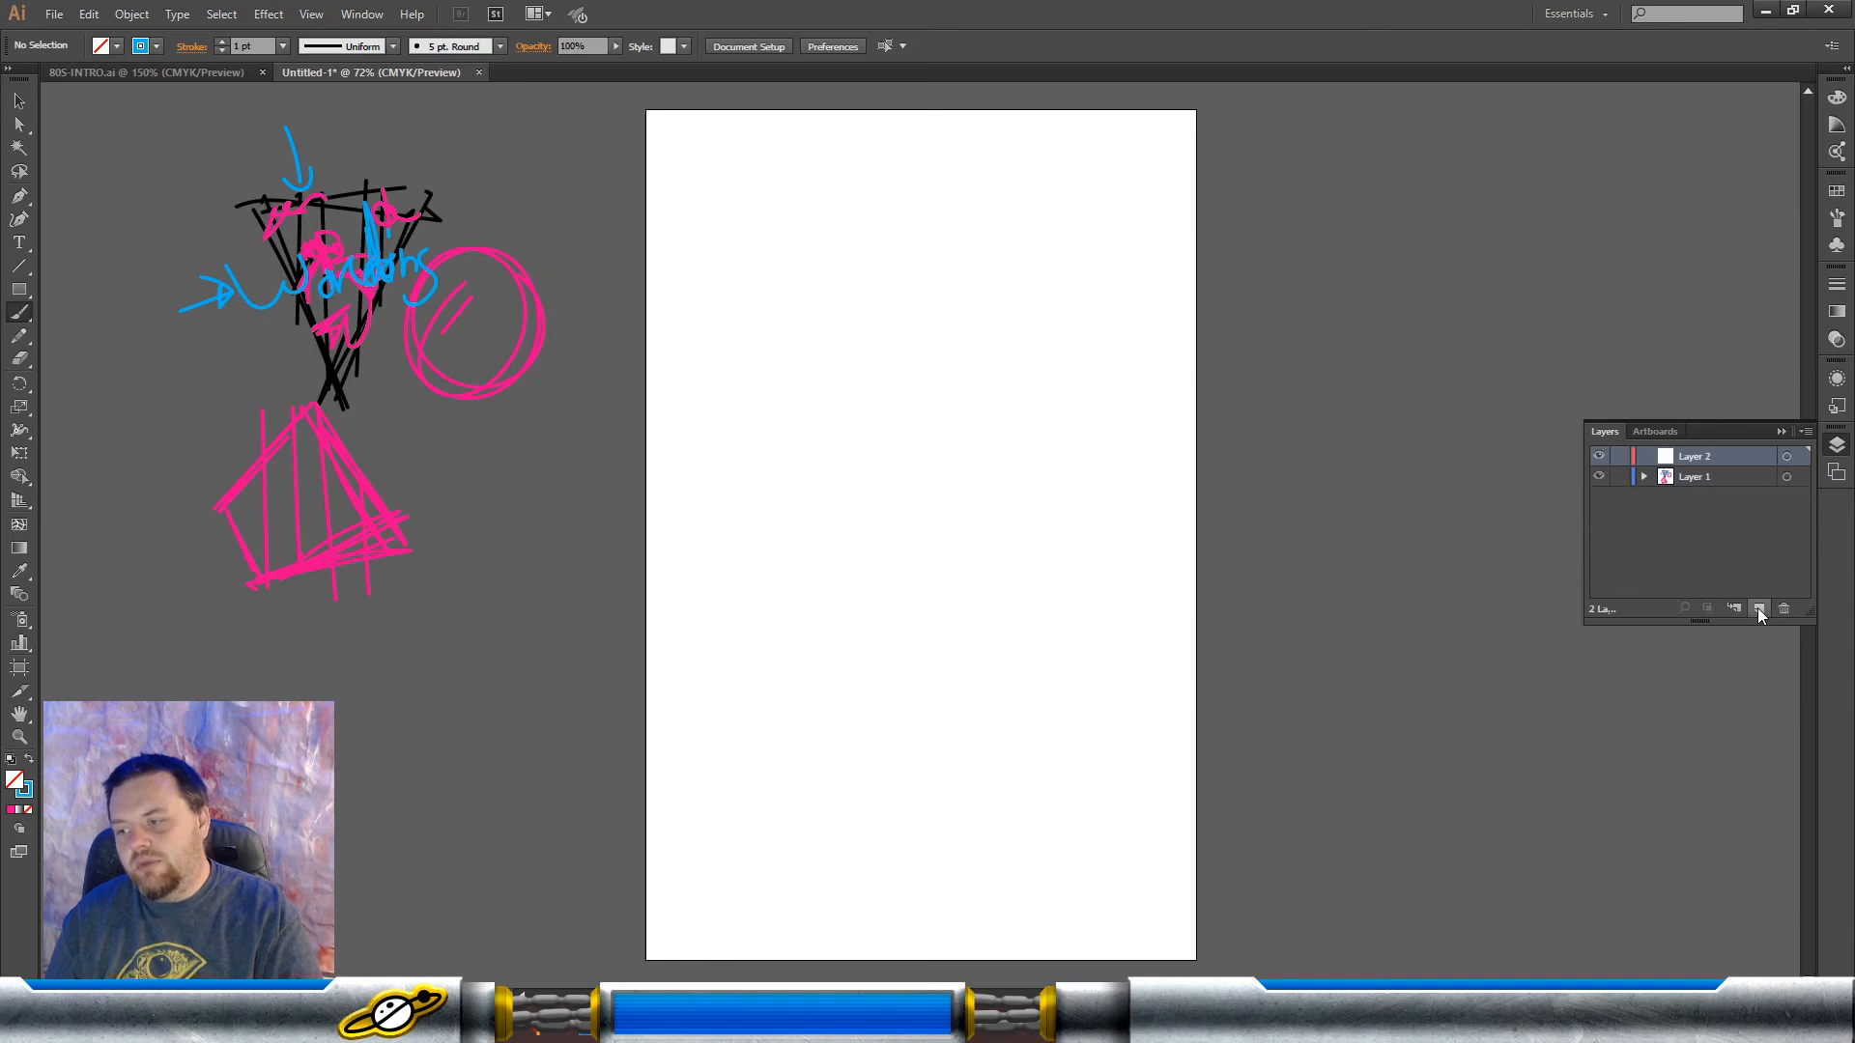
left_click_drag(1717, 456, 1719, 484)
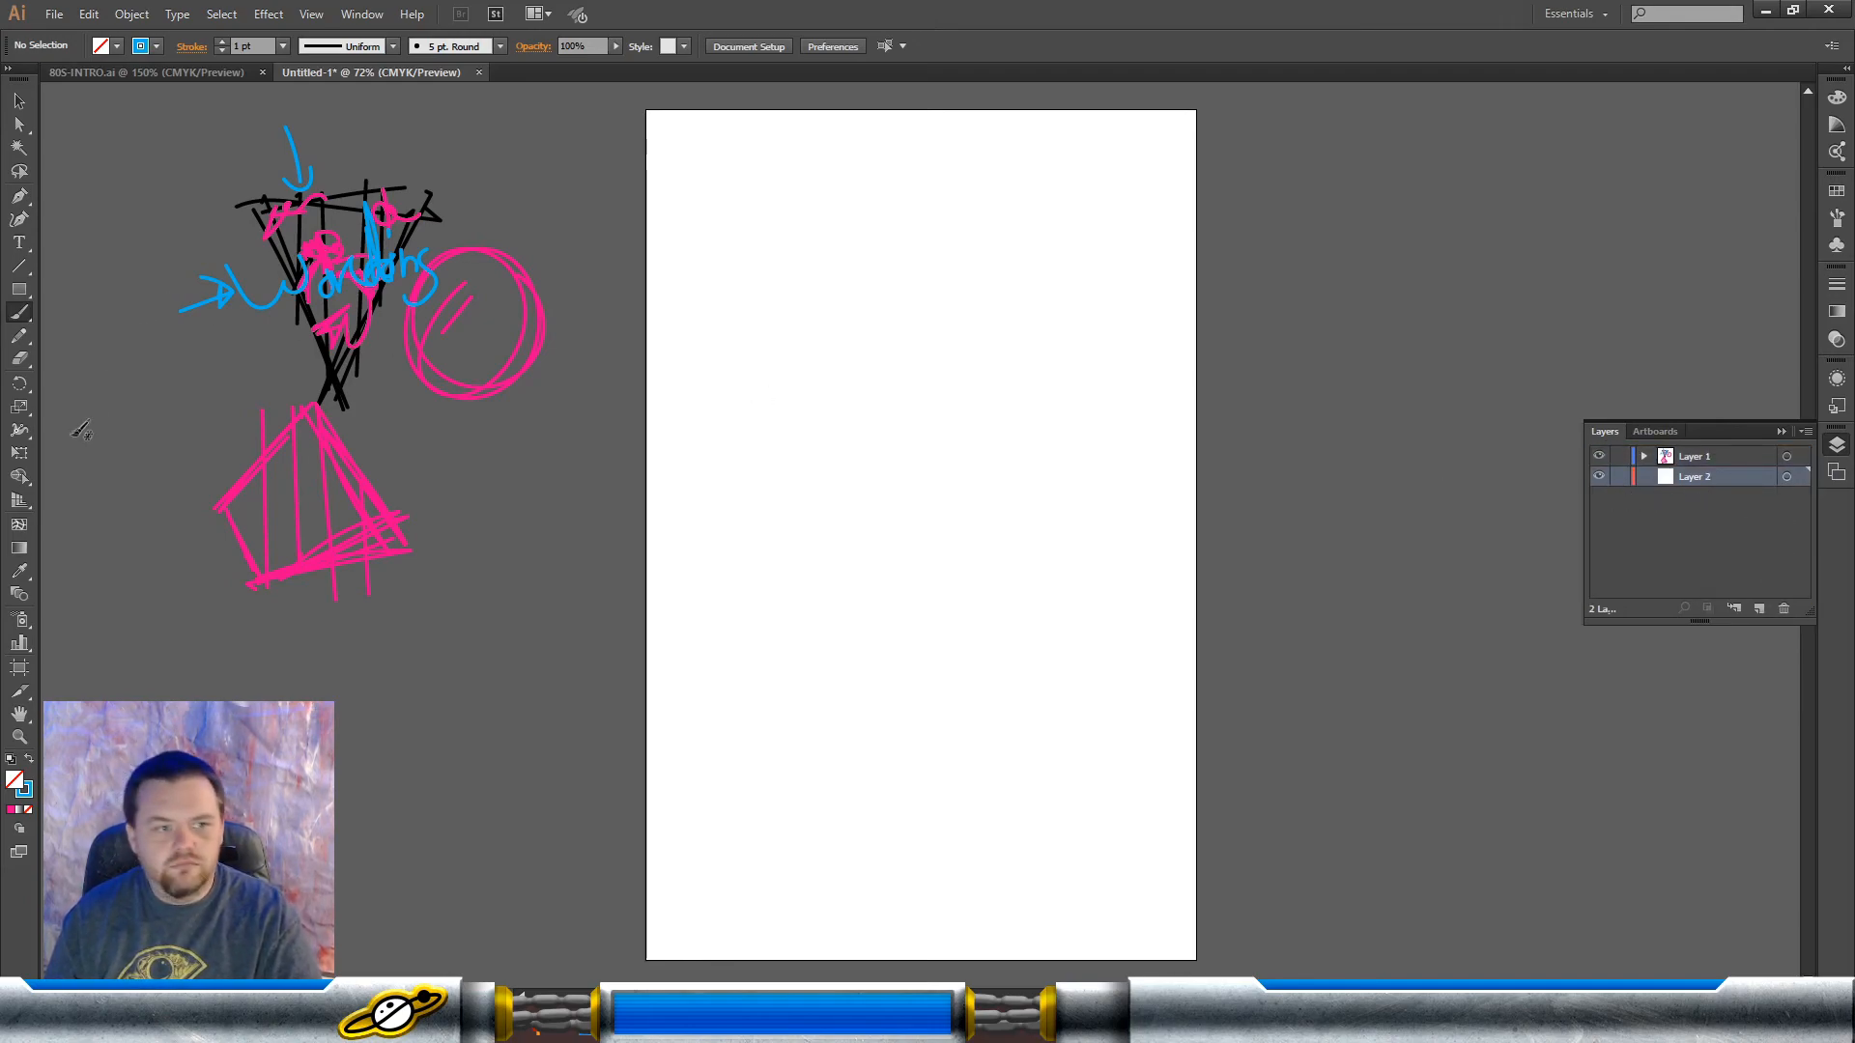
Step: Draw an 11 by 17 in rectangle covering the whole artboard on Layer 2, filled black with no stroke
left_click(18, 288)
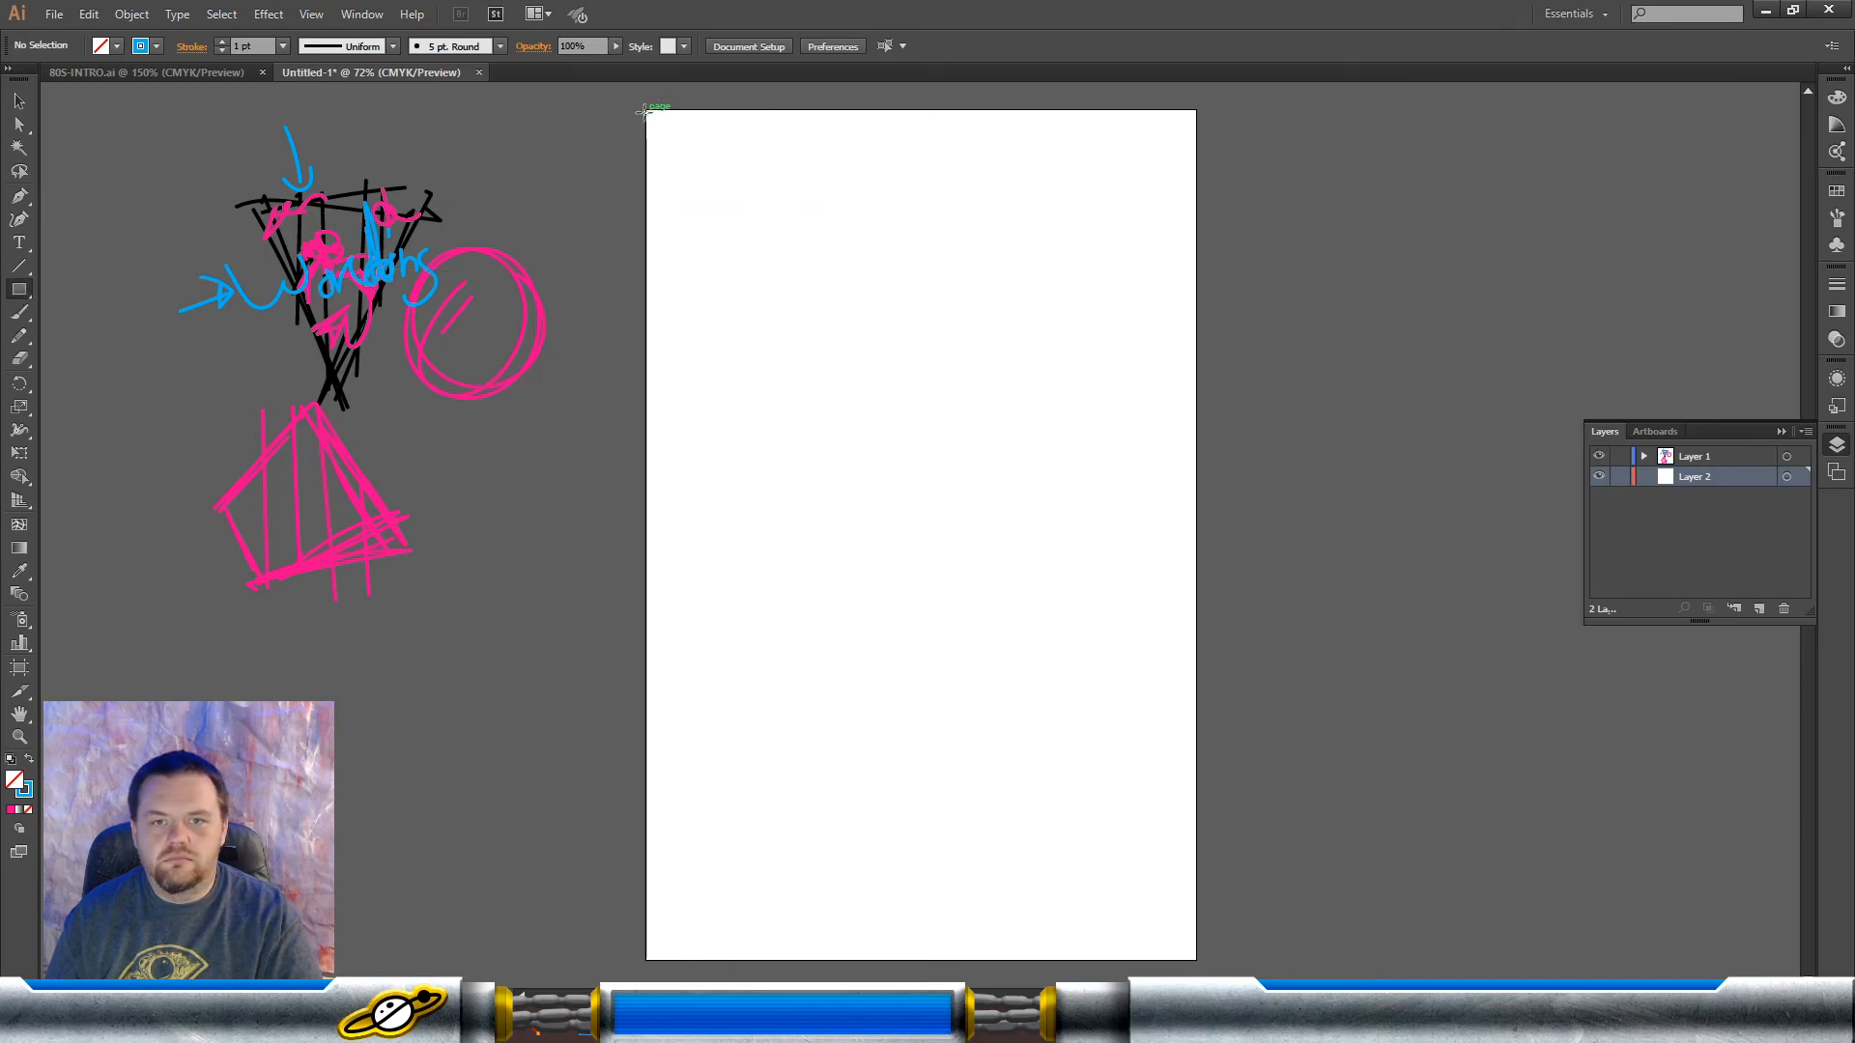
left_click_drag(647, 110, 1198, 960)
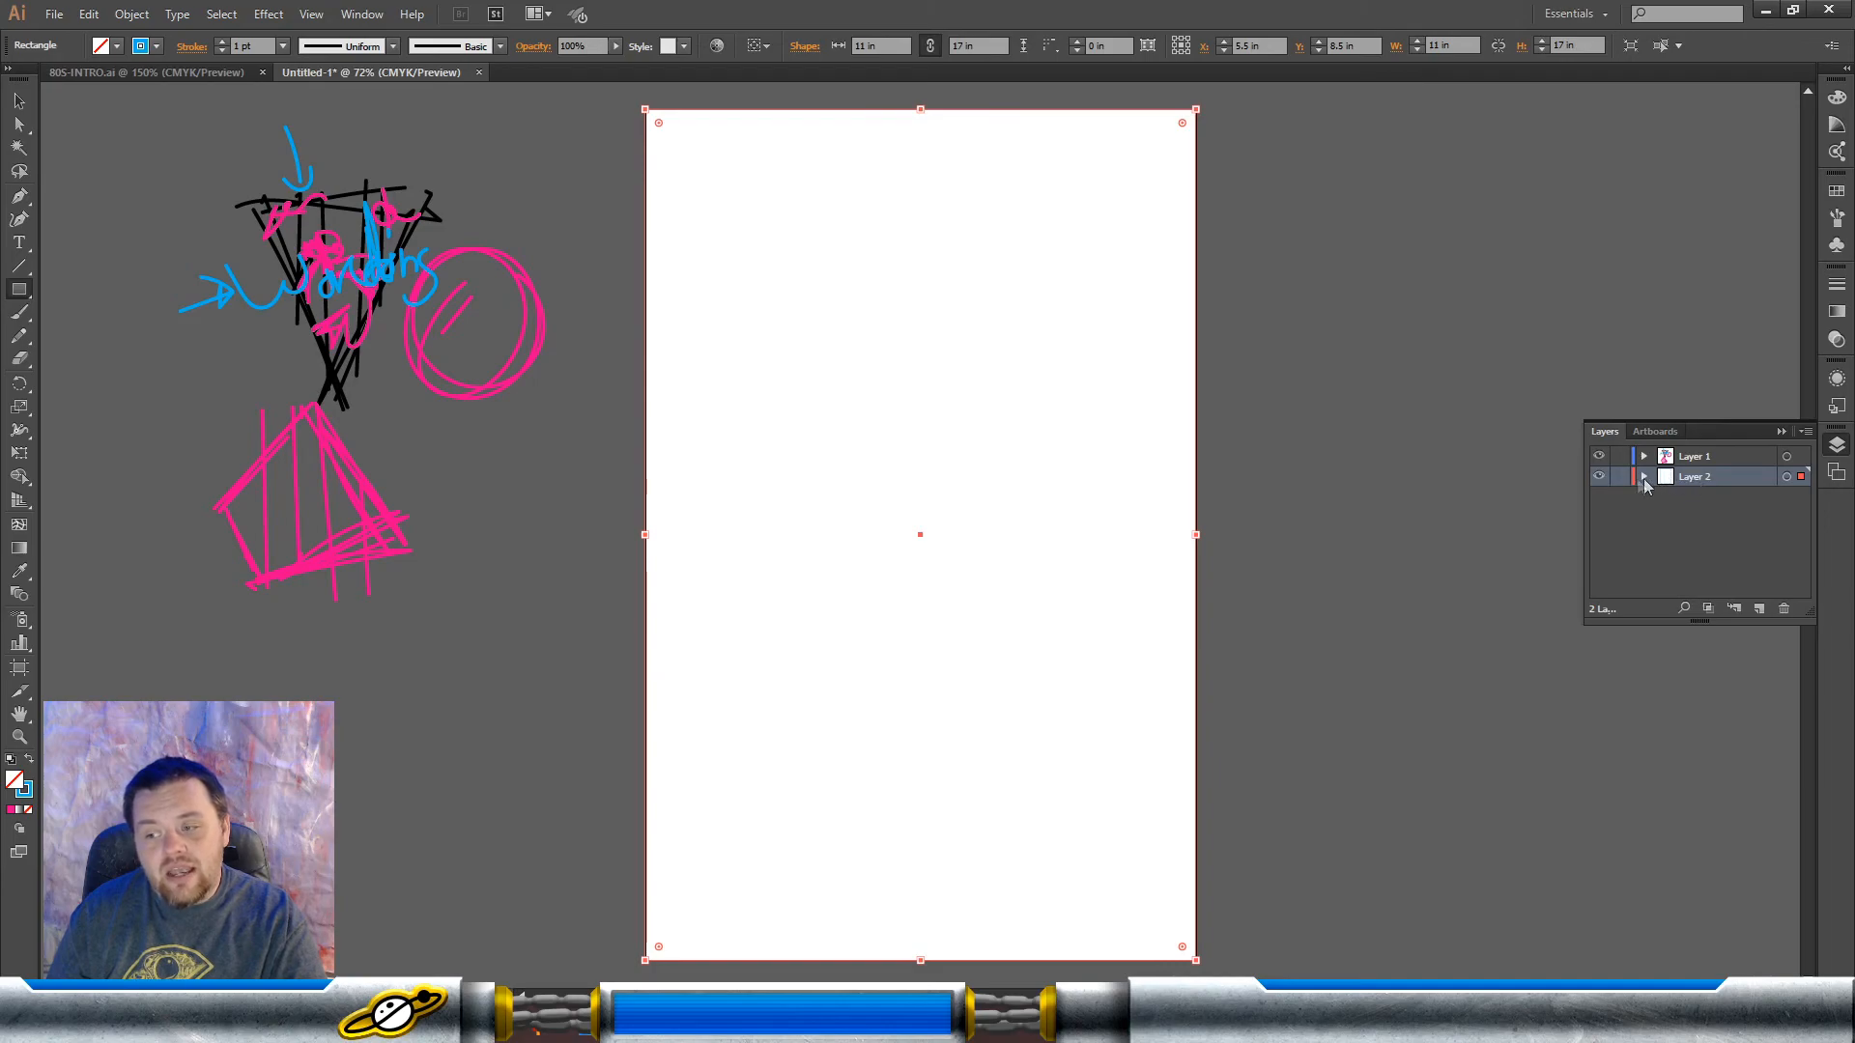
left_click(29, 759)
left_click(1837, 190)
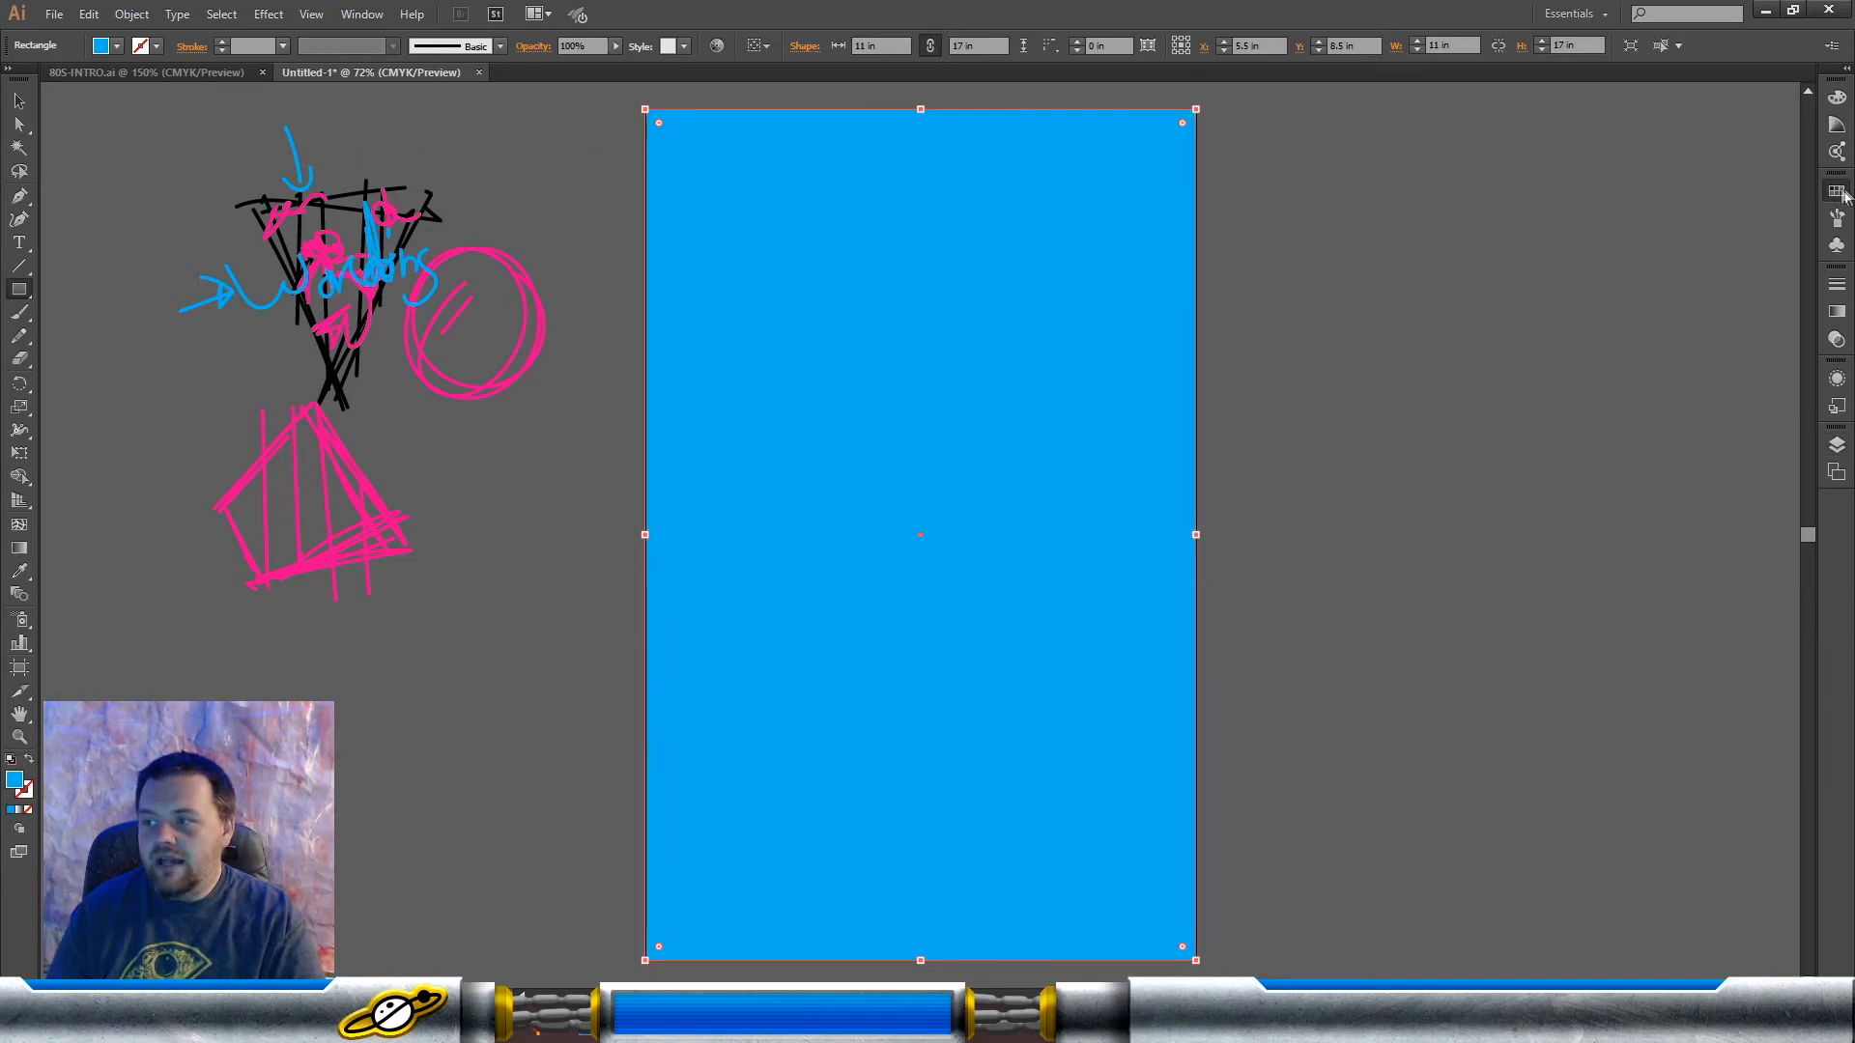
left_click(1636, 233)
key("v")
Step: Lock Layer 2 with the black background and make Layer 1 the active layer
left_click(1835, 441)
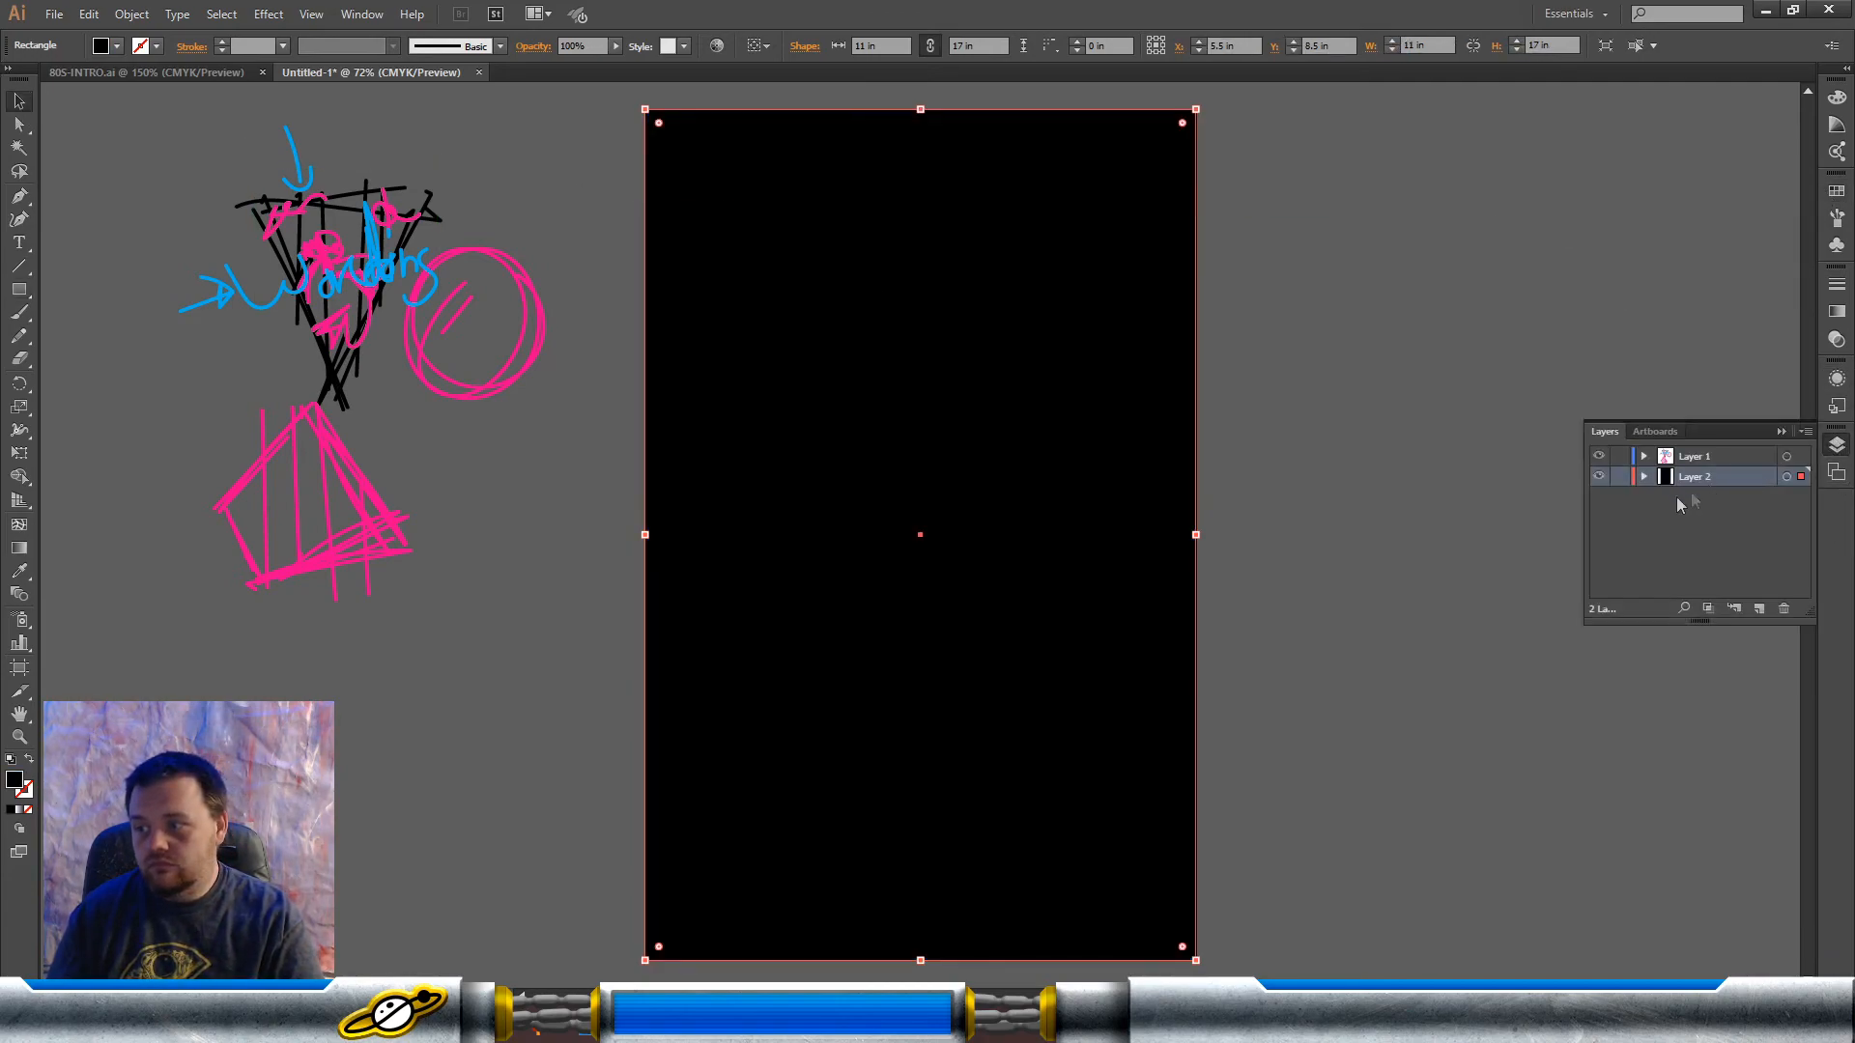
left_click(1619, 476)
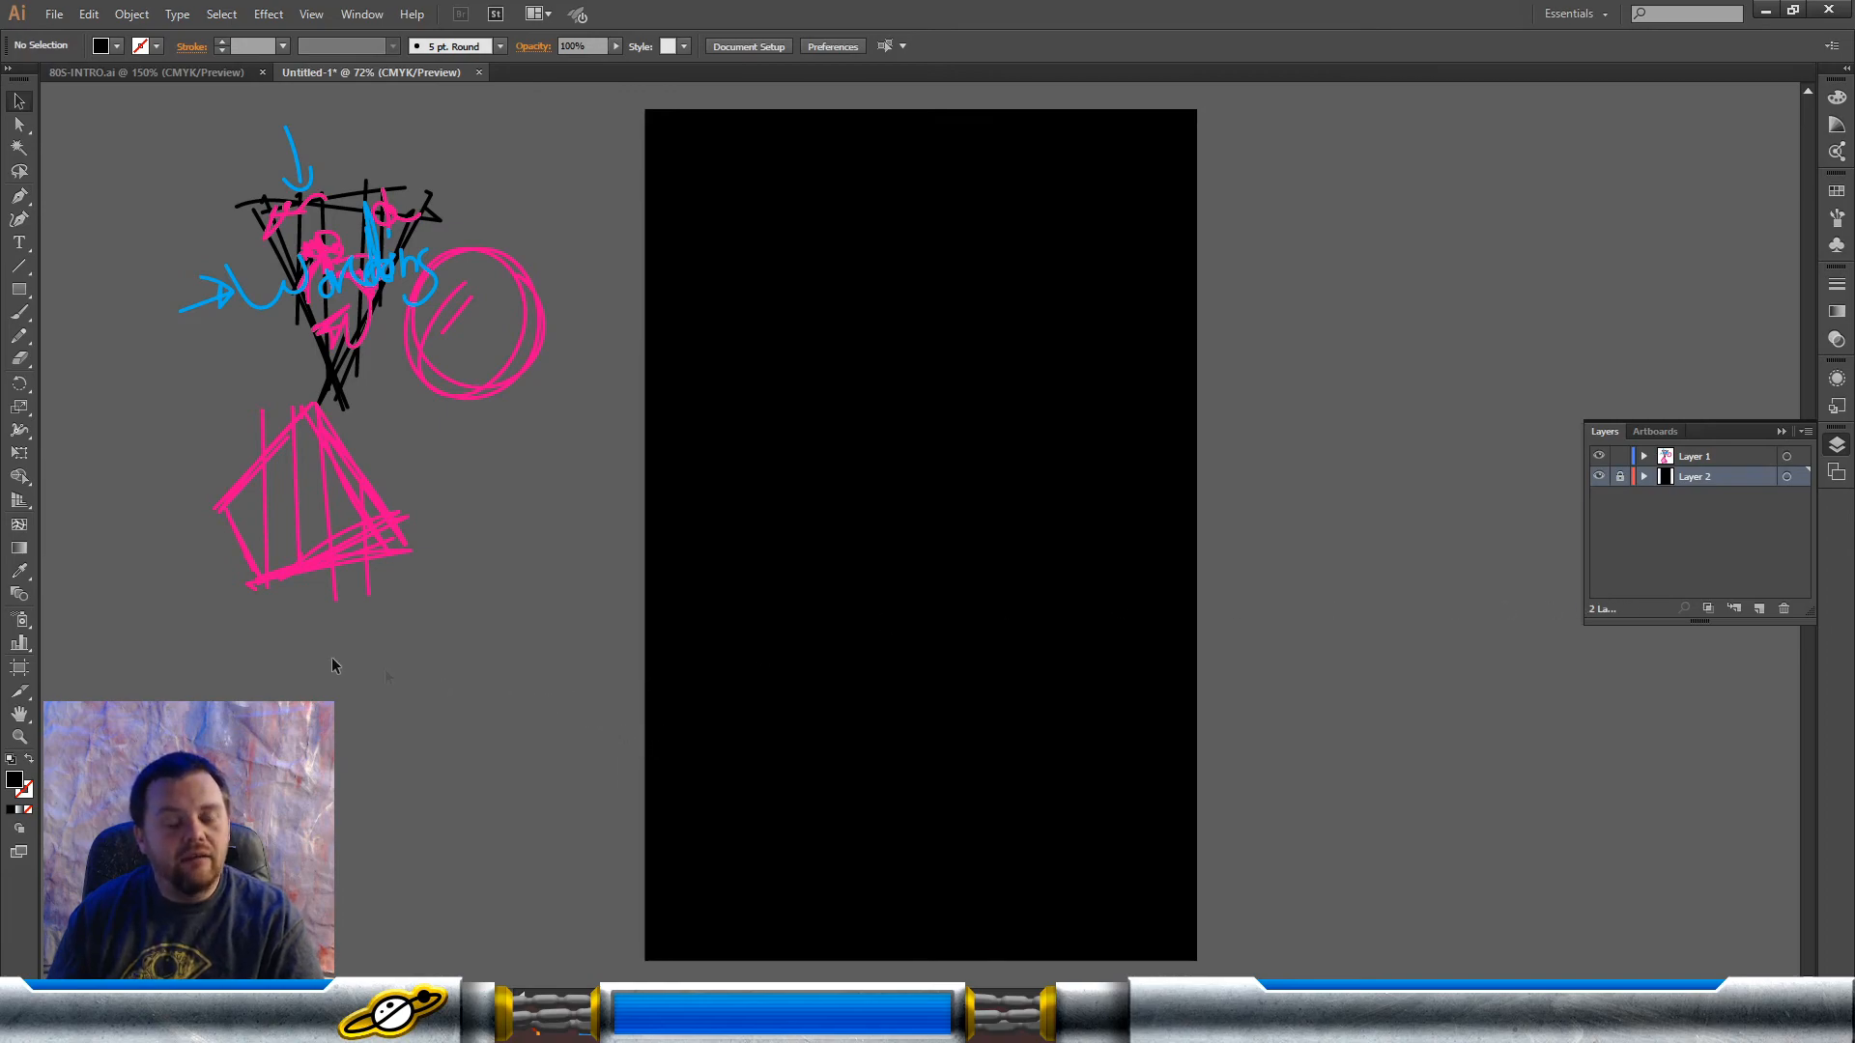
left_click(21, 295)
left_click(1729, 460)
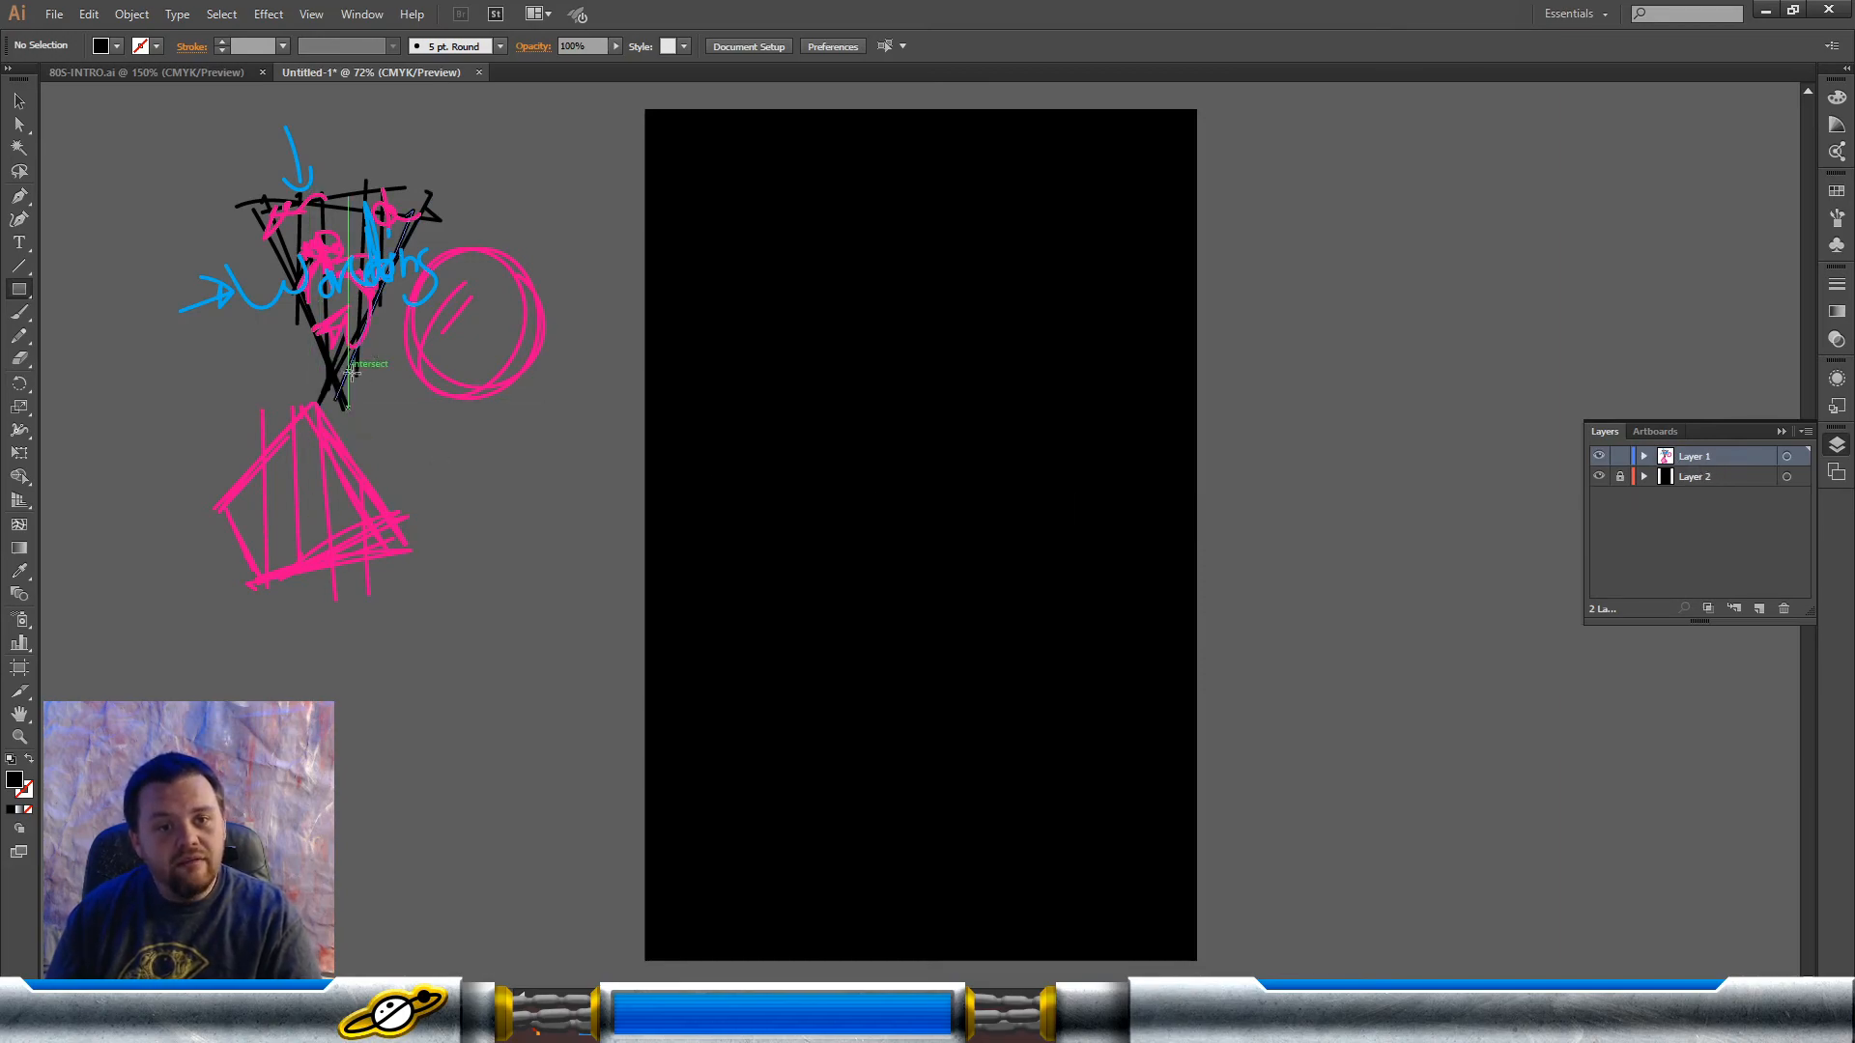
Step: Draw two black hexagons and two black rectangles beside the artboard, the last rectangle about 5.5 by 5.1 in
left_click(17, 295)
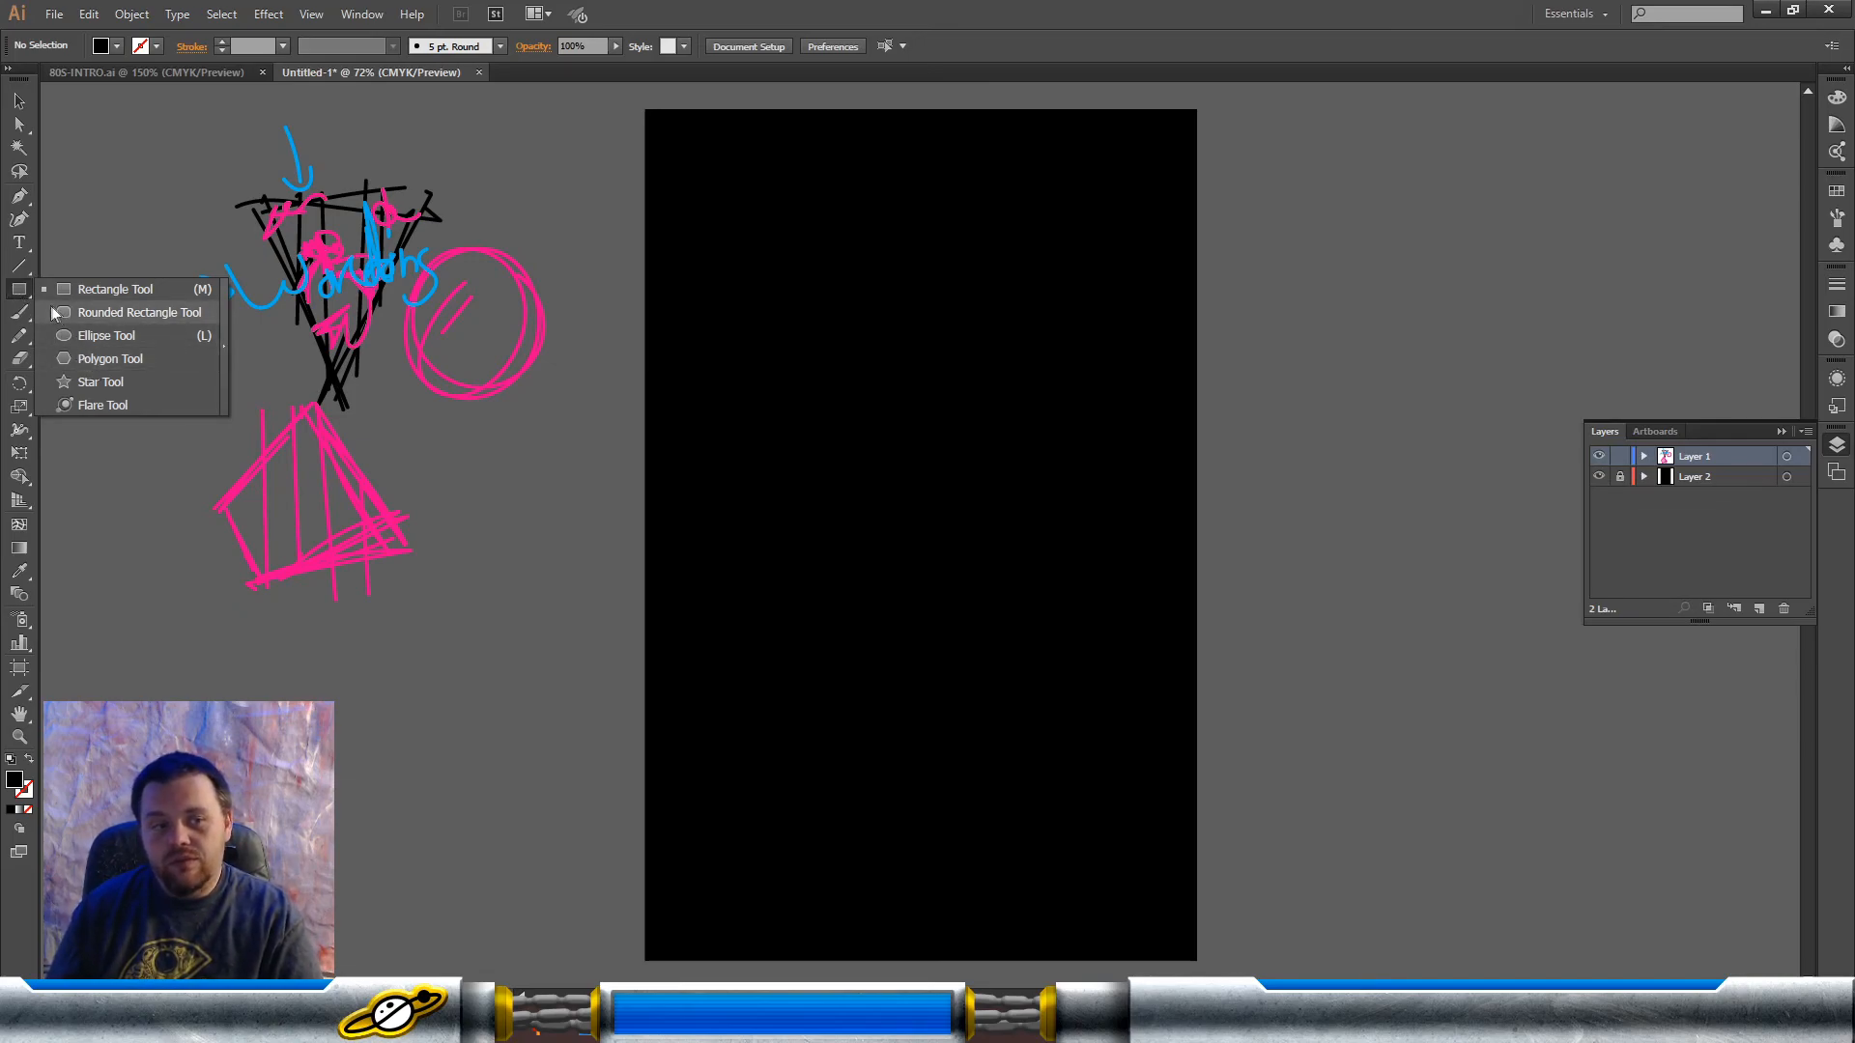
left_click(114, 361)
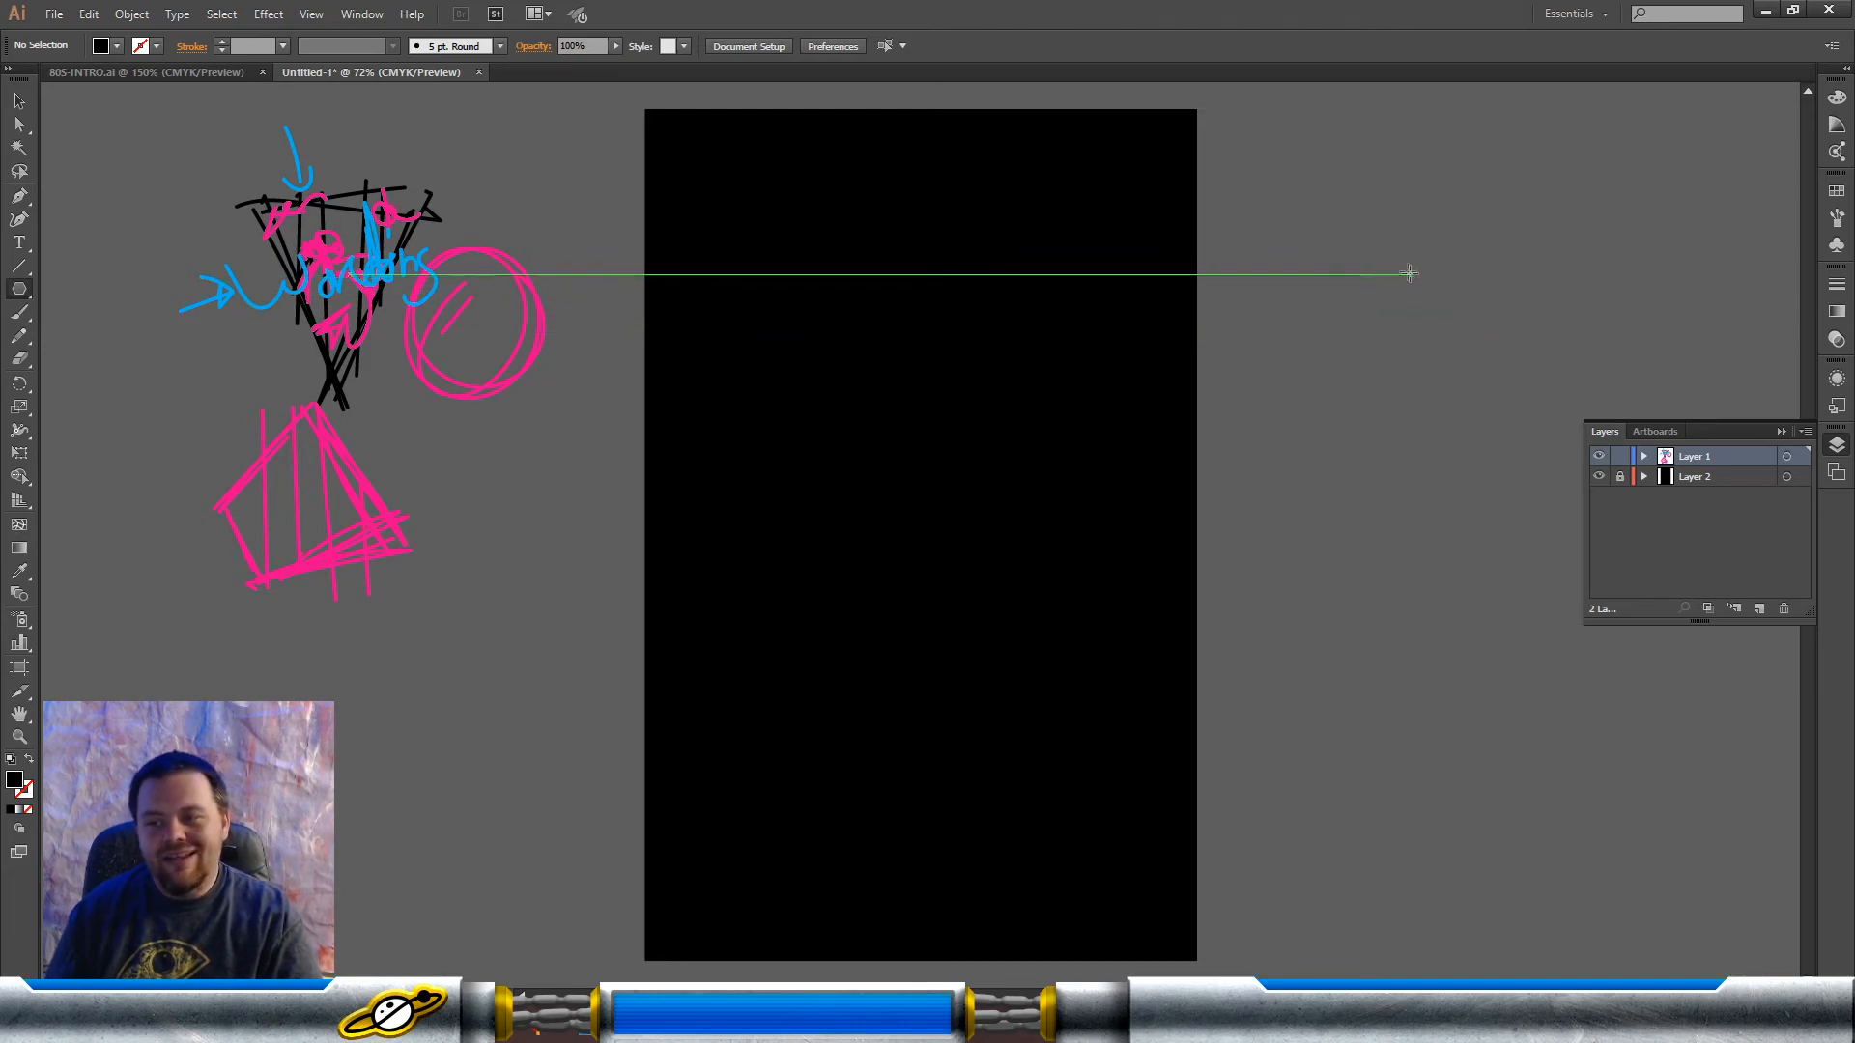
left_click_drag(1398, 263, 1481, 359)
left_click_drag(1262, 348, 1305, 388)
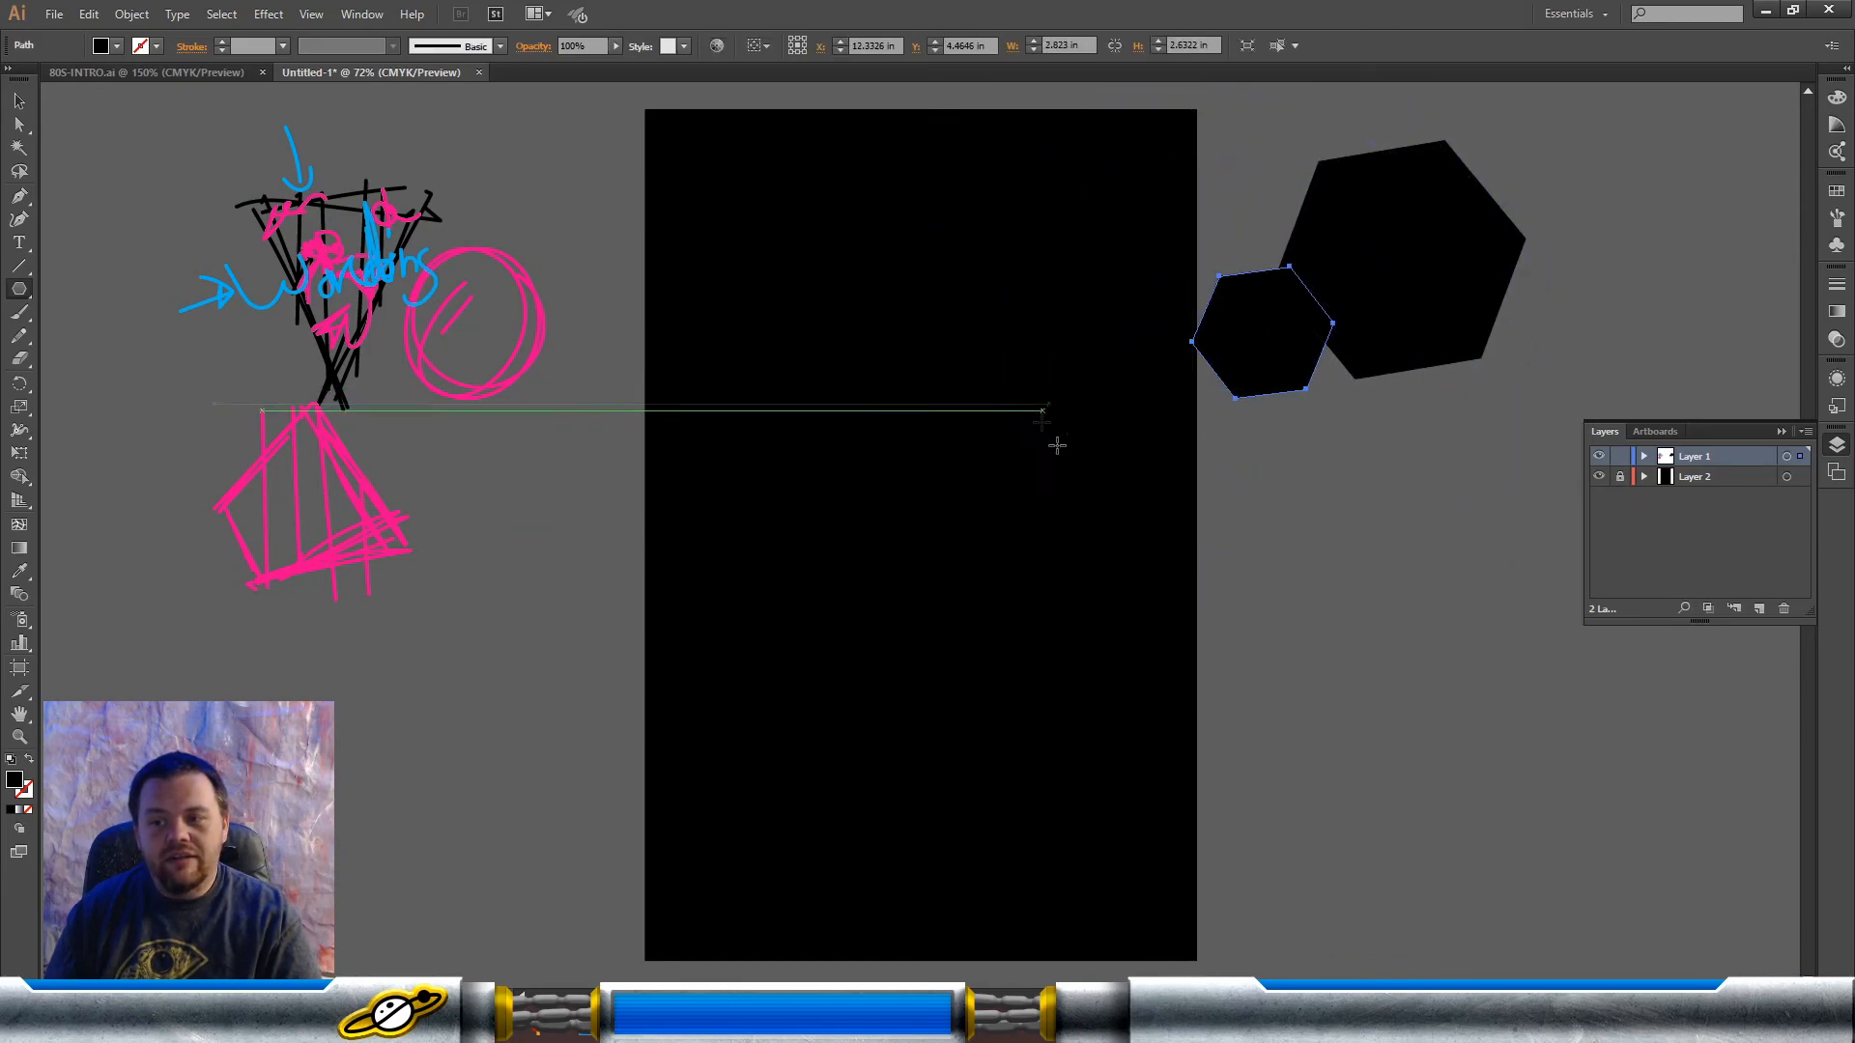
left_click_drag(19, 288, 43, 283)
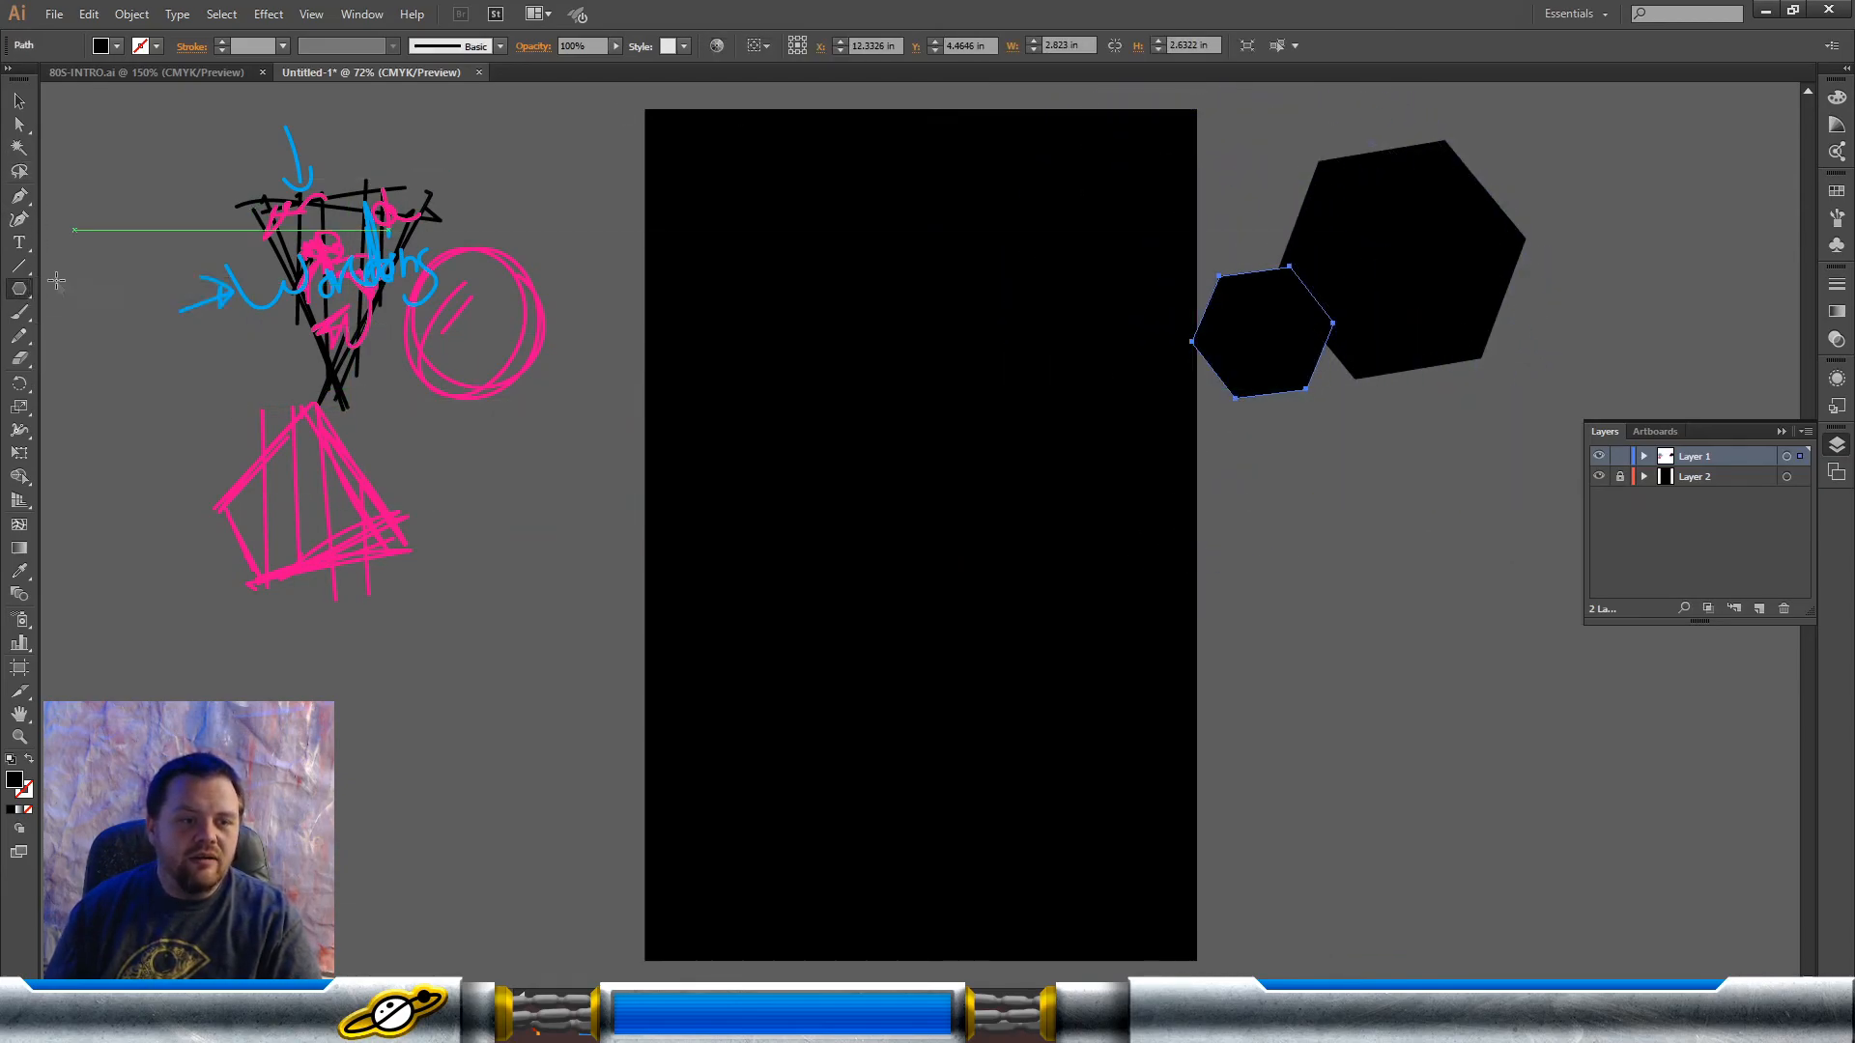
left_click_drag(1236, 434, 1443, 619)
left_click_drag(1281, 466, 1418, 595)
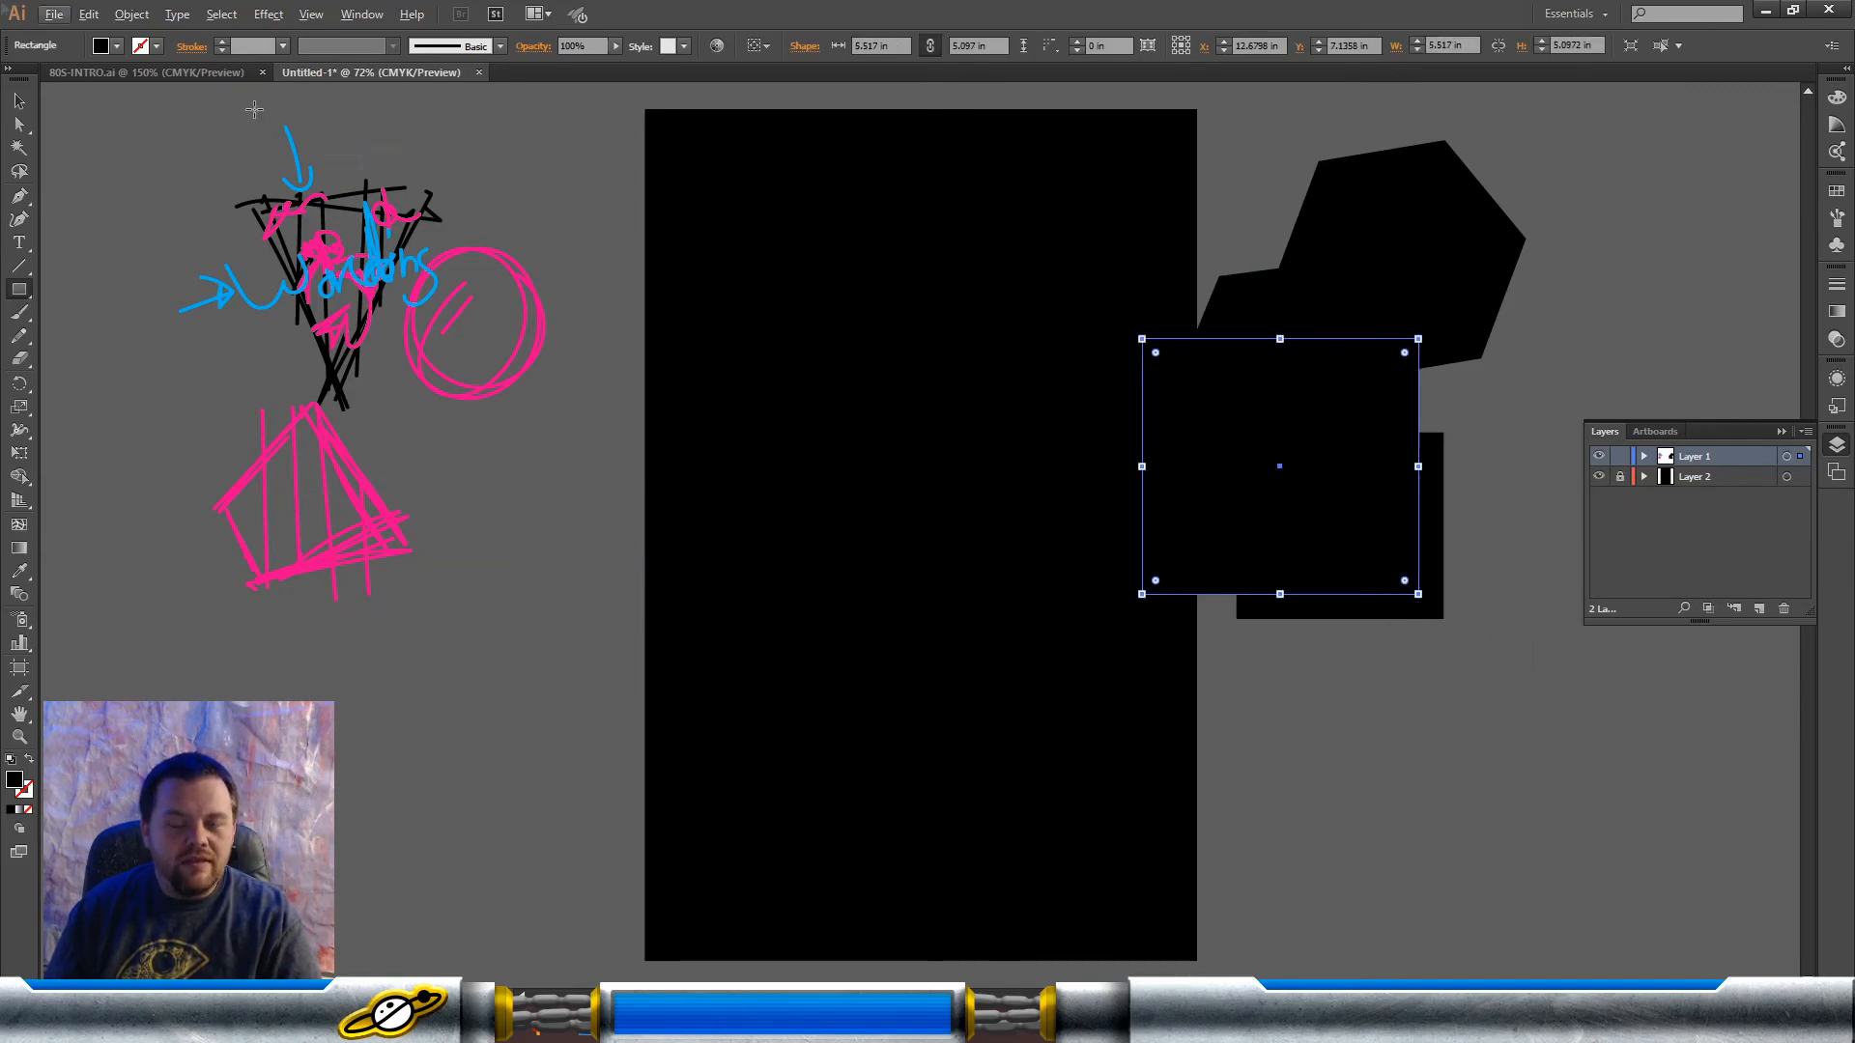
Step: Delete the two hexagons and two rectangles drawn beside the artboard
left_click(19, 100)
left_click_drag(1276, 199, 1476, 614)
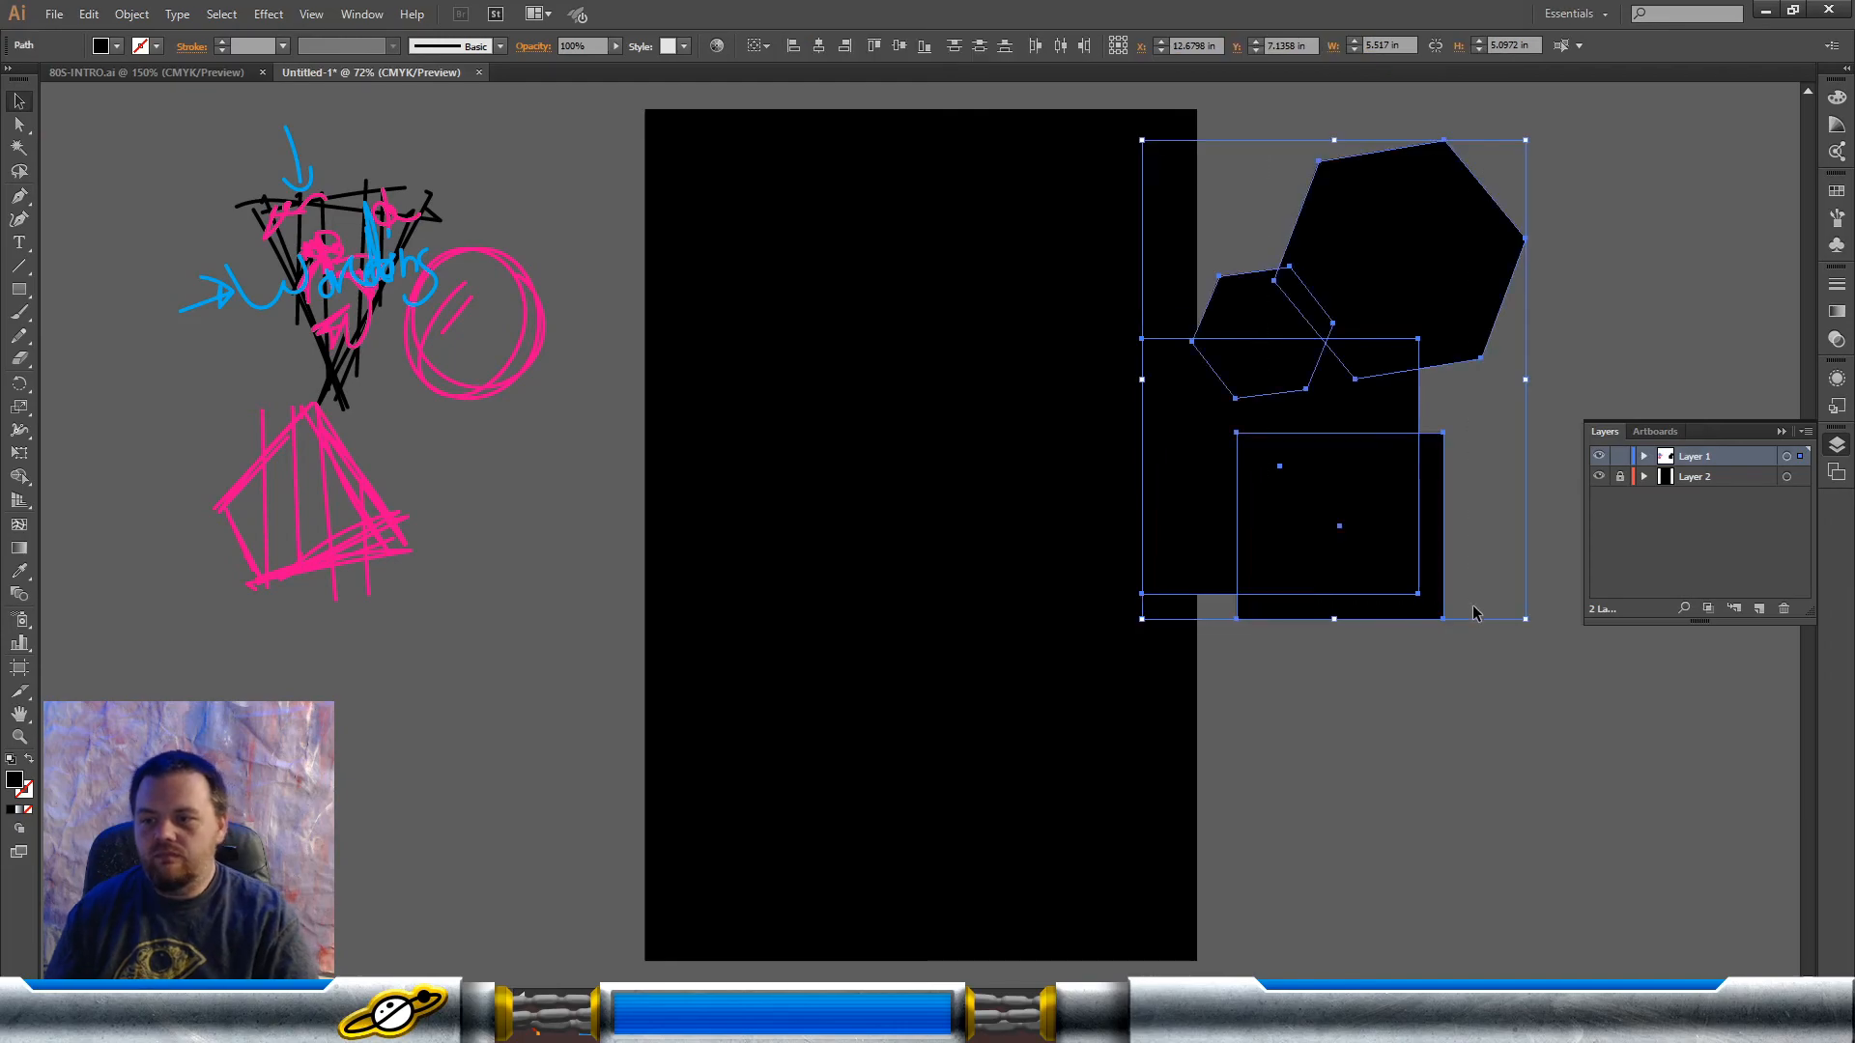
key("Delete")
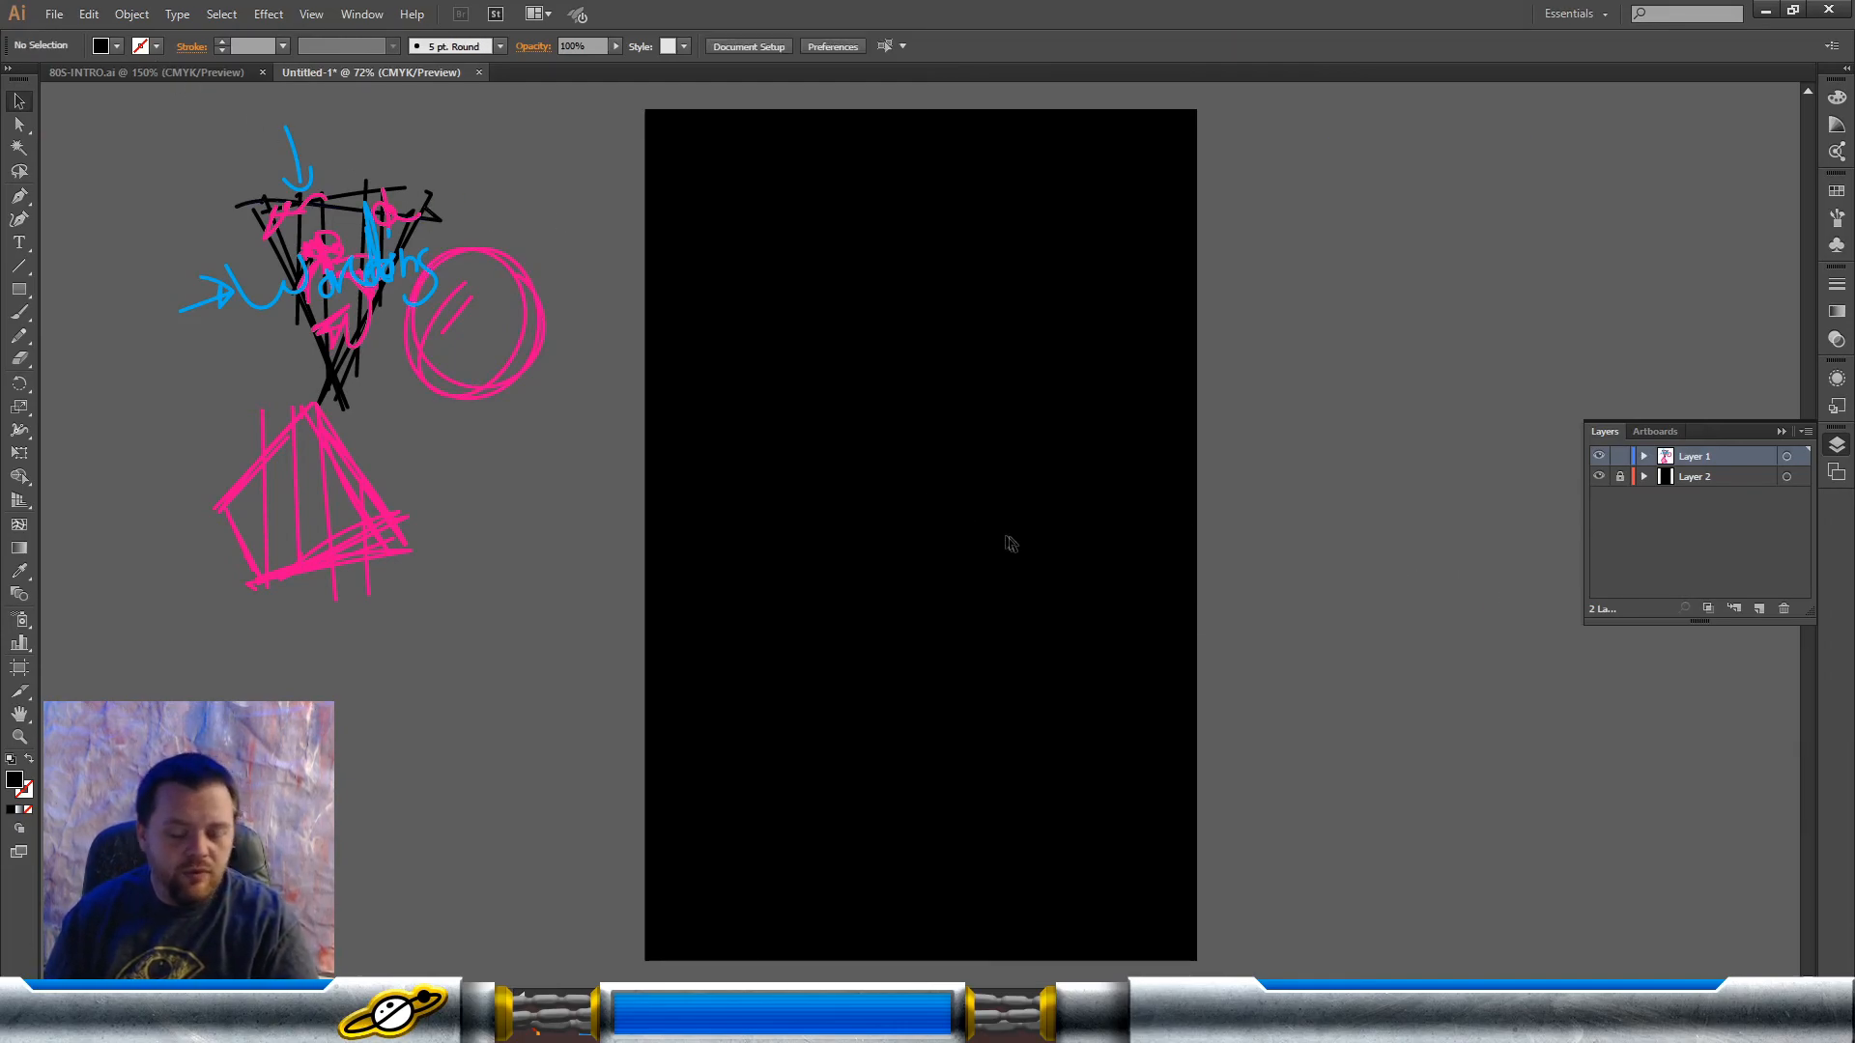
Step: Set the default stroke to light blue with no fill and activate the Polygon tool
left_click(156, 47)
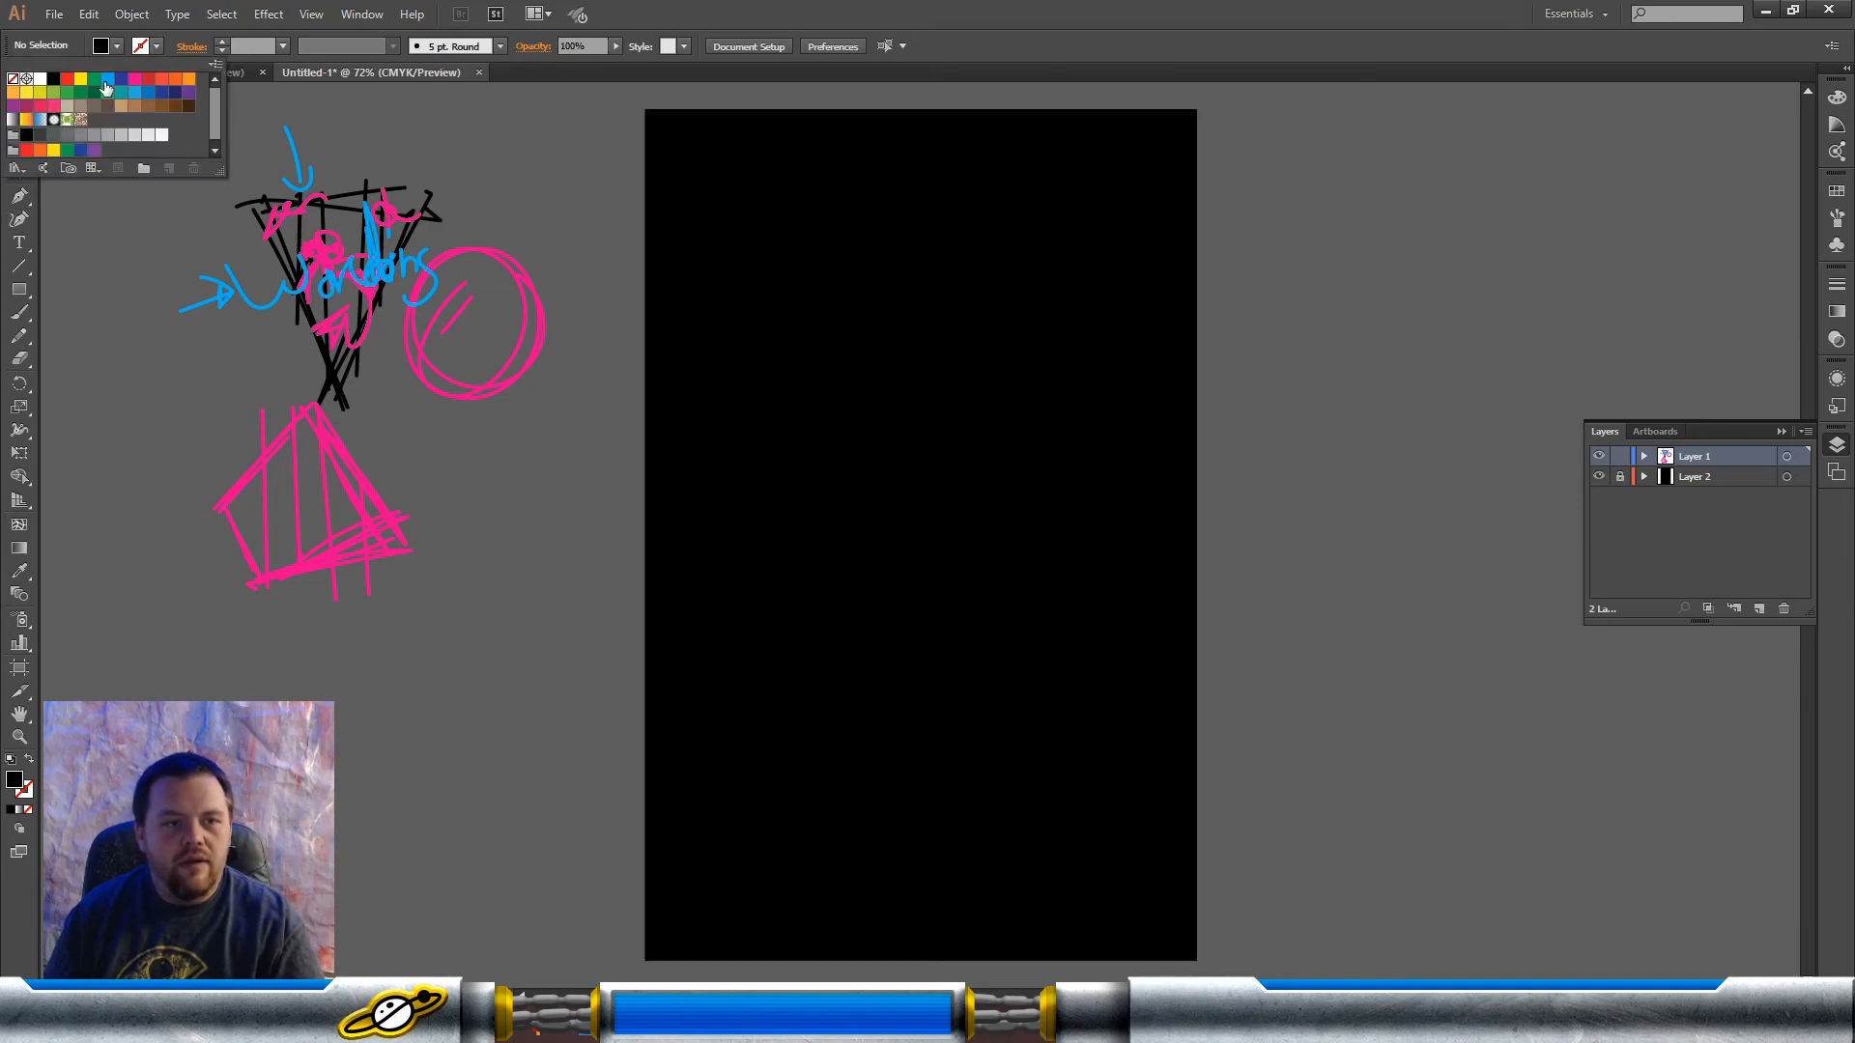
left_click(110, 79)
left_click(137, 388)
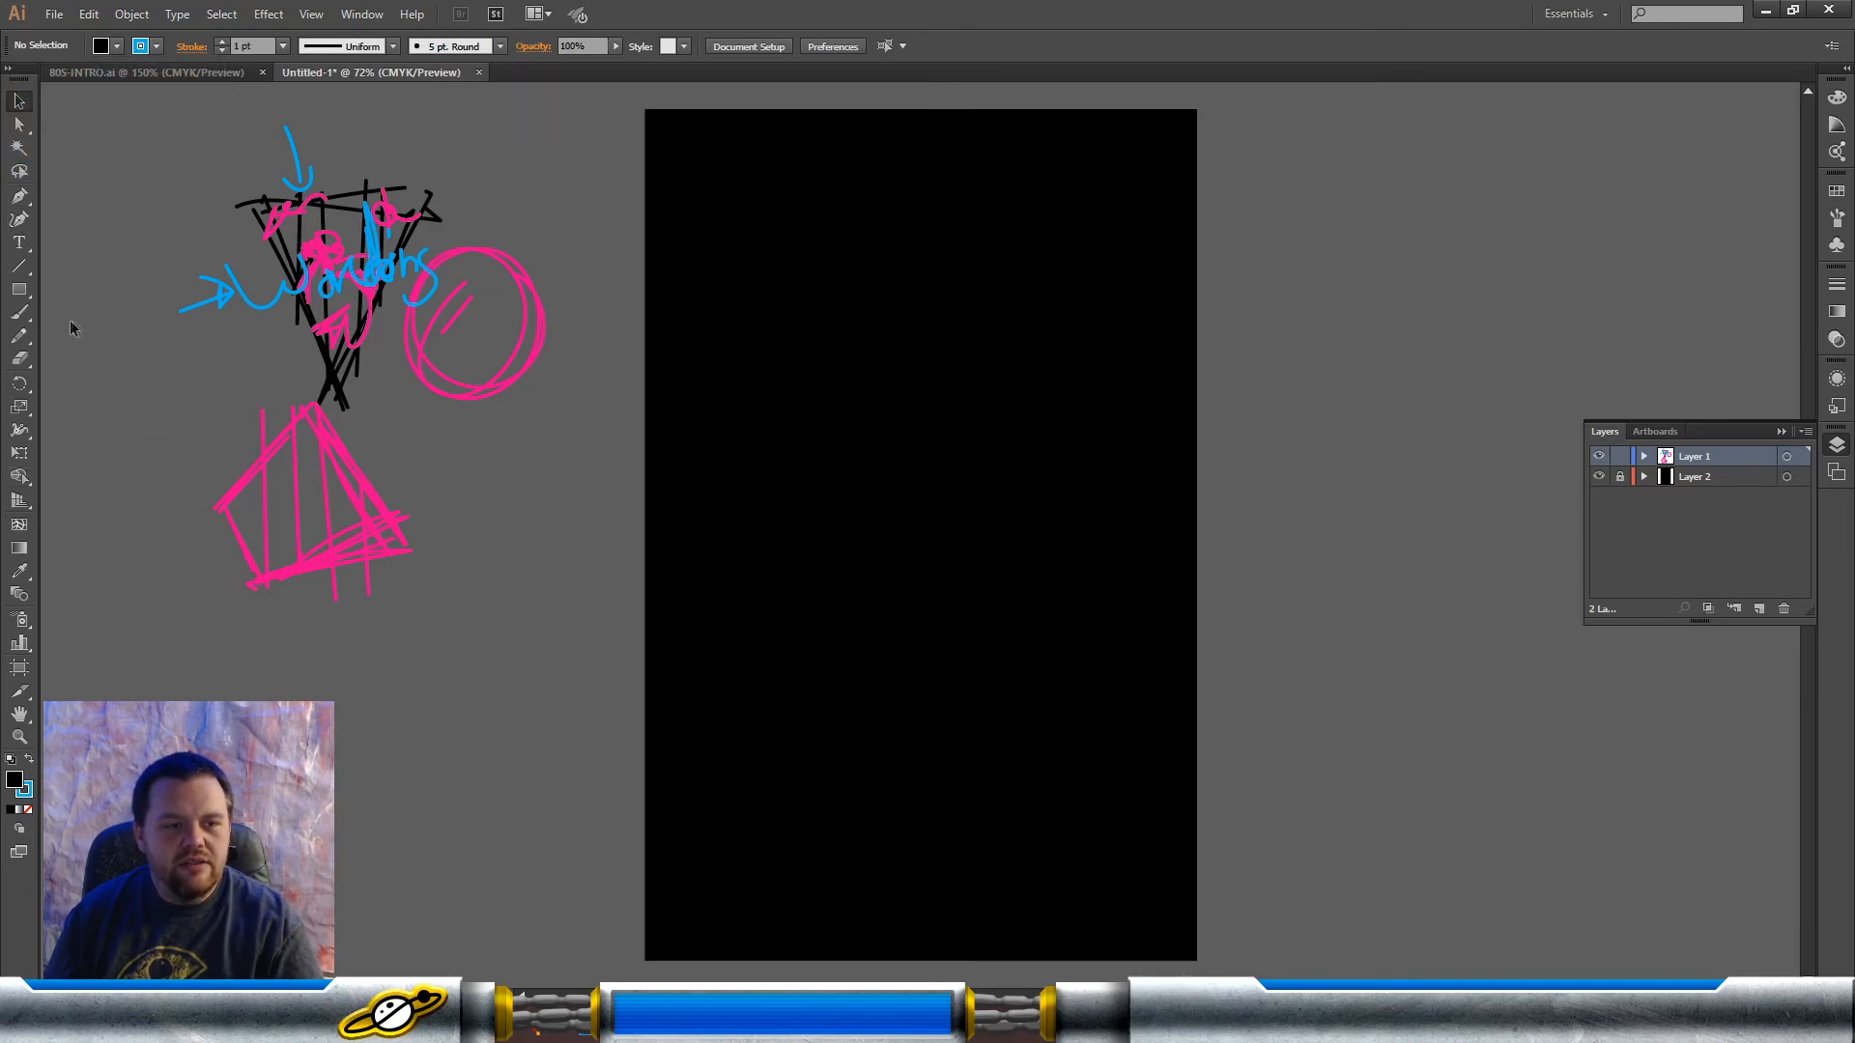
left_click(18, 292)
left_click_drag(19, 297, 108, 346)
left_click(116, 47)
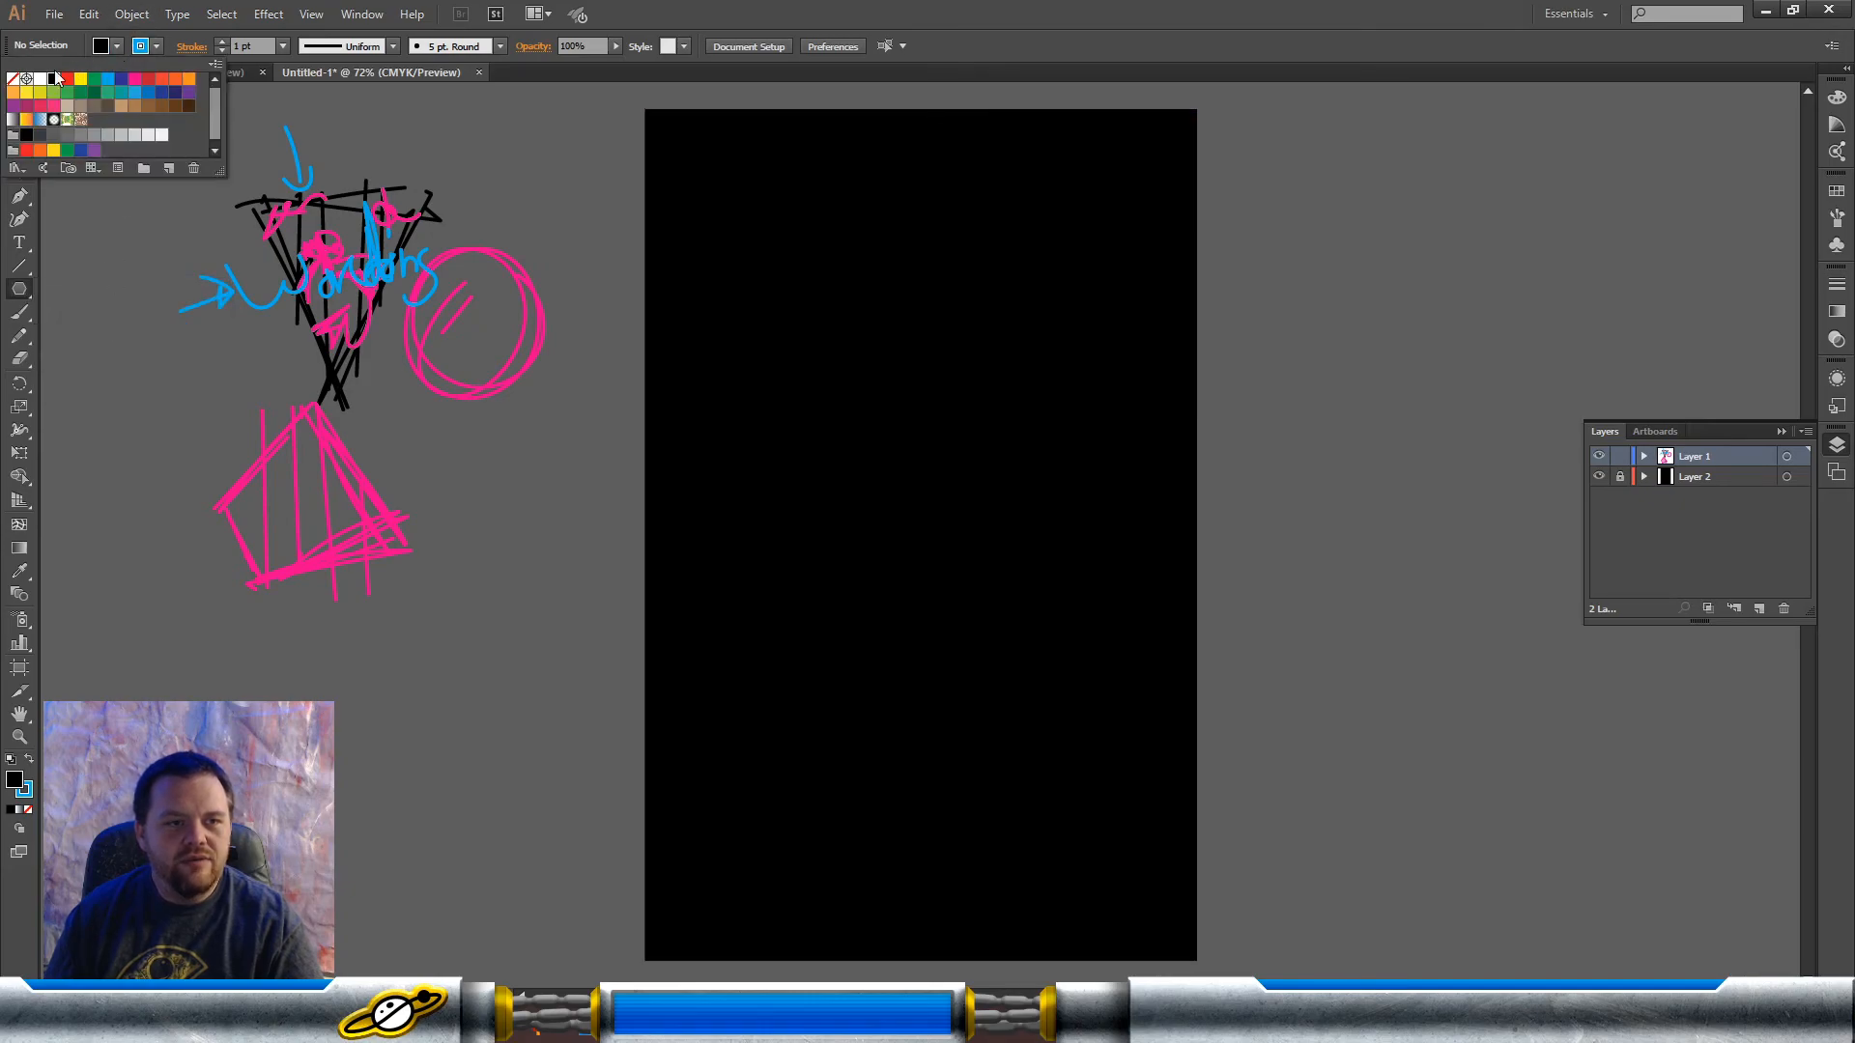
left_click(13, 80)
Step: Create a three-sided polygon with a 1.4239 in radius at the centre of the artboard
left_click(931, 407)
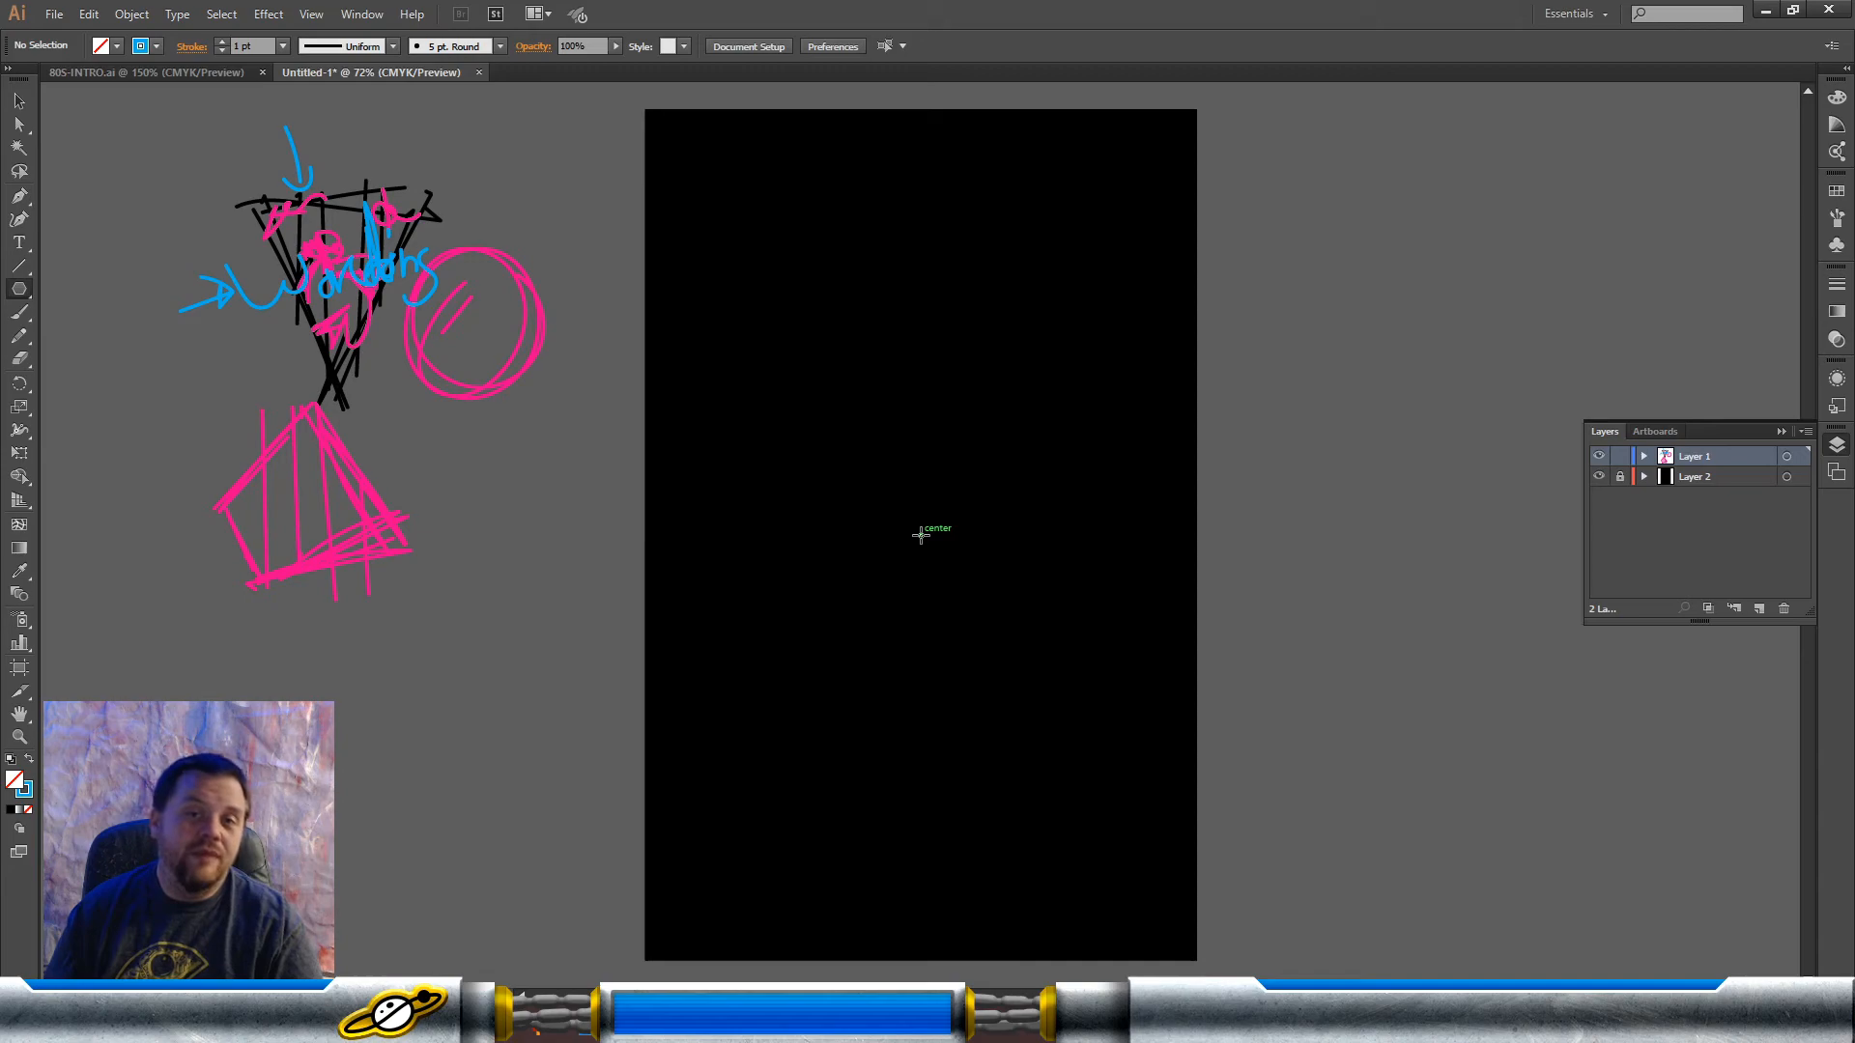
left_click(920, 536)
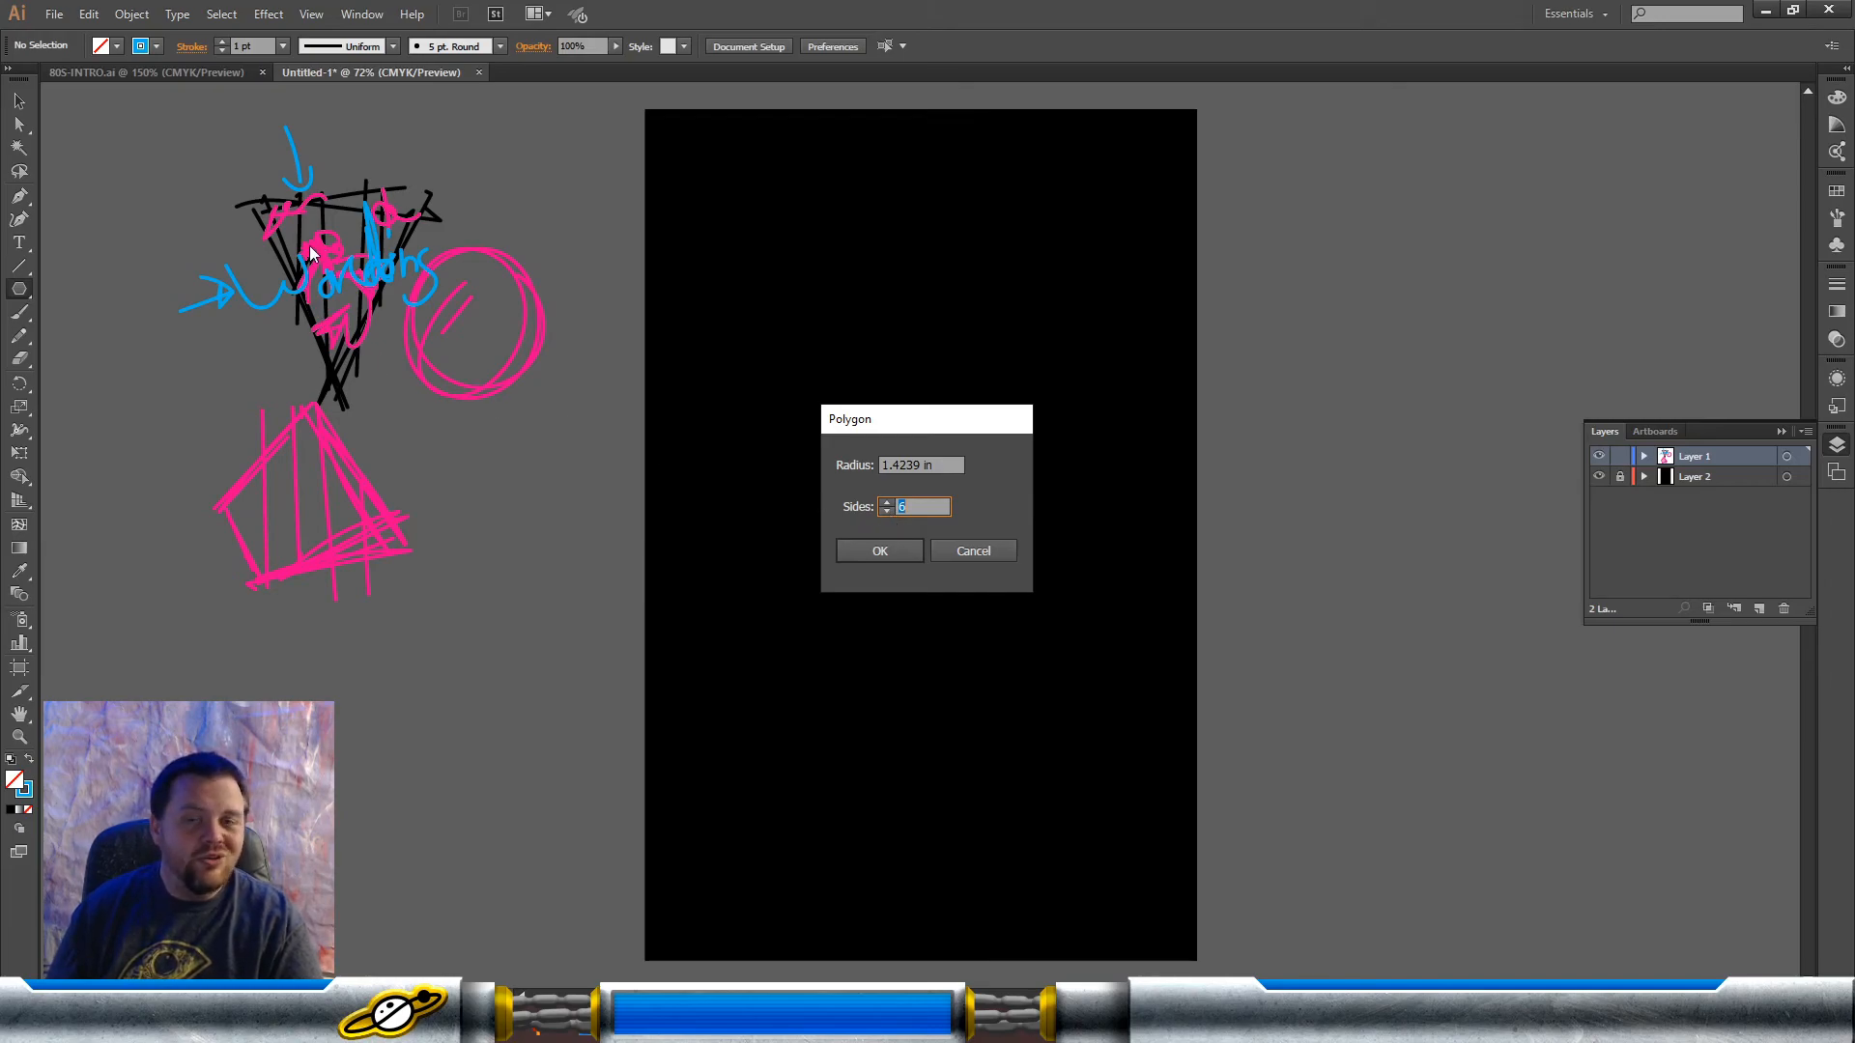
left_click(886, 511)
left_click(886, 511)
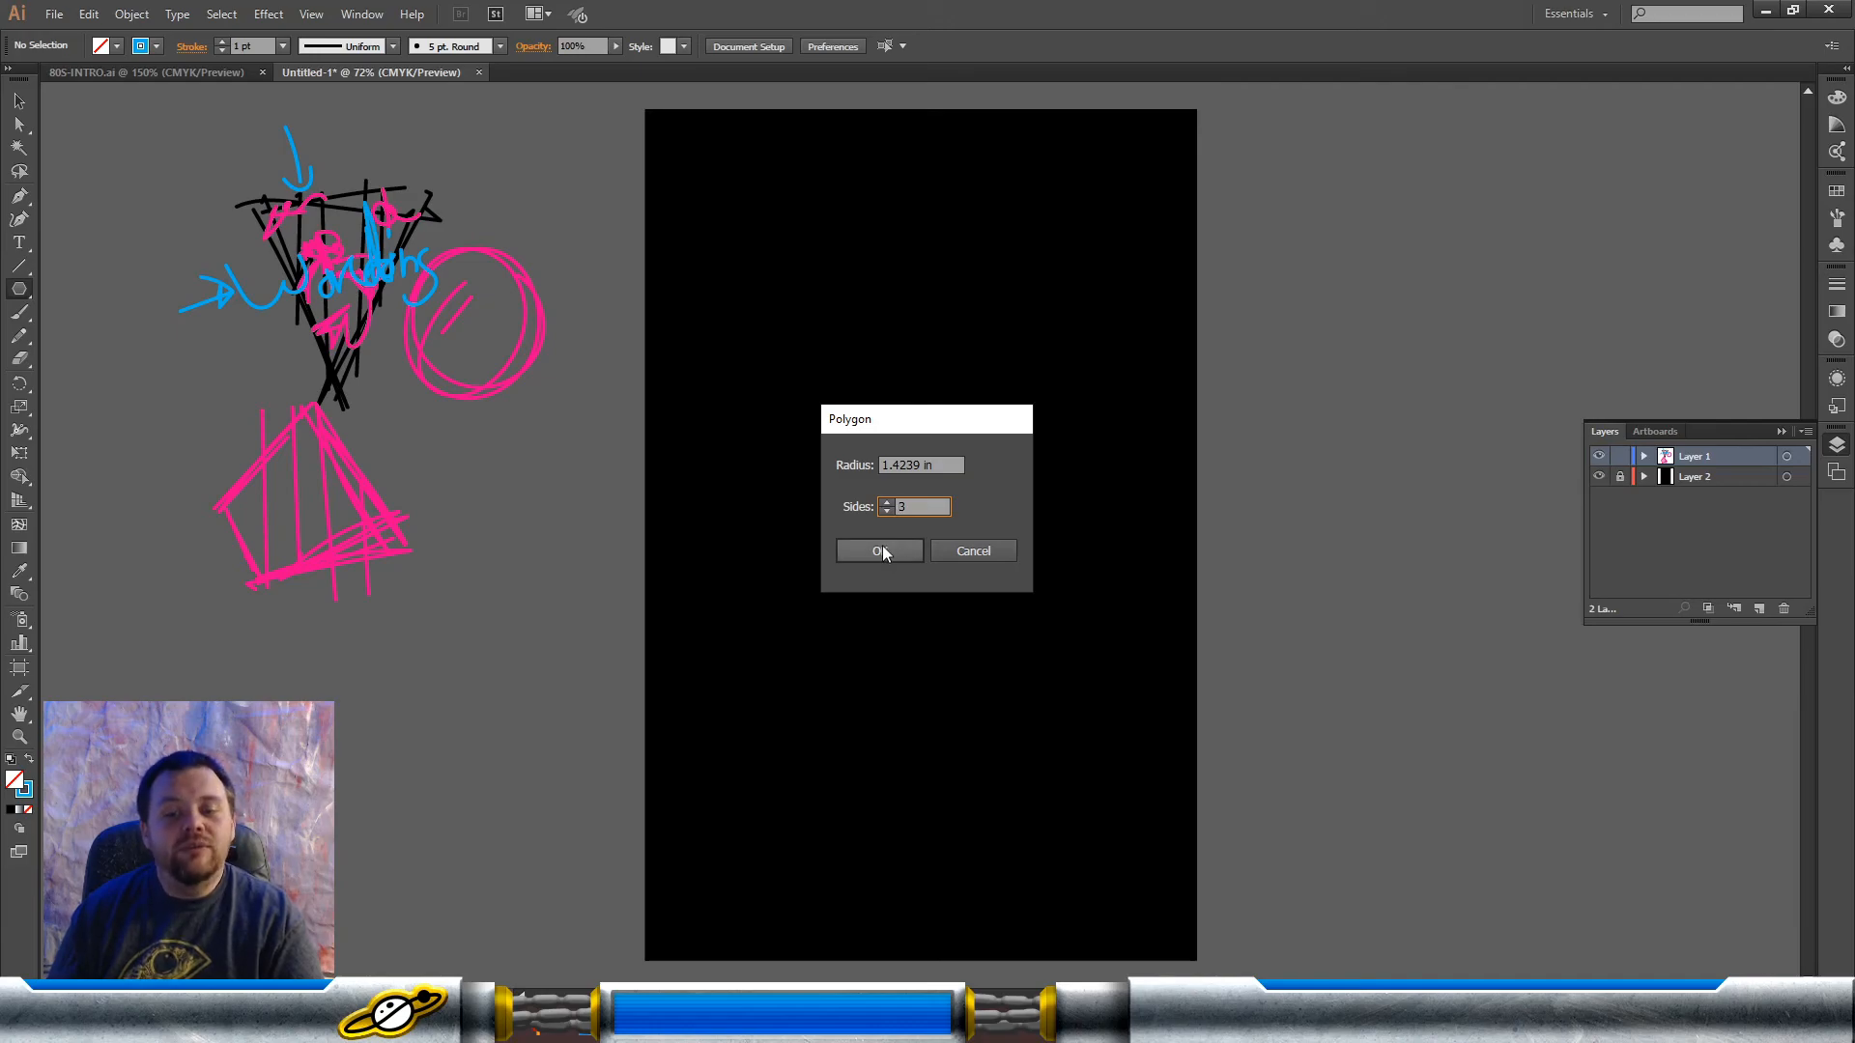
left_click(883, 546)
Step: Rotate the triangle to point downward and enlarge it proportionally from its centre to about 8.9 in wide
left_click(19, 101)
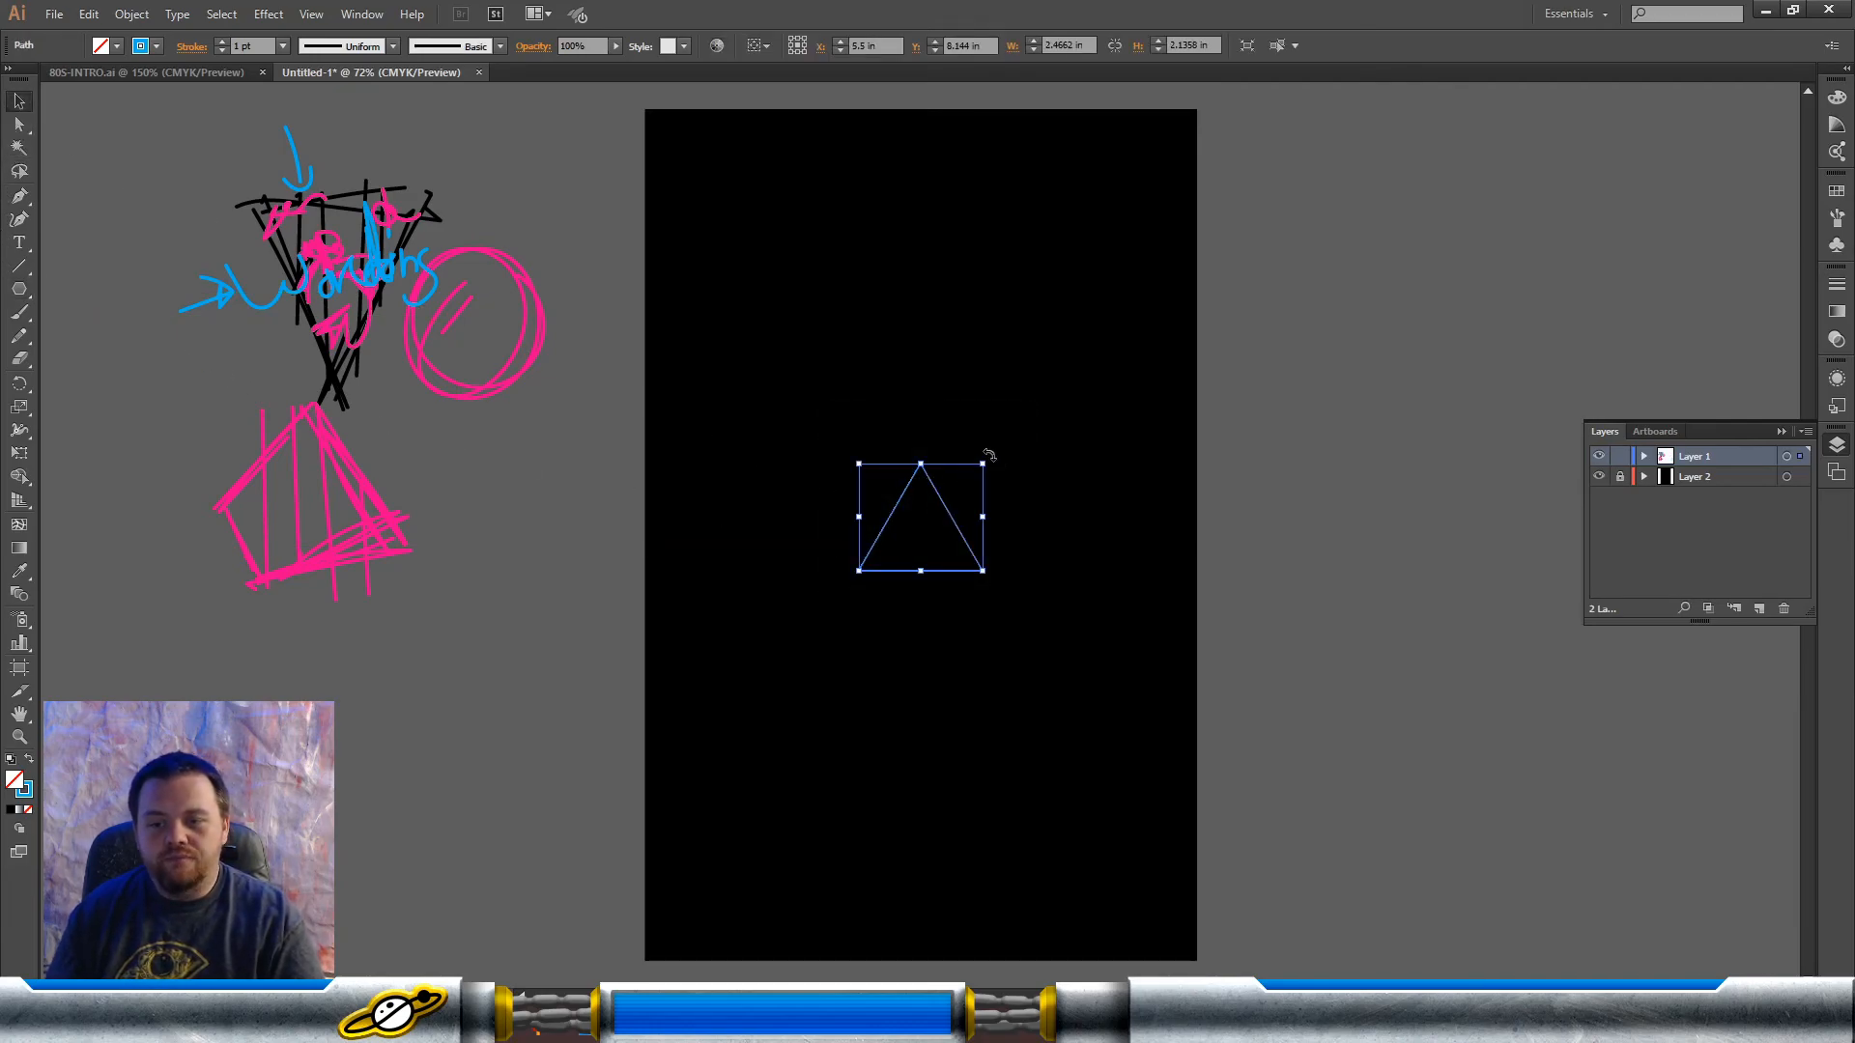
left_click_drag(990, 455, 798, 581)
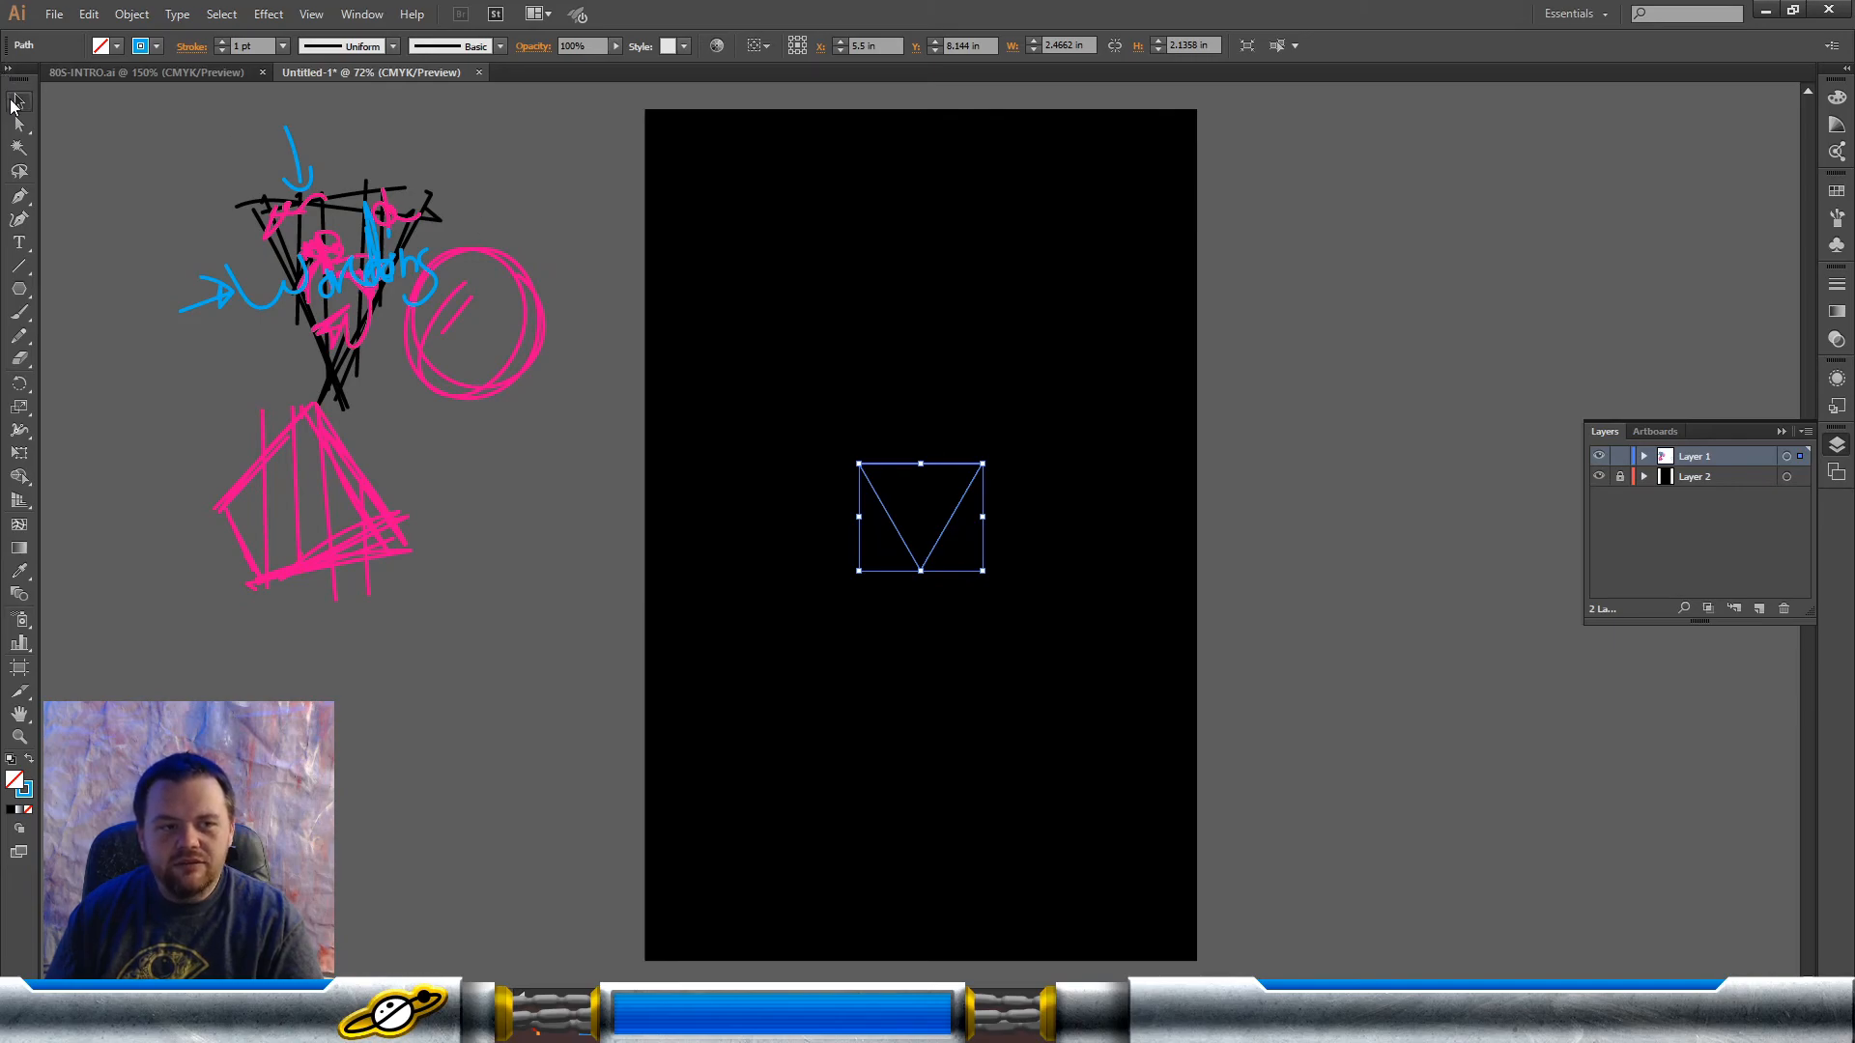
left_click(806, 509)
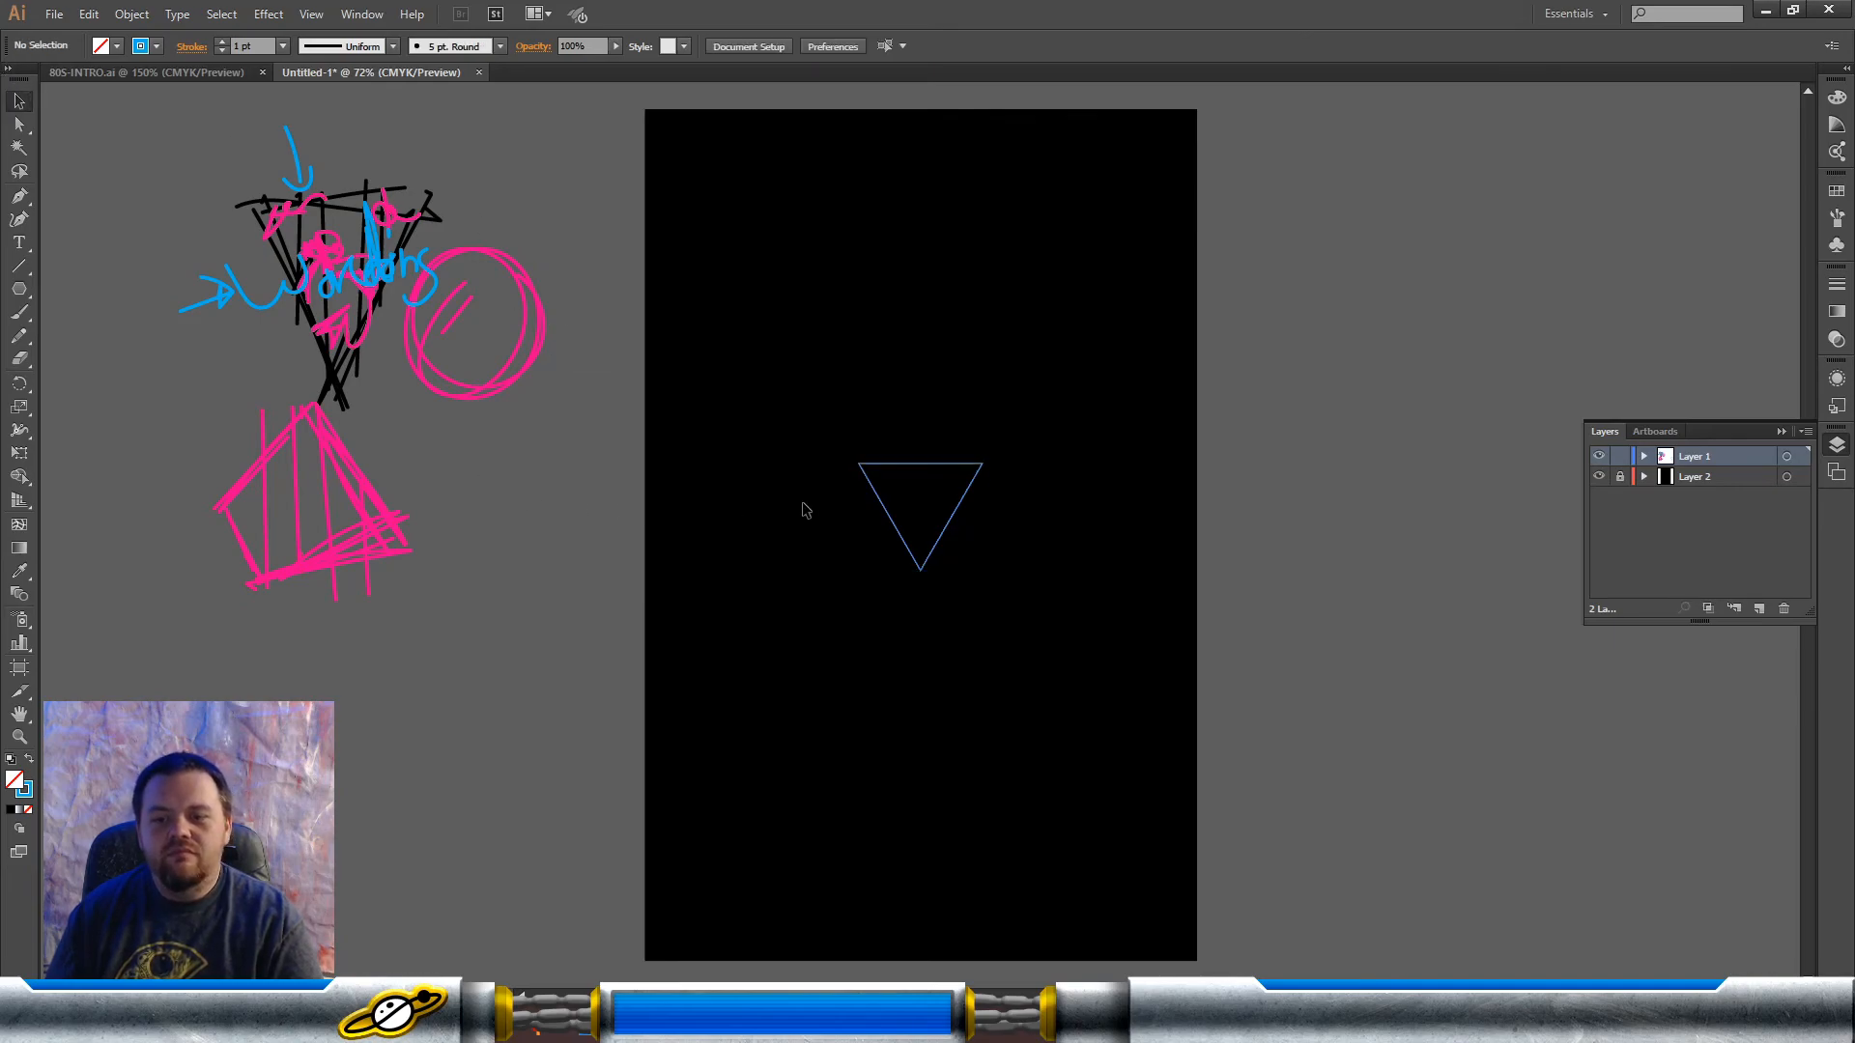
left_click(865, 475)
left_click_drag(983, 465, 1207, 324)
left_click(1411, 309)
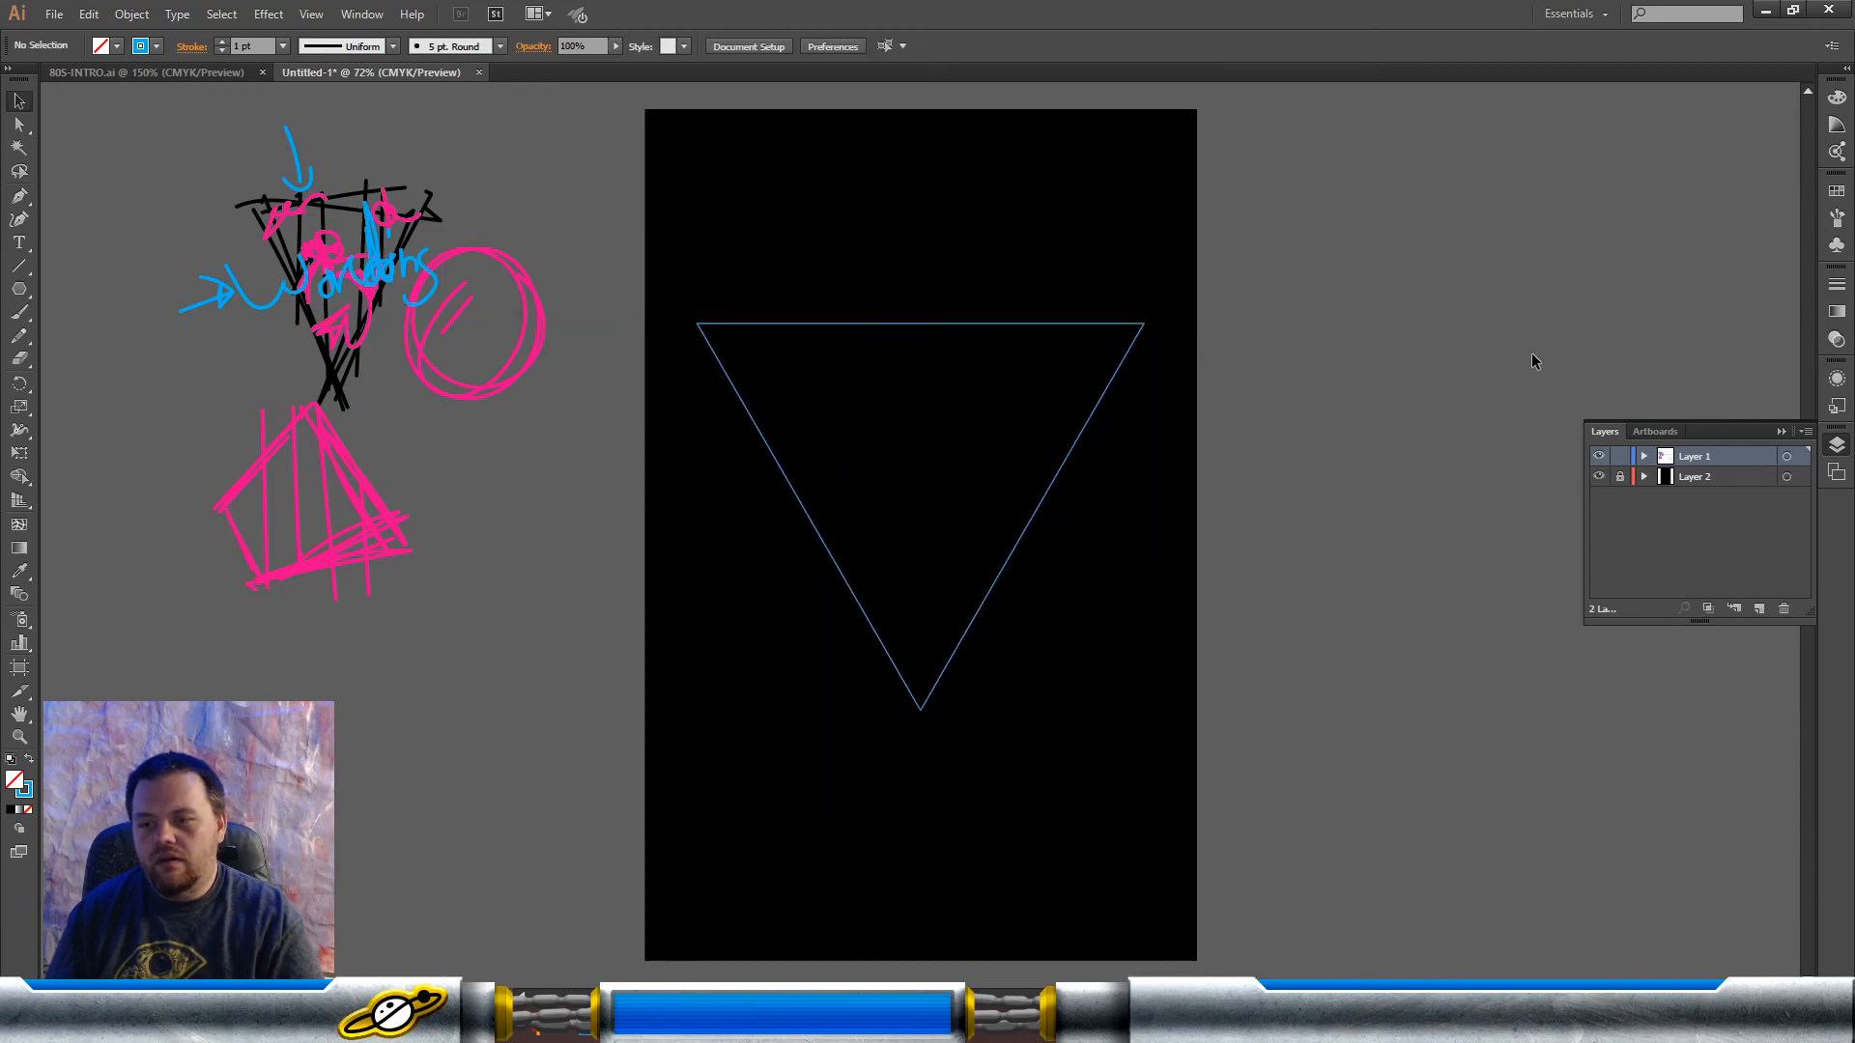
Step: Draw a vertical bar about 9.63 in tall through the triangle's middle and narrow it to about 0.16 in
left_click(1782, 431)
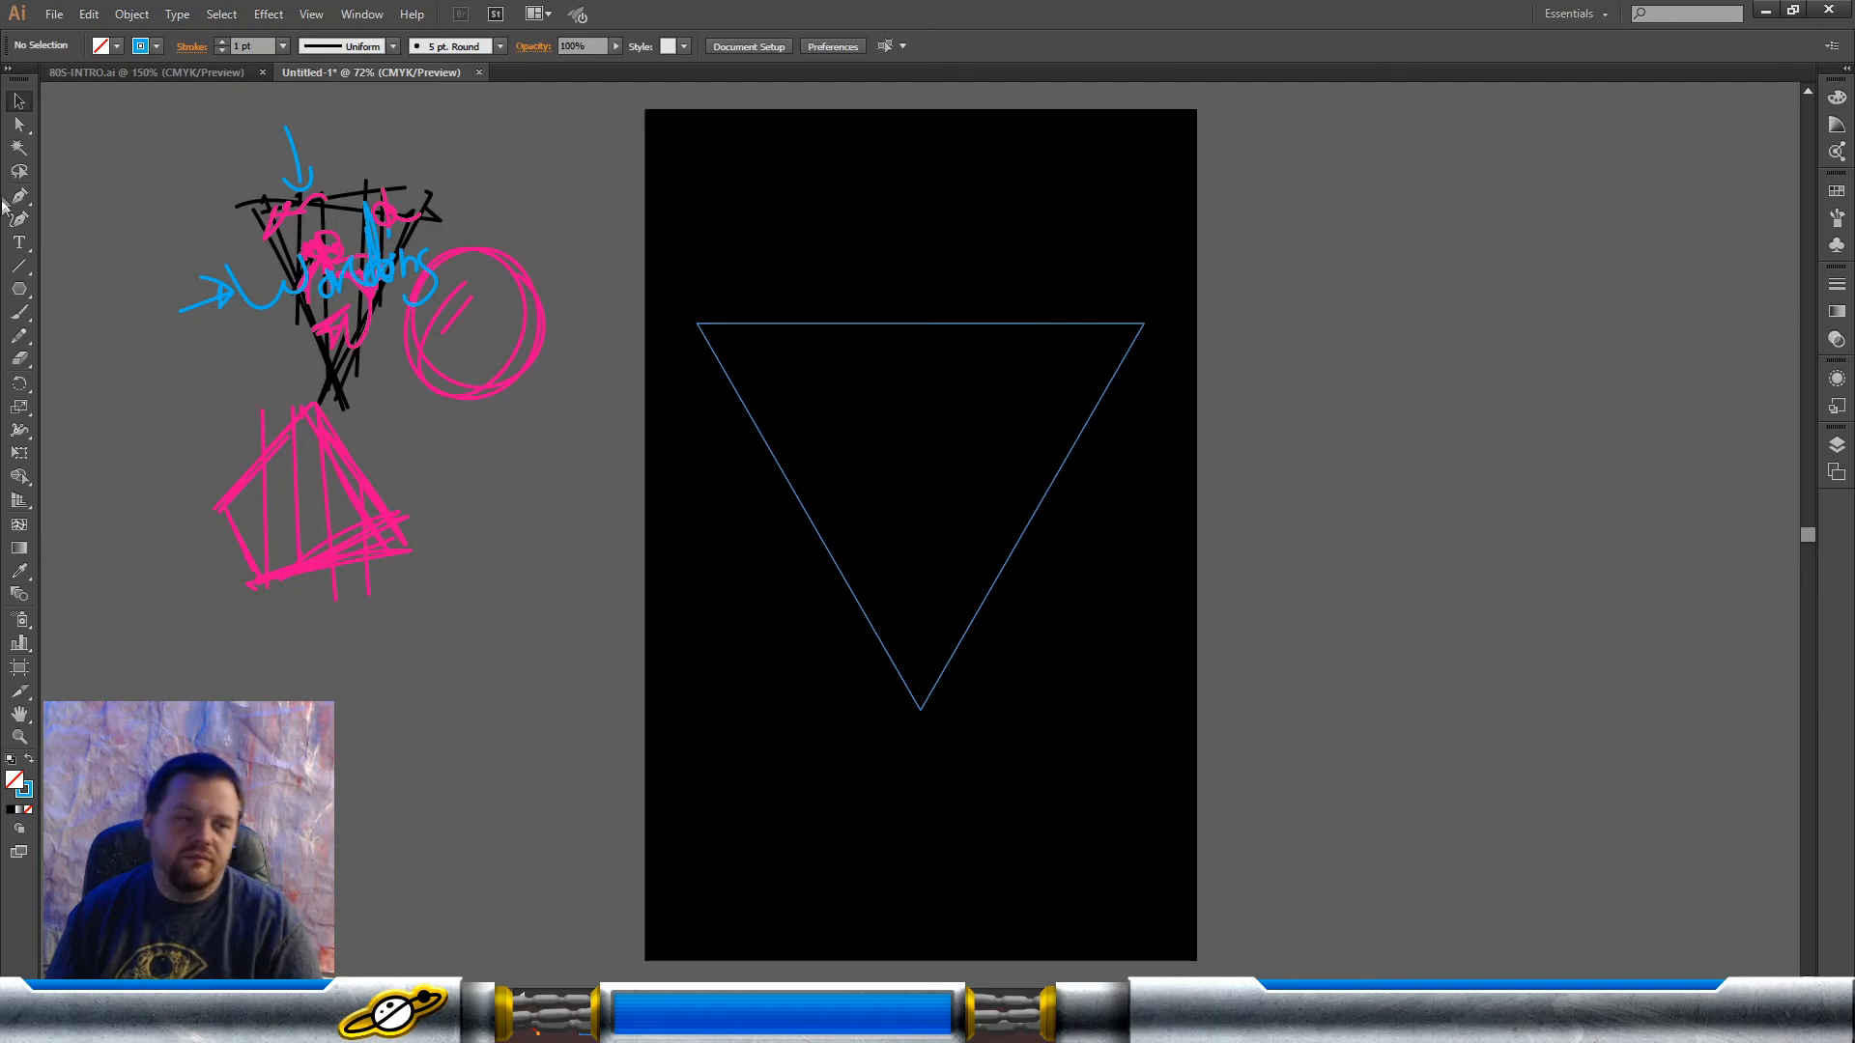
left_click_drag(16, 286, 72, 288)
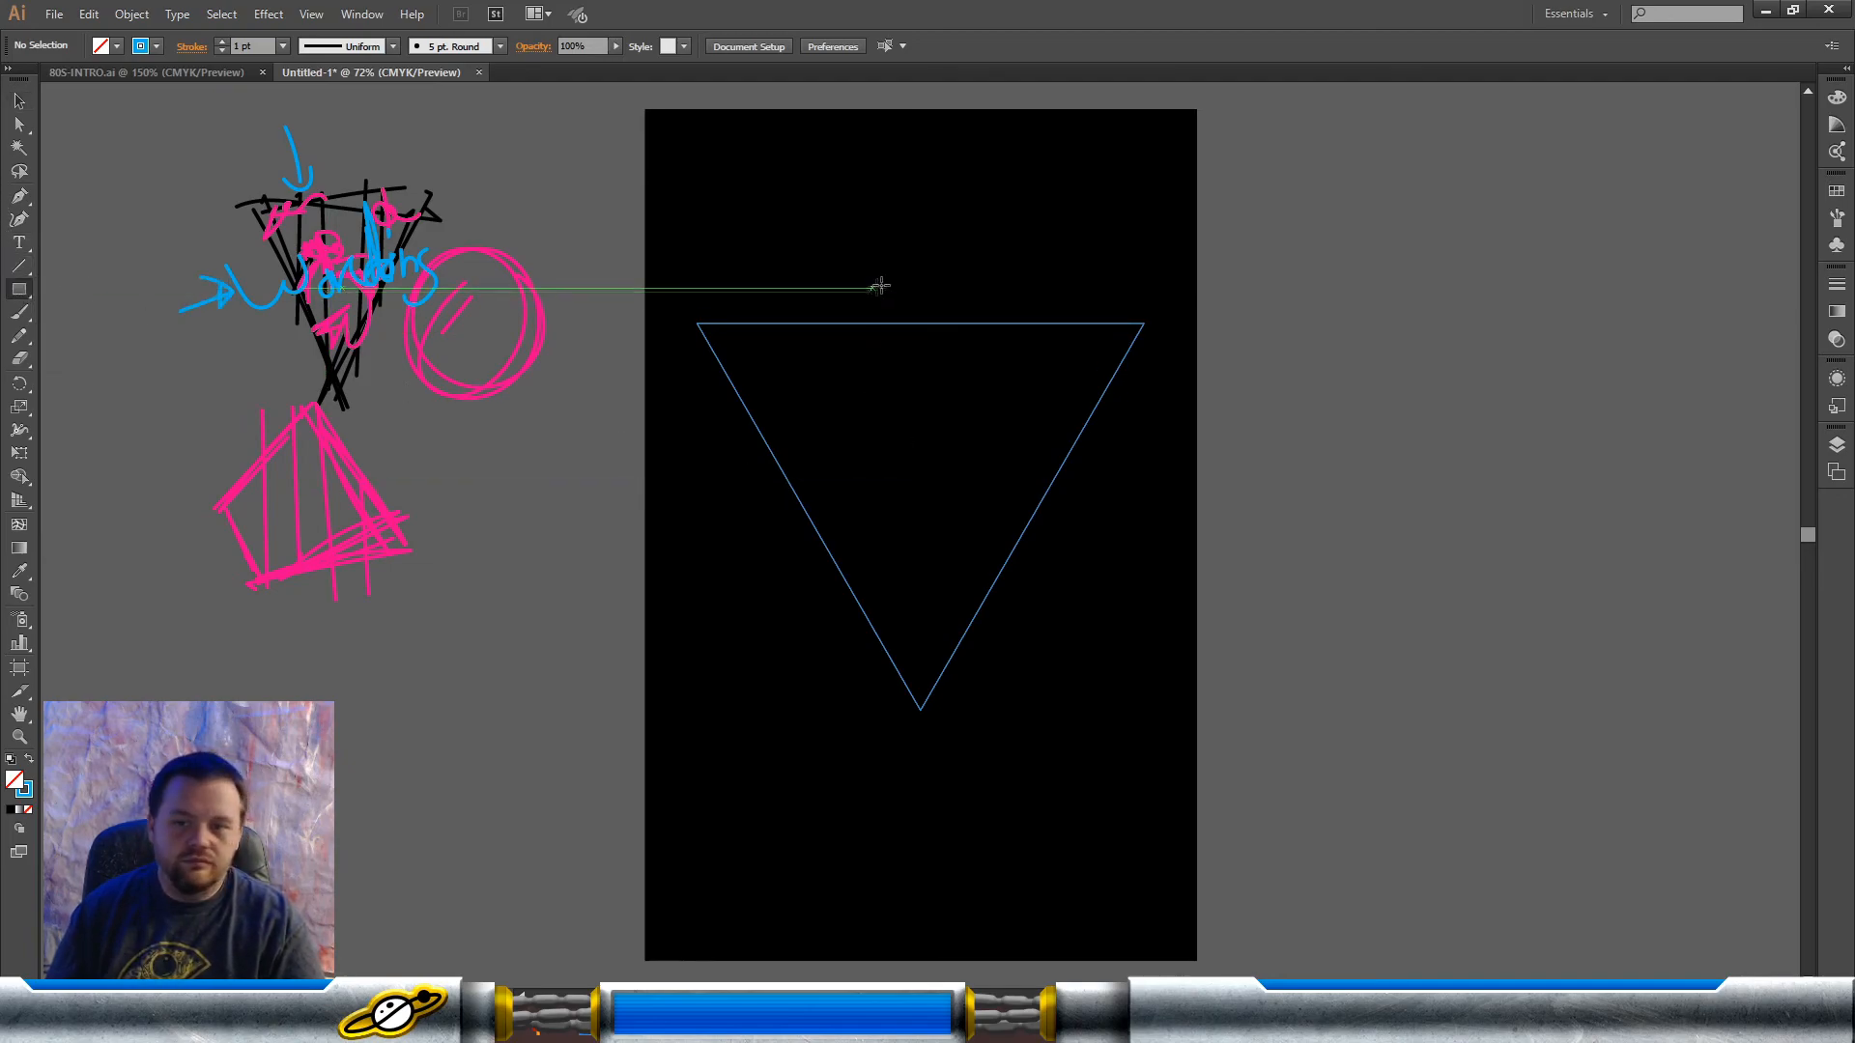
left_click_drag(913, 293, 930, 775)
left_click(19, 101)
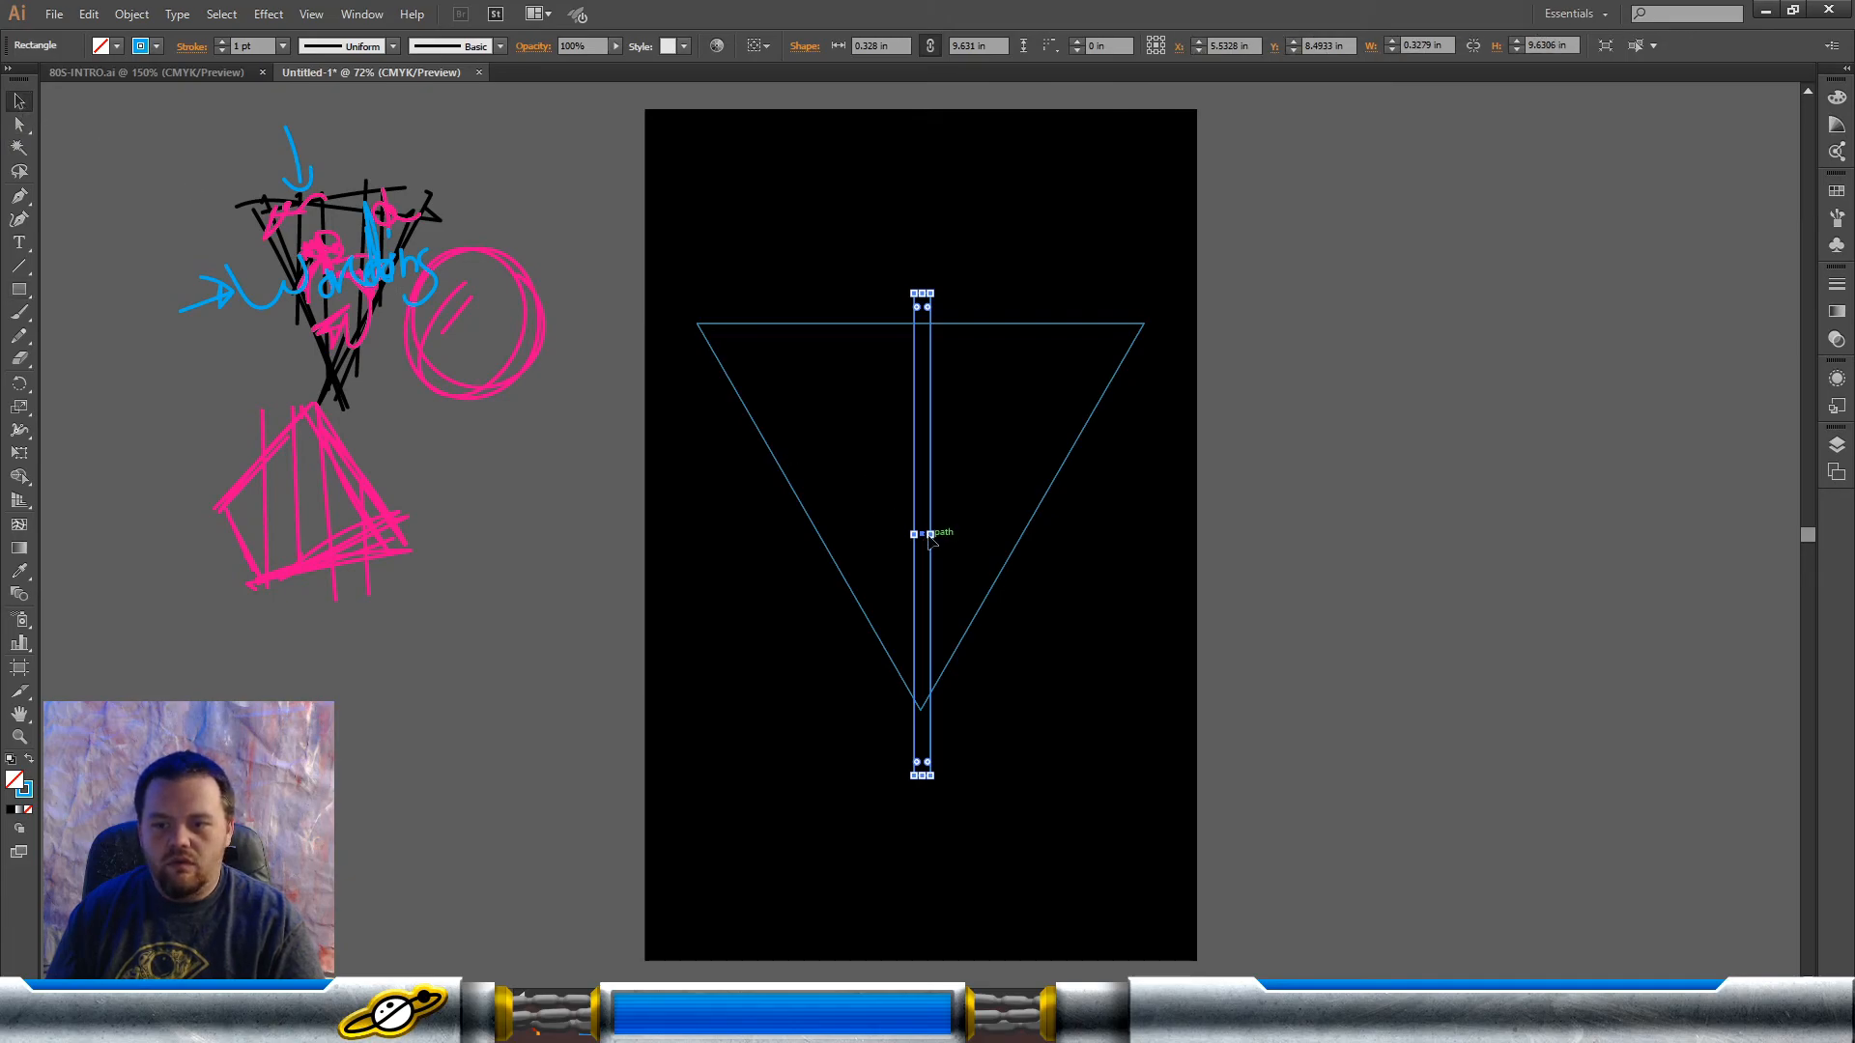
left_click_drag(930, 534, 924, 534)
Step: Duplicate the vertical bar across the triangle, placing two spaced copies on each side of the middle bar
left_click_drag(921, 338, 1082, 387)
left_click(998, 373, "shift")
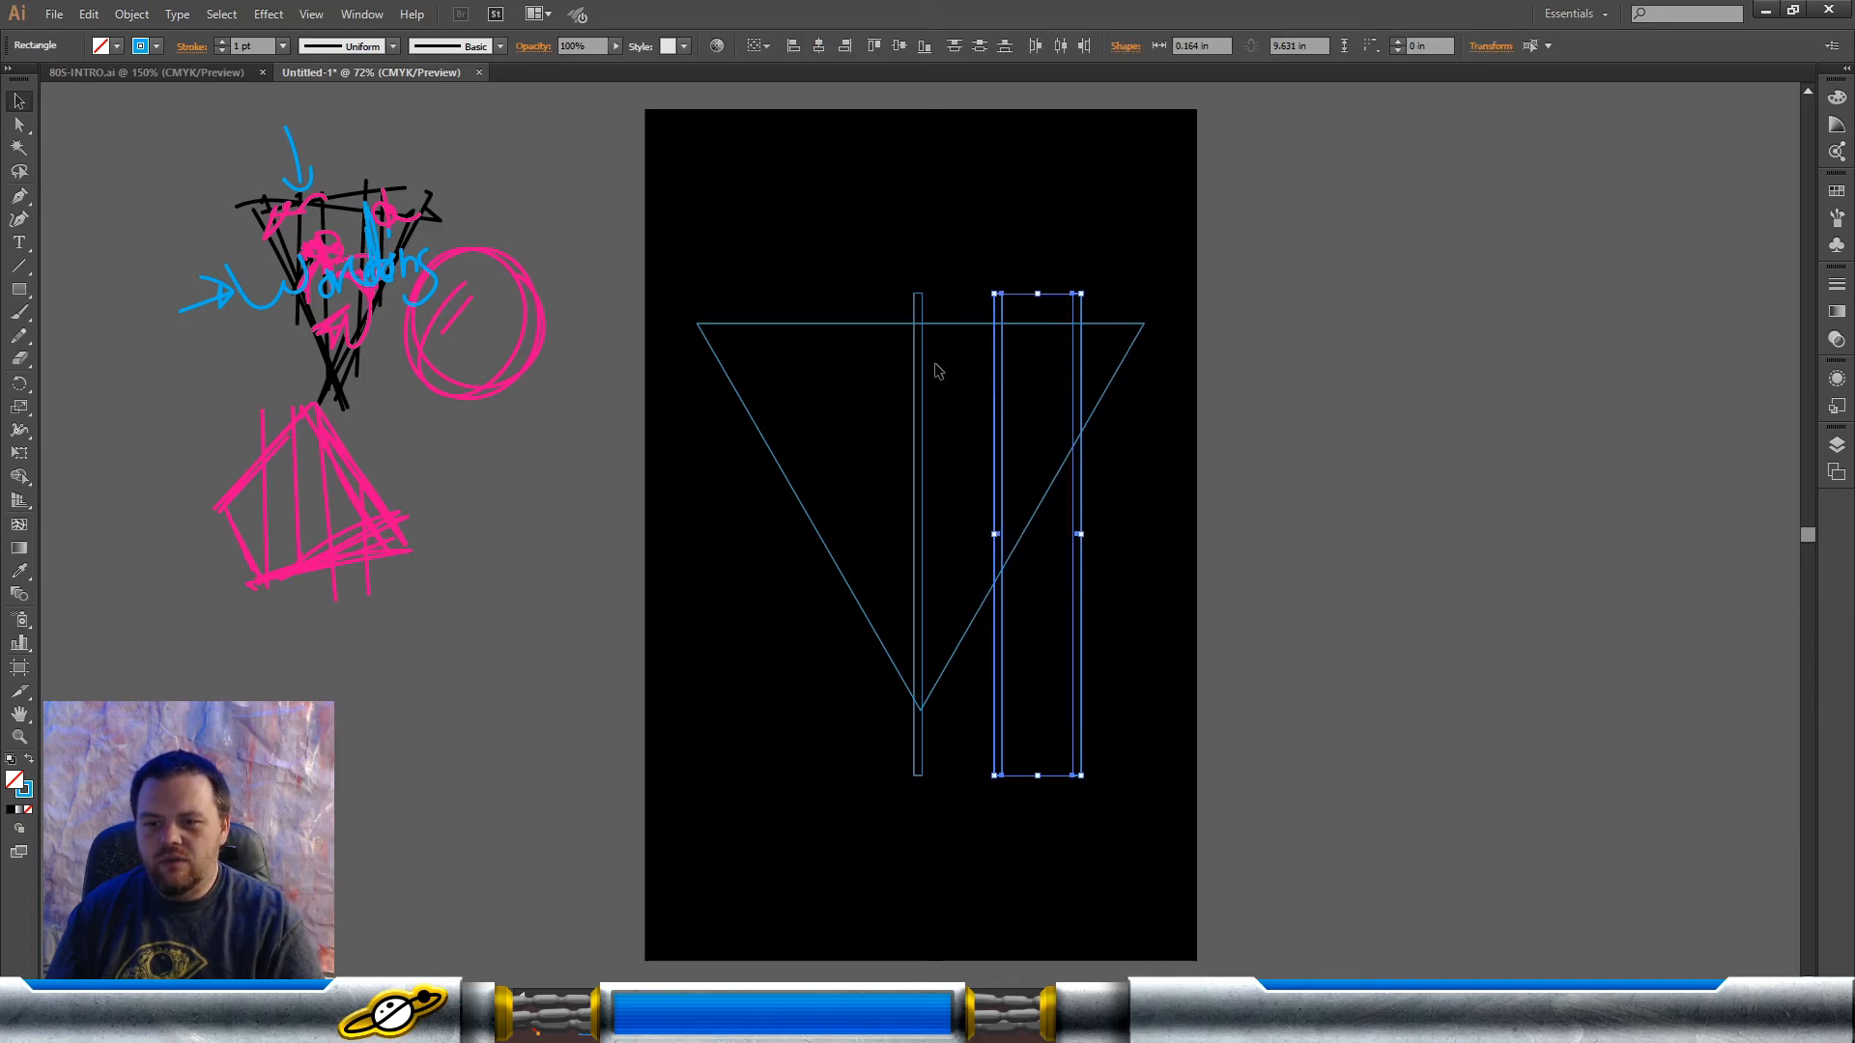
left_click_drag(1000, 379, 763, 372)
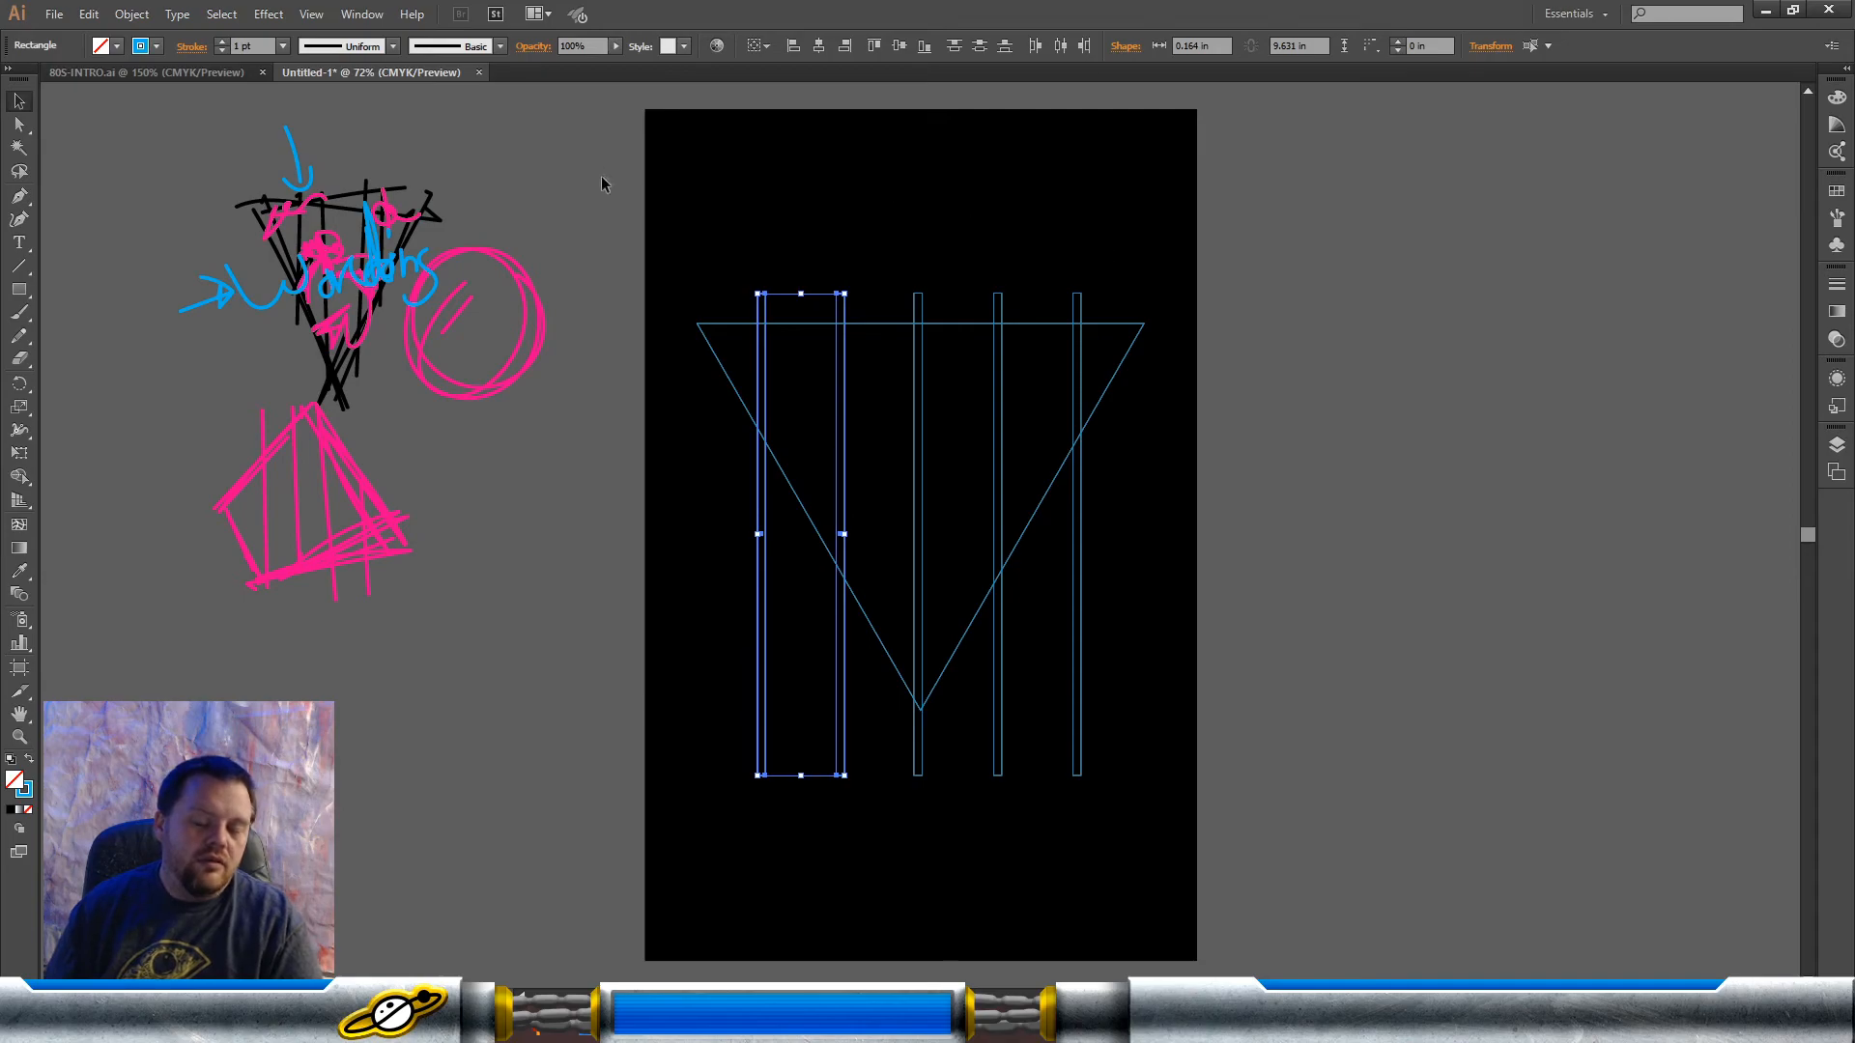
left_click(1309, 290)
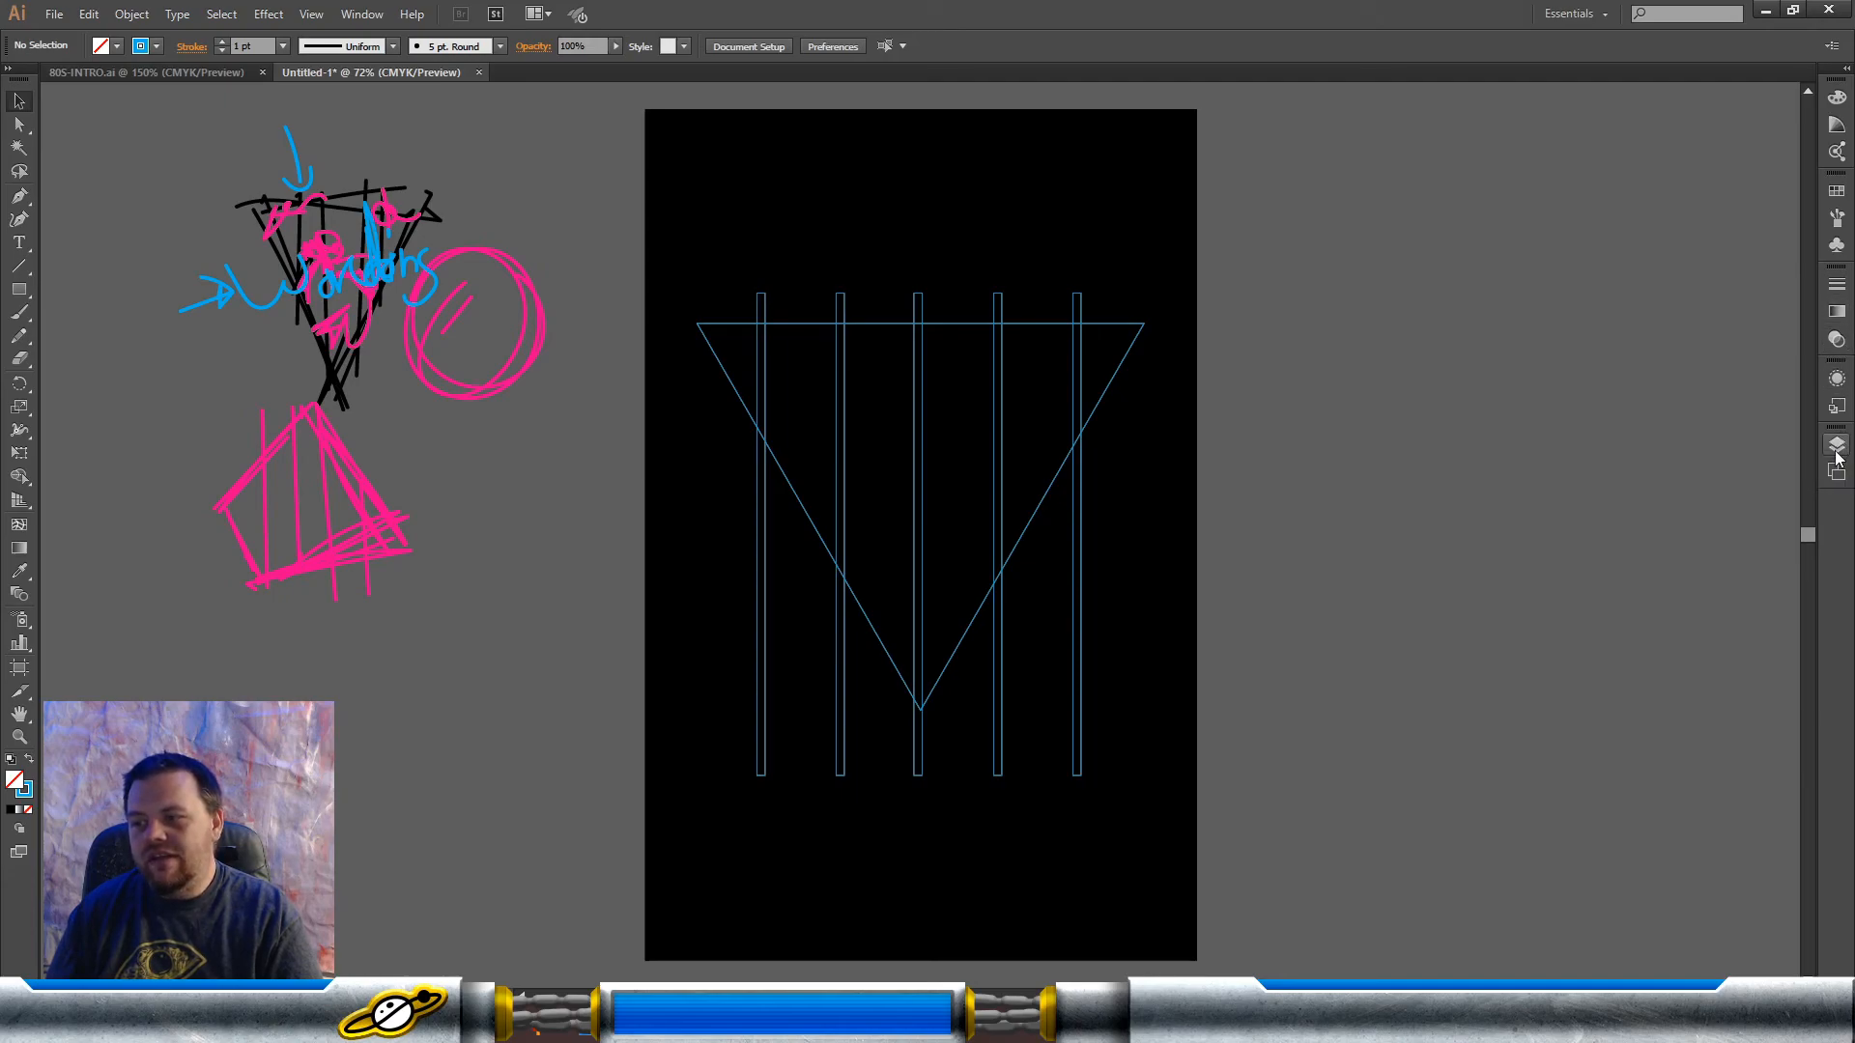
left_click(1835, 287)
left_click(1835, 287)
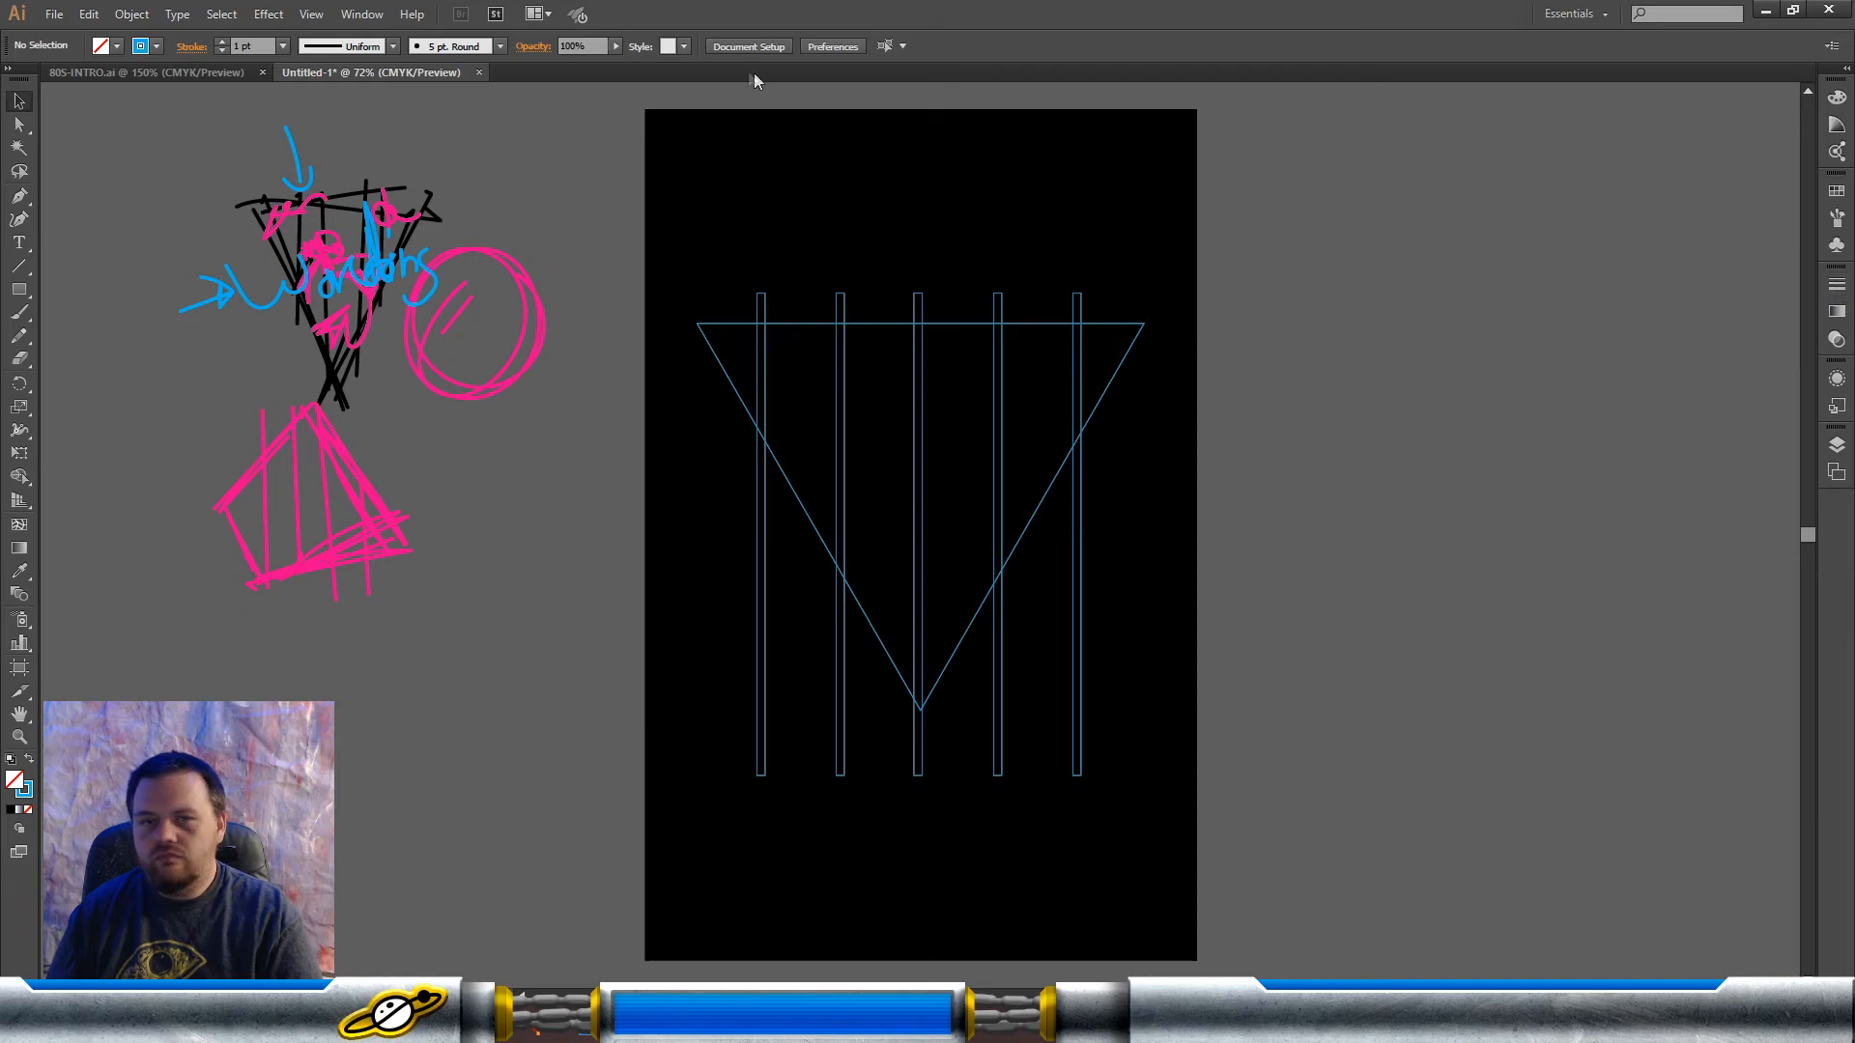
left_click(1841, 284)
left_click(1841, 284)
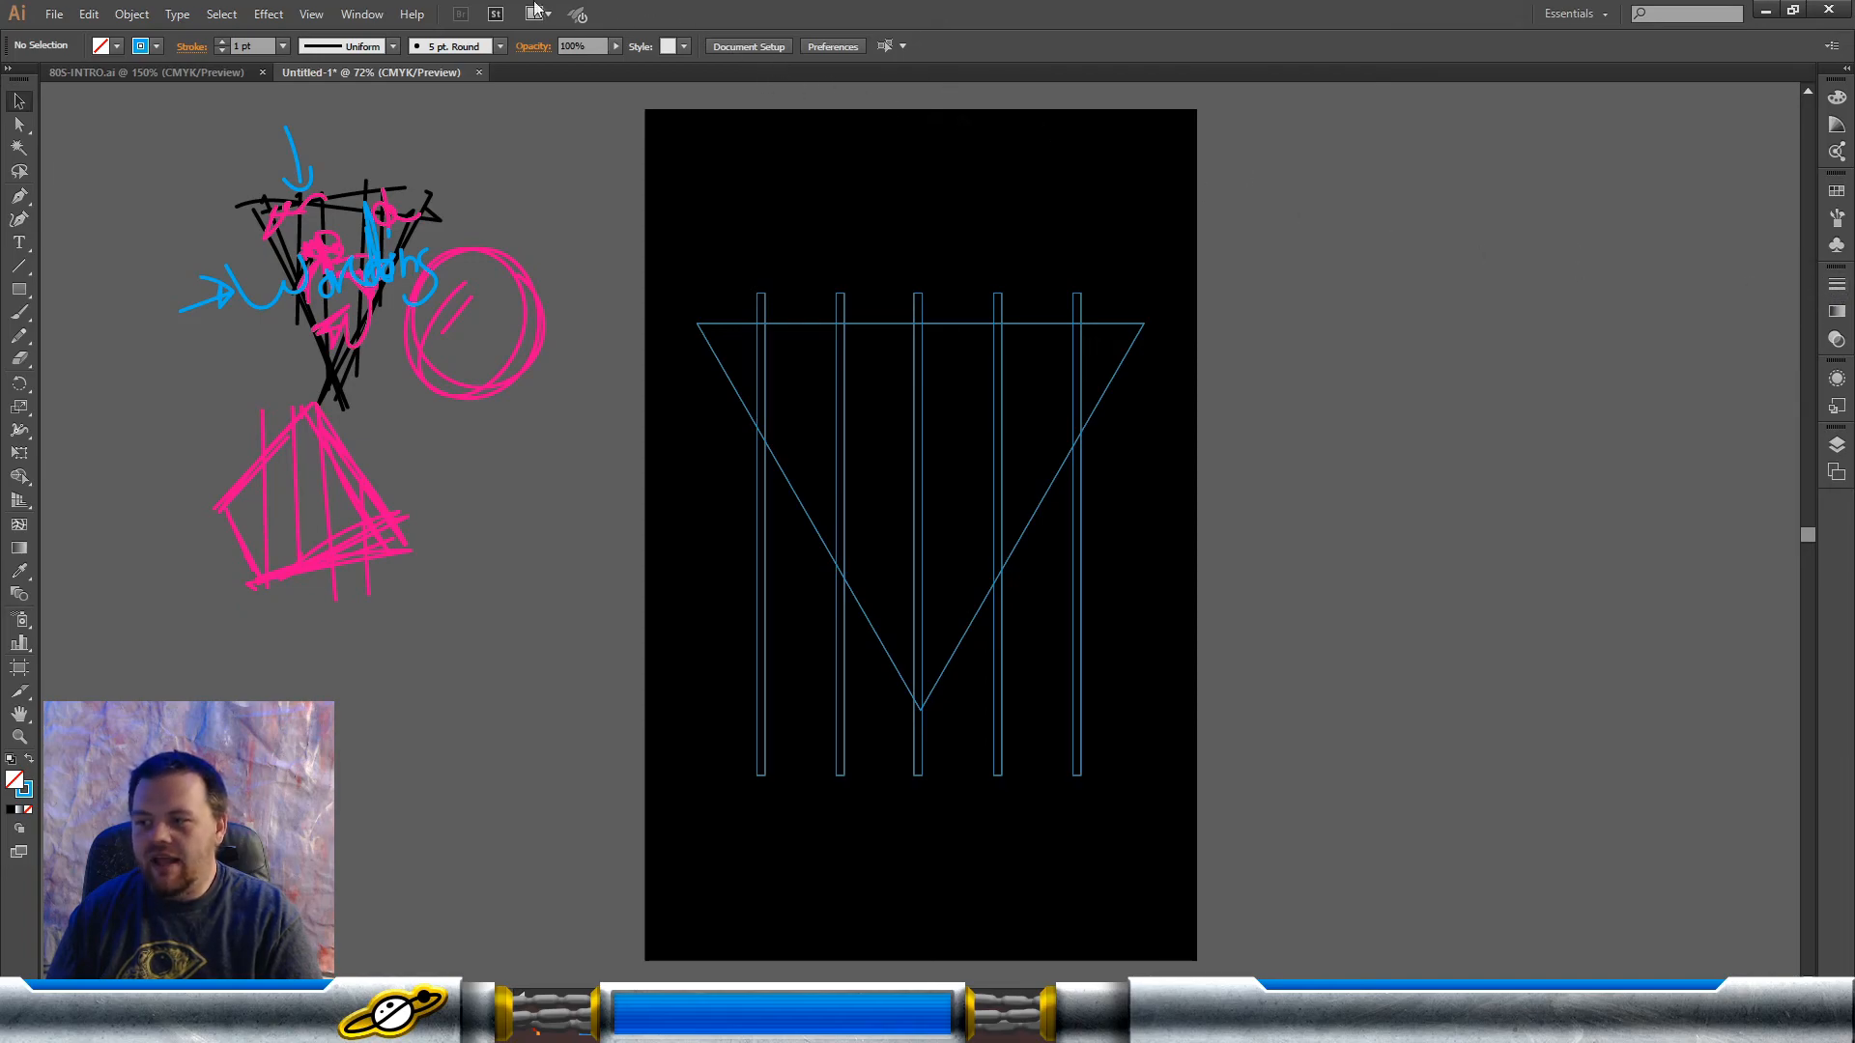
Step: Show the Align panel with its Distribute Spacing options and dock it below the other collapsed panels
left_click(362, 14)
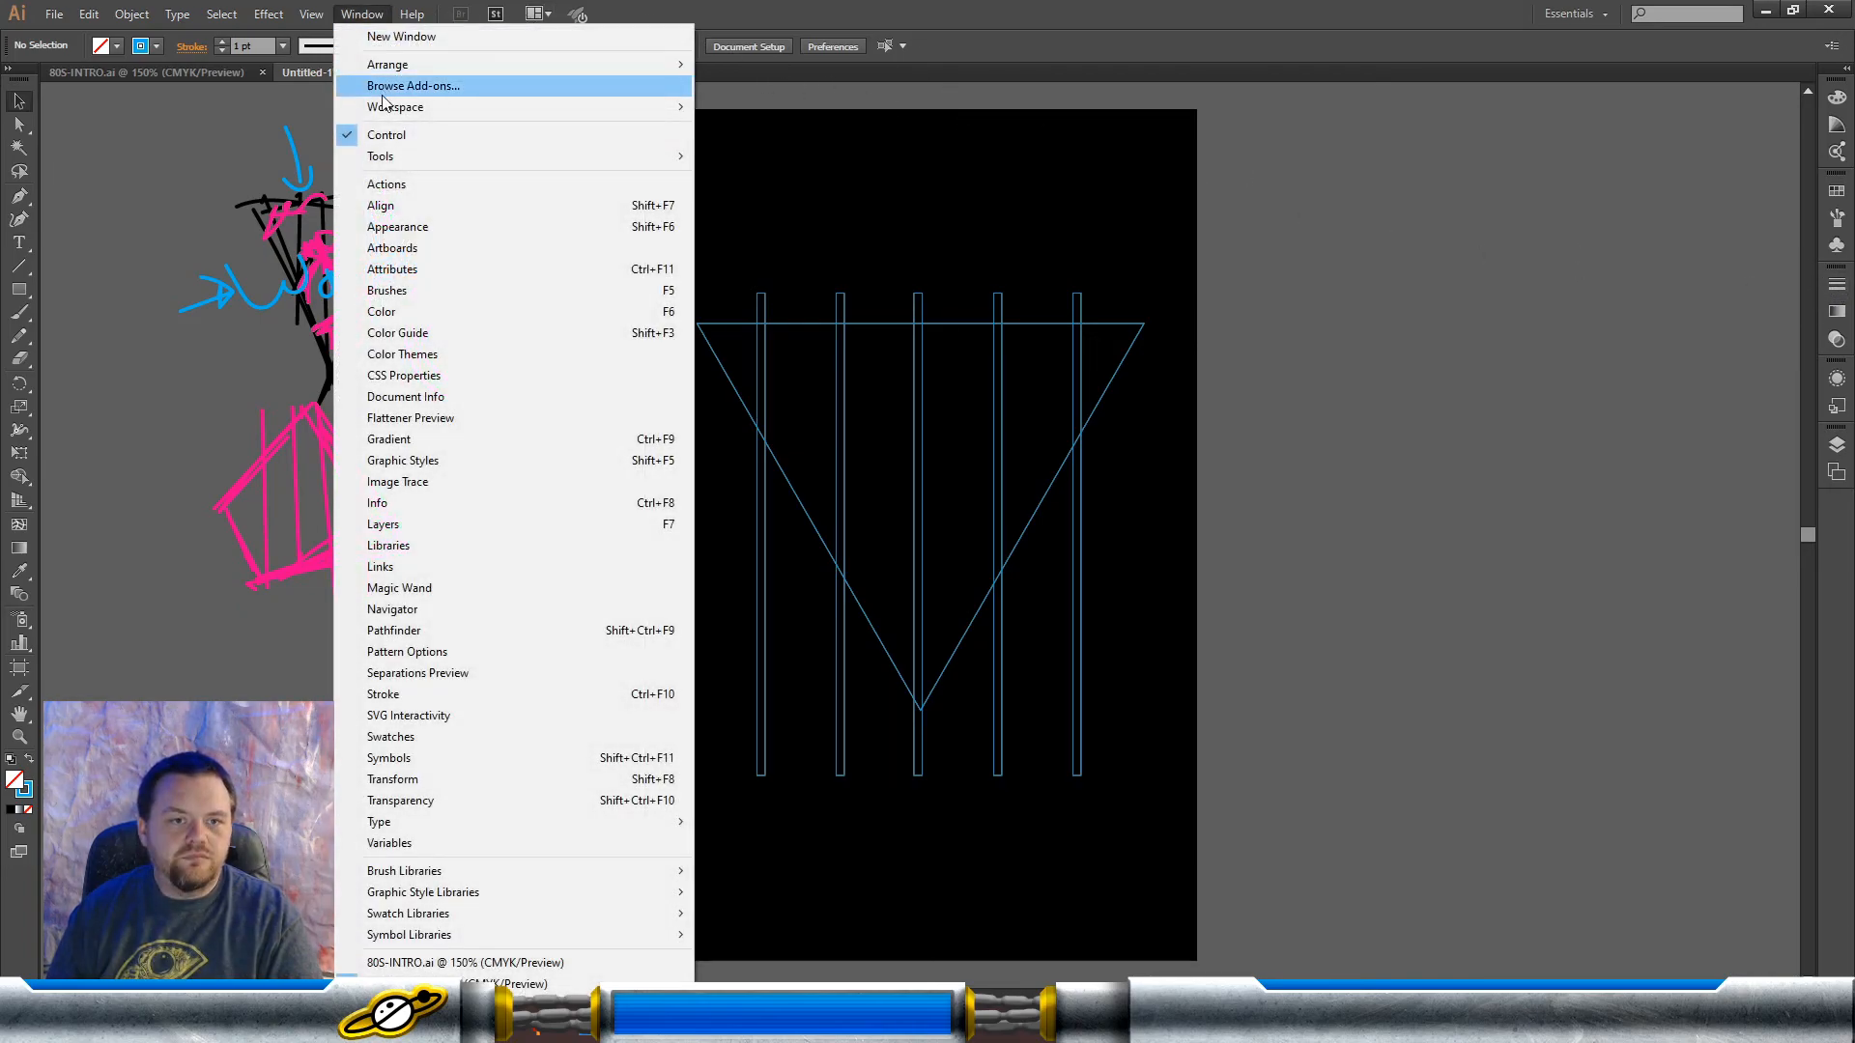
left_click(411, 205)
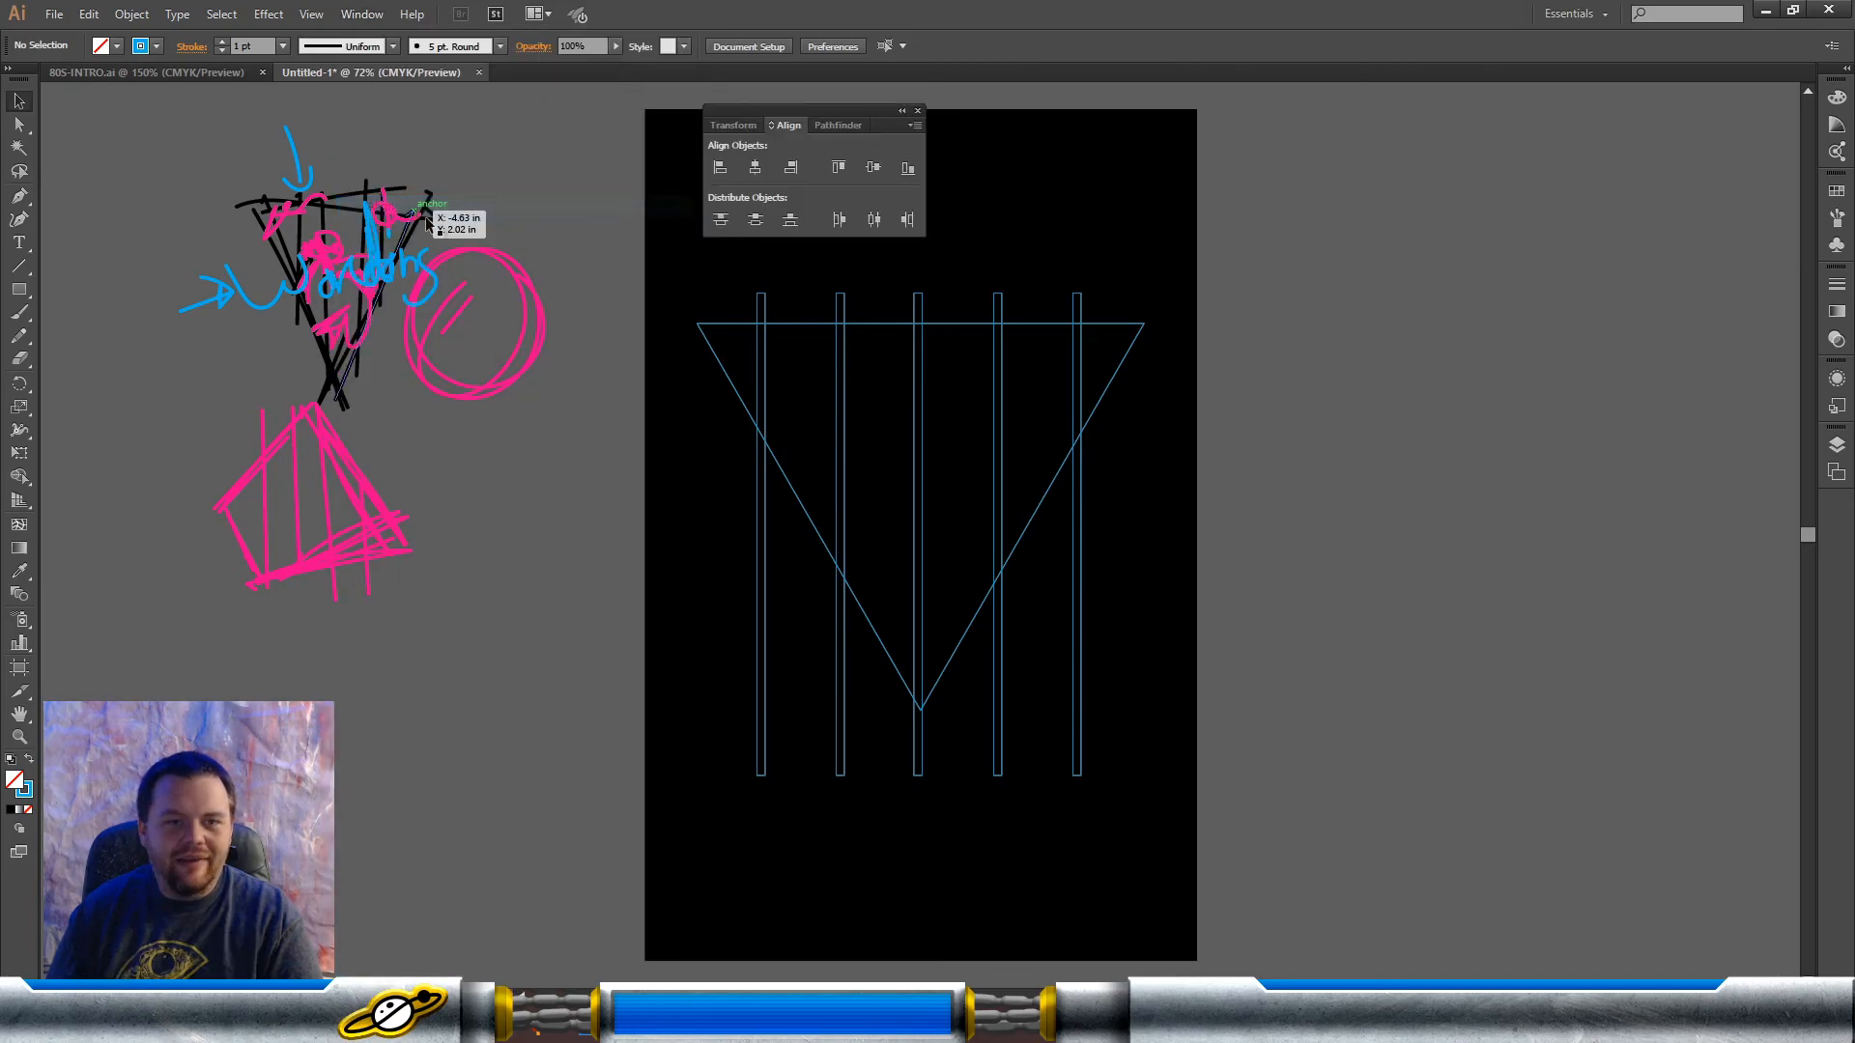
left_click(771, 127)
left_click(770, 126)
left_click(771, 126)
left_click(771, 126)
left_click(771, 126)
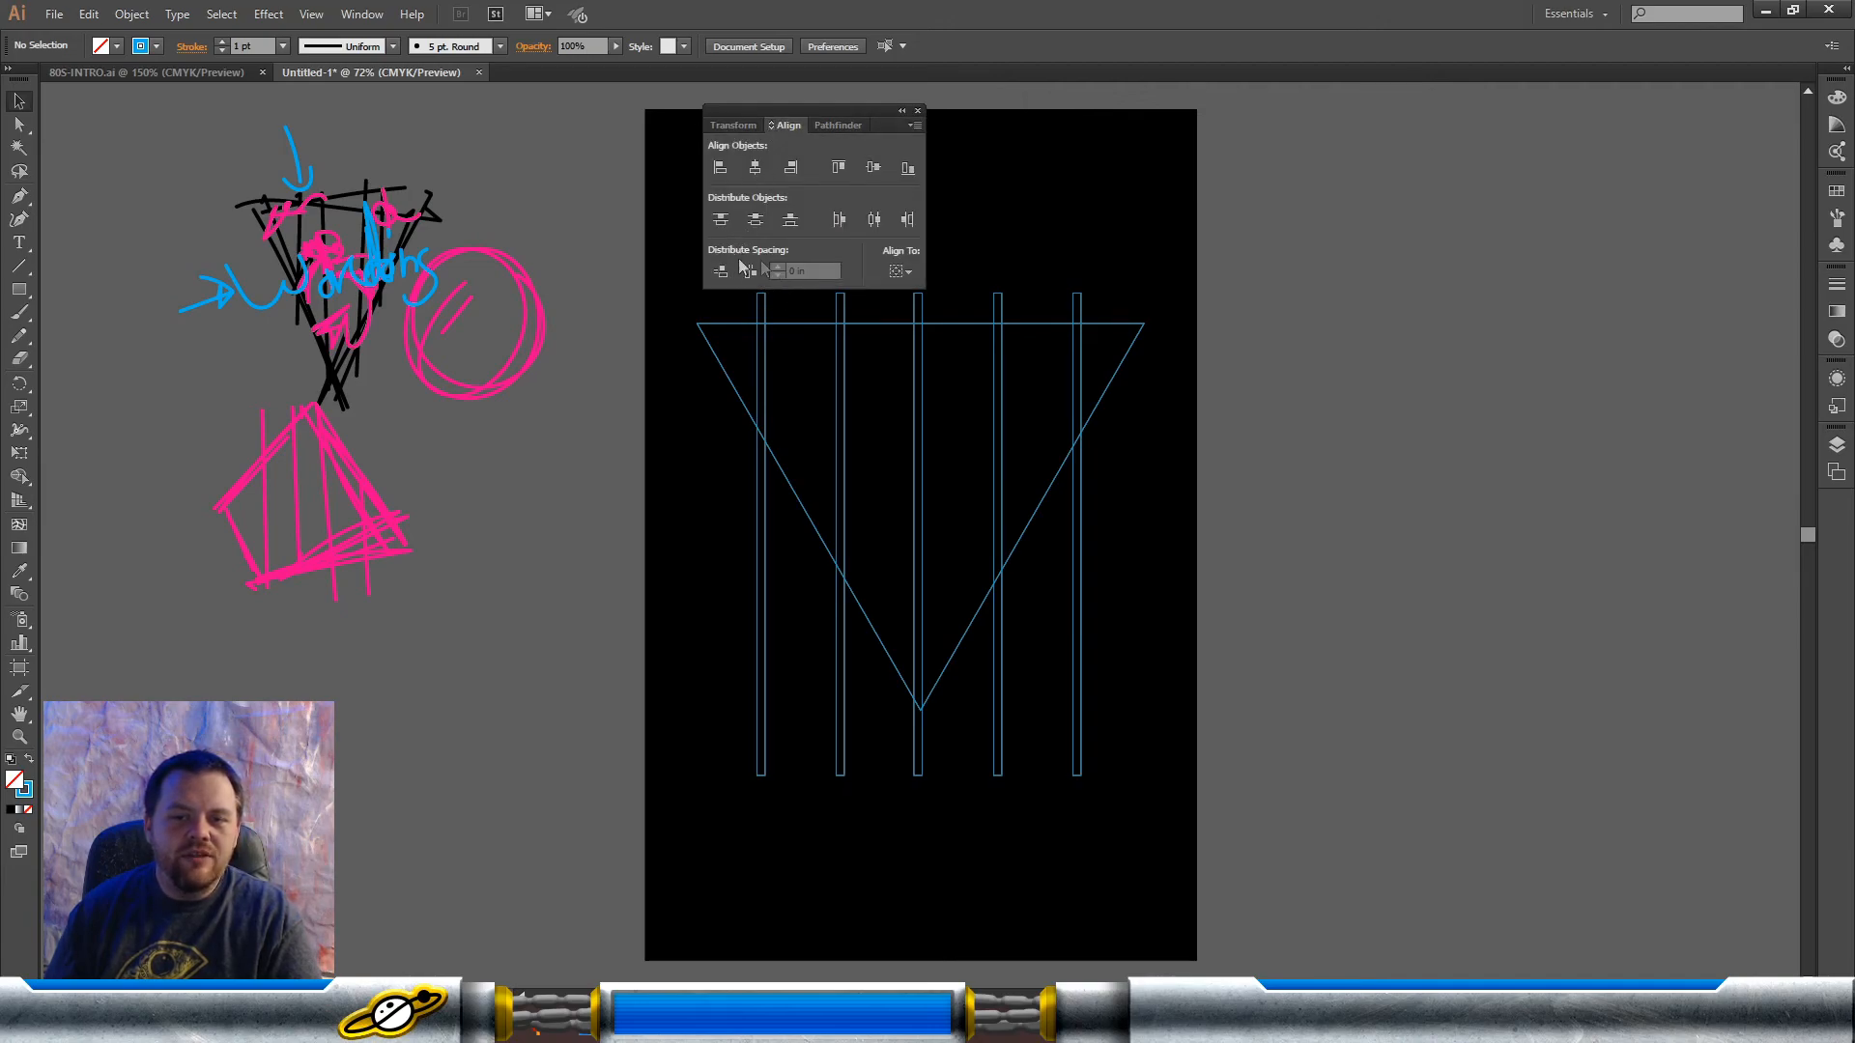
mouse_move(850, 112)
left_mouse_down()
mouse_move(1625, 468)
mouse_move(1837, 510)
left_mouse_up()
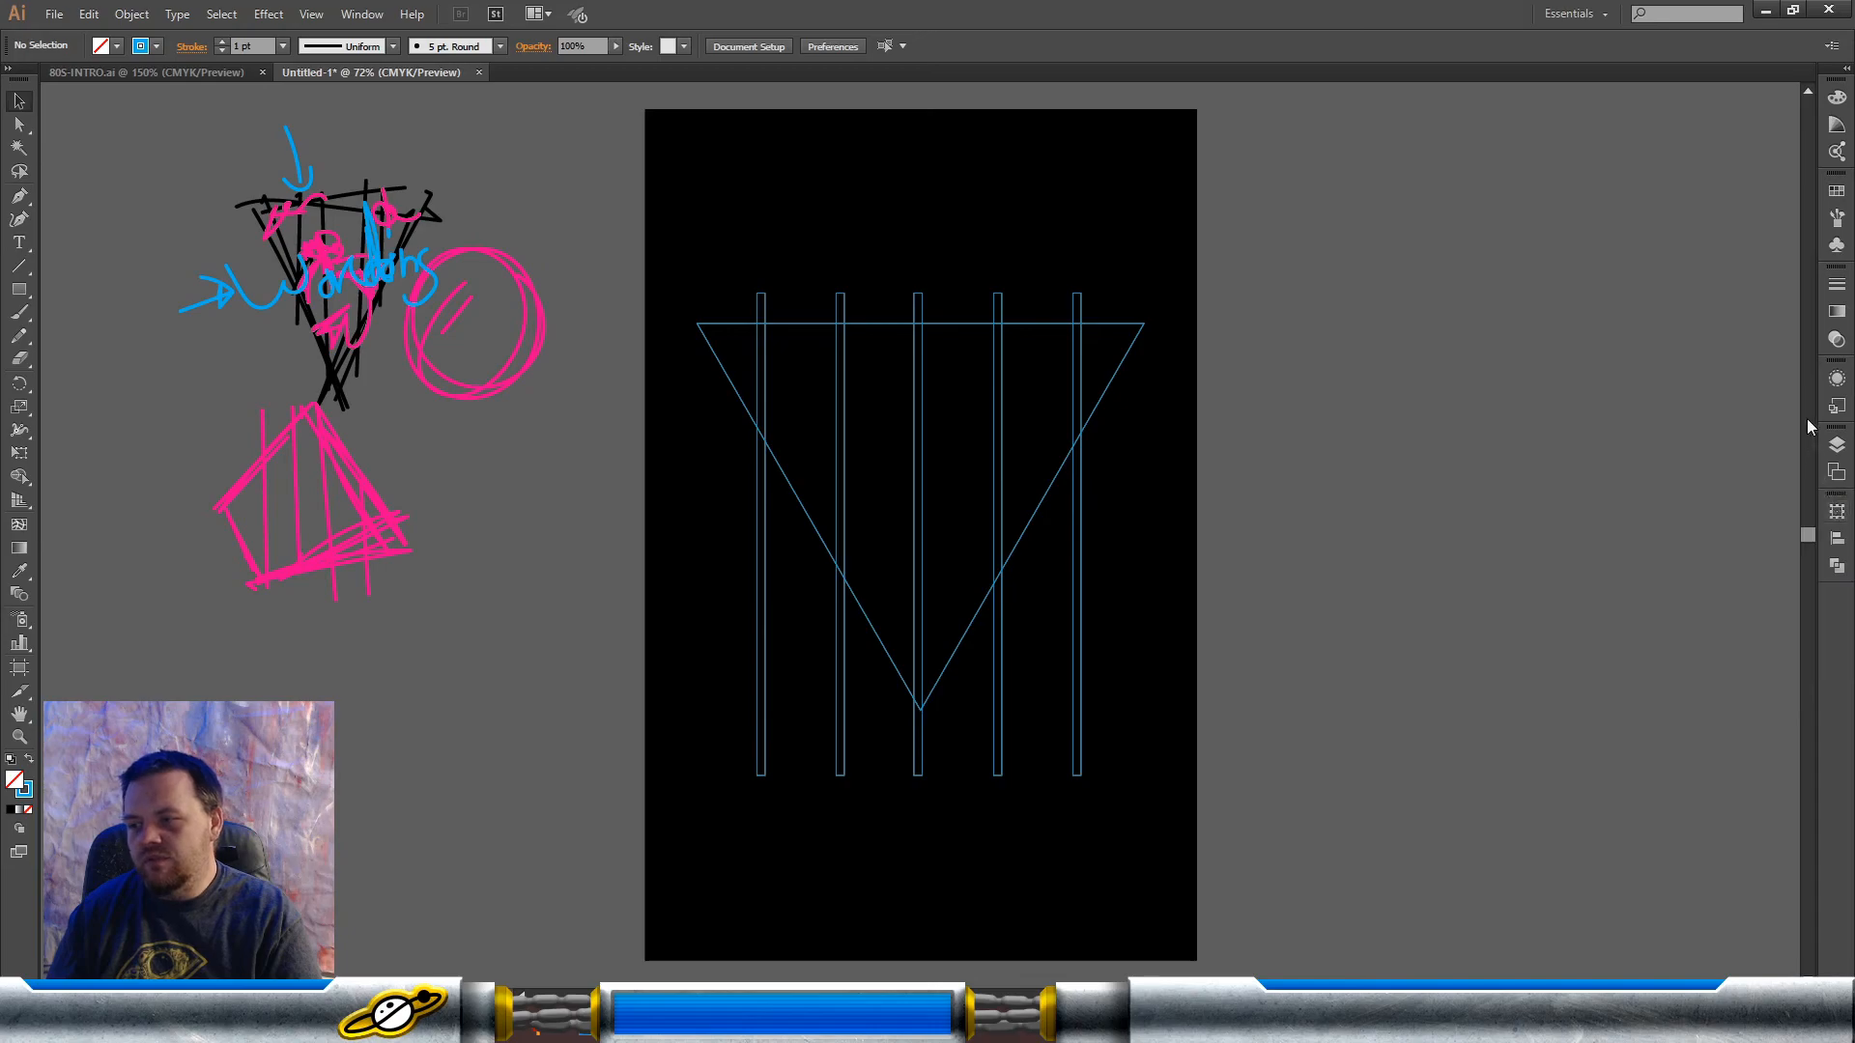
Step: Select the five vertical bars and distribute them with equal horizontal spacing relative to the selection
left_click(1836, 284)
left_click(1602, 273)
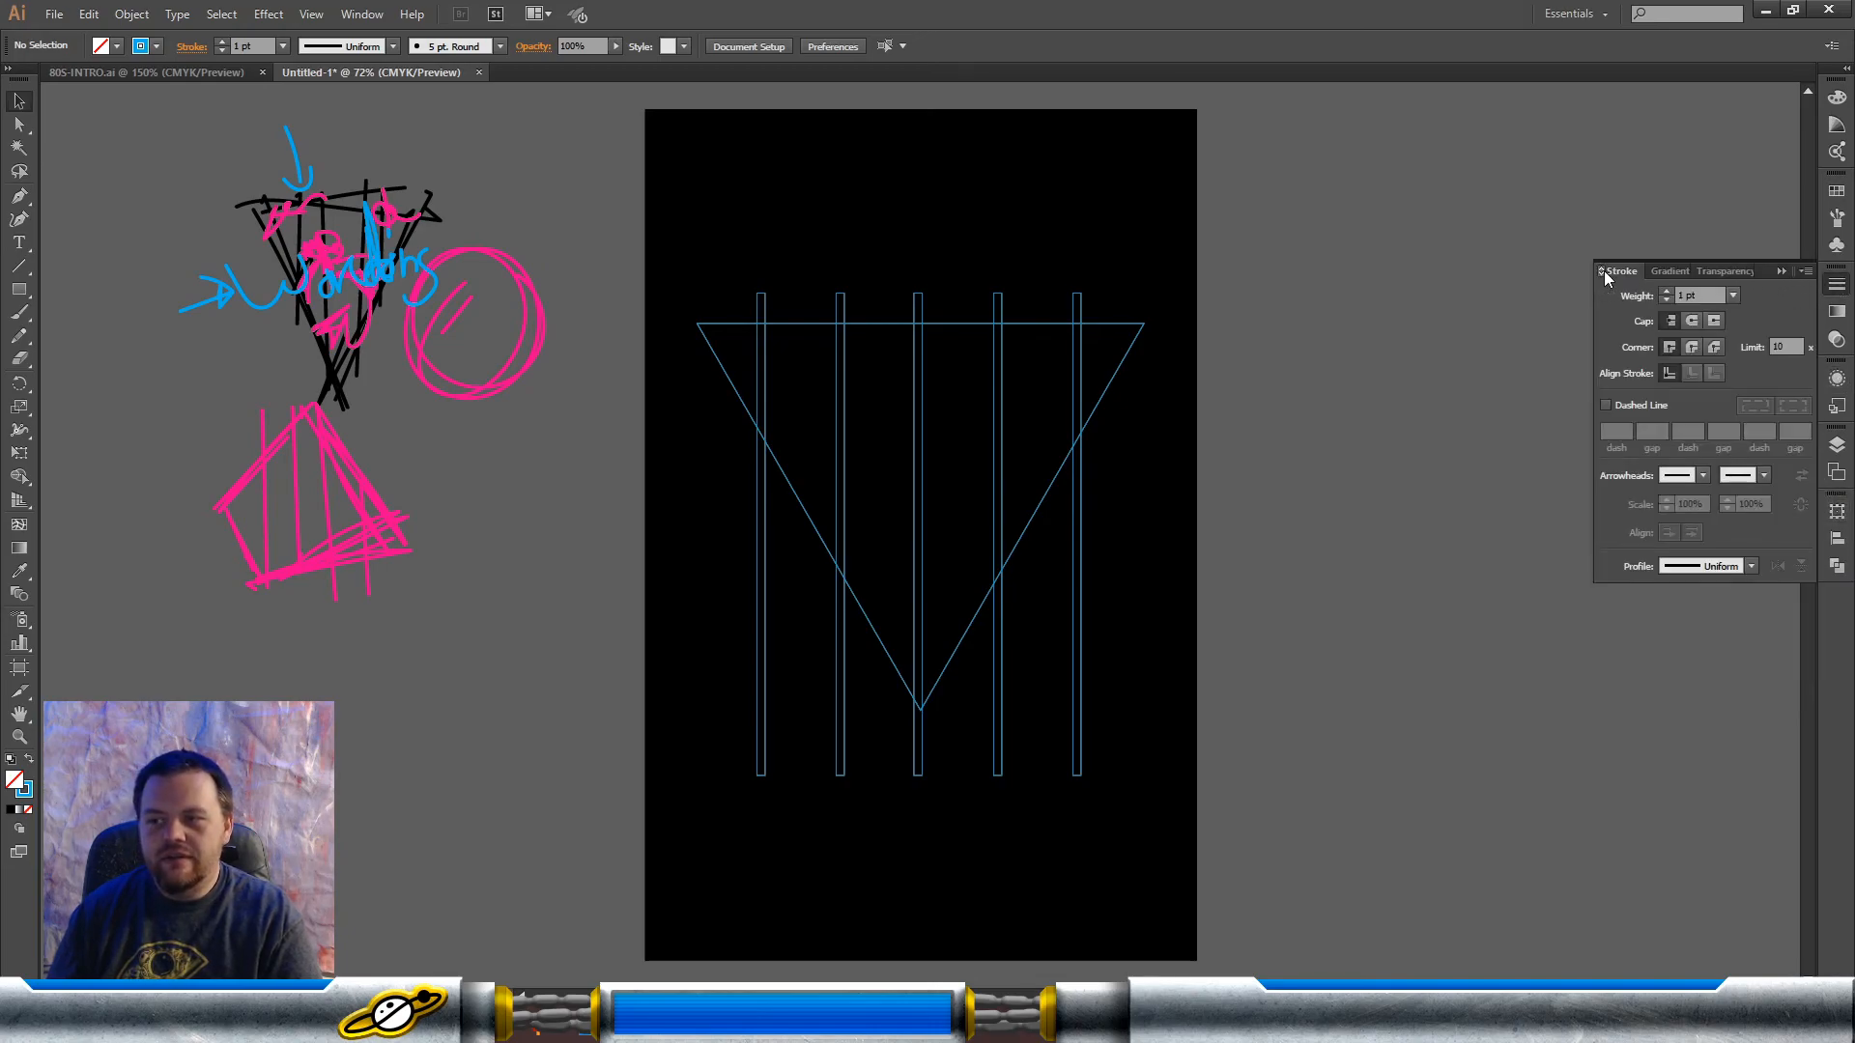
left_click(1839, 572)
left_click(1838, 538)
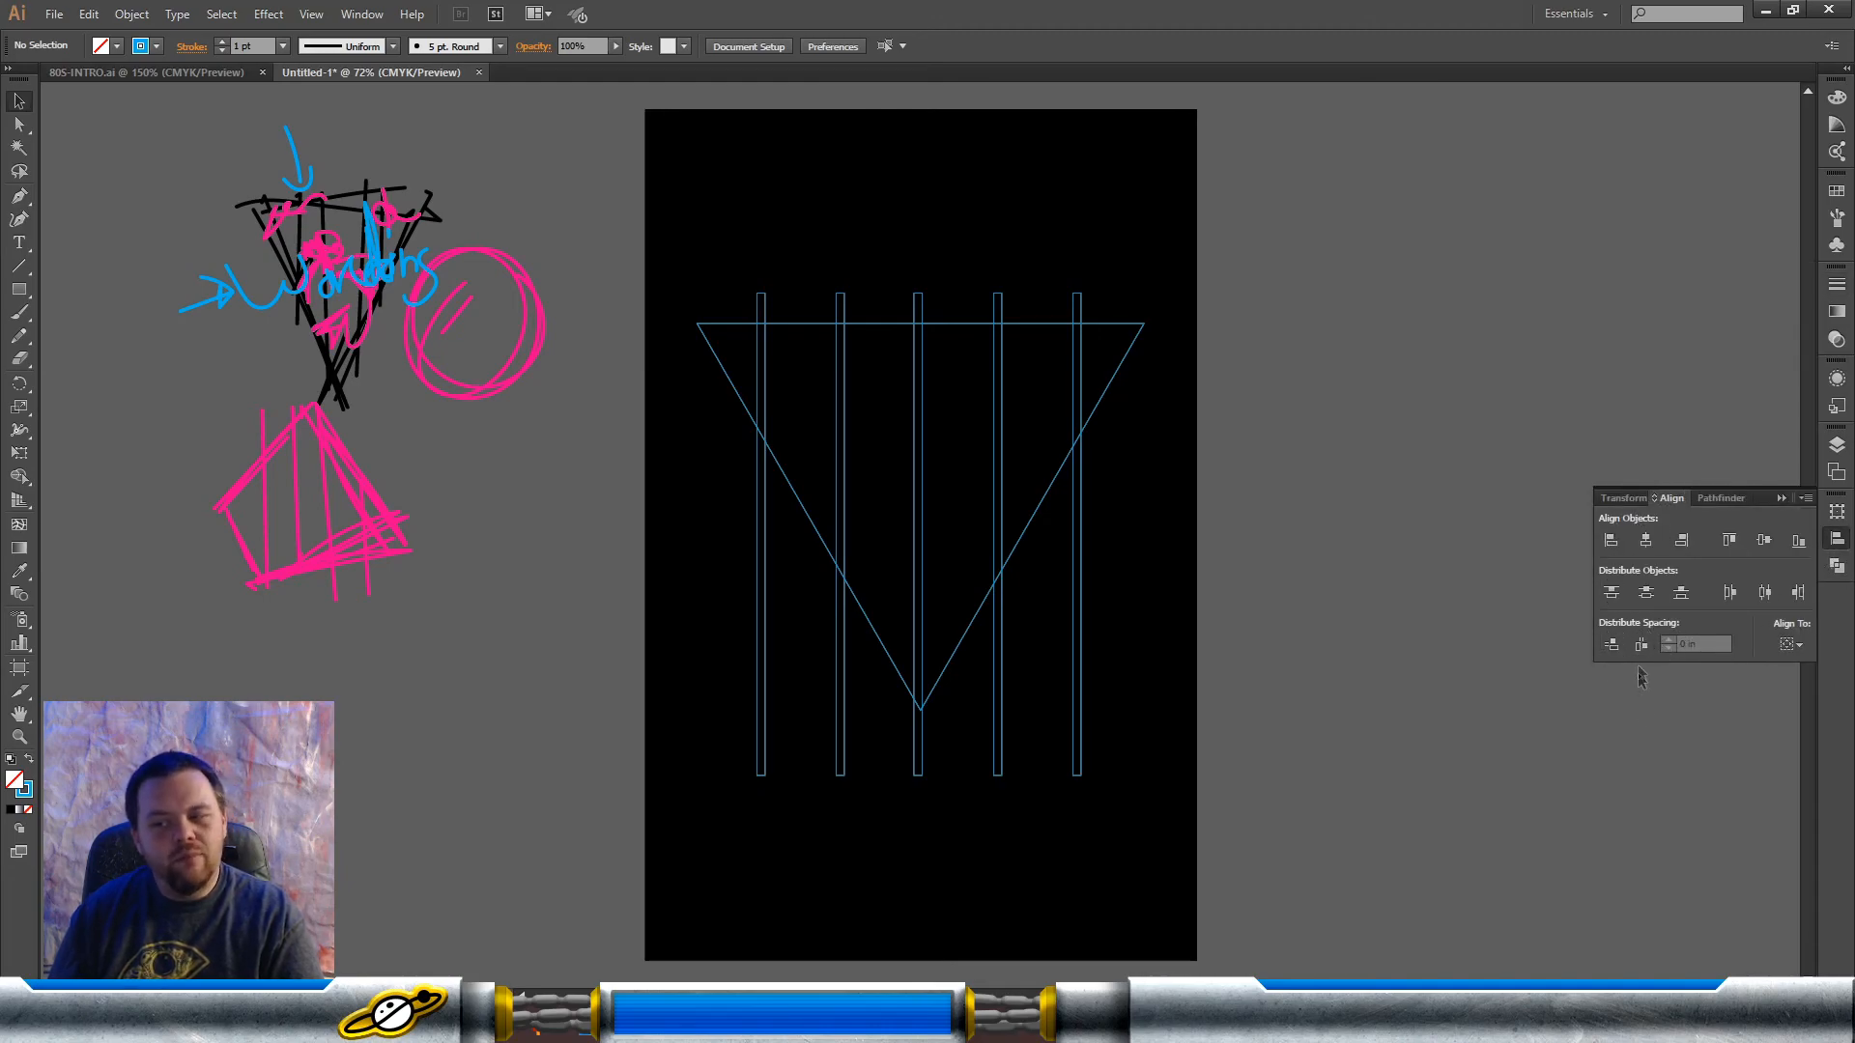
left_click(1792, 644)
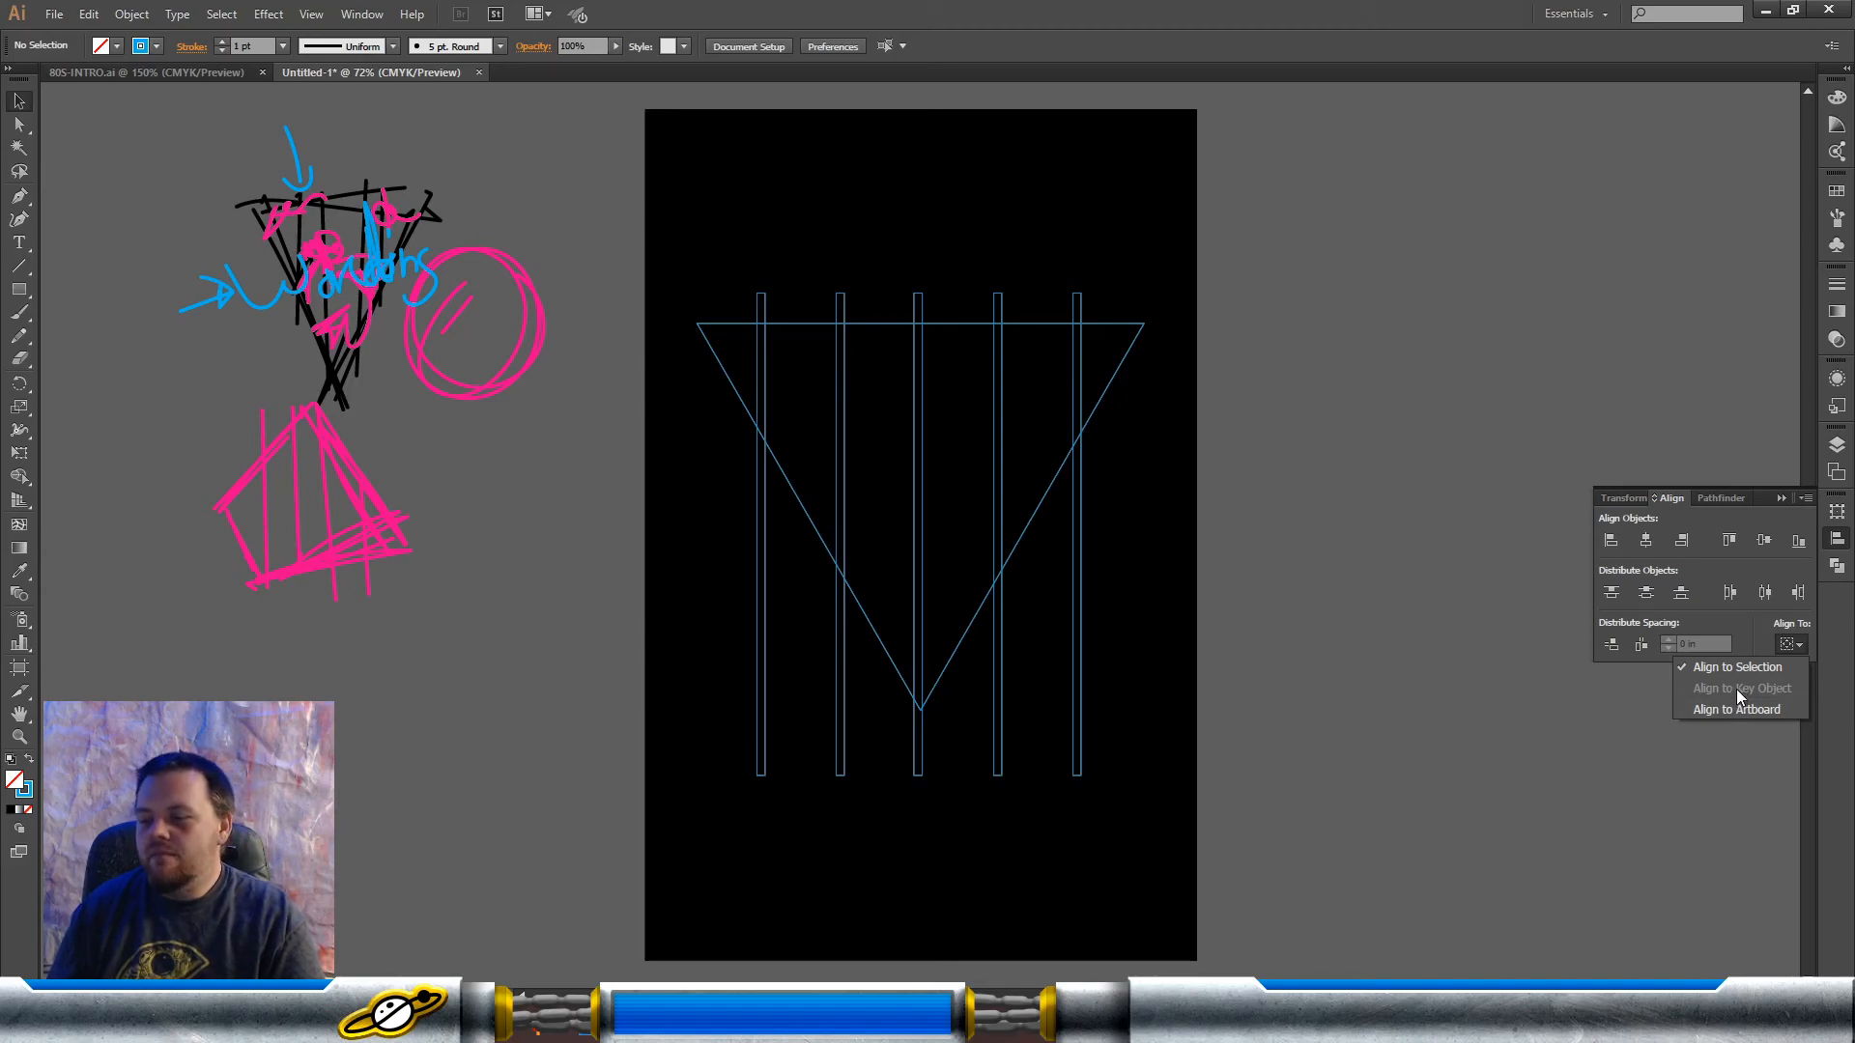
left_click(1742, 633)
left_click_drag(1316, 206, 646, 317)
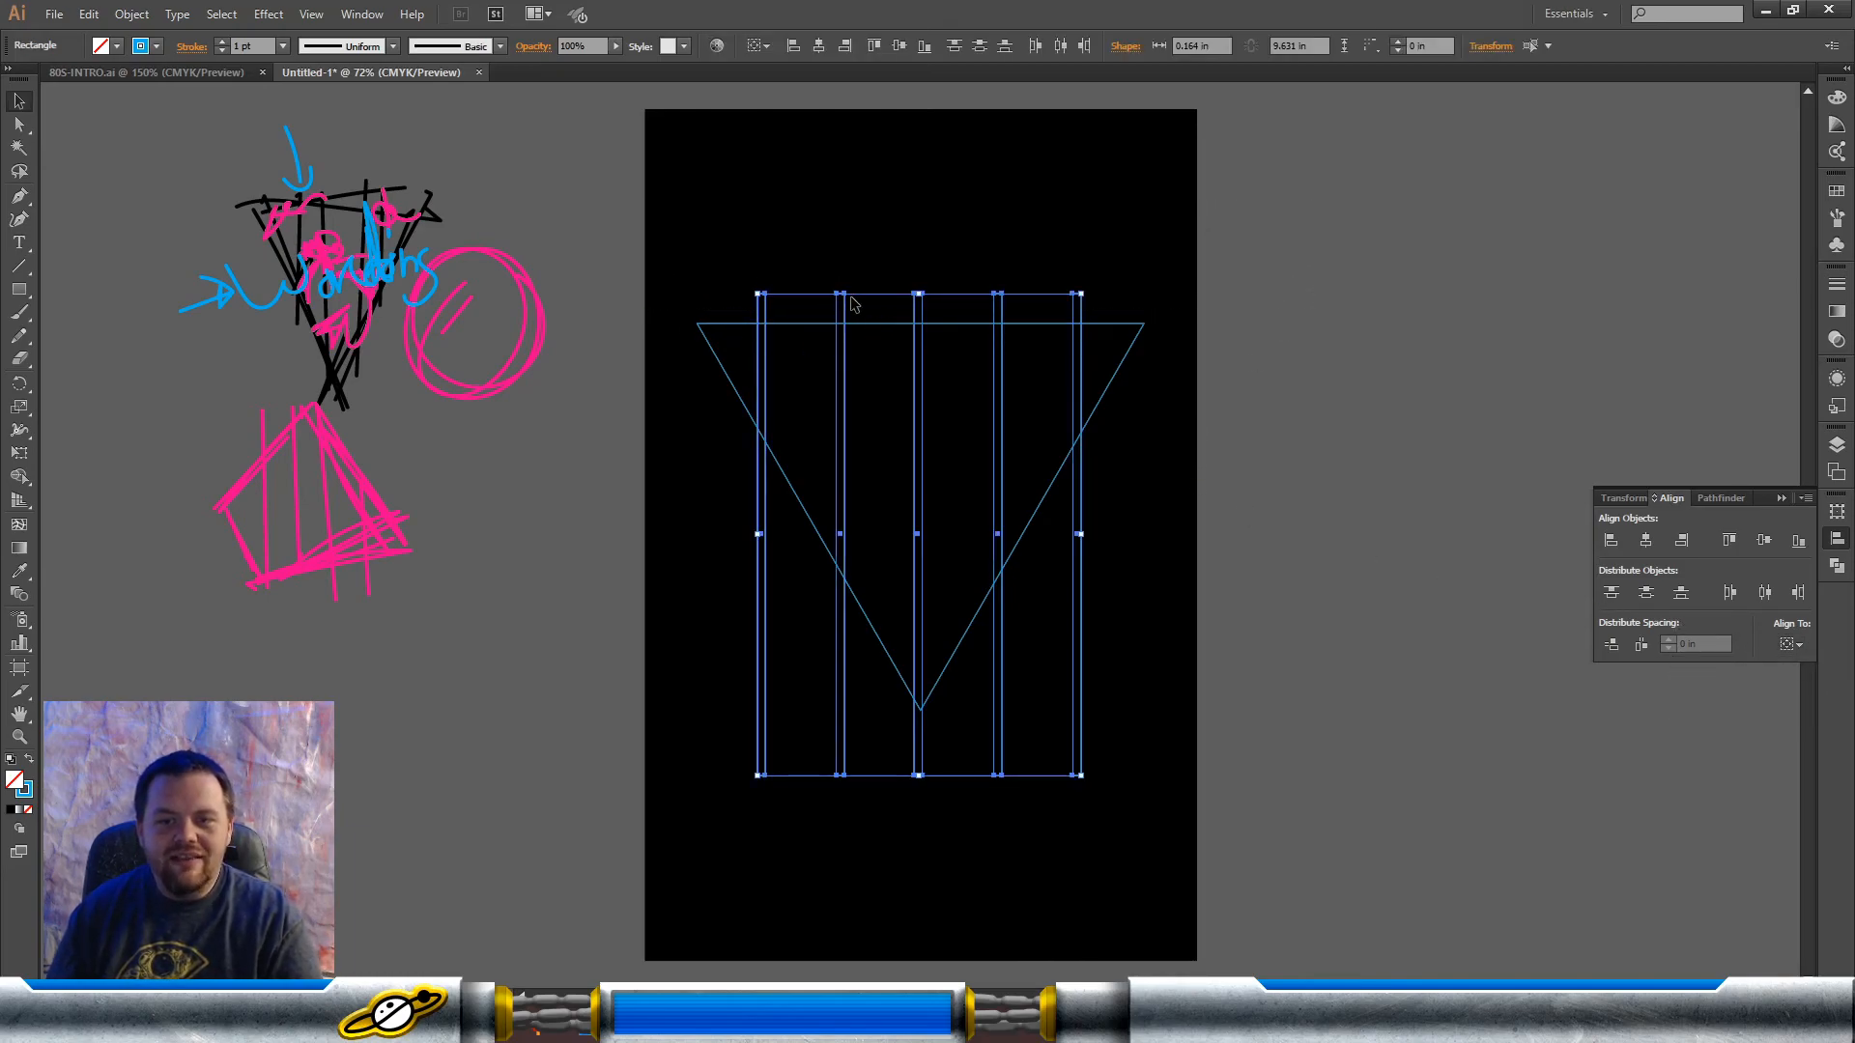
left_click(1793, 644)
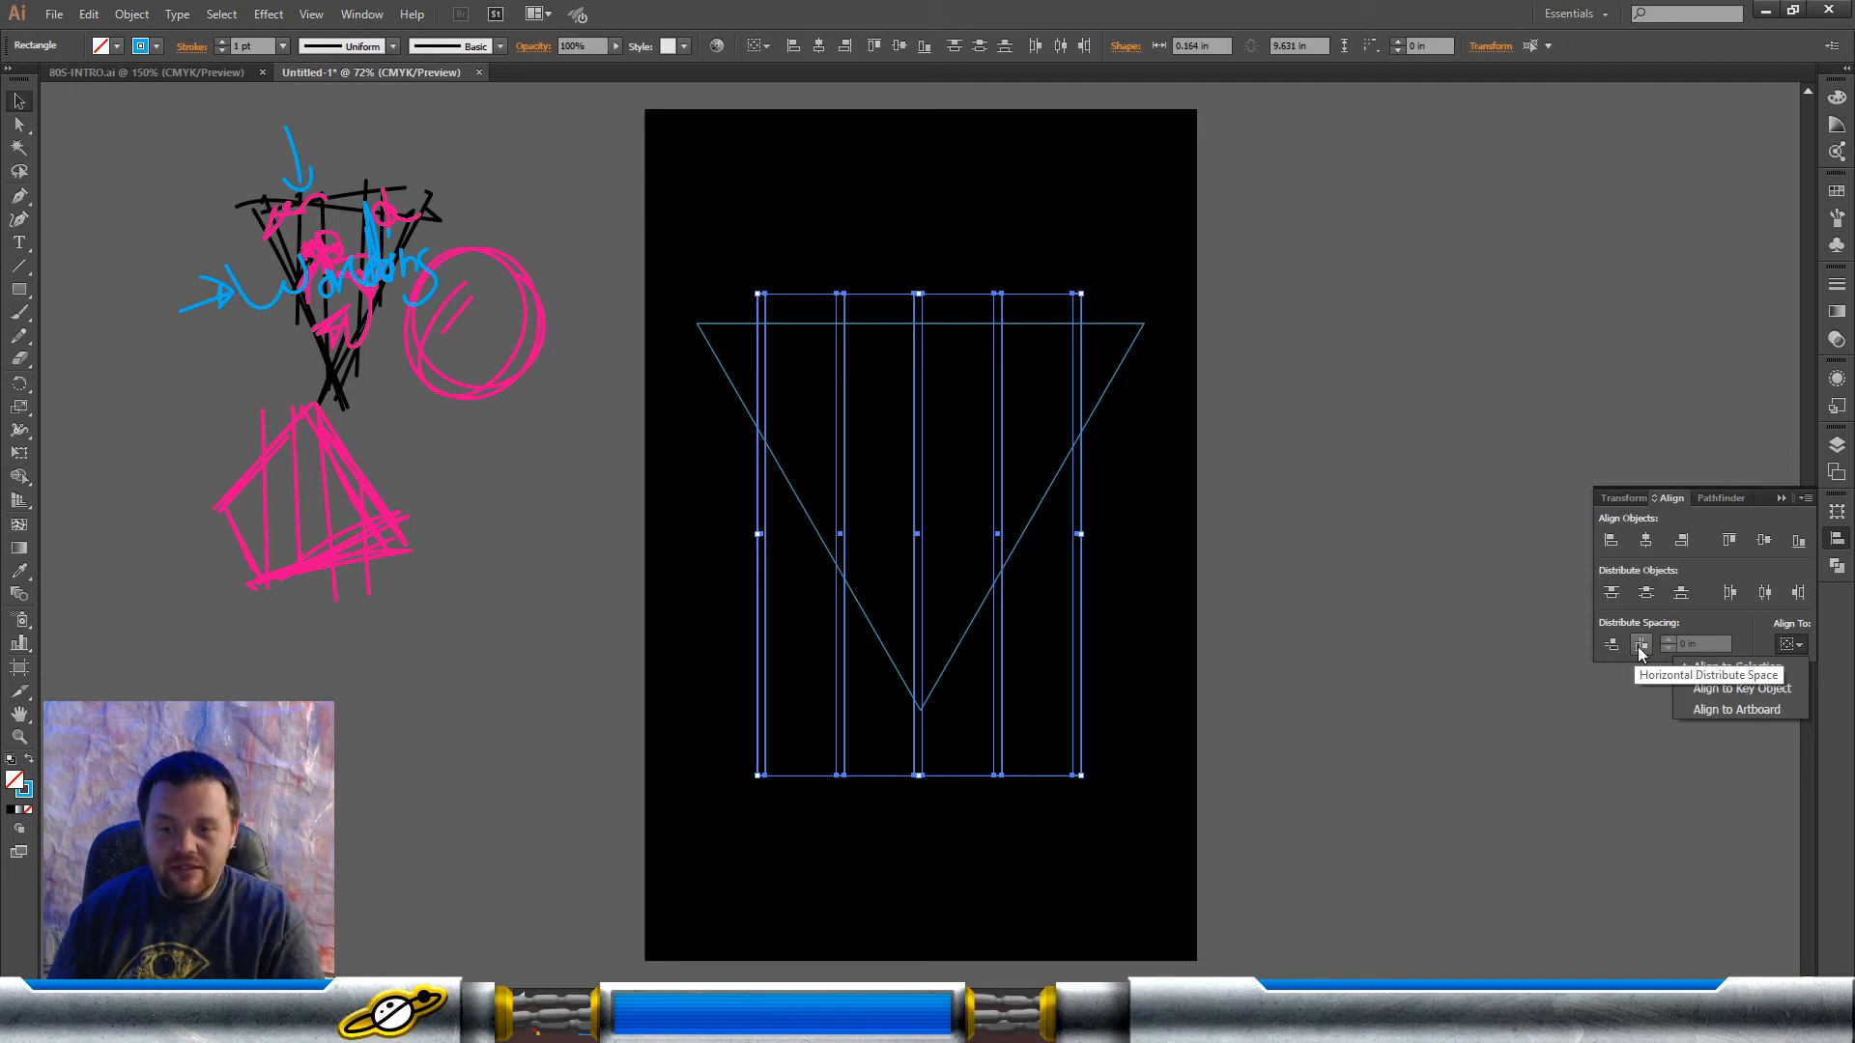
left_click(1641, 650)
left_click(1642, 651)
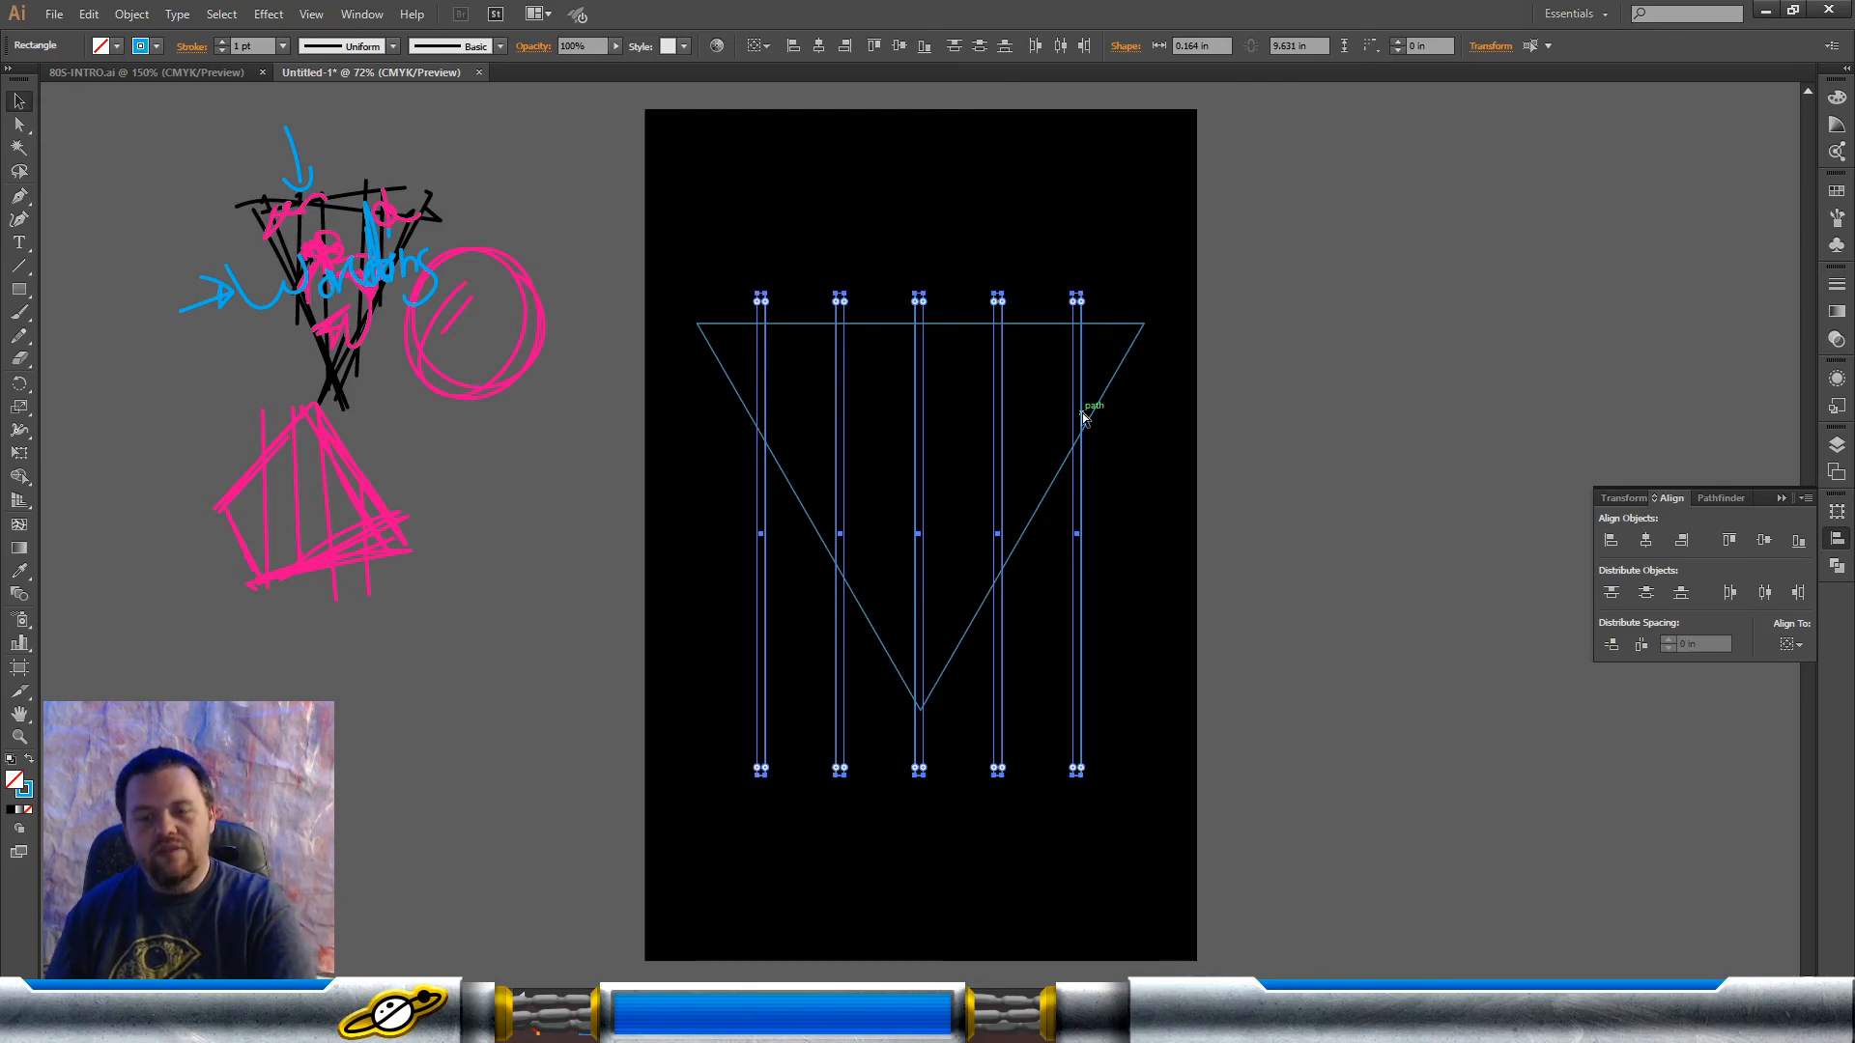
Step: Group the five bars and centre the group horizontally on the artboard
key("ctrl+g")
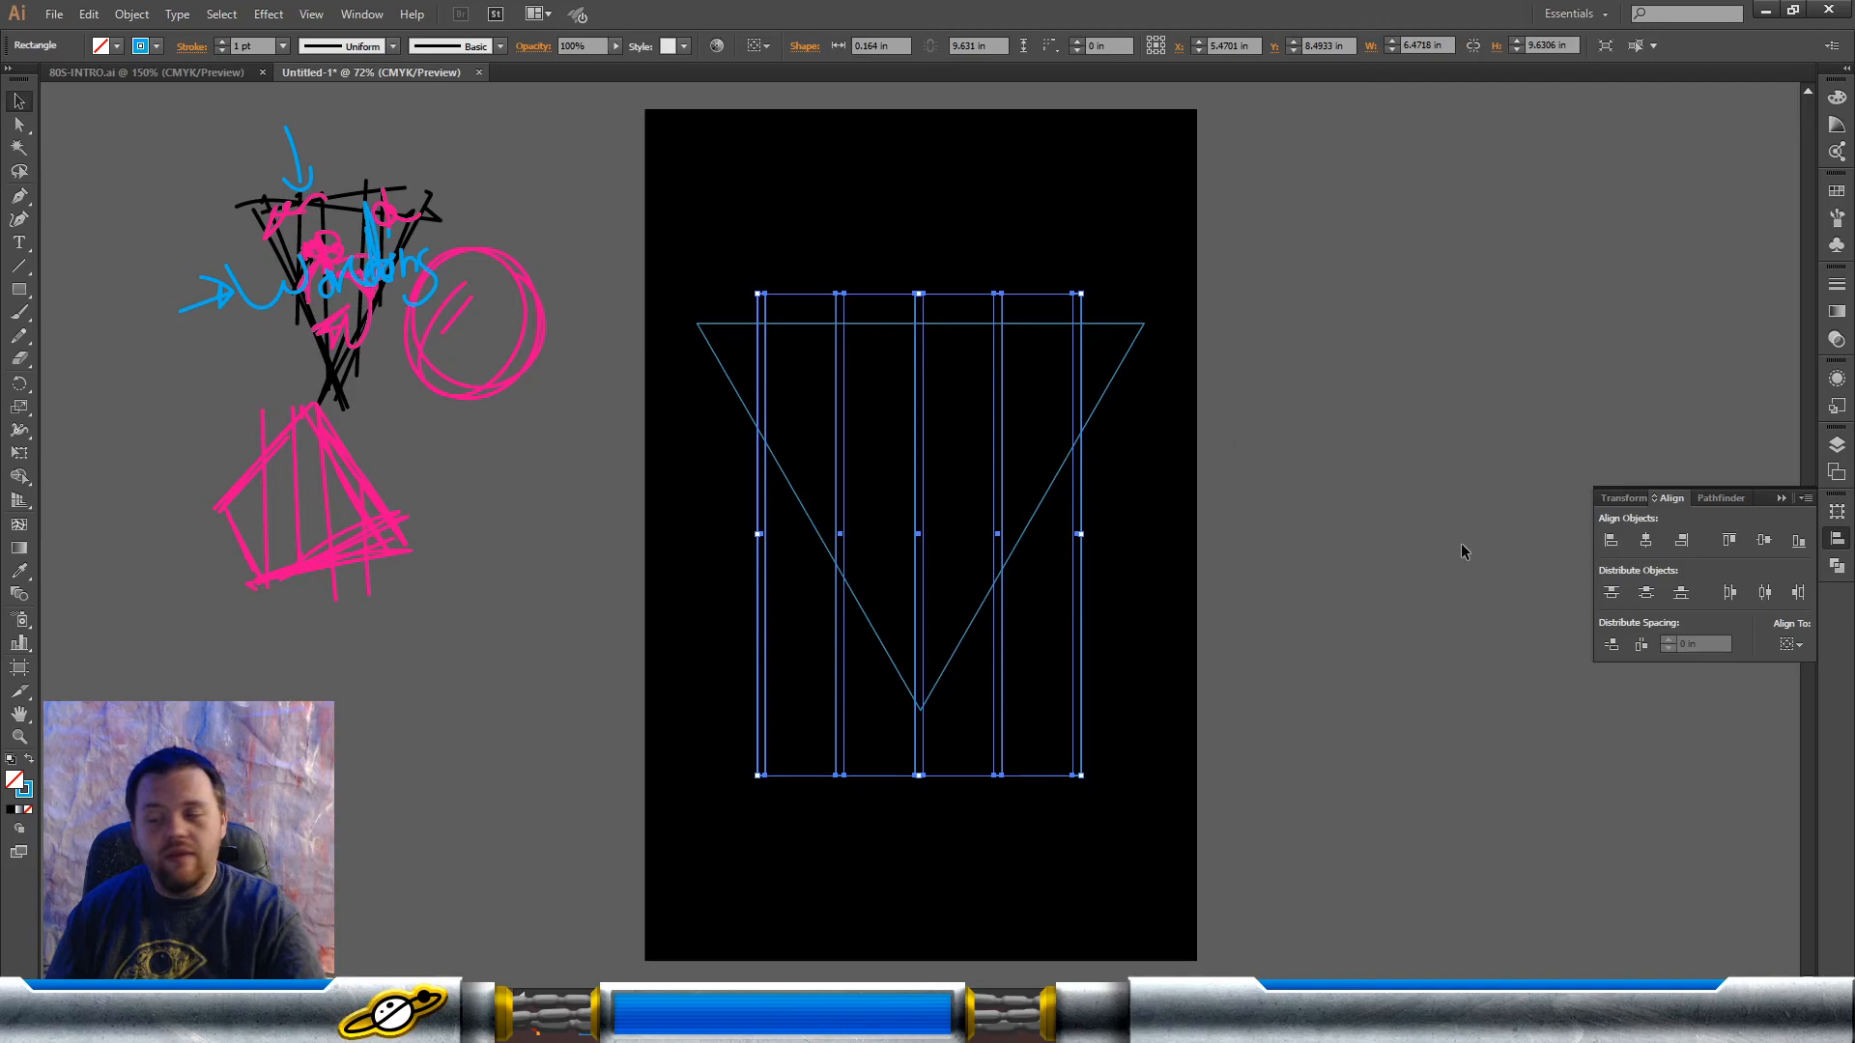
left_click(1789, 650)
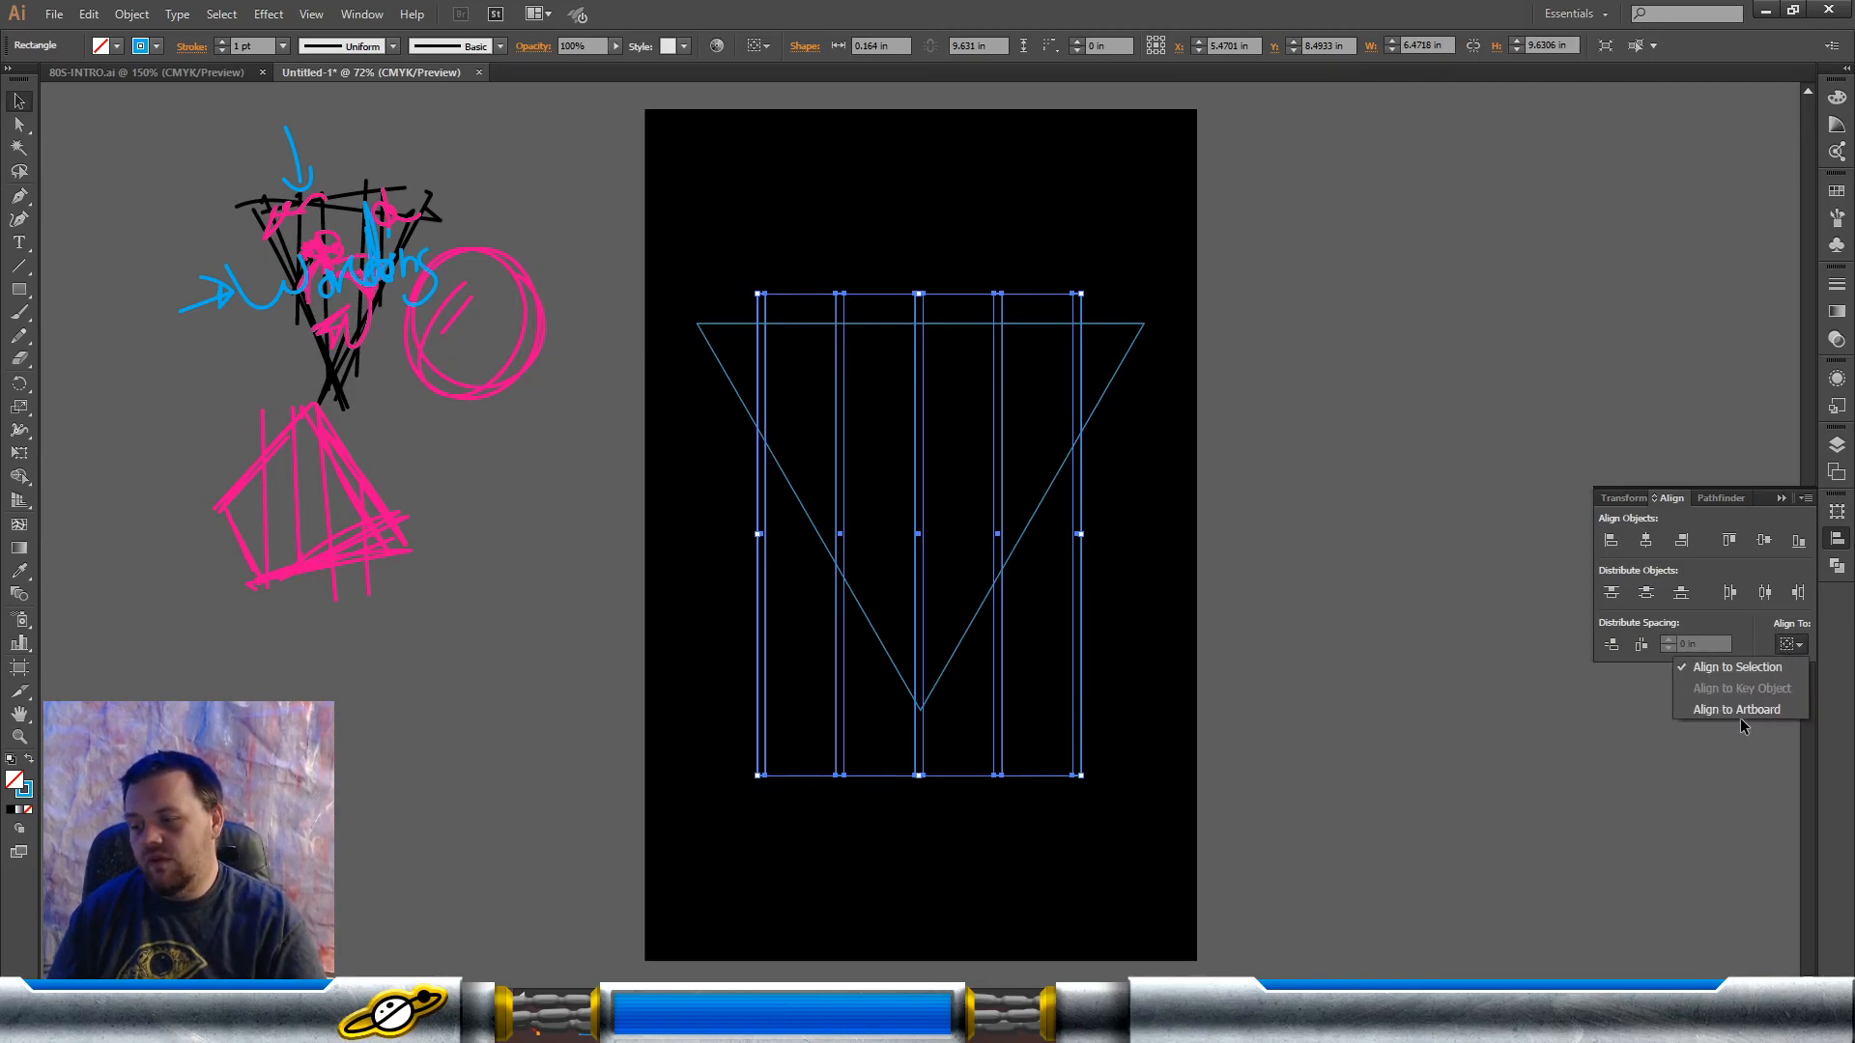
left_click(1739, 711)
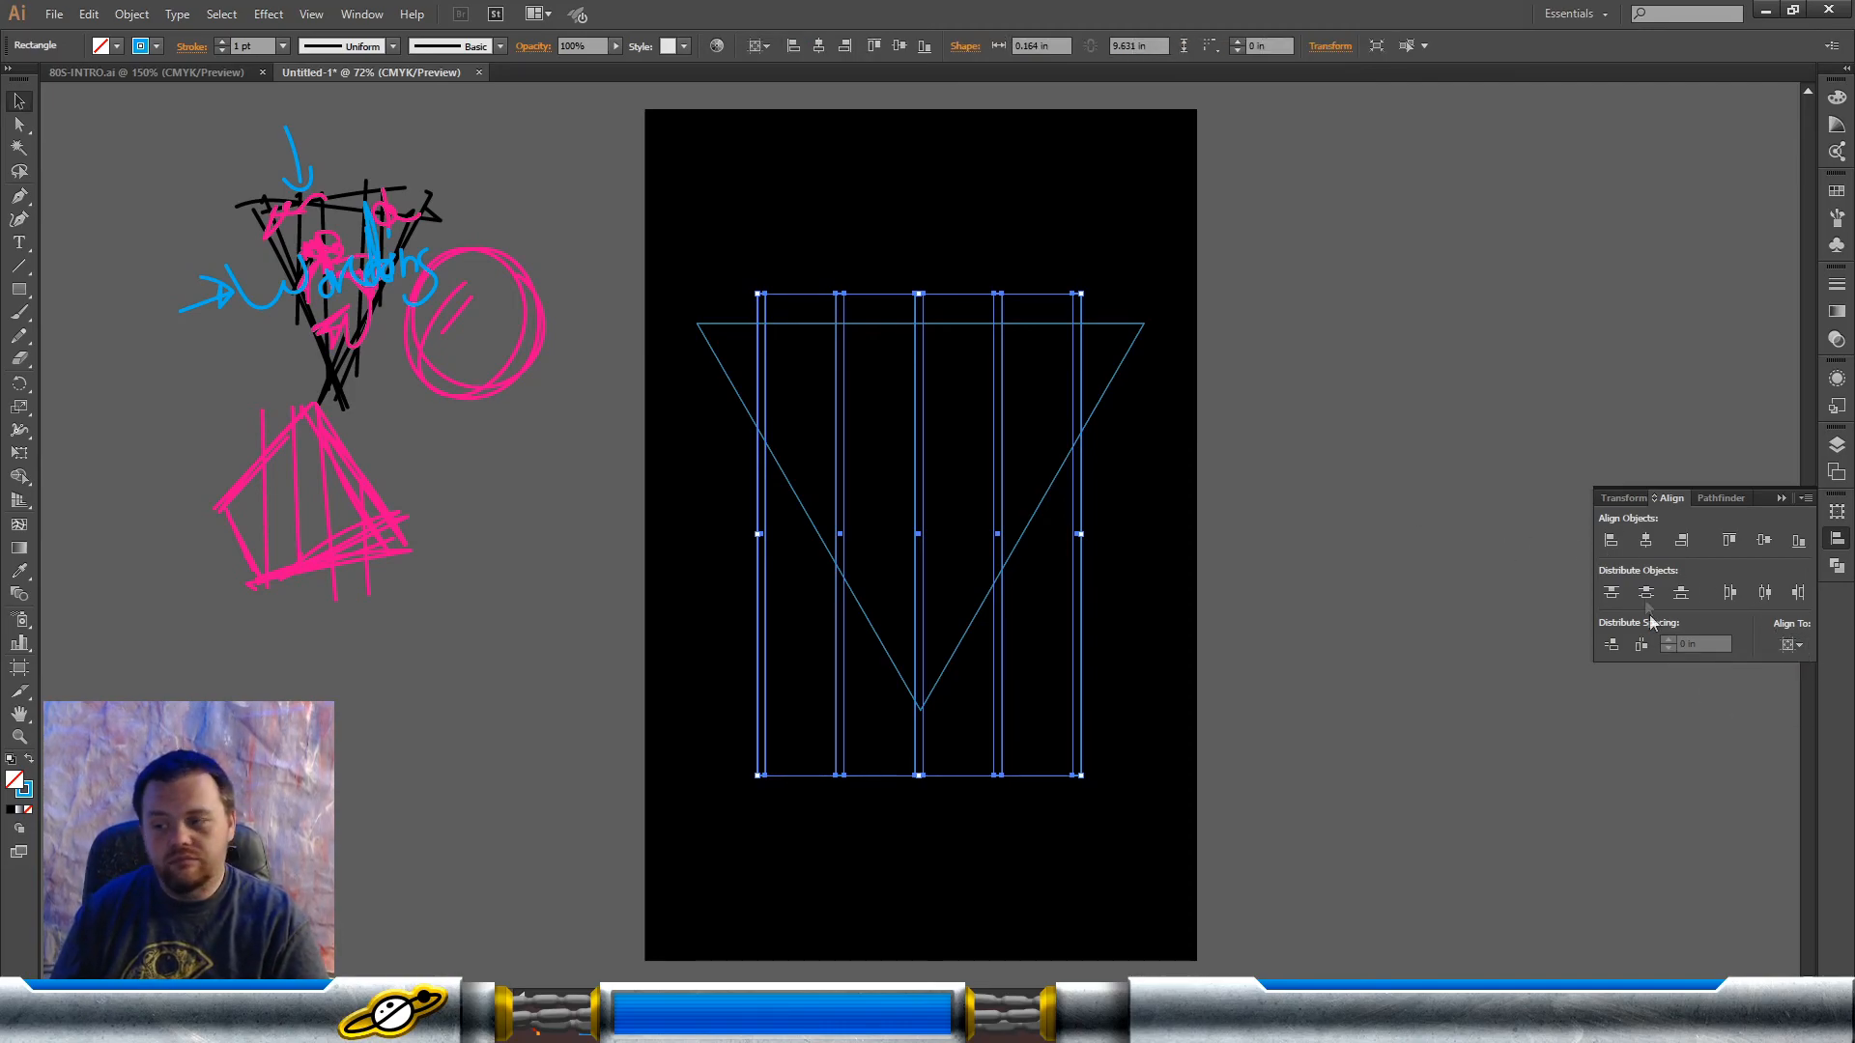
left_click(1647, 541)
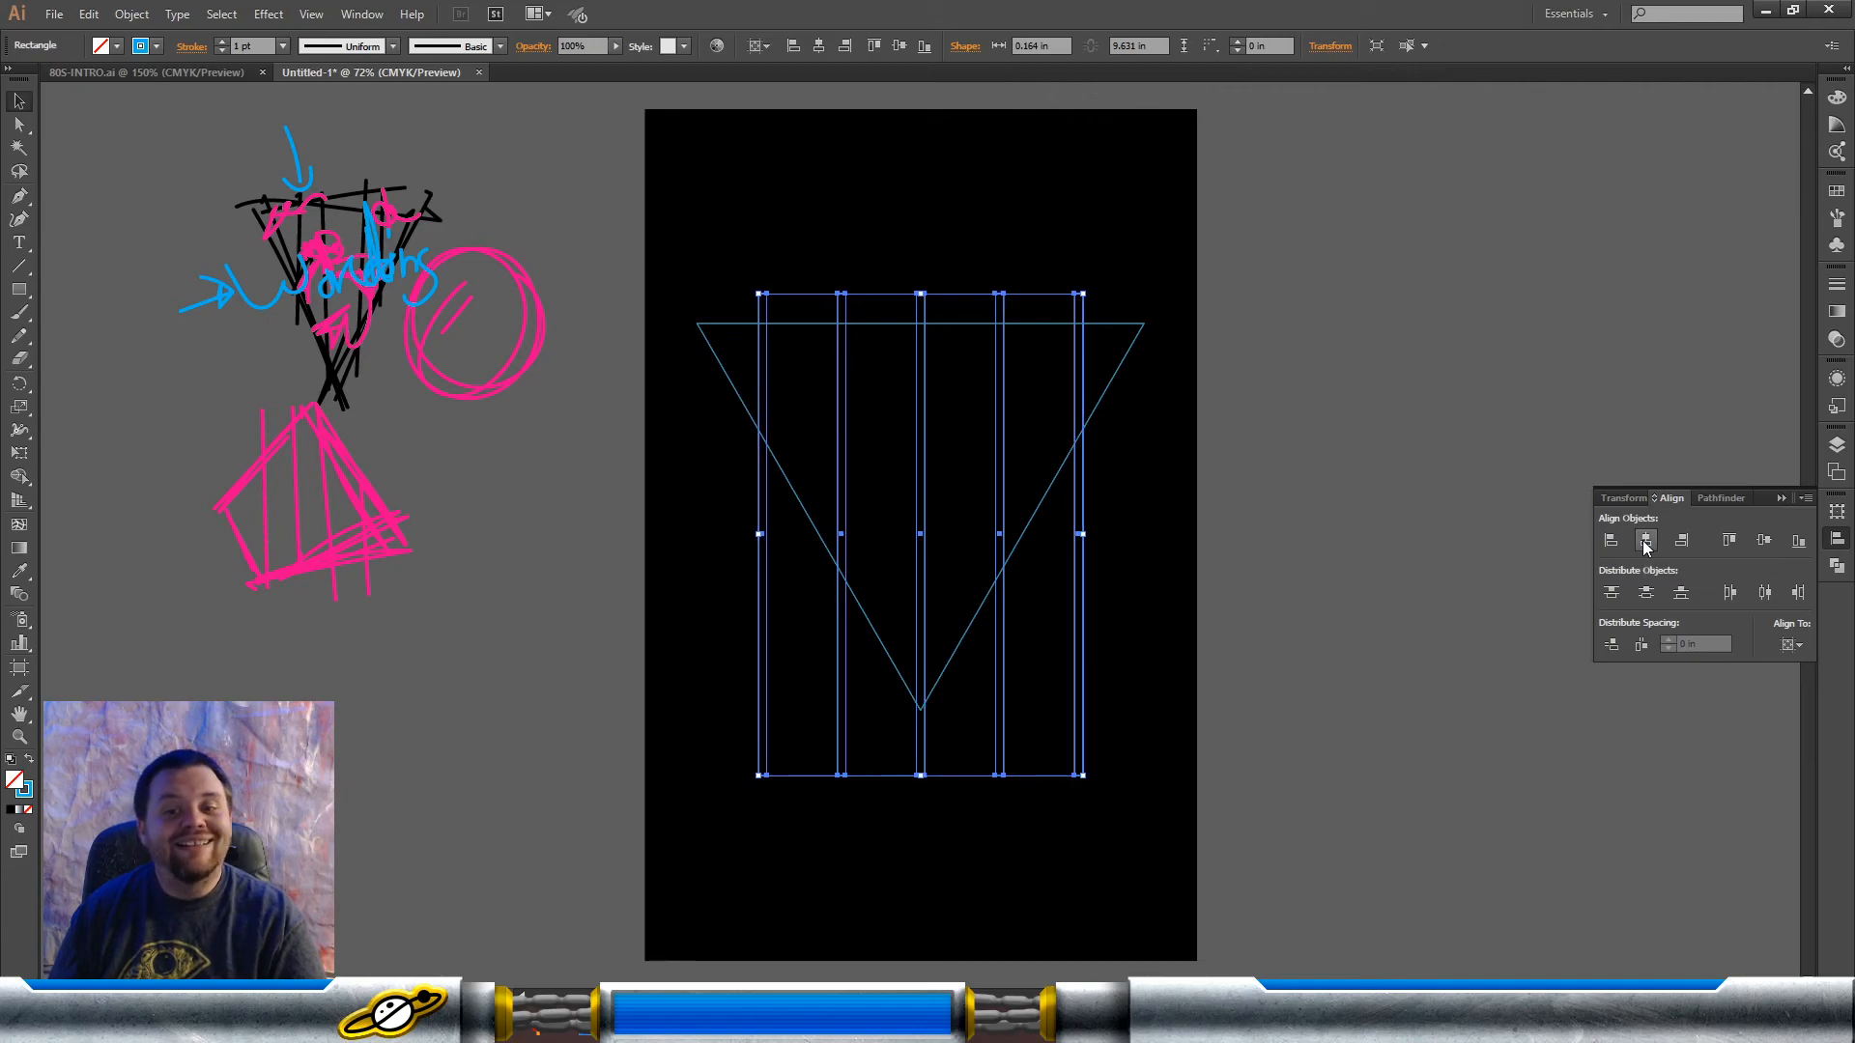
Step: Centre the triangle and the bar group vertically on the artboard and deselect them
left_click_drag(682, 228, 1293, 795)
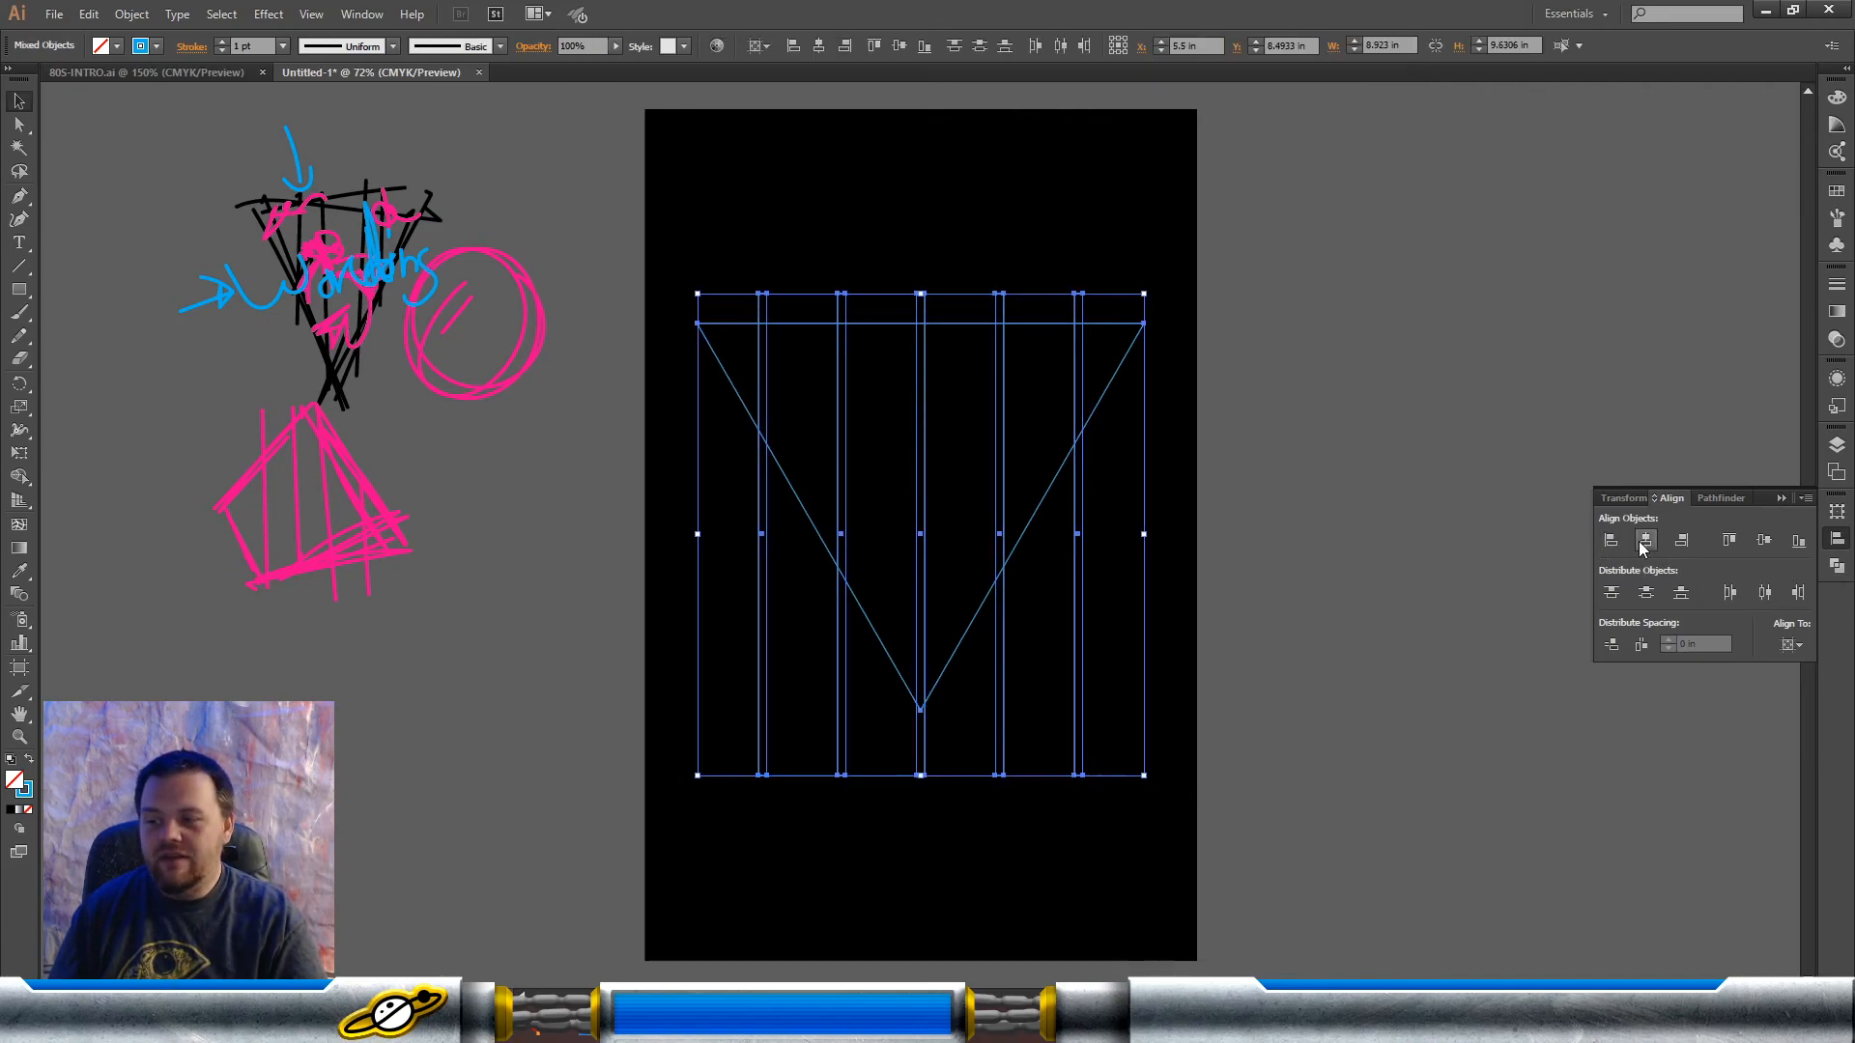
left_click(1764, 540)
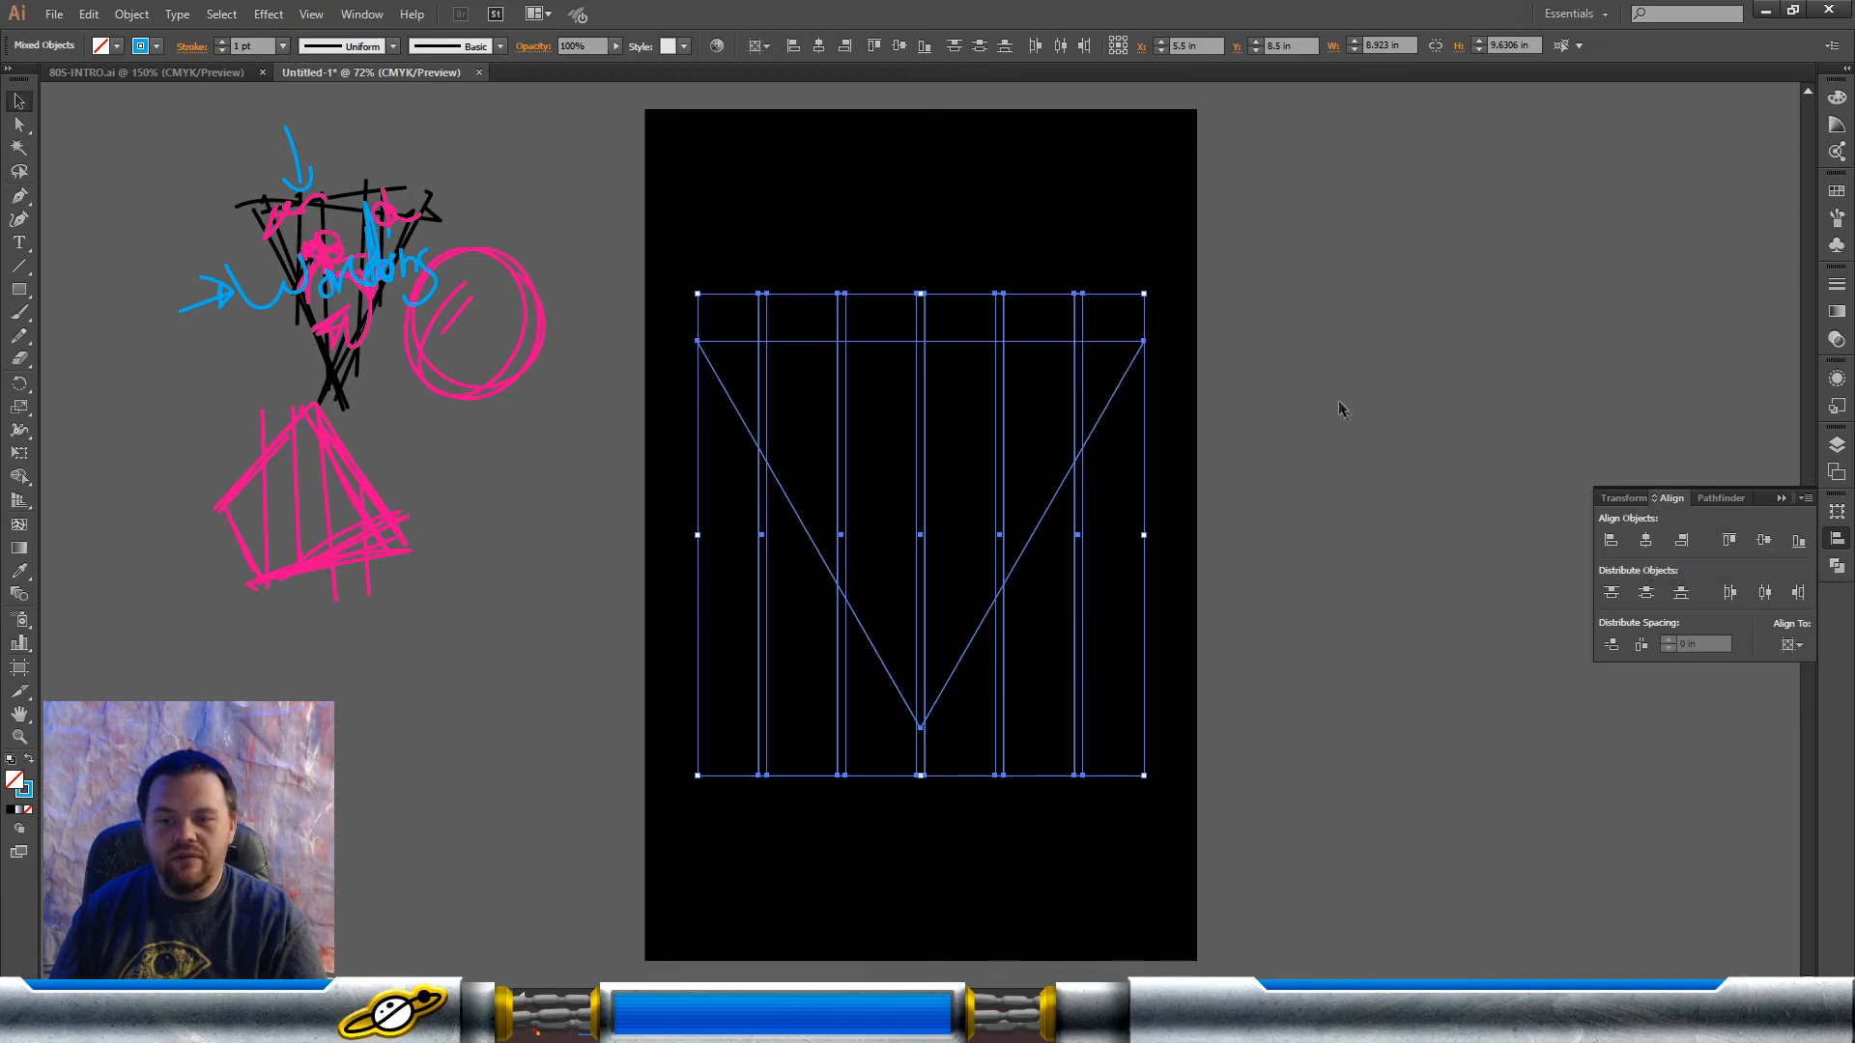
left_click(1283, 385)
left_click_drag(1247, 263, 712, 787)
left_click(1382, 646)
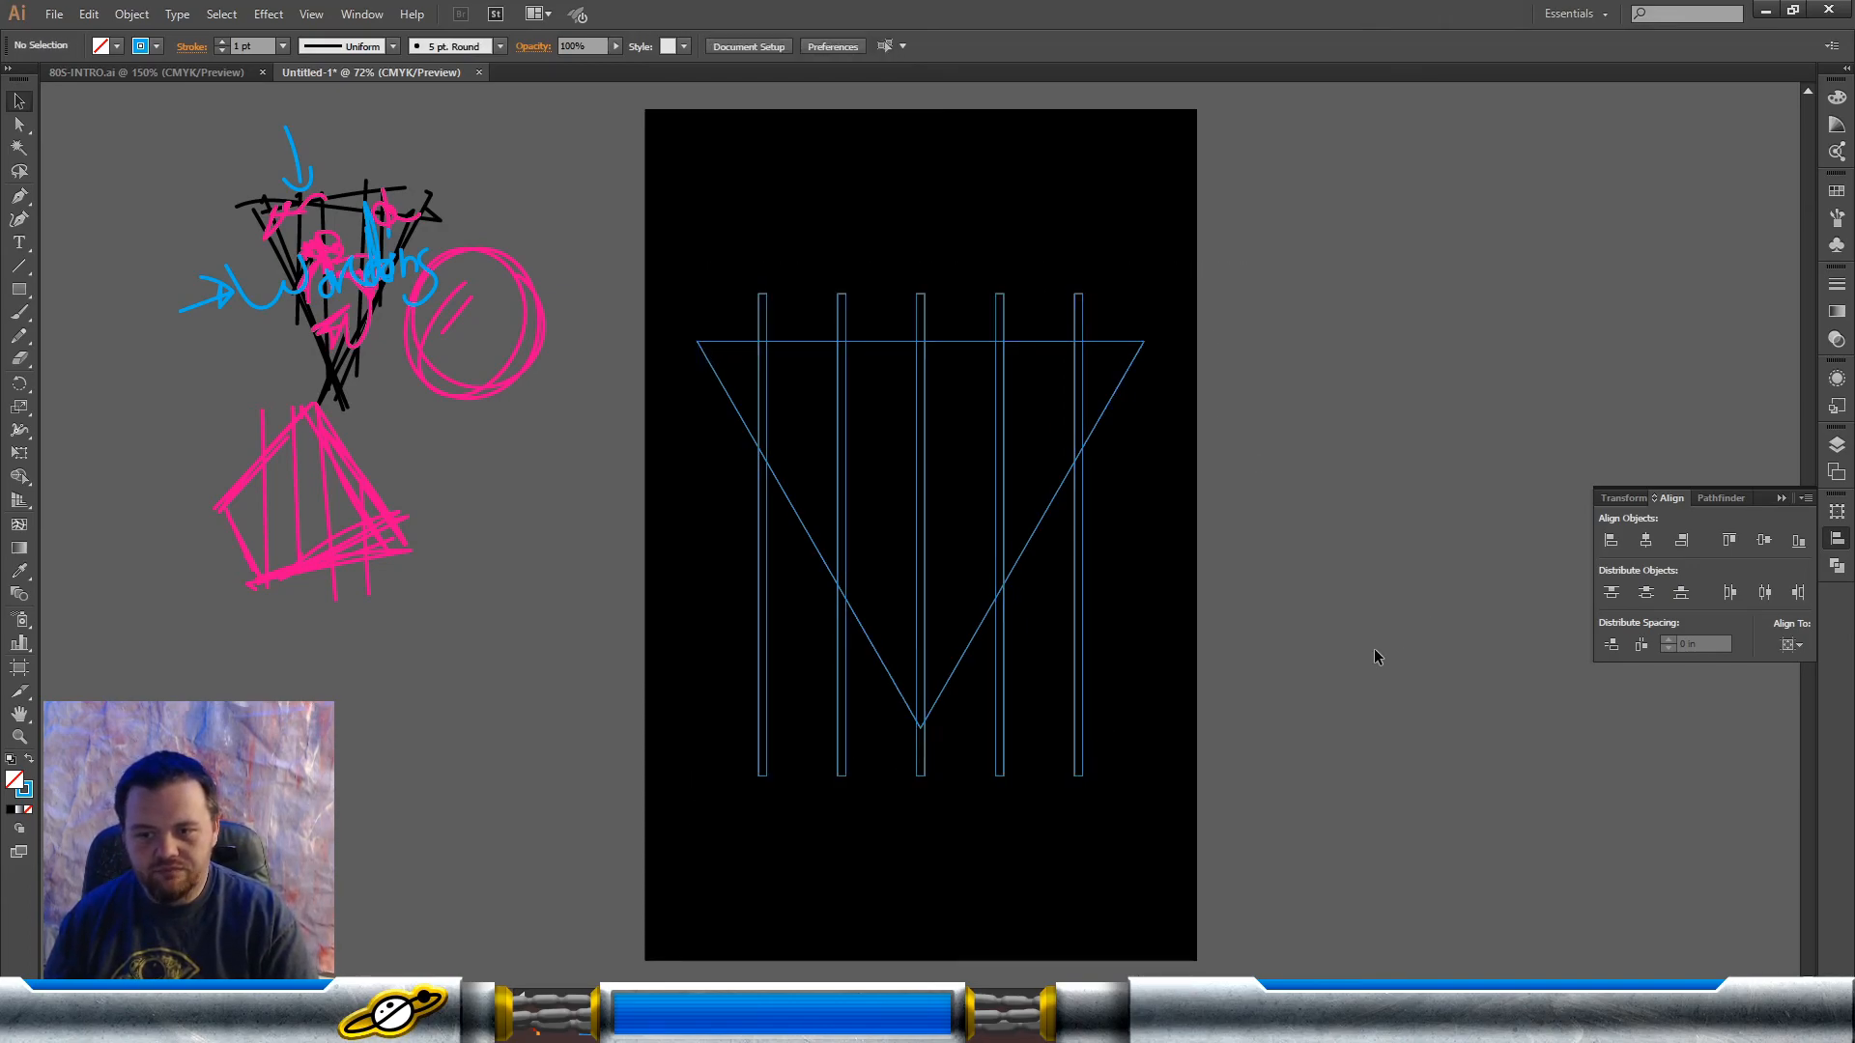
Step: Cut the bar group out of the triangle with the Minus Front shape mode and deselect the result
left_click_drag(1162, 286, 637, 737)
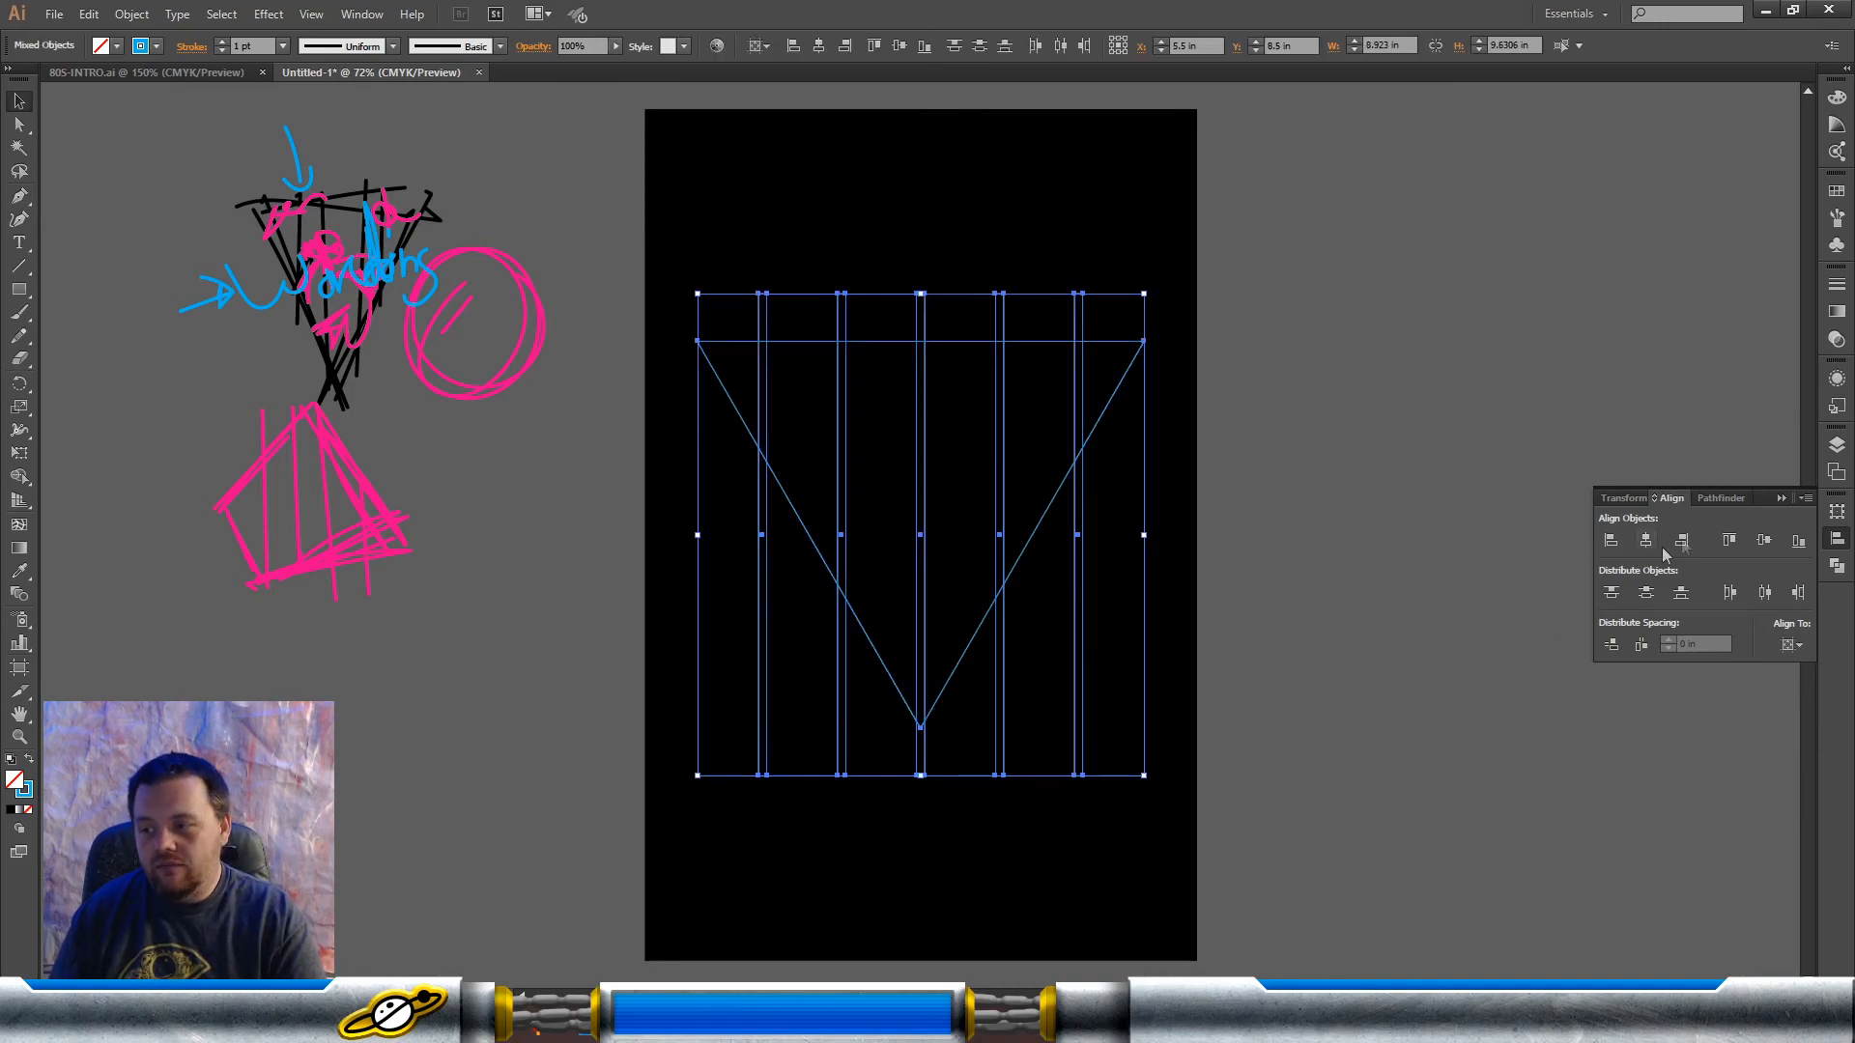
left_click(1719, 498)
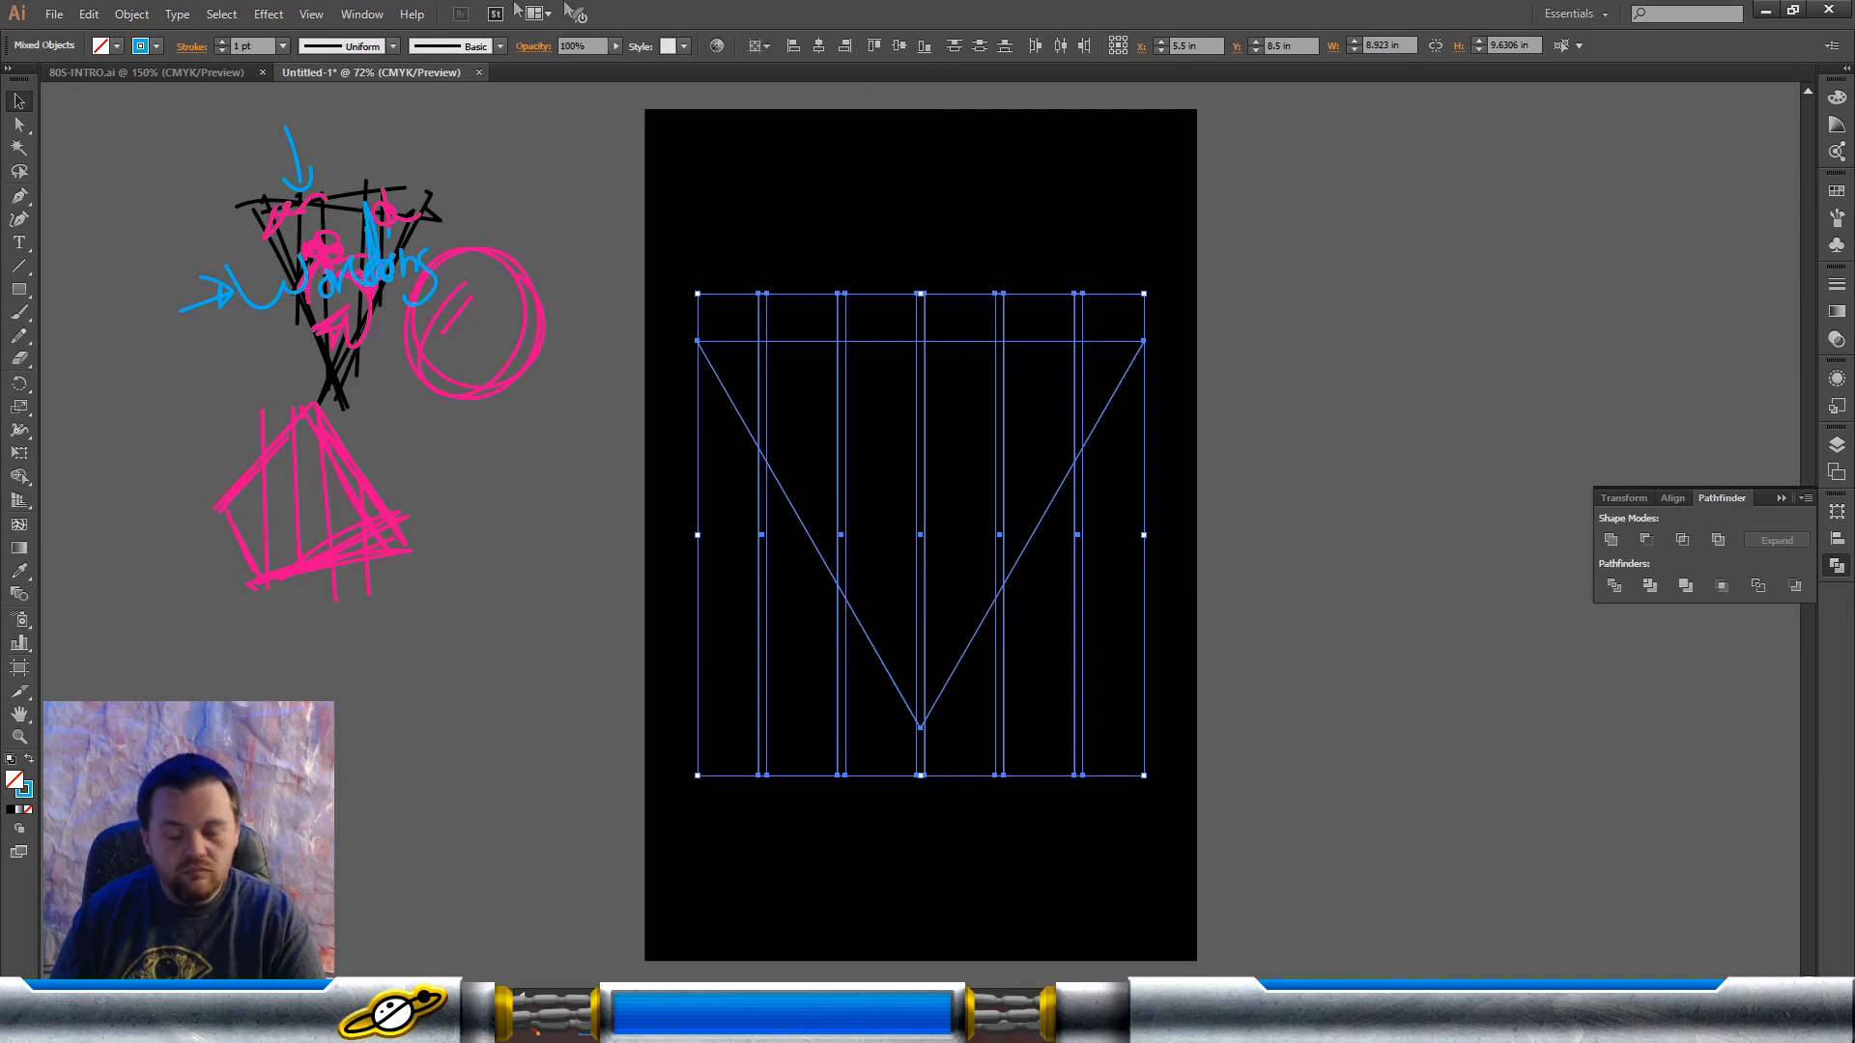
left_click(361, 13)
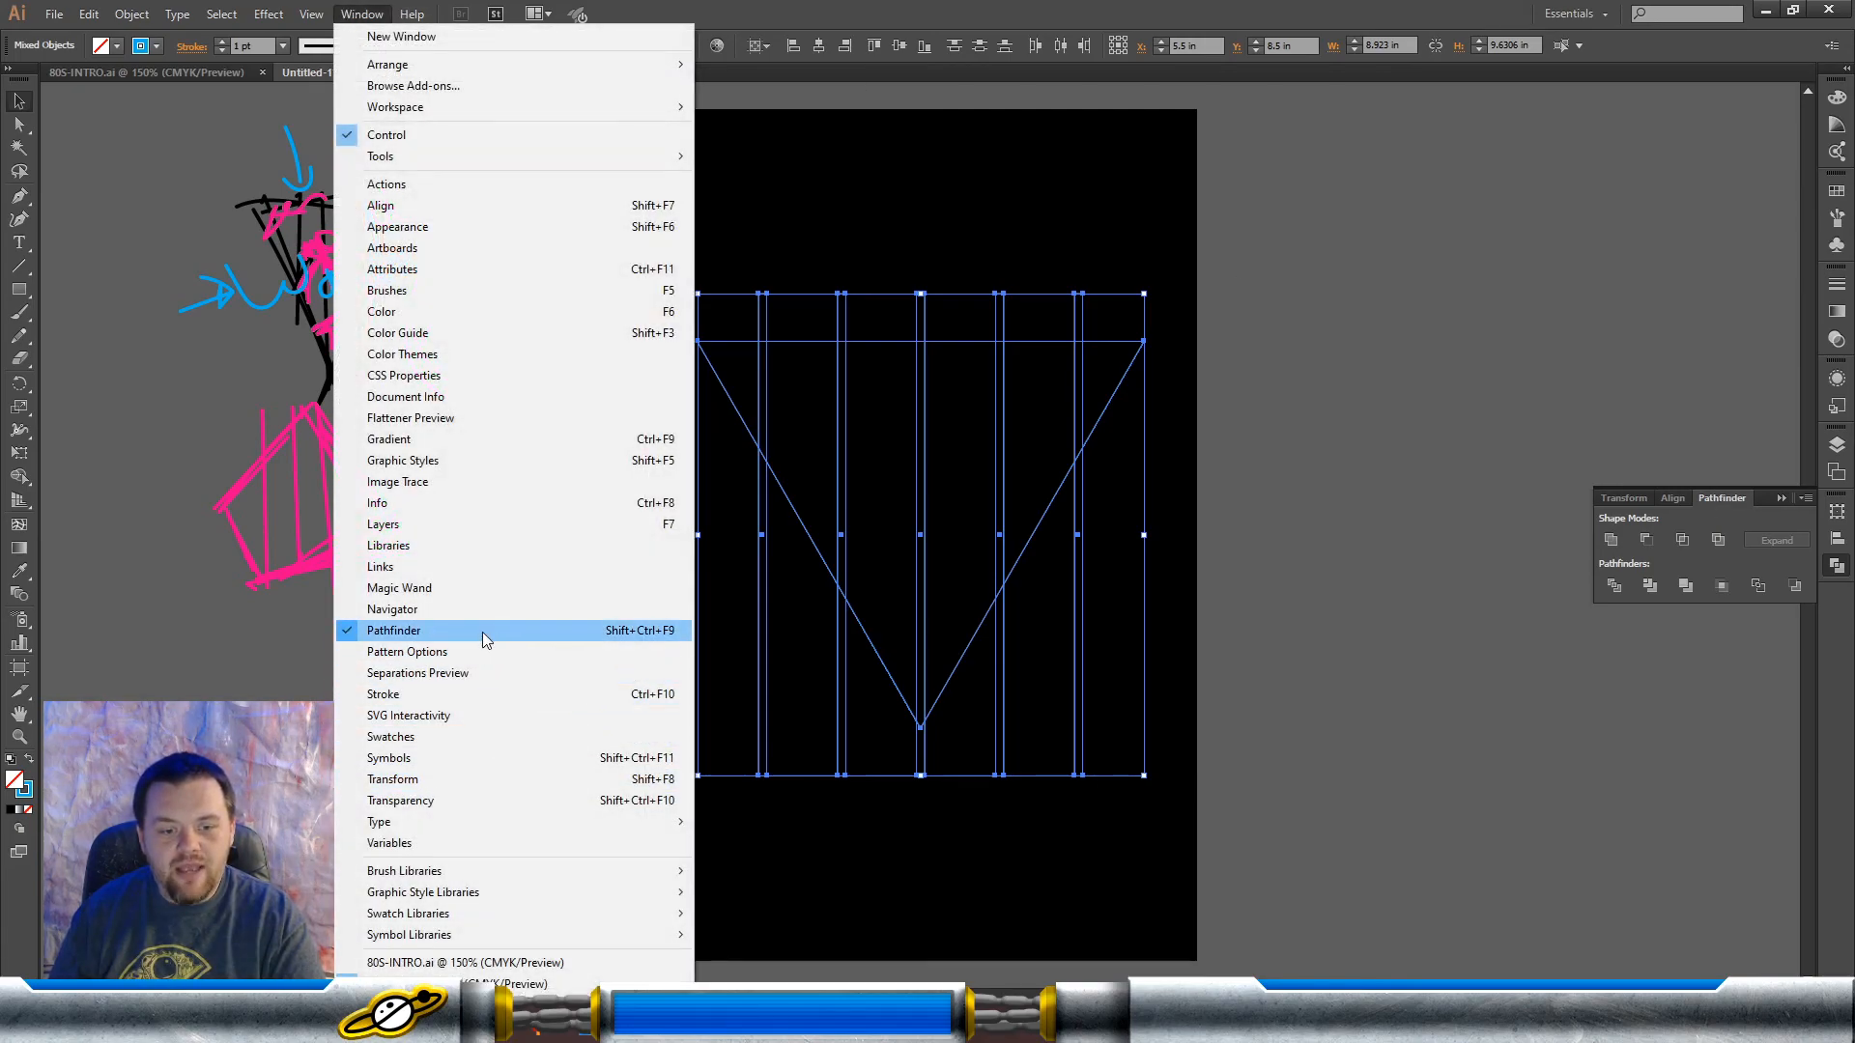
left_click(1791, 508)
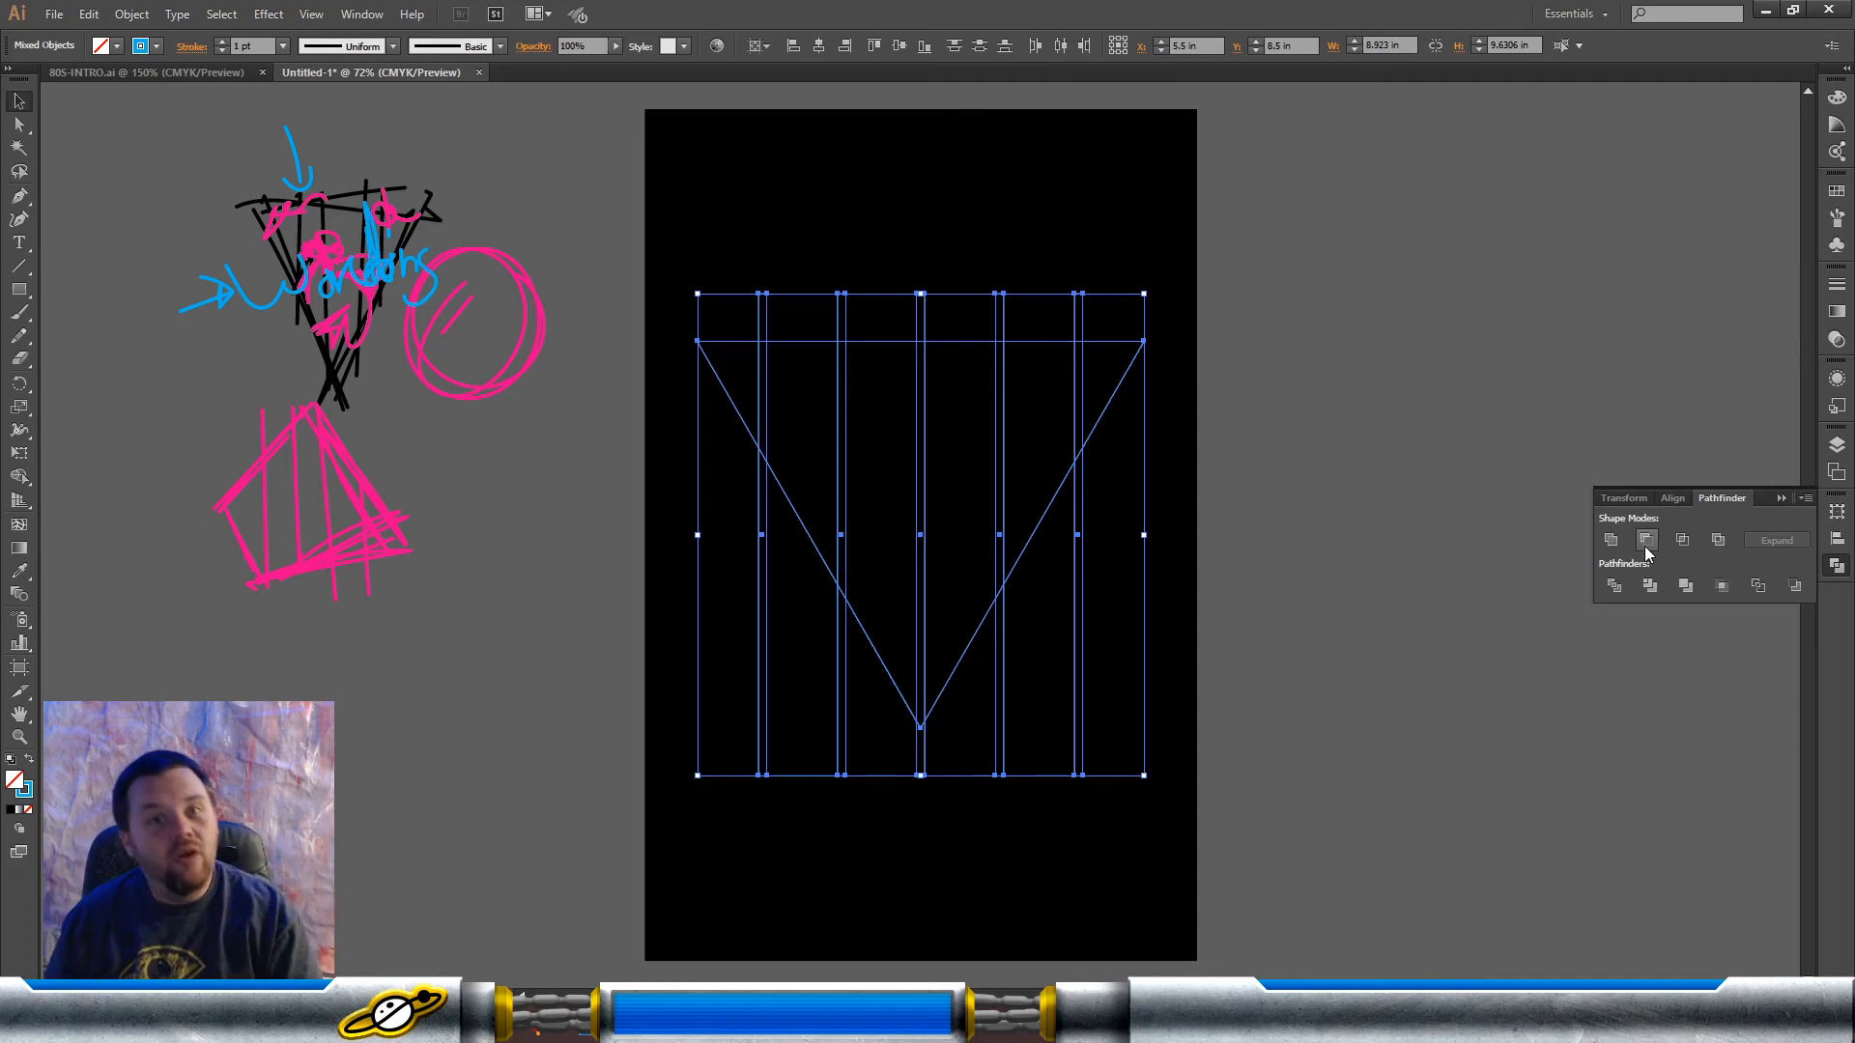
left_click(1645, 543)
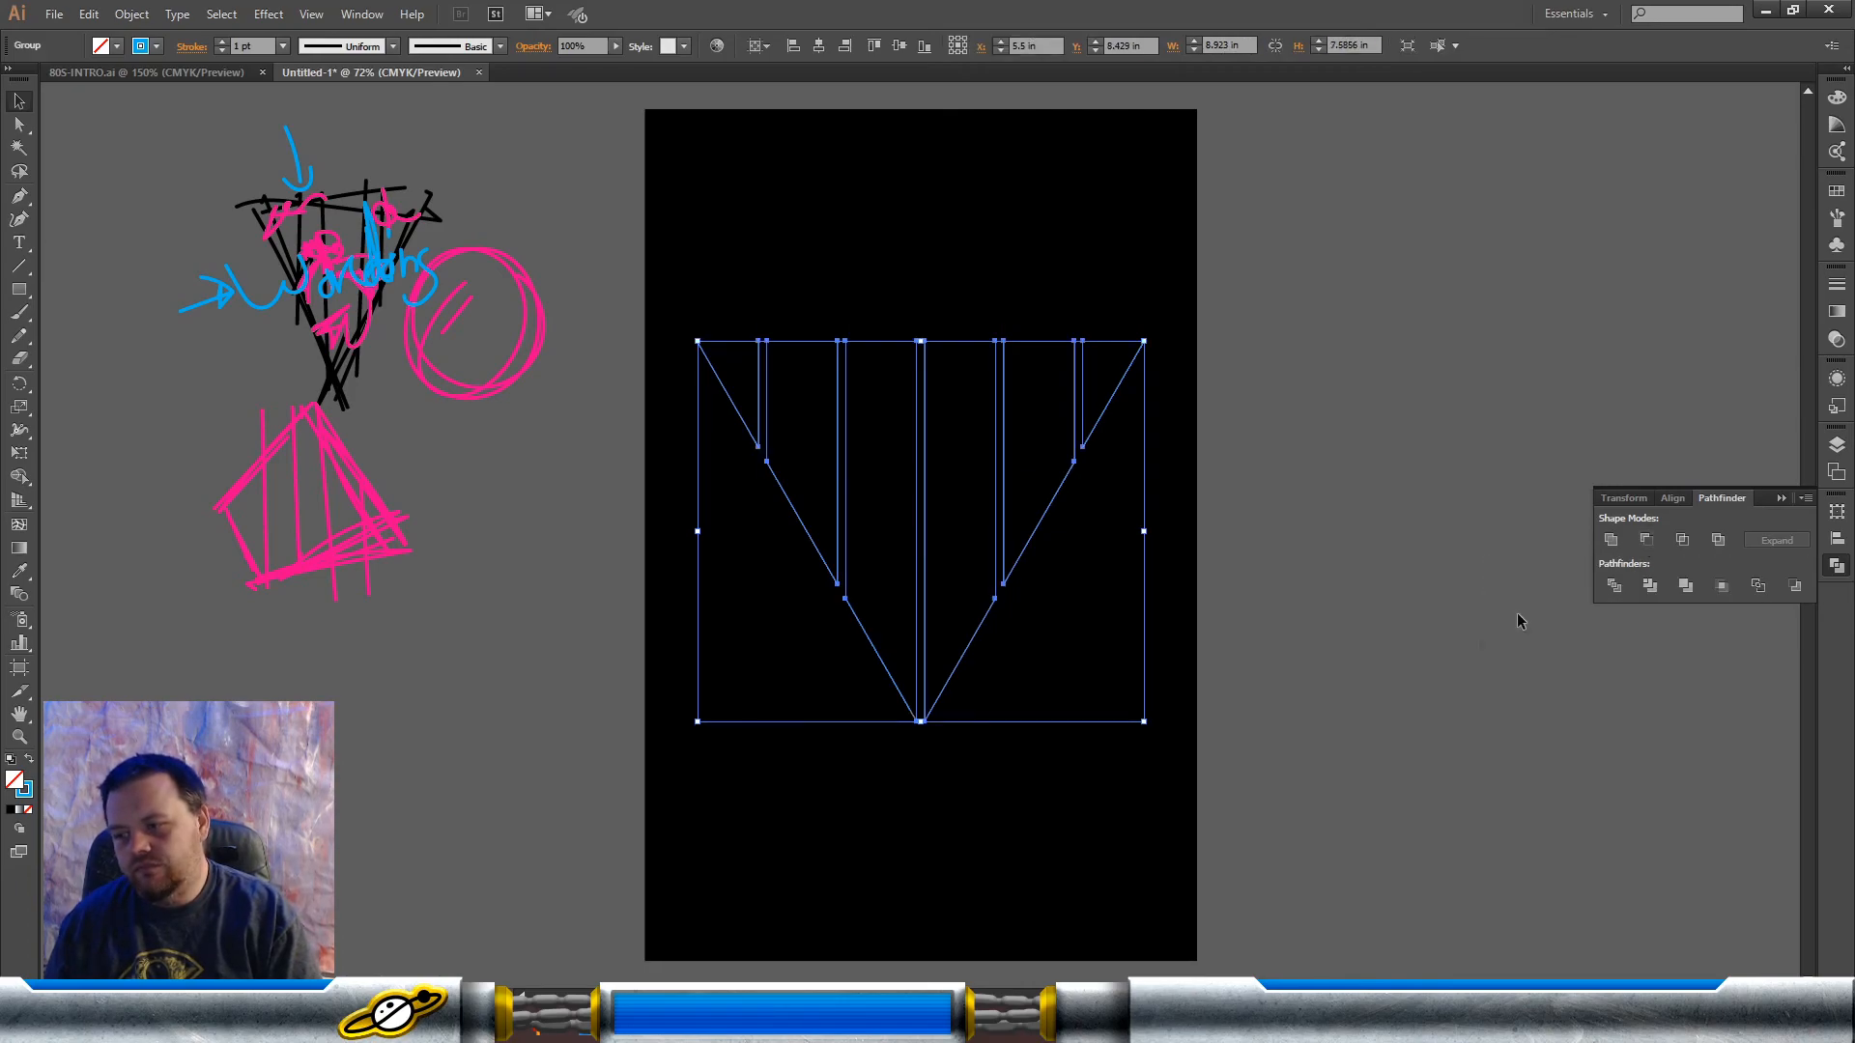
left_click(1359, 729)
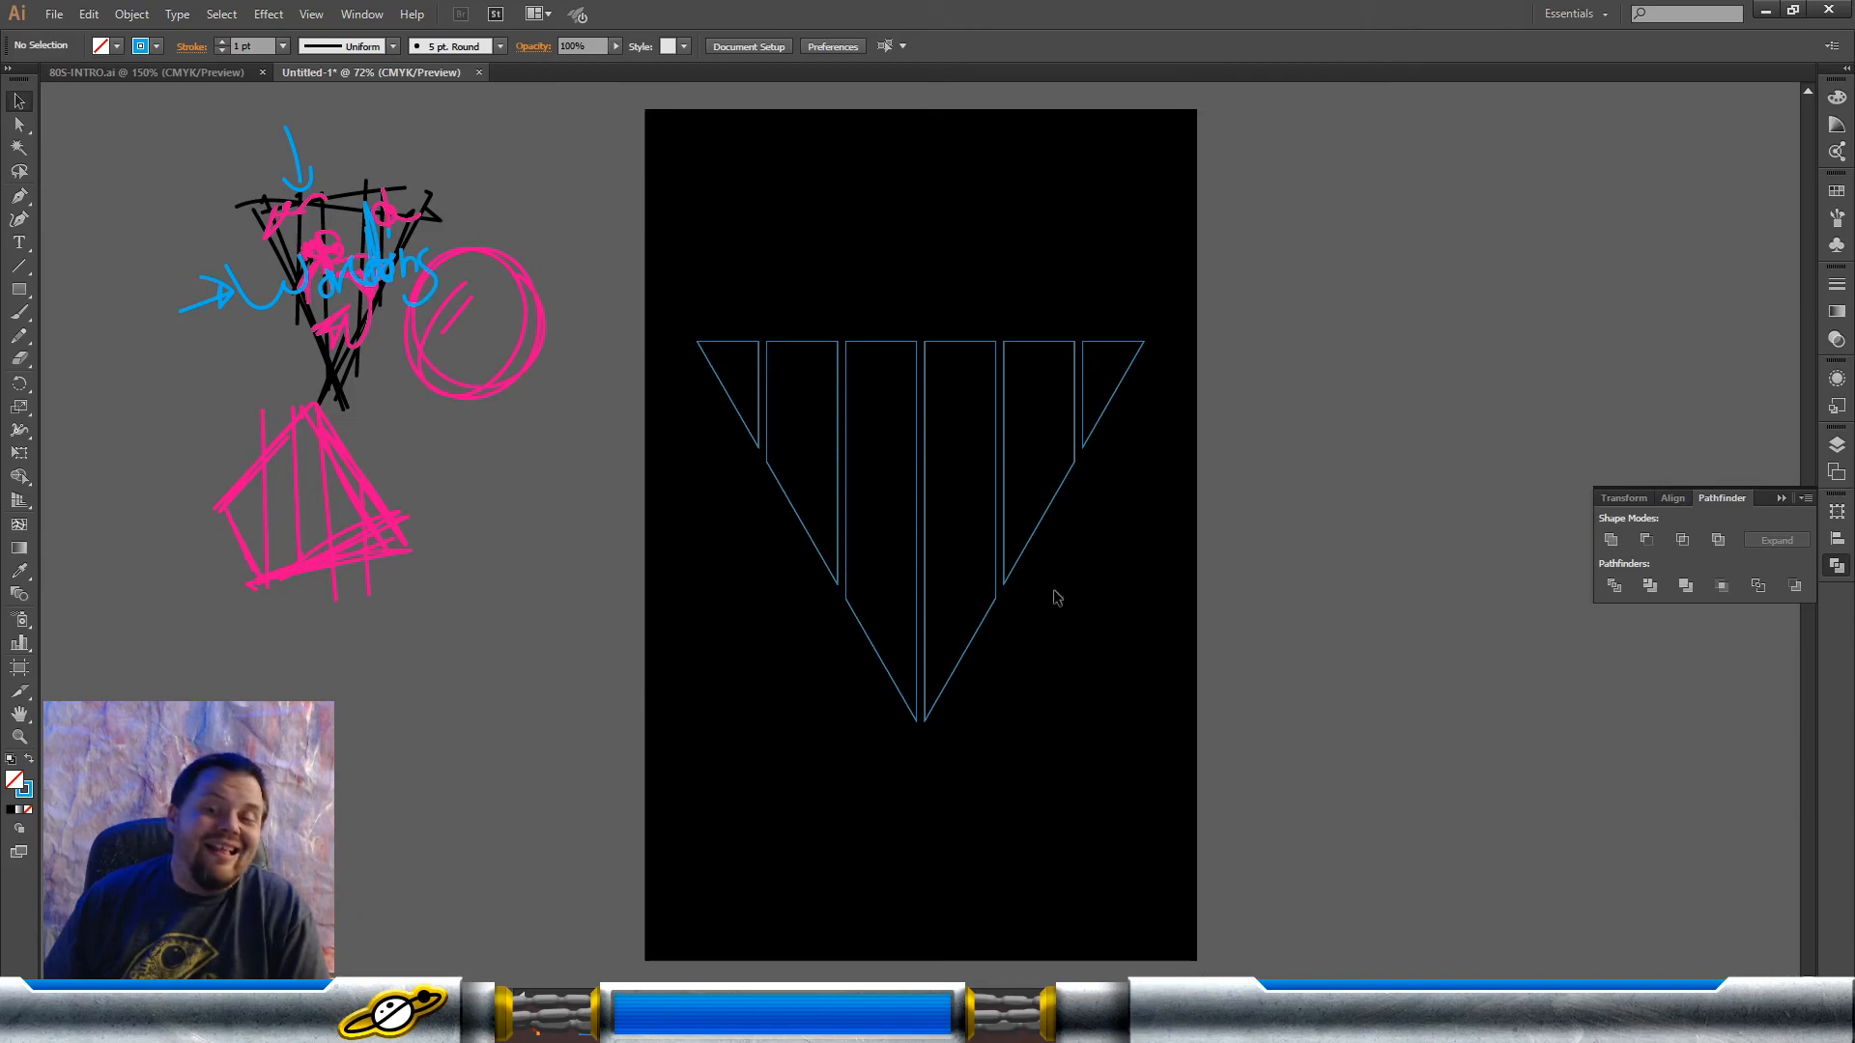
Step: Swap the fill and stroke of the divided triangle so it has a solid blue fill and no stroke, and deselect it
left_click(1034, 533)
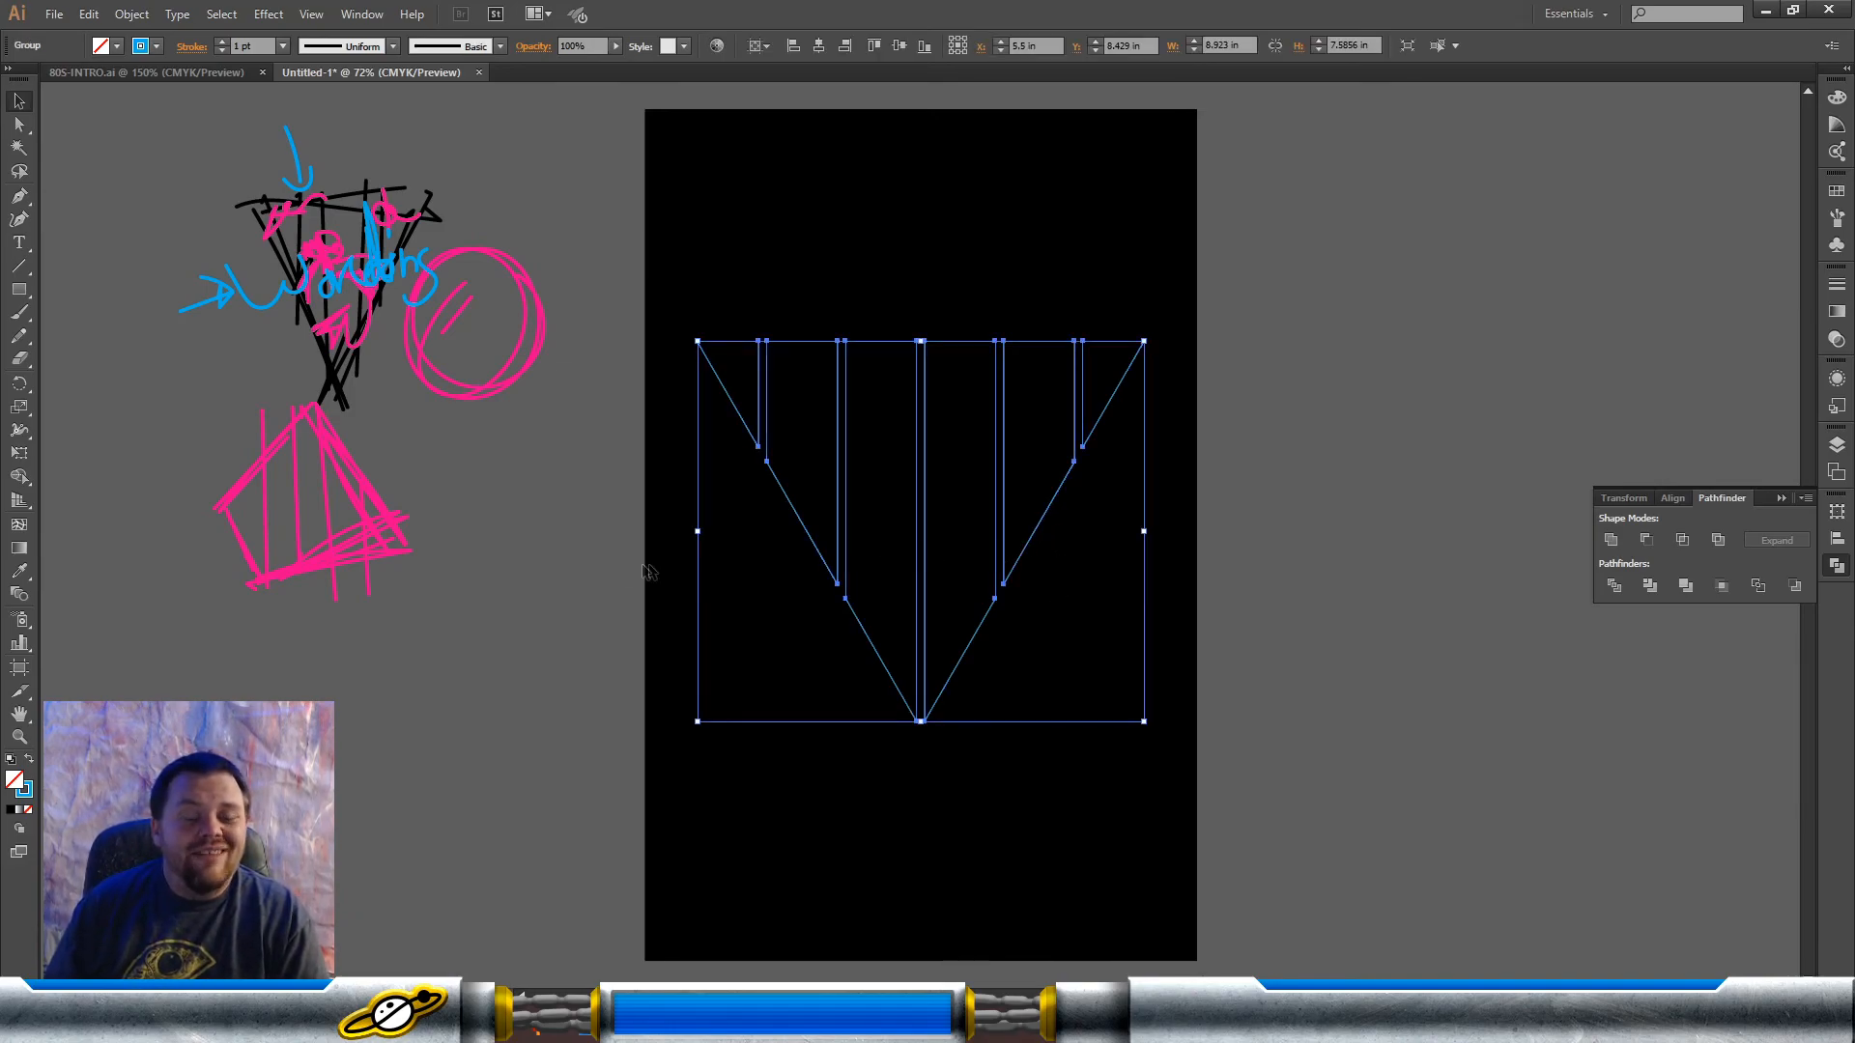
left_click(29, 765)
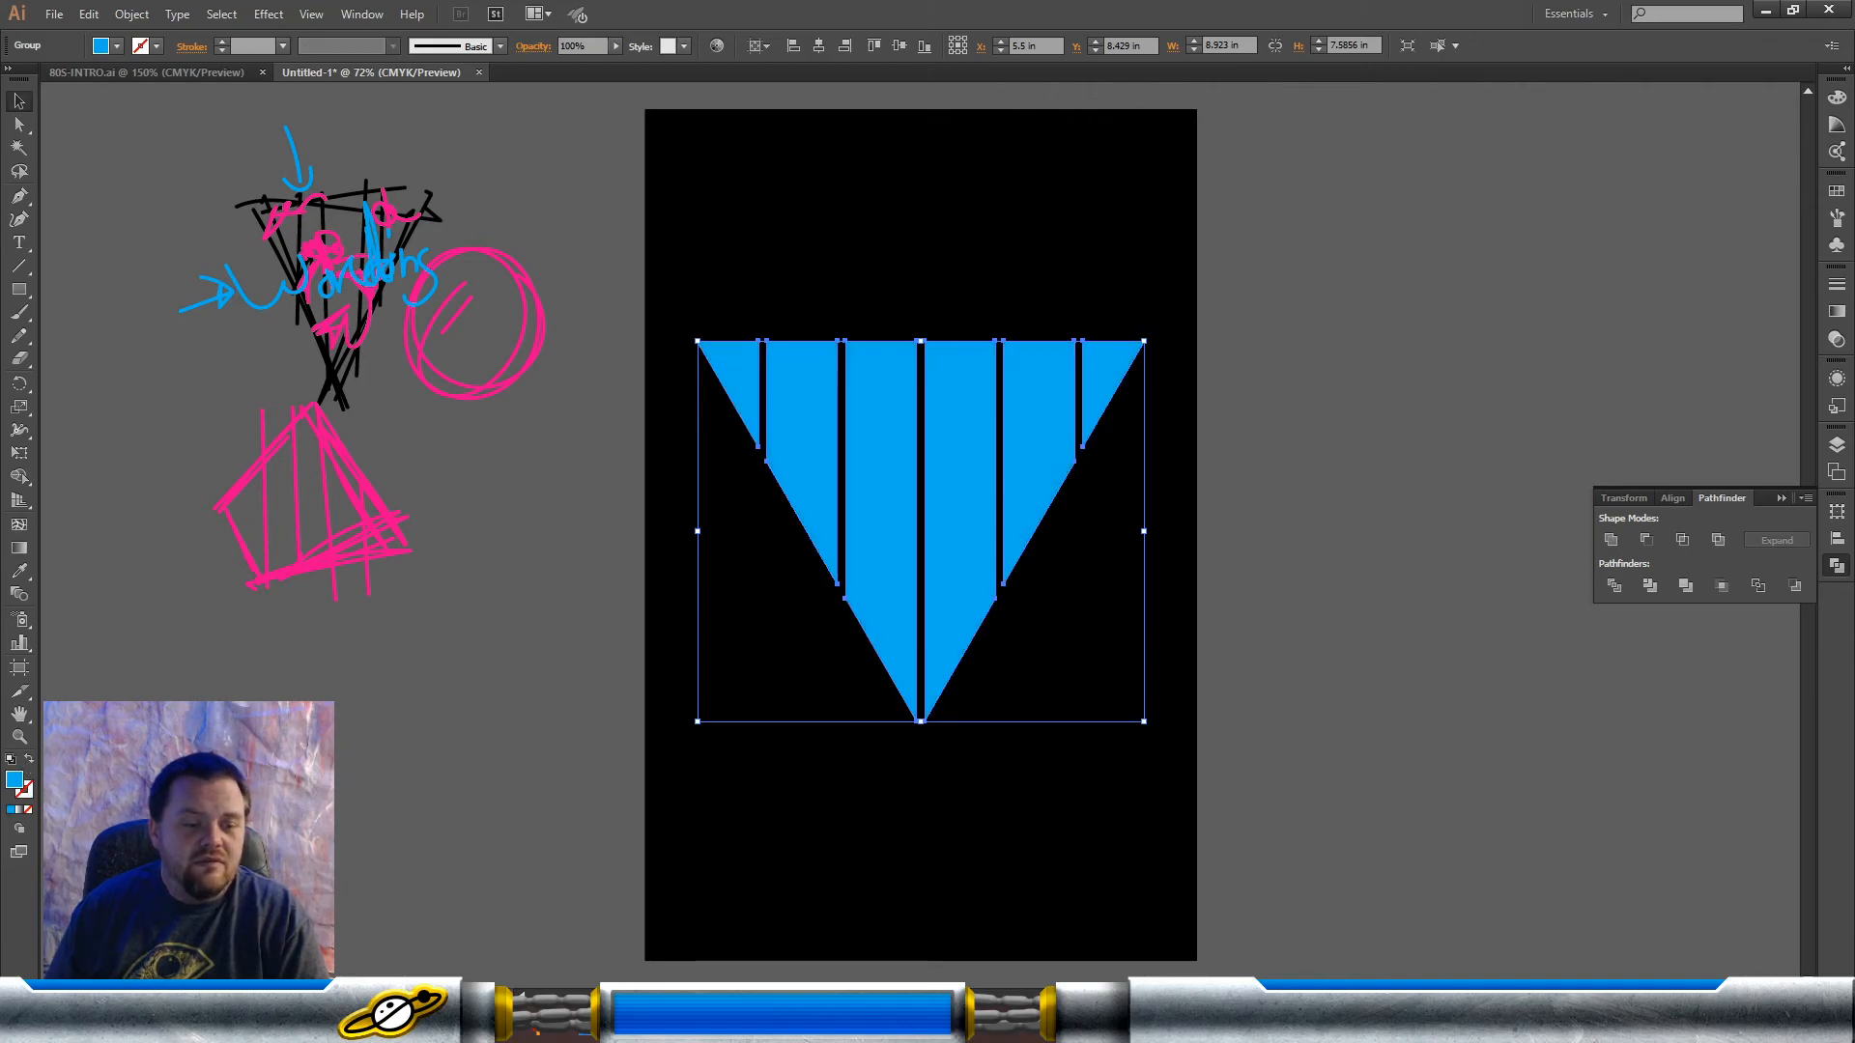
left_click(768, 657)
left_click(878, 503)
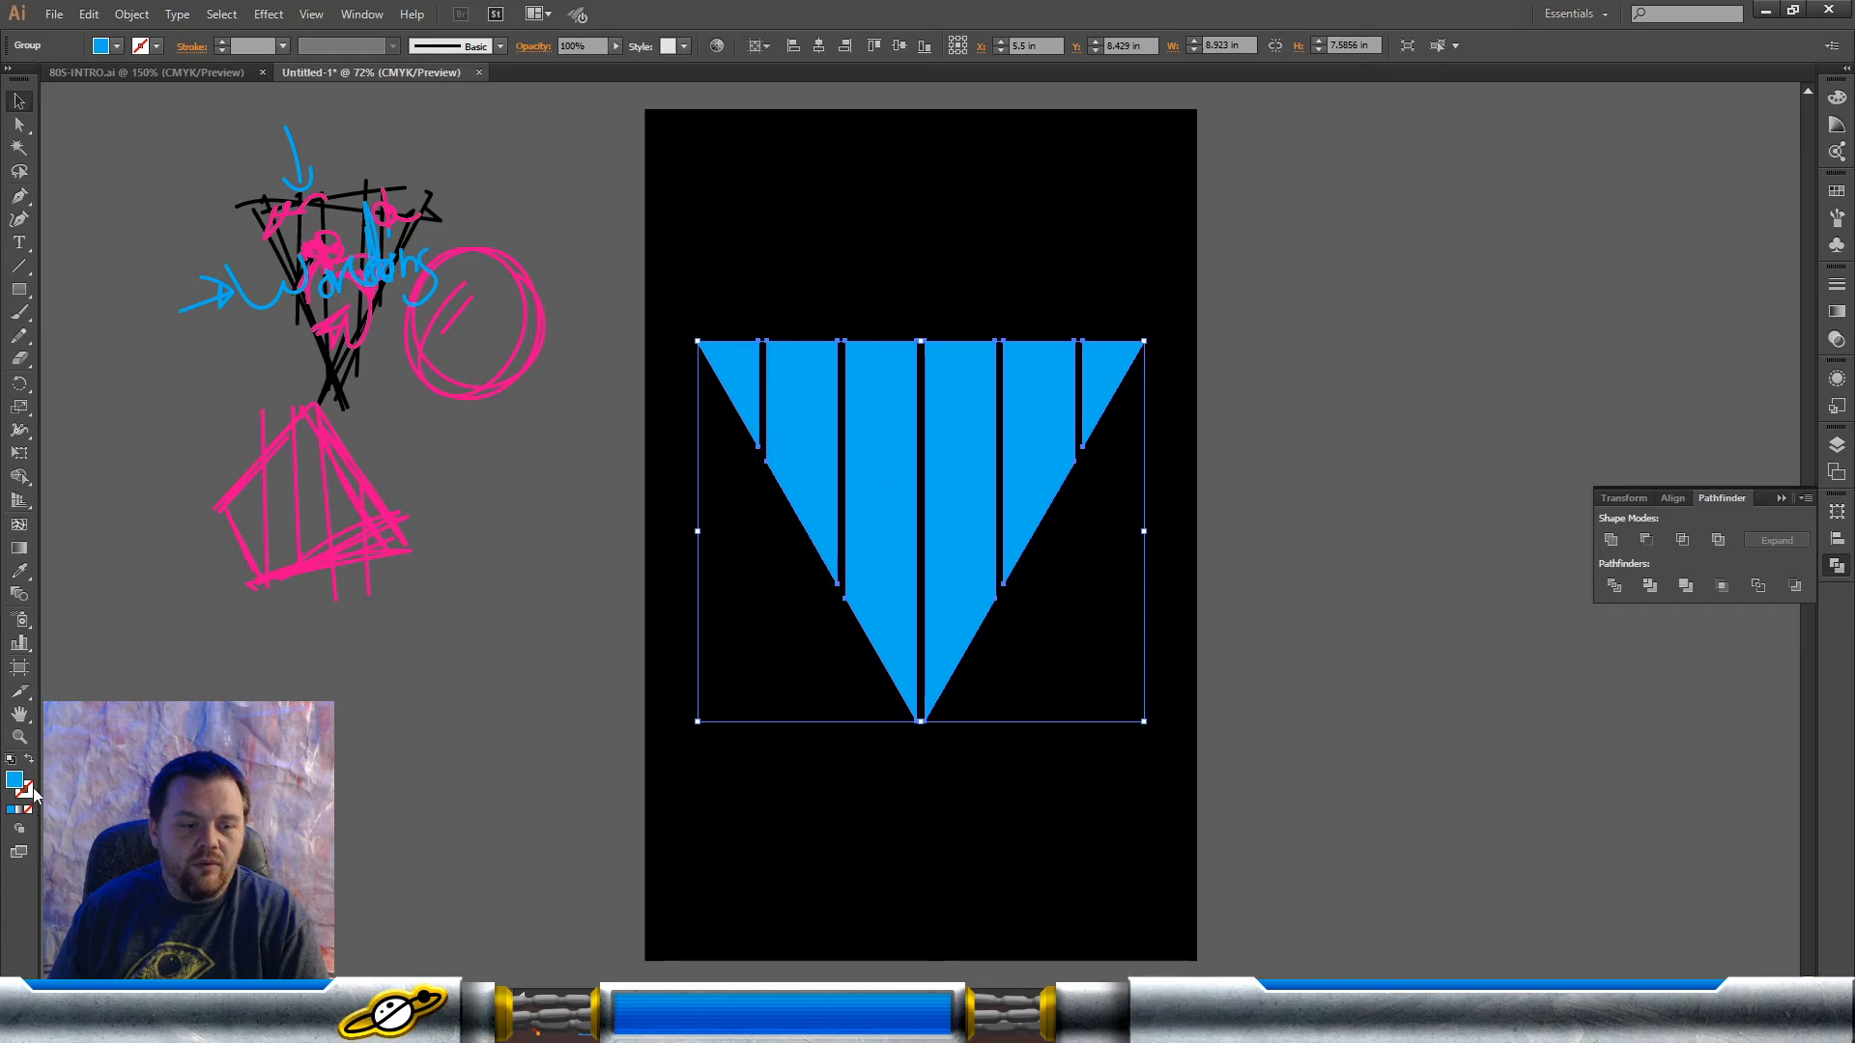
left_click(1517, 531)
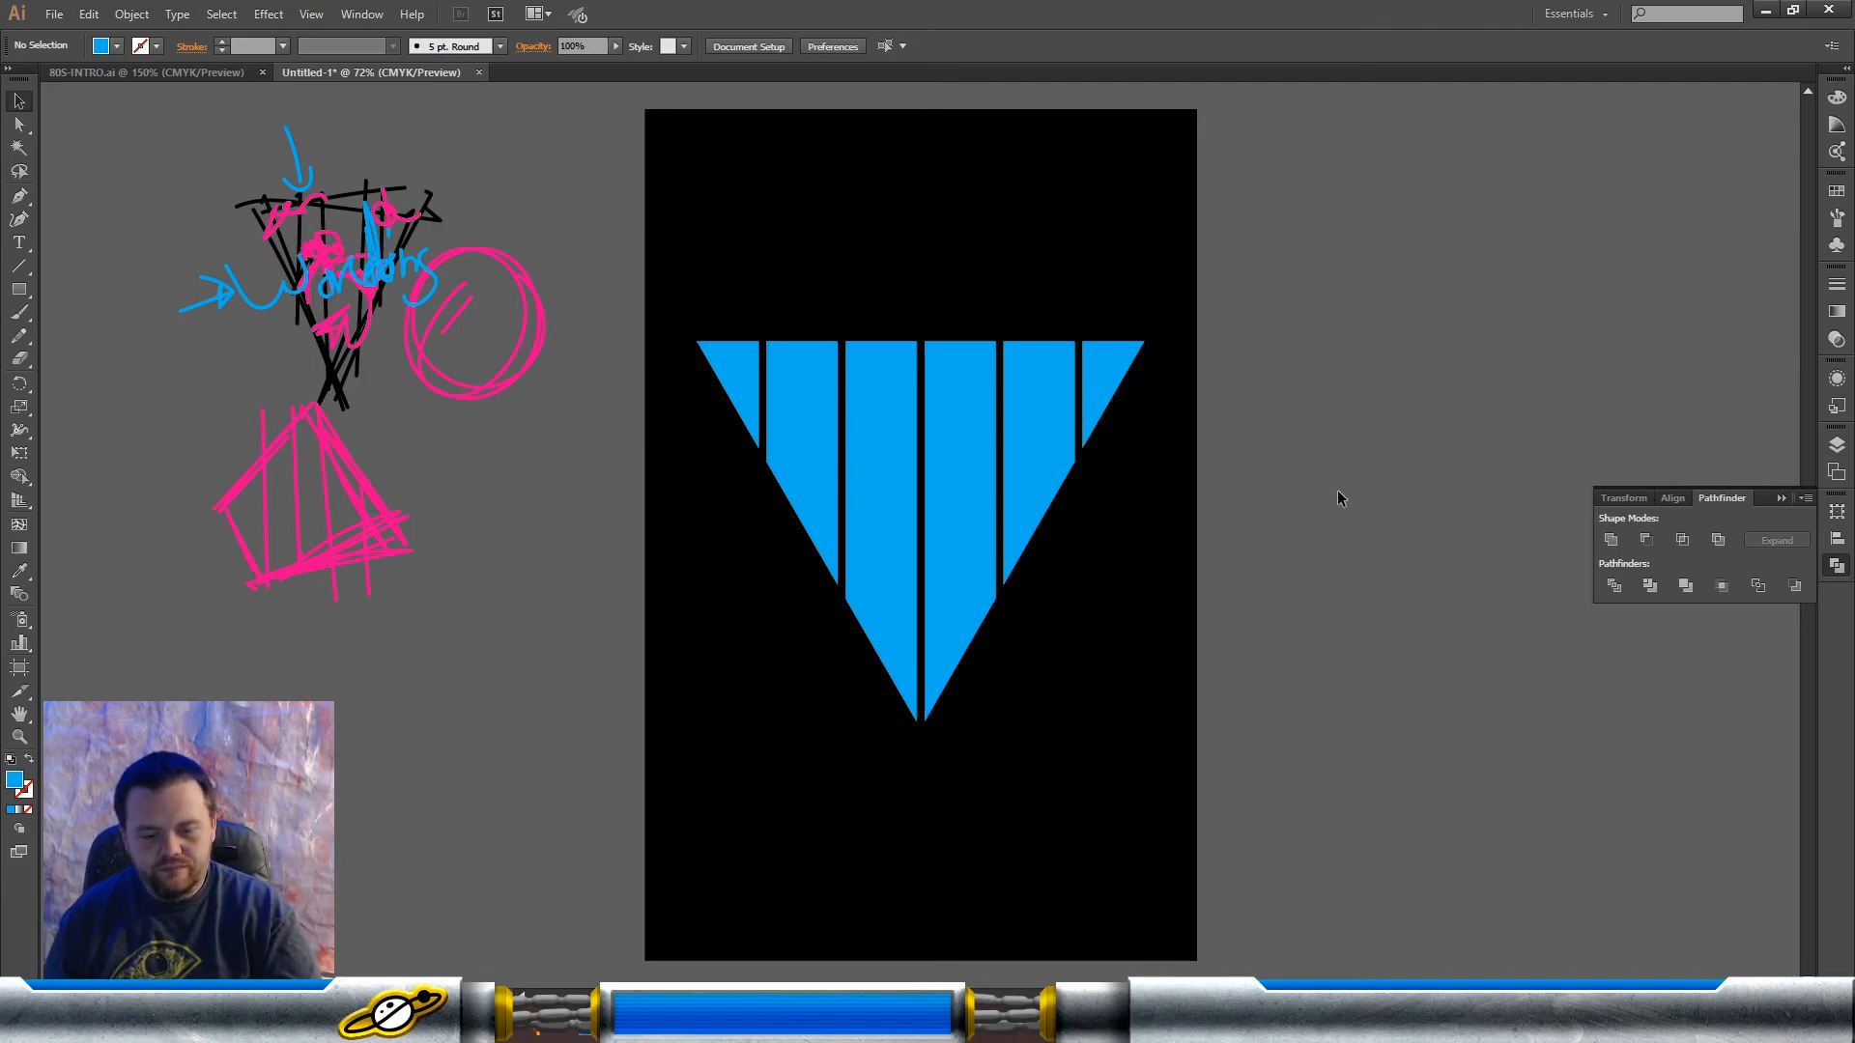
Step: Switch to the palm tree photo in Photoshop, viewing the Unsplash palm trees search page in the browser on the way
mouse_move(404, 1026)
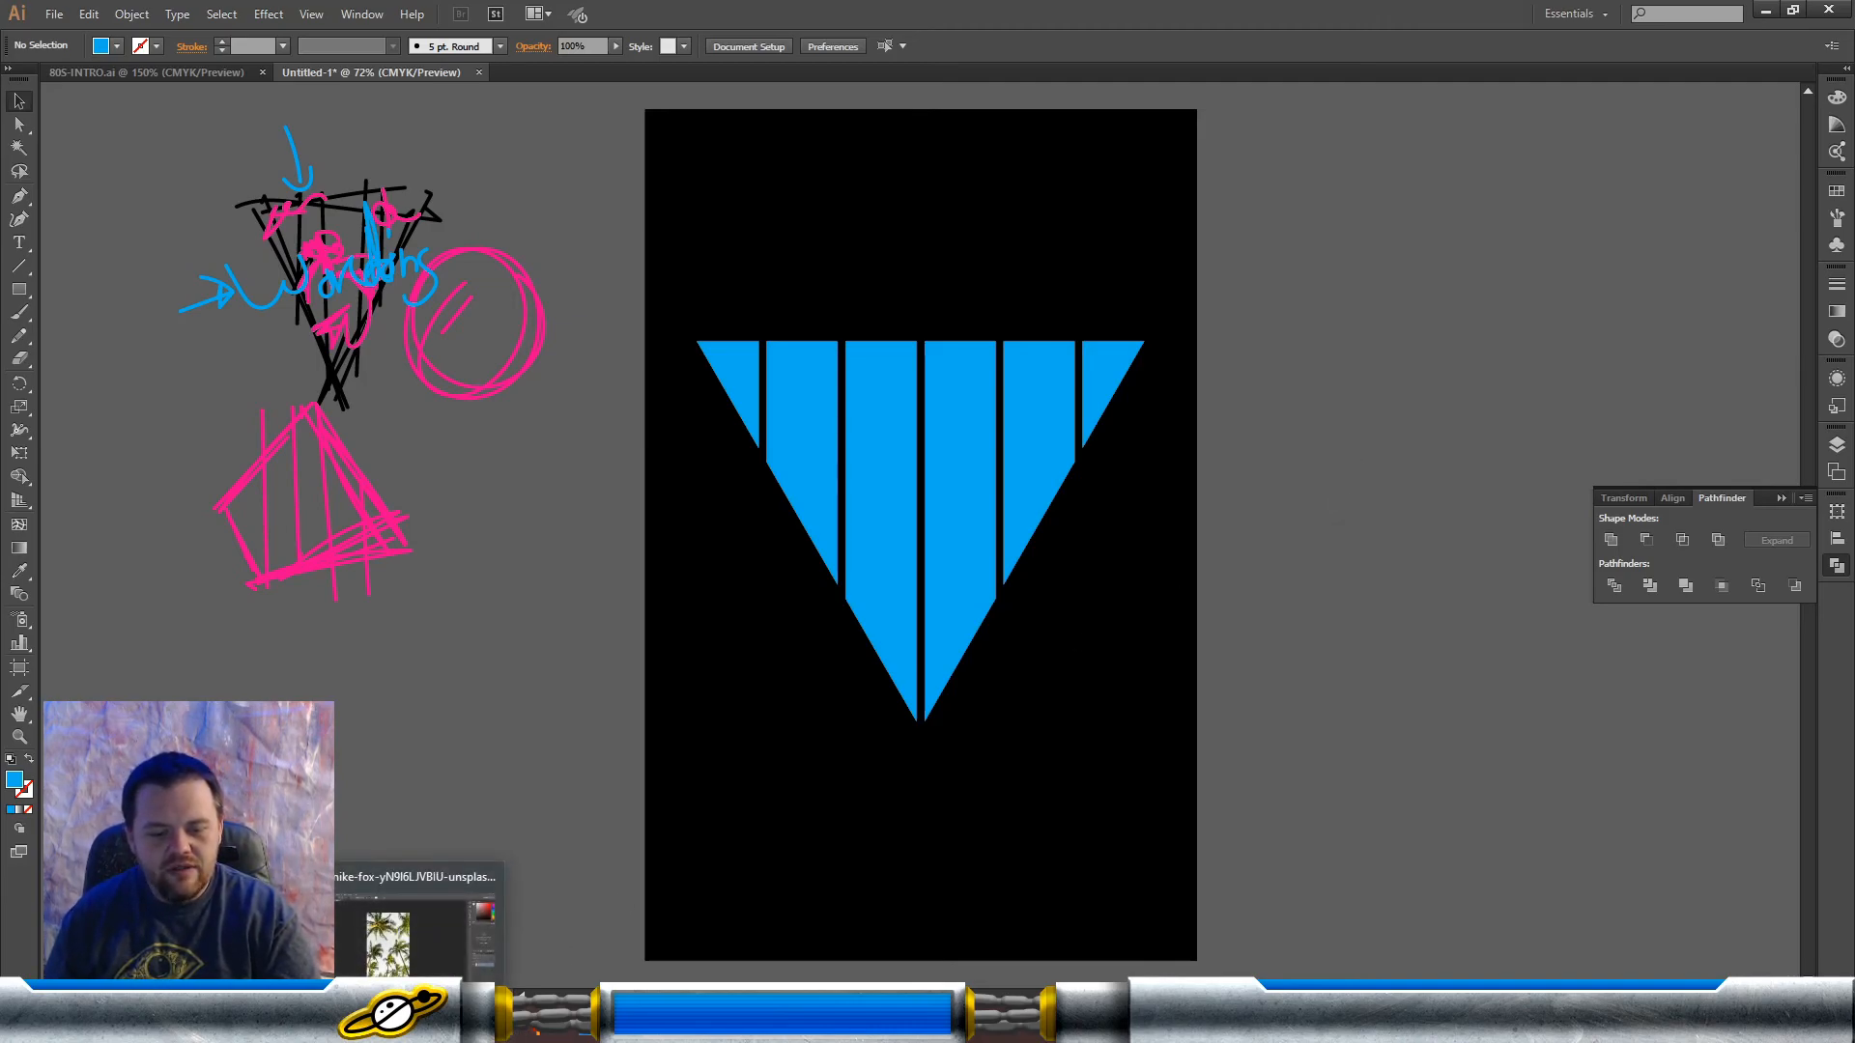
left_click(477, 949)
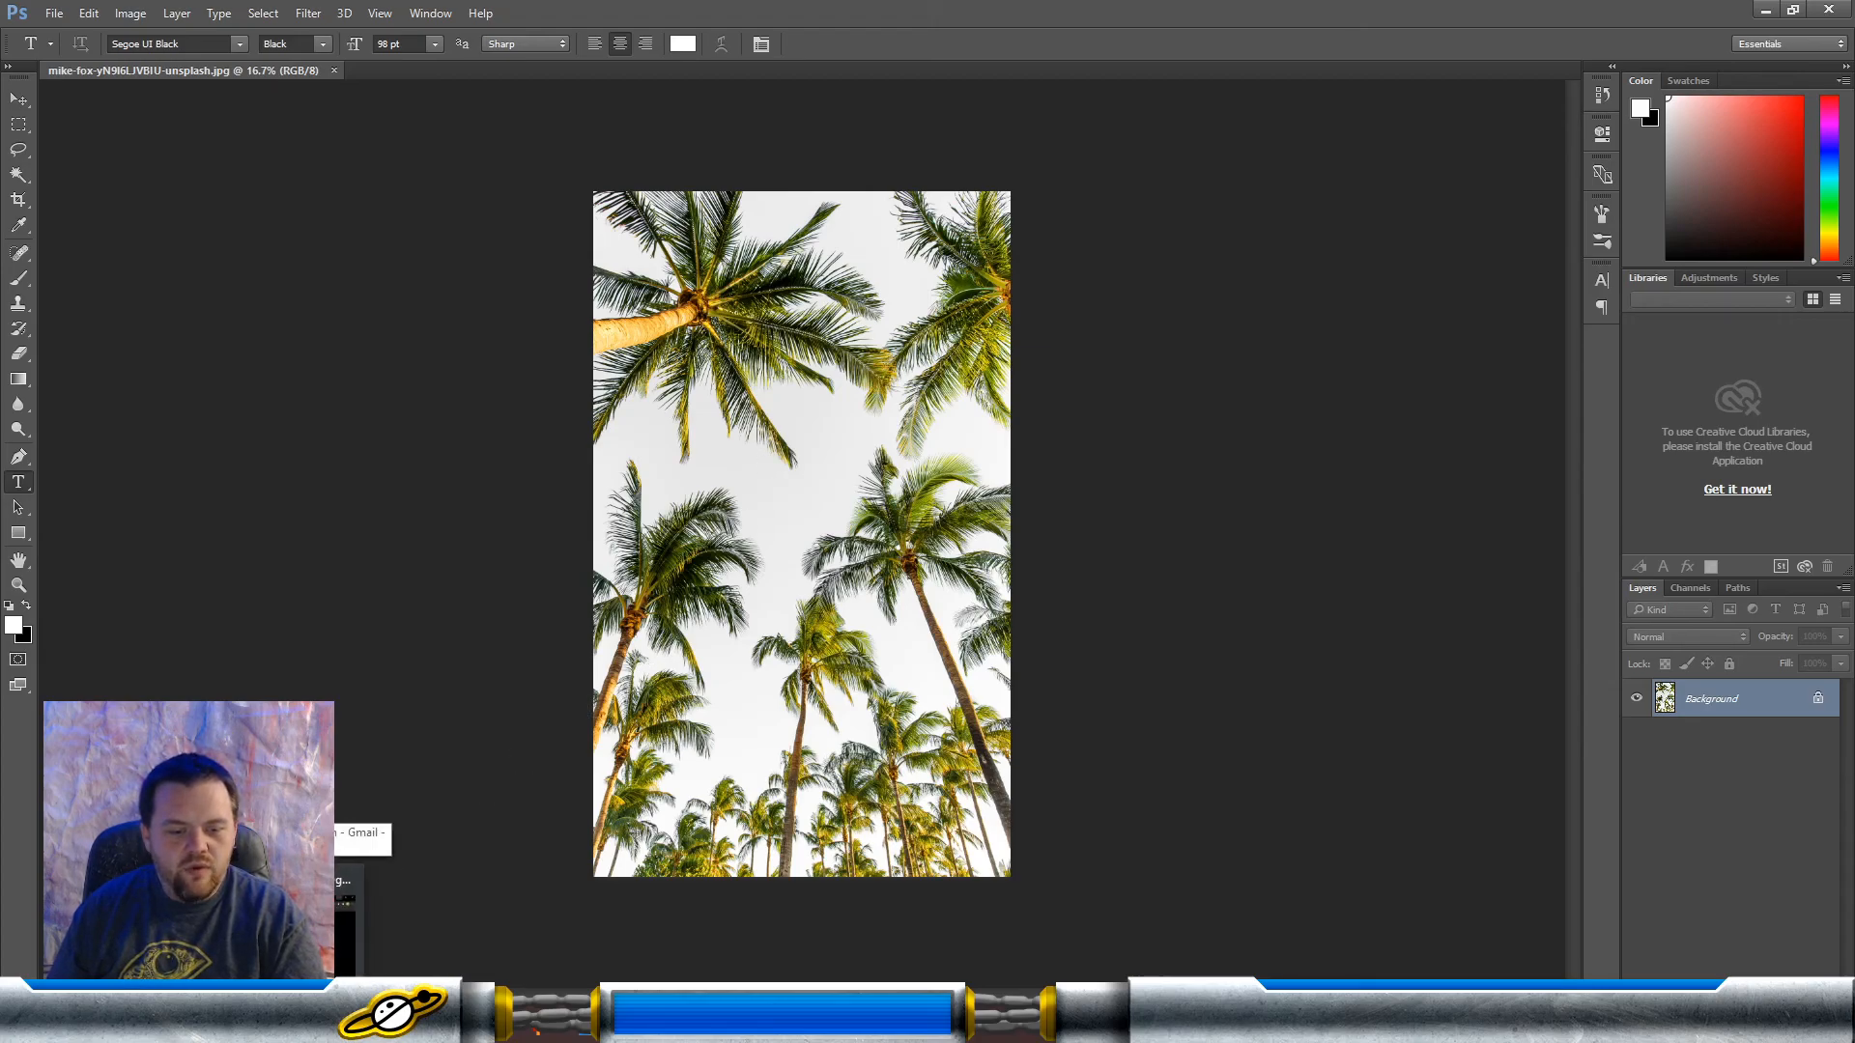
left_click(247, 1019)
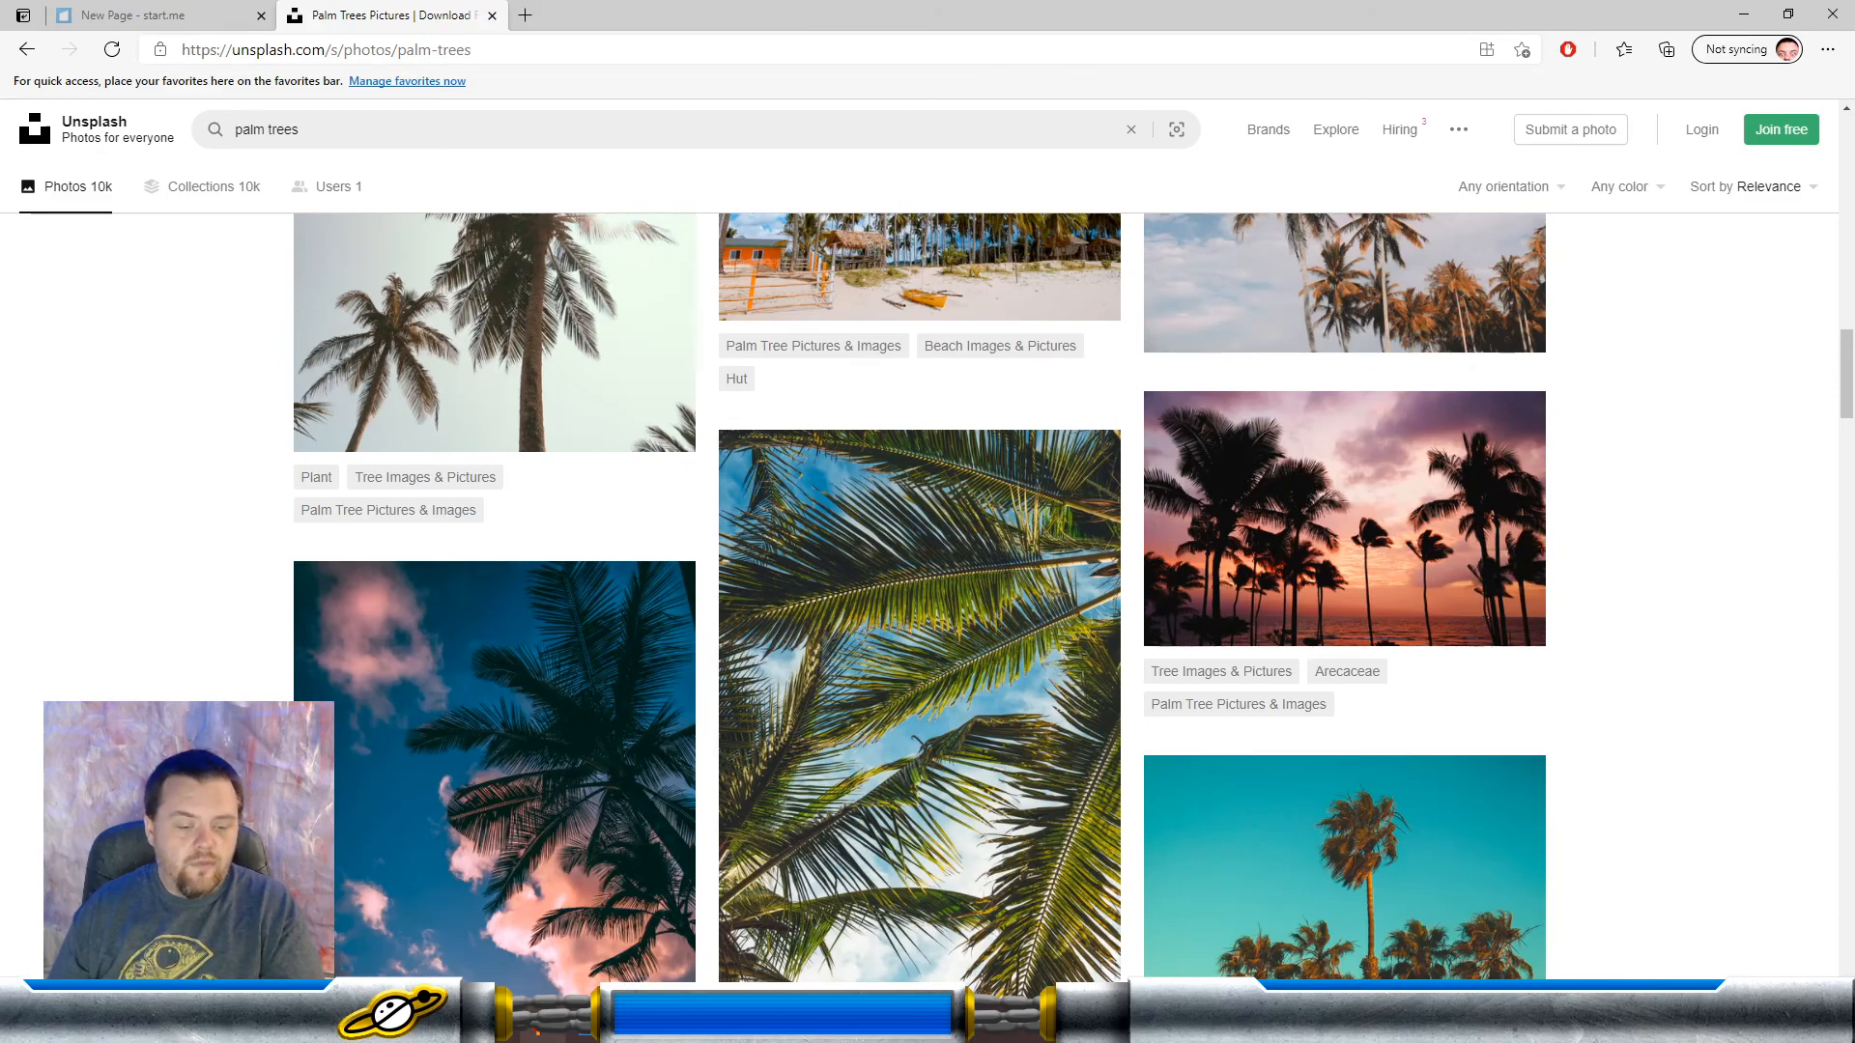
mouse_move(401, 1024)
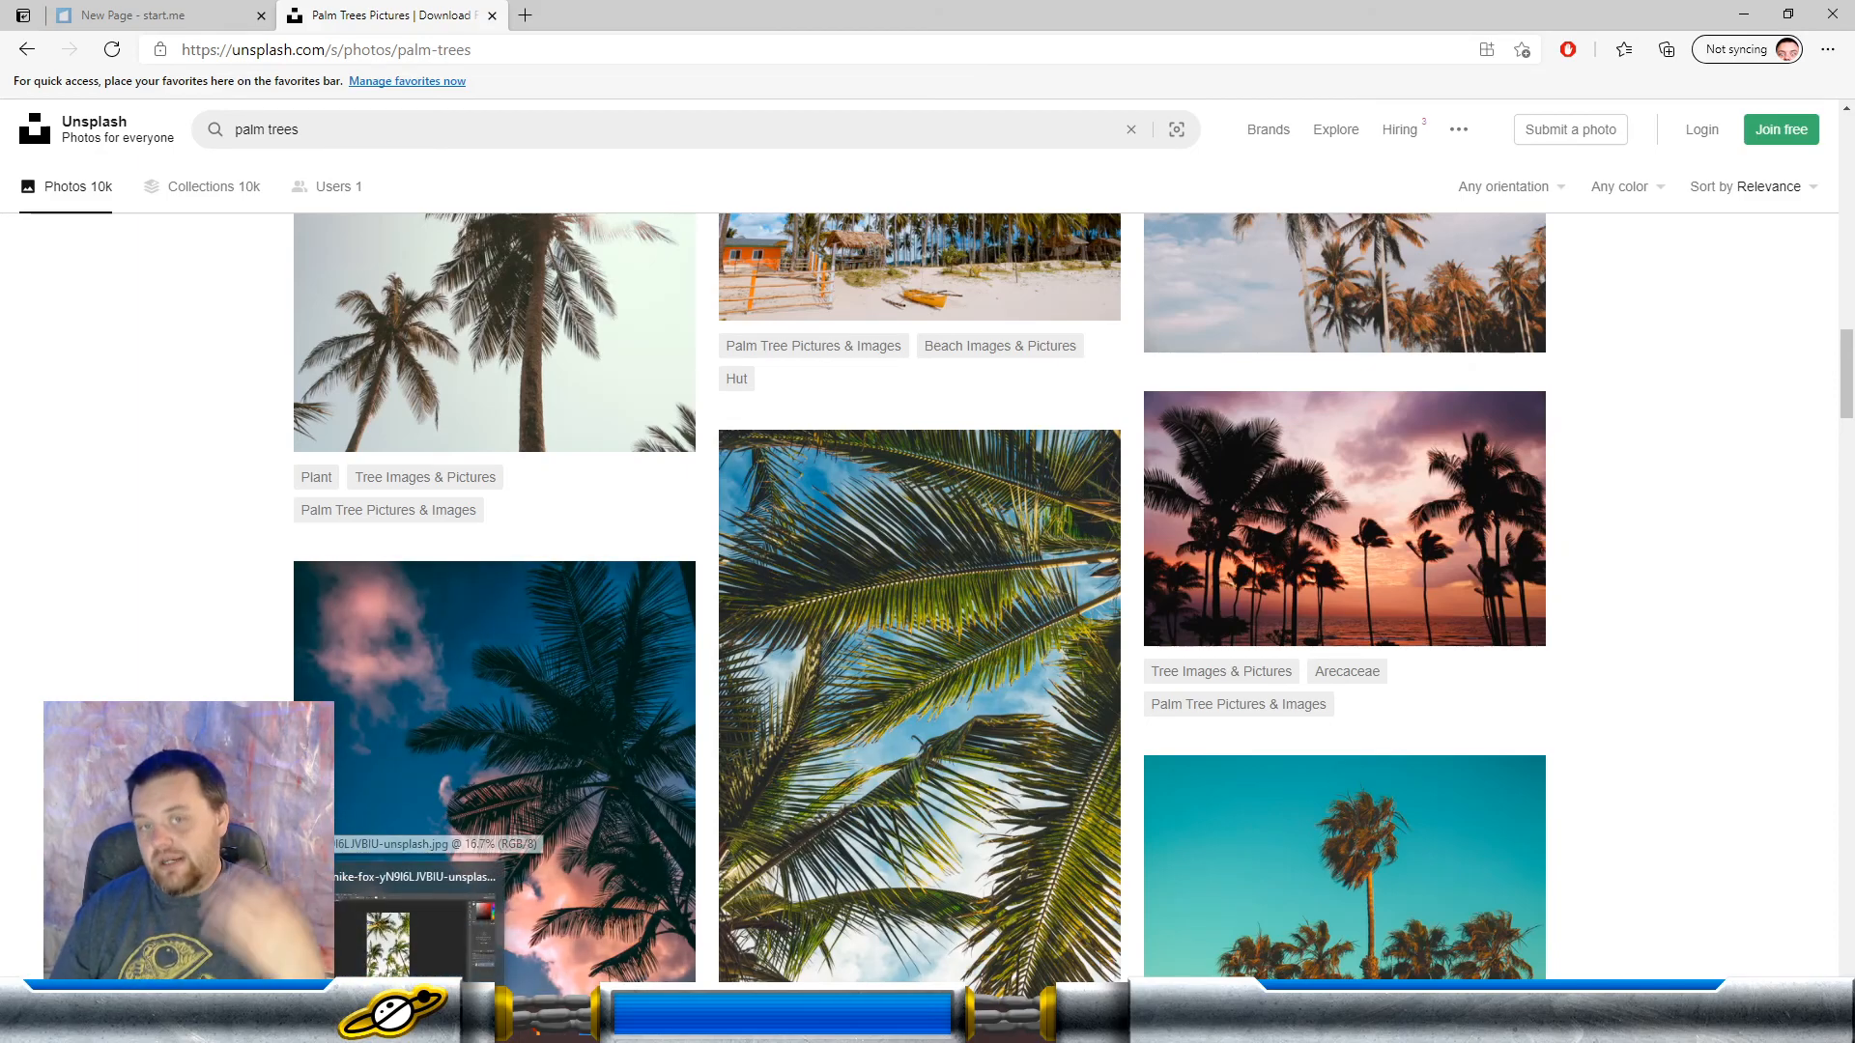
left_click(416, 927)
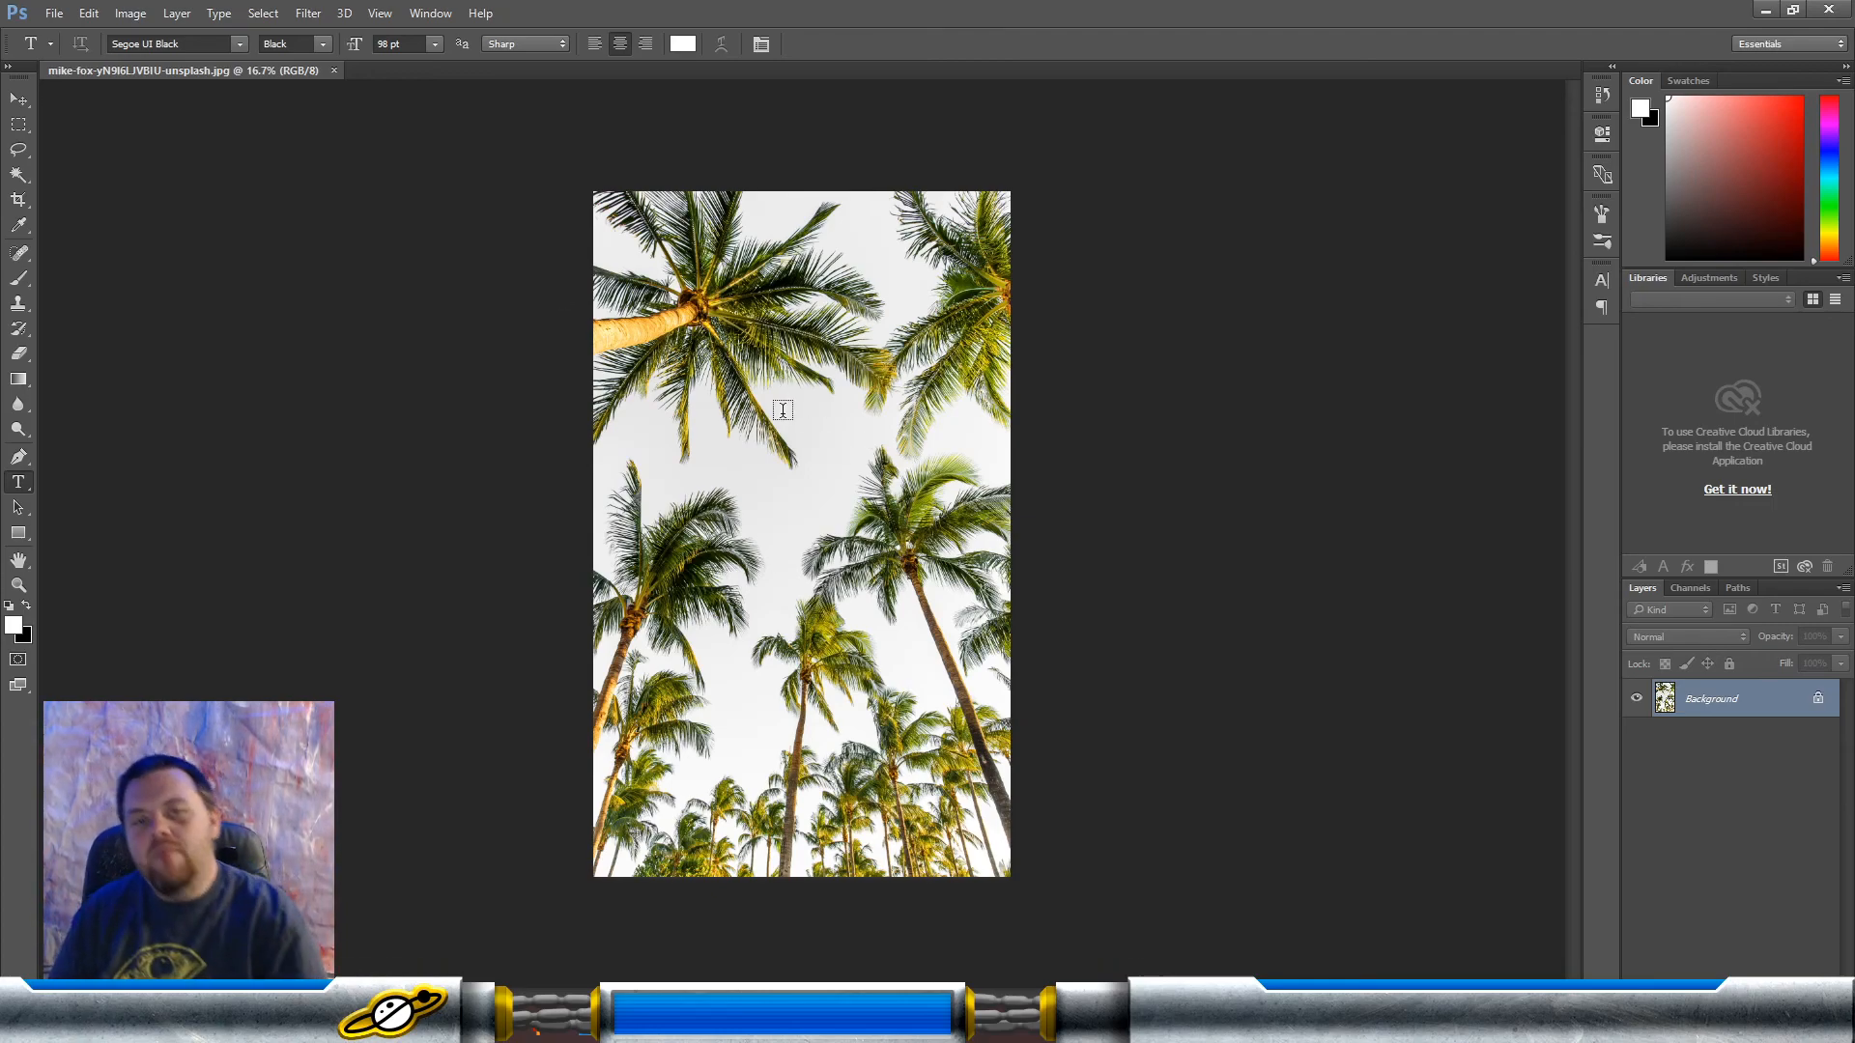
Step: Apply Levels to the palm tree photo with a black input of 199 and a lowered white input that turns the sky white
left_click(18, 100)
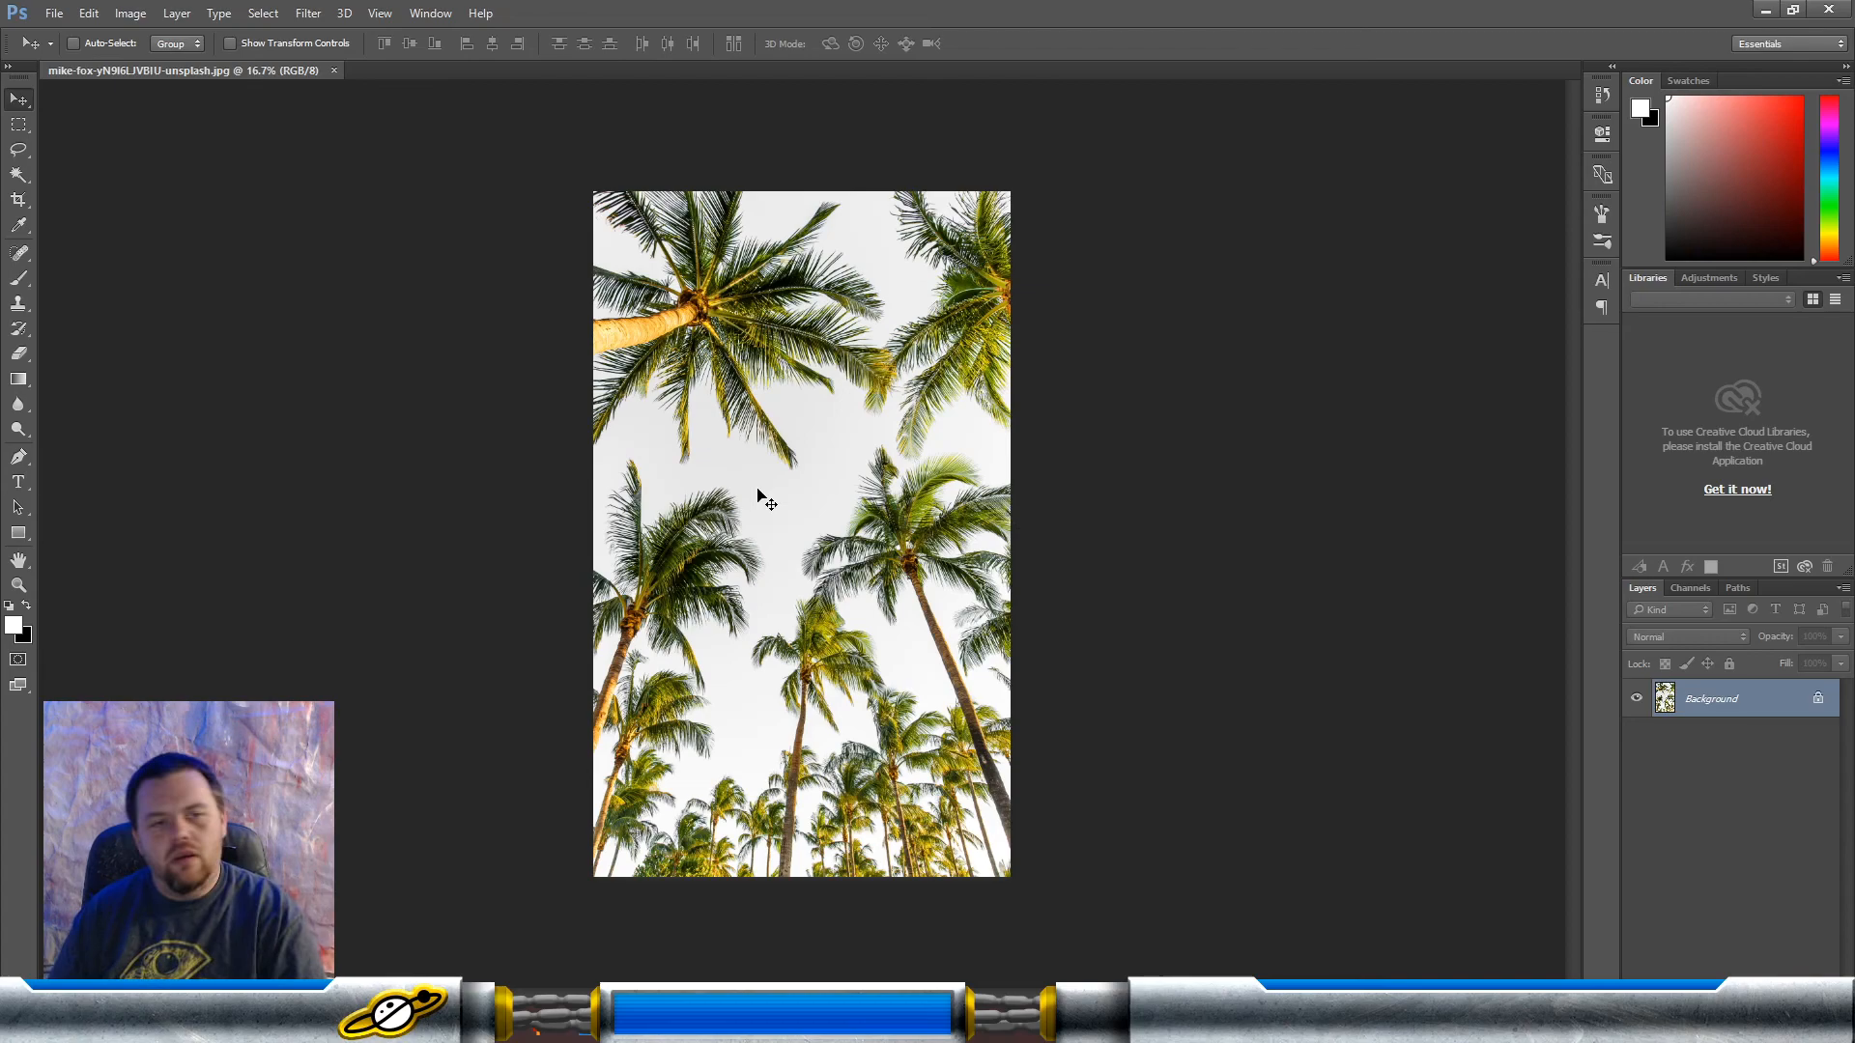
left_click(125, 13)
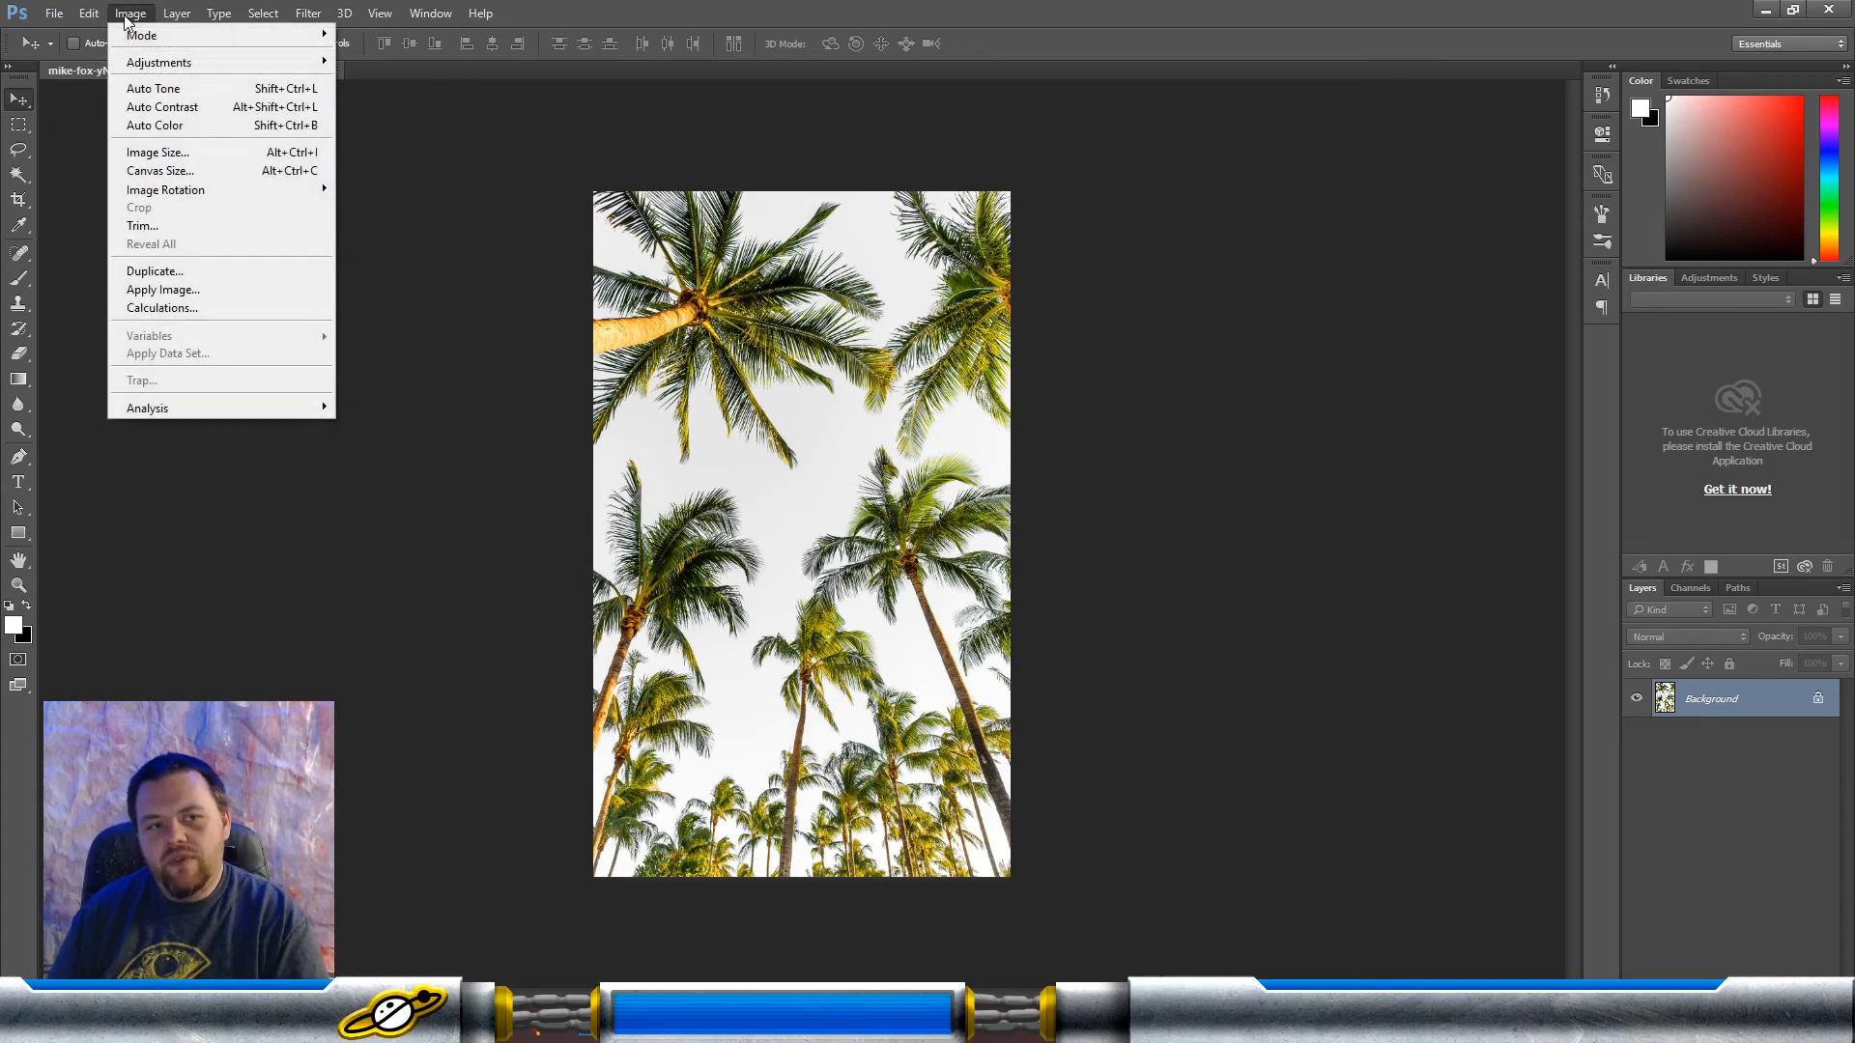
mouse_move(153, 70)
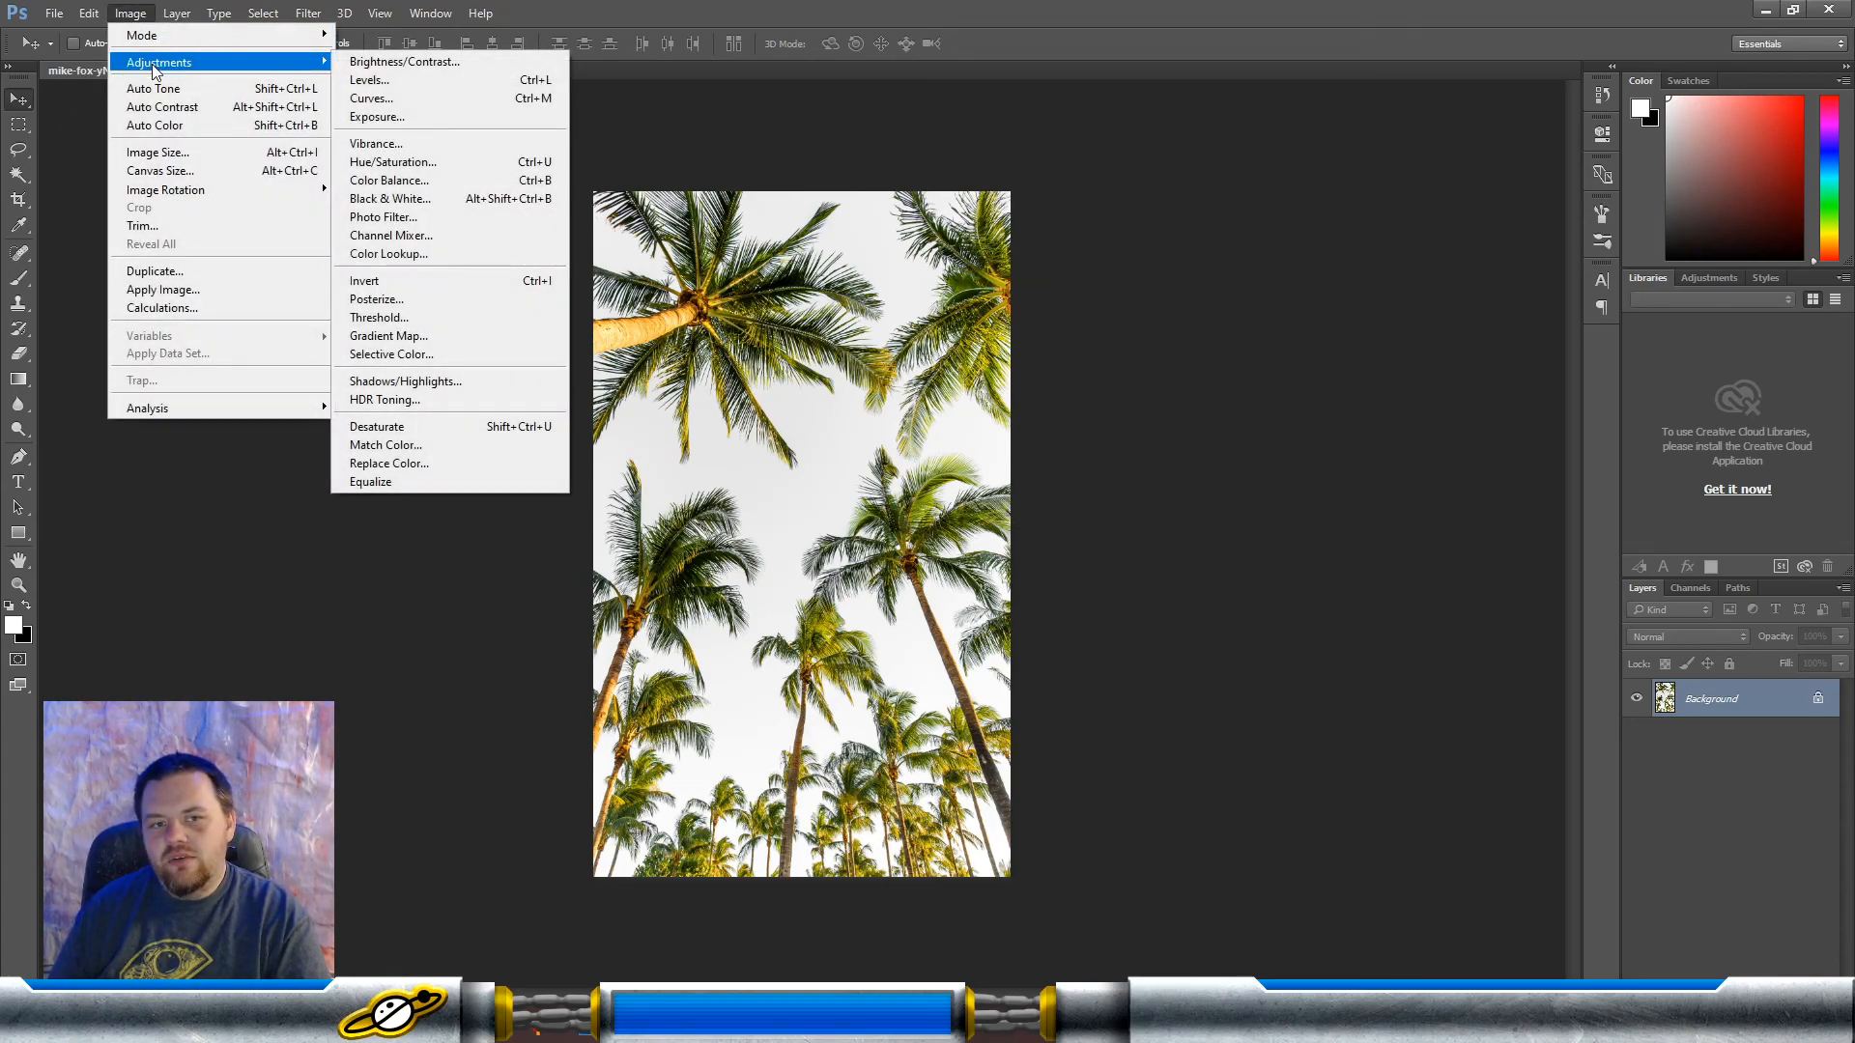
left_click(372, 79)
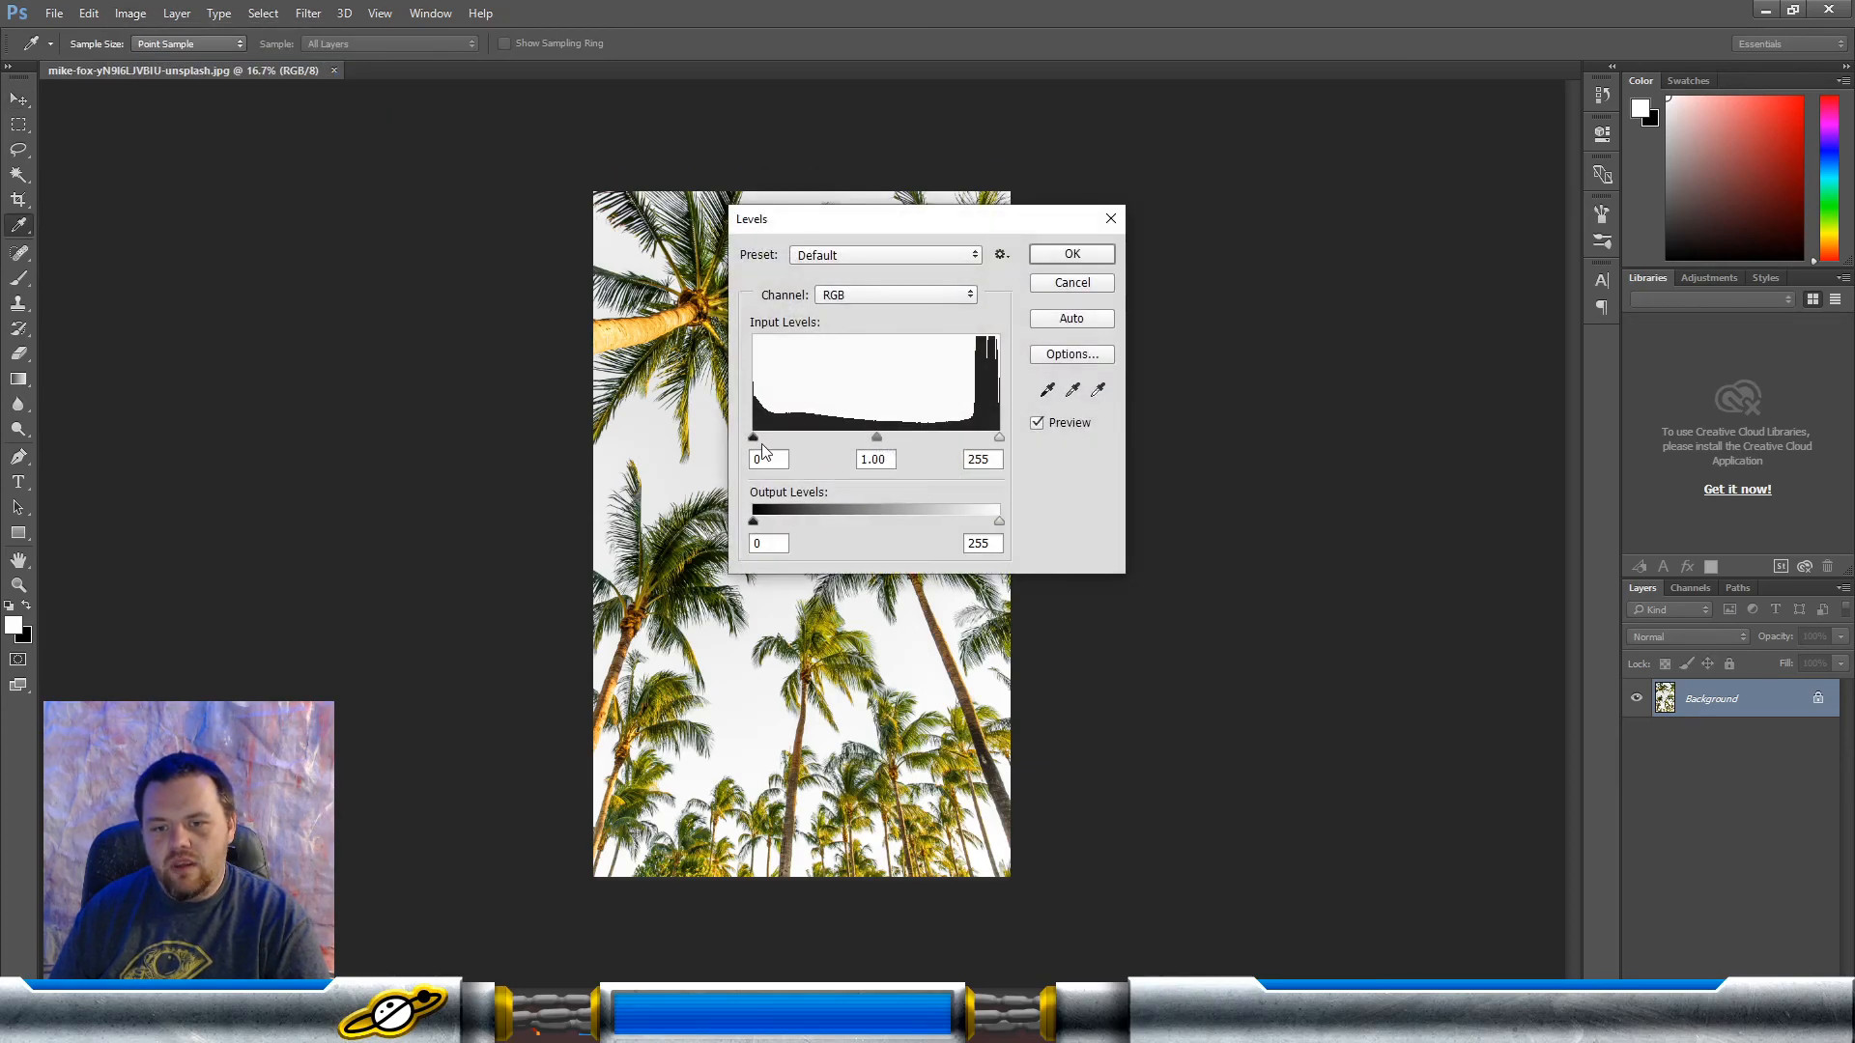
left_click_drag(752, 438, 944, 439)
left_click_drag(941, 229, 1267, 354)
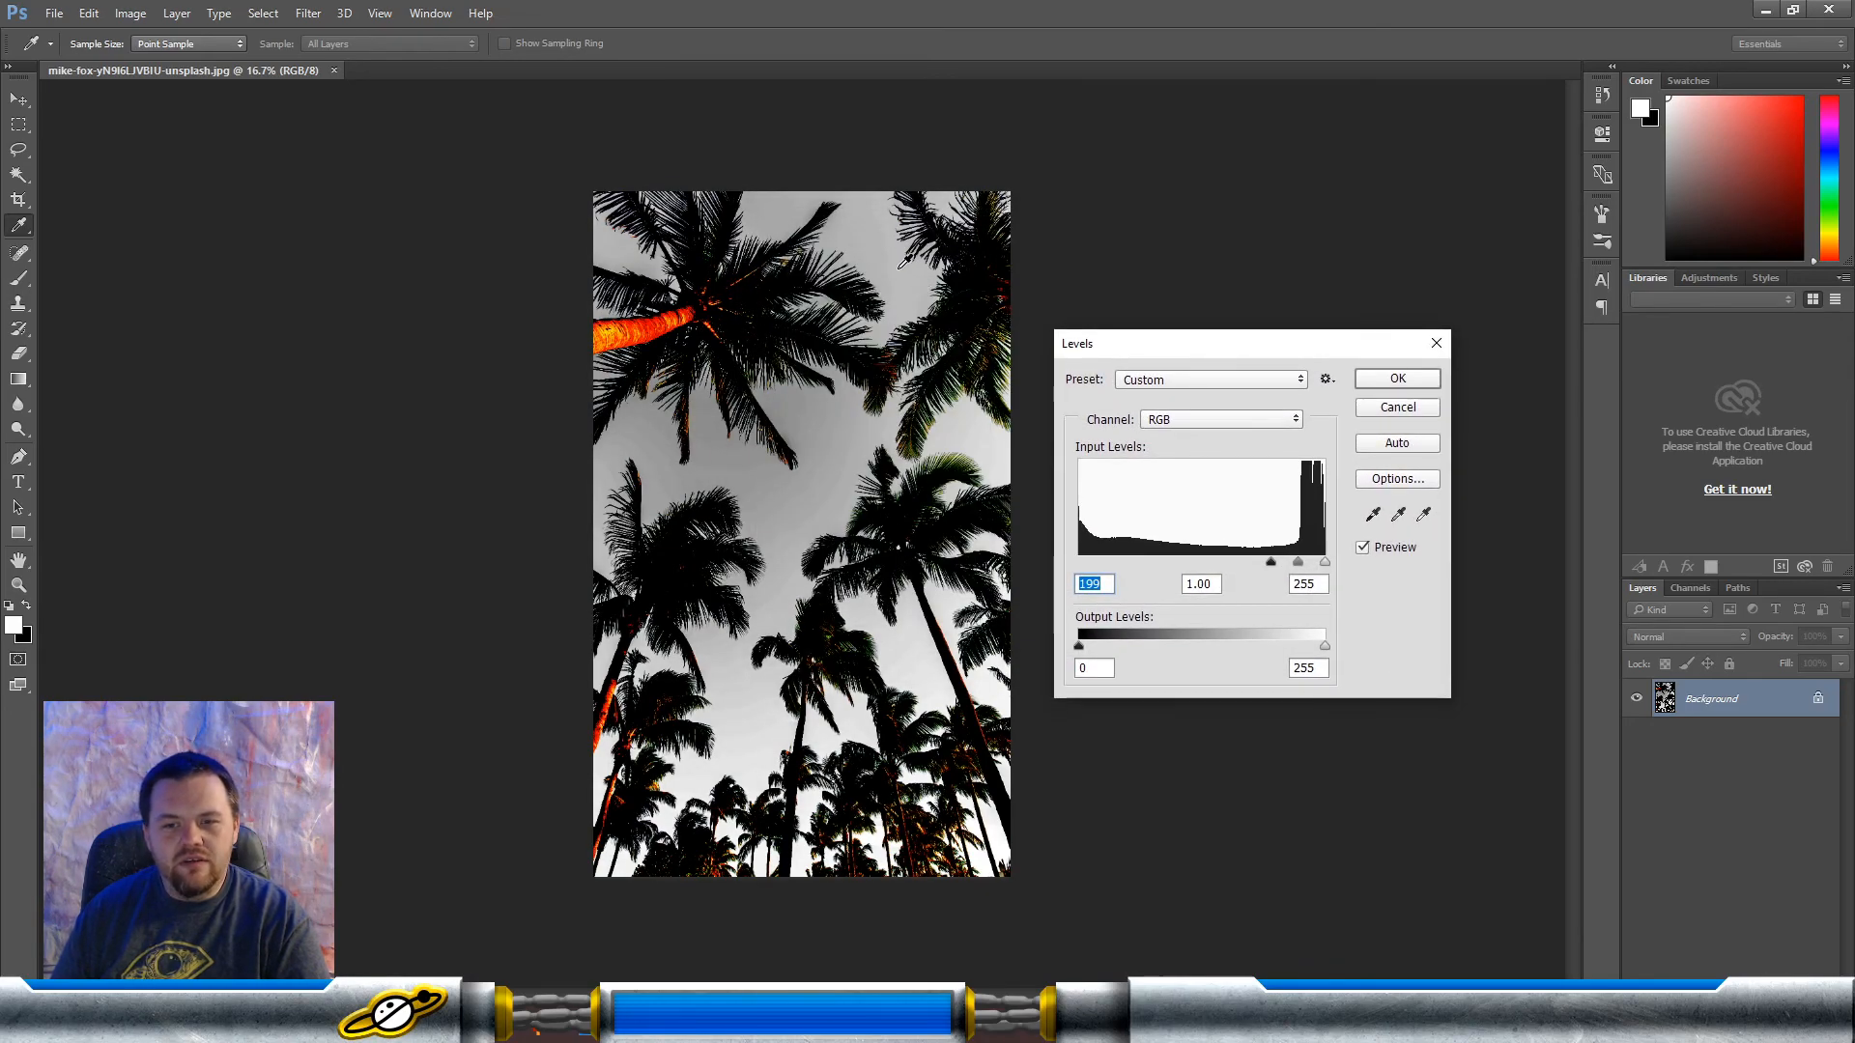
left_click_drag(1326, 562, 1271, 561)
left_click(1395, 379)
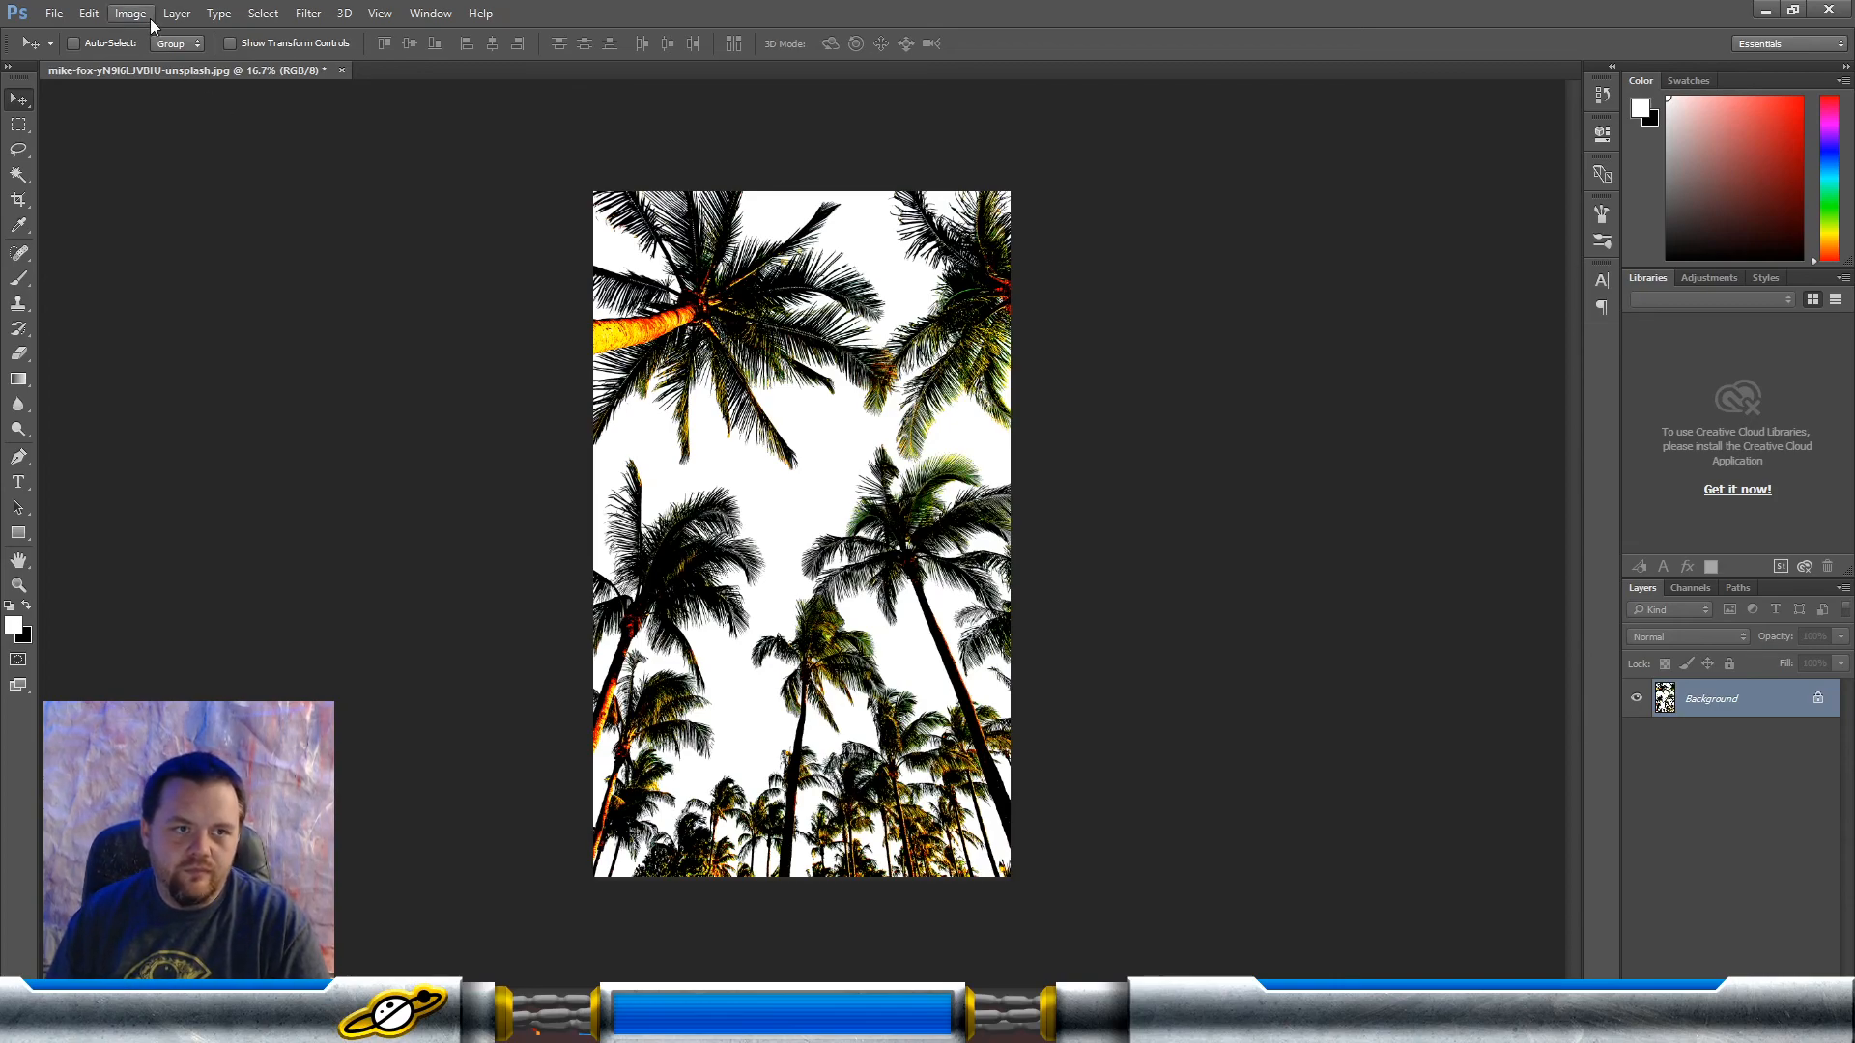
Step: Select the white sky with Color Range, using sampled colors and a fuzziness of 40
left_click(259, 14)
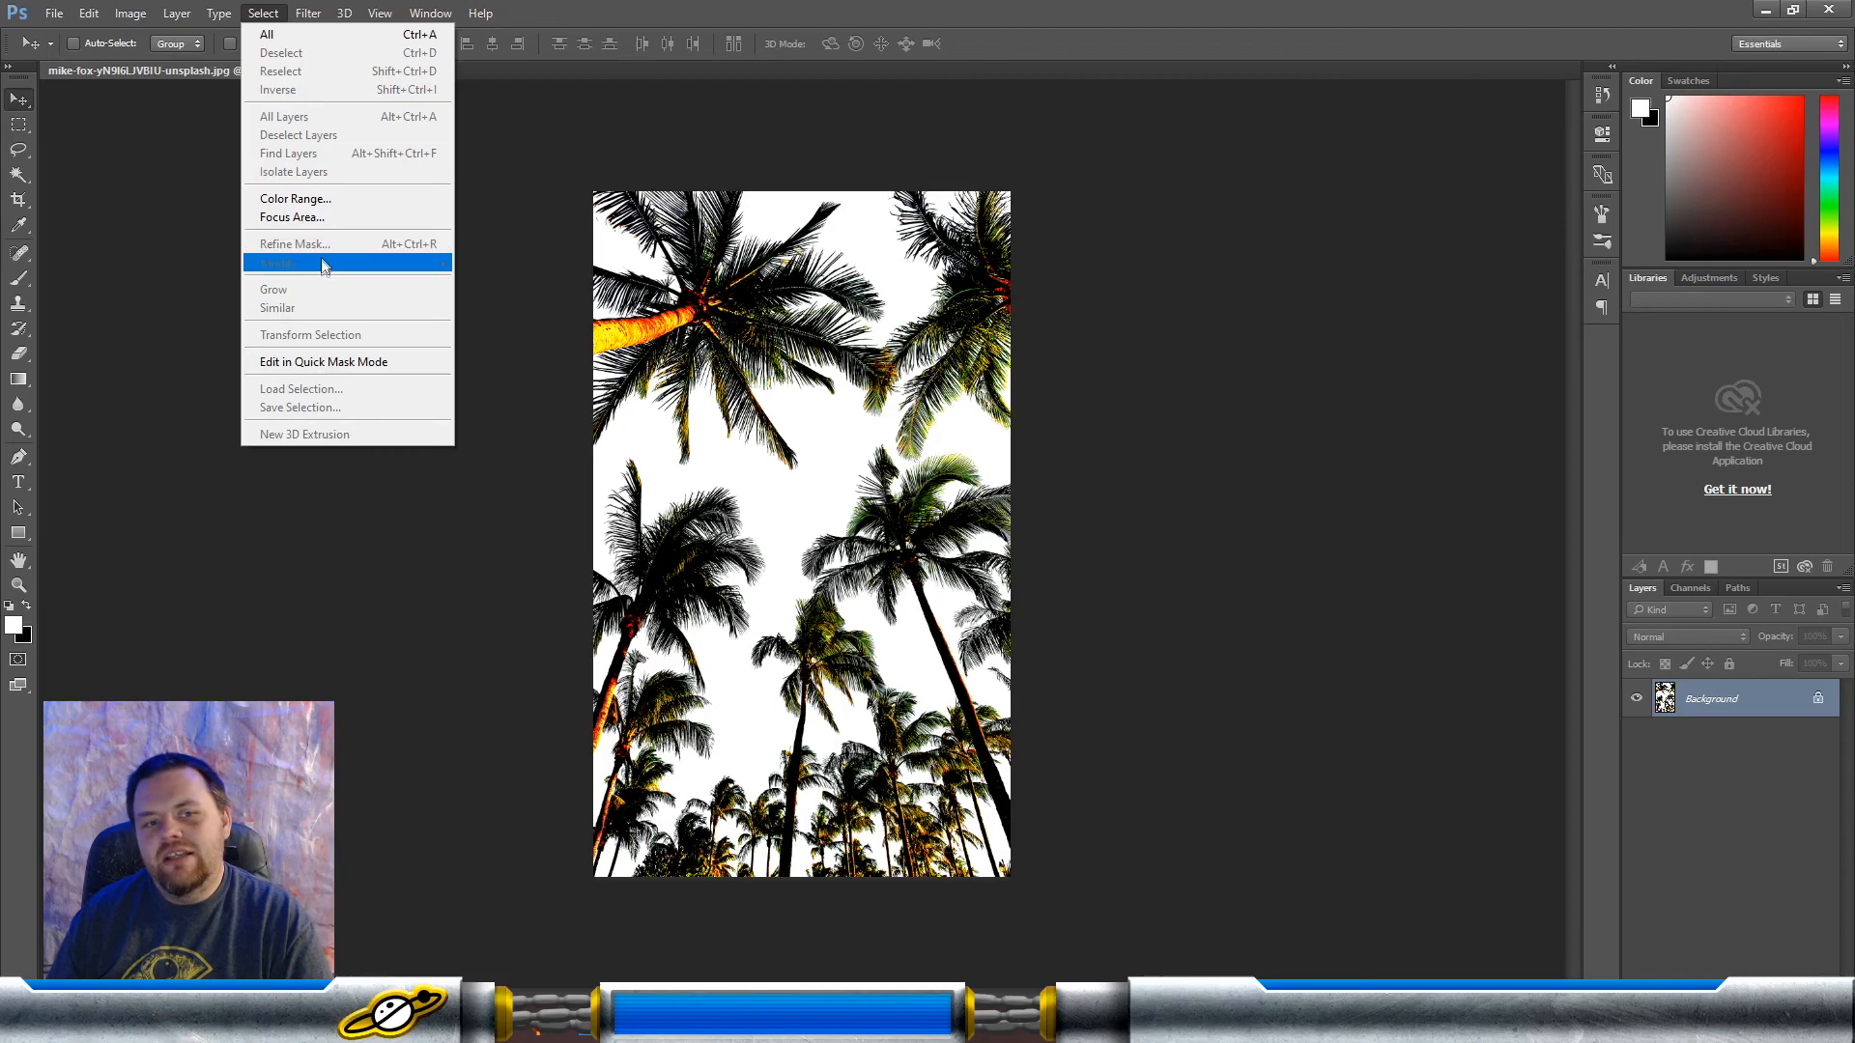
left_click(323, 199)
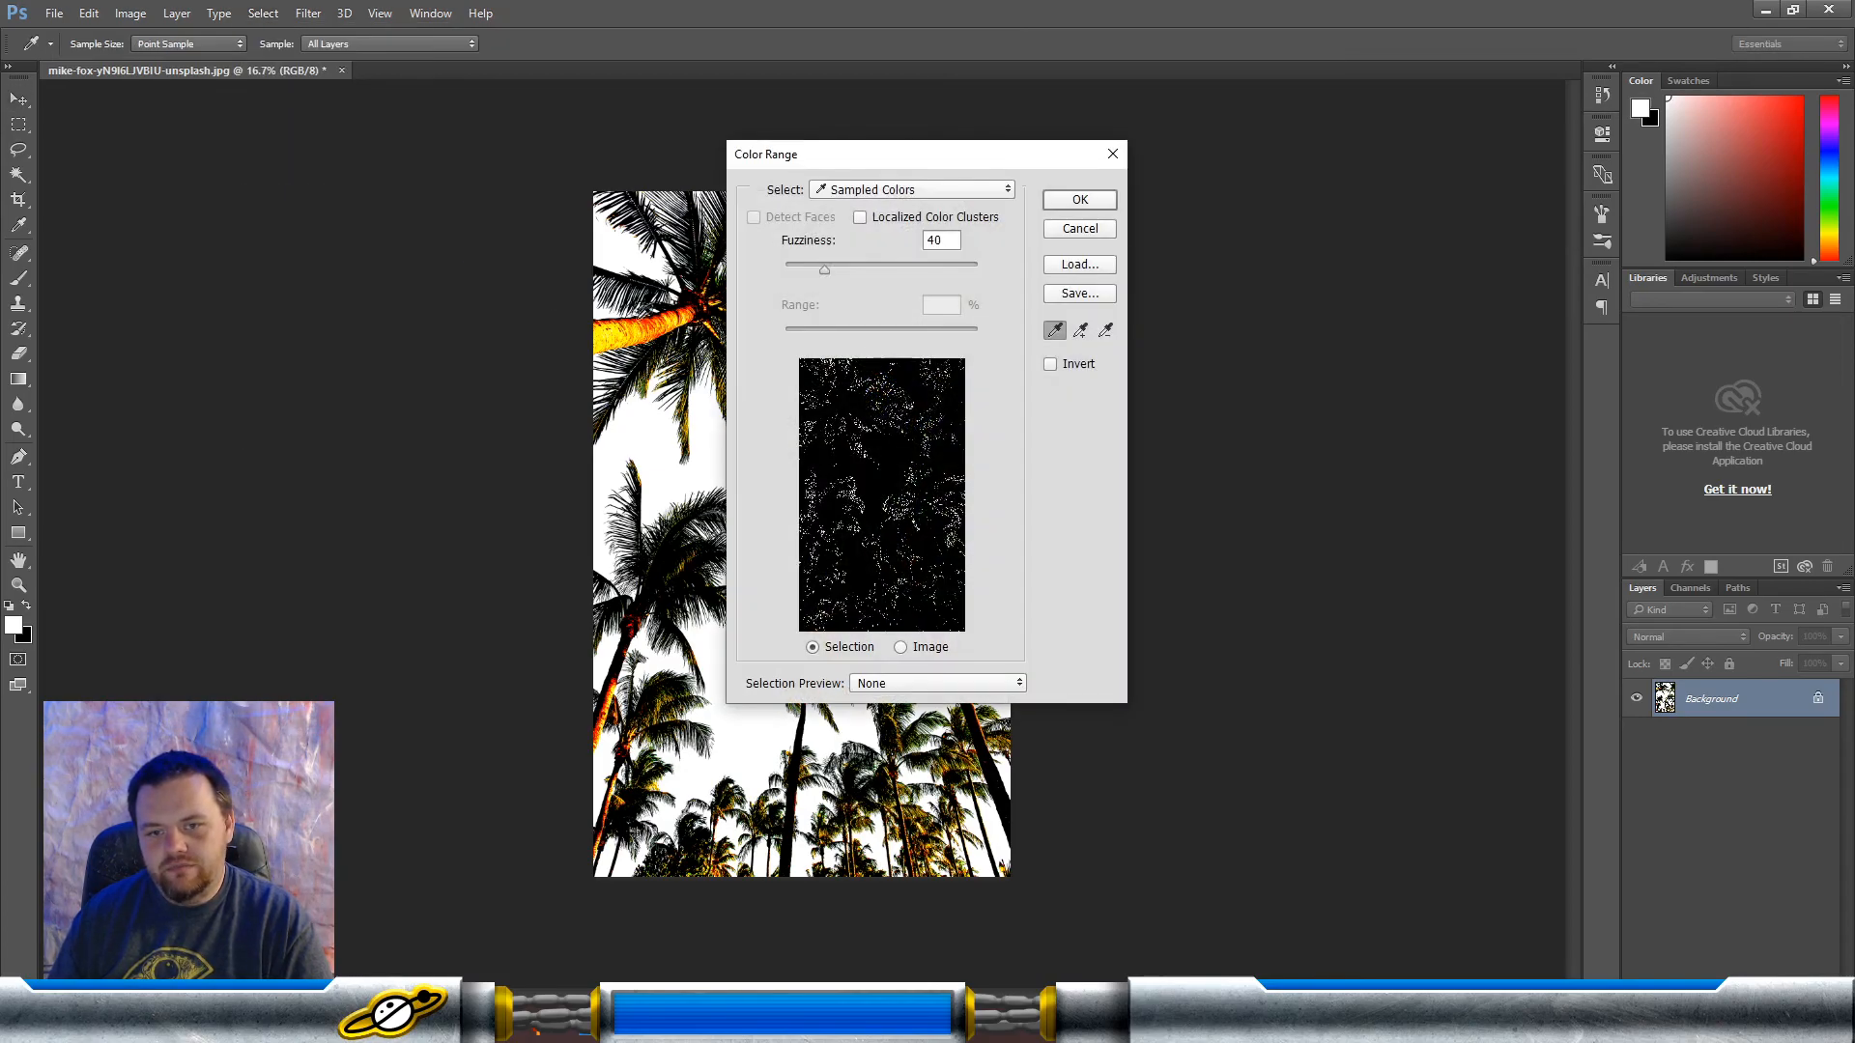
left_click(606, 244)
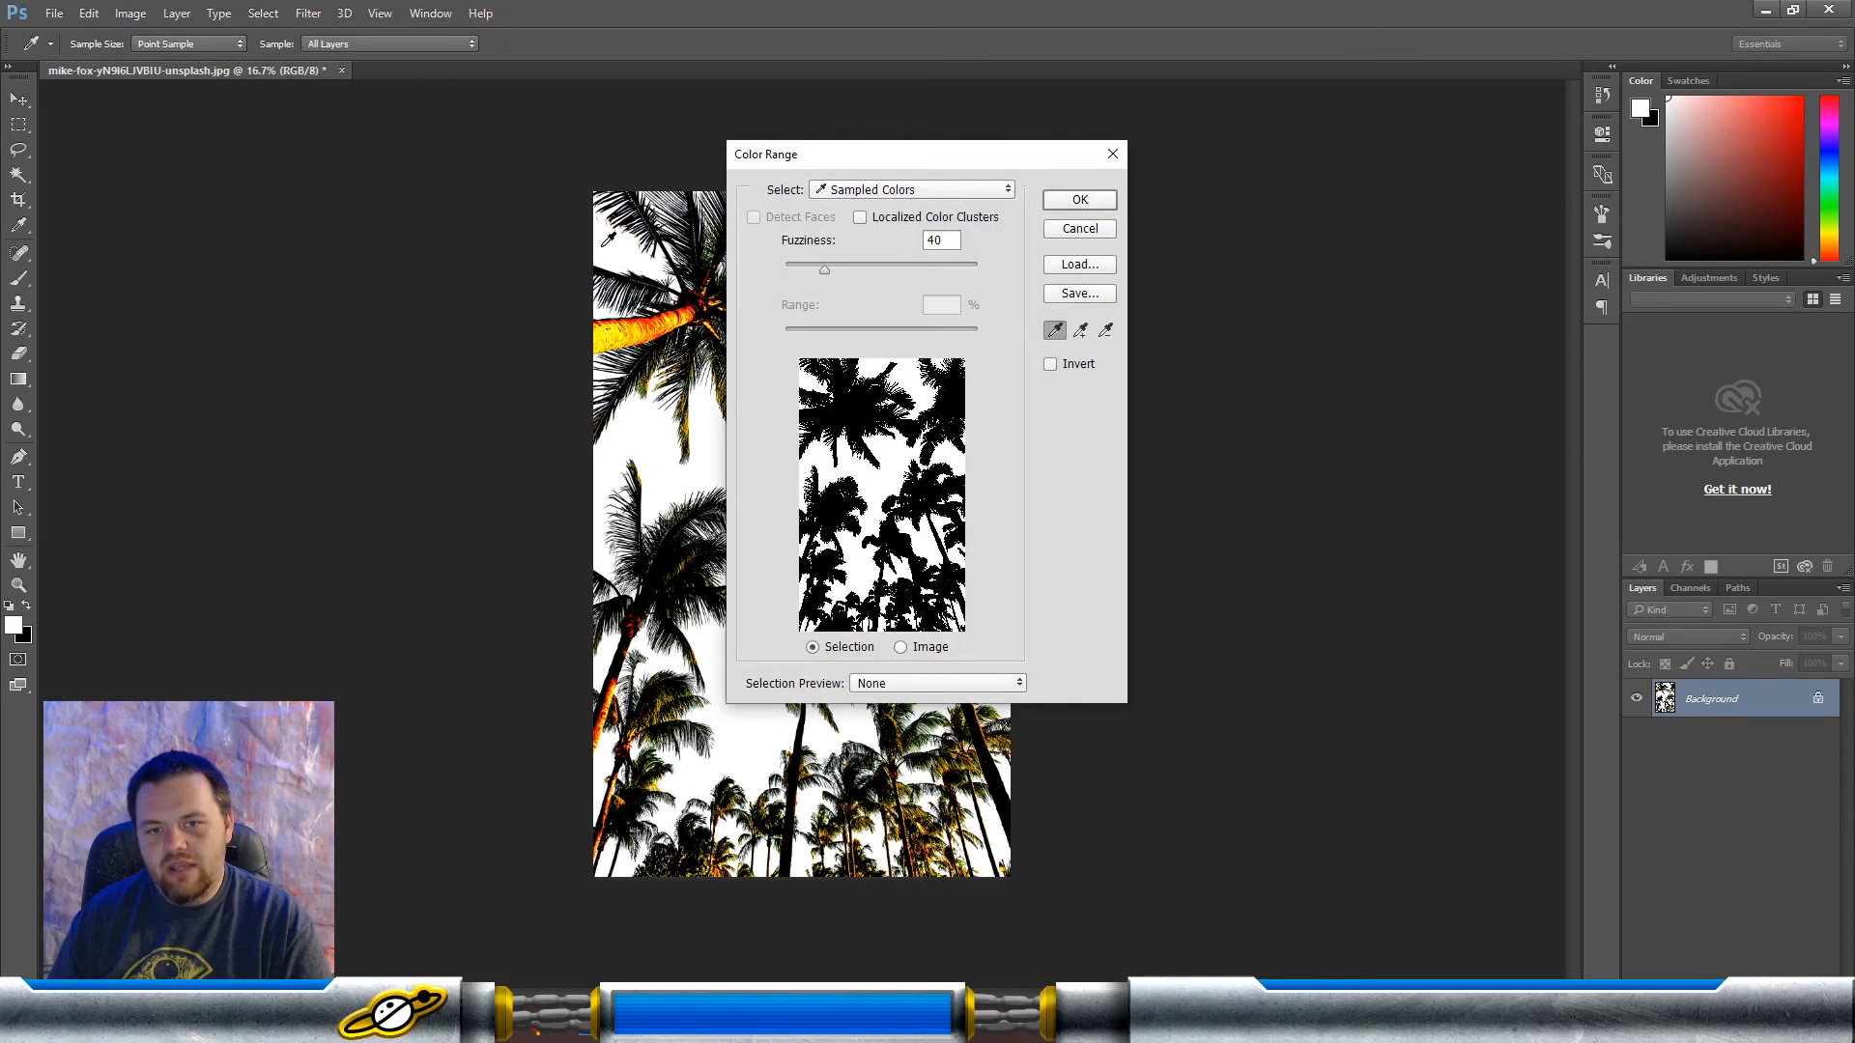
left_click(1094, 201)
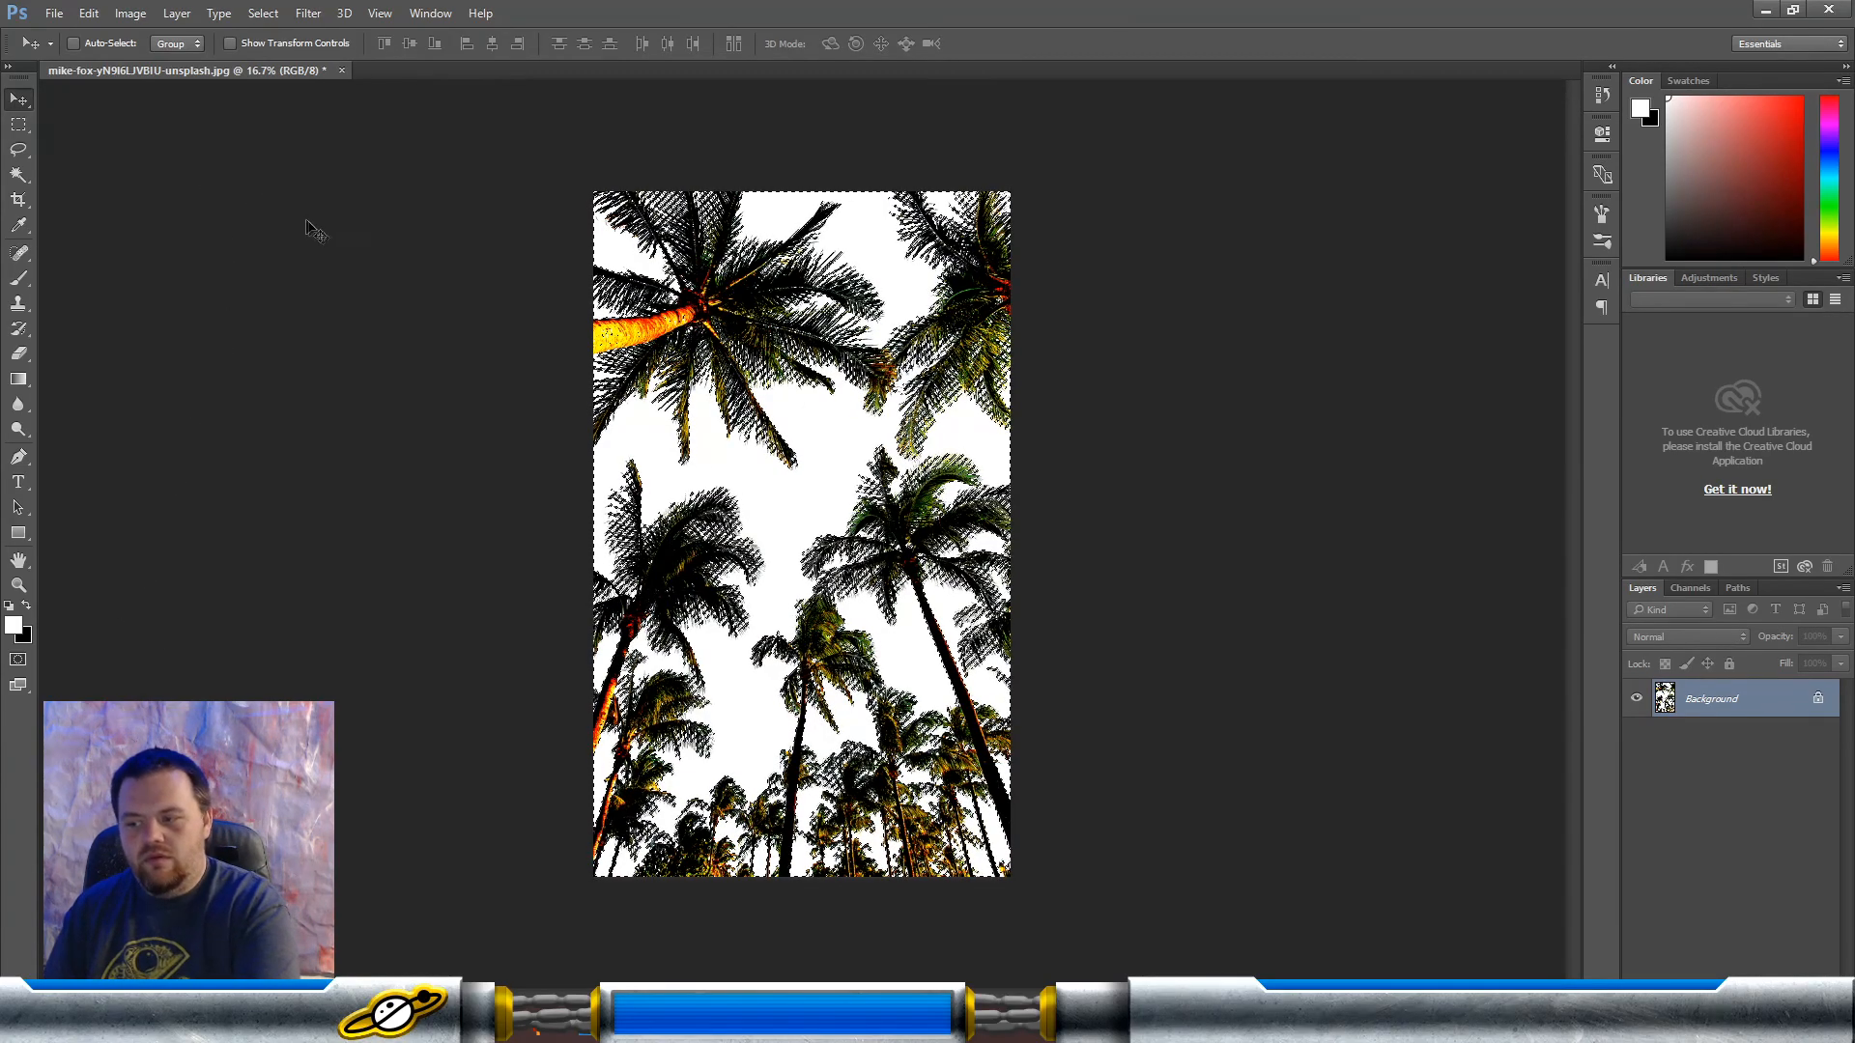
key("i")
key("shift+F5")
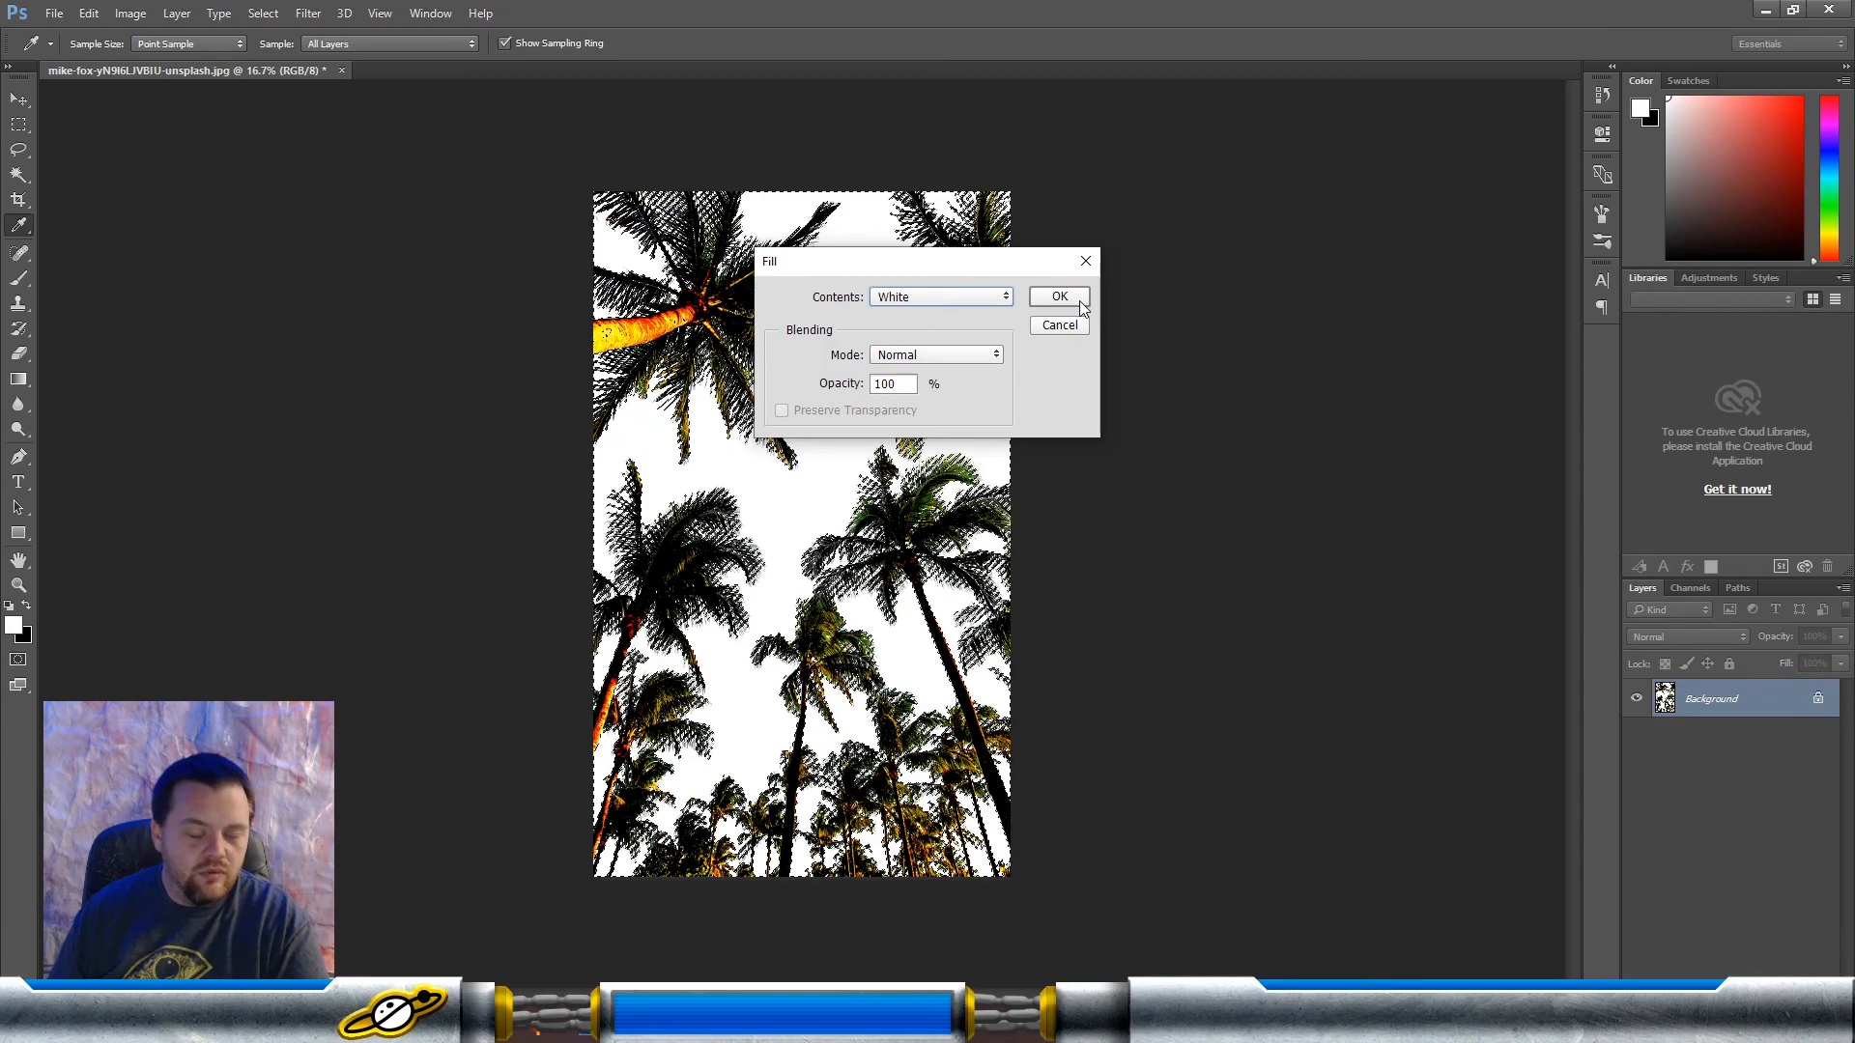
left_click(1059, 325)
key("v")
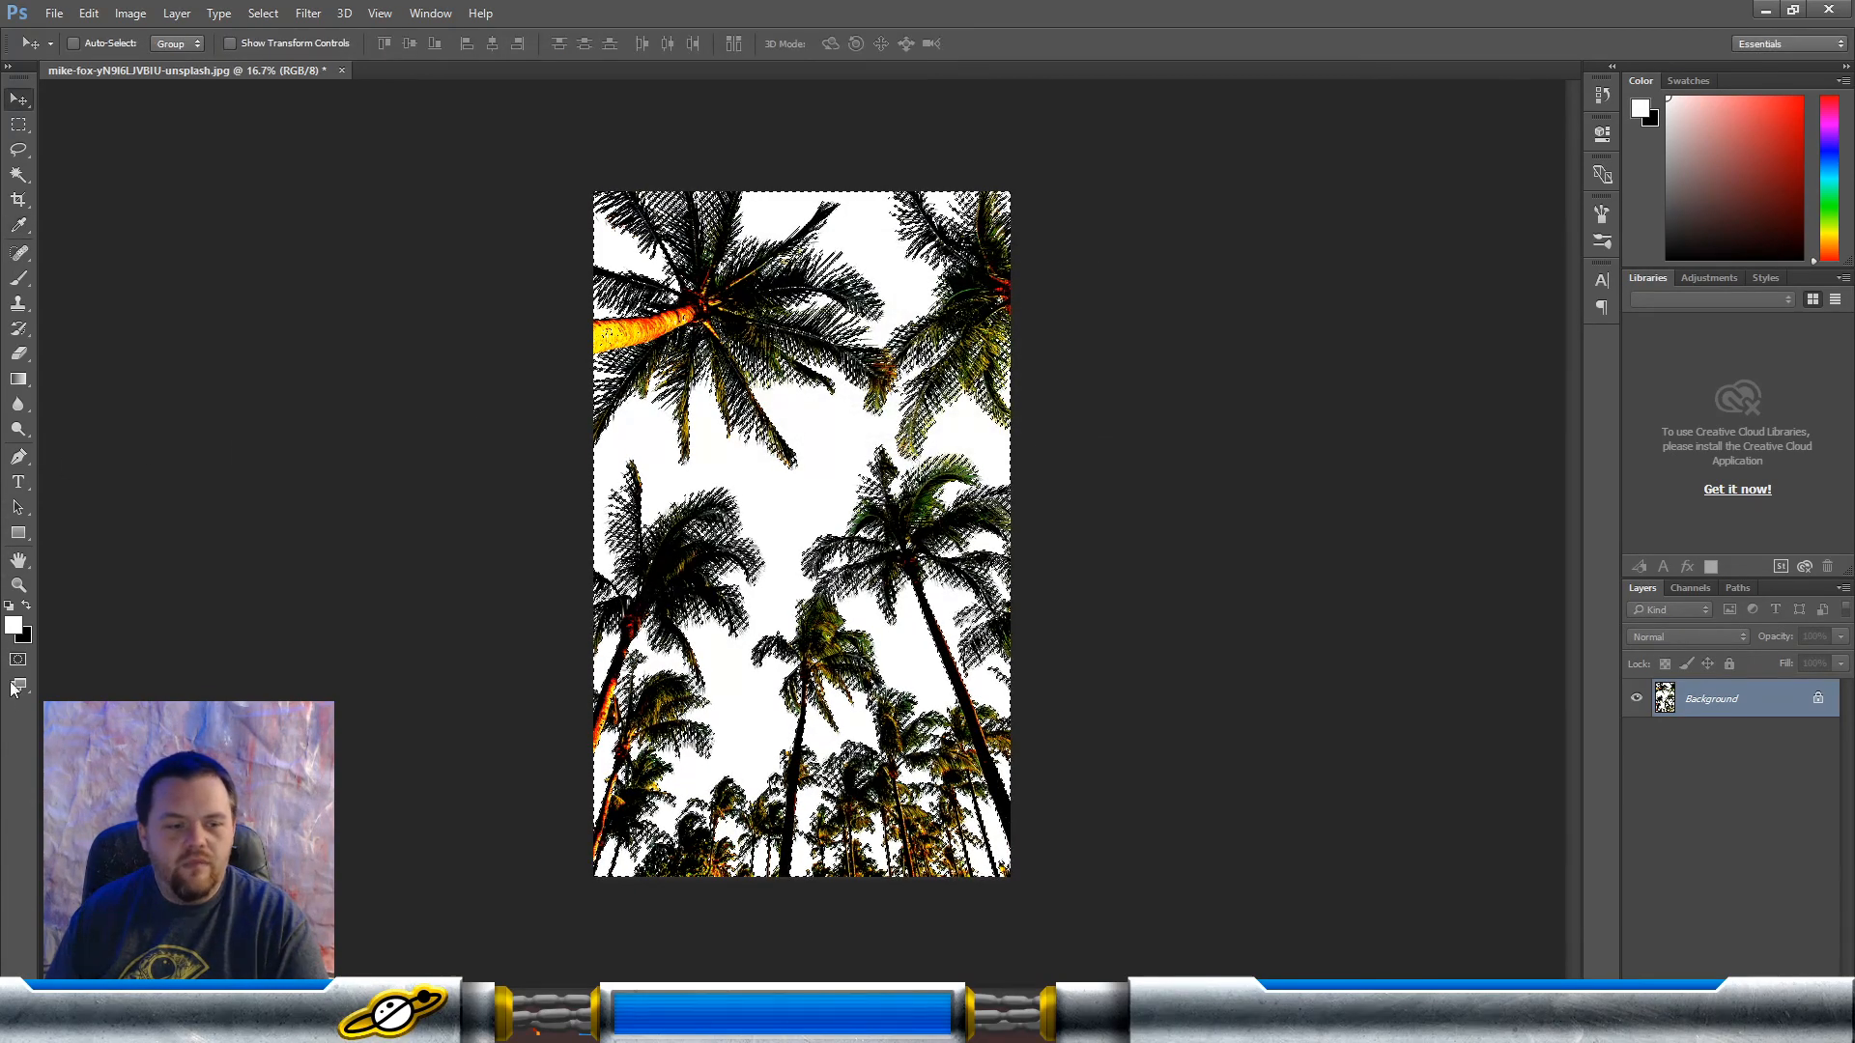
Step: Fill the selected sky with white as the background color at 100% opacity and clear the selection
left_click(28, 605)
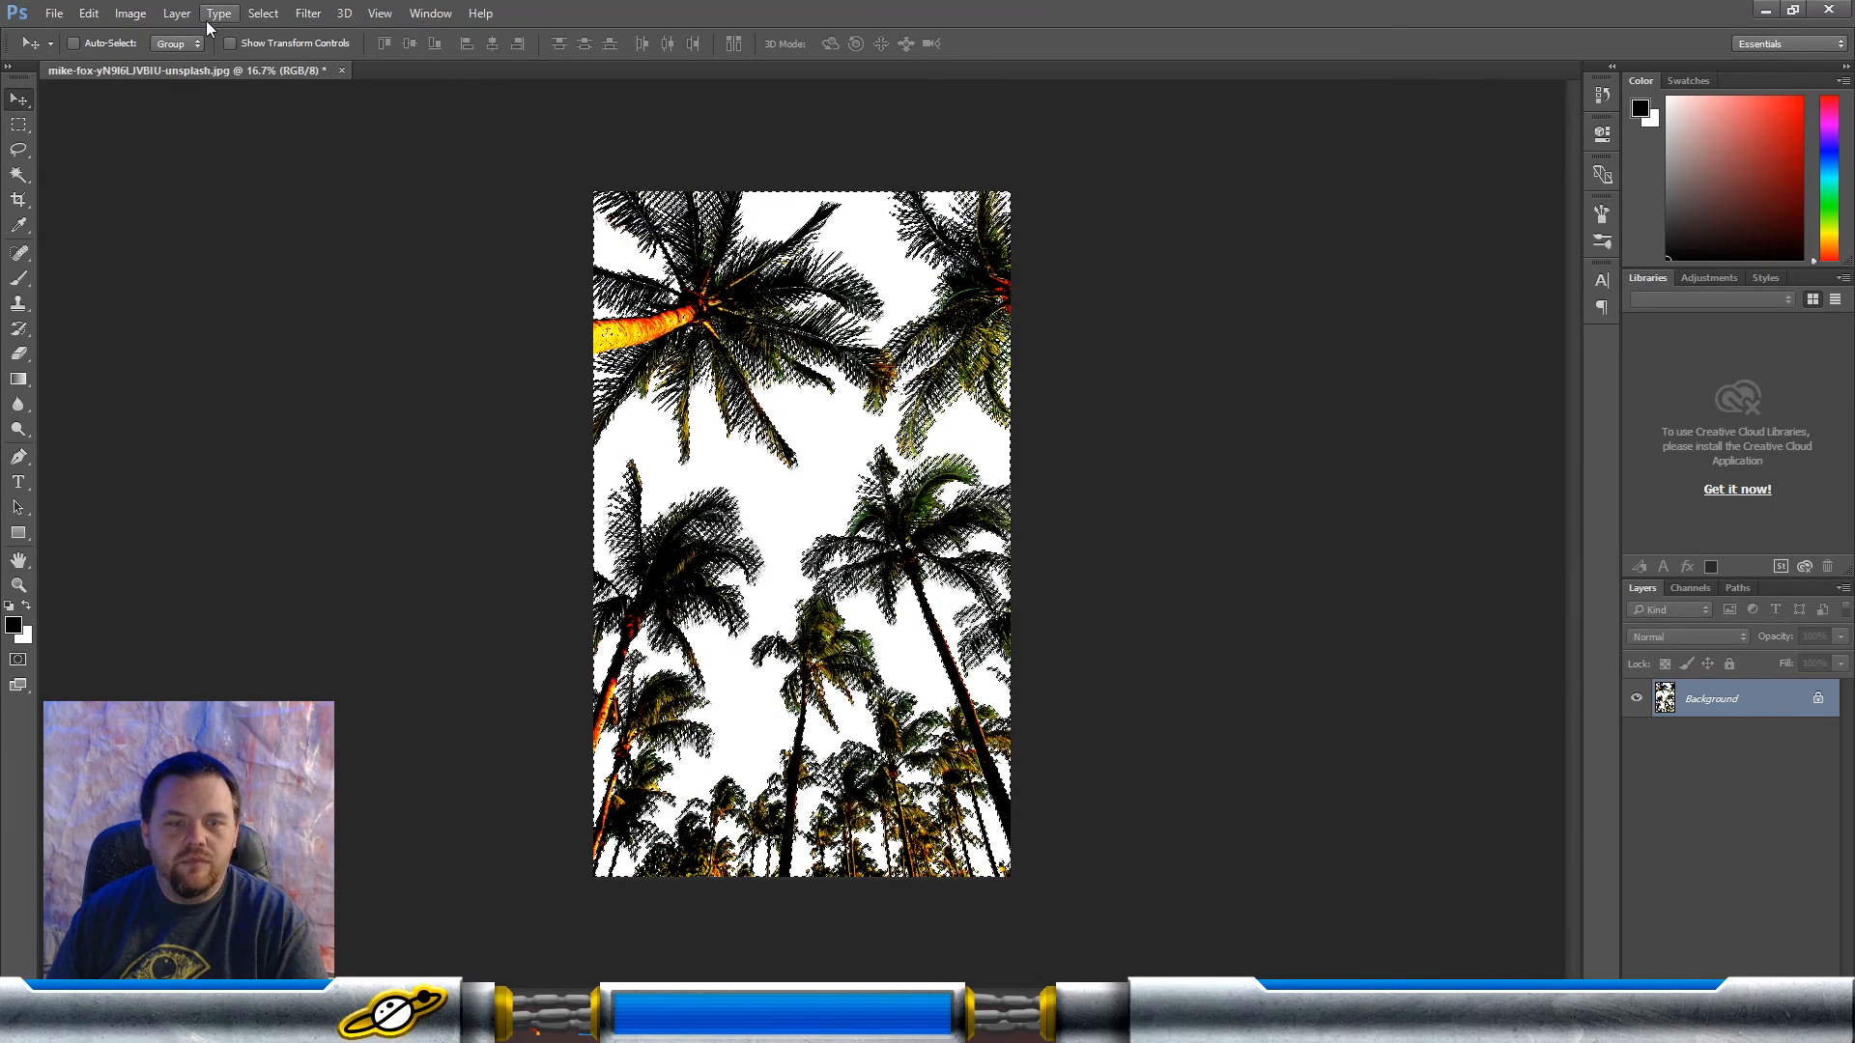
key("shift+F5")
left_click(937, 297)
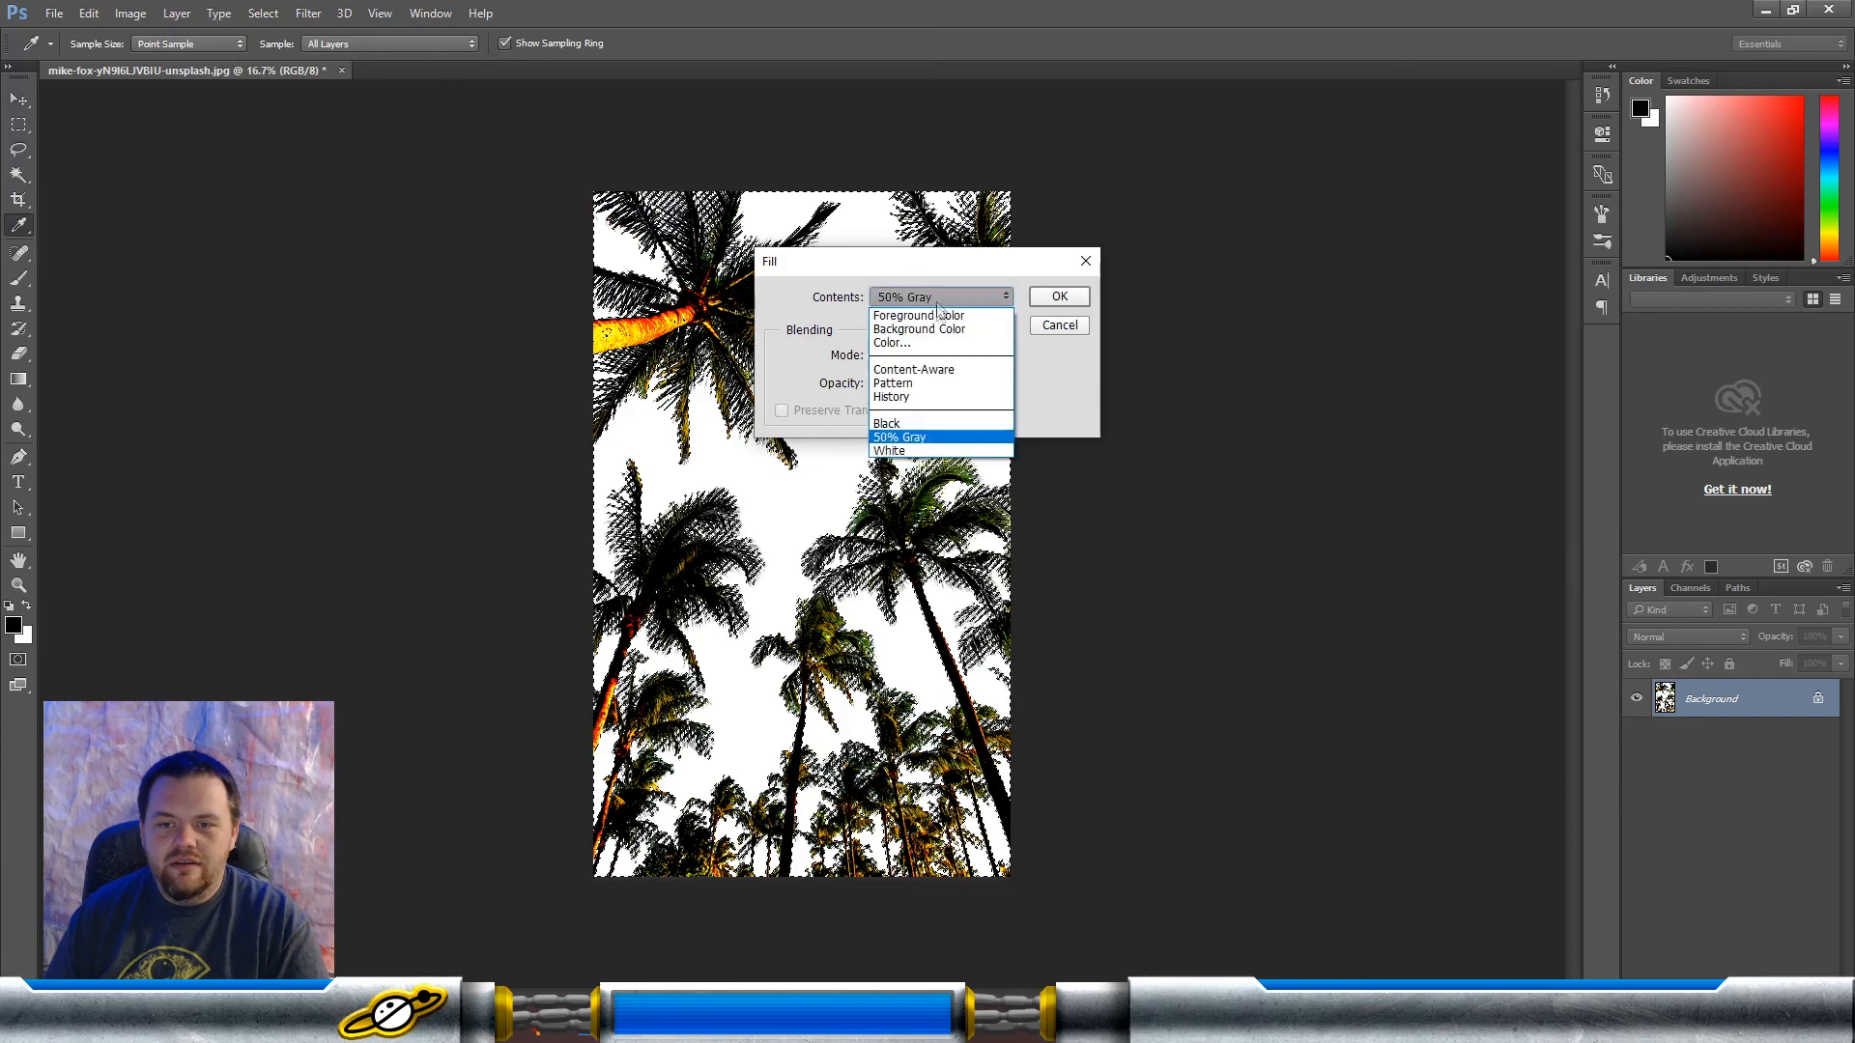
left_click(1057, 297)
key("v")
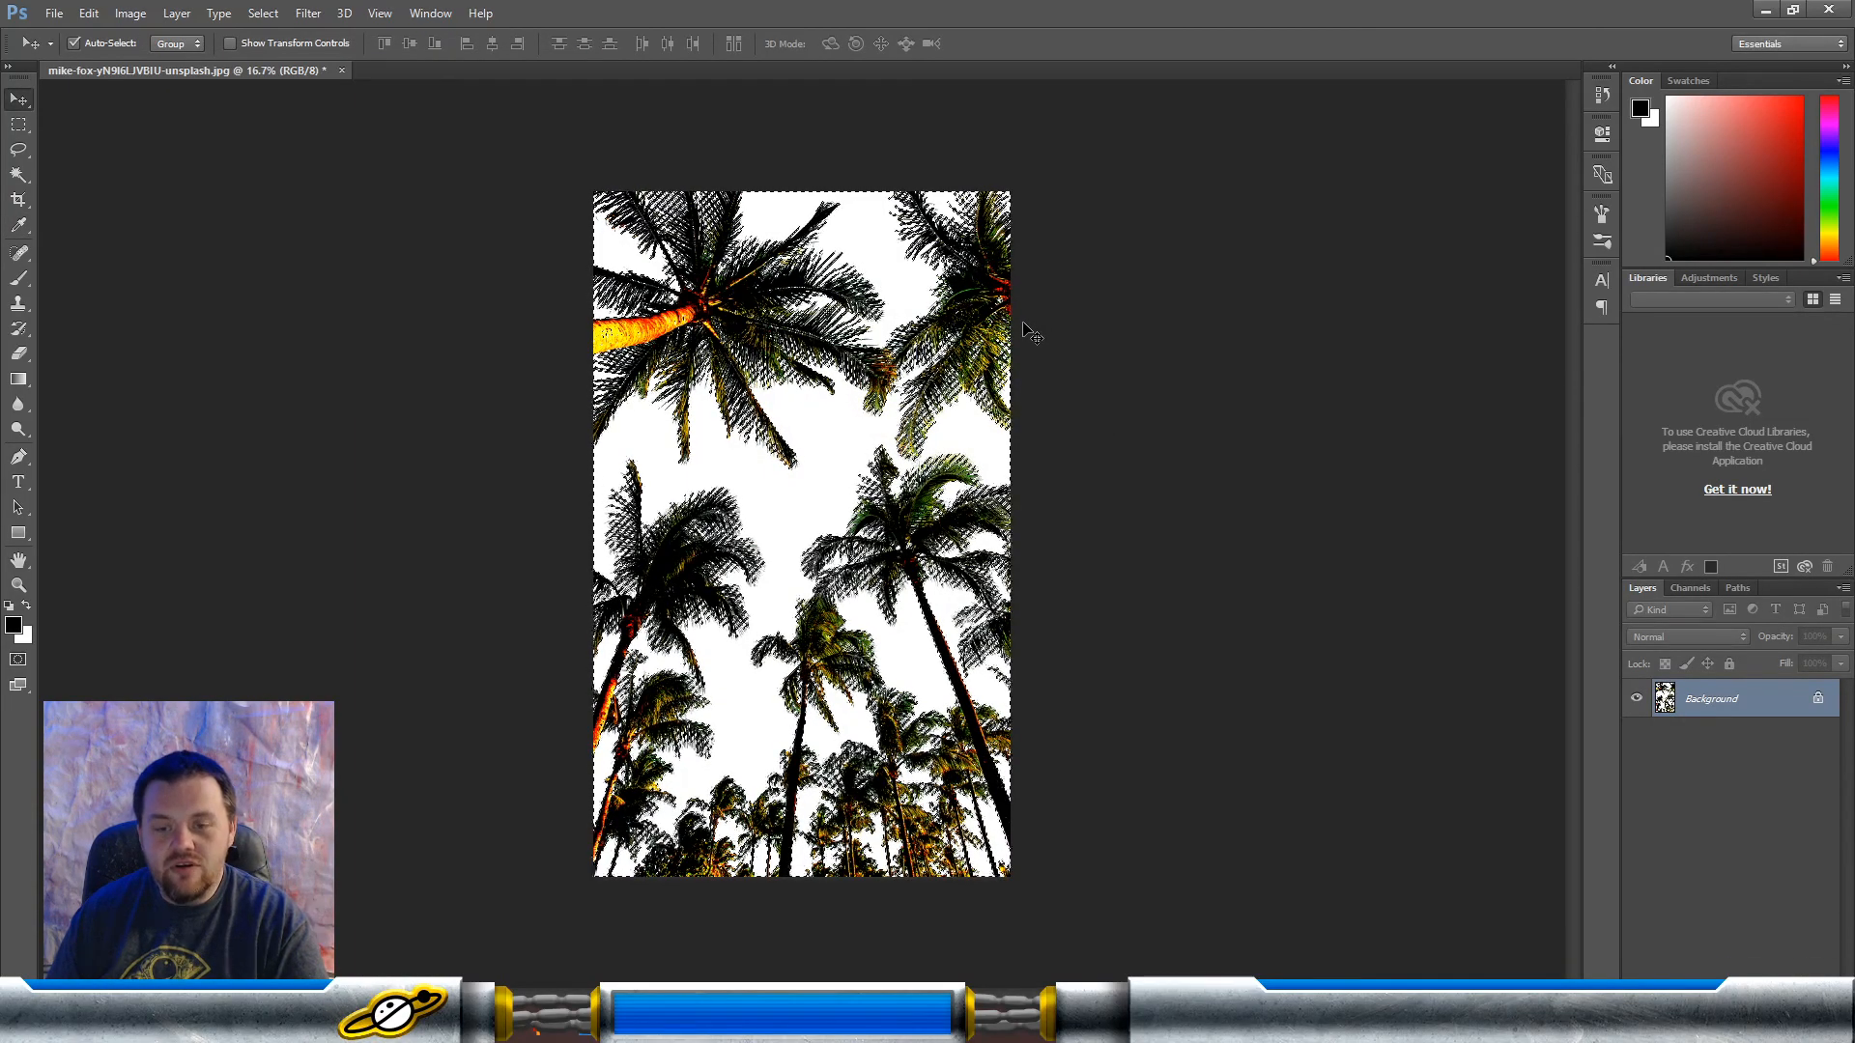
key("ctrl")
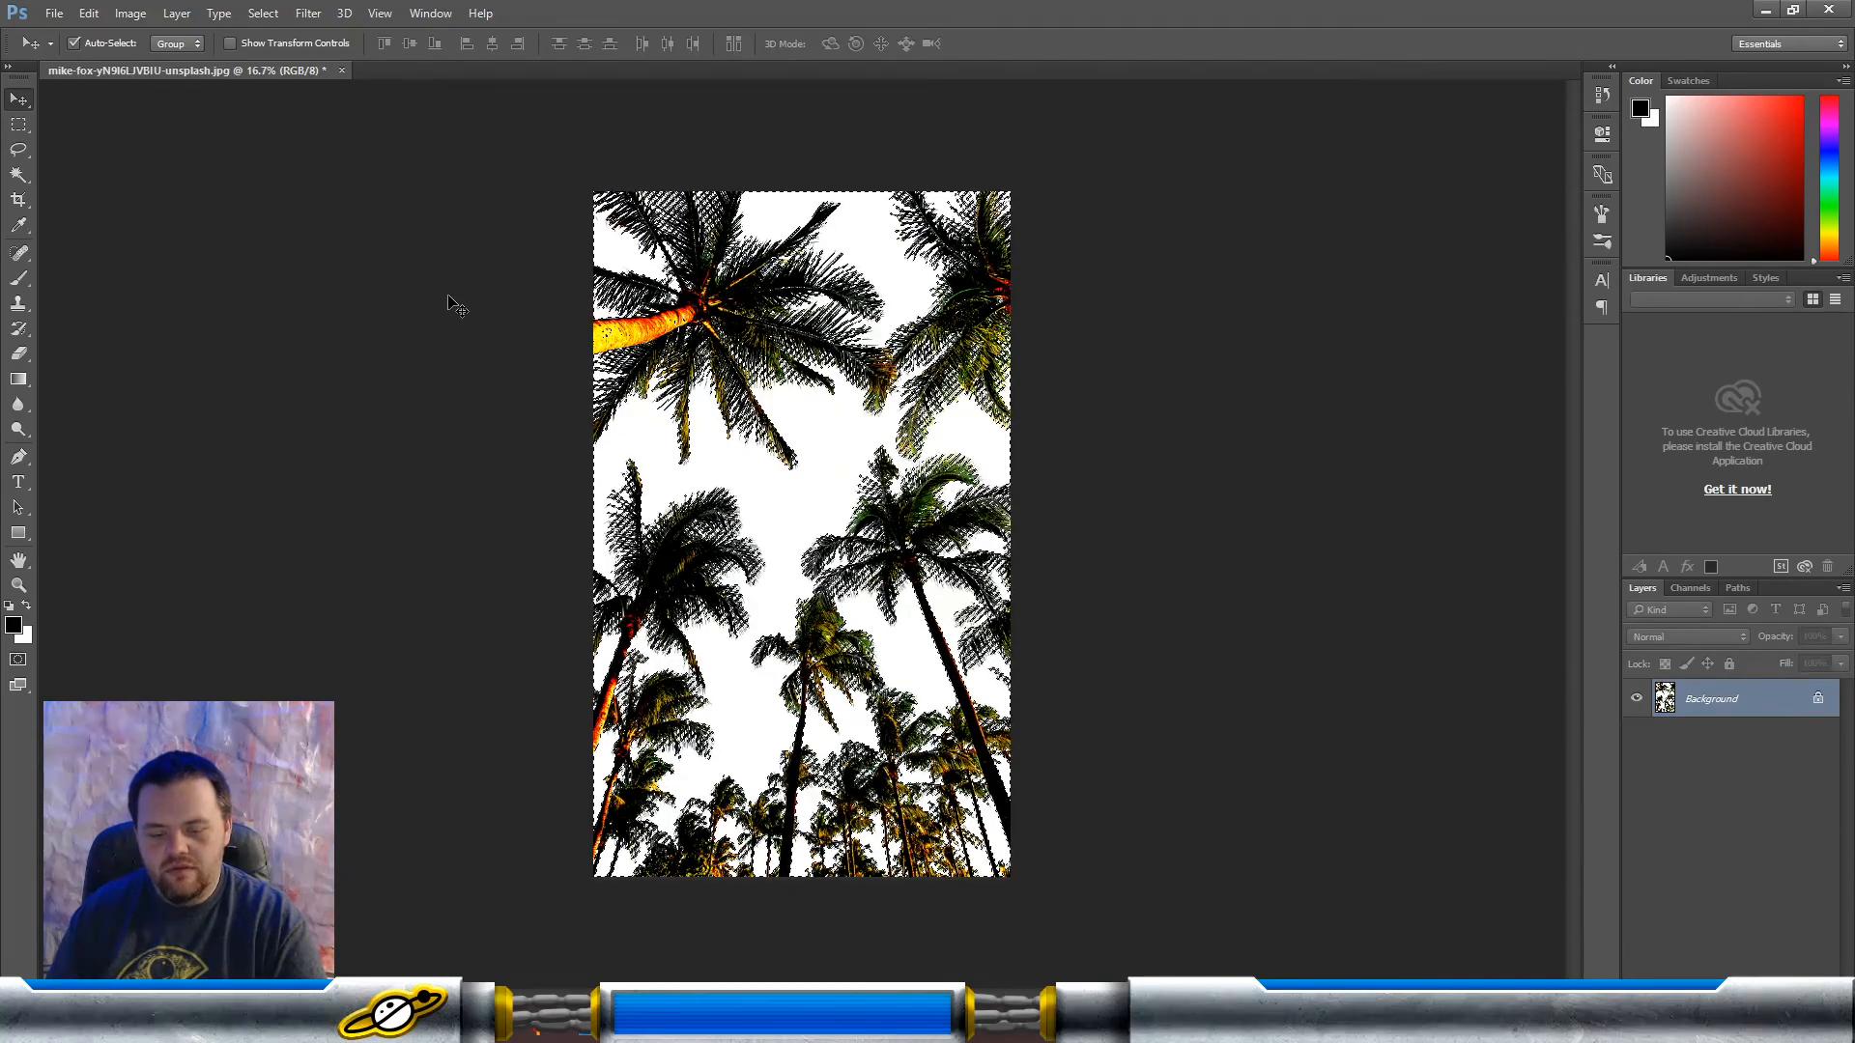
key("ctrl+d")
Step: Desaturate the palm tree photo to black, white and grey
left_click(131, 13)
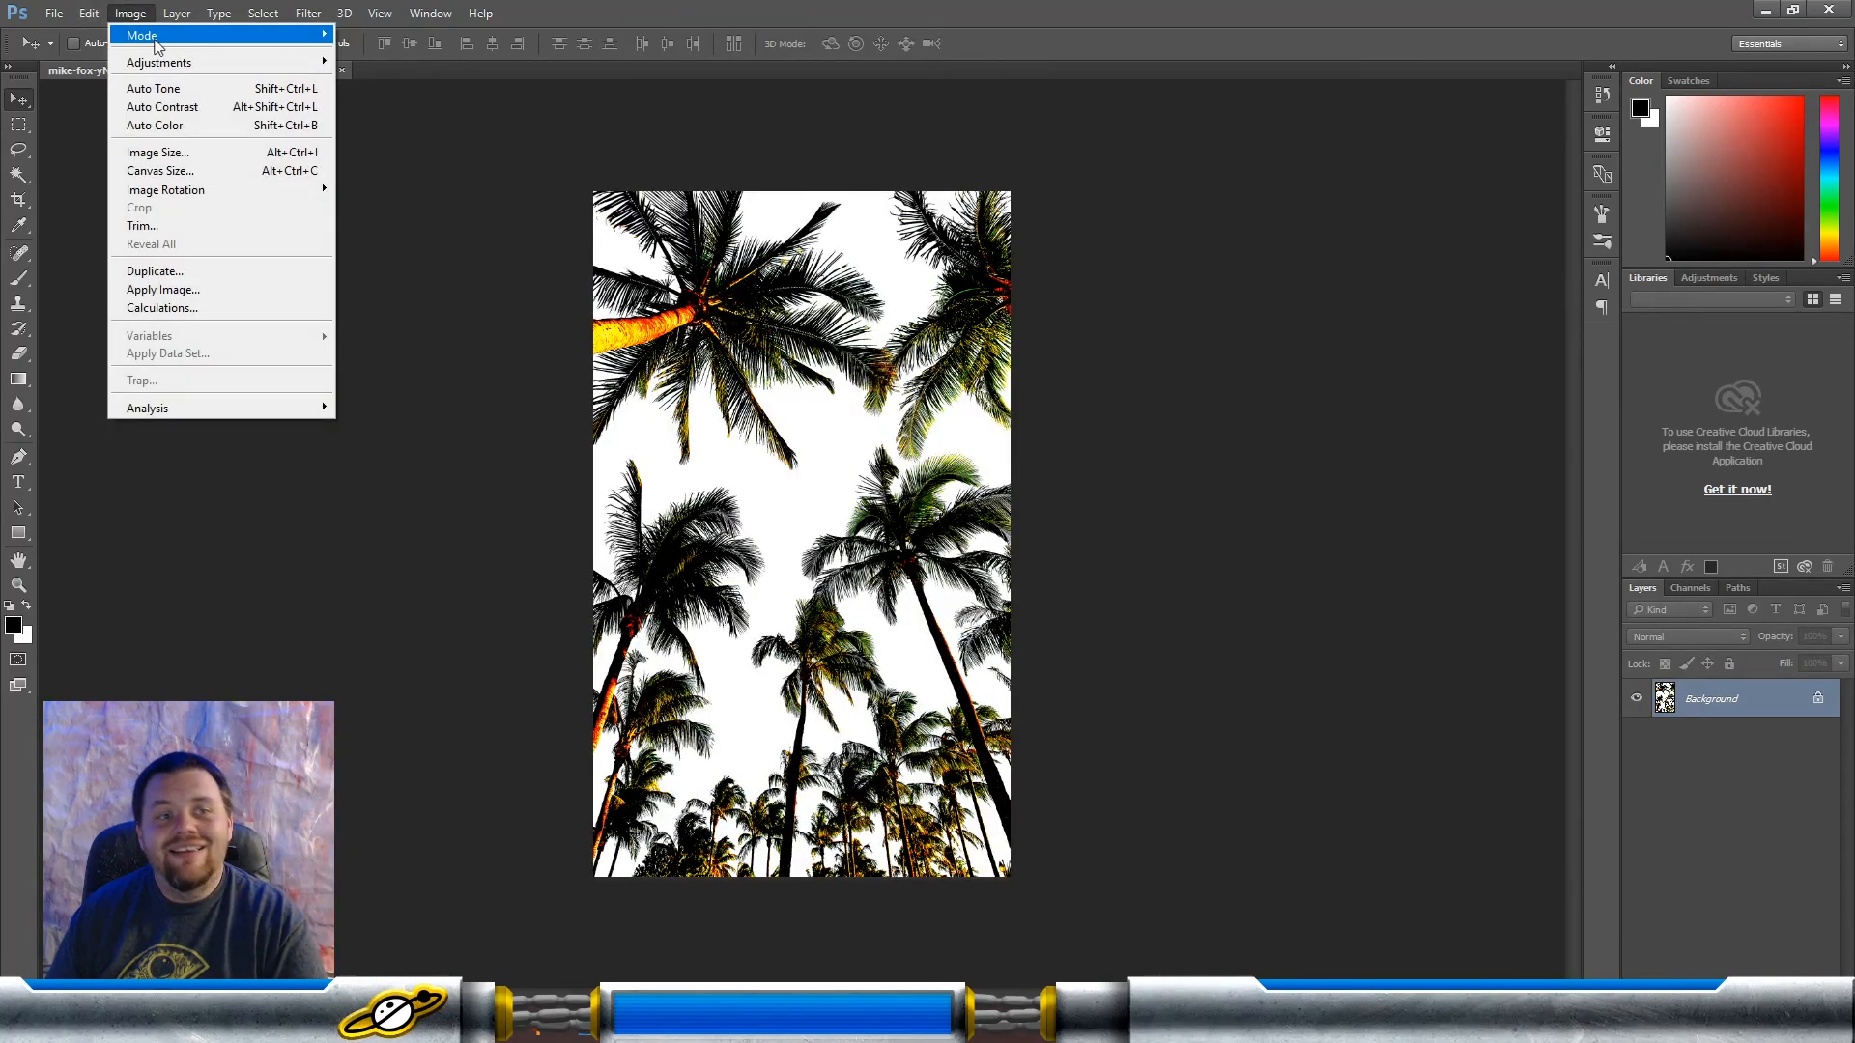
mouse_move(160, 63)
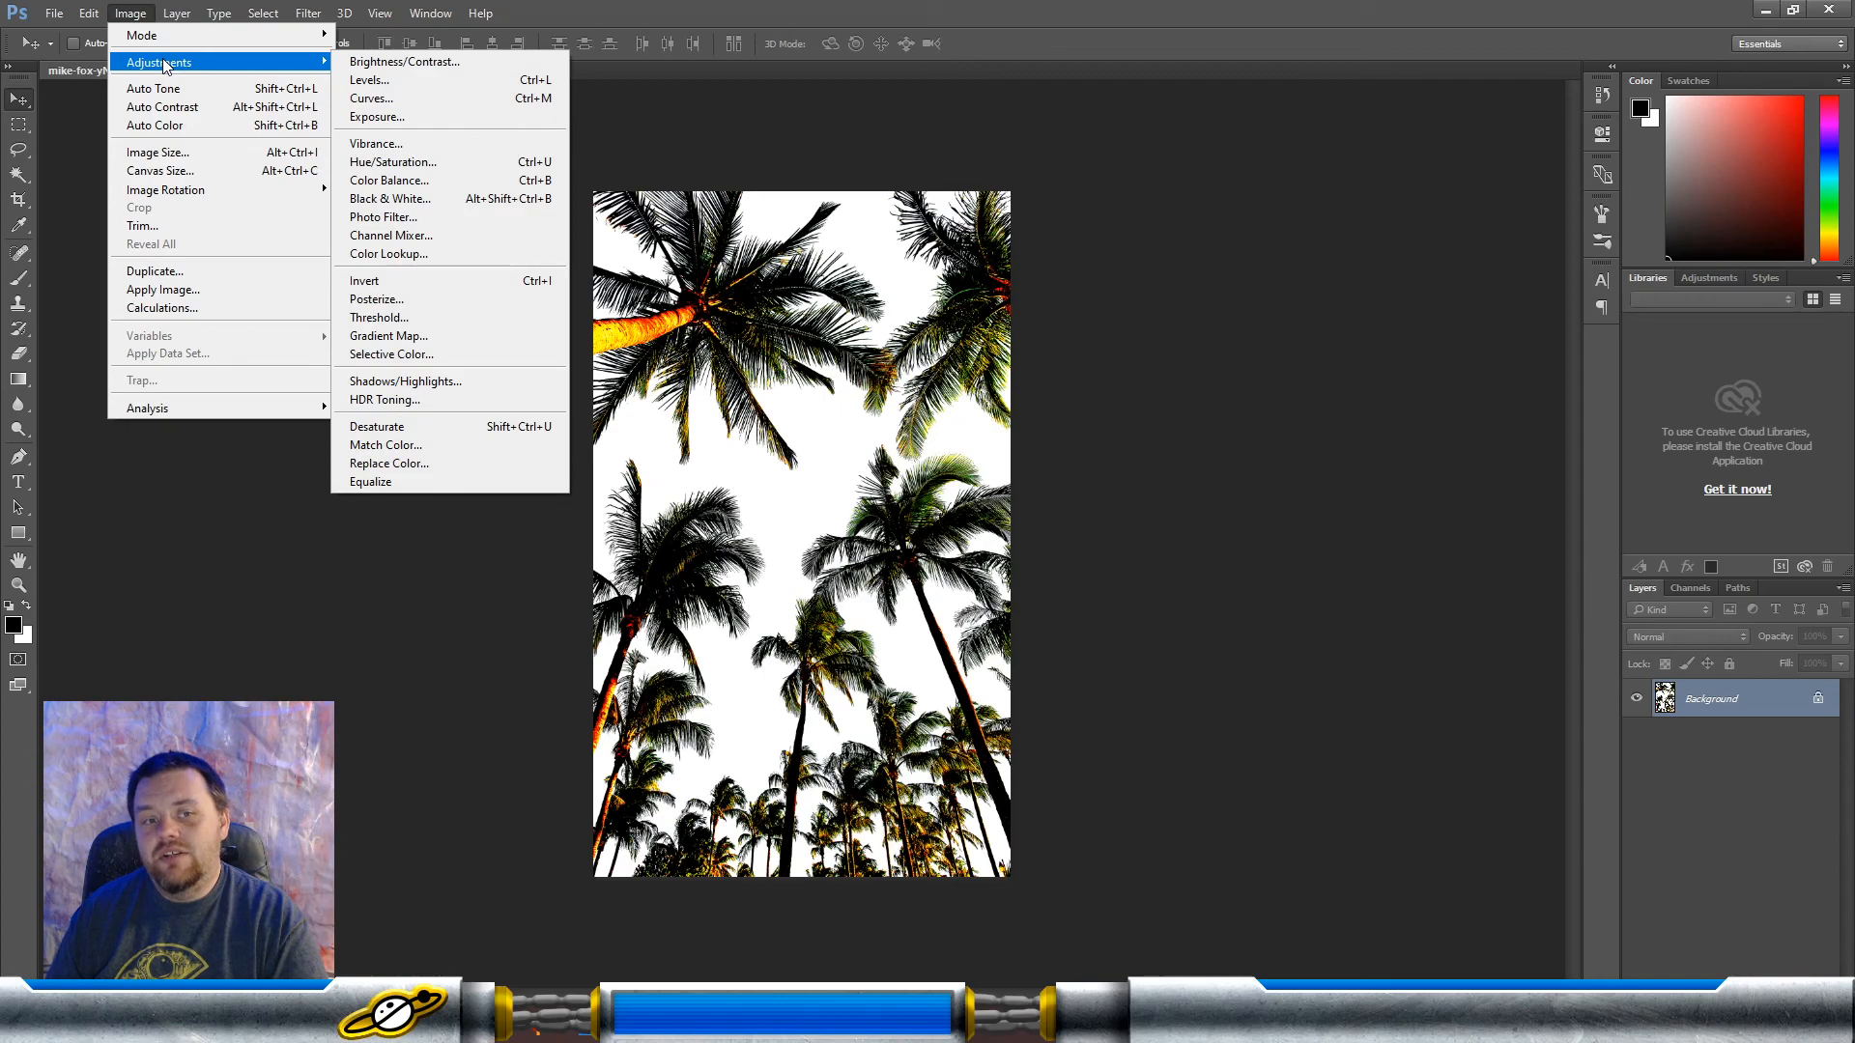
left_click(454, 426)
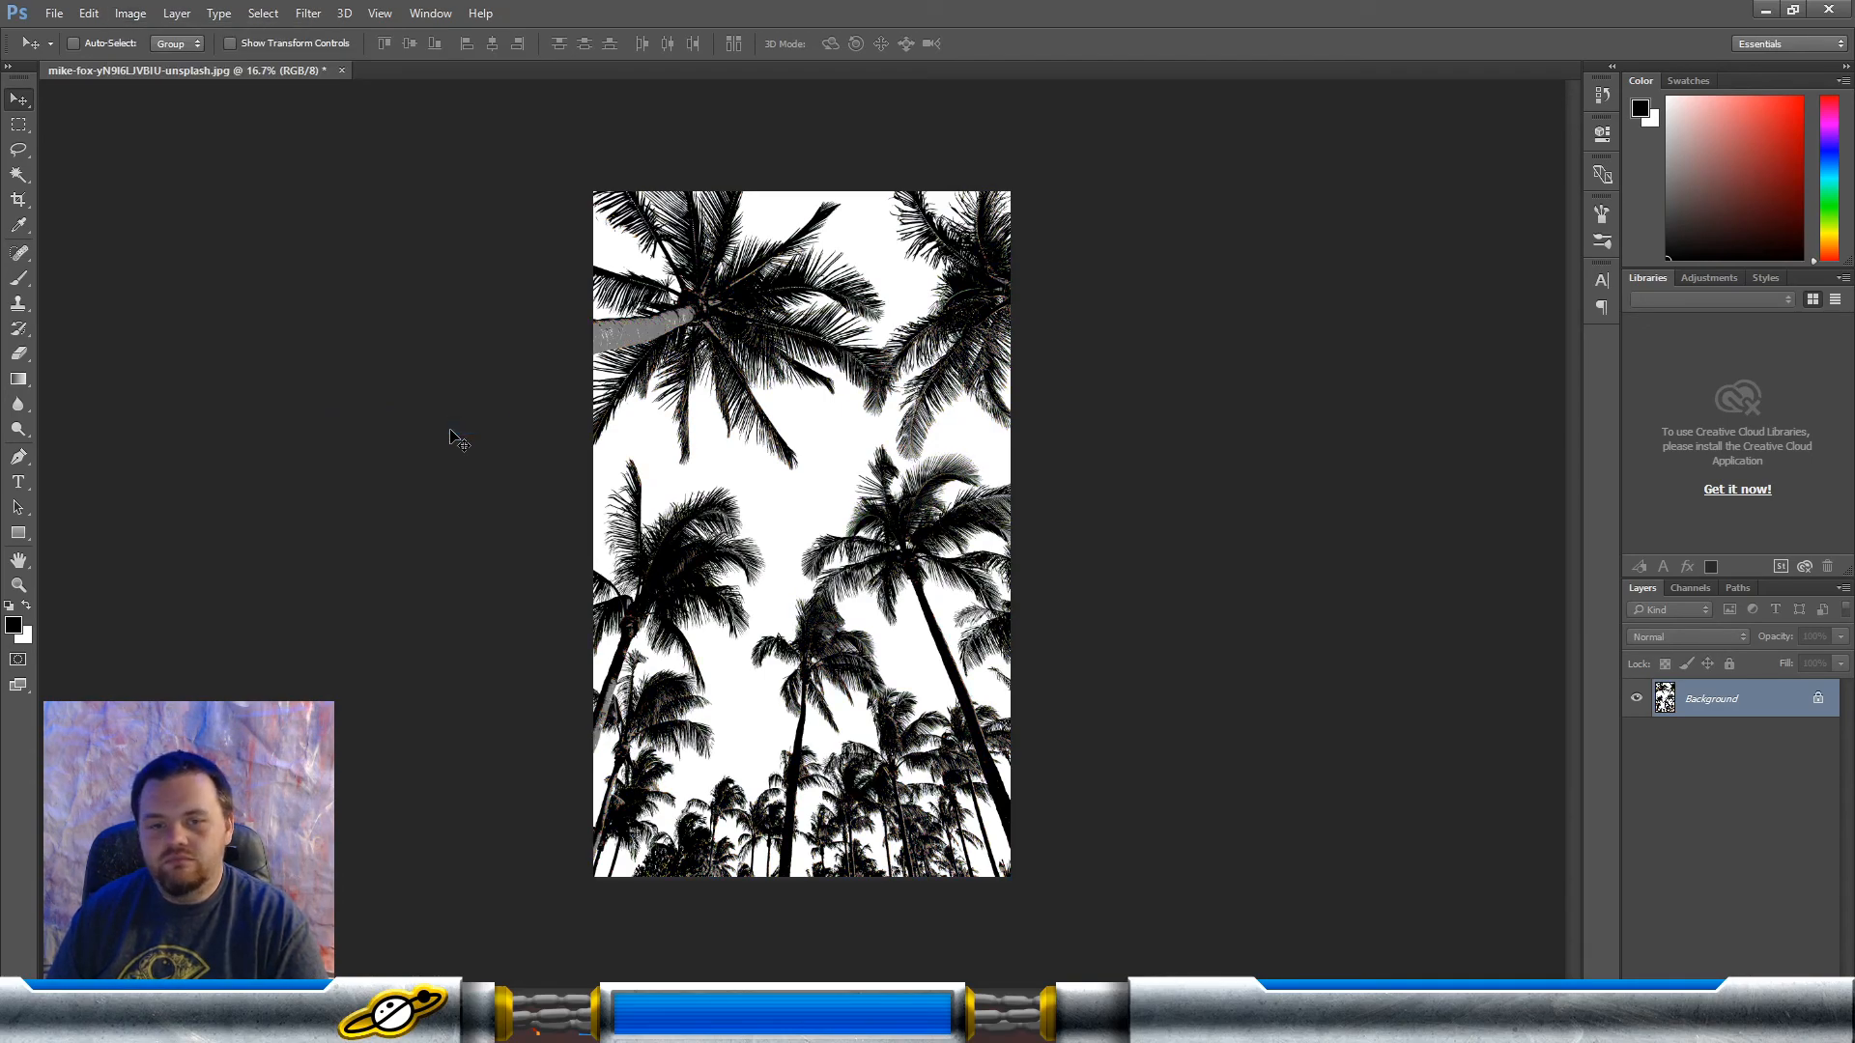
Step: Apply Levels to the desaturated palm tree photo, raising the black input to turn the remaining grey areas solid black
left_click(127, 15)
mouse_move(160, 61)
left_click(362, 82)
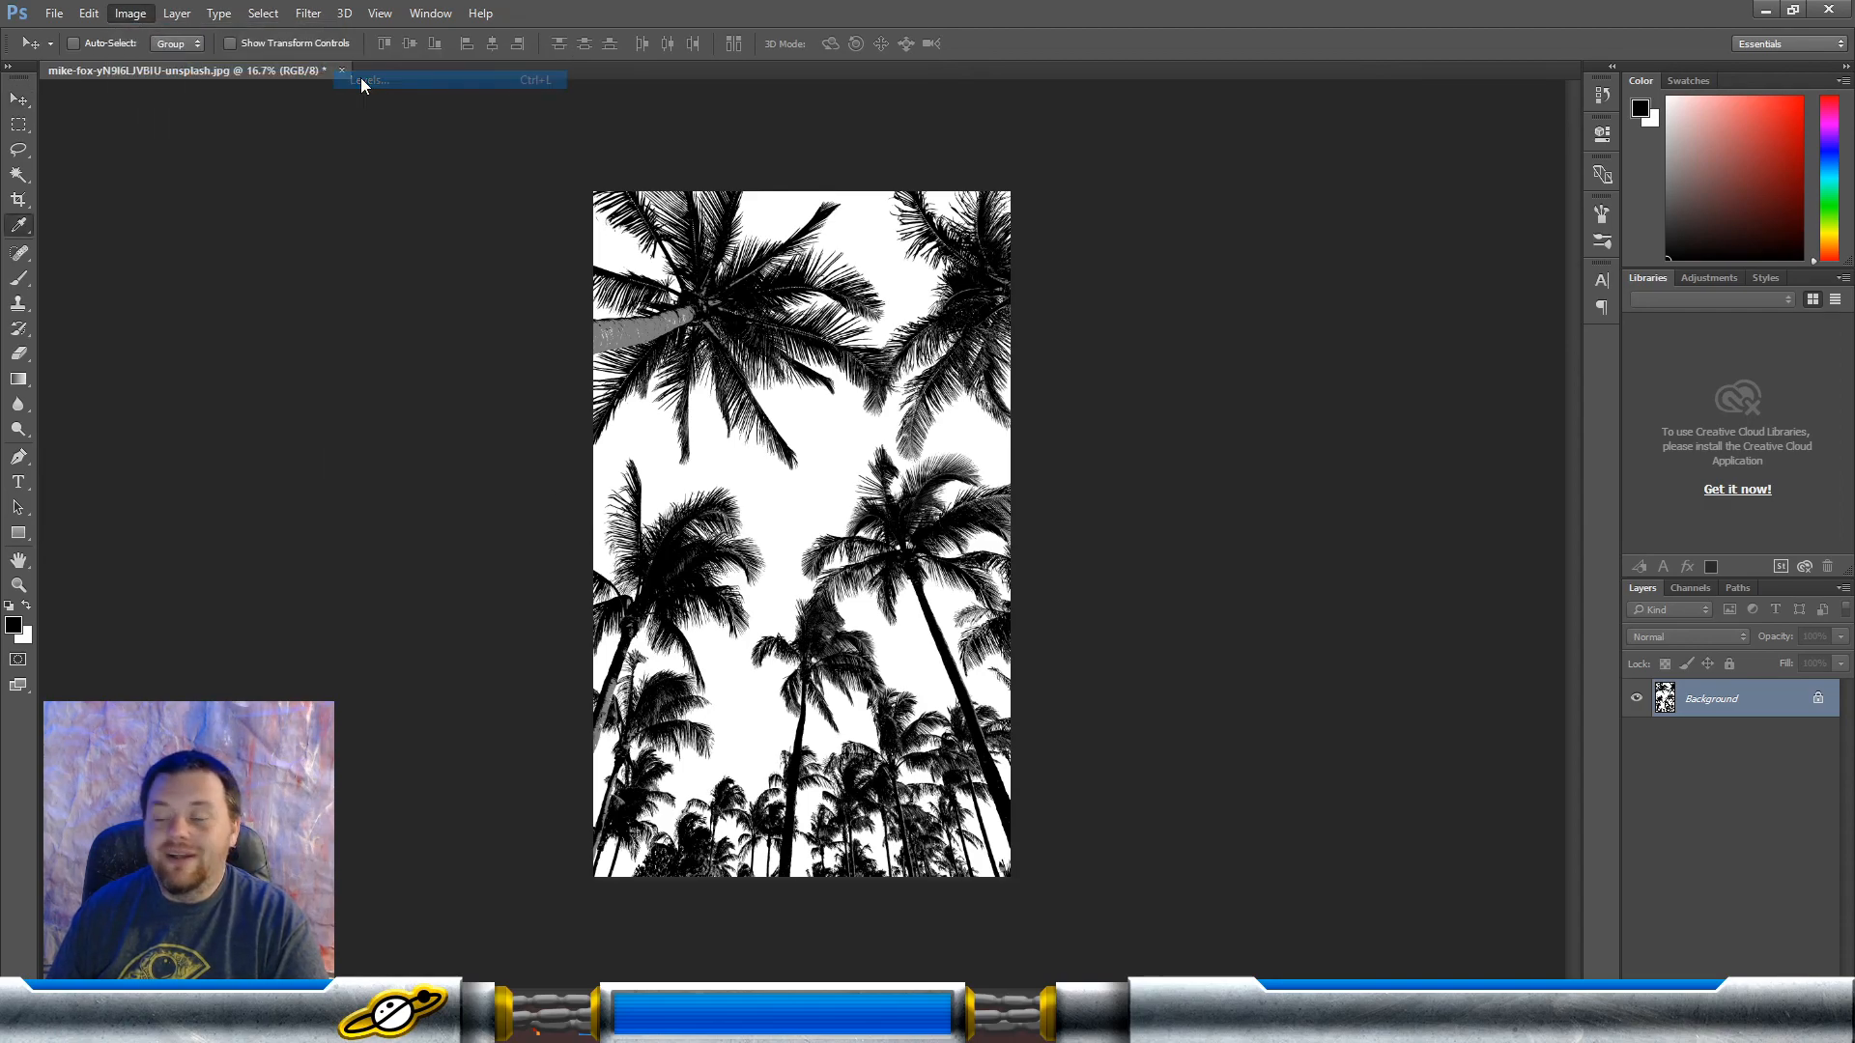
left_click_drag(1080, 570, 1301, 566)
left_click(1422, 380)
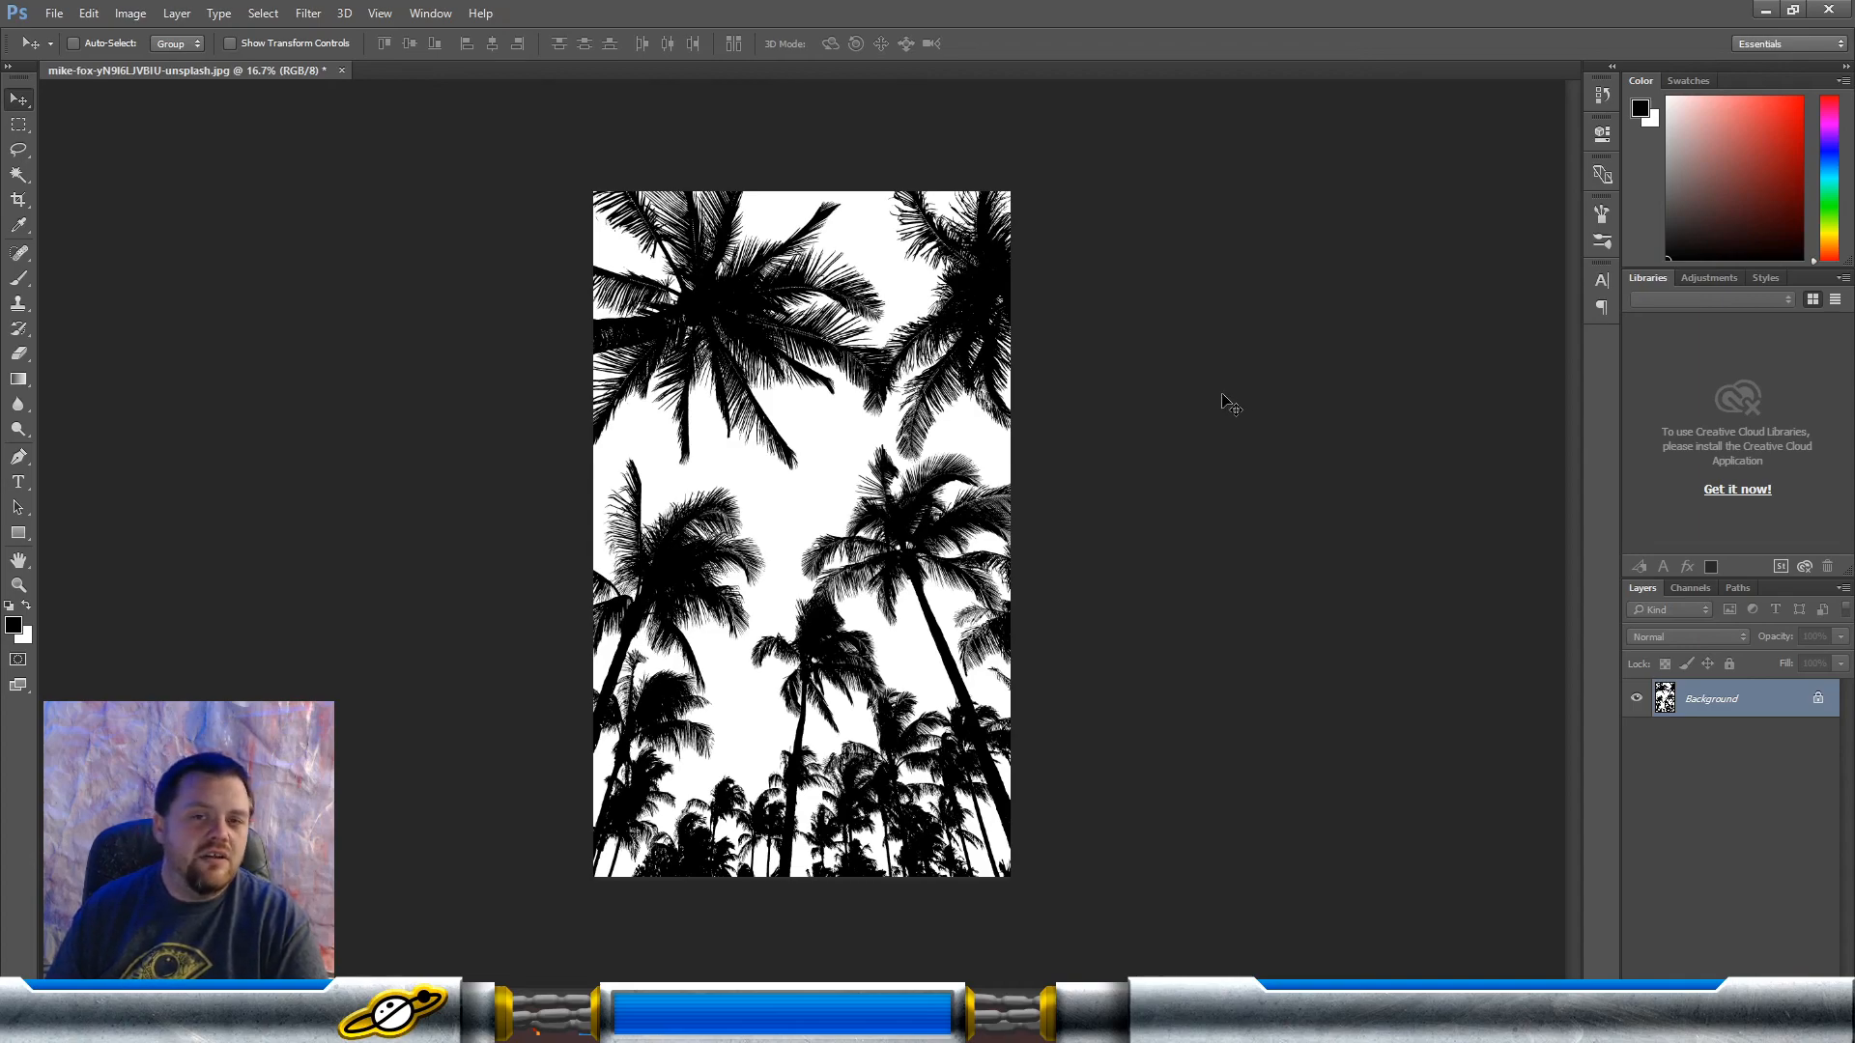
Step: Copy the entire palm tree image, switch to Illustrator and paste it into the Untitled-1 document with the blue triangle
key("ctrl+a")
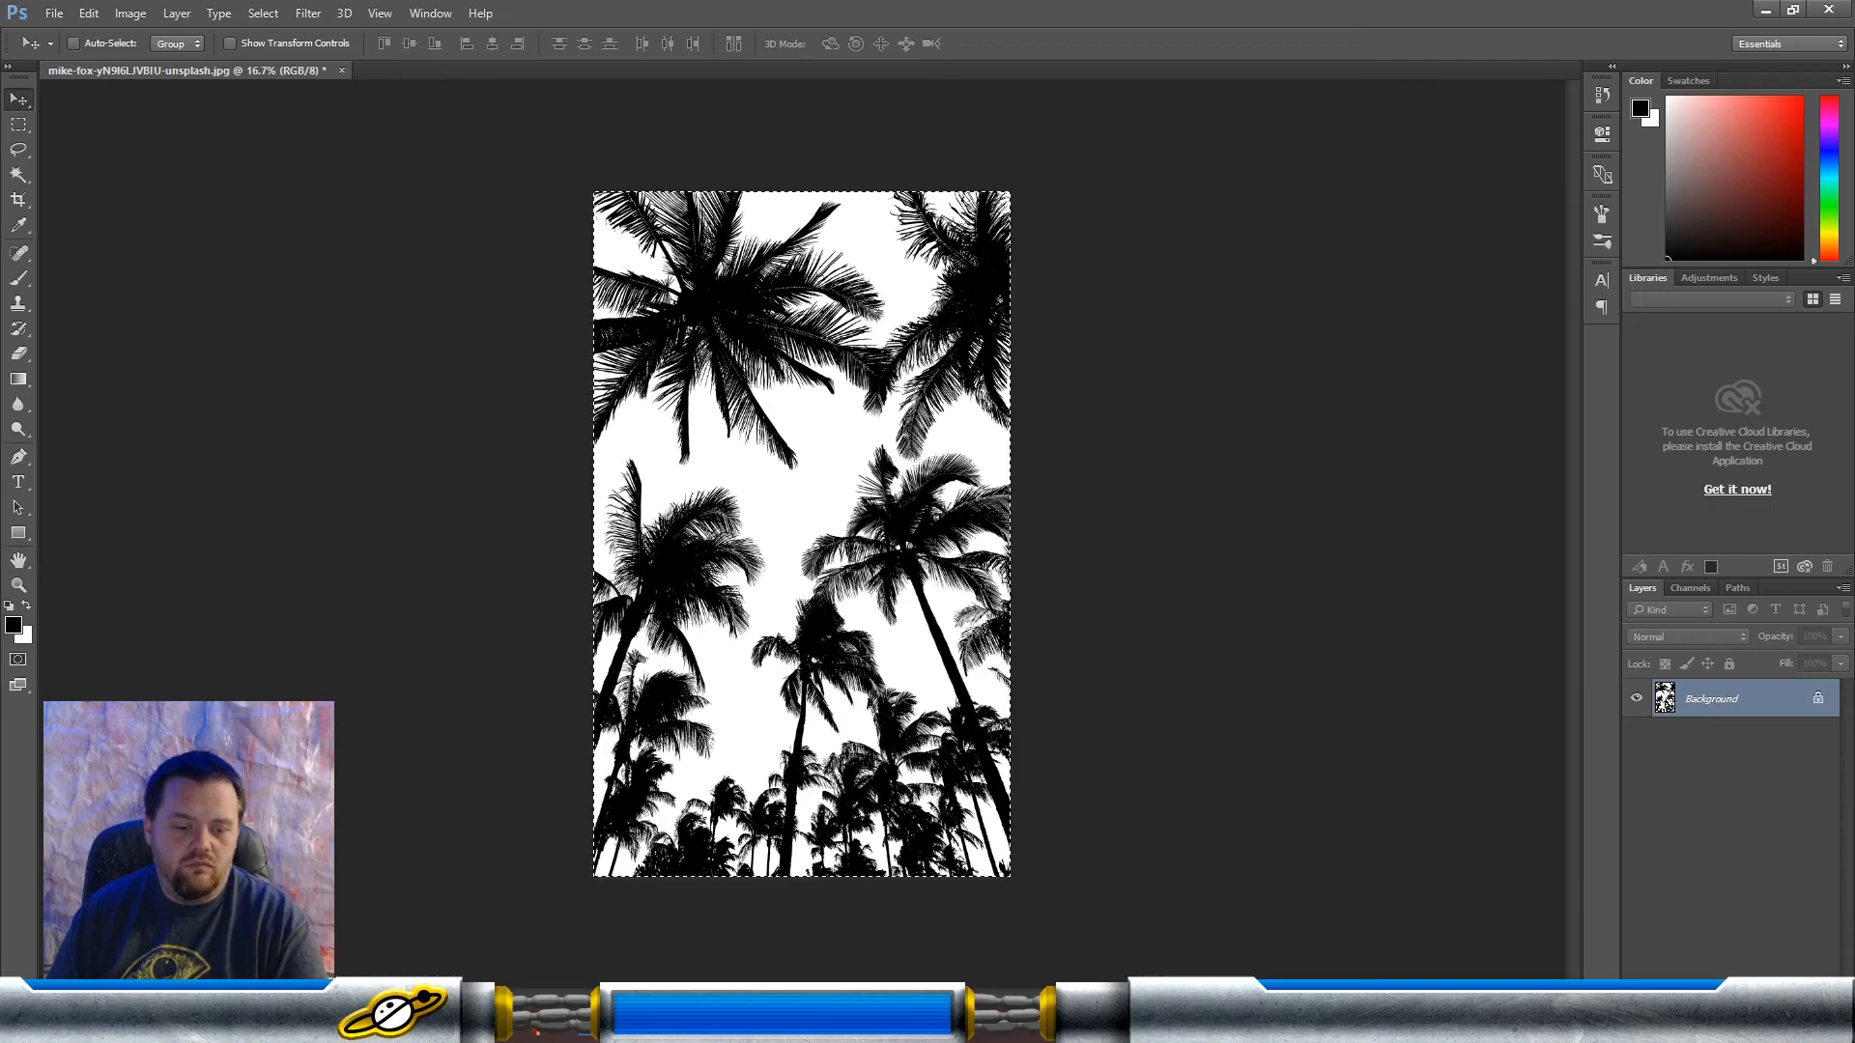
left_click(541, 1024)
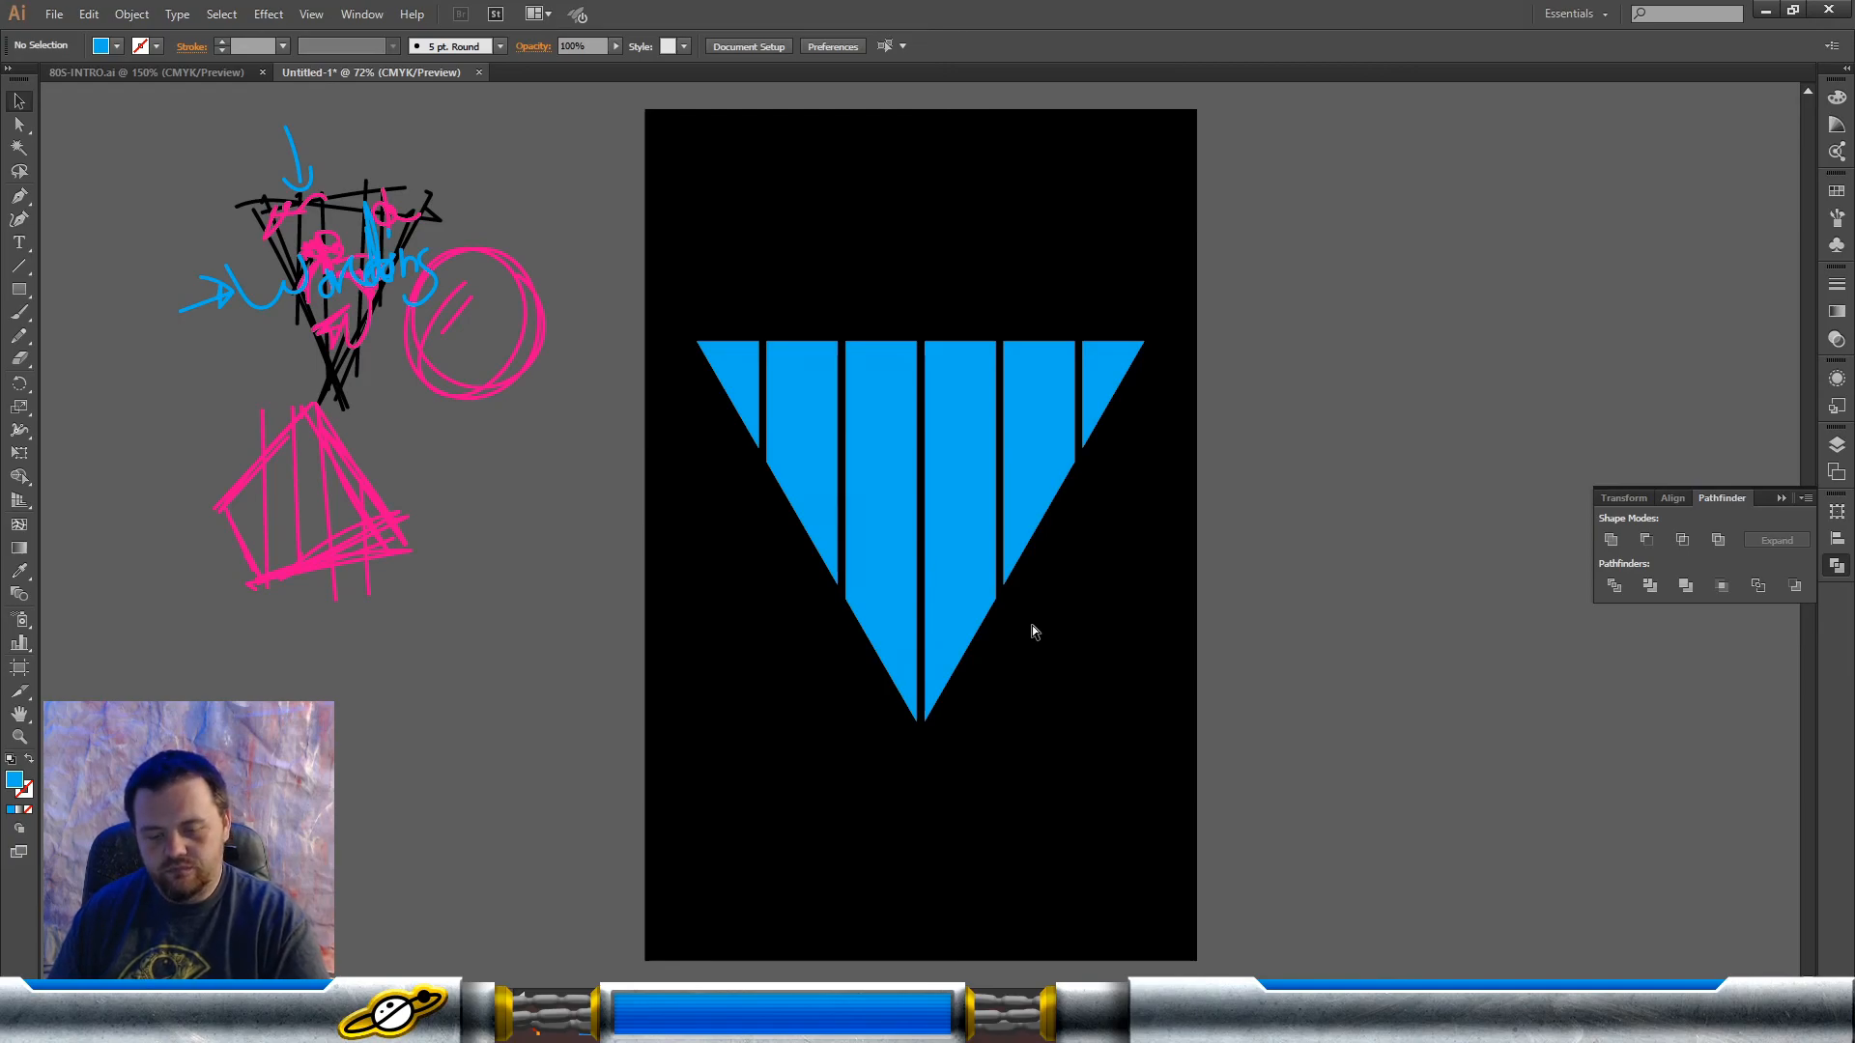
key("ctrl+v")
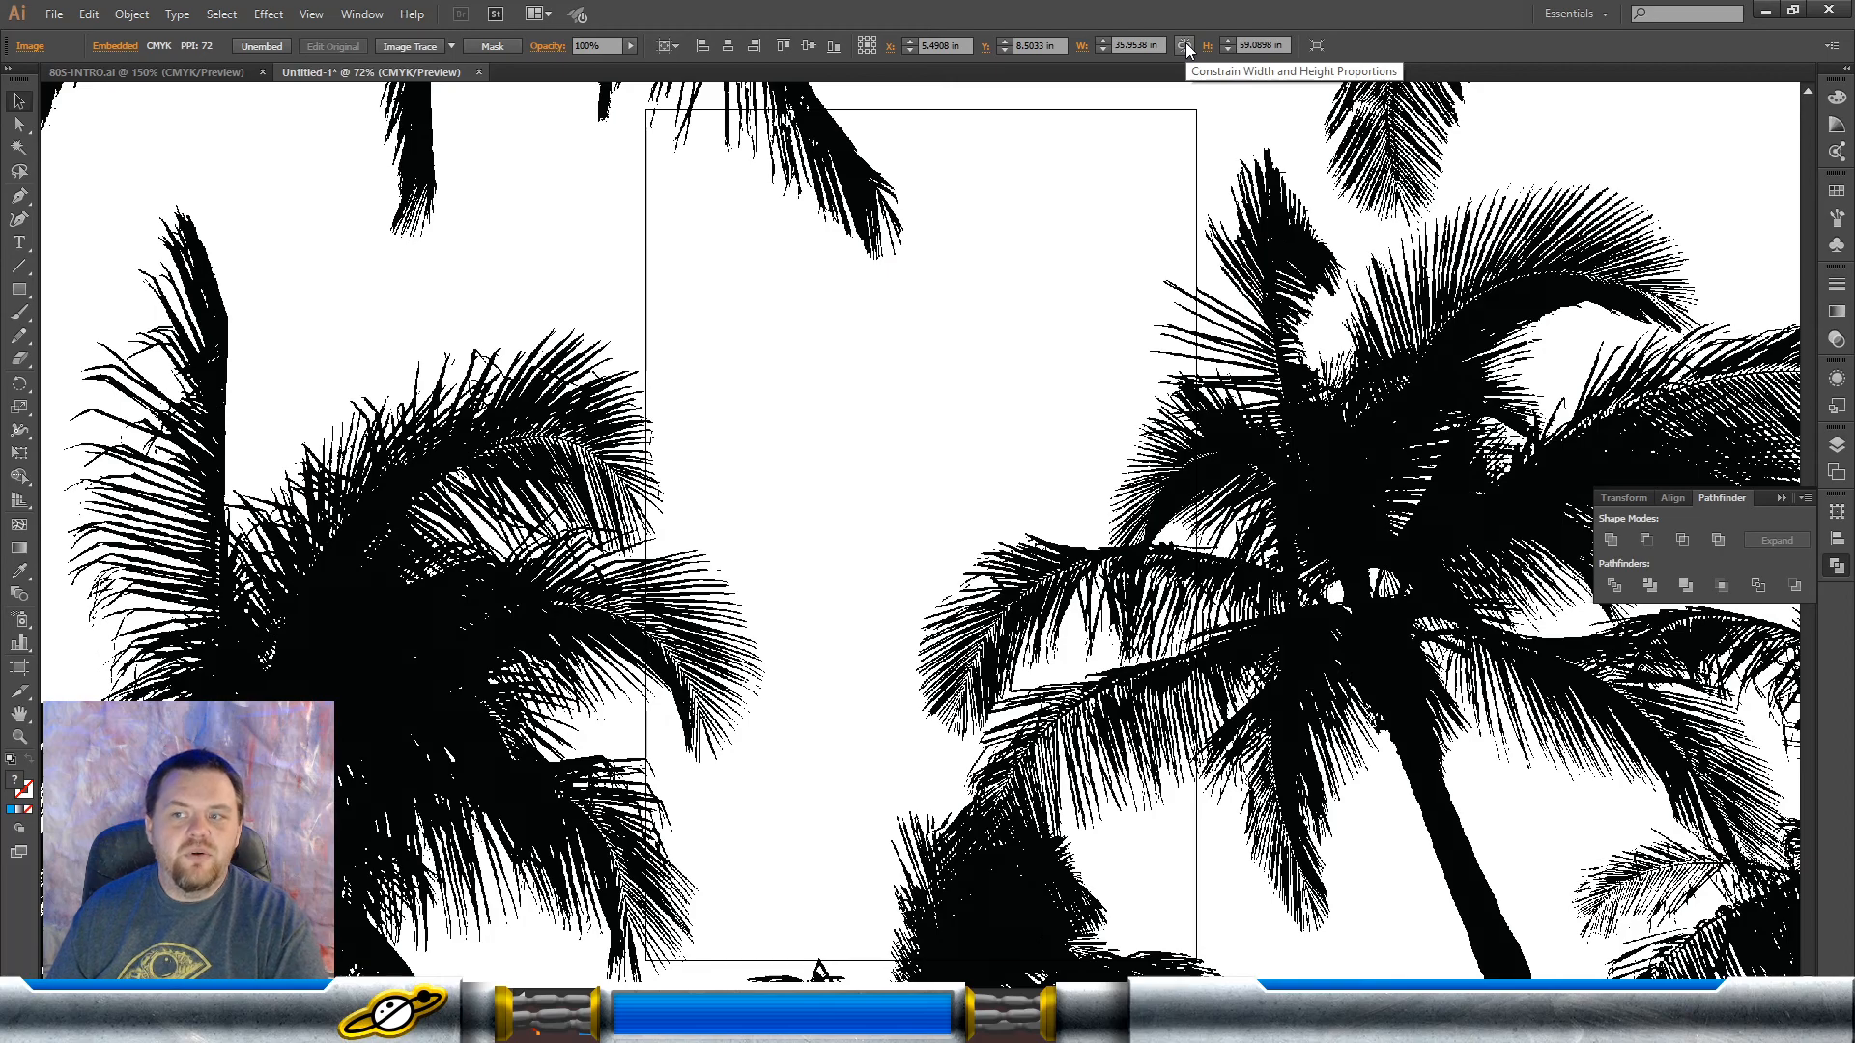
Step: Resize the pasted palm tree image to a width of 10 in with width and height proportions constrained
left_click(1186, 47)
left_click(1126, 45)
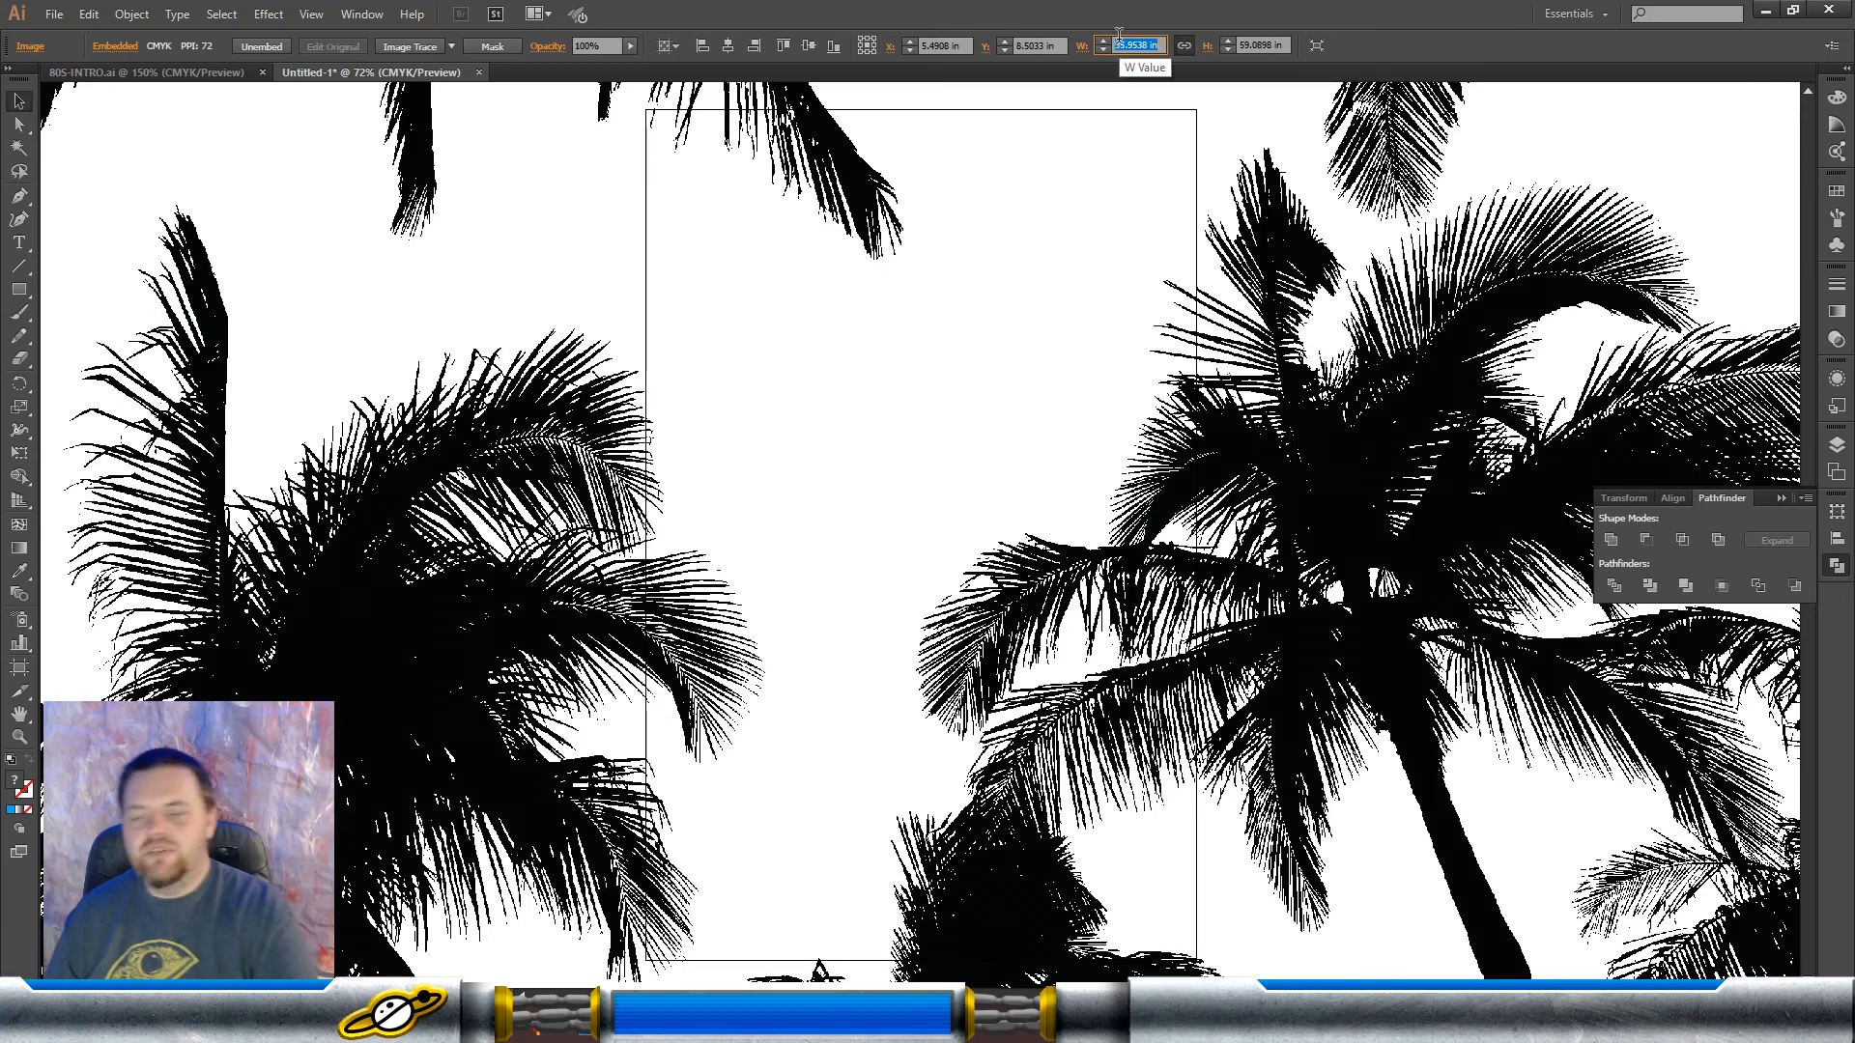
type("10")
key("Return")
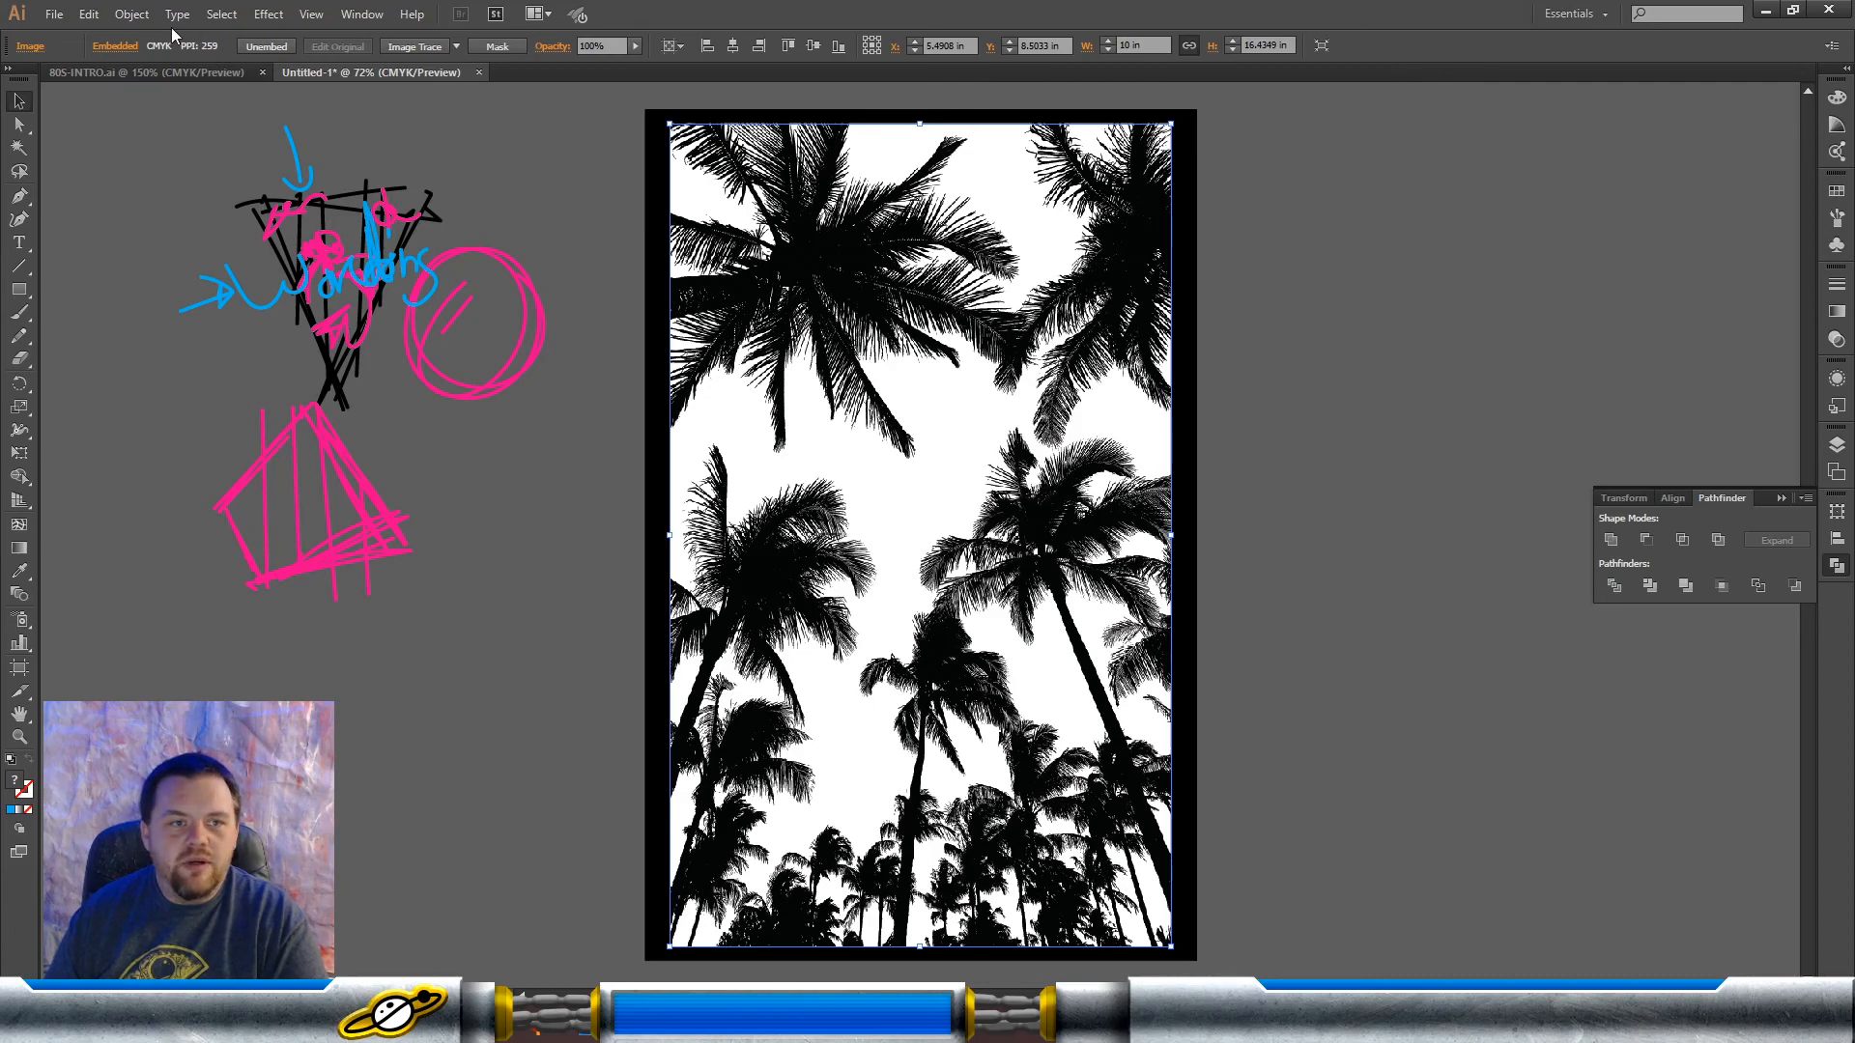
Step: Run Image Trace on the palm tree image with the Default preset
left_click(132, 15)
left_click(132, 14)
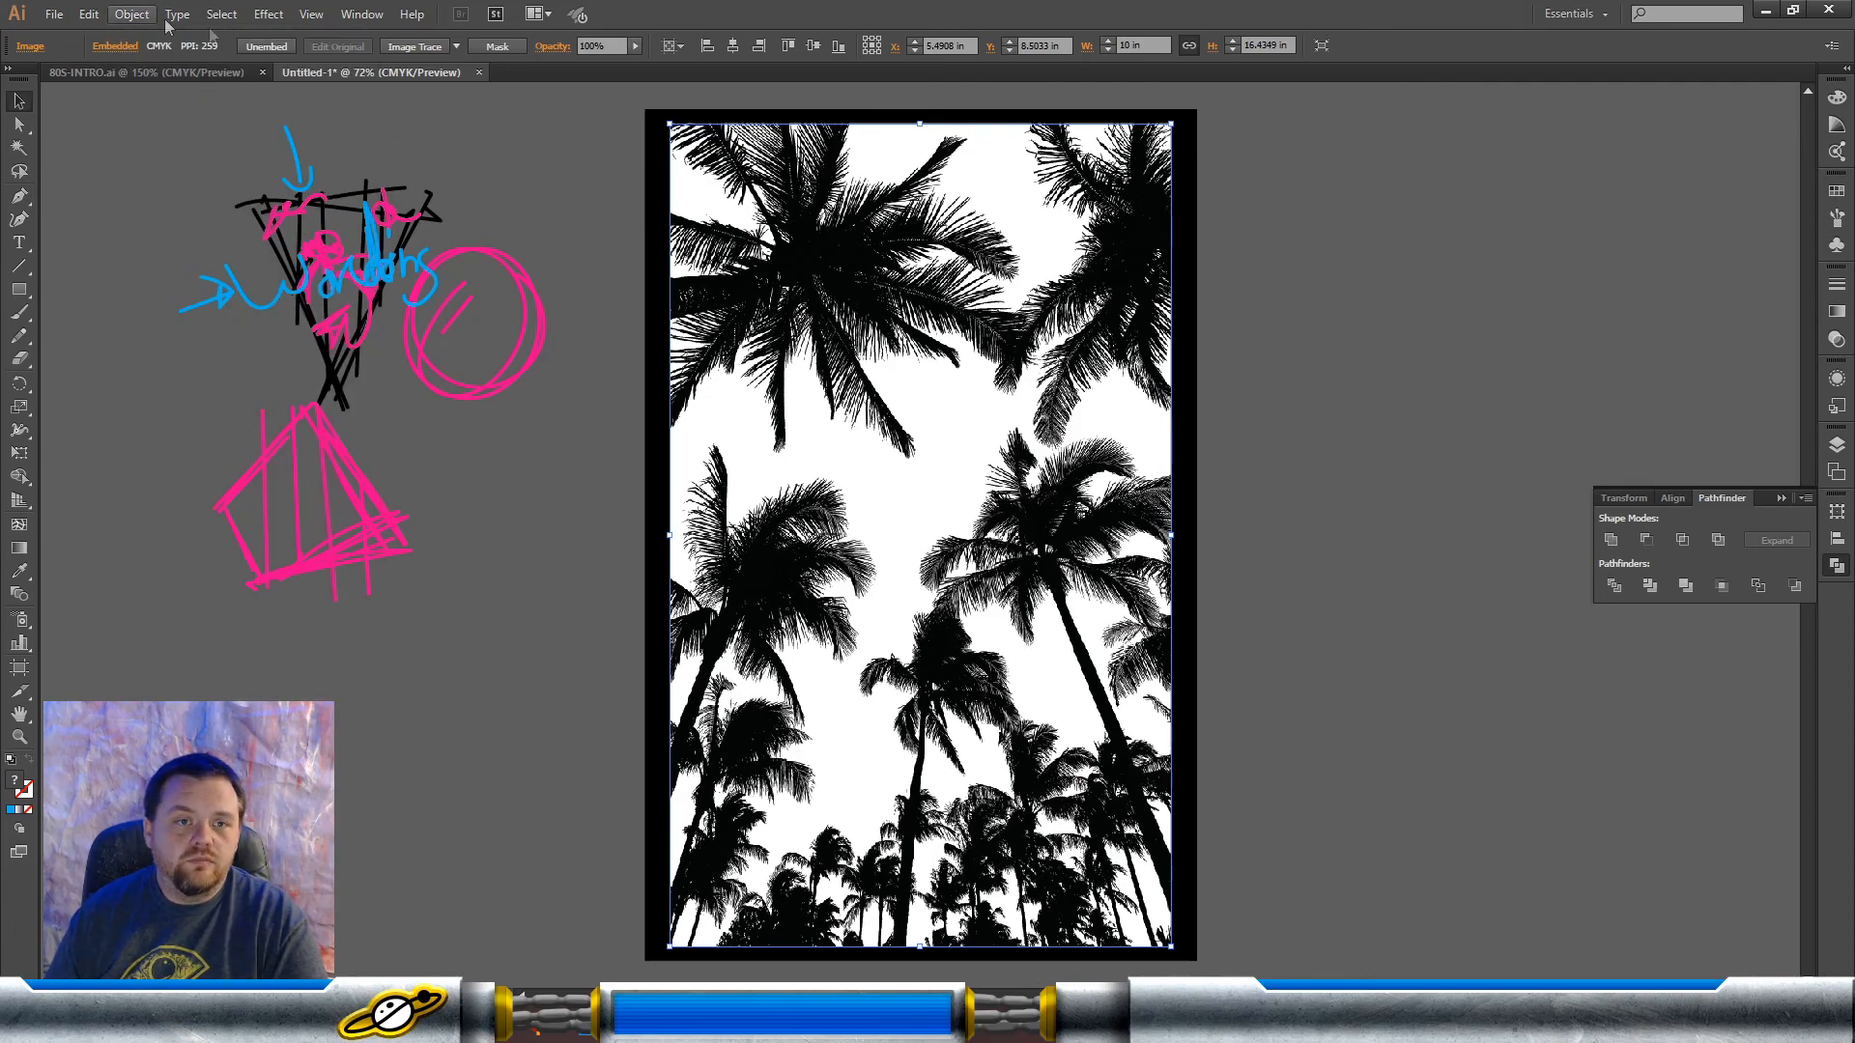
left_click(414, 49)
left_click(1045, 529)
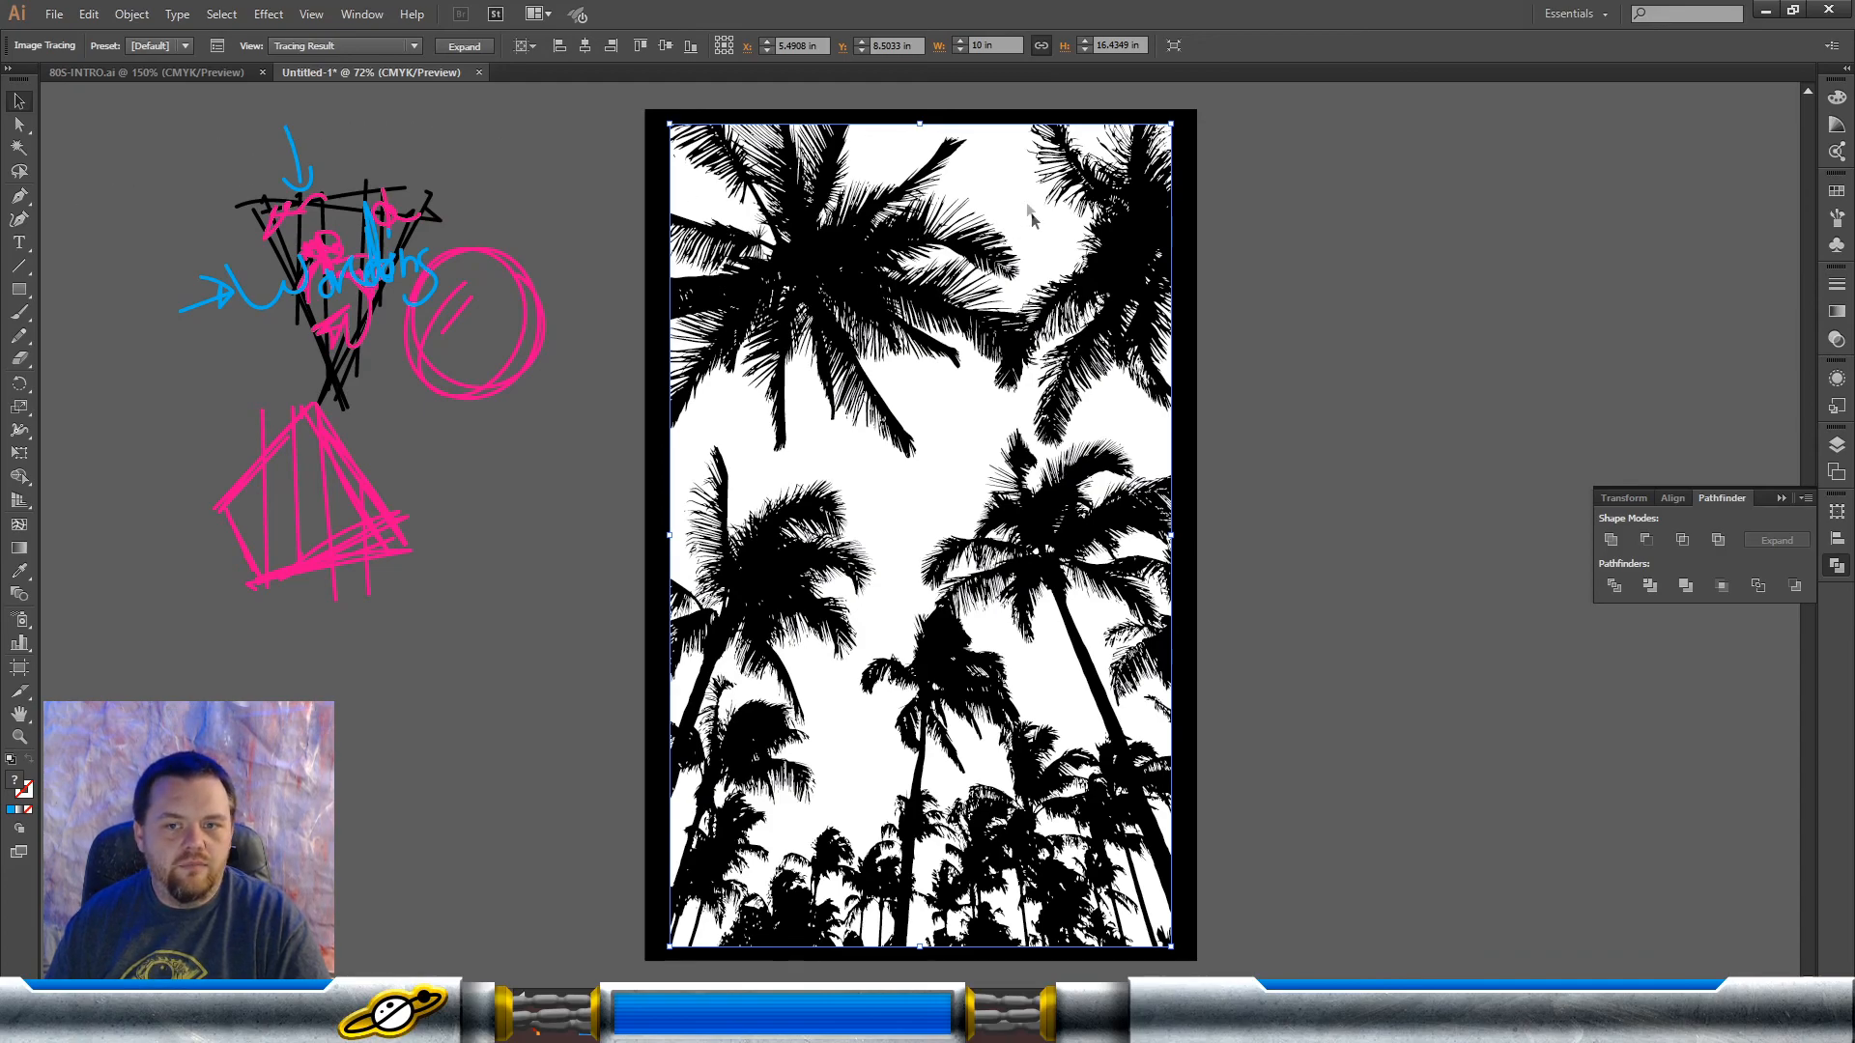
Step: Expand the palm tree tracing result into editable vector paths and deselect it
left_click(470, 48)
left_click(492, 176)
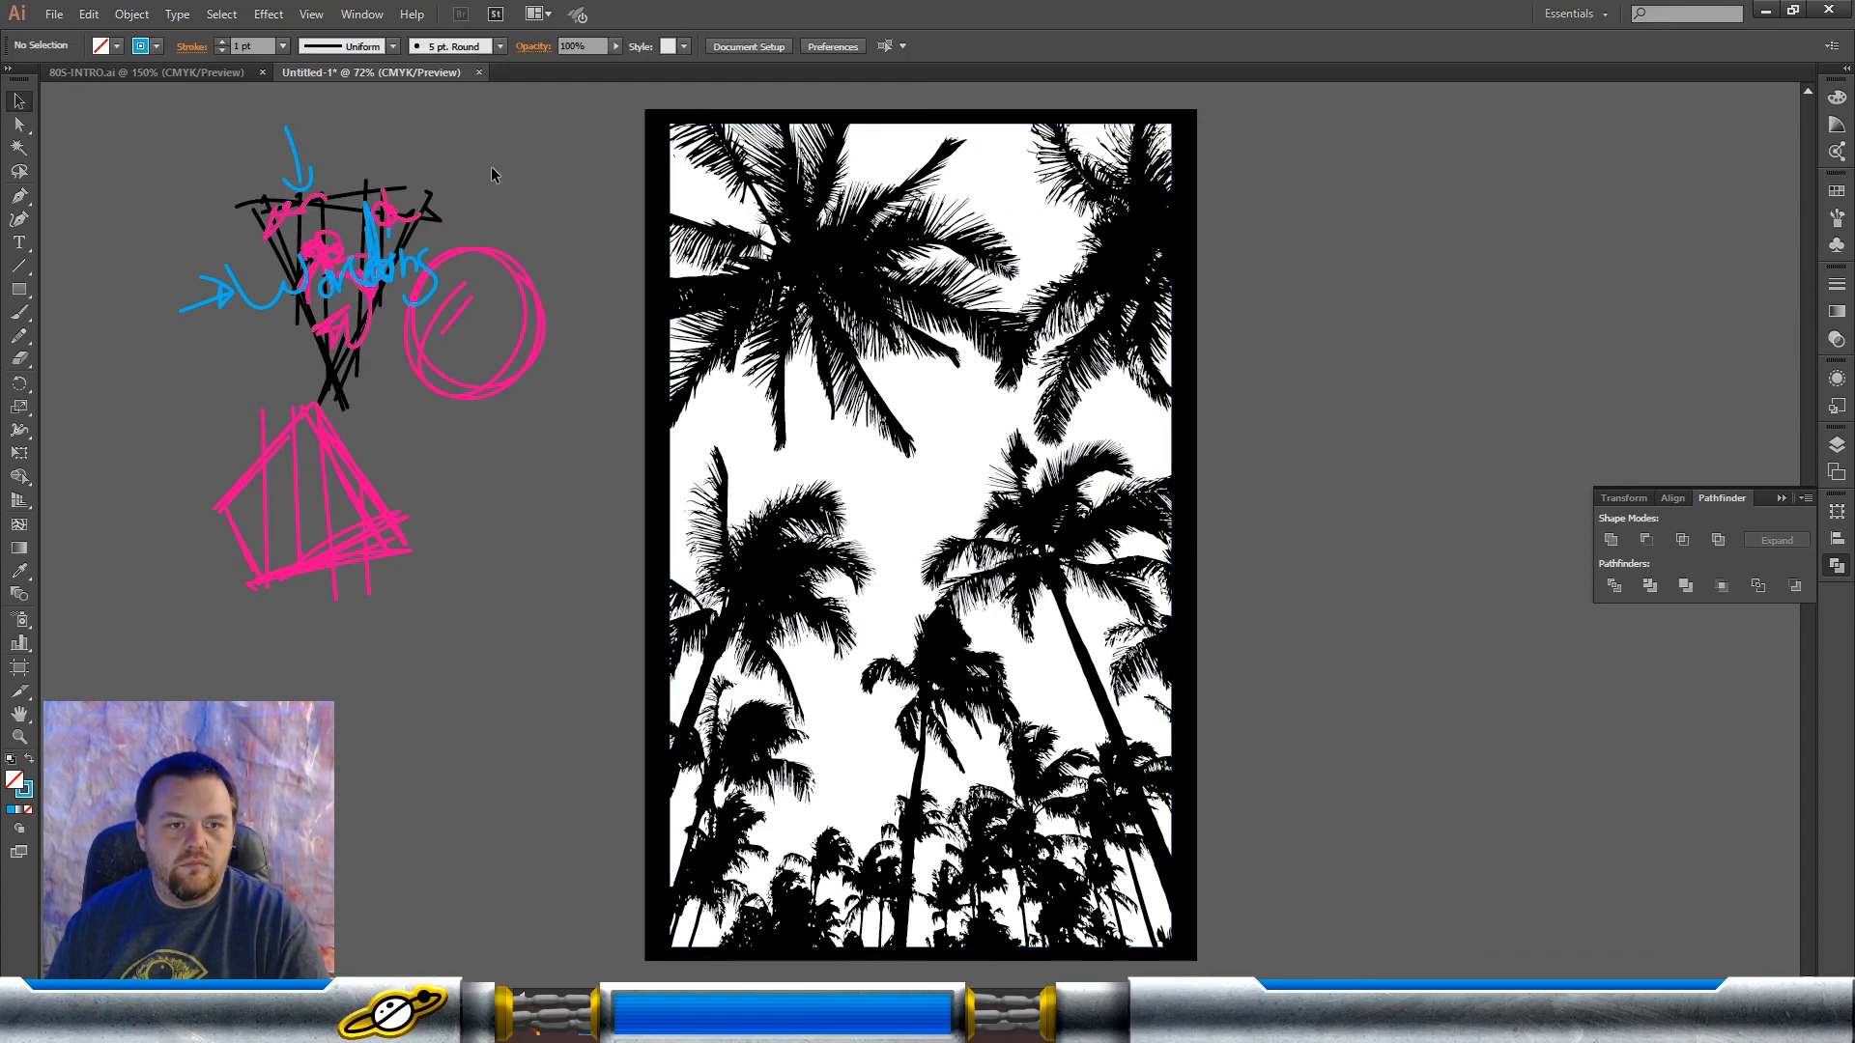
left_click(781, 214)
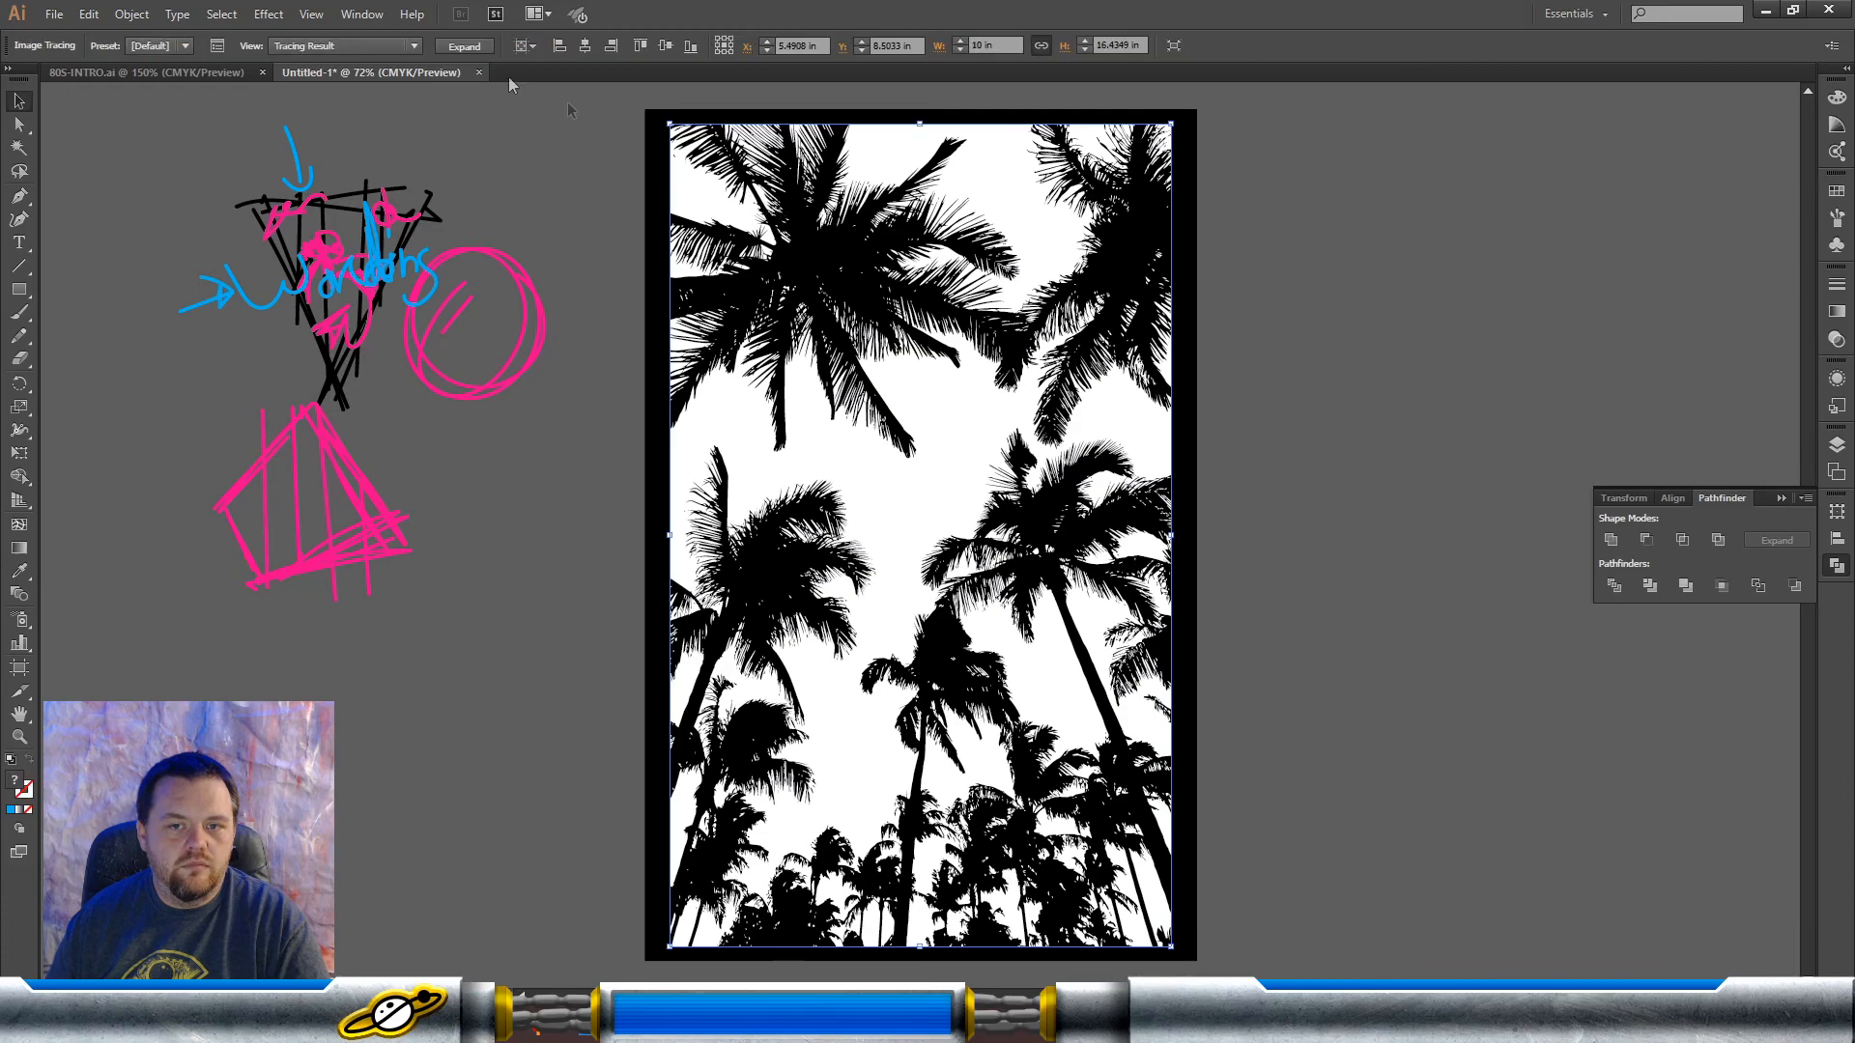
left_click(465, 47)
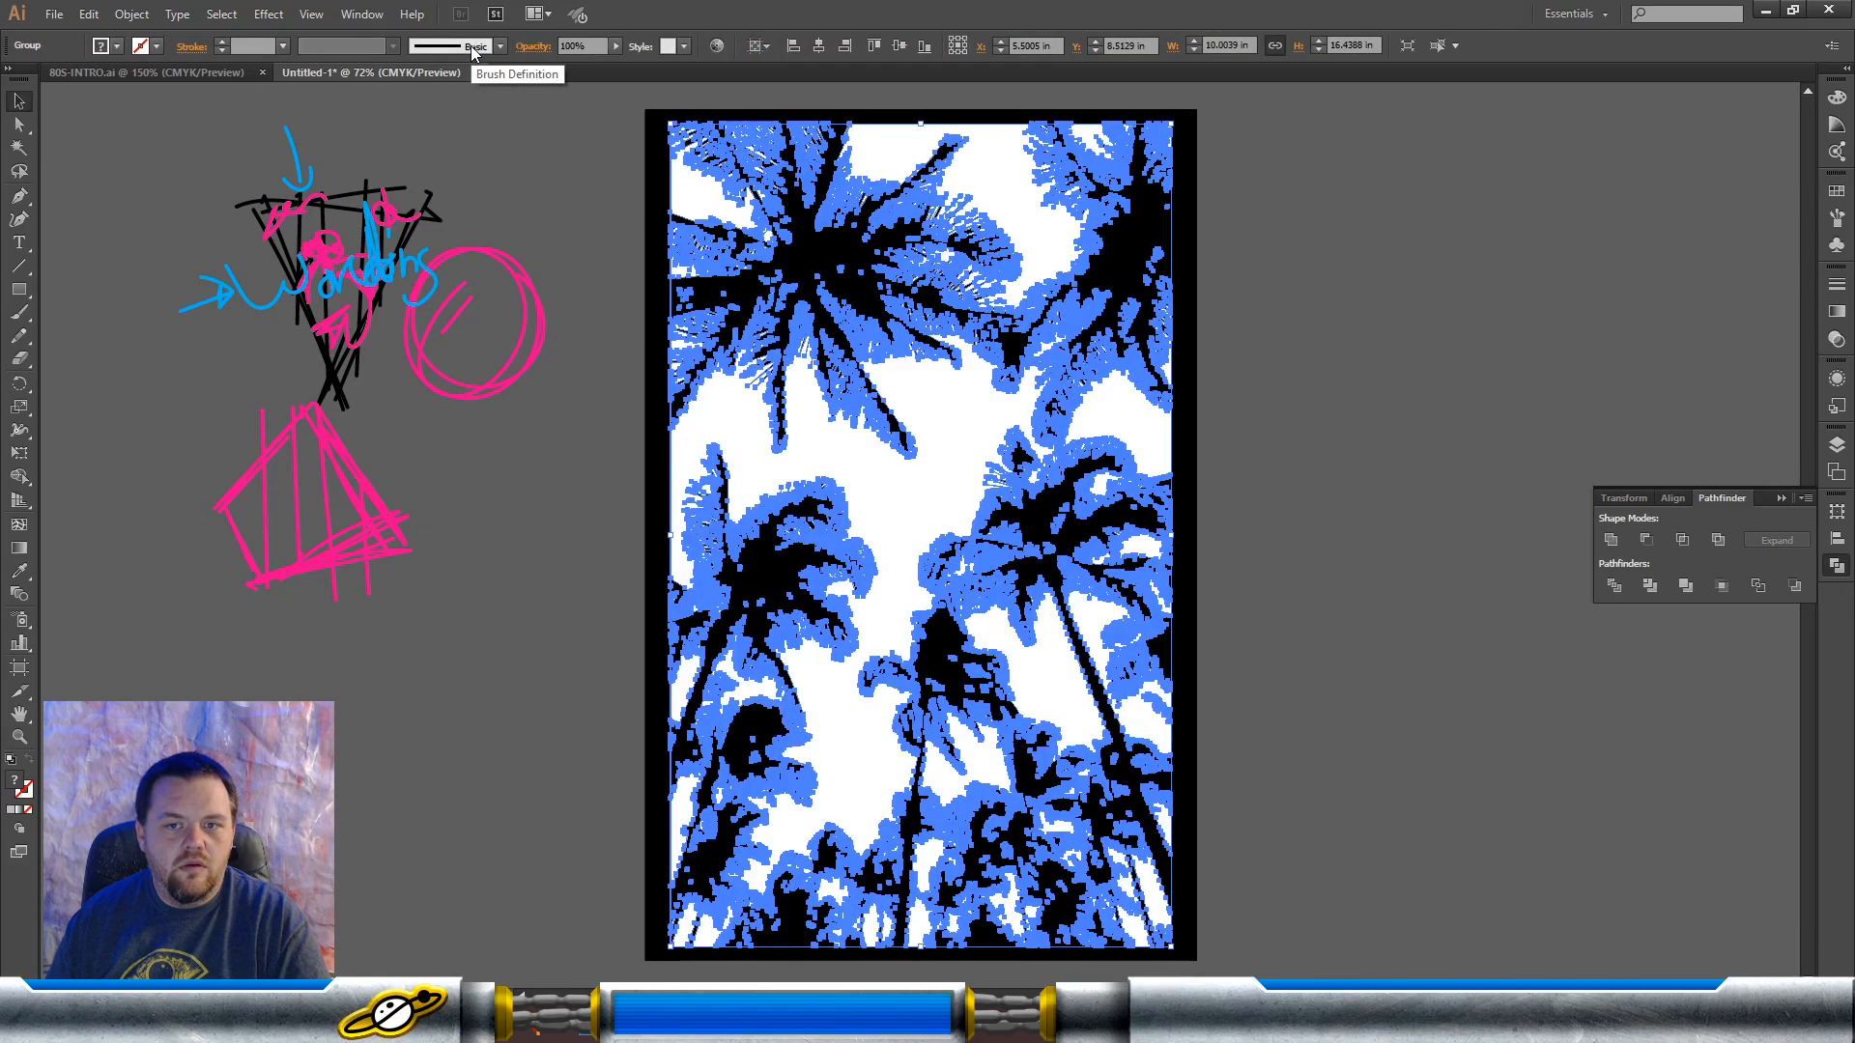
left_click(566, 189)
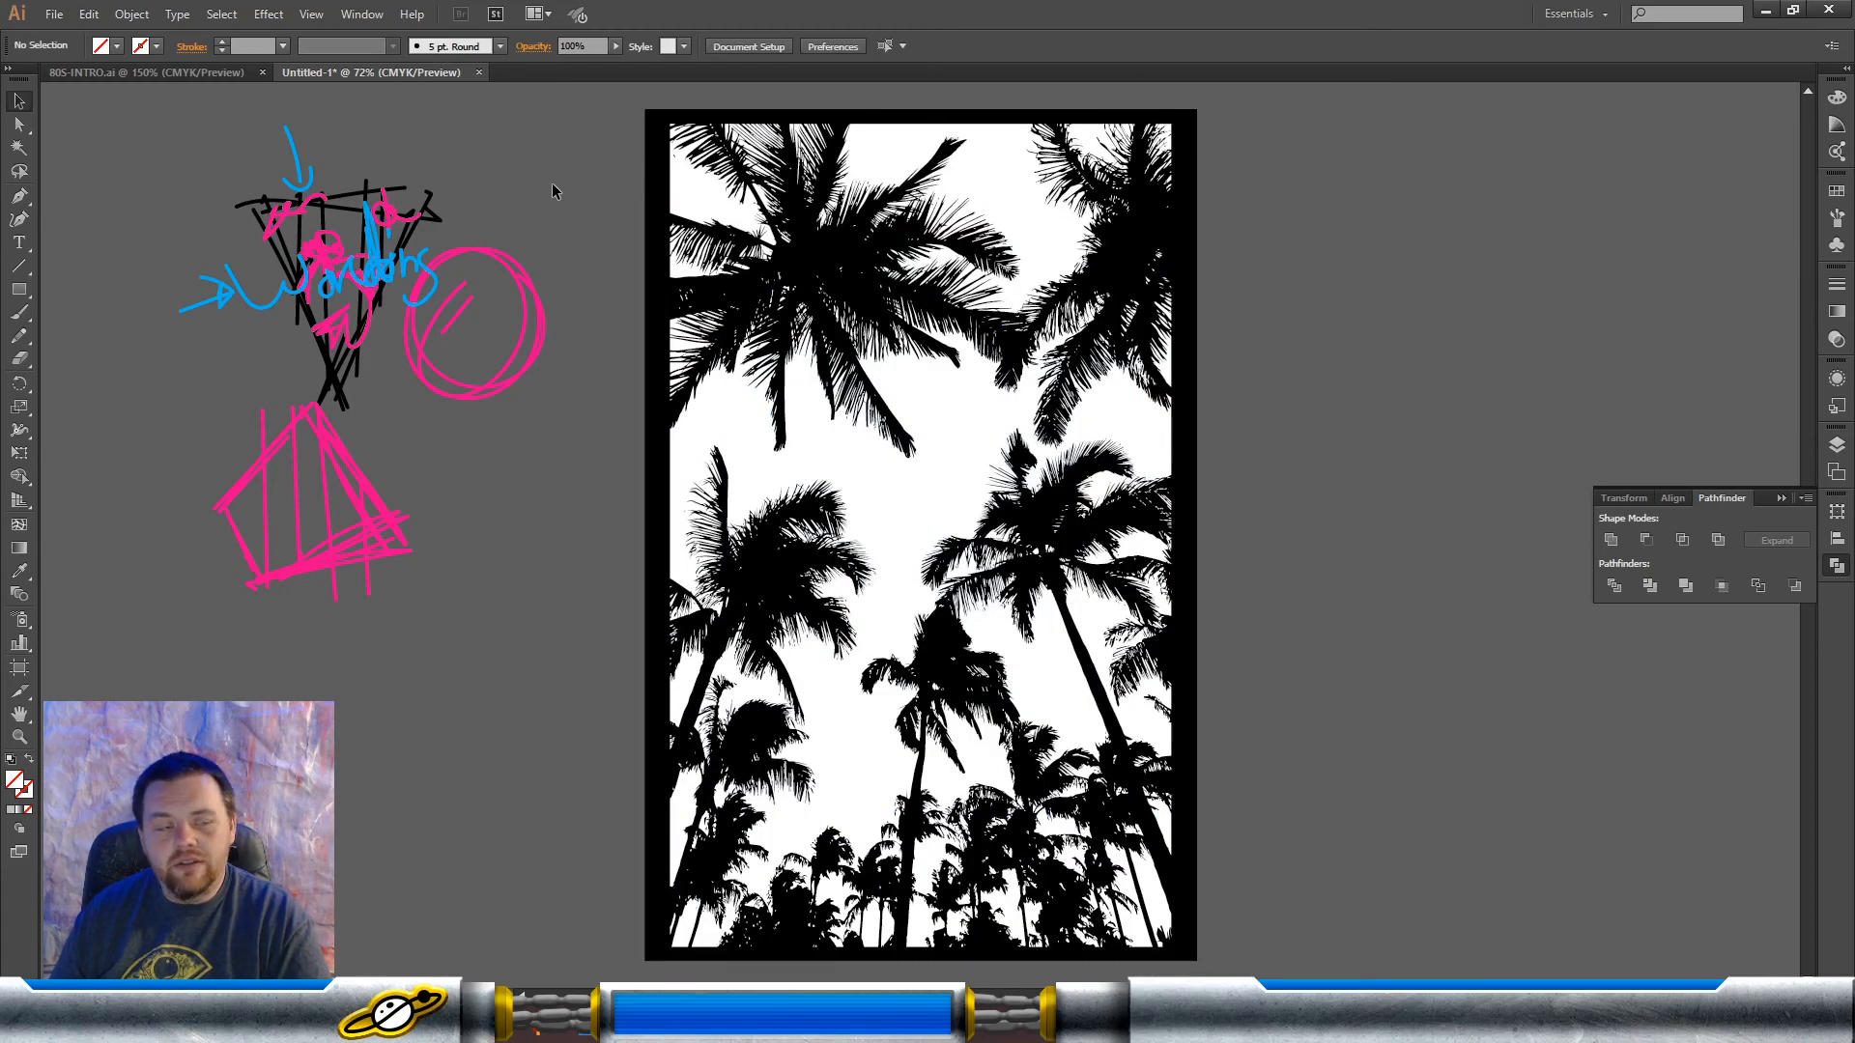
Step: Draw two small rectangles, one above the other, beside the artboard, about 0.81 × 1.23 in and 0.78 × 1.2 in
left_click(20, 289)
left_click_drag(551, 124, 583, 269)
key("v")
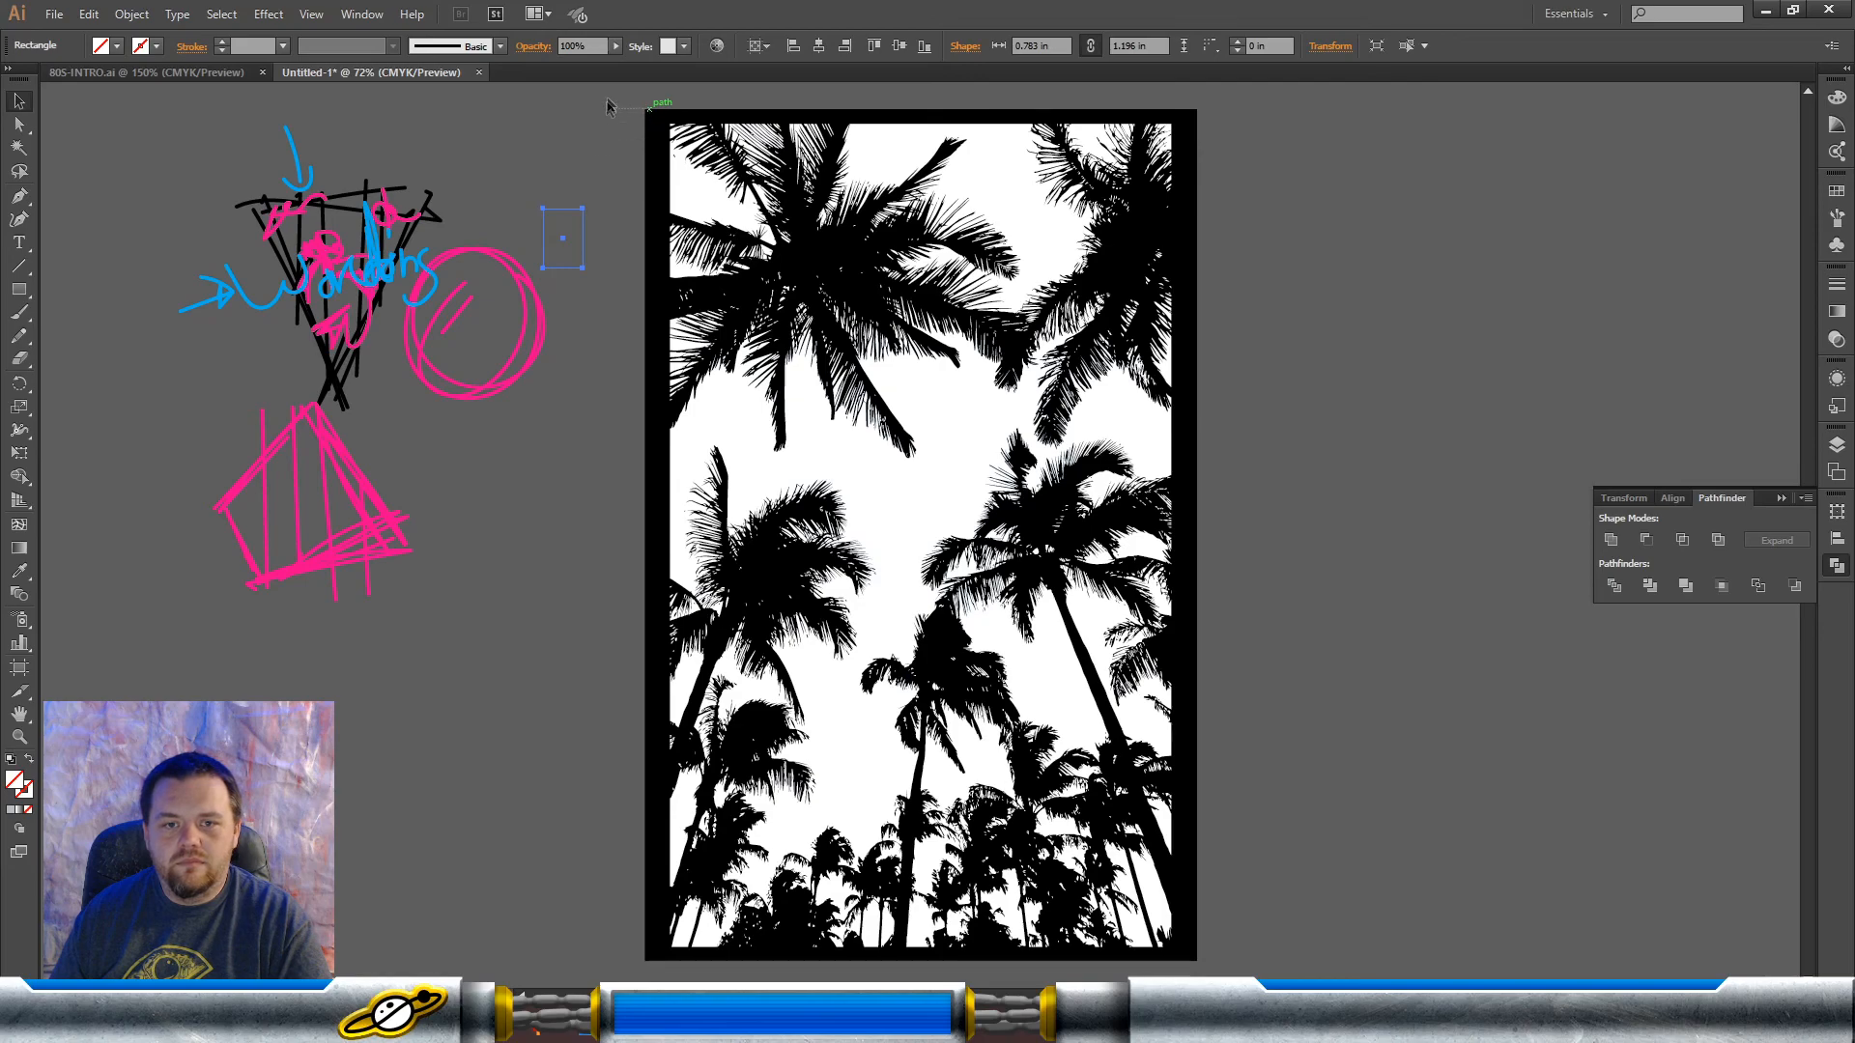
key("ctrl+z")
Step: Fill the upper small rectangle with black and the lower one with white
left_click(117, 47)
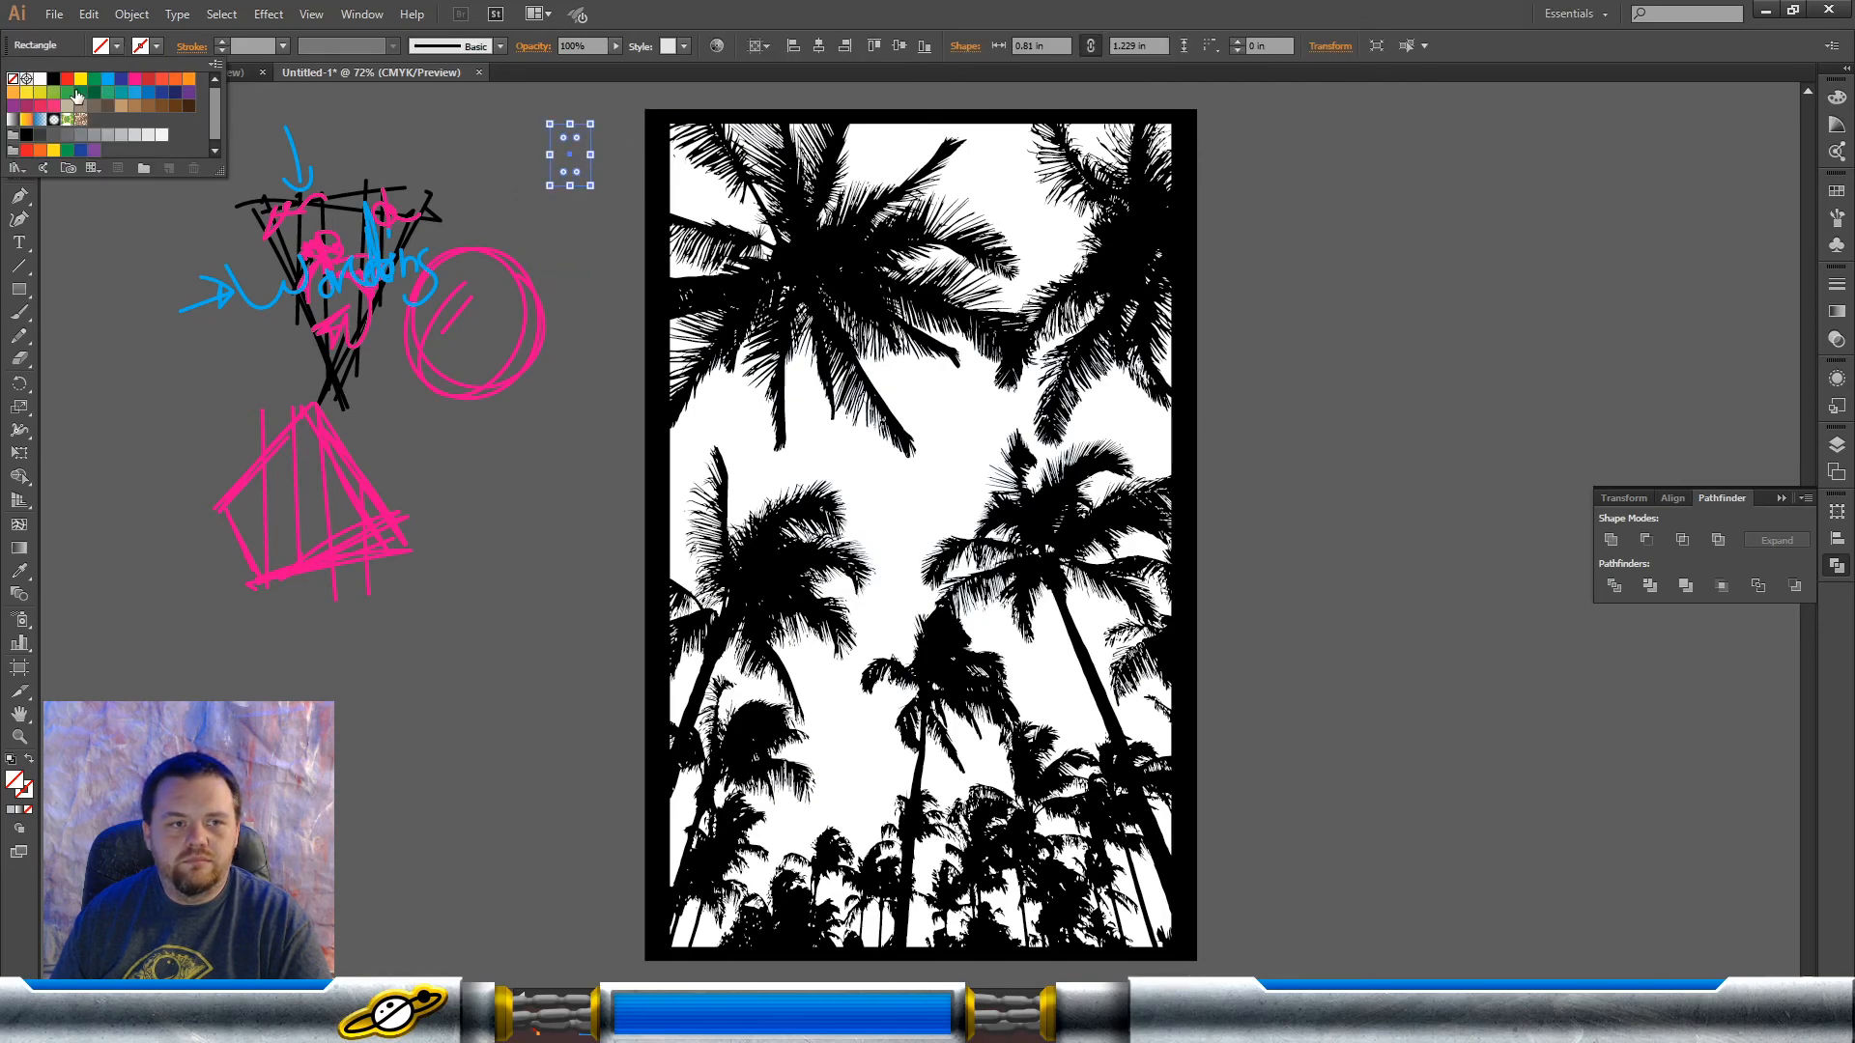
left_click(51, 81)
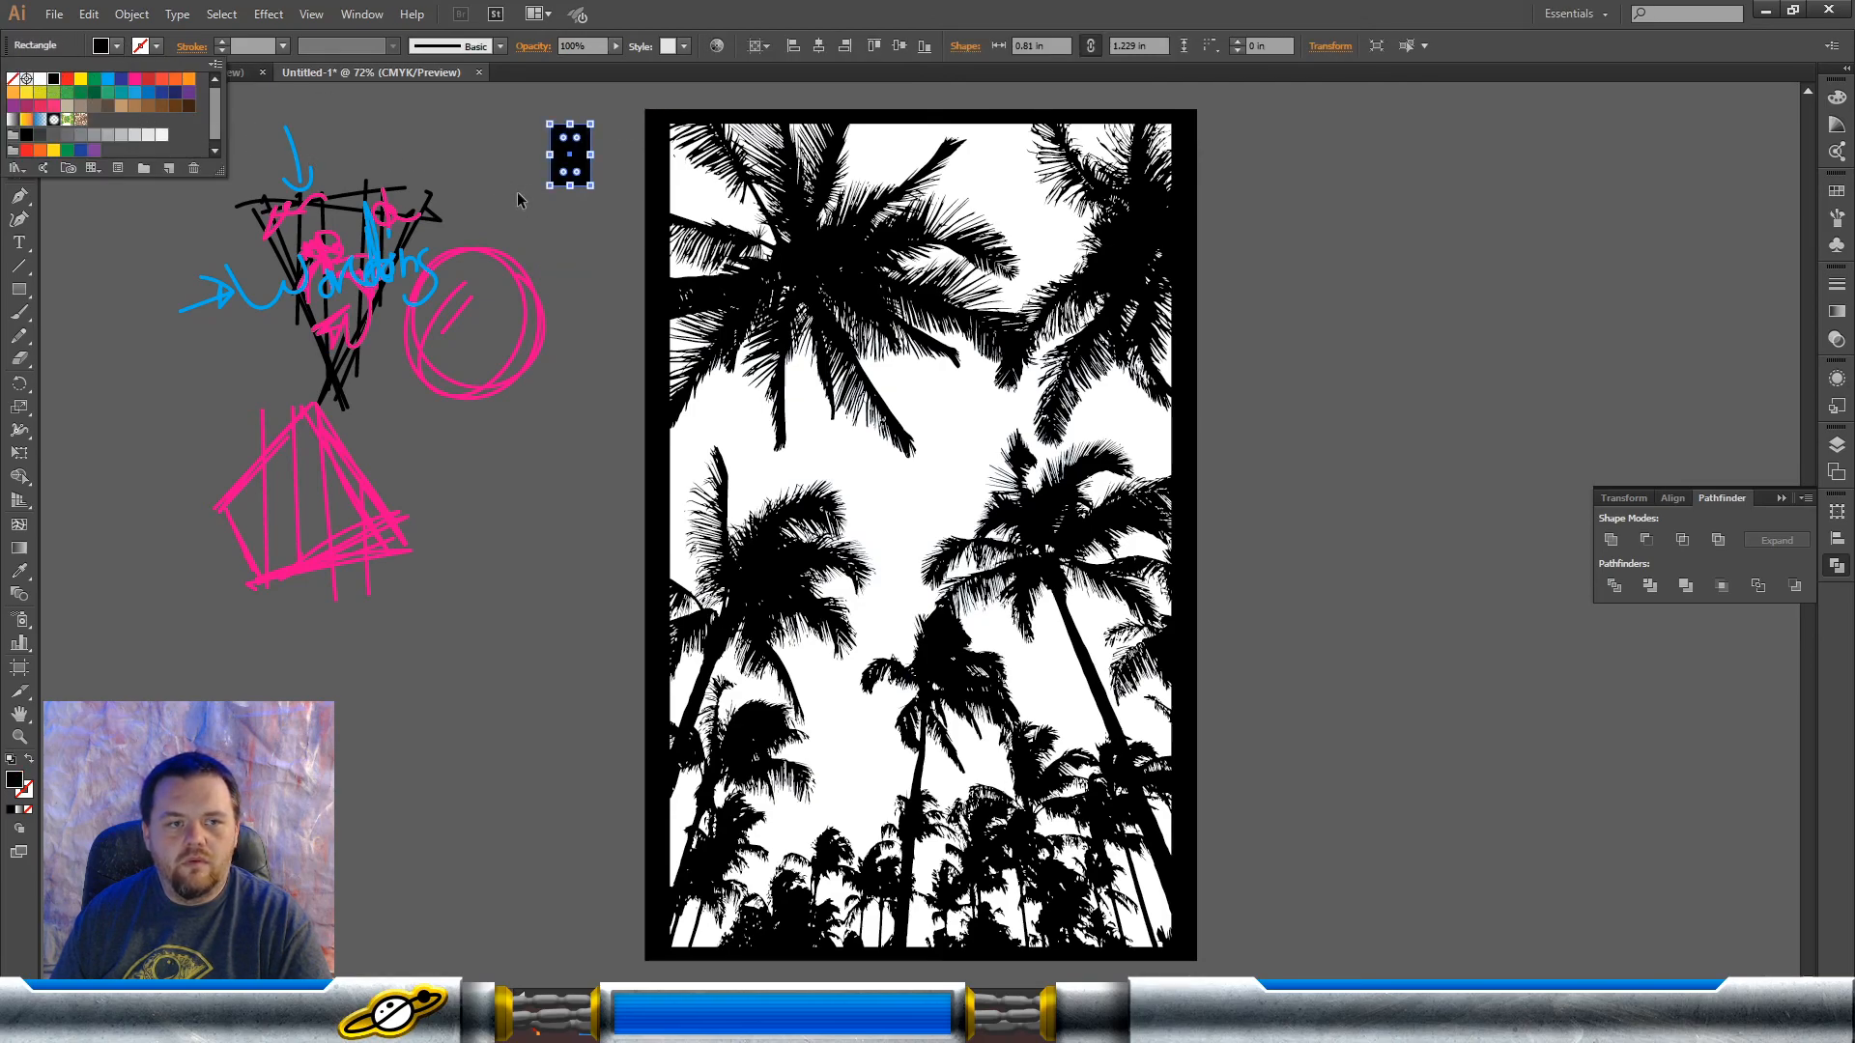
left_click(602, 209)
left_click_drag(627, 208, 528, 258)
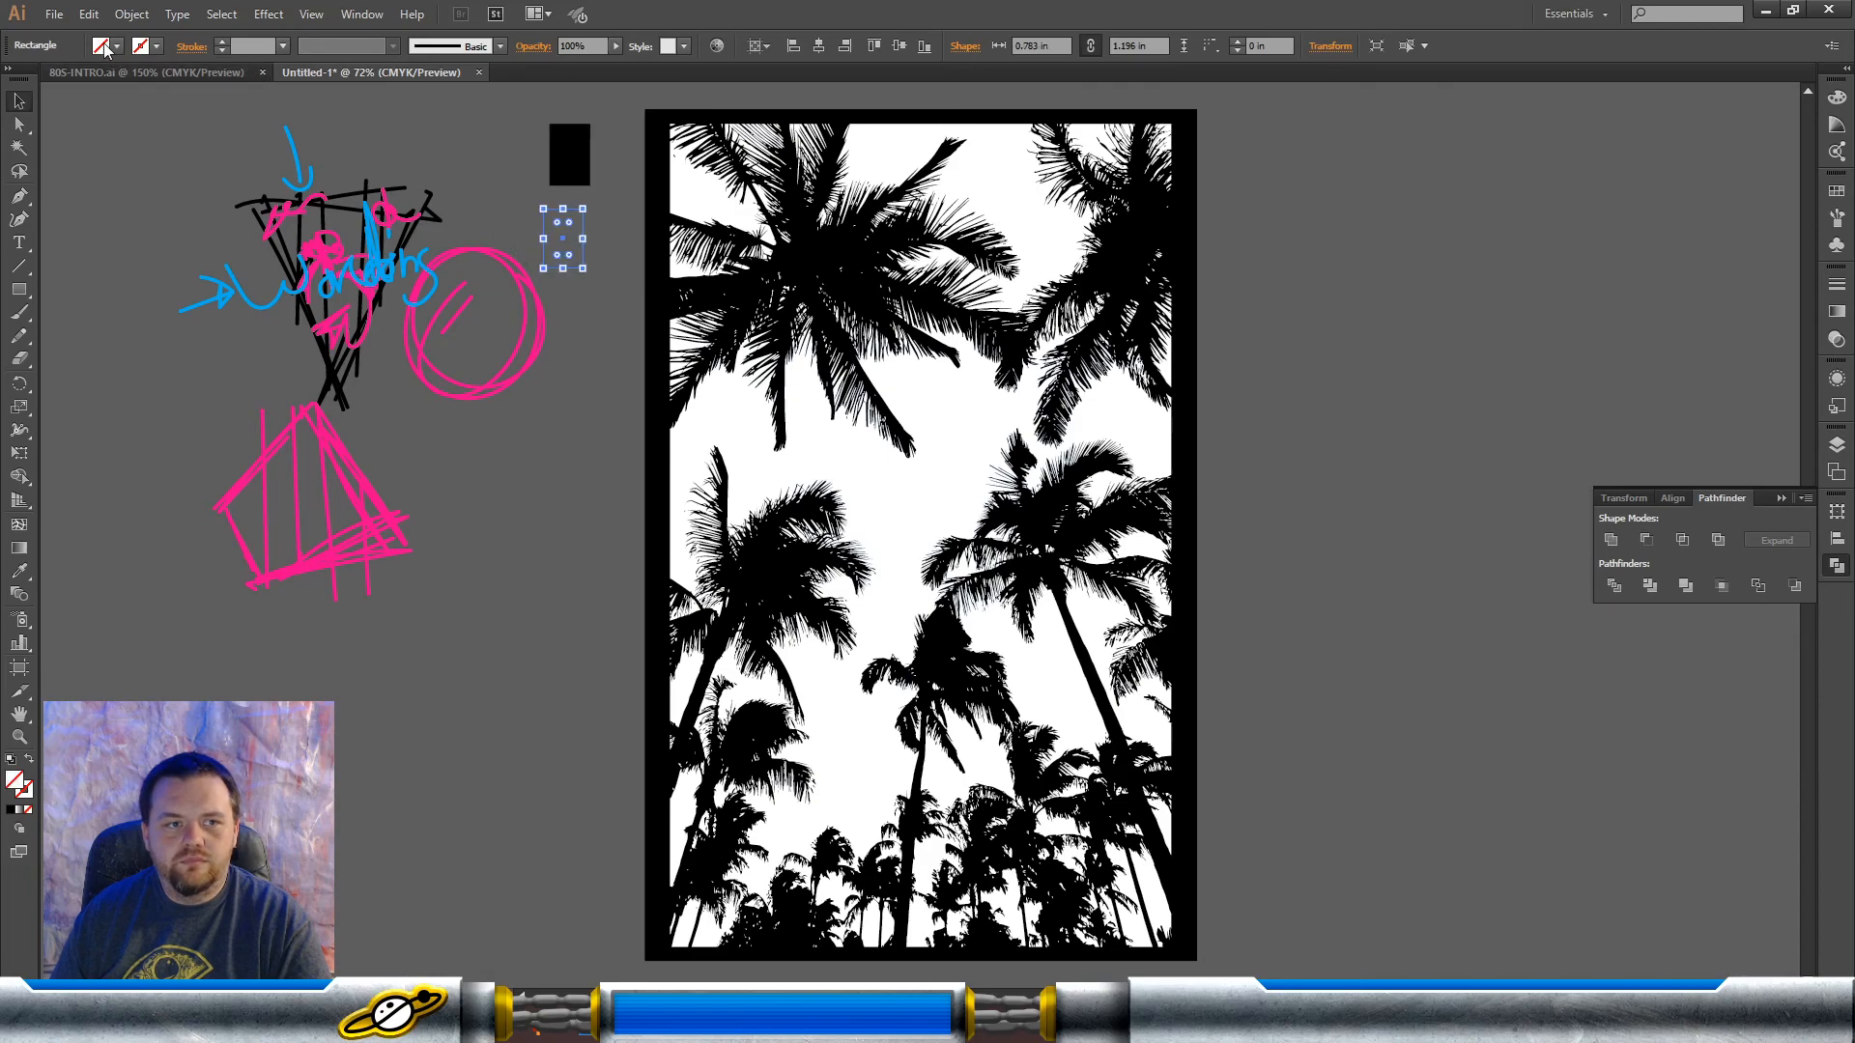
left_click(117, 47)
left_click(39, 79)
left_click(486, 159)
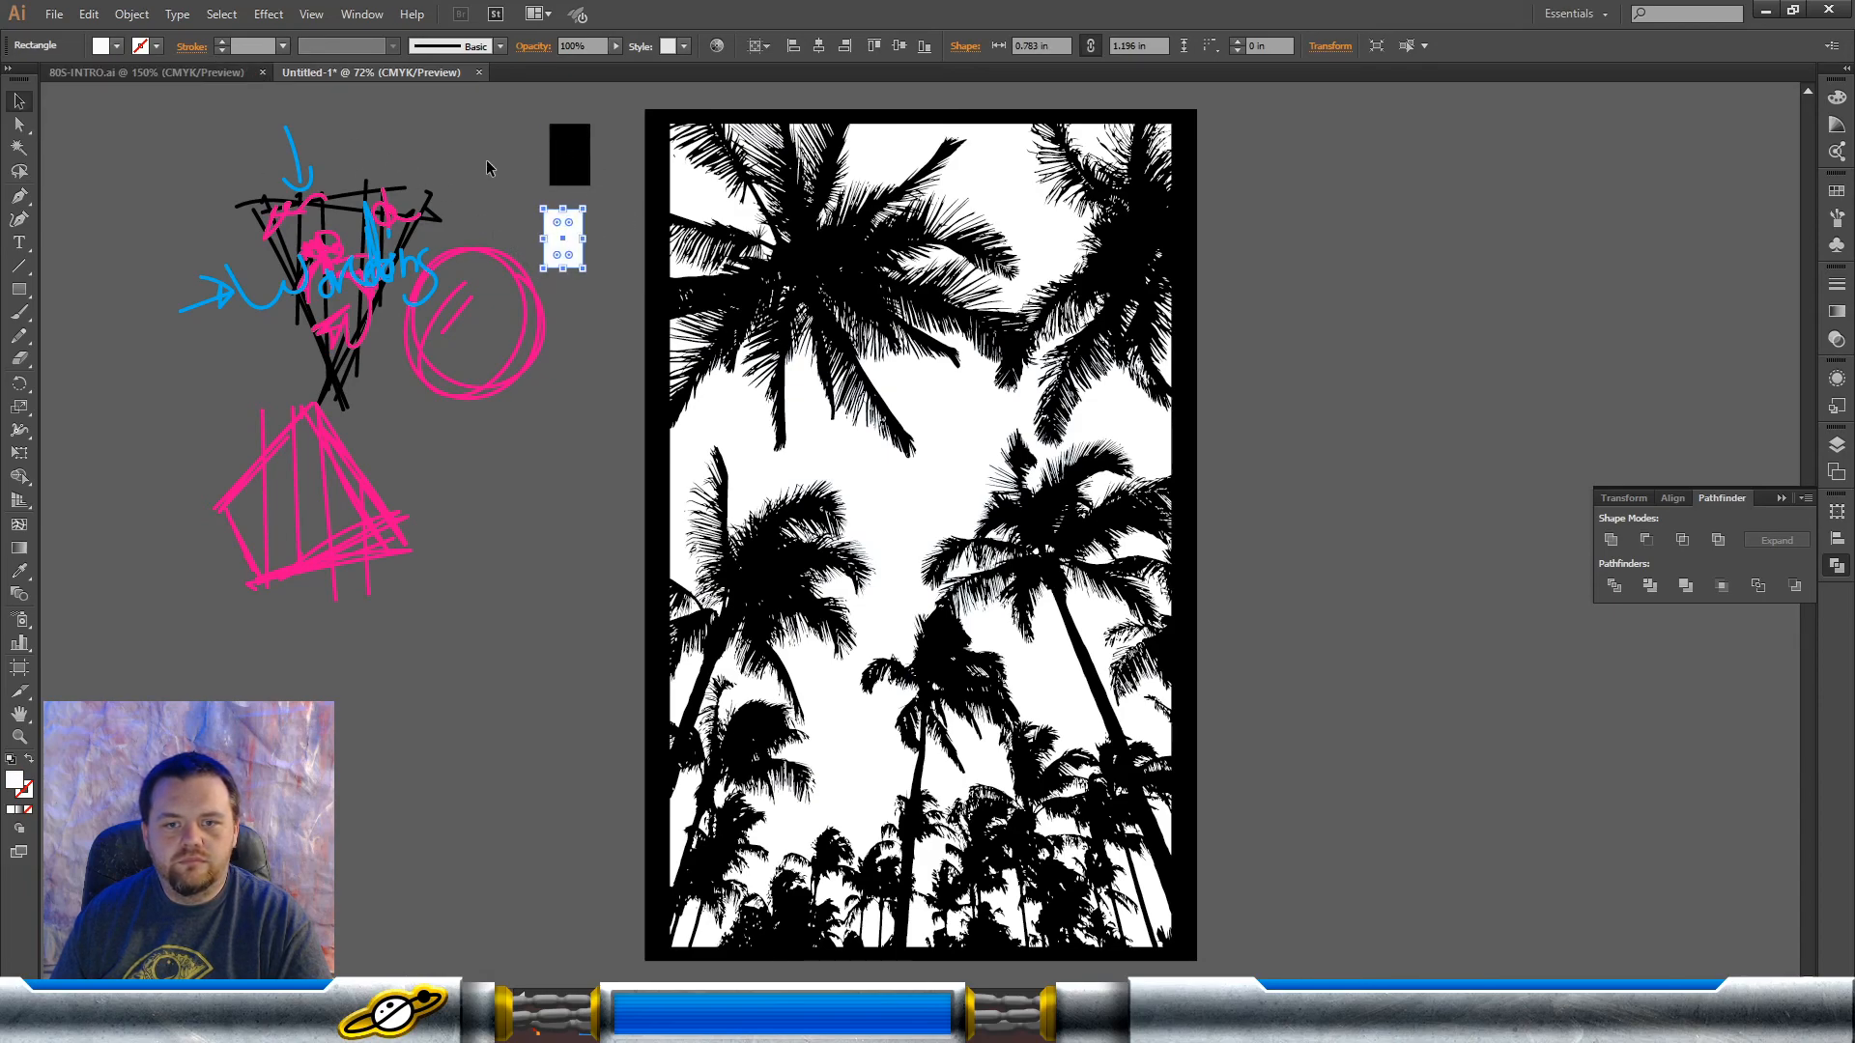
Step: Select one white sky area of the expanded tracing, extend the selection to everything with the same fill color, and delete it
left_click(913, 236)
left_click(1350, 366)
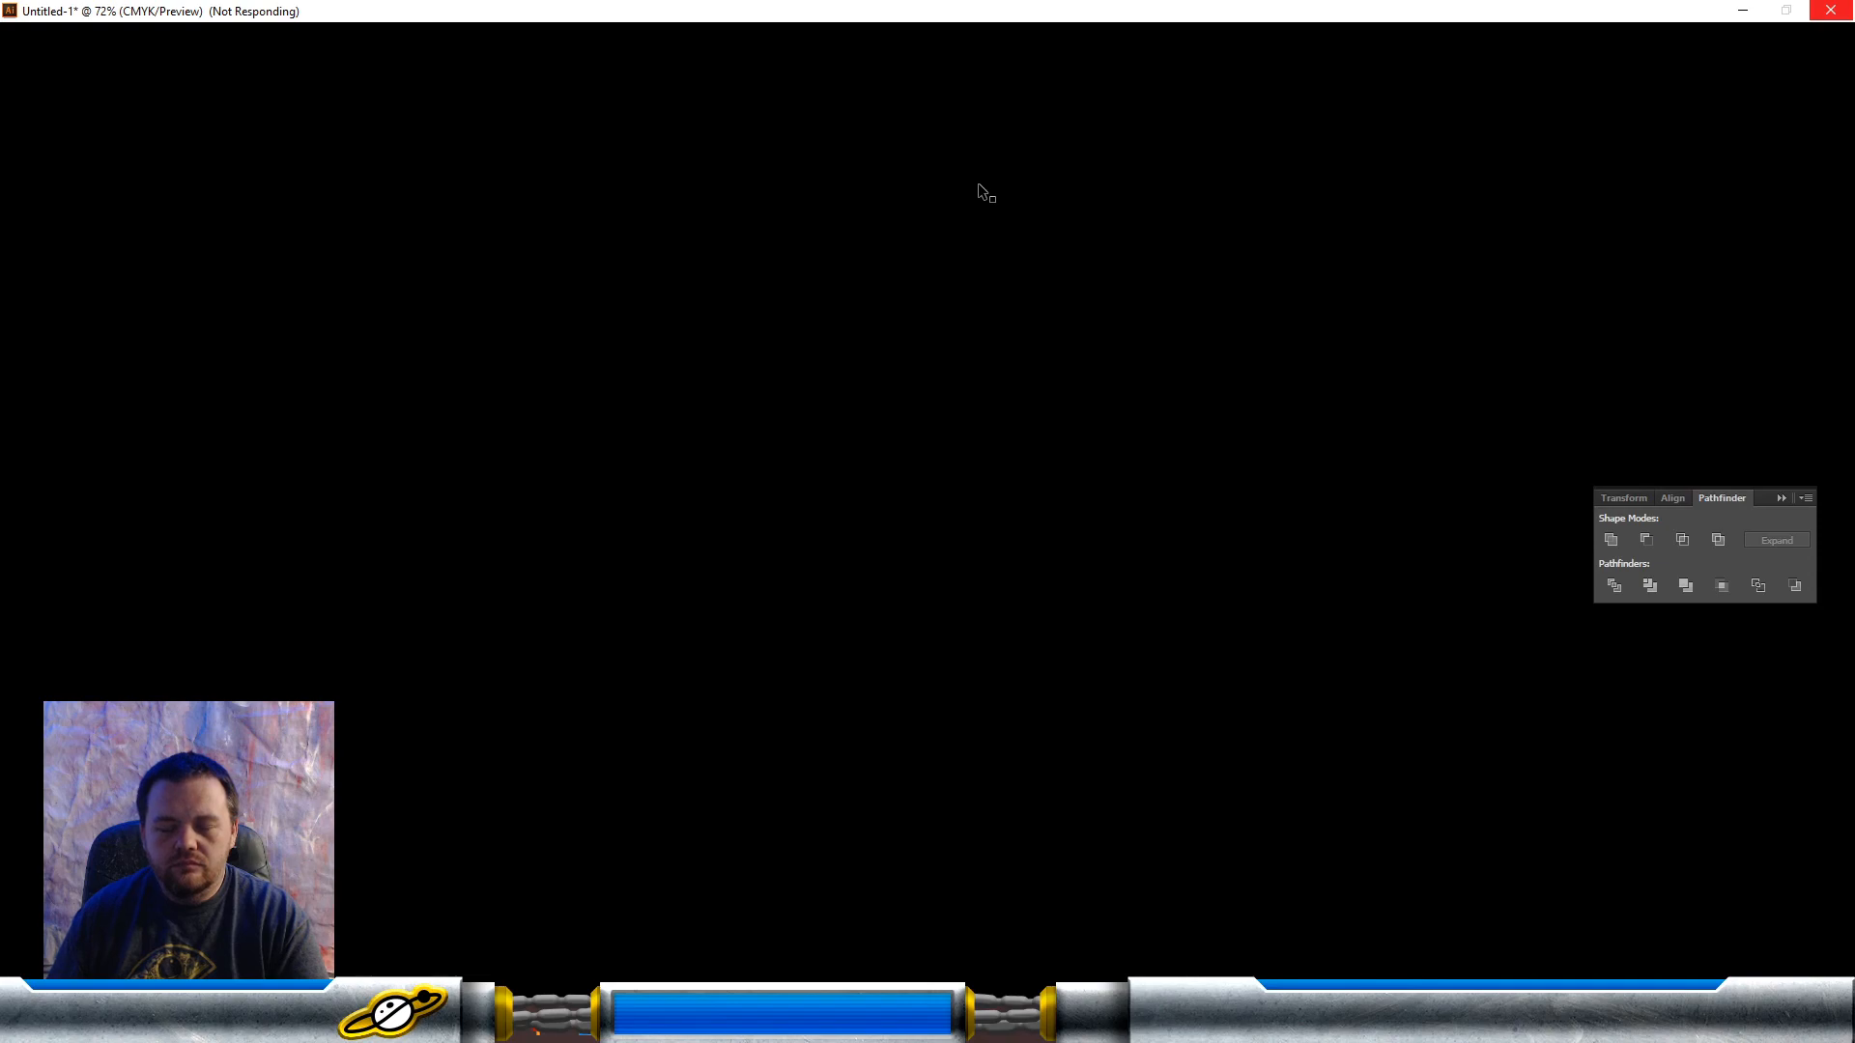
left_click(979, 191)
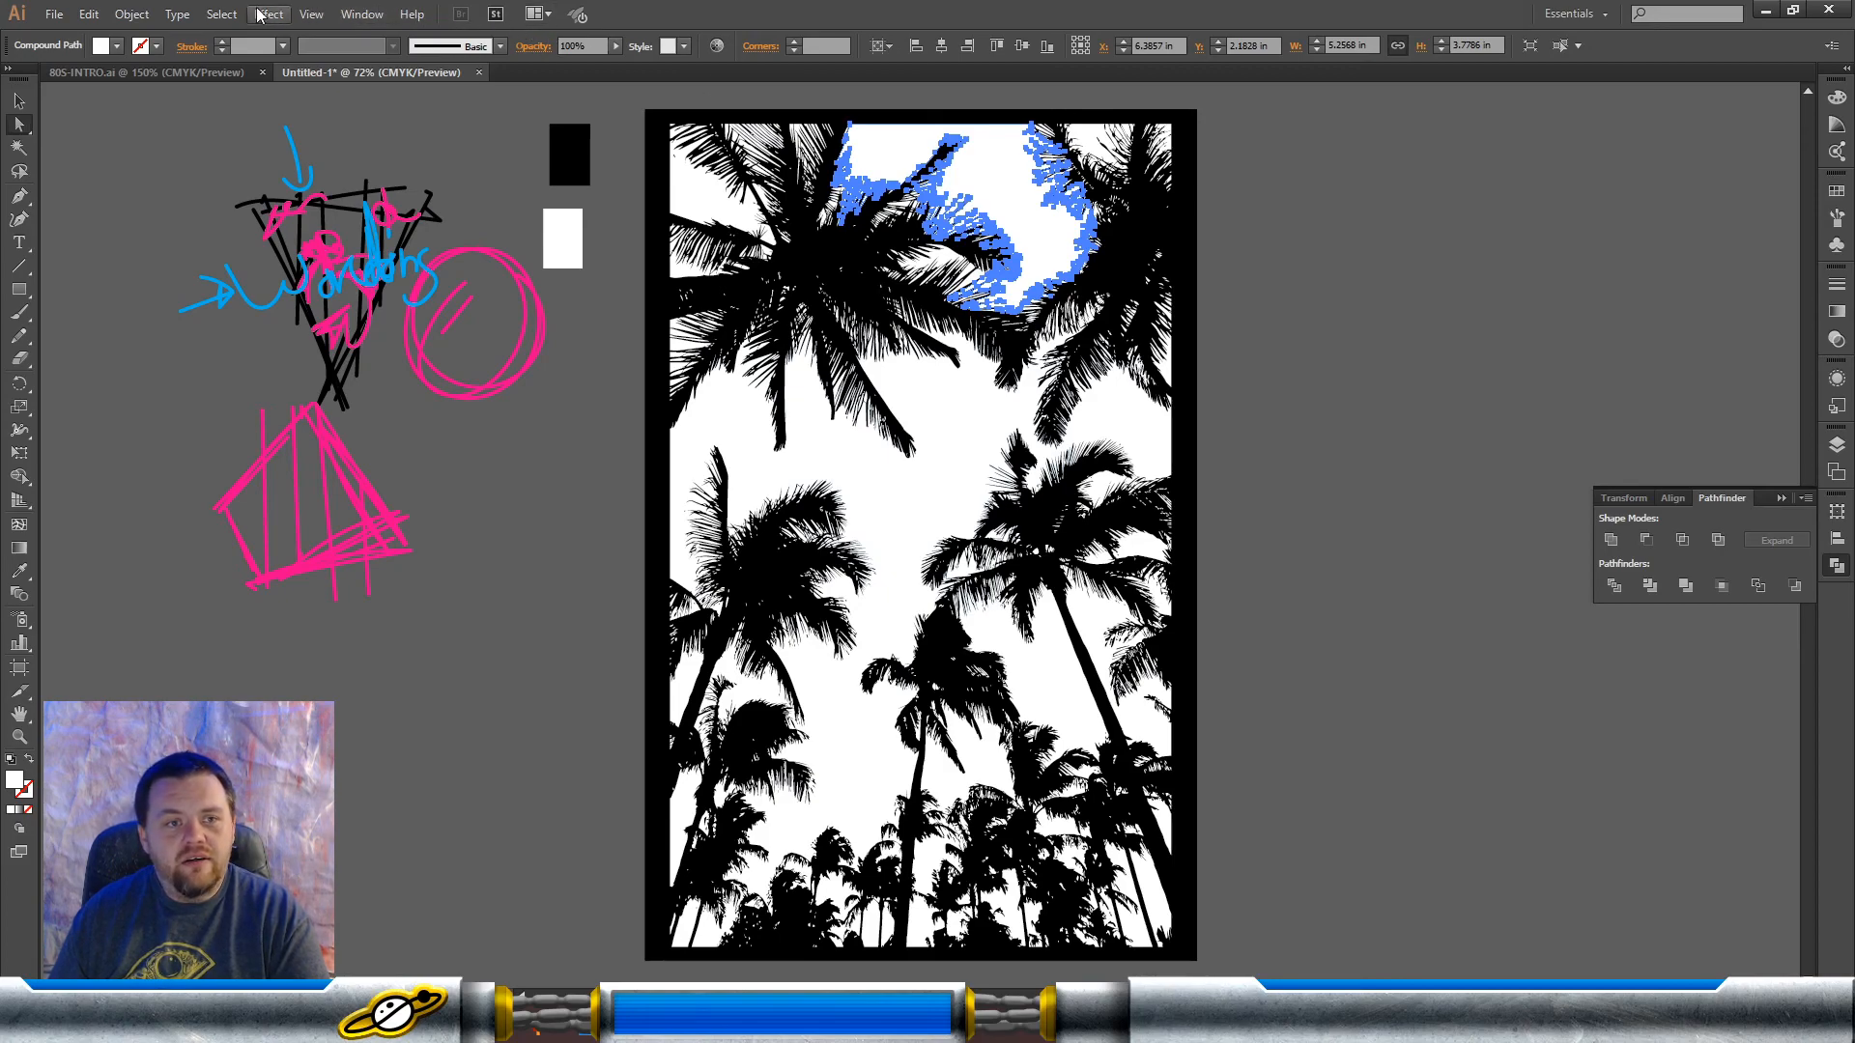
left_click(222, 13)
mouse_move(282, 203)
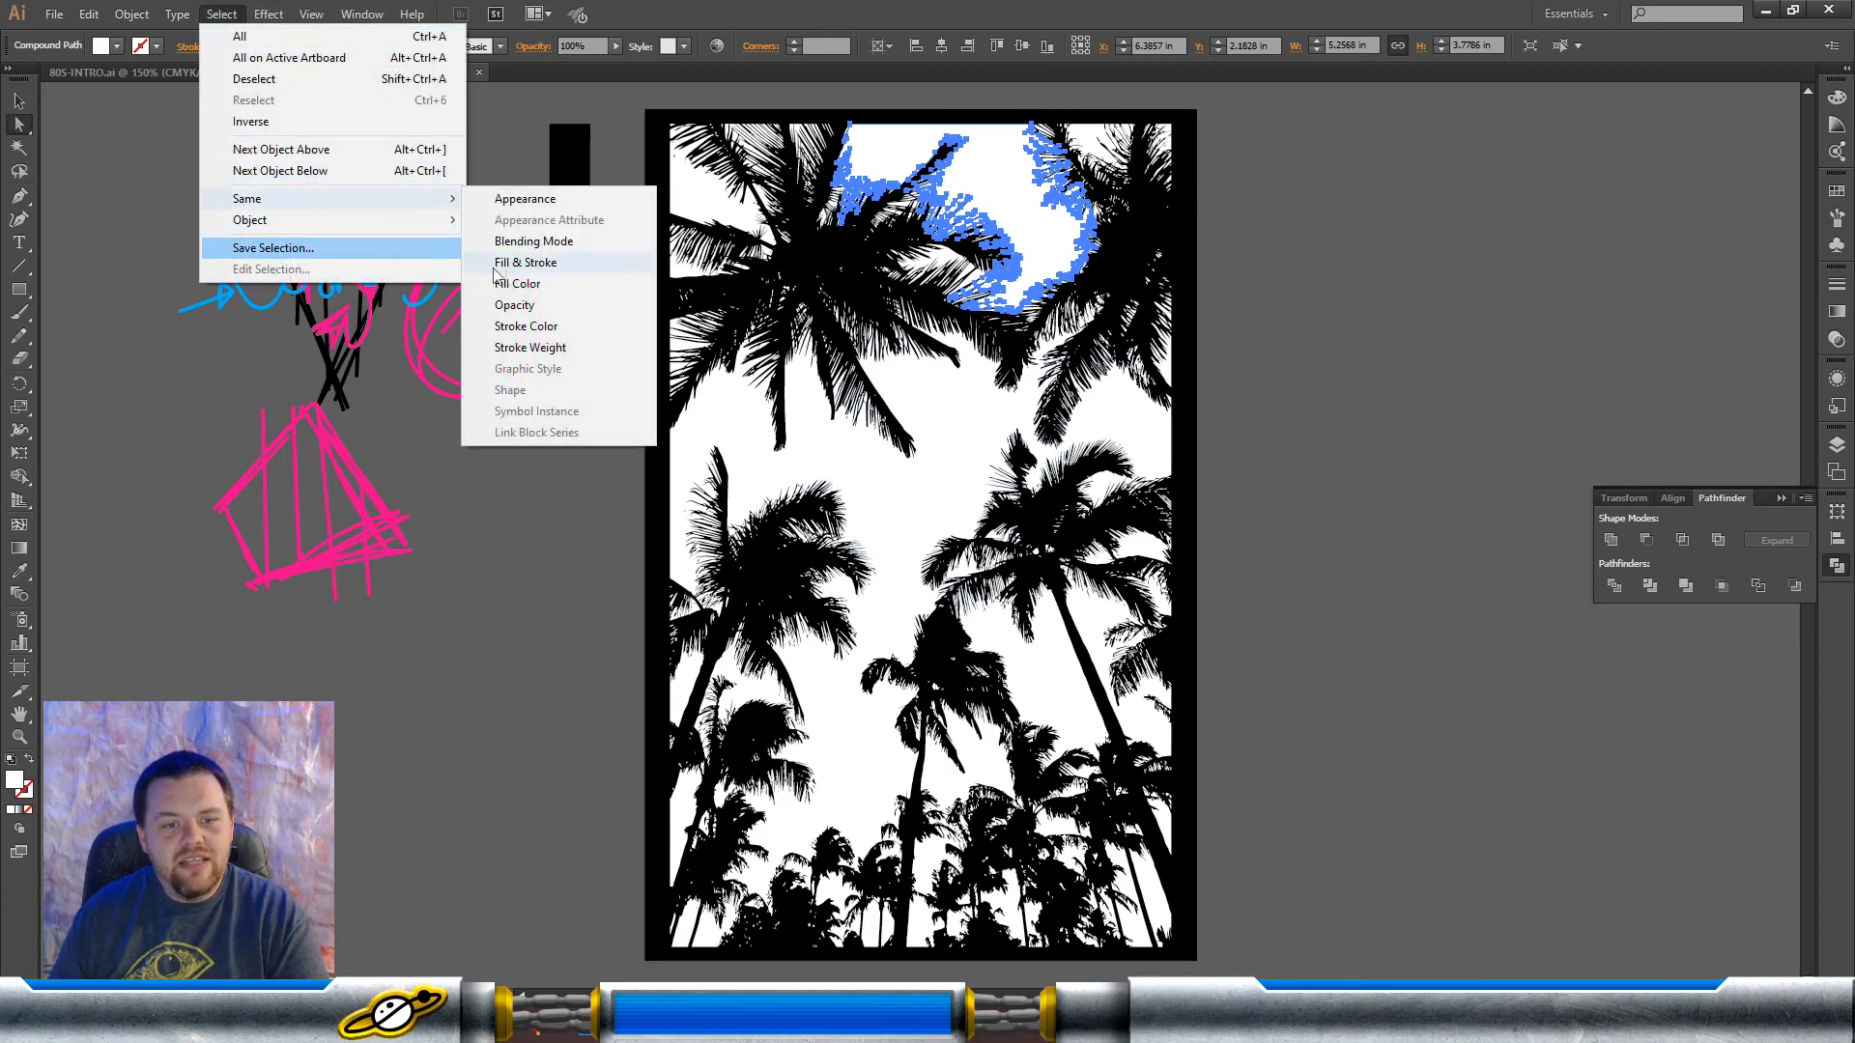
left_click(518, 284)
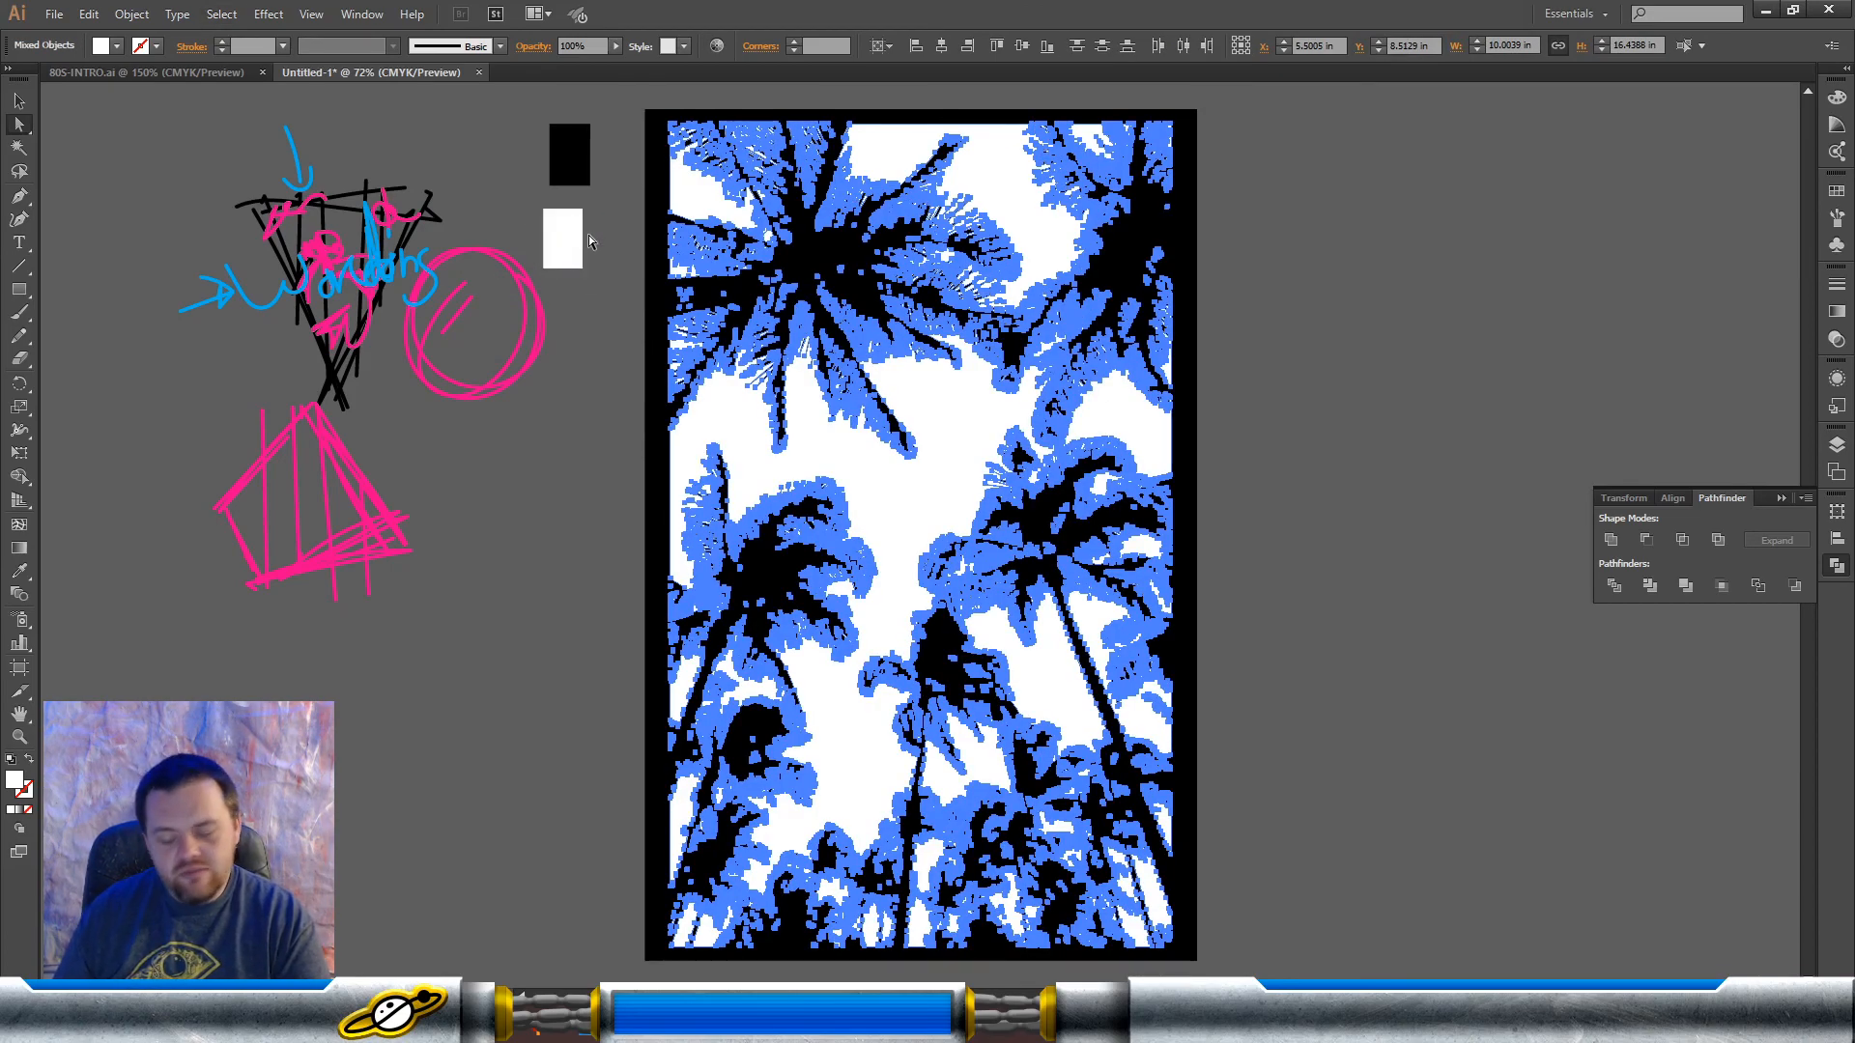
key("Delete")
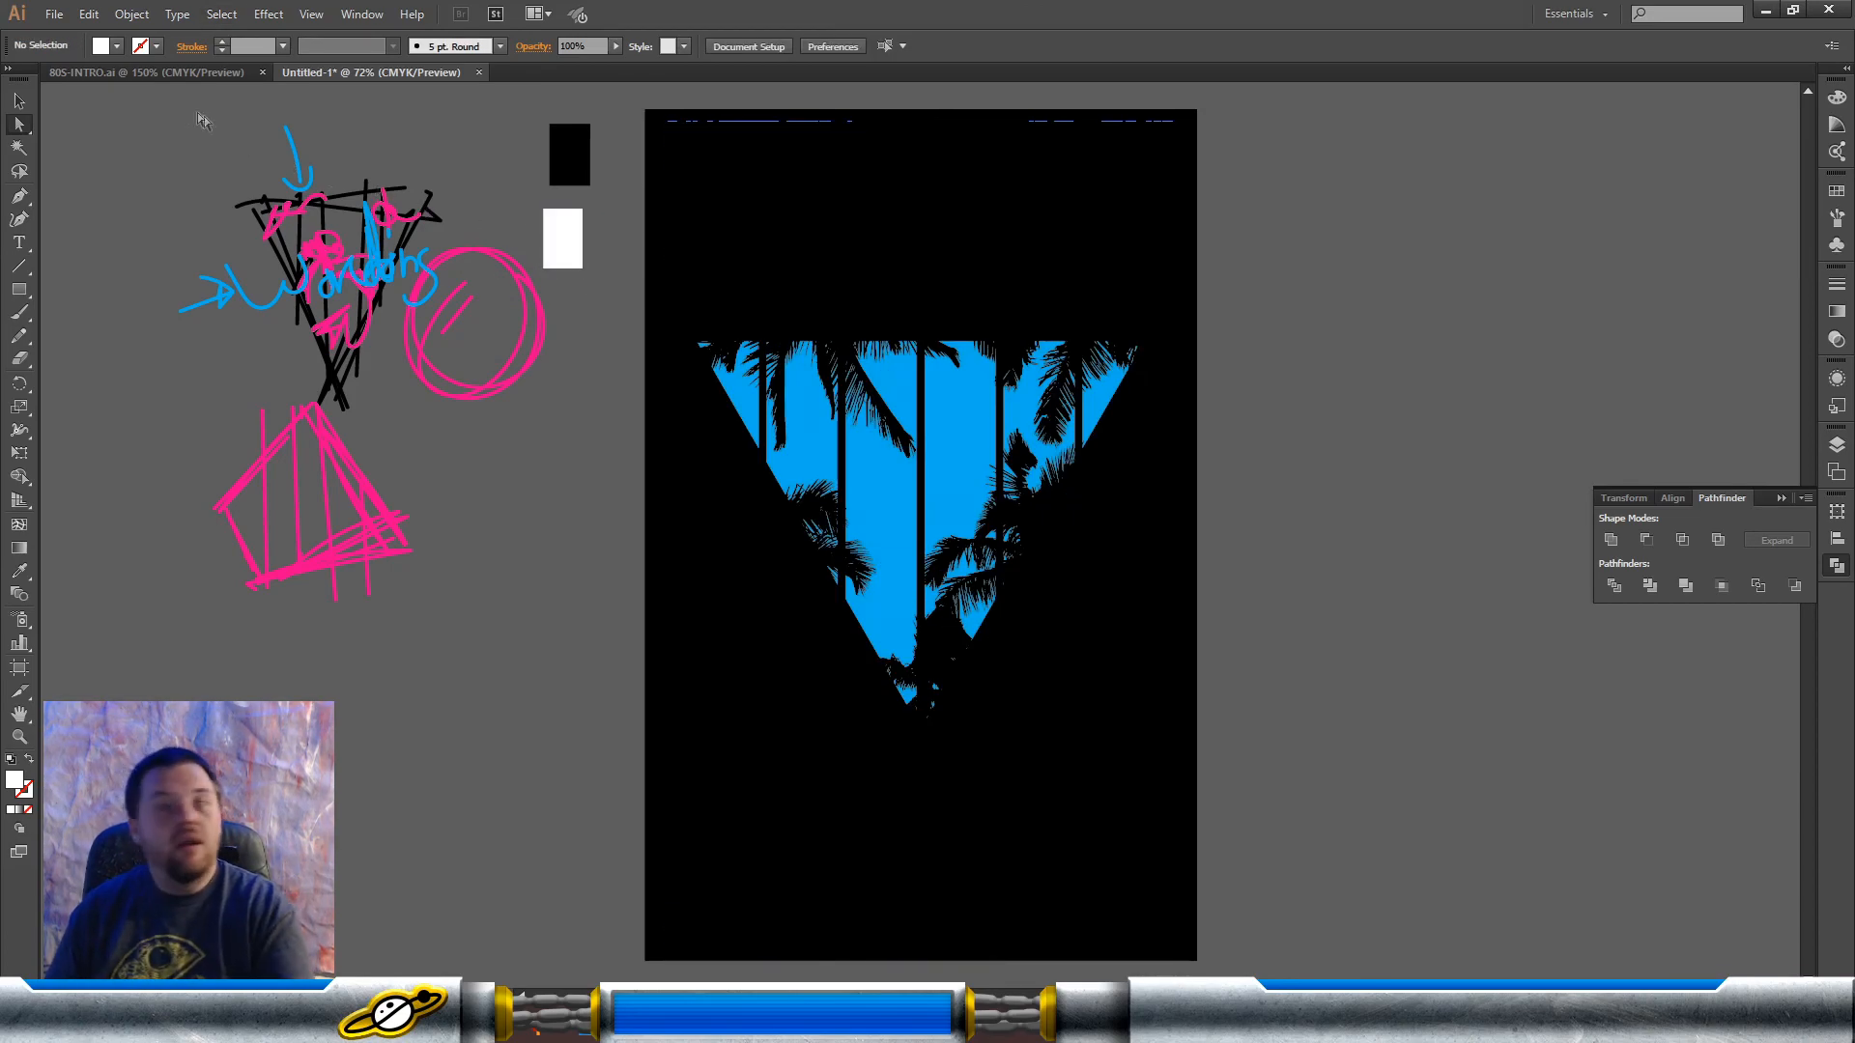
Step: Recolor the whole palm tree group with the hot pink swatch
left_click(20, 101)
left_click(774, 297)
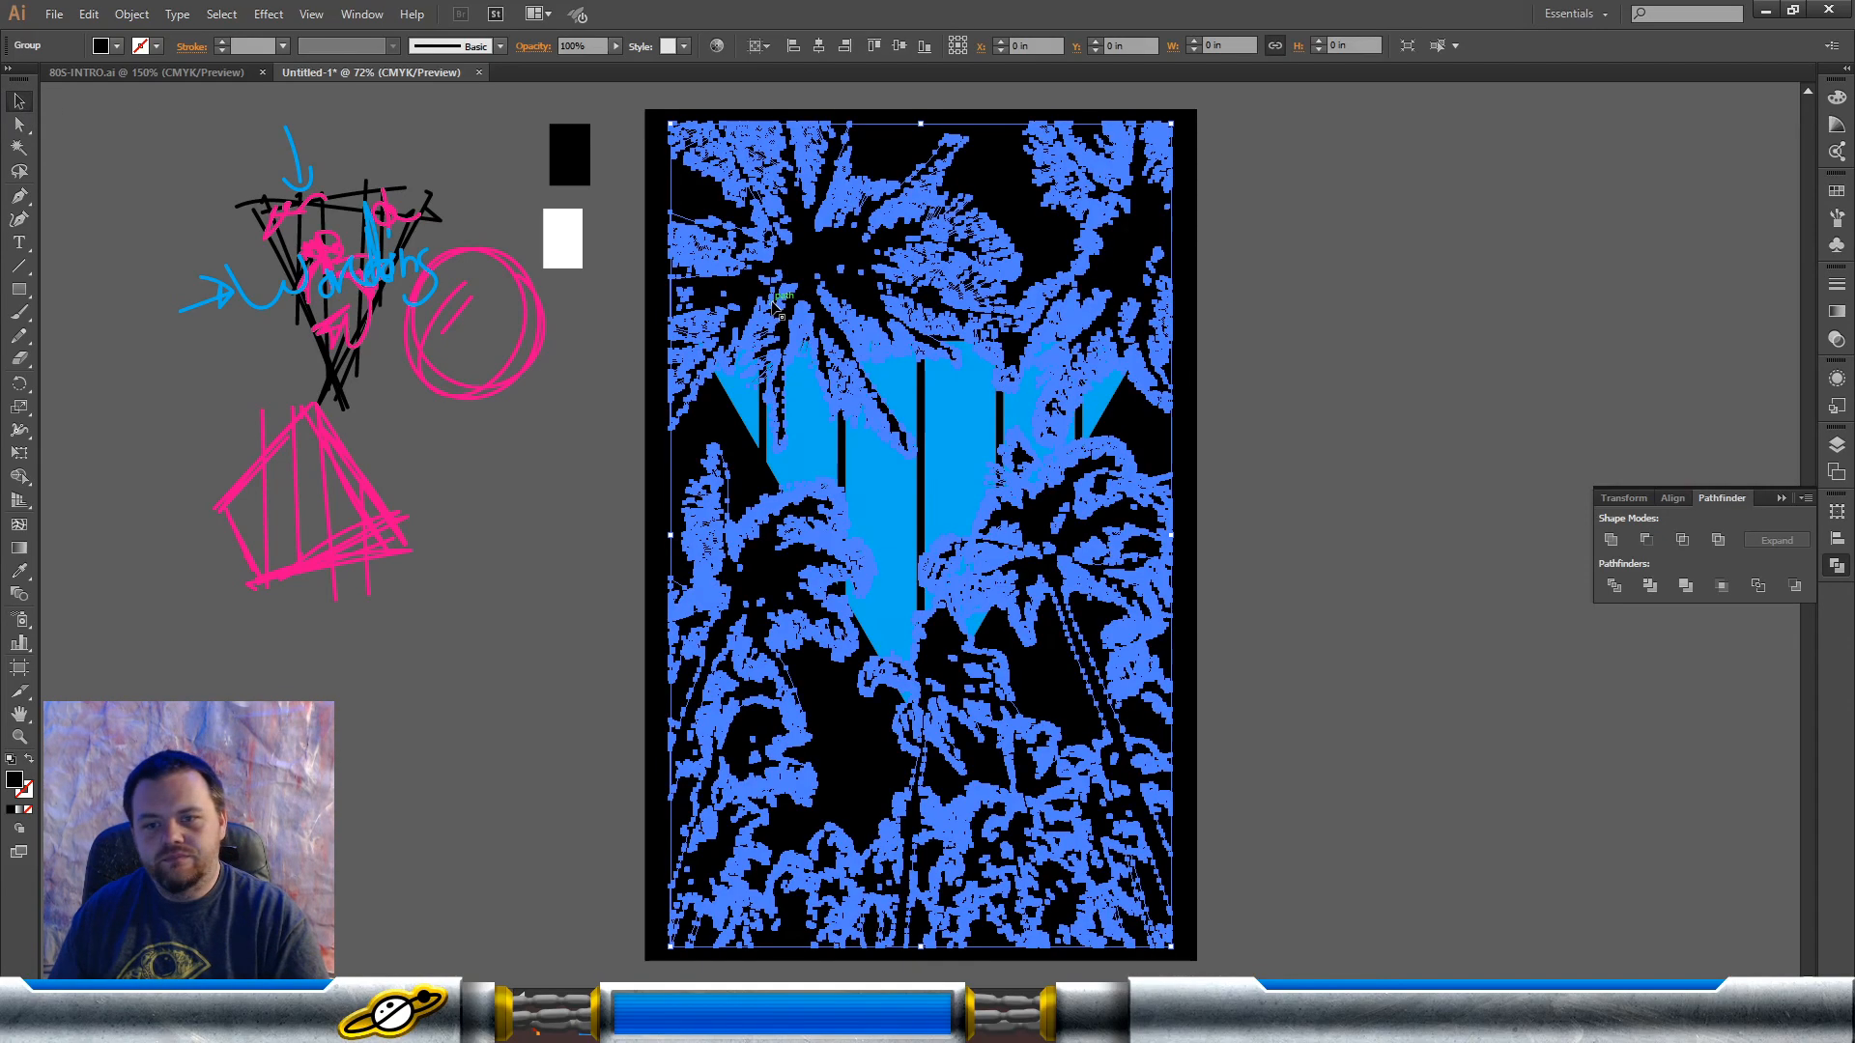
left_click(1835, 190)
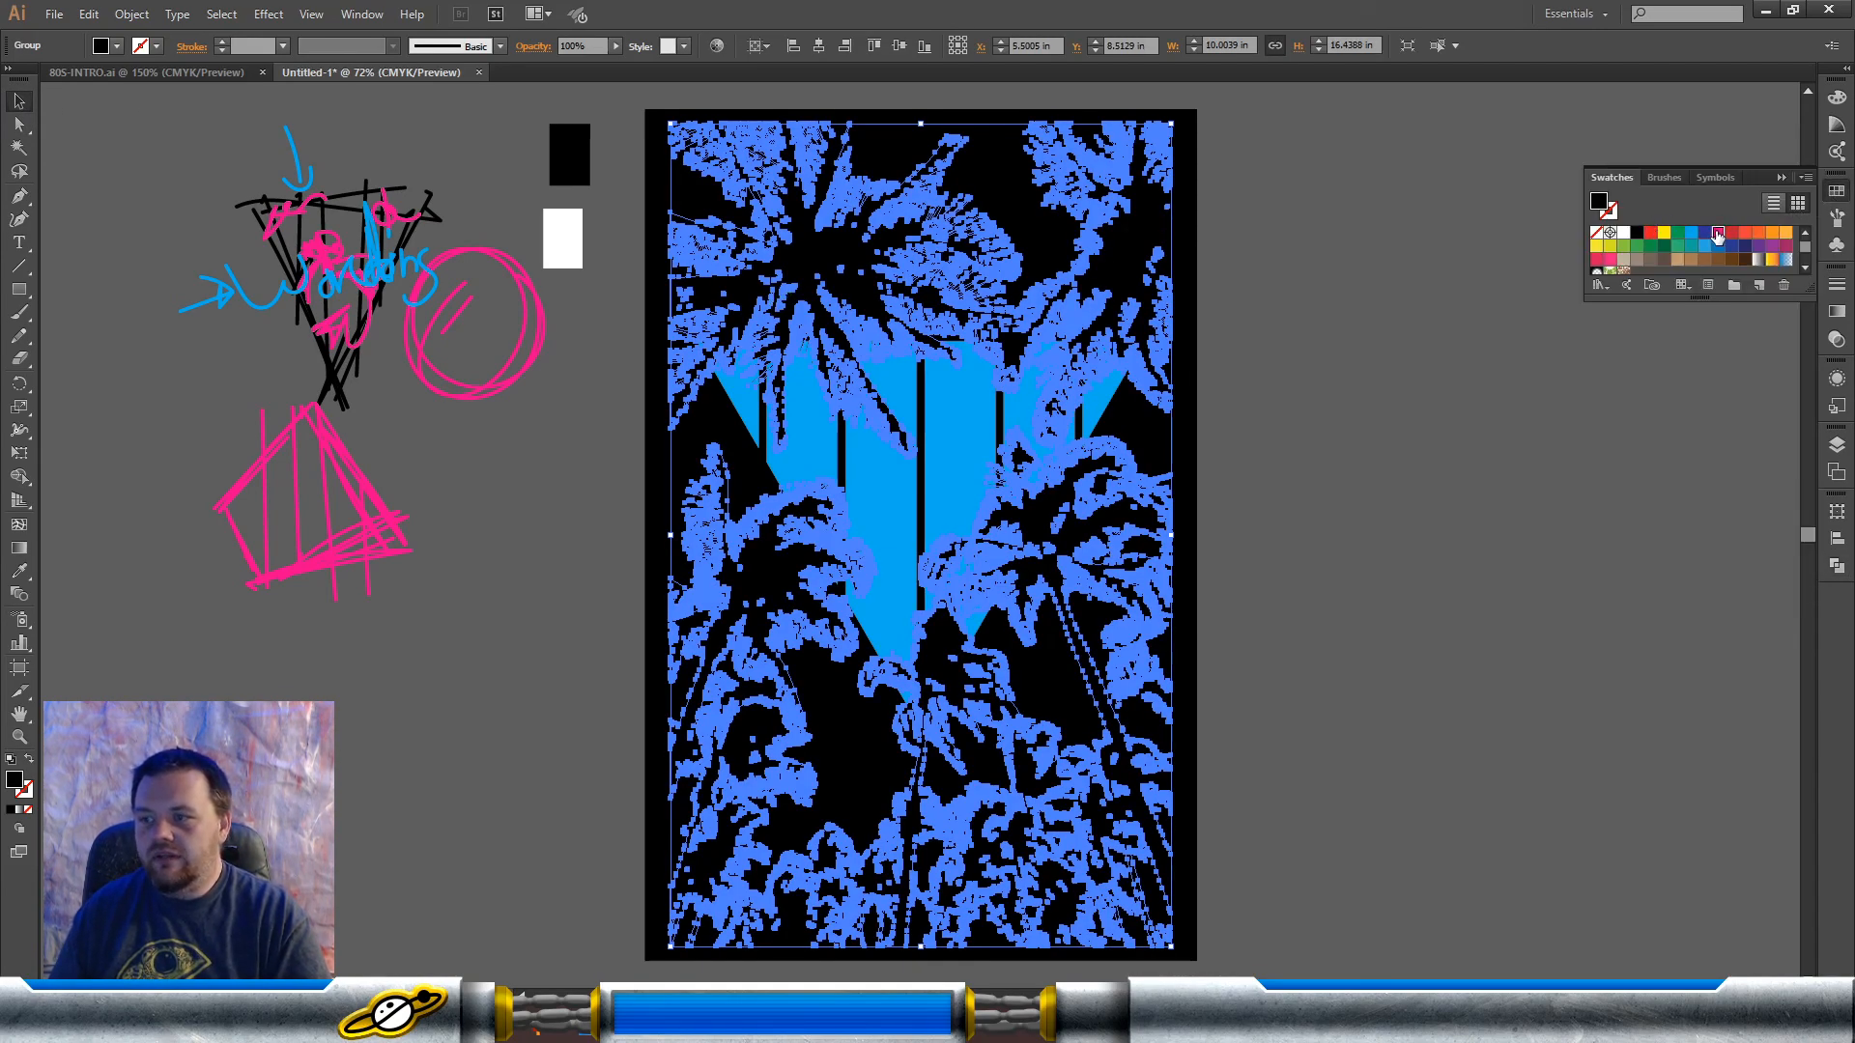
left_click(1717, 234)
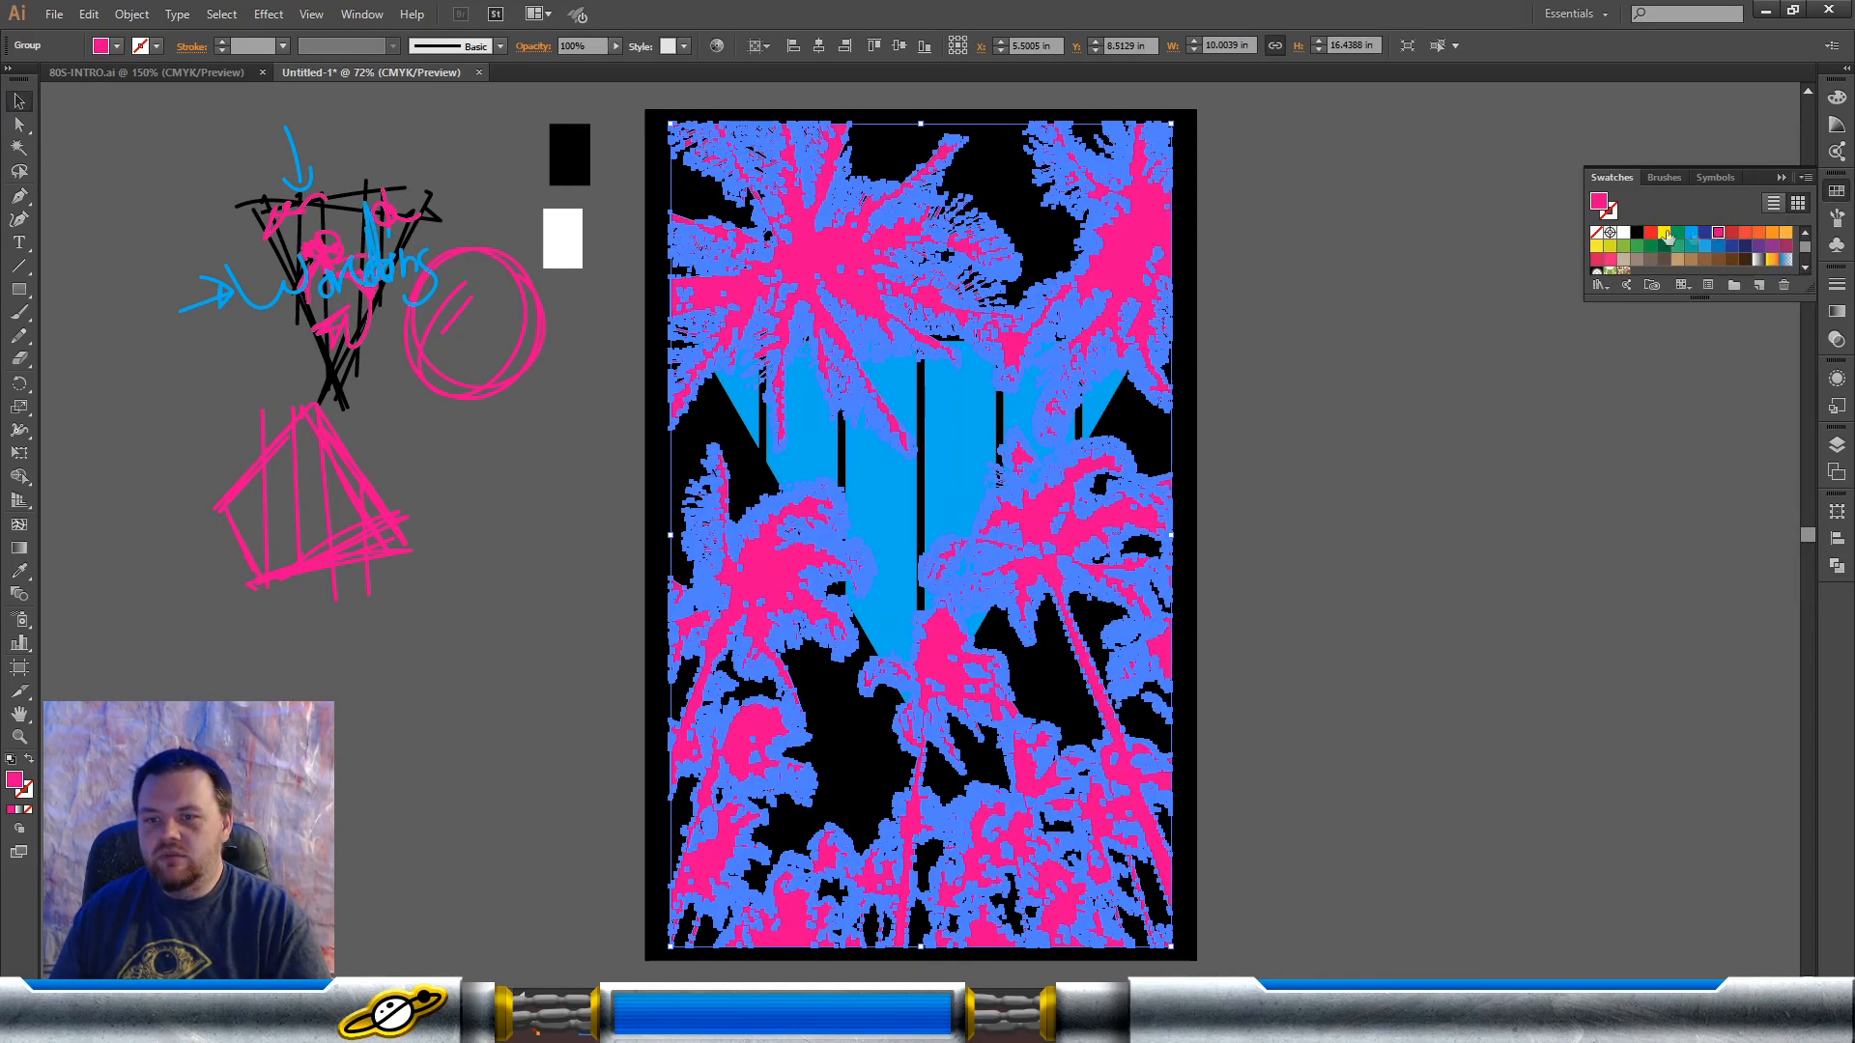
left_click(1403, 348)
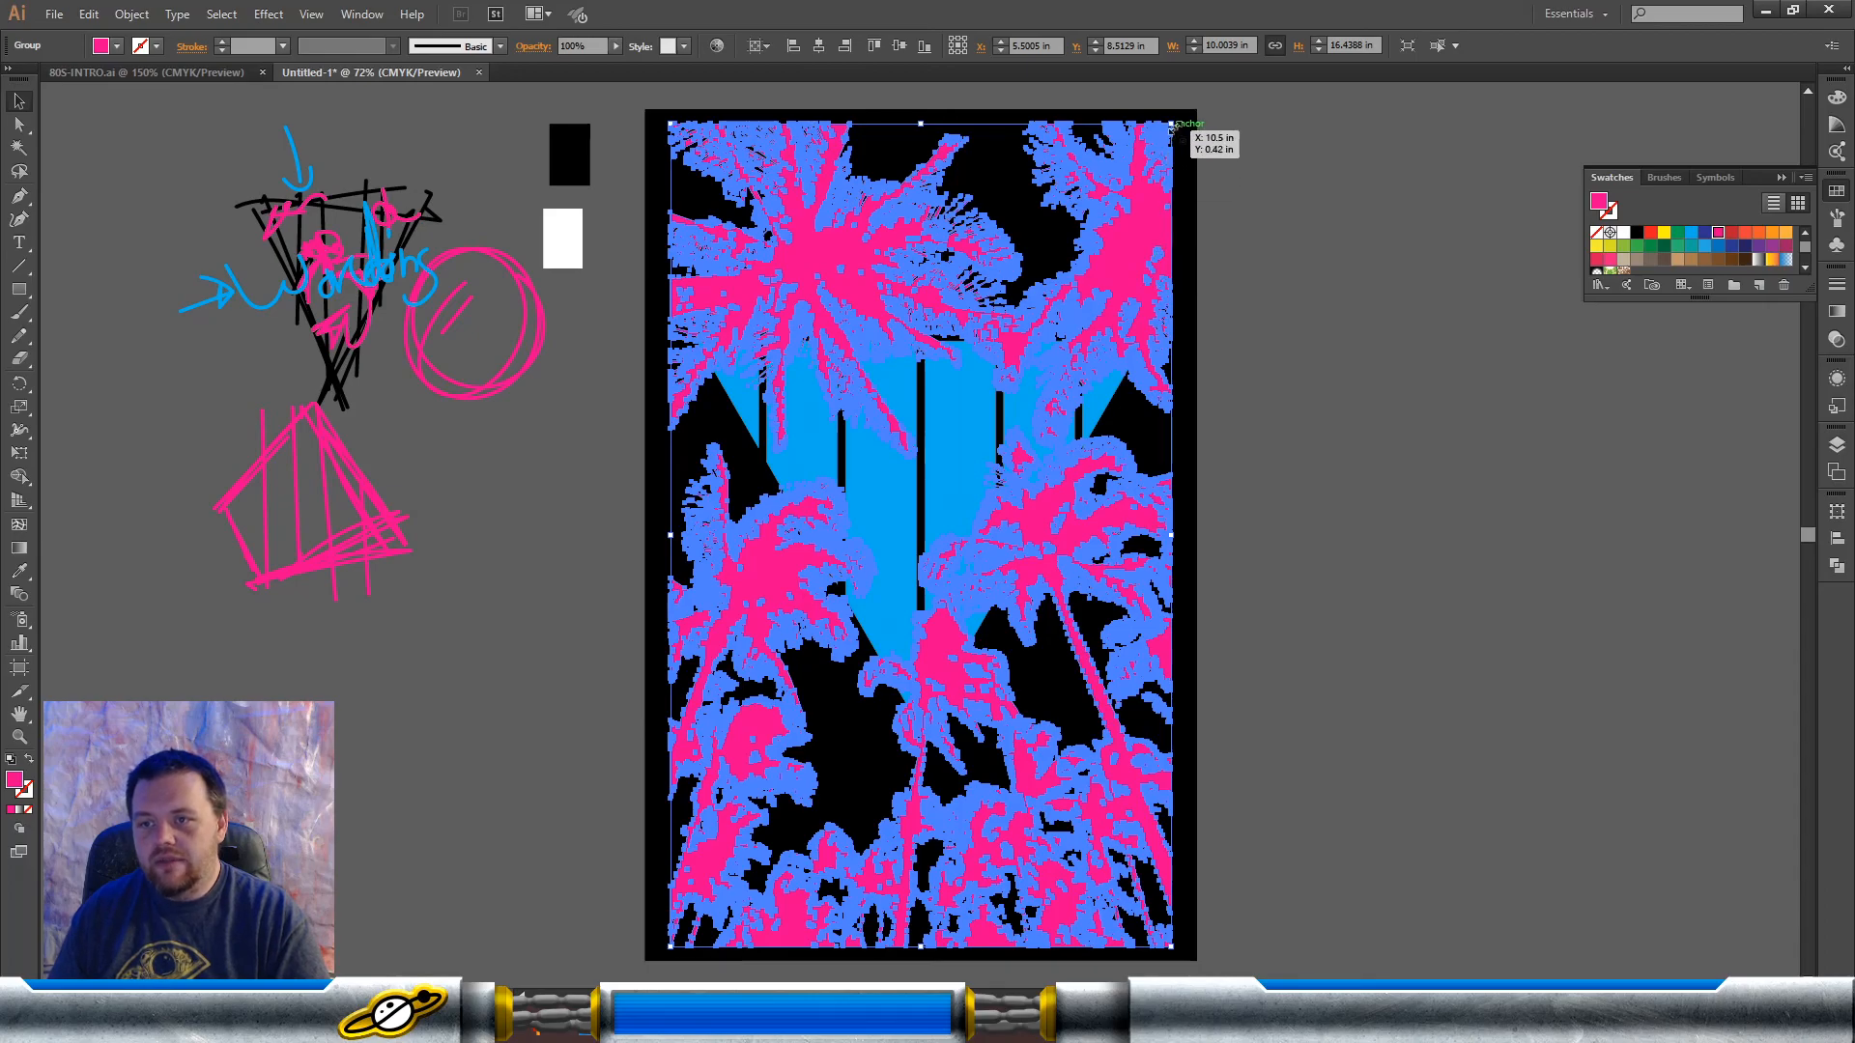
Step: Scale the pink palm tree group down proportionally to about 8.94 × 14.7 in and move it up over the blue triangle
left_click_drag(1173, 141, 1149, 139)
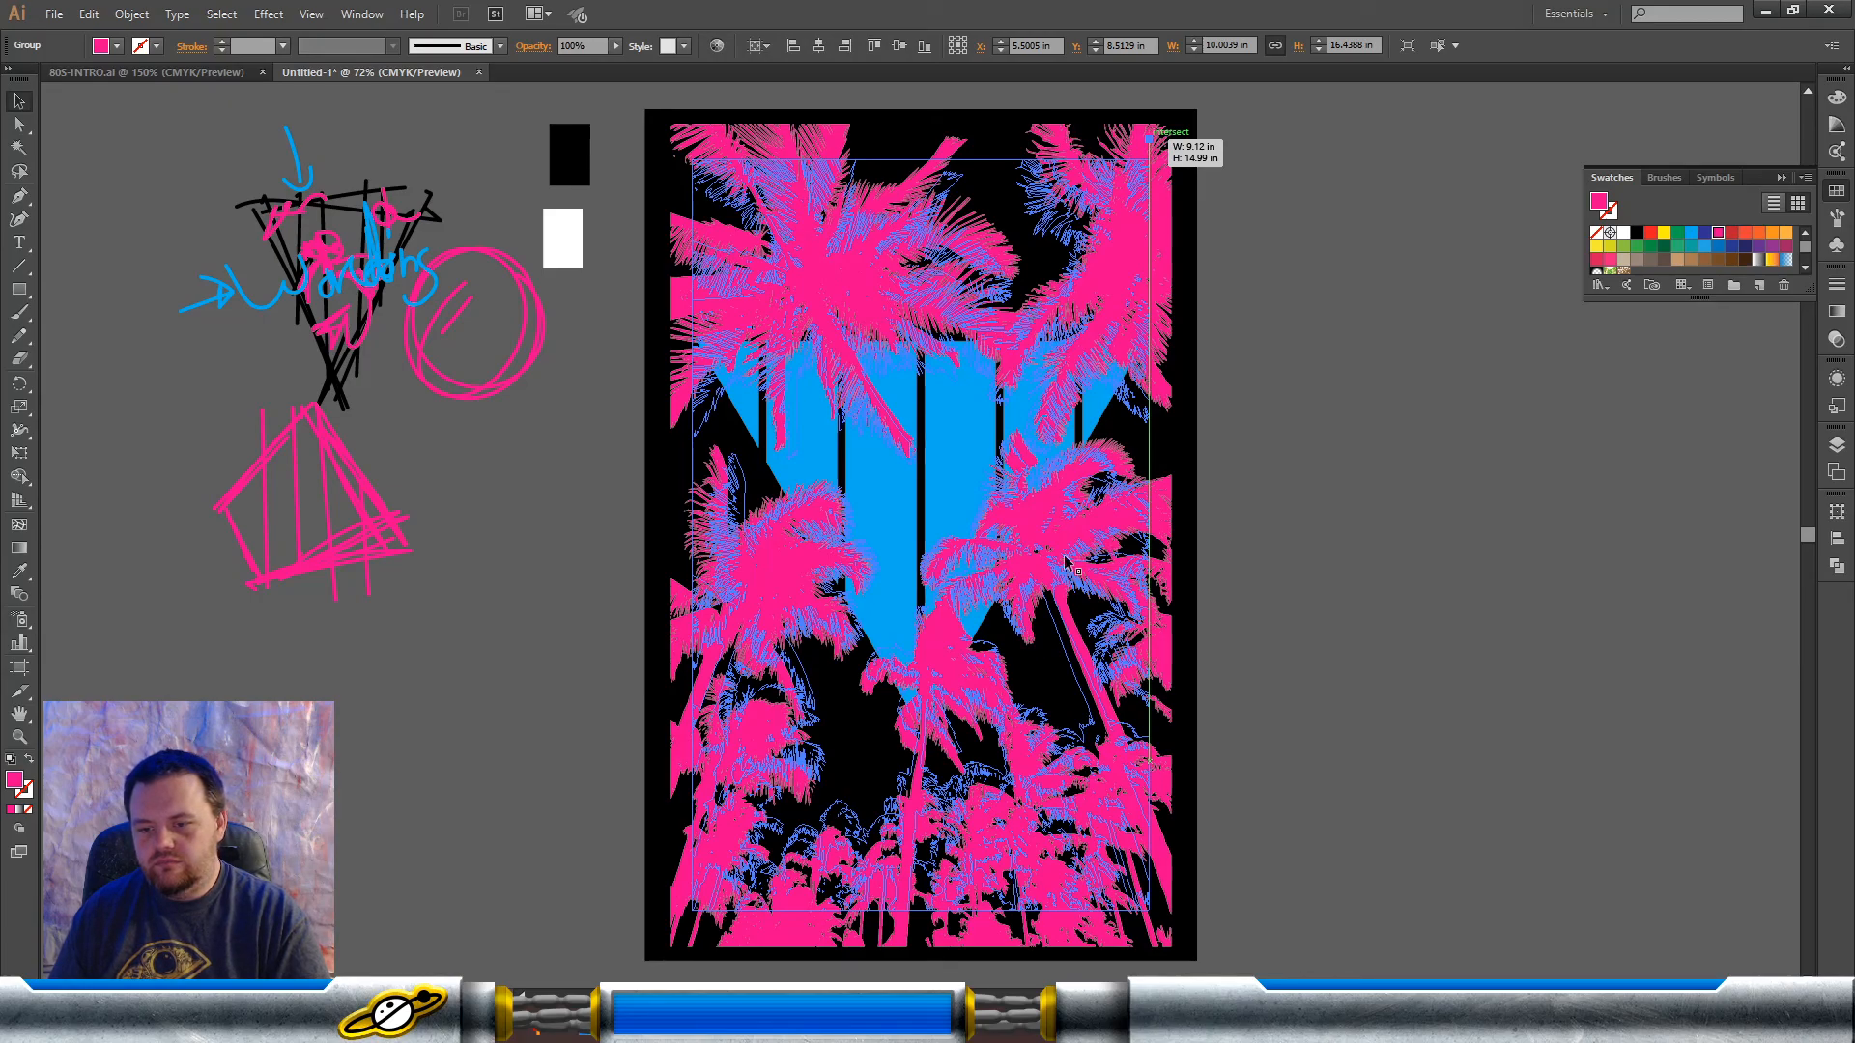
left_click_drag(1068, 563, 1038, 474)
left_click(1330, 497)
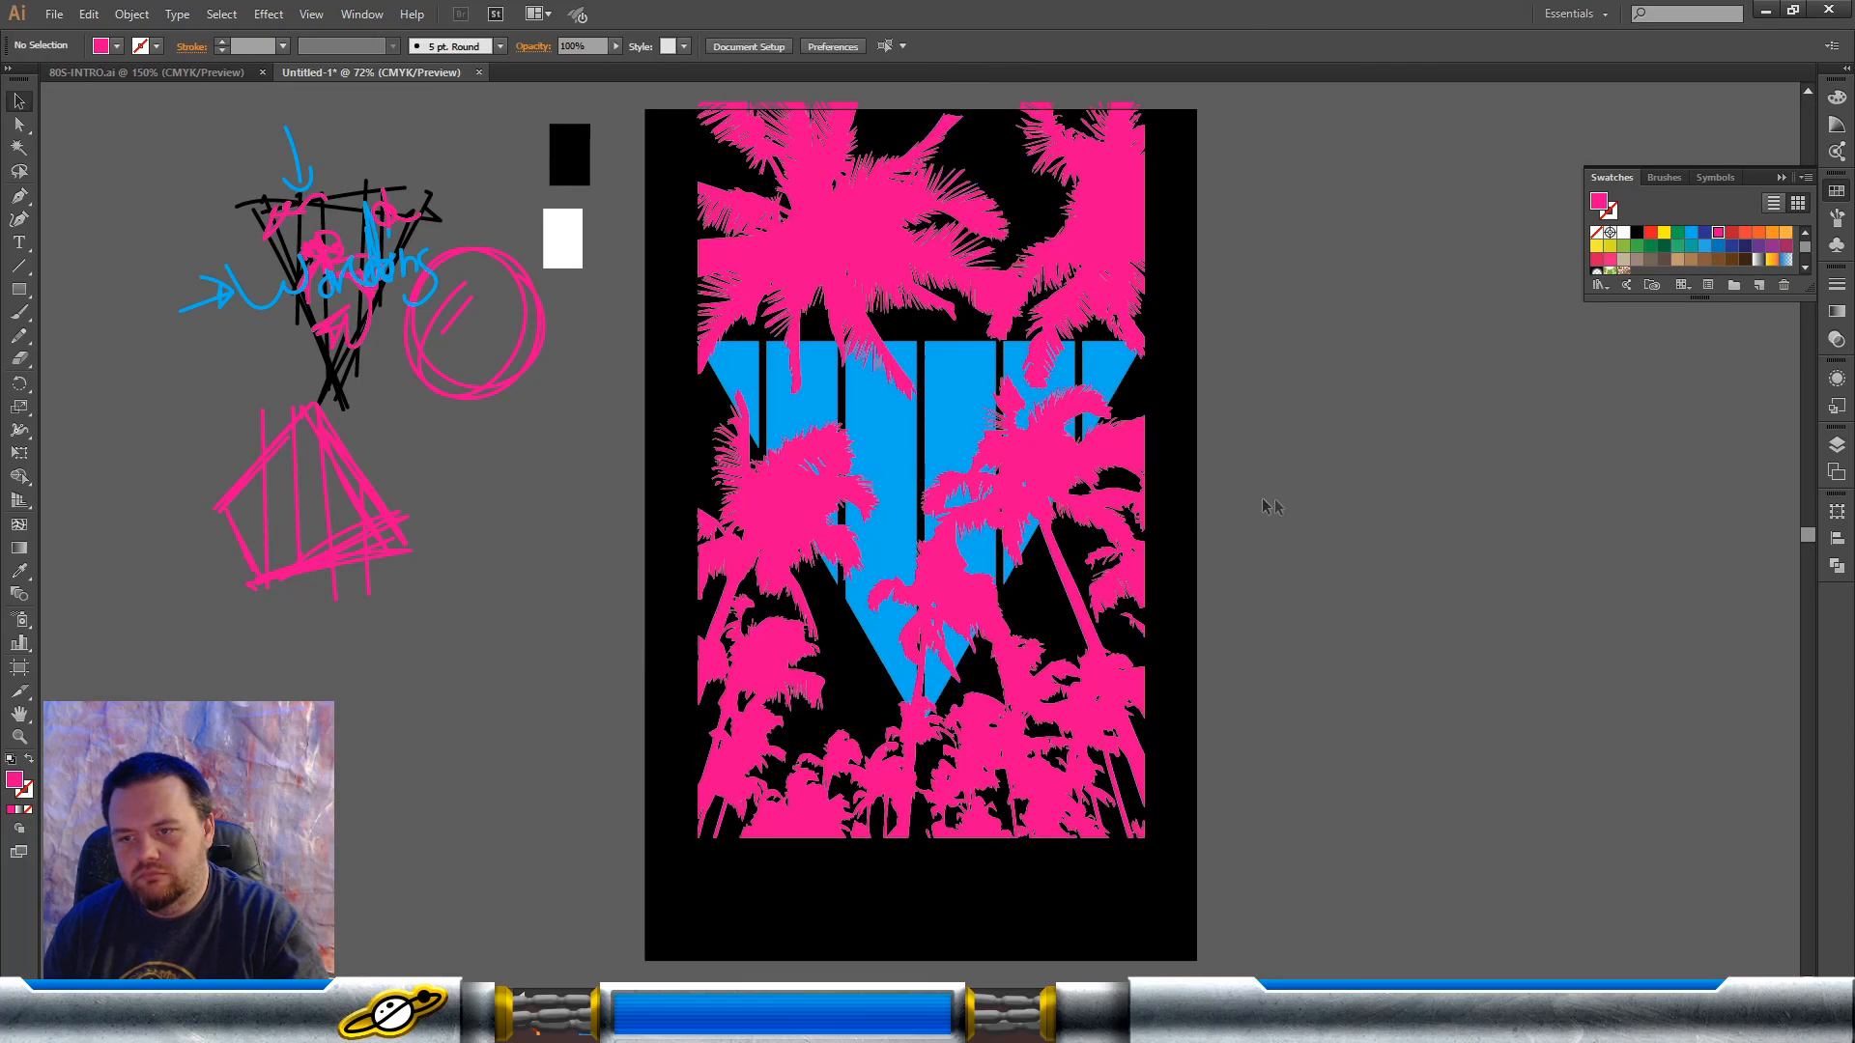
left_click(1090, 476)
left_click(1311, 480)
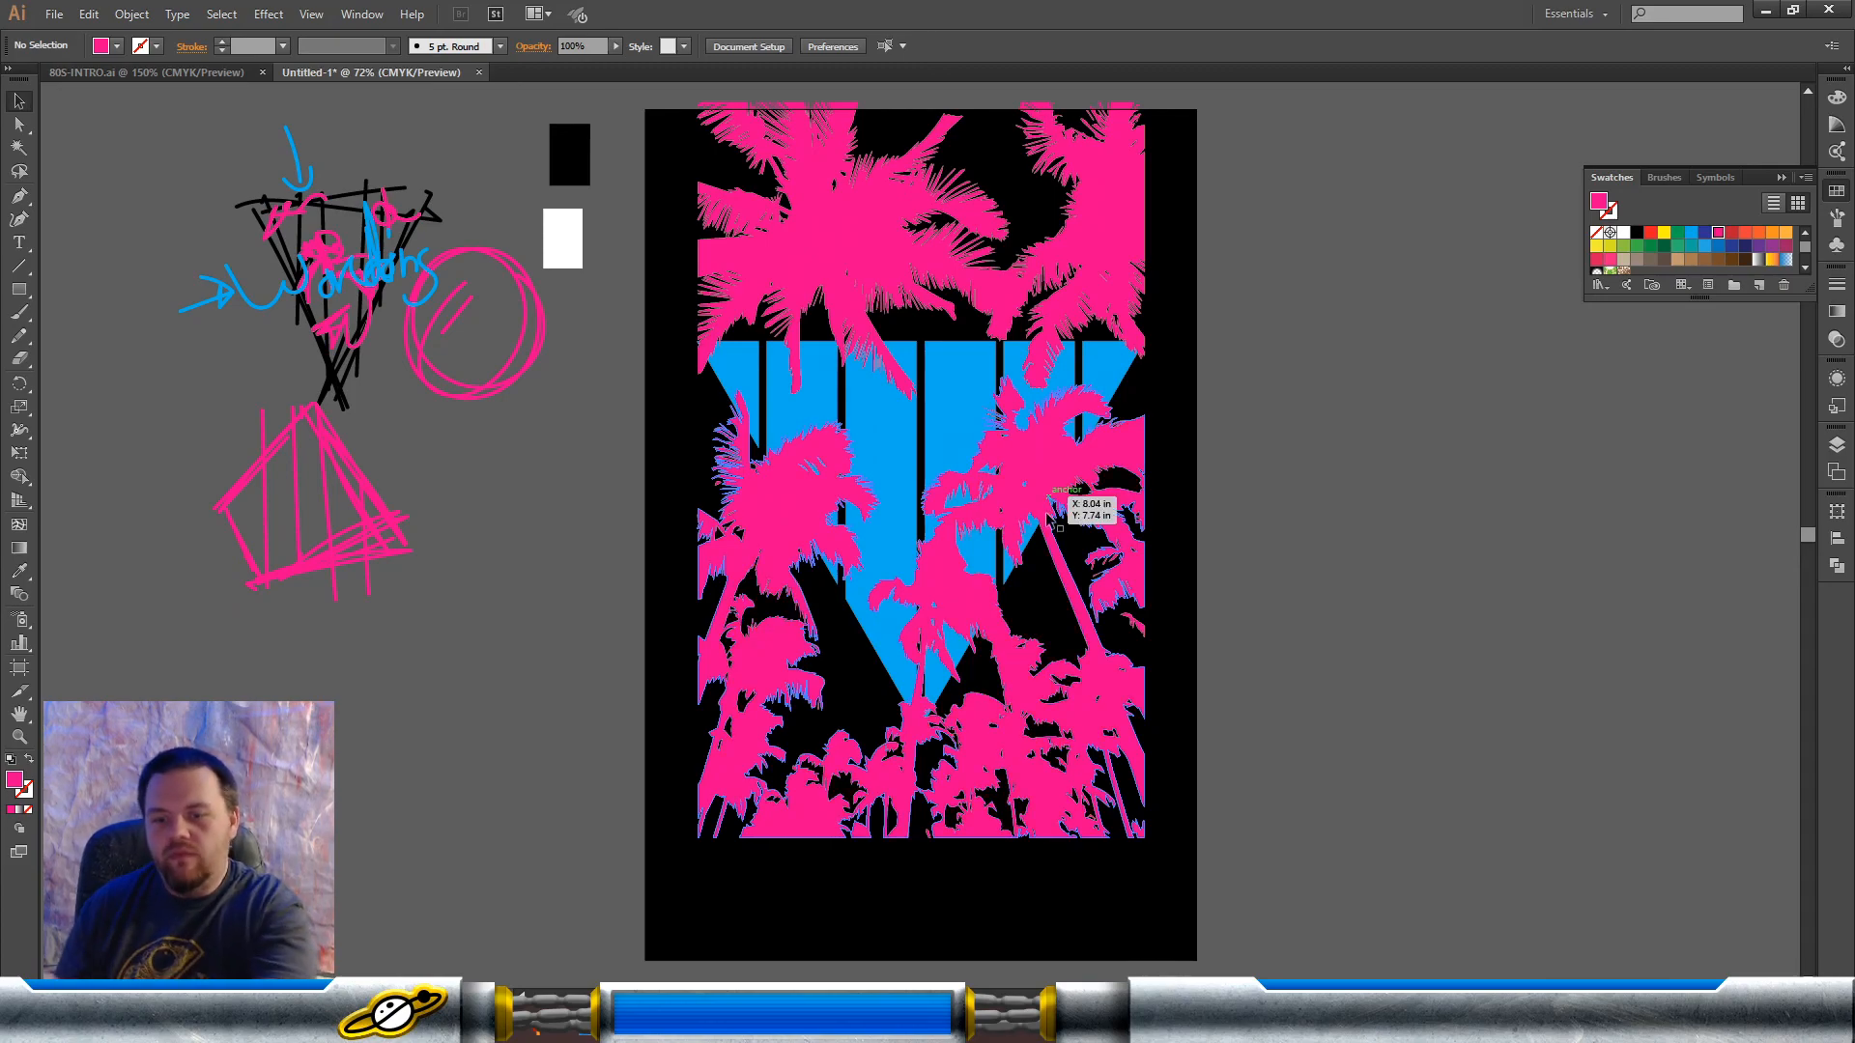
Step: Bring the blue bar triangle in front of the pink palm tree group
left_click(1035, 488)
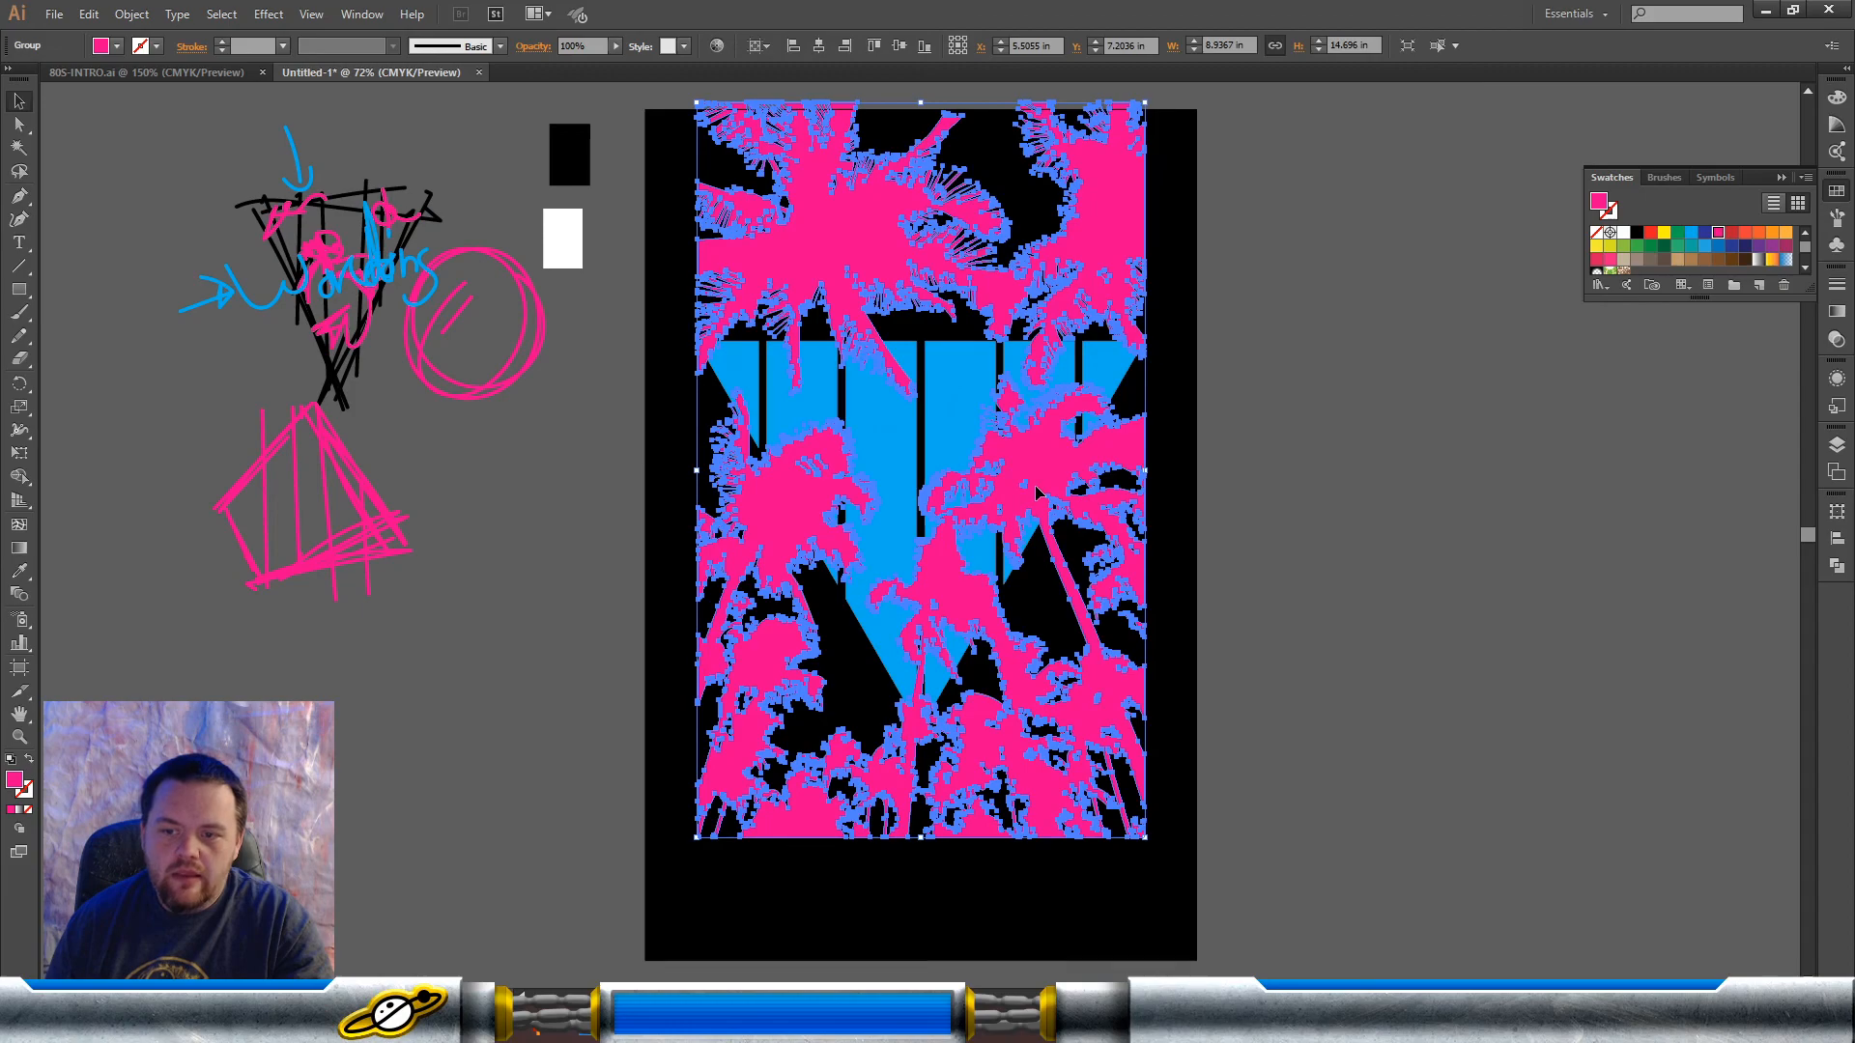
left_click(950, 425)
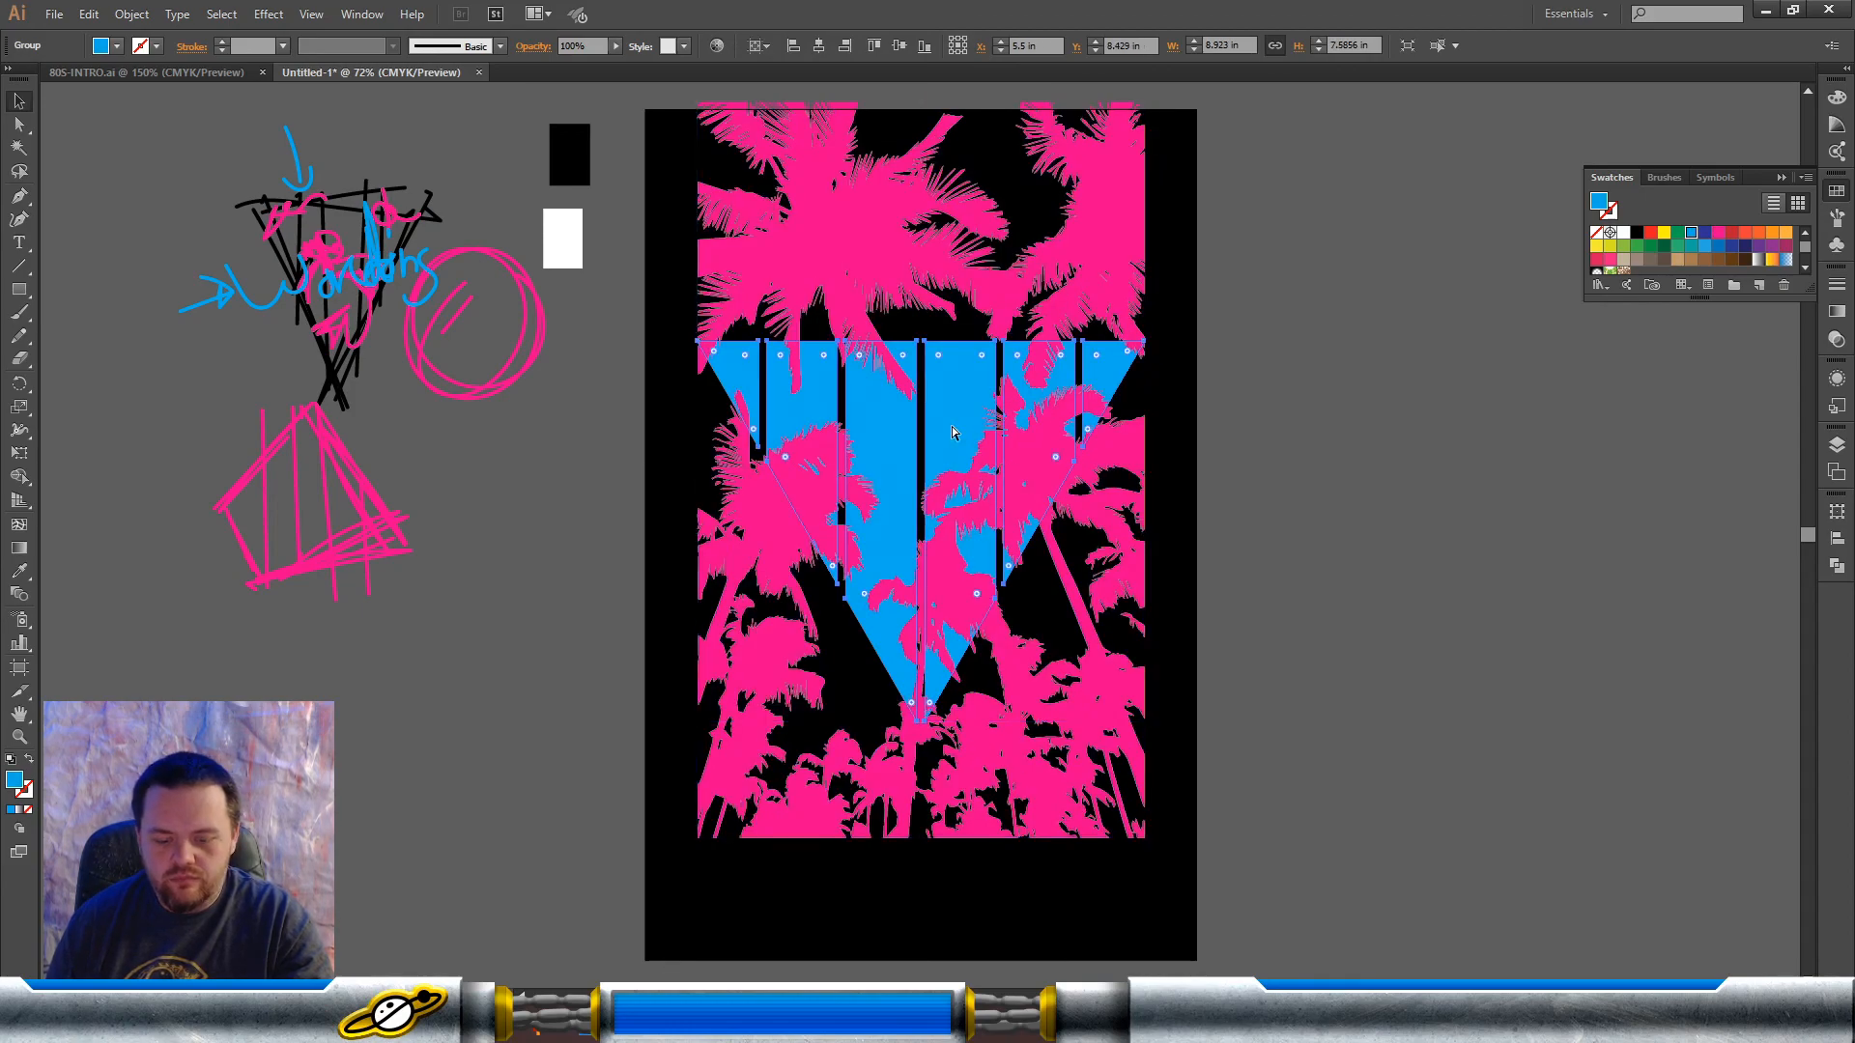
left_click(1360, 479)
key("ctrl+z")
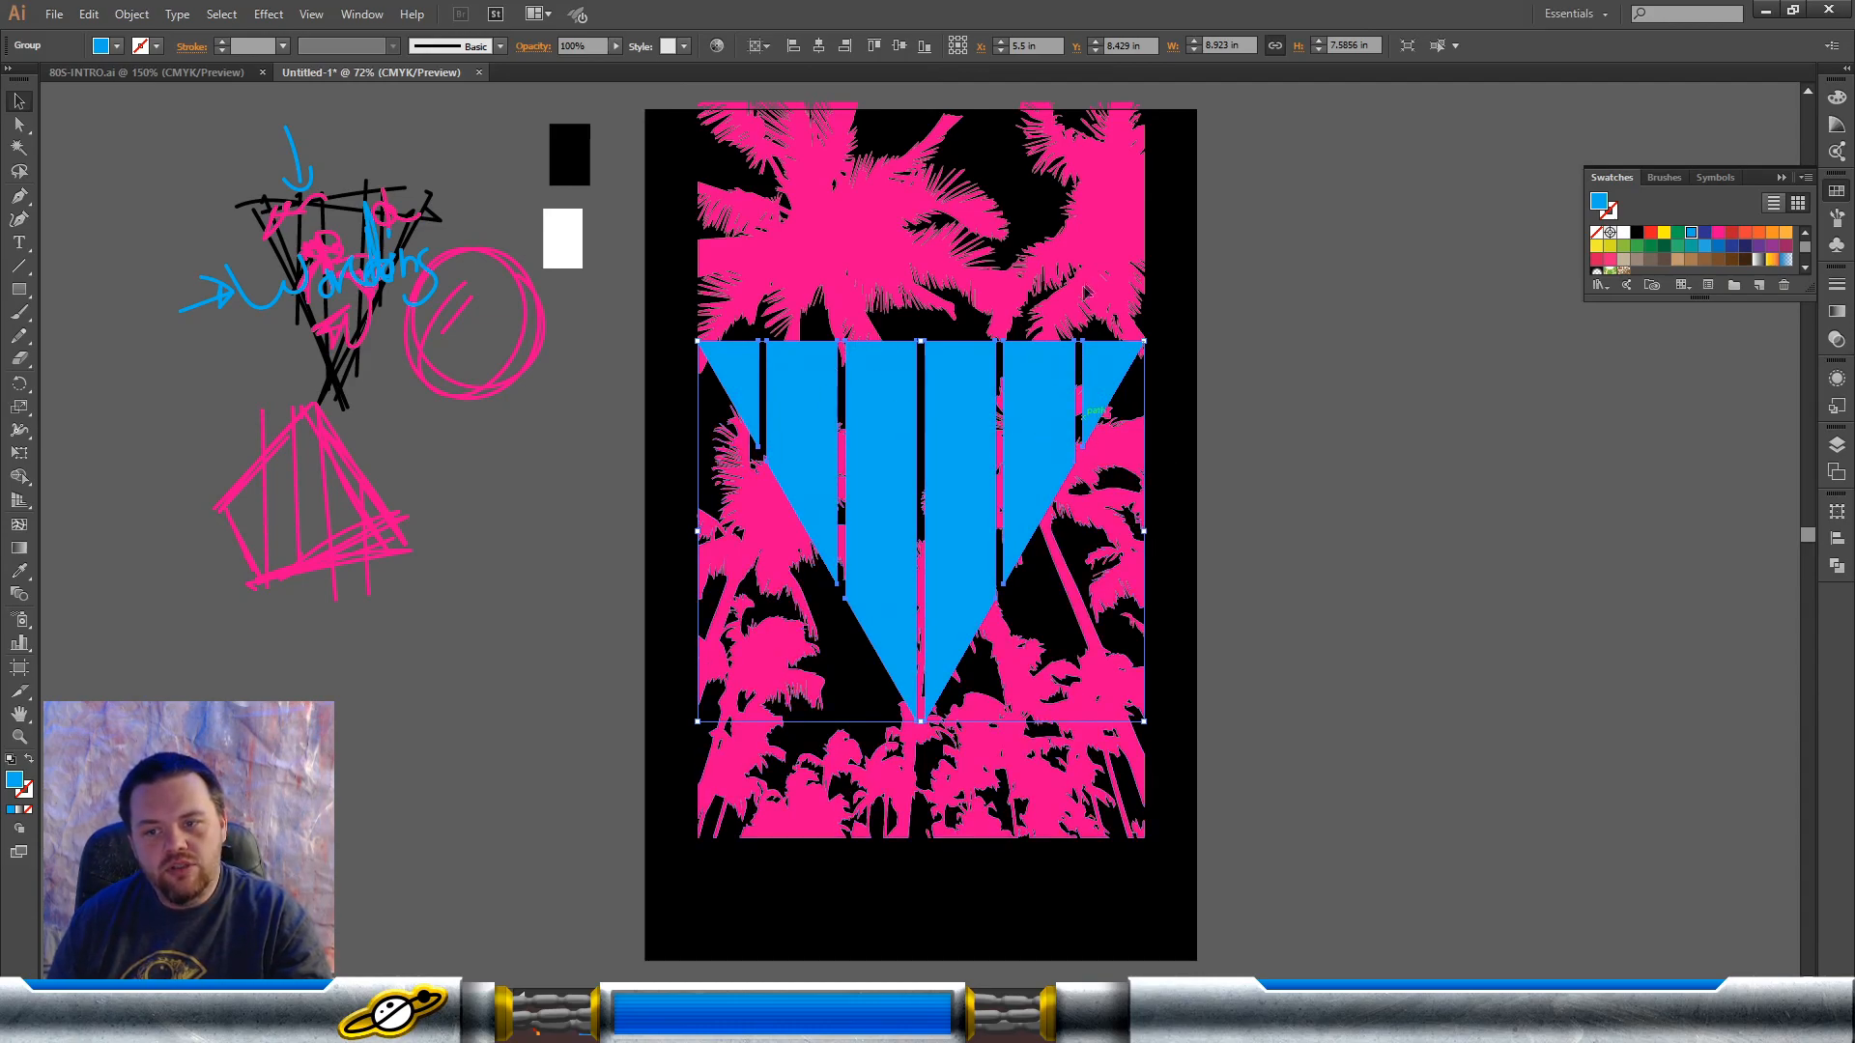
left_click(1086, 289)
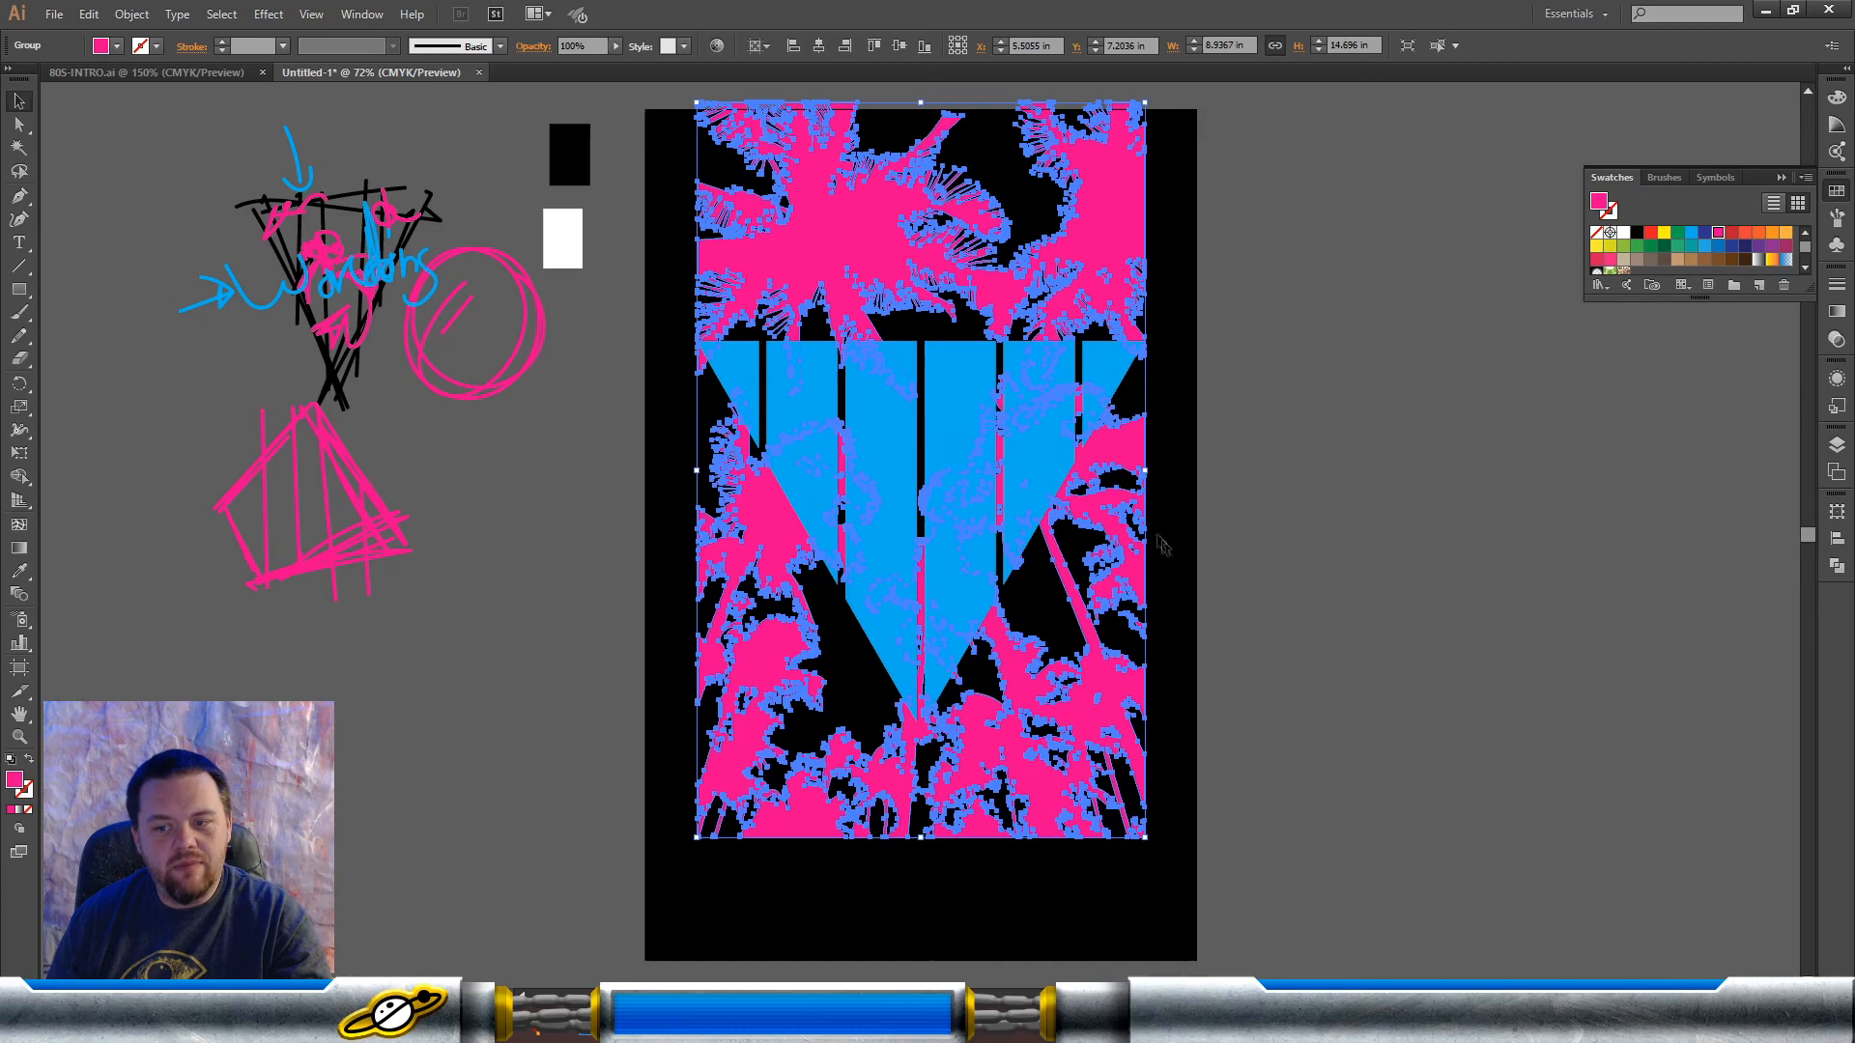
left_click(1140, 478)
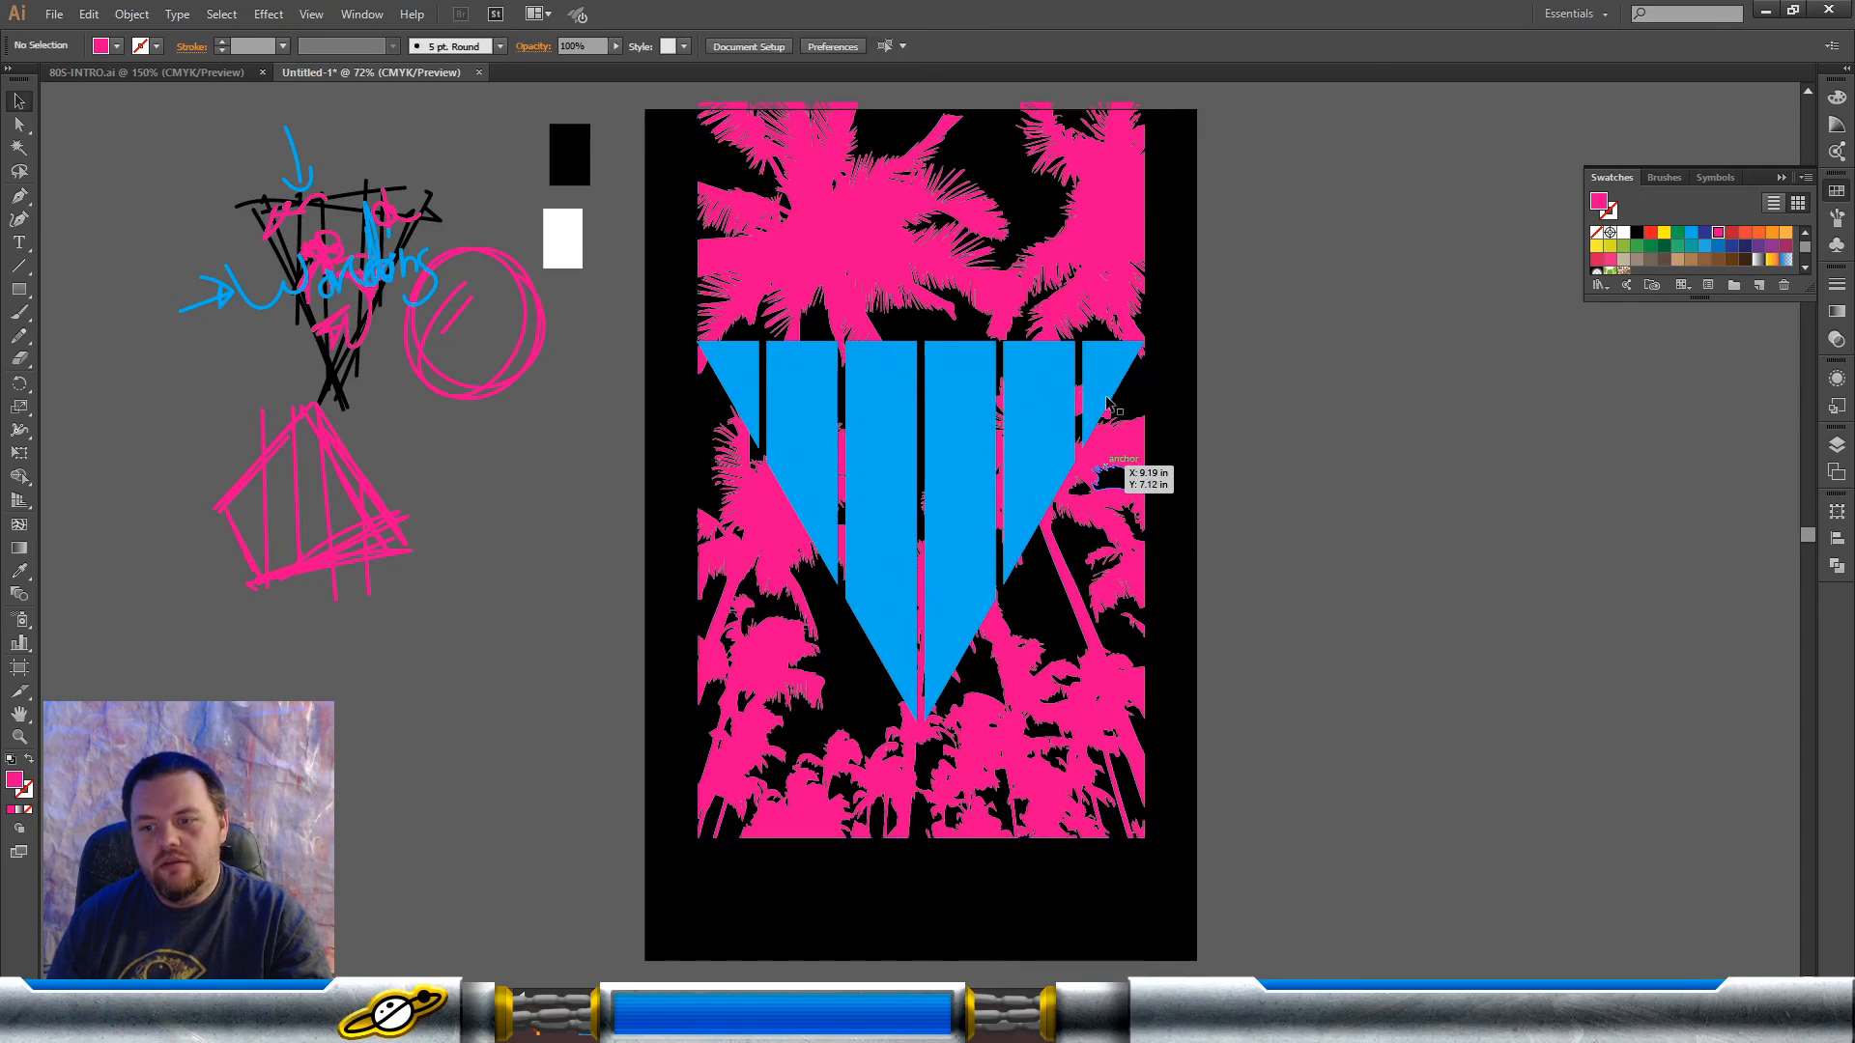
Step: Try to intersect the blue bar triangle with the pink palm tree group using the Pathfinder Intersect operation
key("ctrl+z")
left_click(1392, 422)
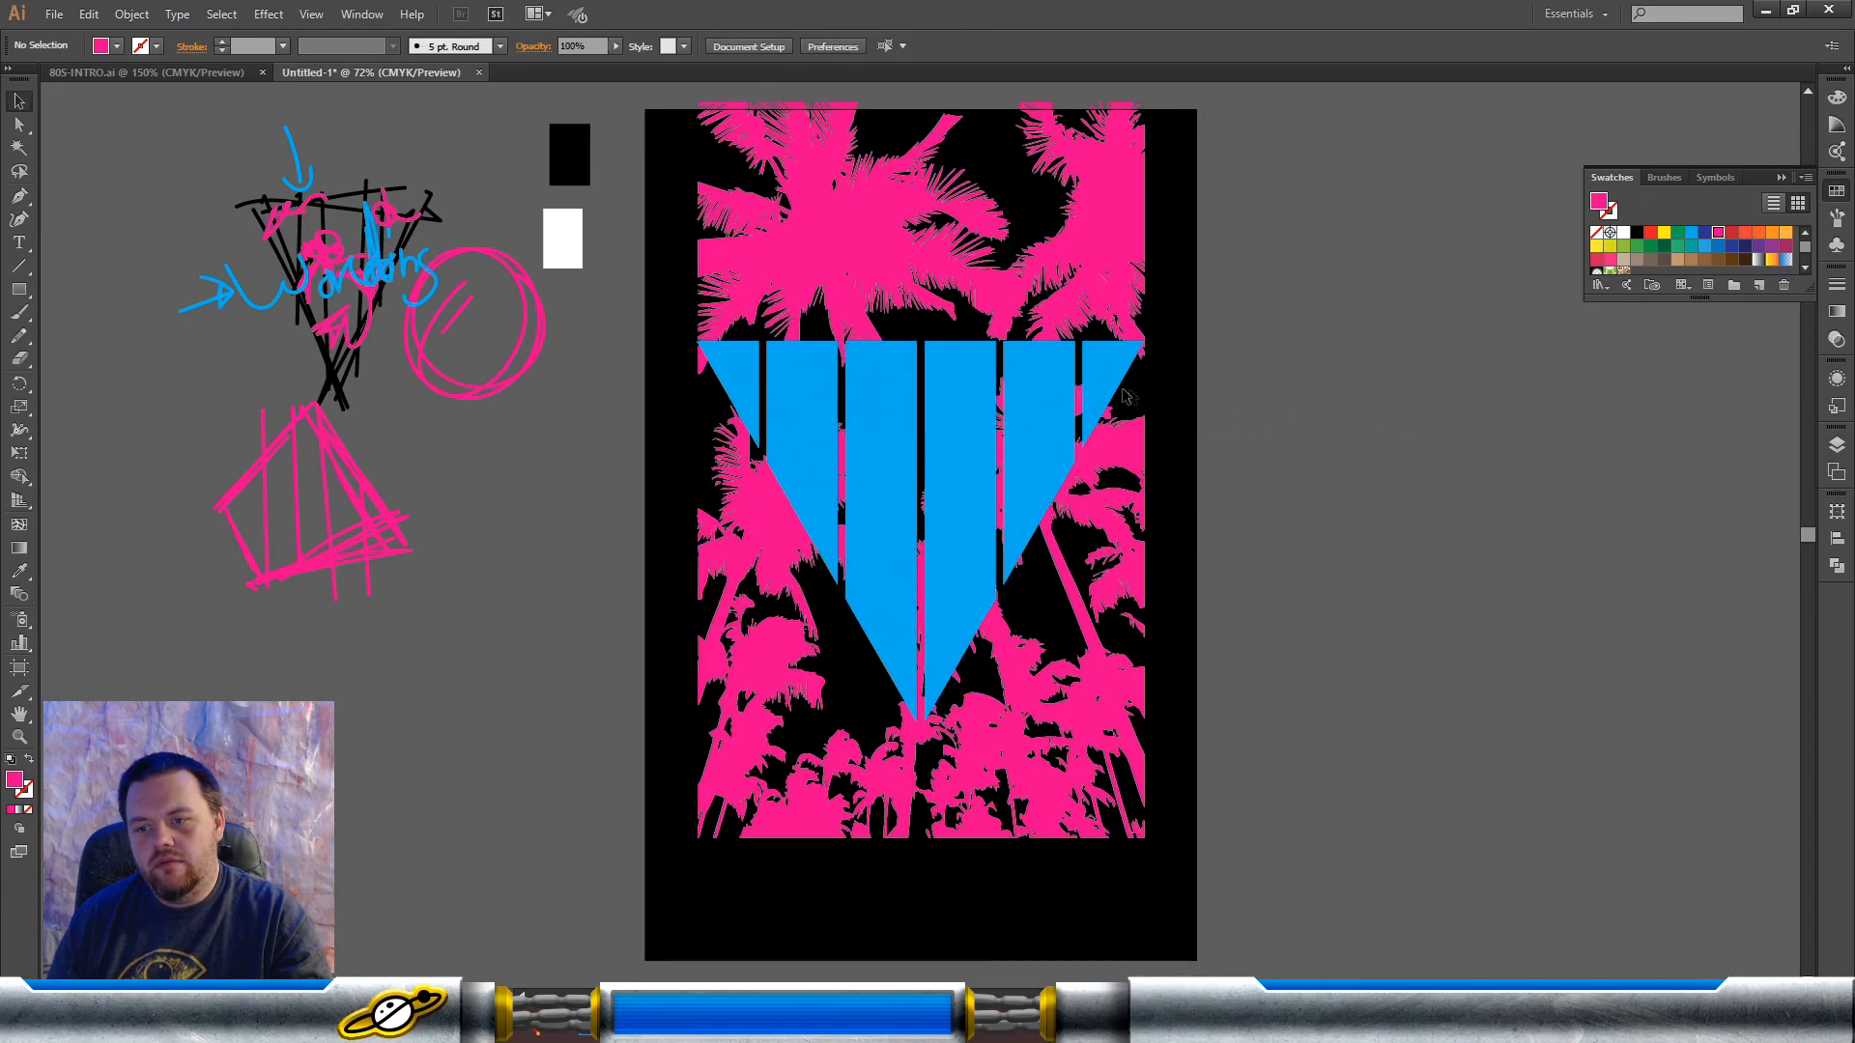
left_click(1090, 381)
left_click(1137, 485, "shift")
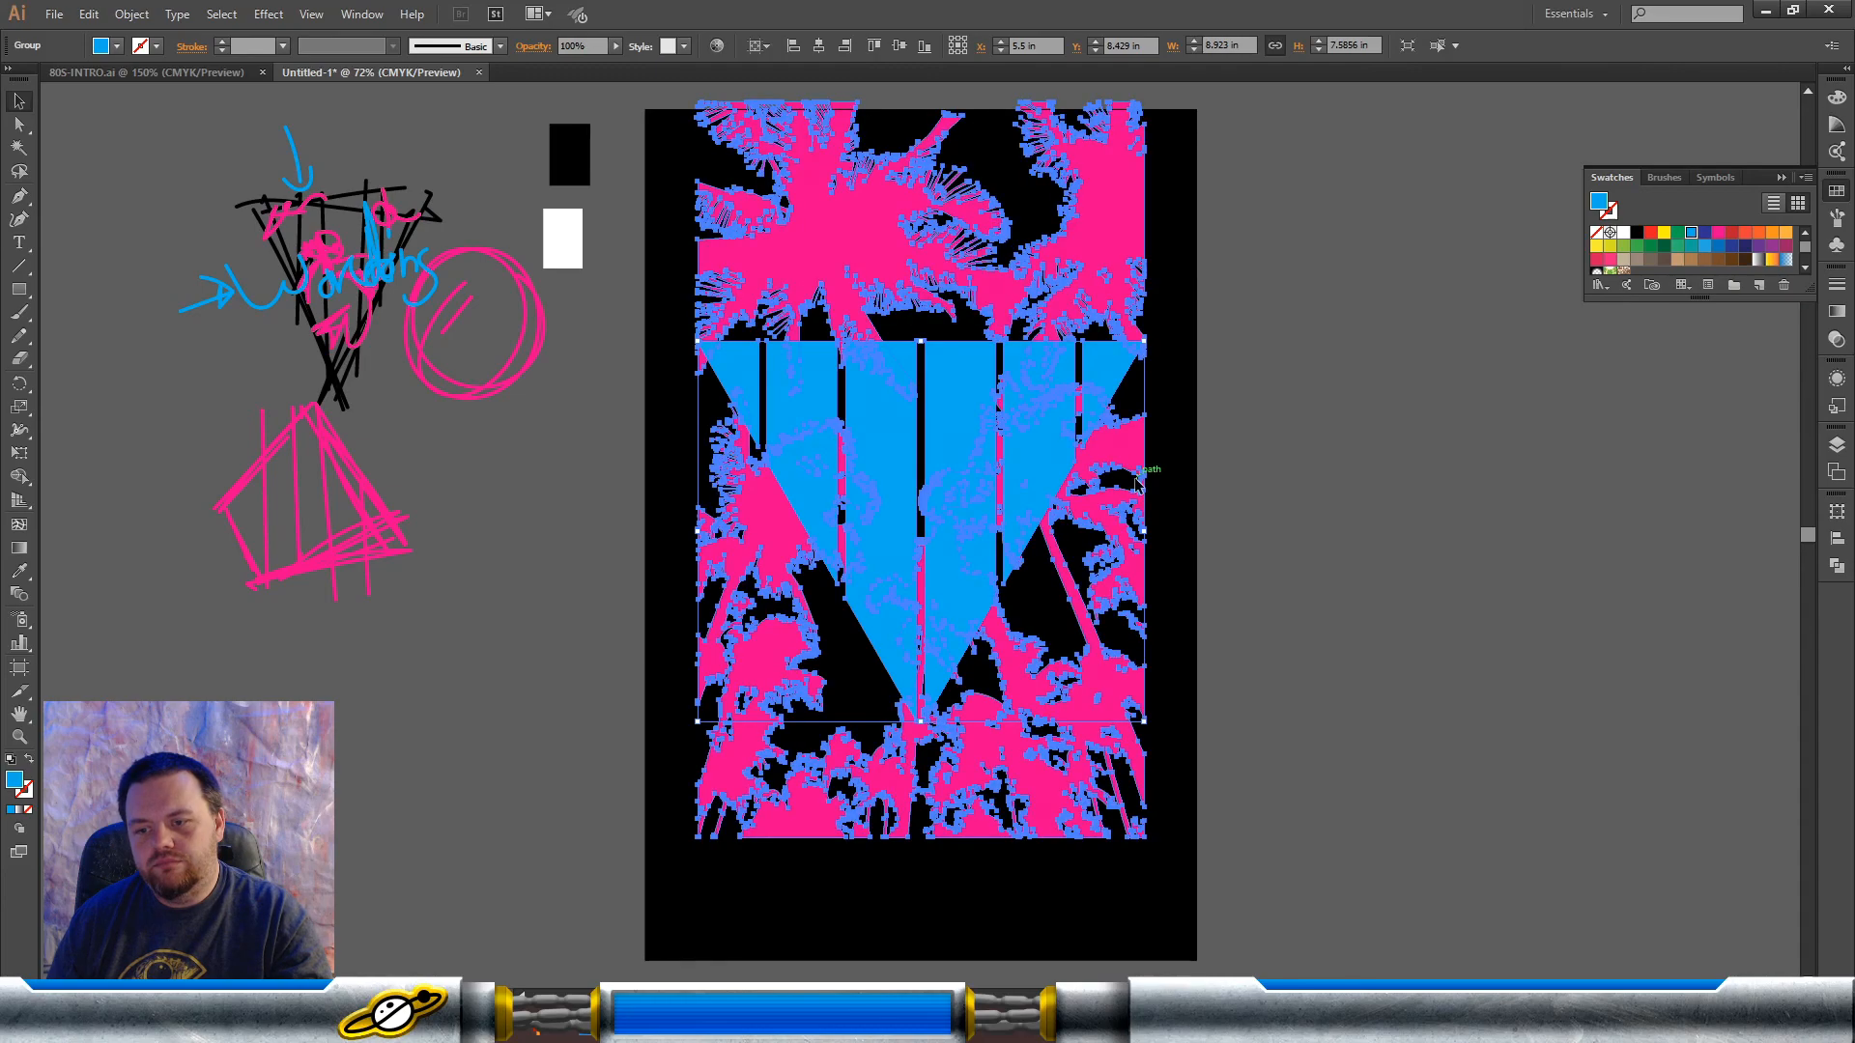
left_click(1836, 568)
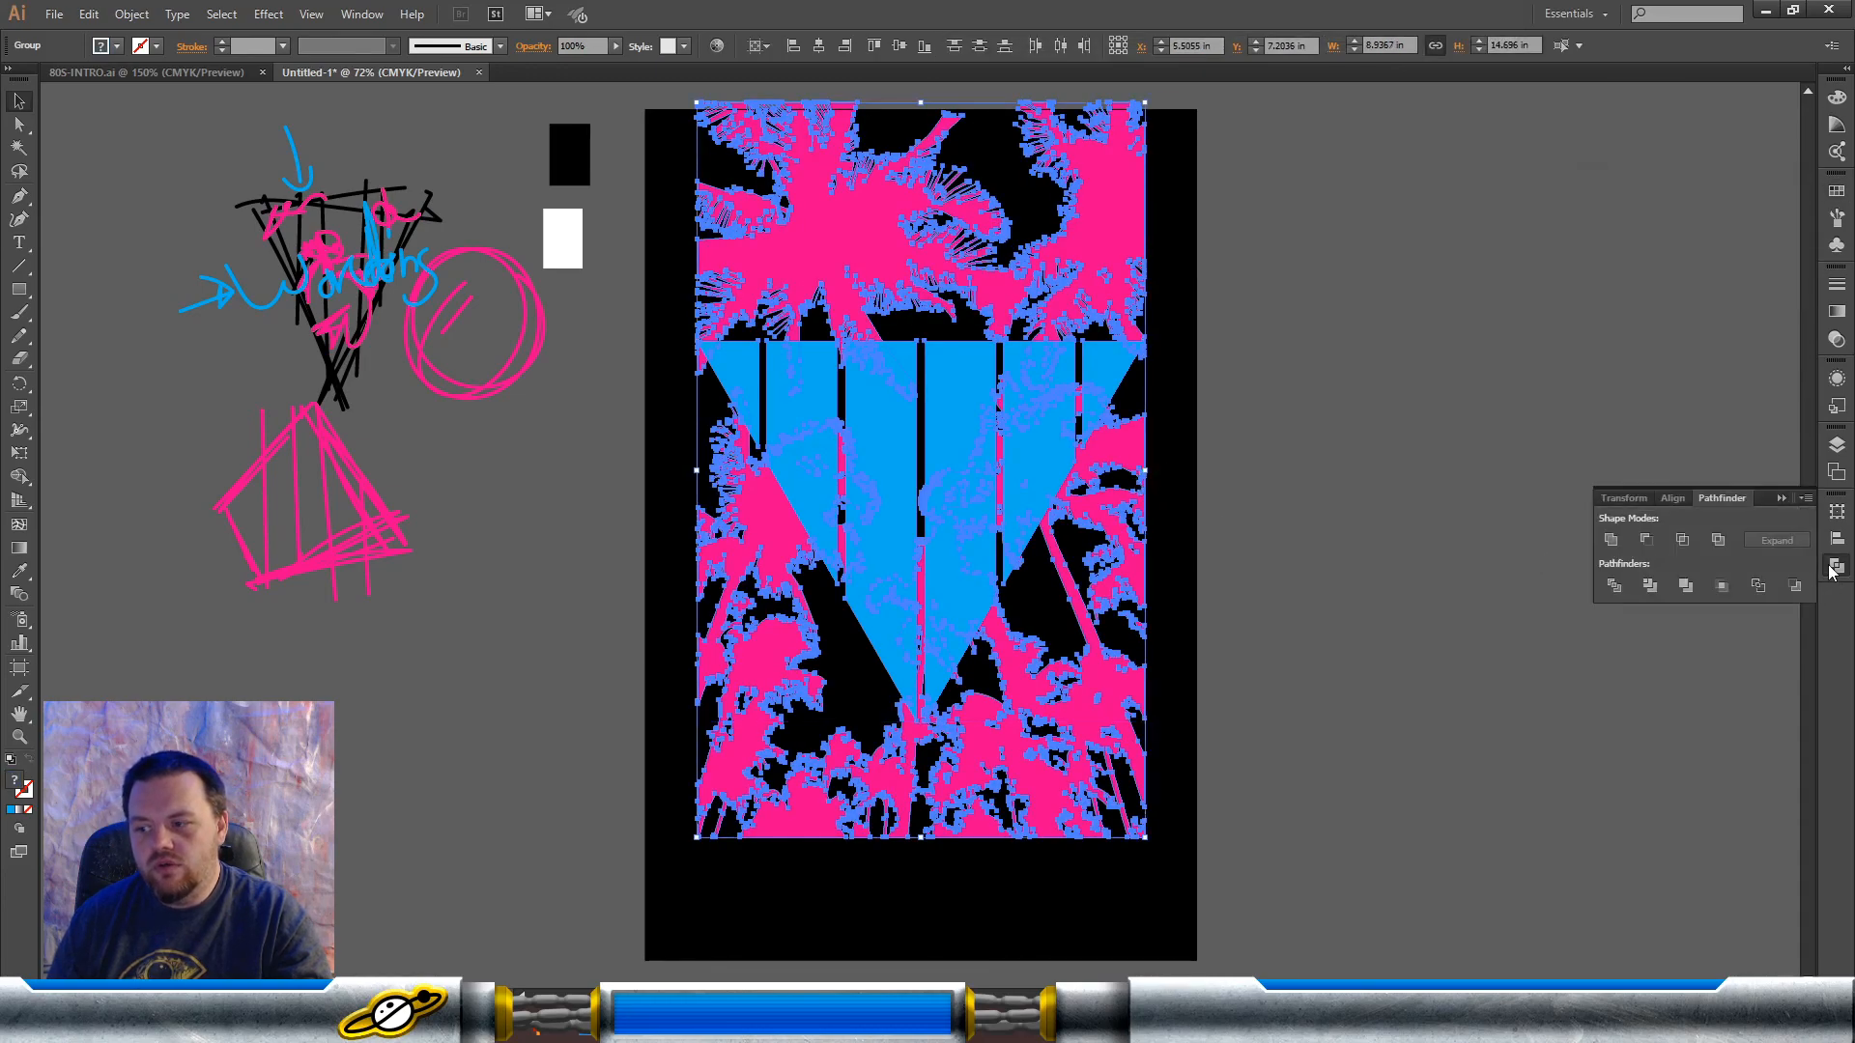
left_click(1683, 541)
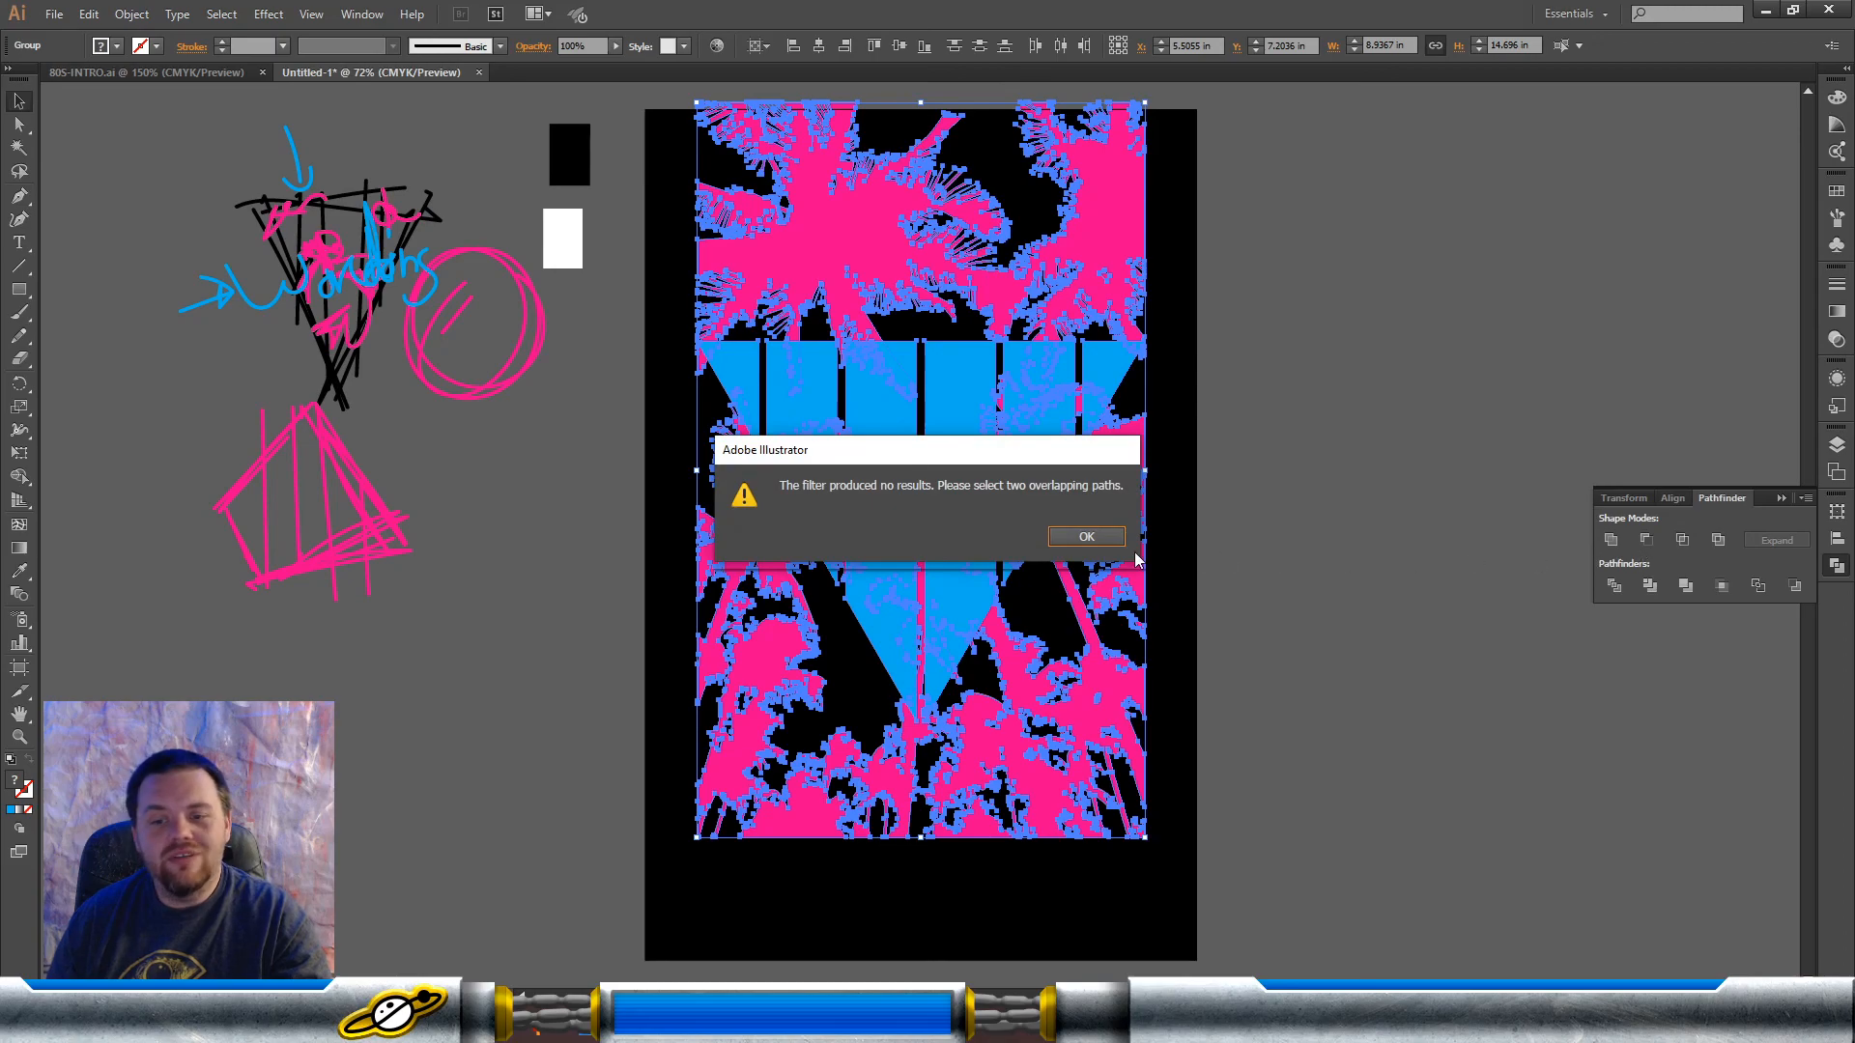
left_click(1089, 541)
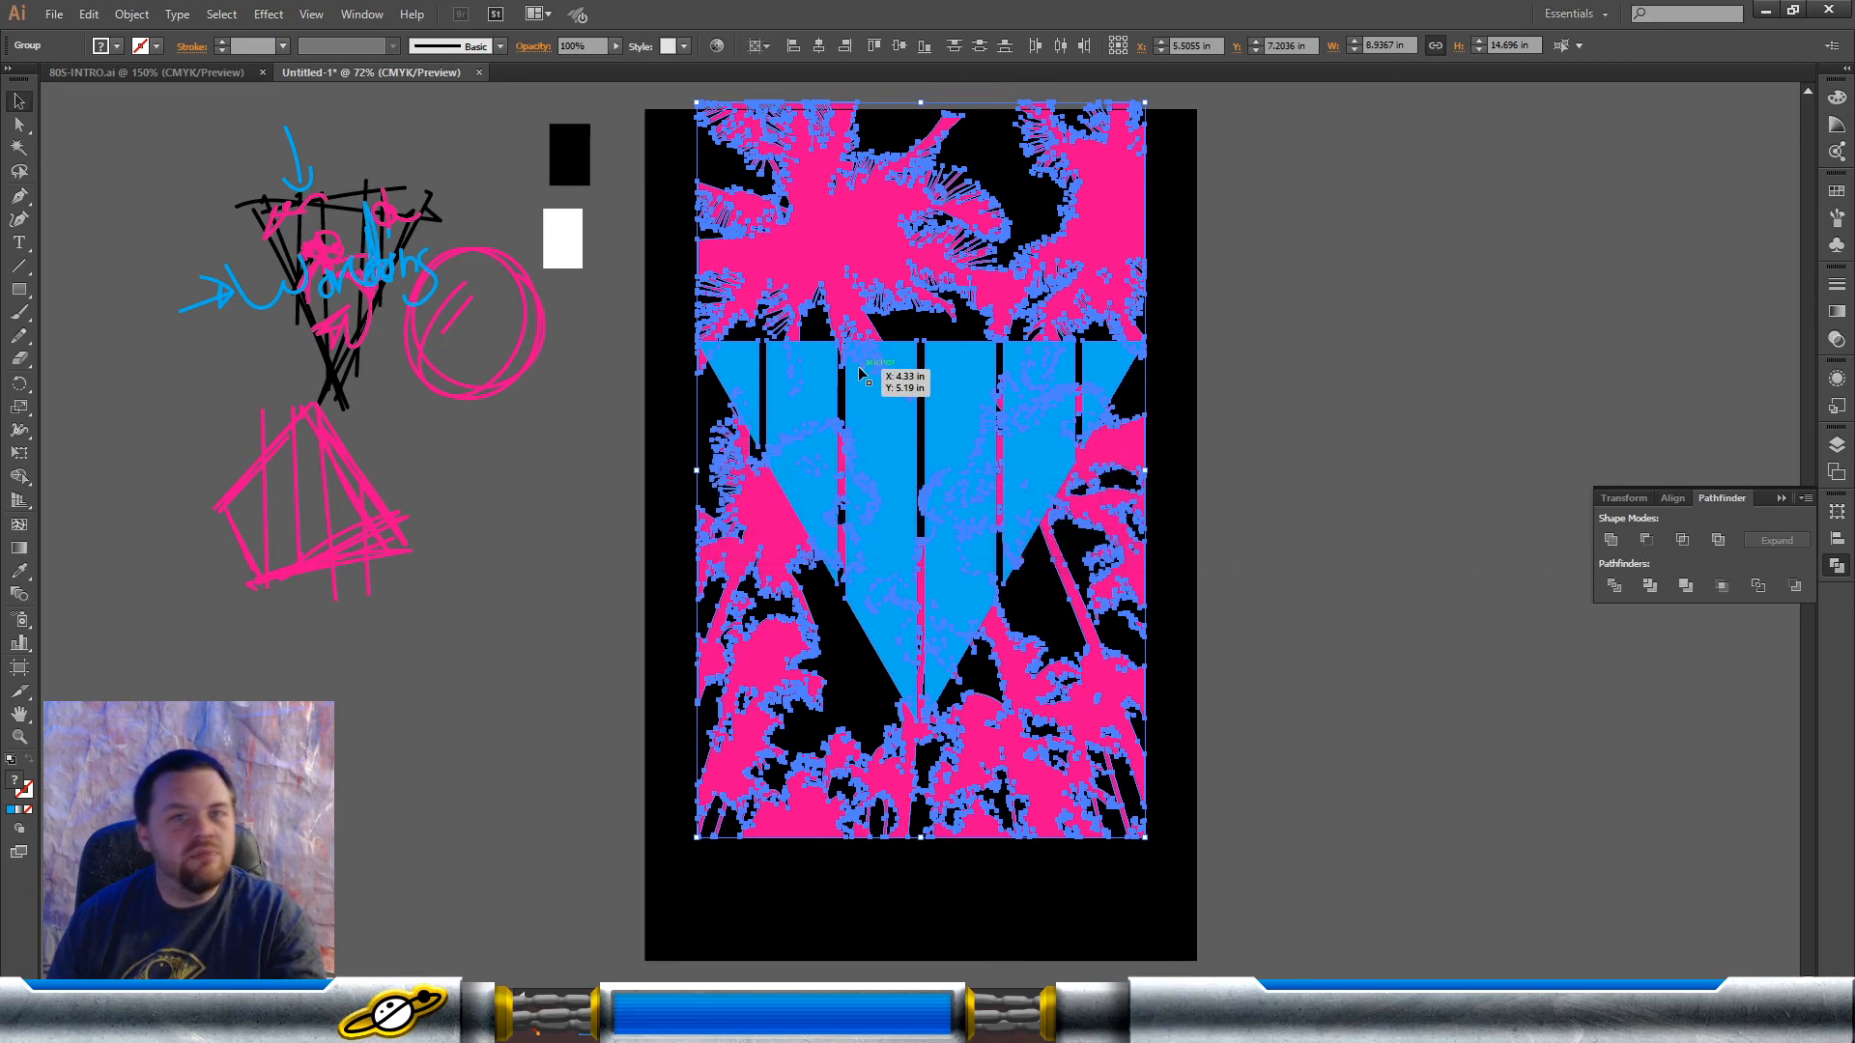
Step: Make the blue bar triangle a compound path and try the same conversion on the pink palm tree group
left_click(1366, 459)
left_click(1051, 419)
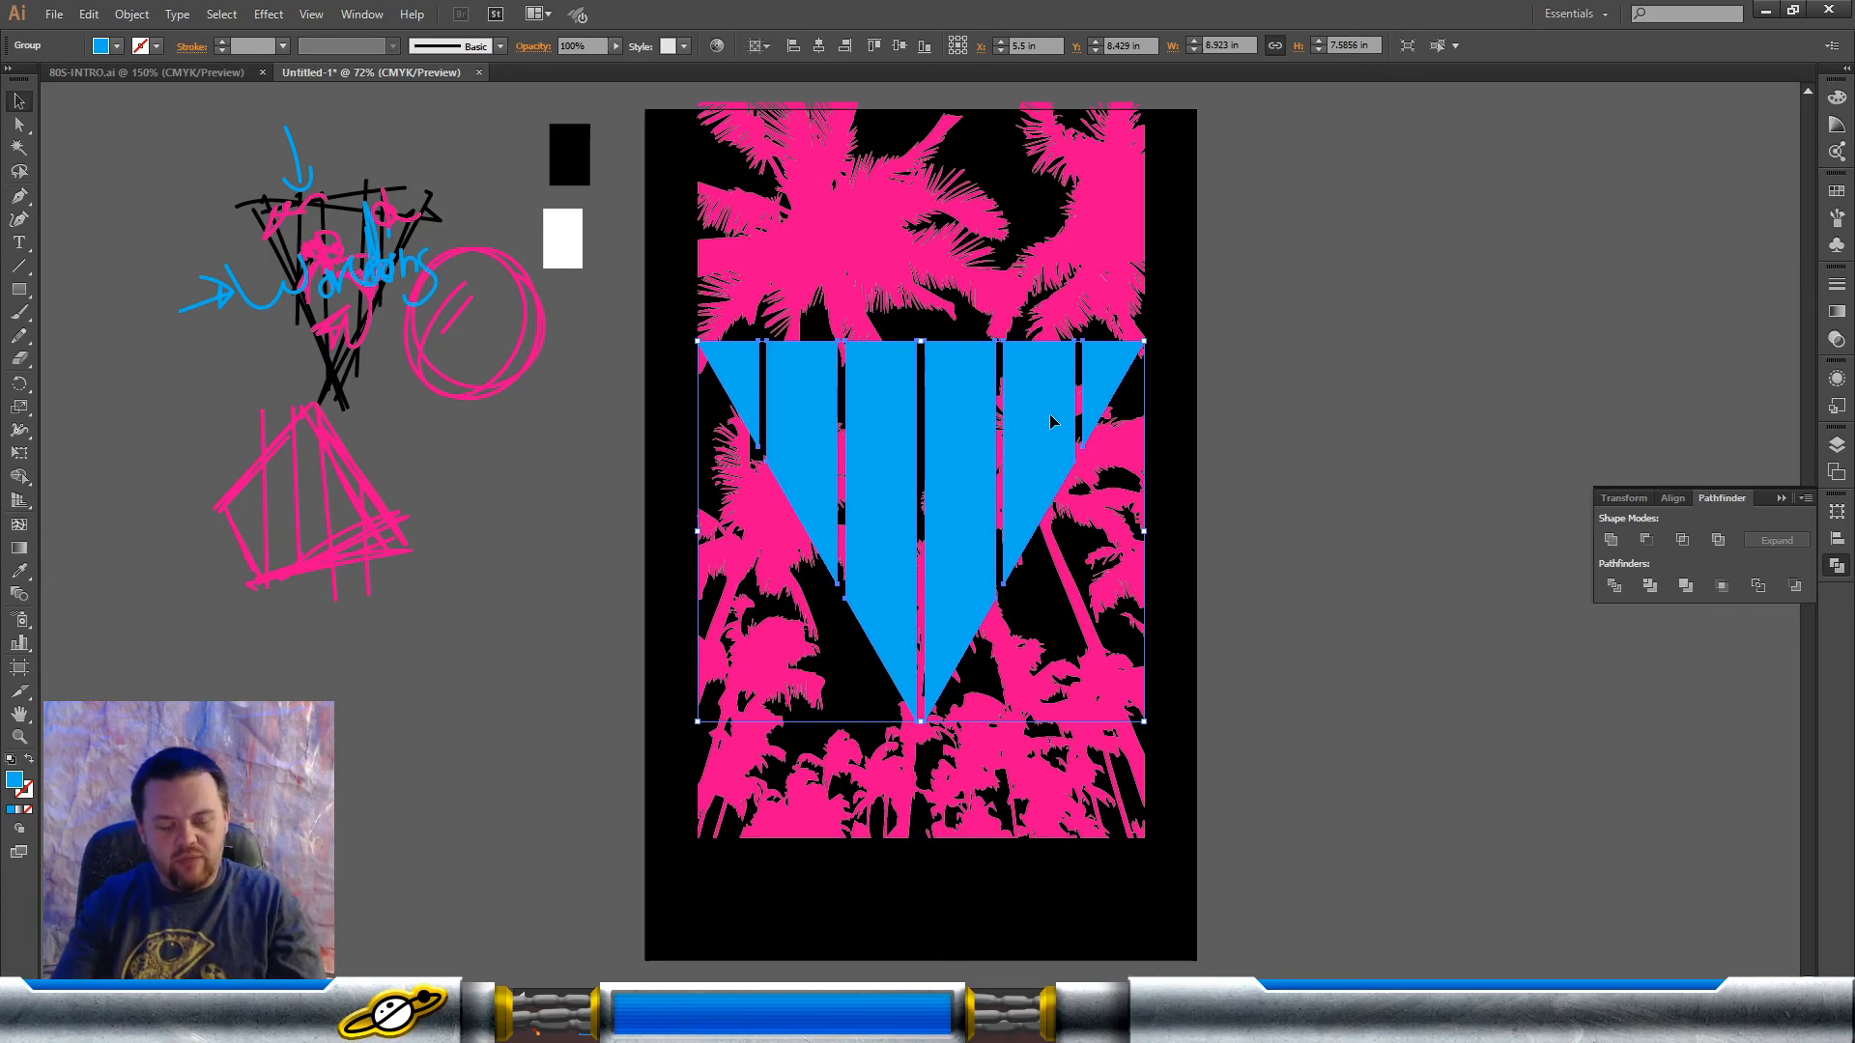
key("ctrl+8")
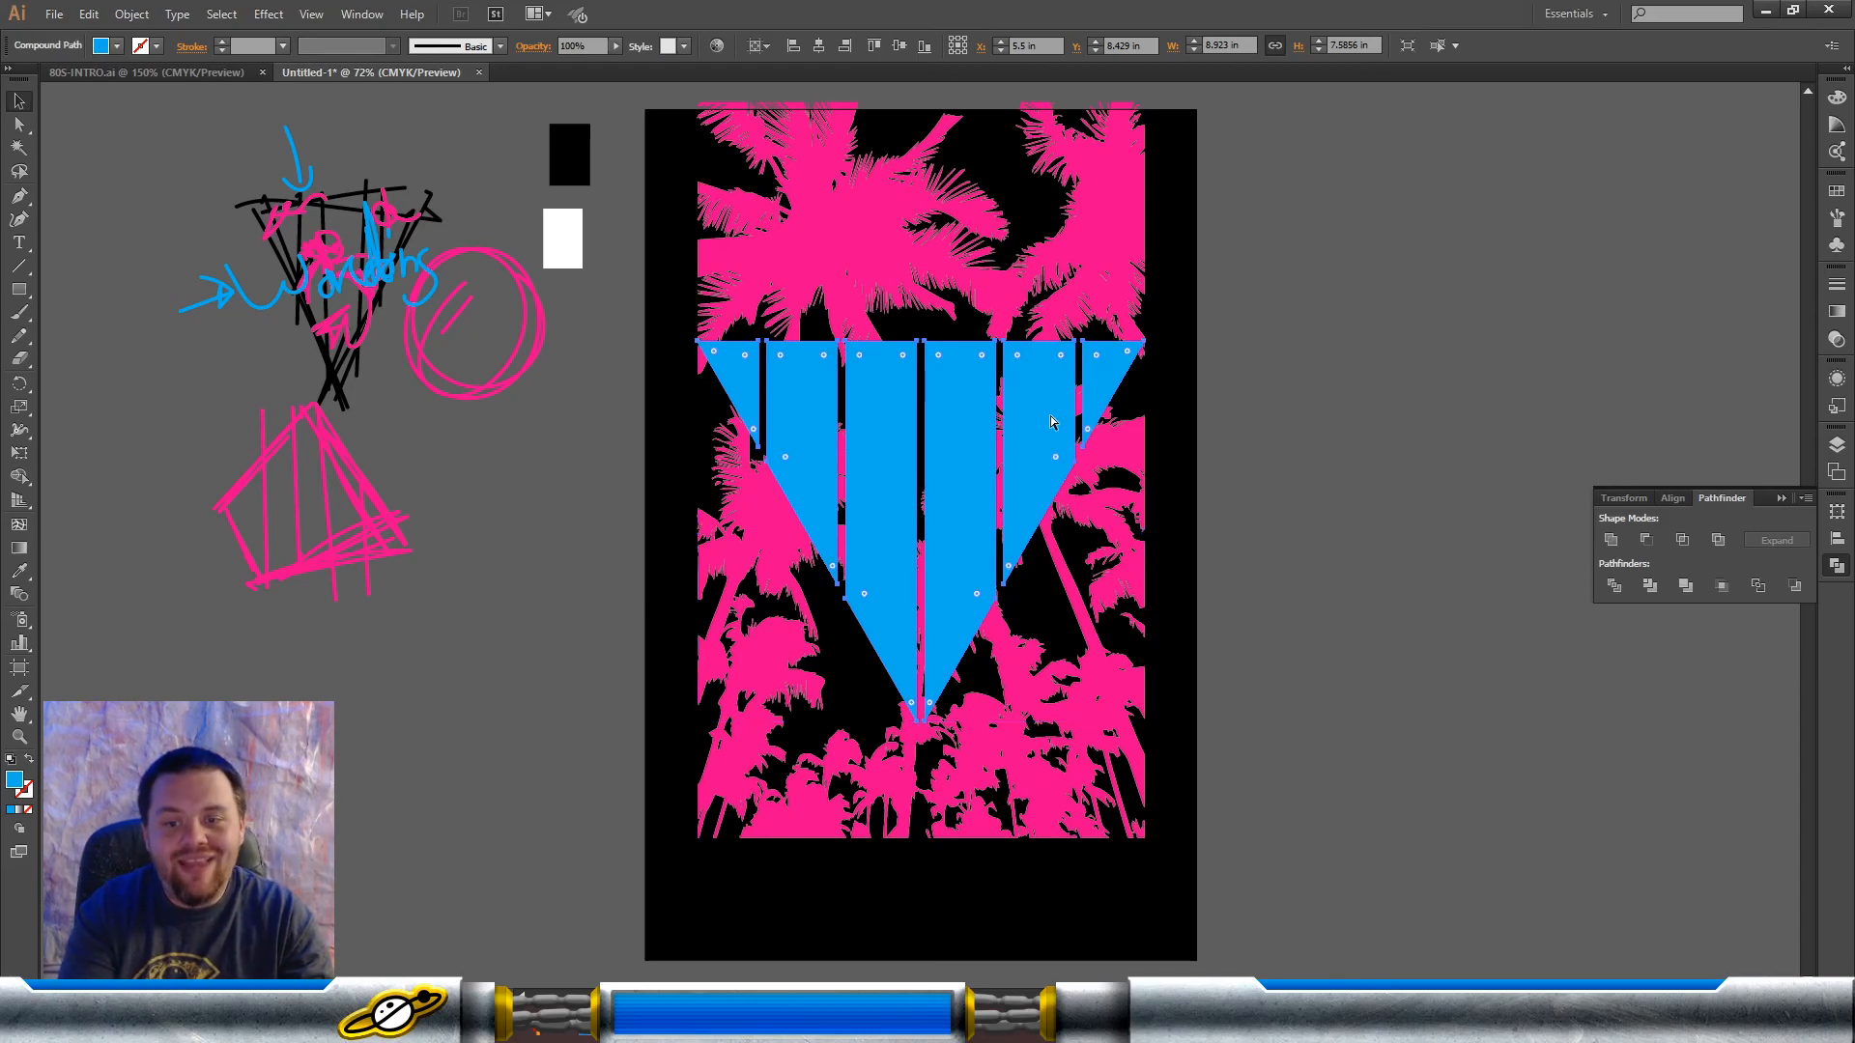
left_click(871, 261)
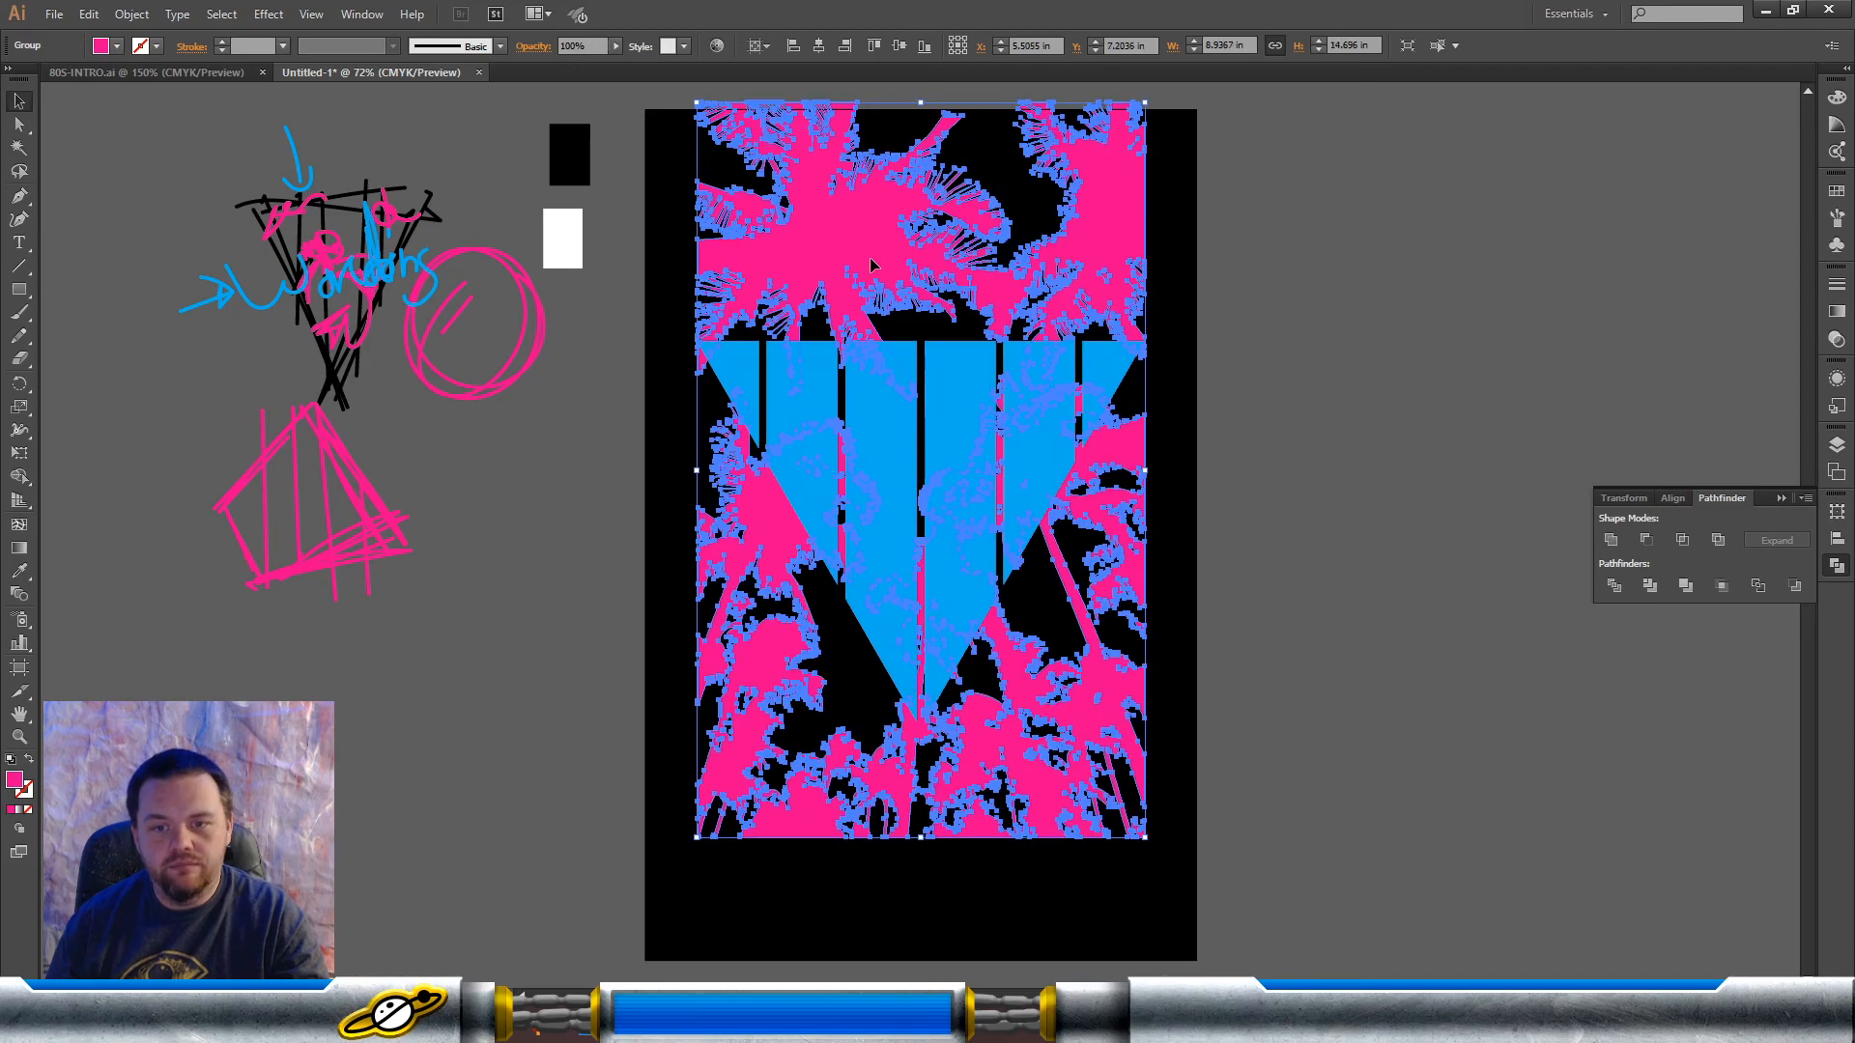
key("ctrl+8")
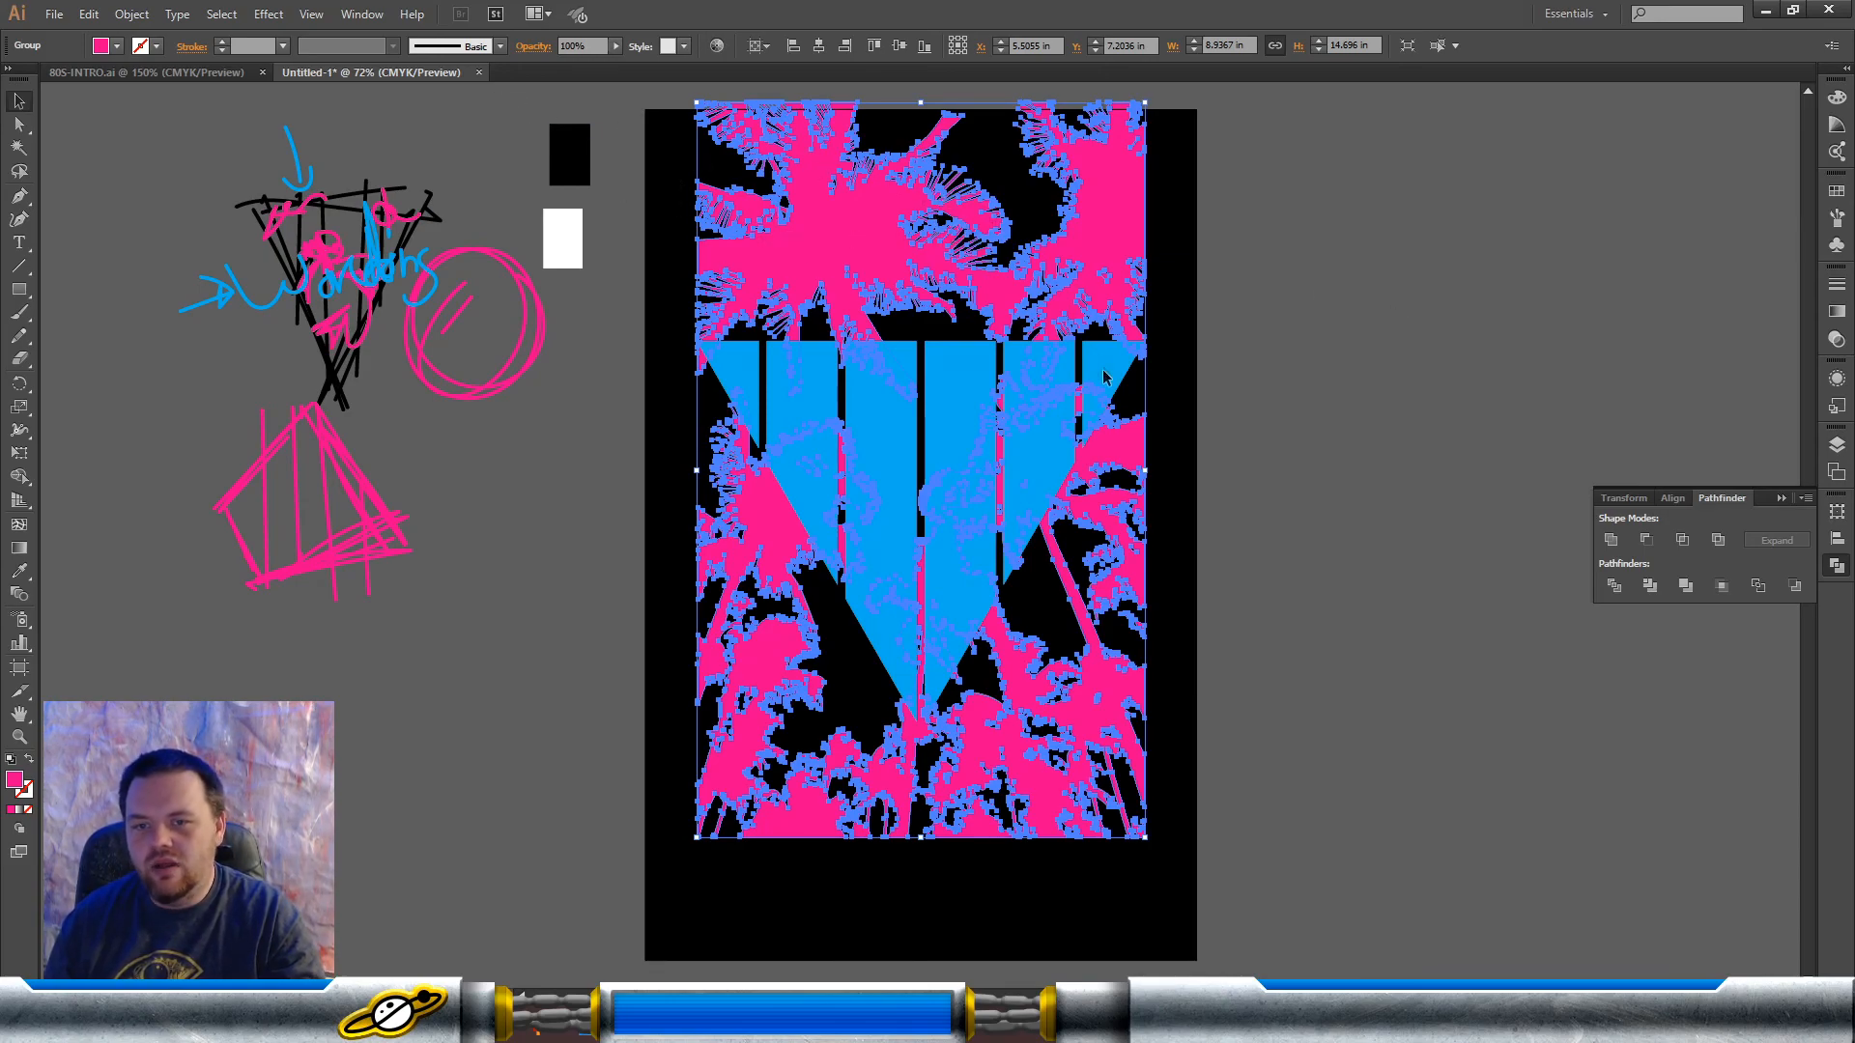
Step: Try the Intersect operation again with the blue compound-path triangle and the pink palm tree group
left_click(1442, 321)
left_click(1038, 381)
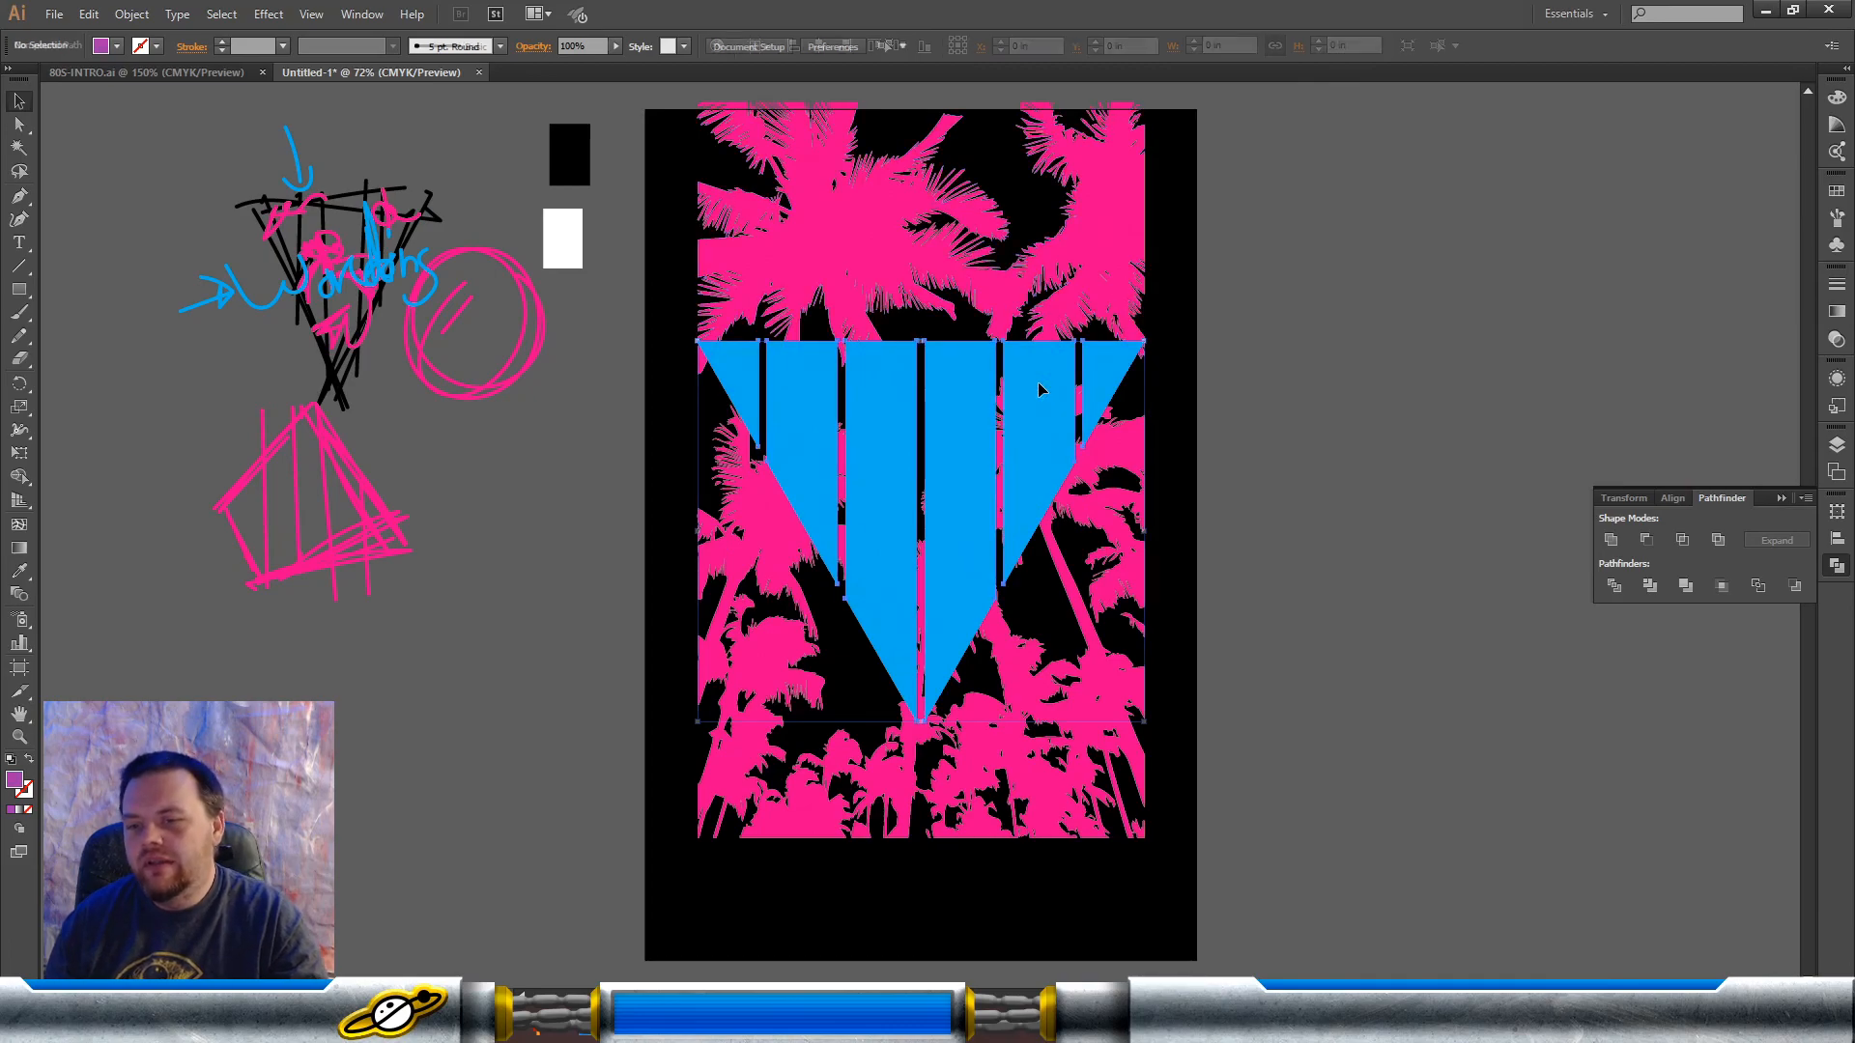
left_click(1095, 258, "shift")
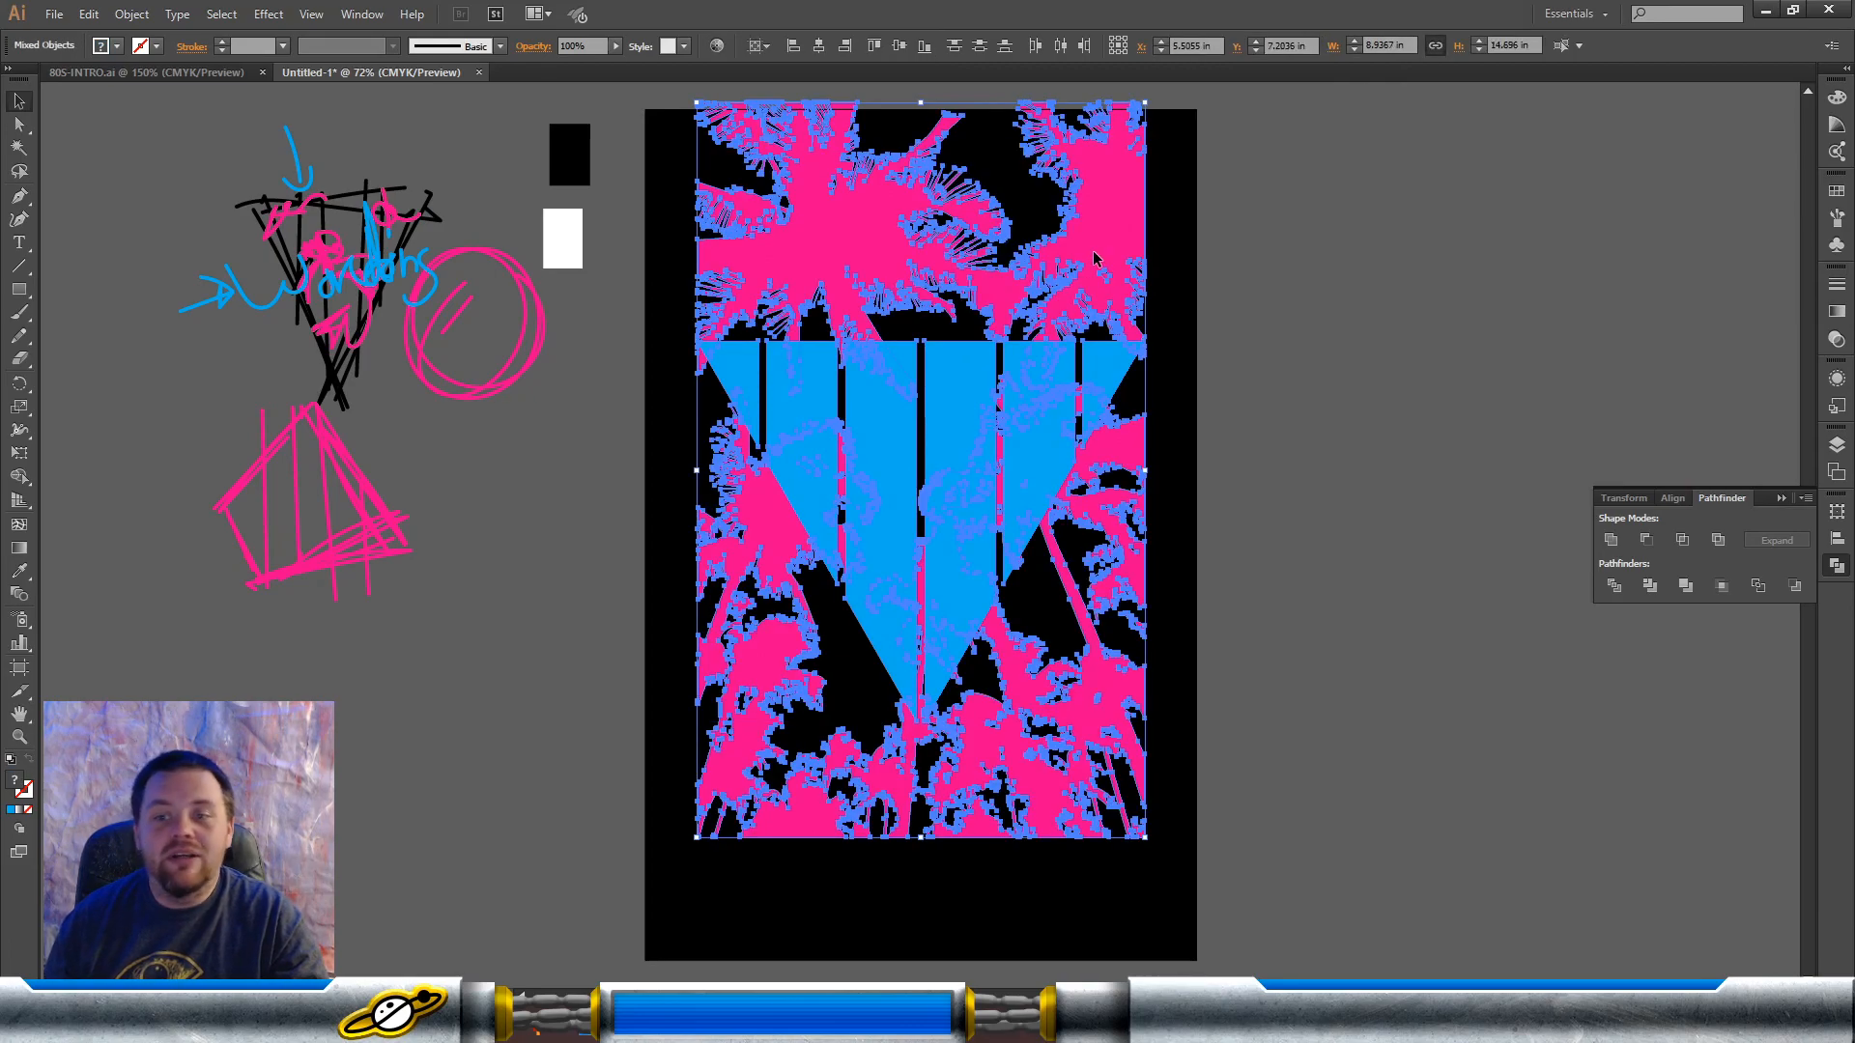
left_click(1682, 540)
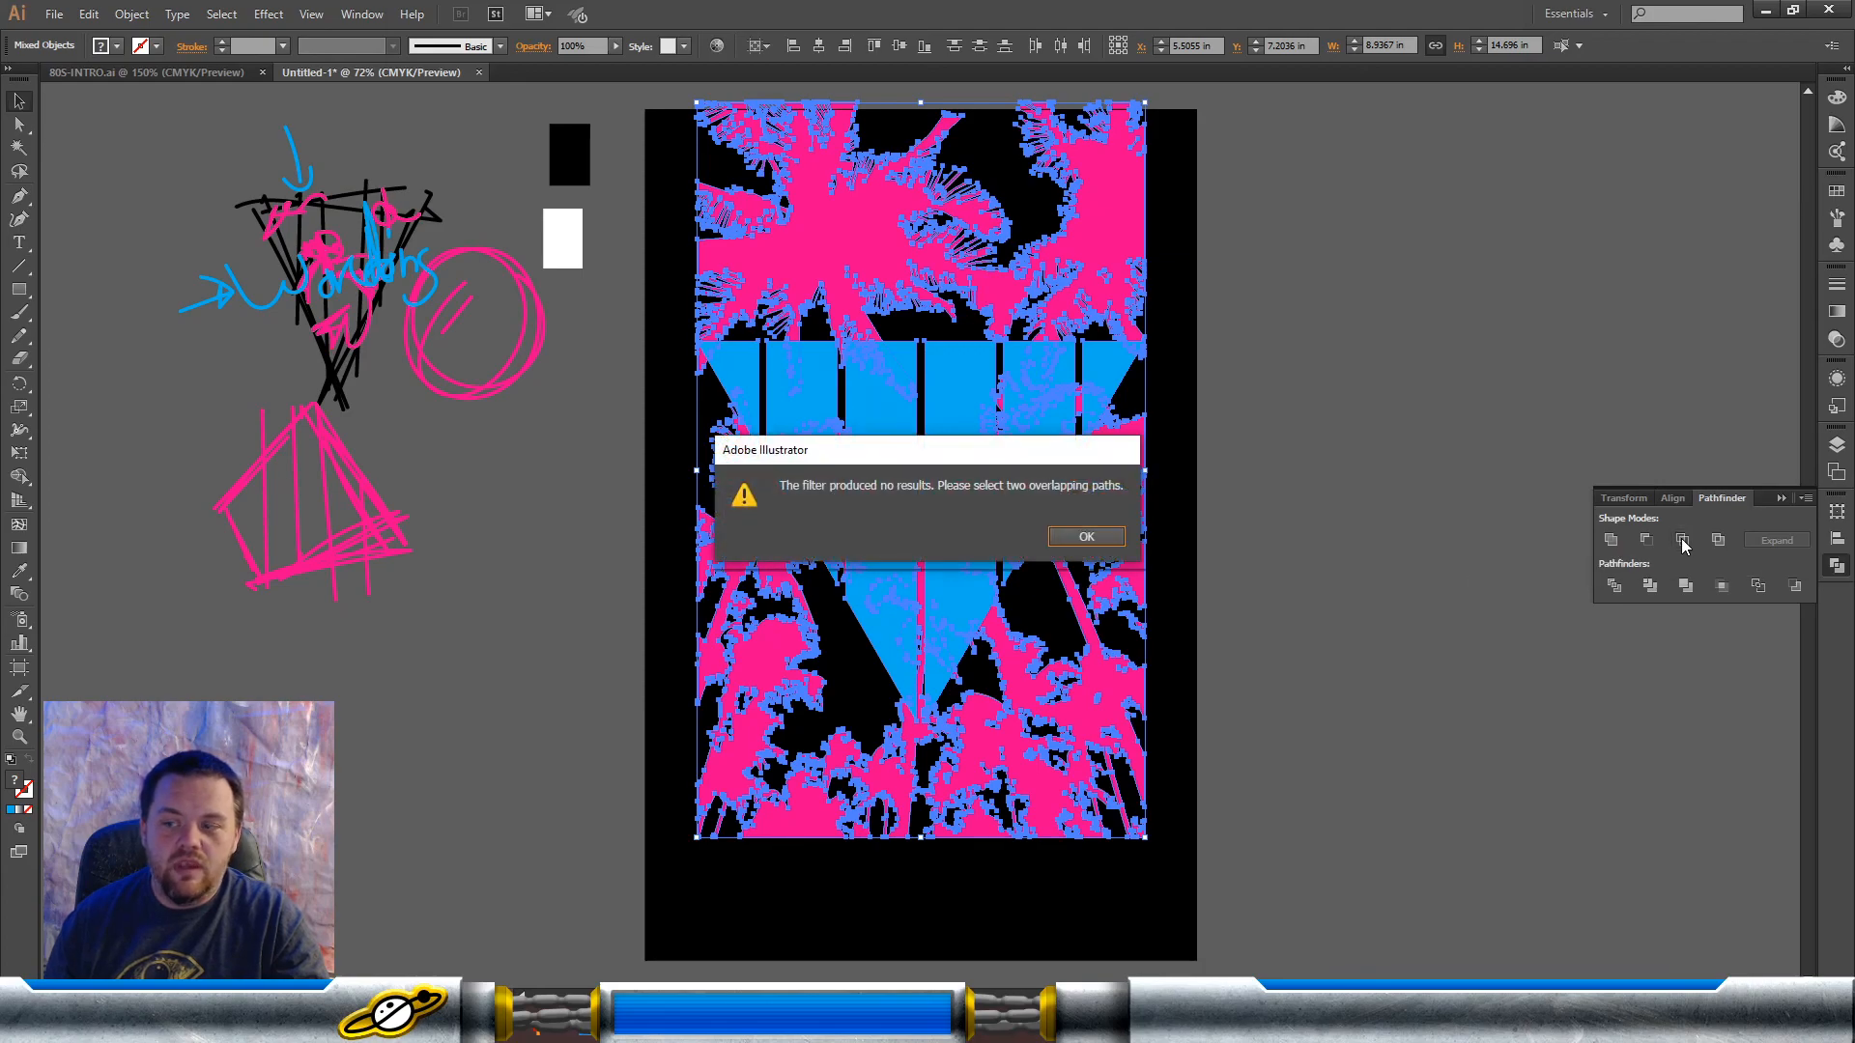
left_click(1057, 543)
Step: Convert the pink palm tree group into a compound path
left_click(1250, 530)
left_click(1140, 457)
key("ctrl+8")
Step: Intersect the pink palm tree compound path with the blue triangle so only the overlapping shapes are kept
left_click(1263, 425)
left_click(1116, 404)
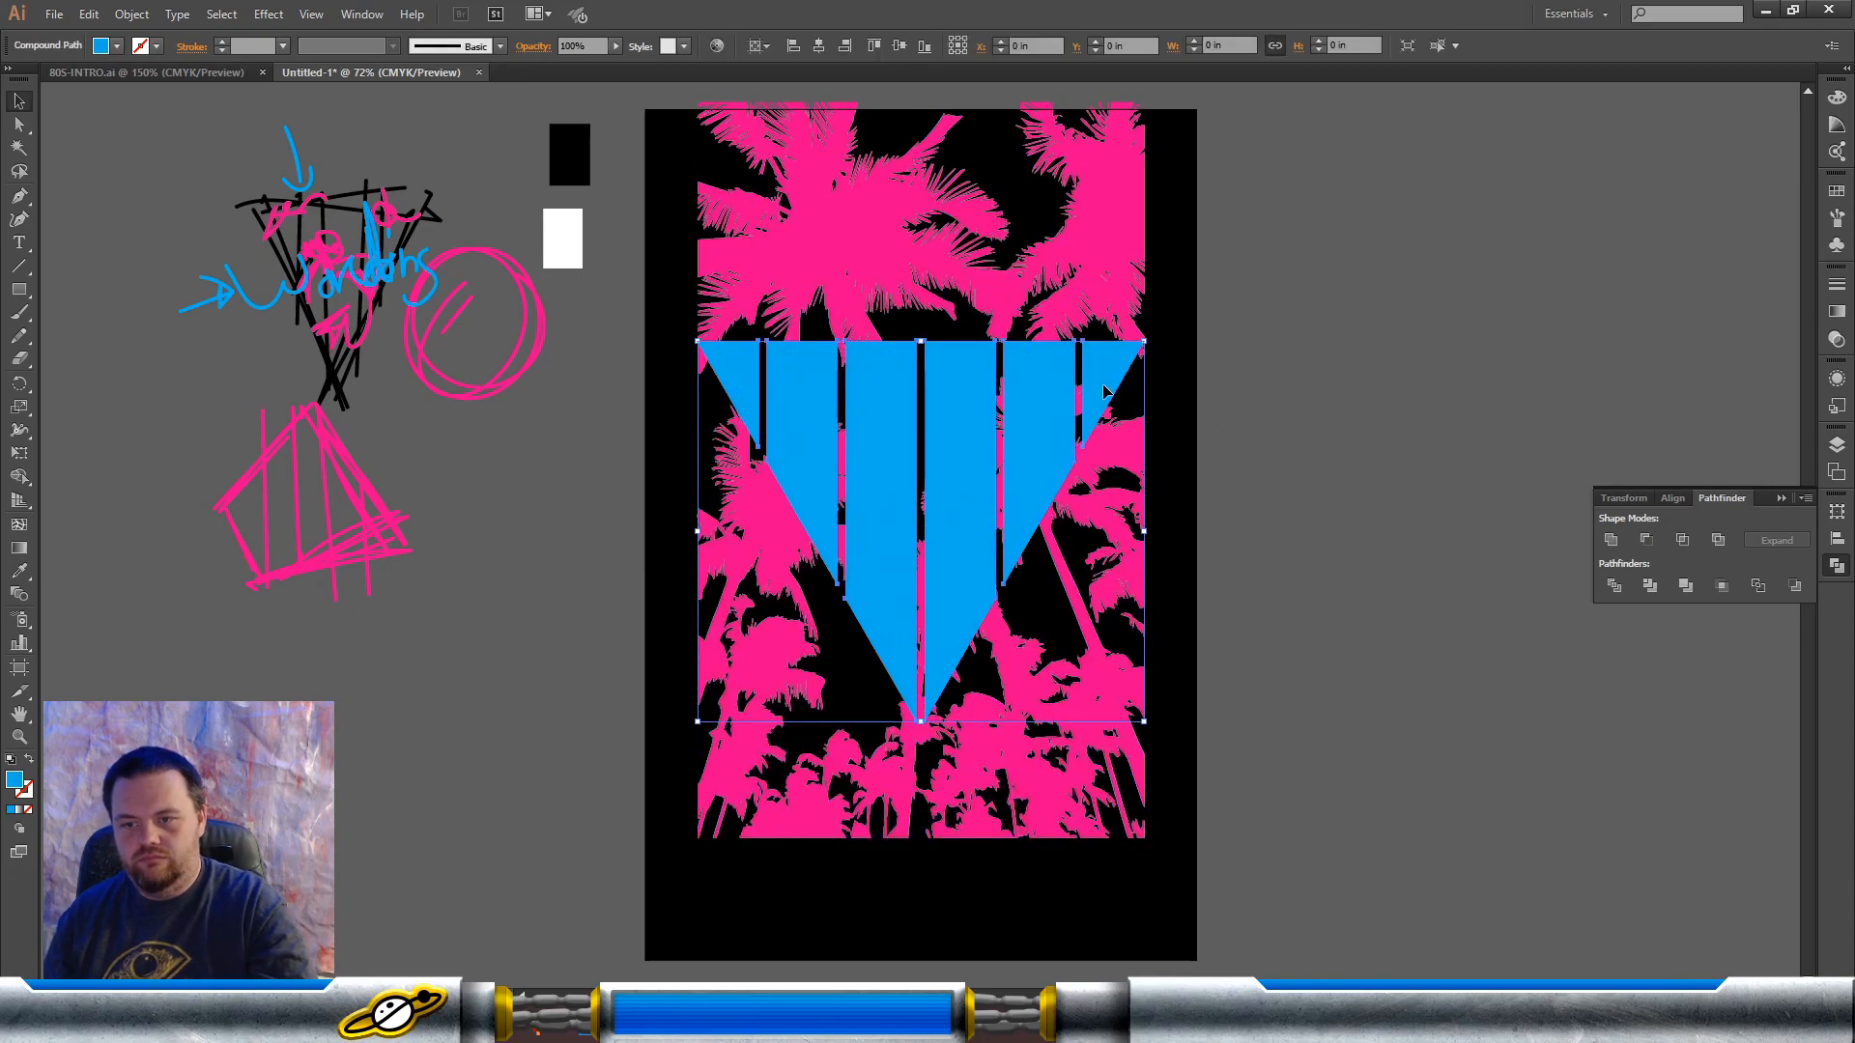
left_click(1123, 454, "shift")
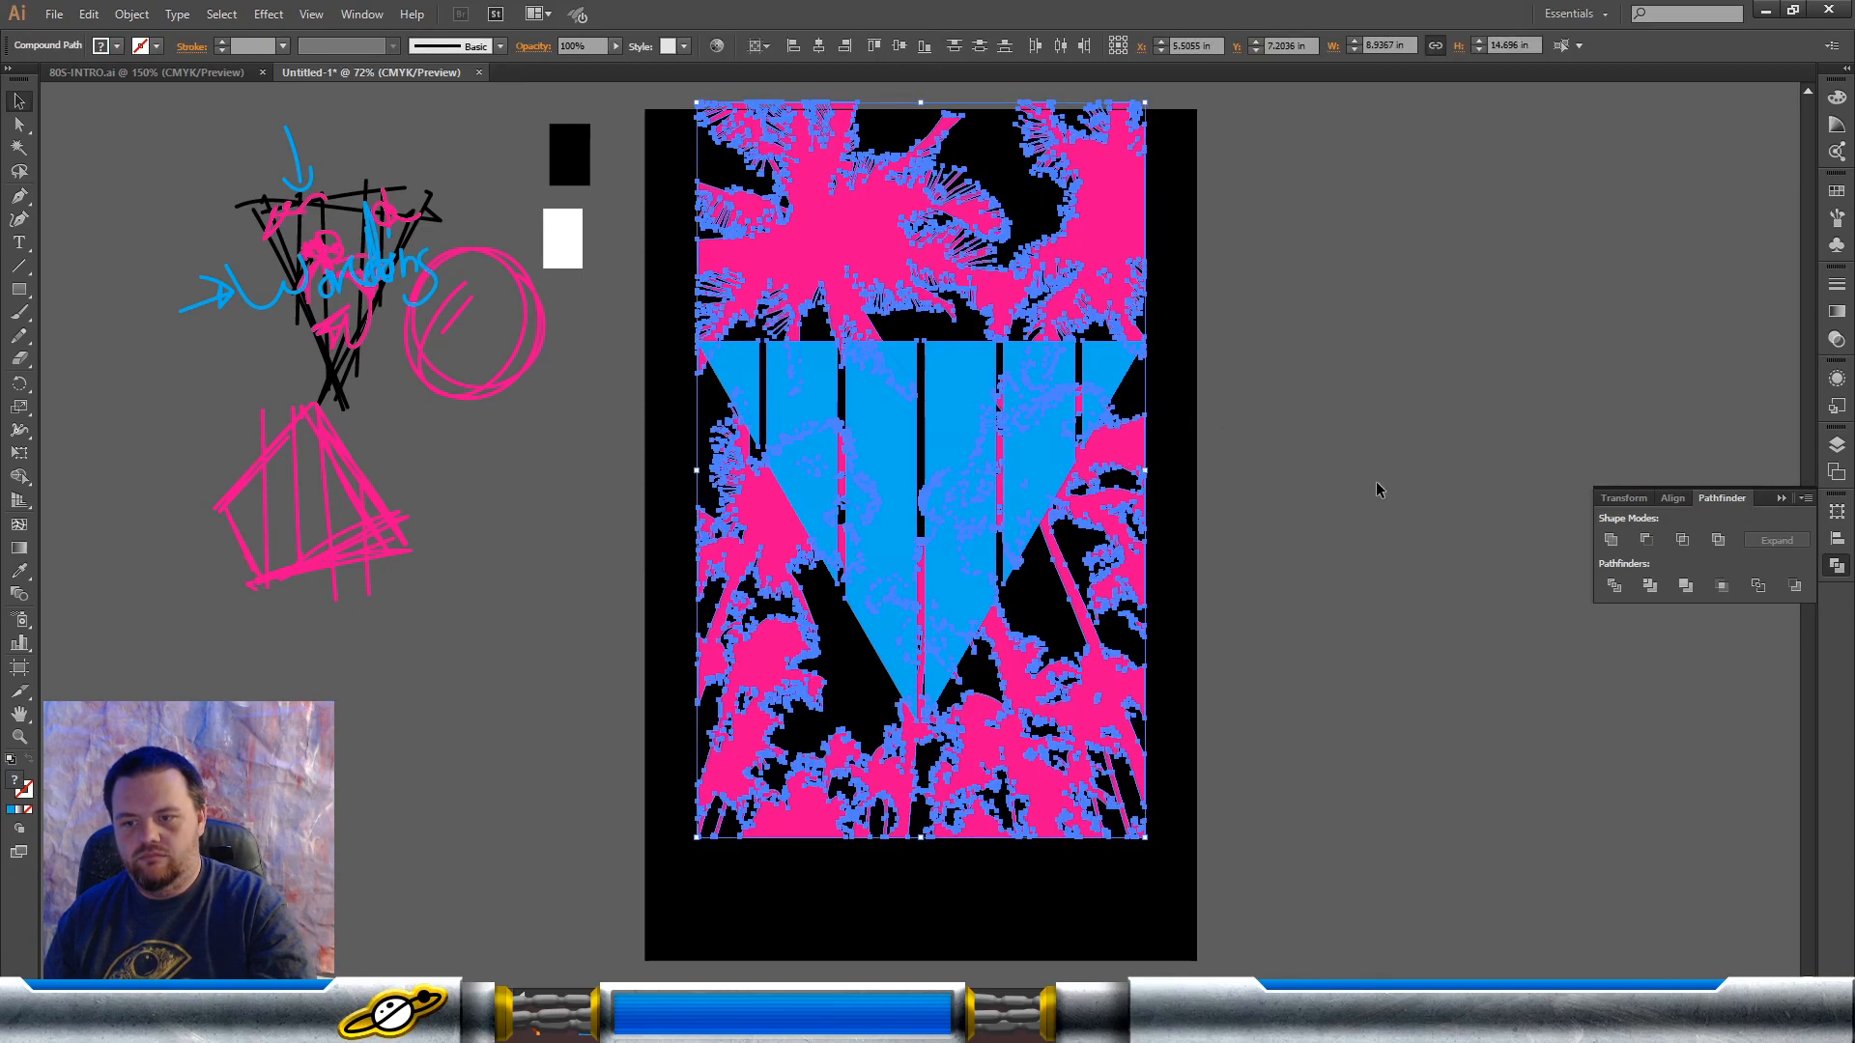
left_click(1681, 539)
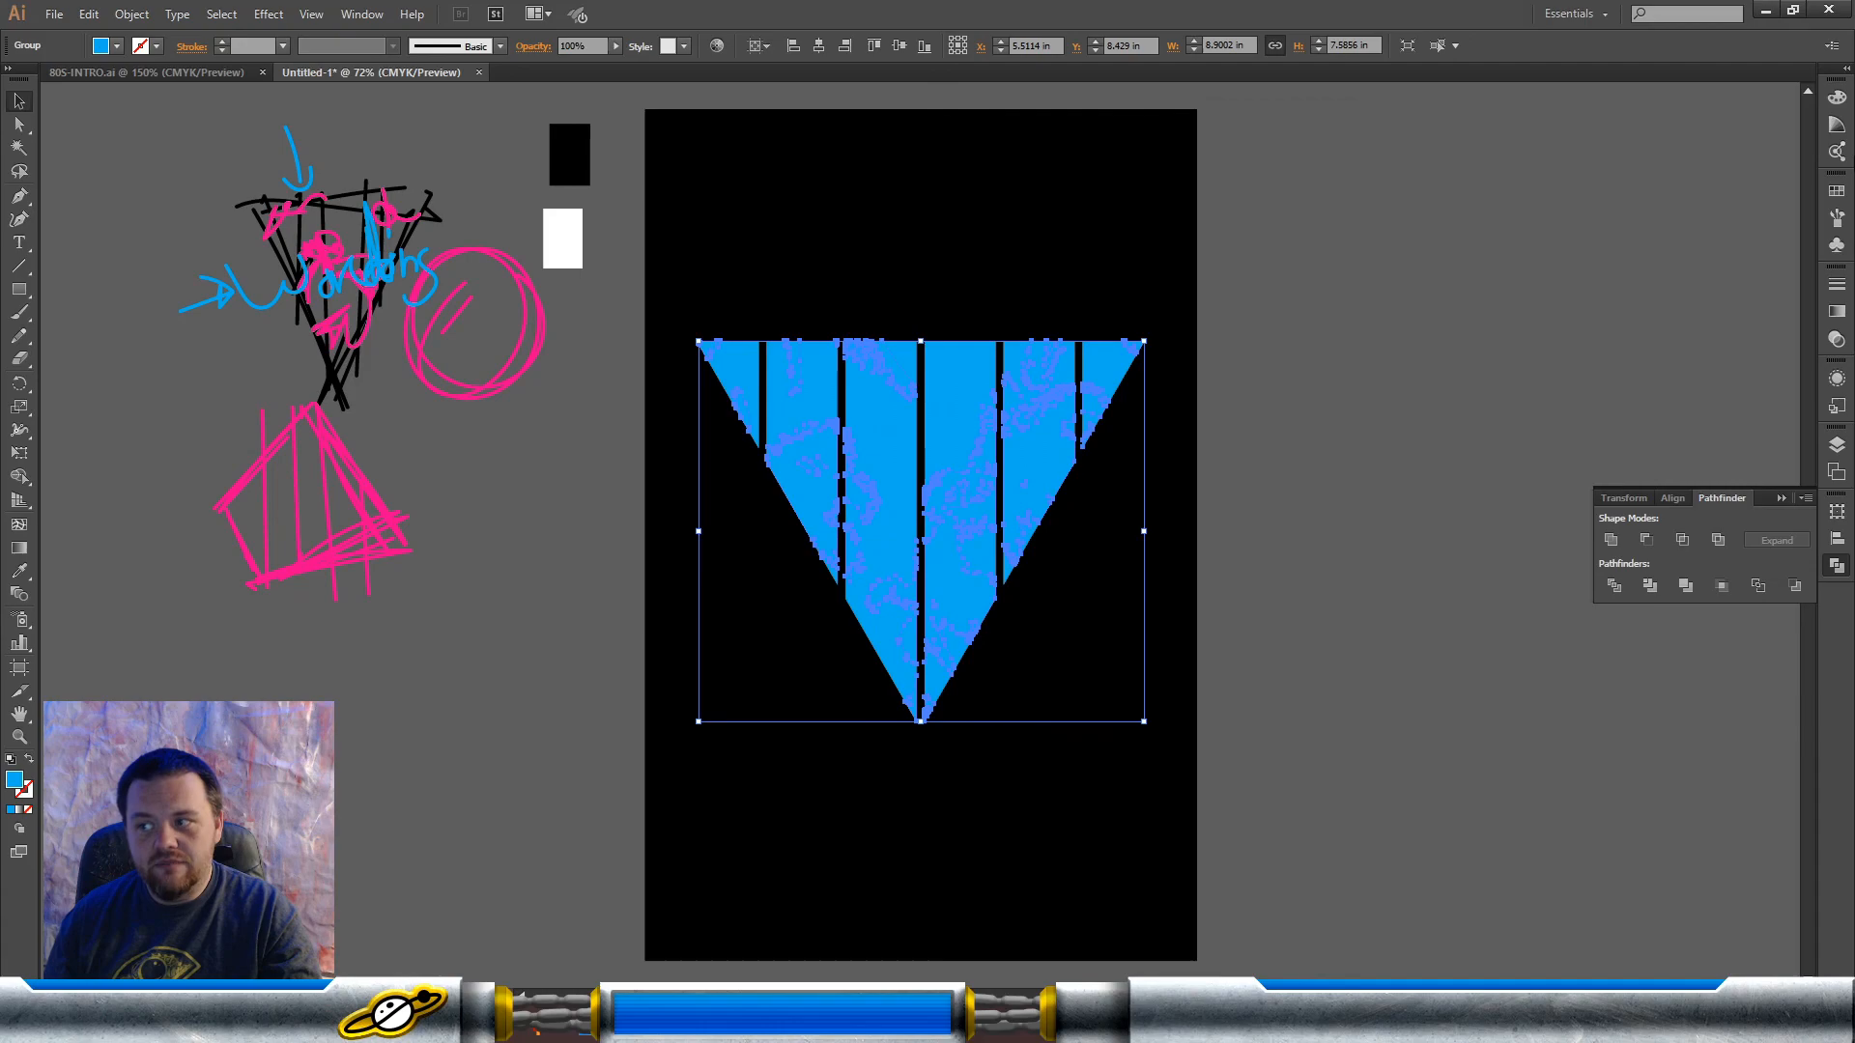
Step: Recolor the intersected palm tree shapes inside the triangle with the hot pink swatch
left_click(1837, 190)
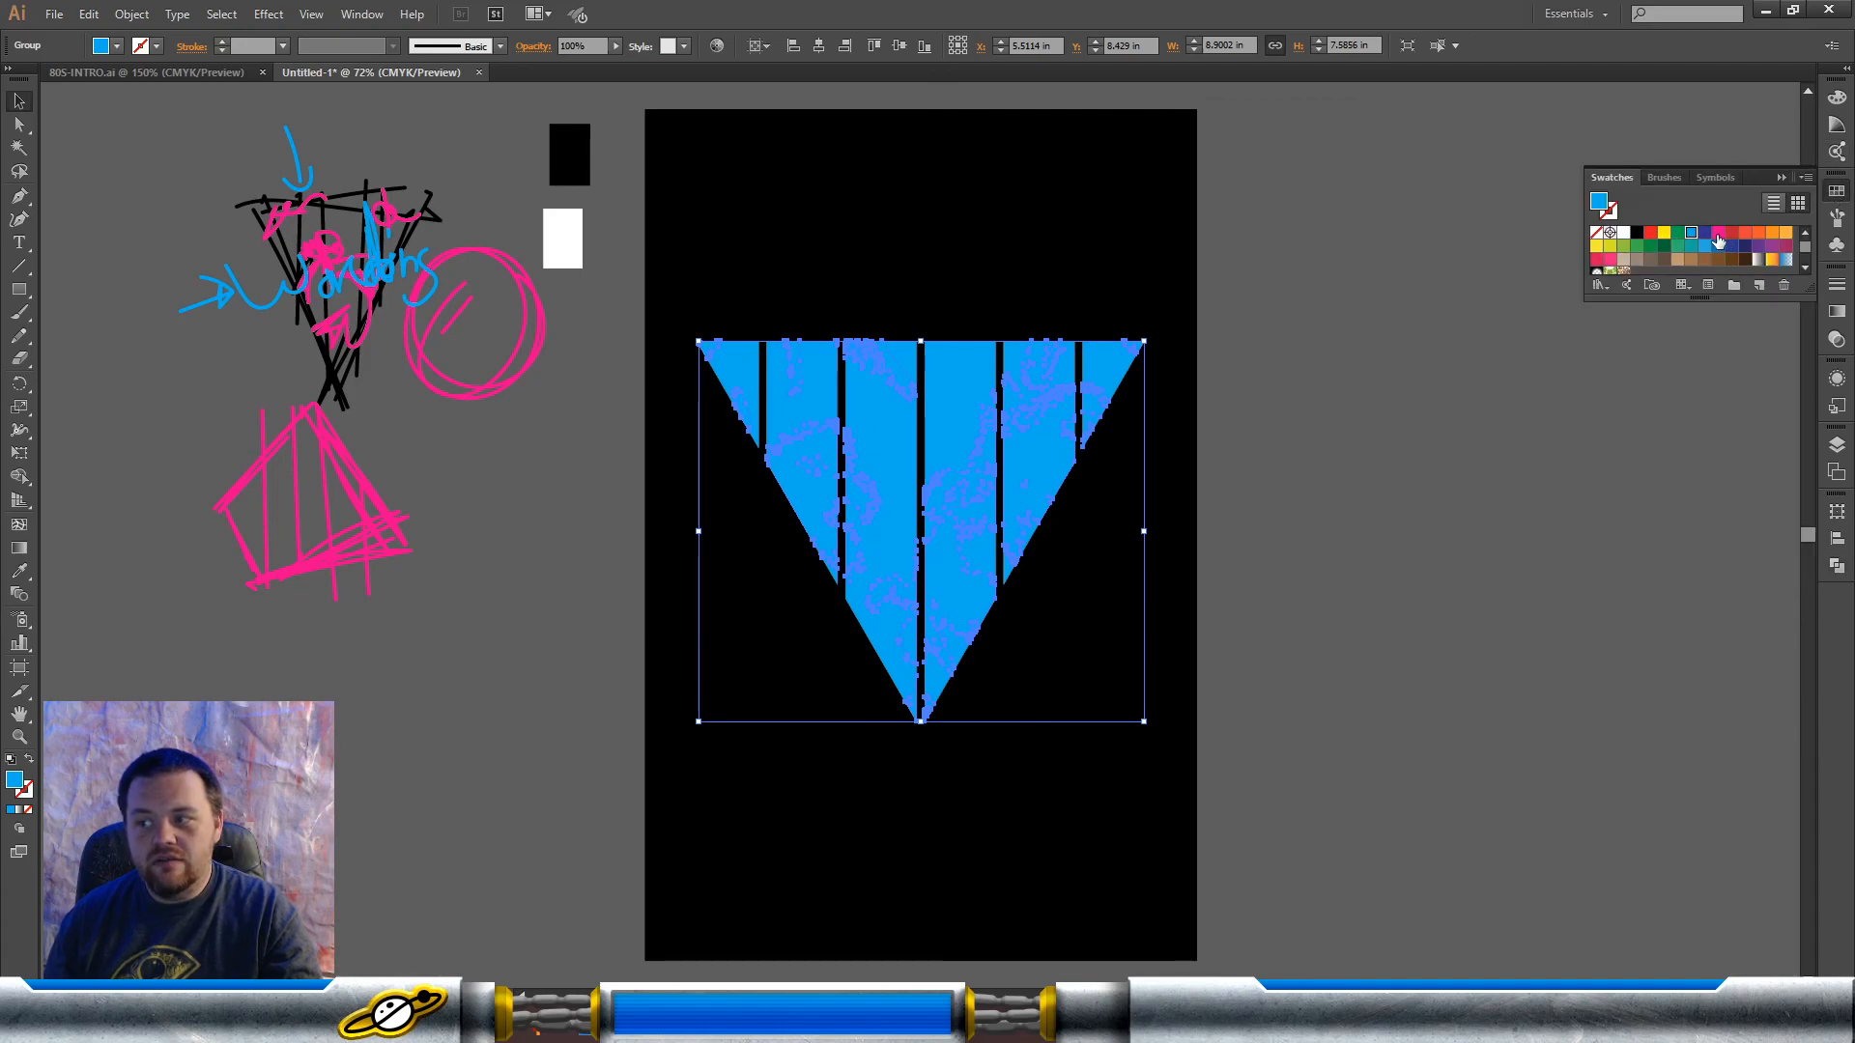
left_click(1718, 233)
left_click(1319, 308)
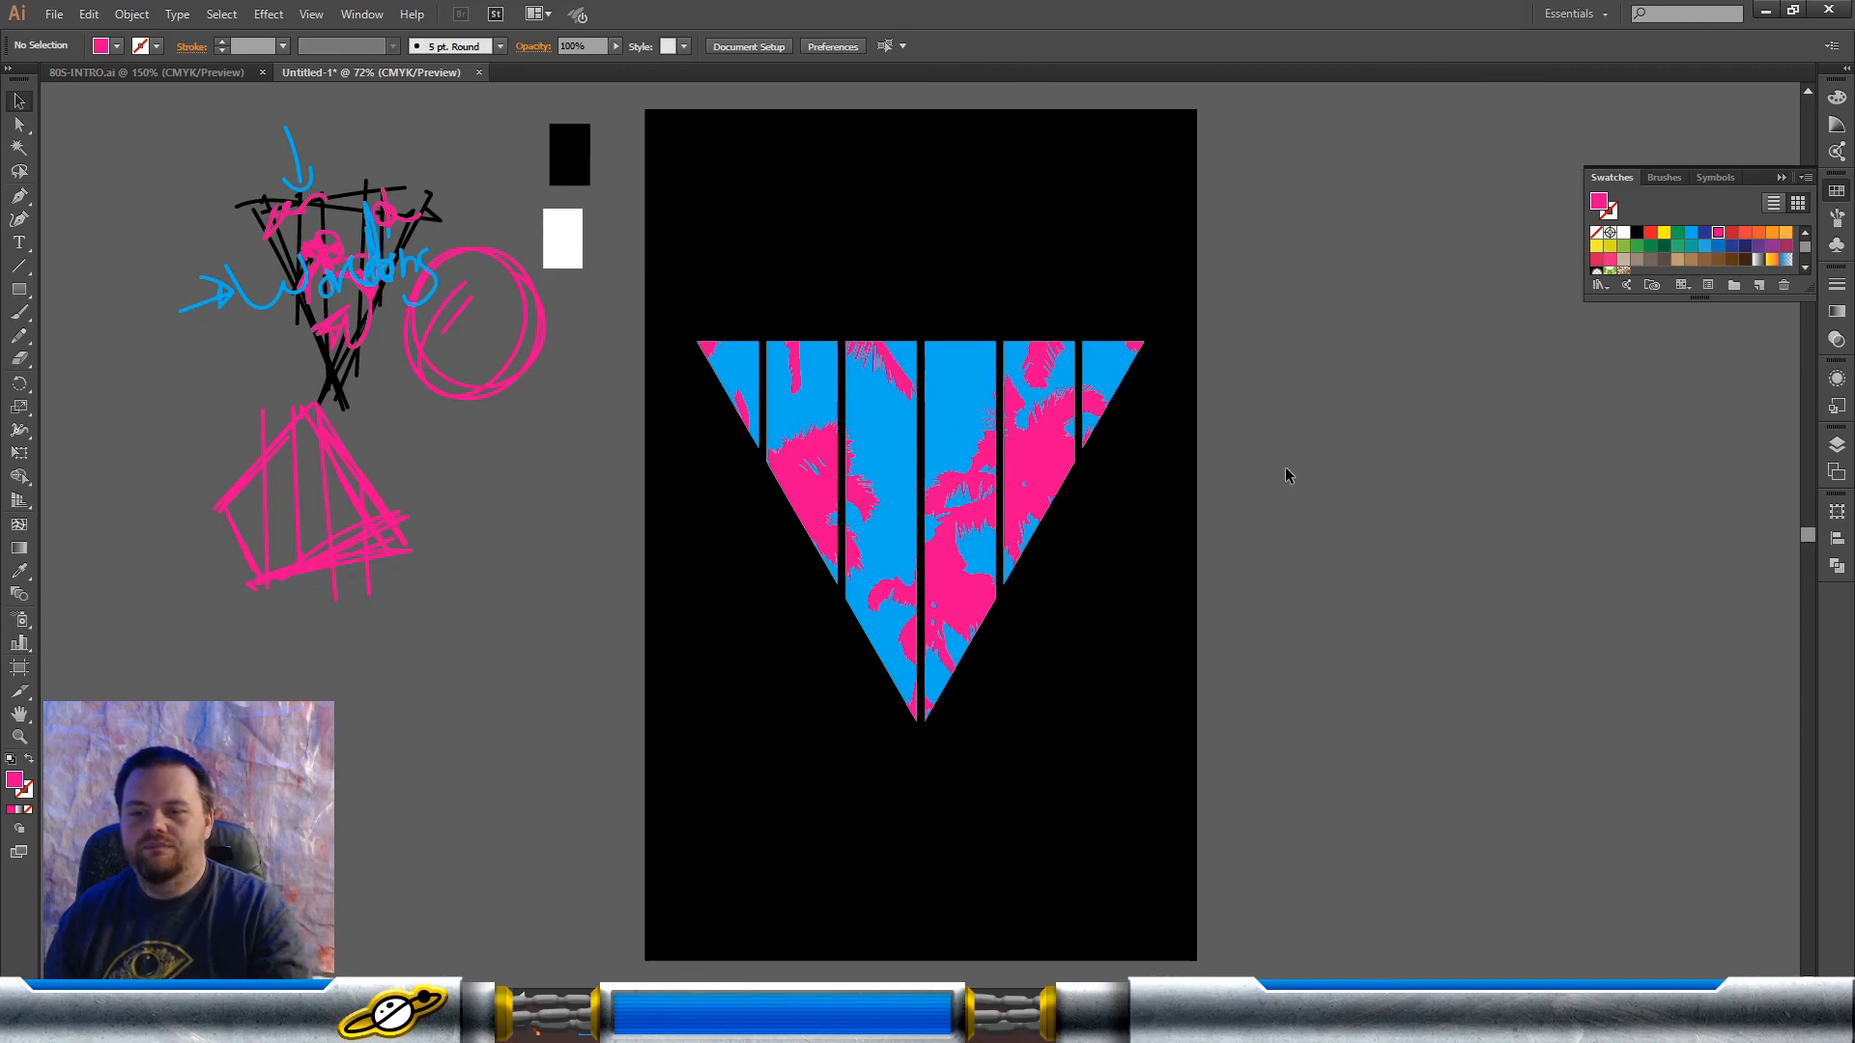
Step: Recolor the blue bar triangle orange and the pink palm silhouettes yellow
left_click(937, 418)
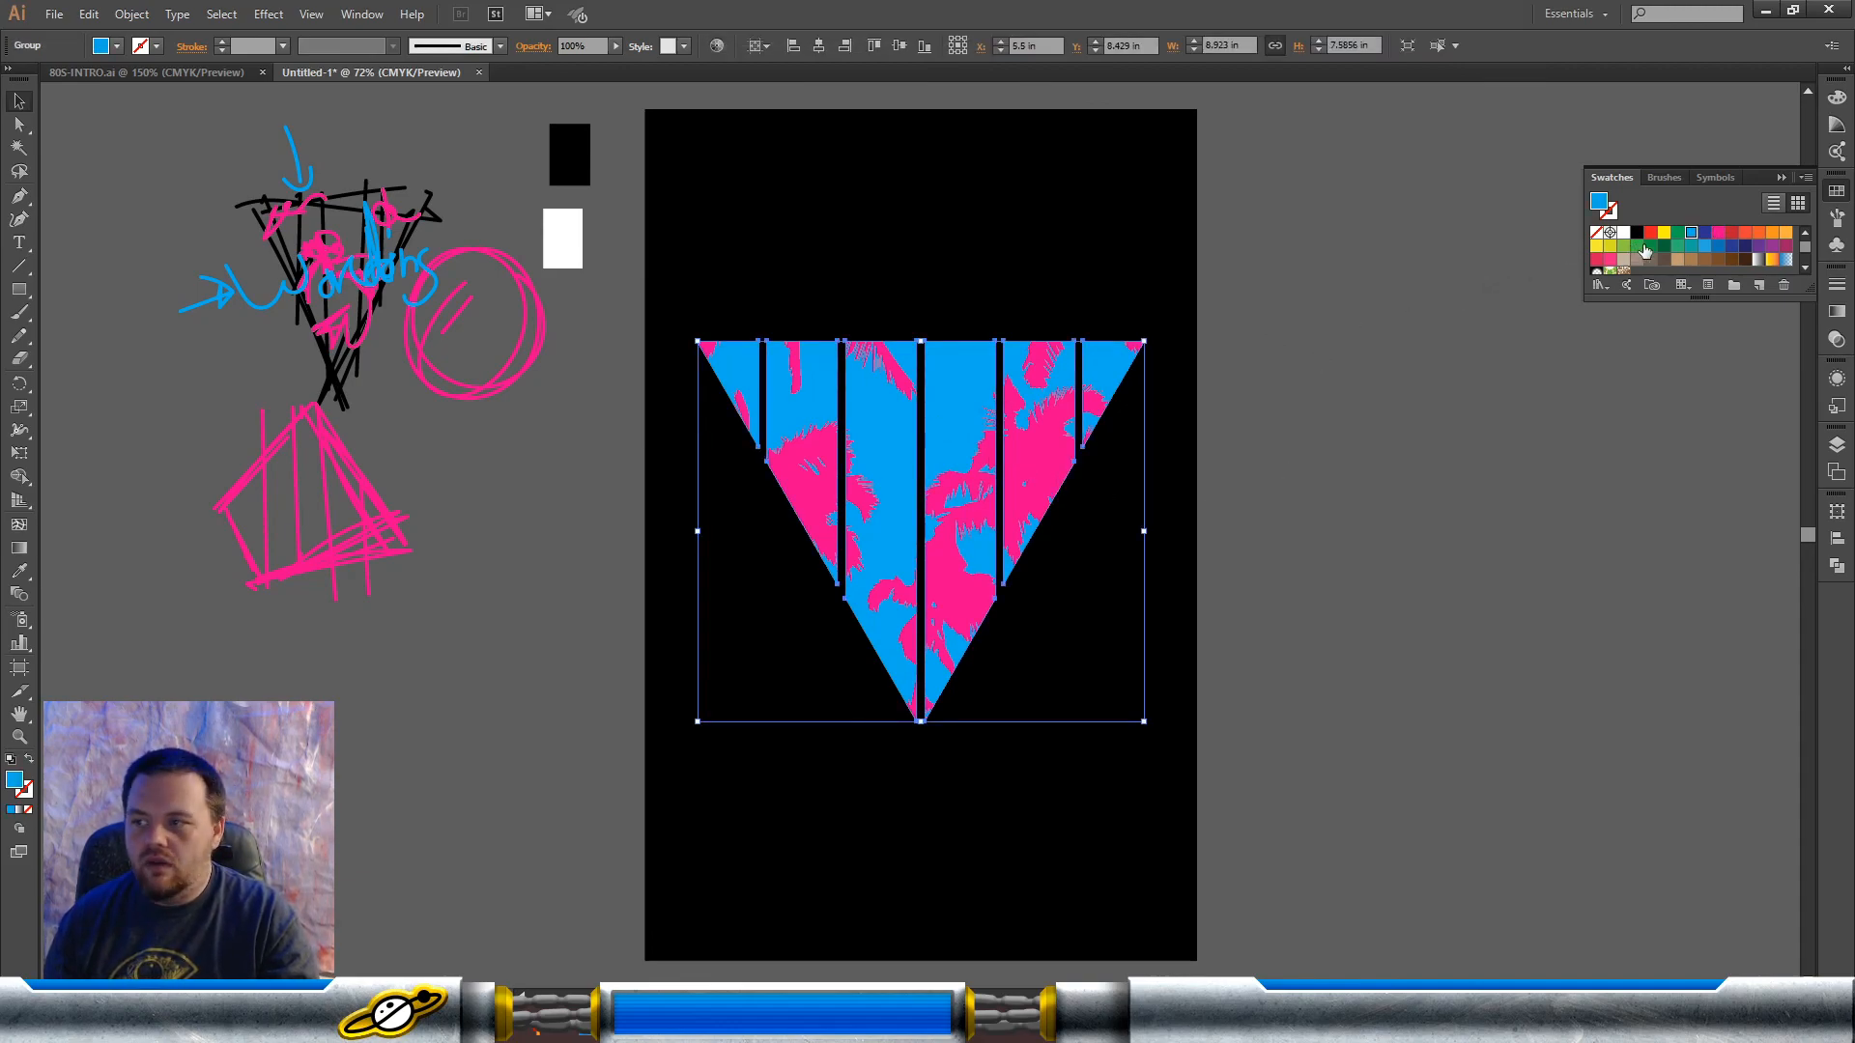
left_click(1758, 233)
left_click(1016, 454)
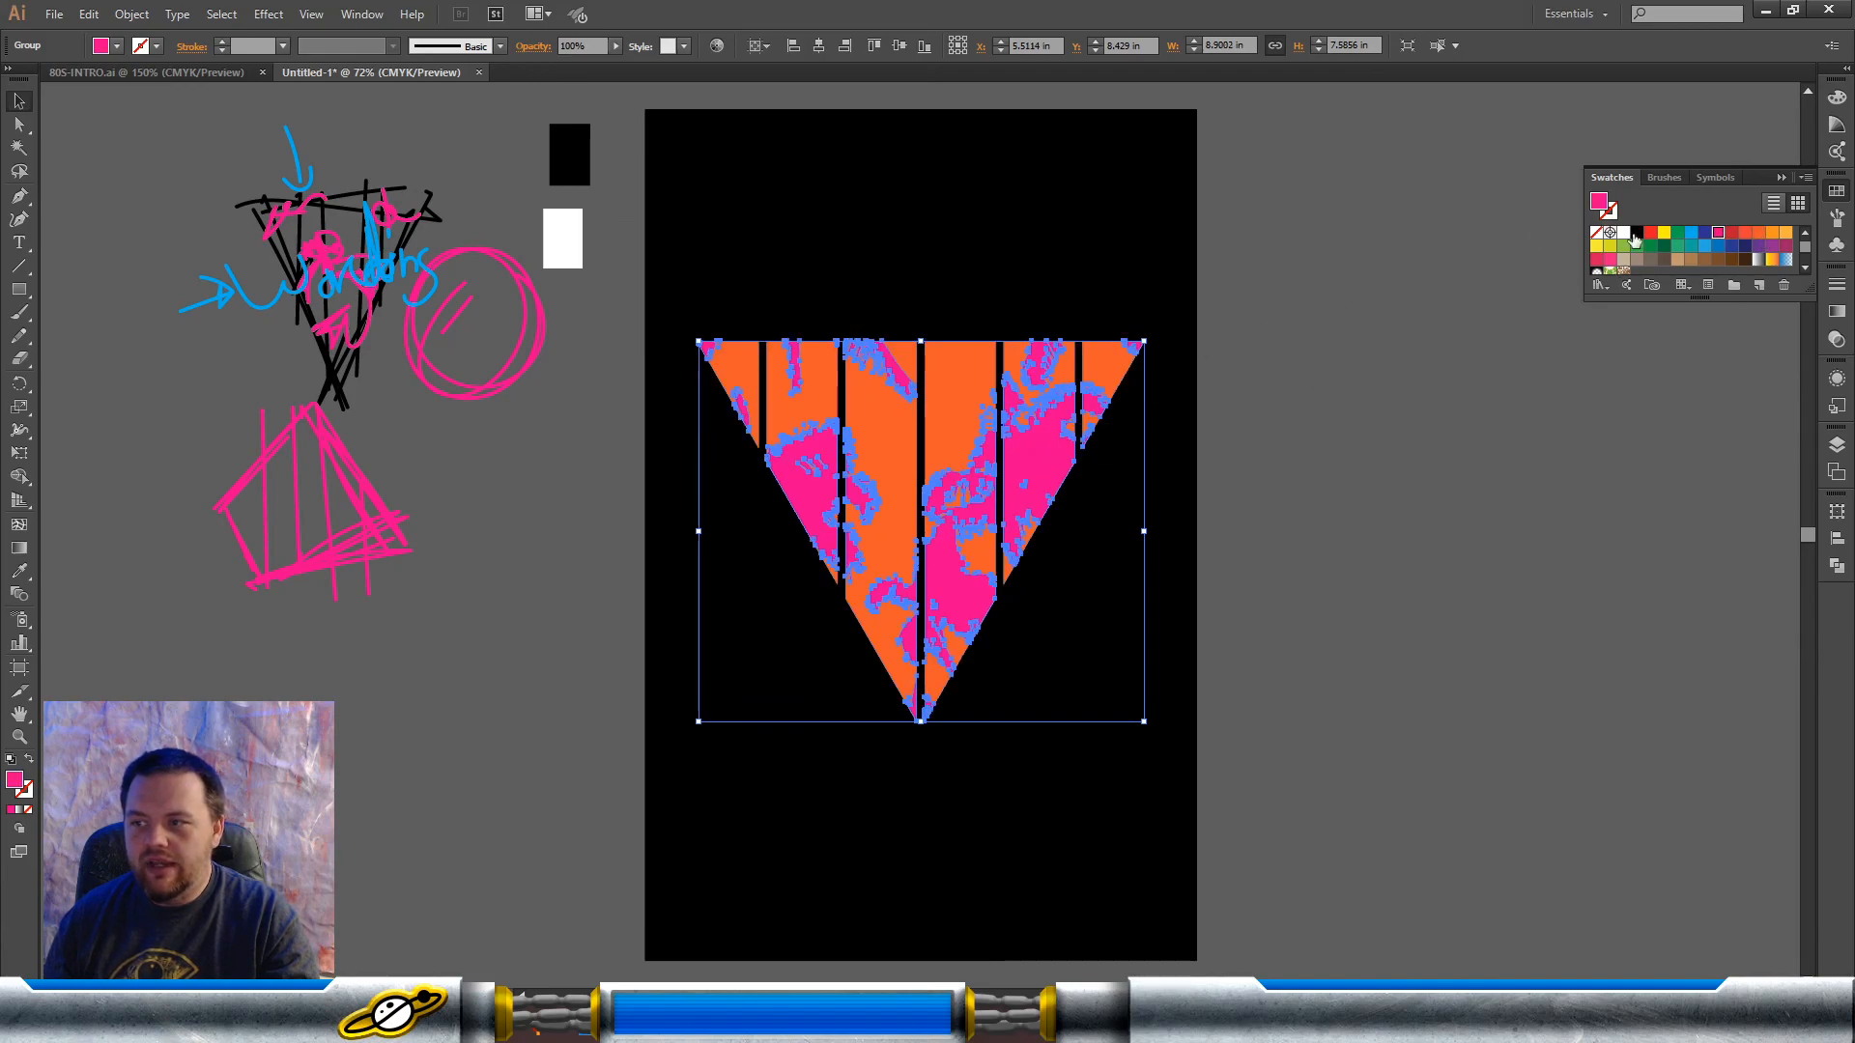
left_click(1666, 235)
left_click(1306, 547)
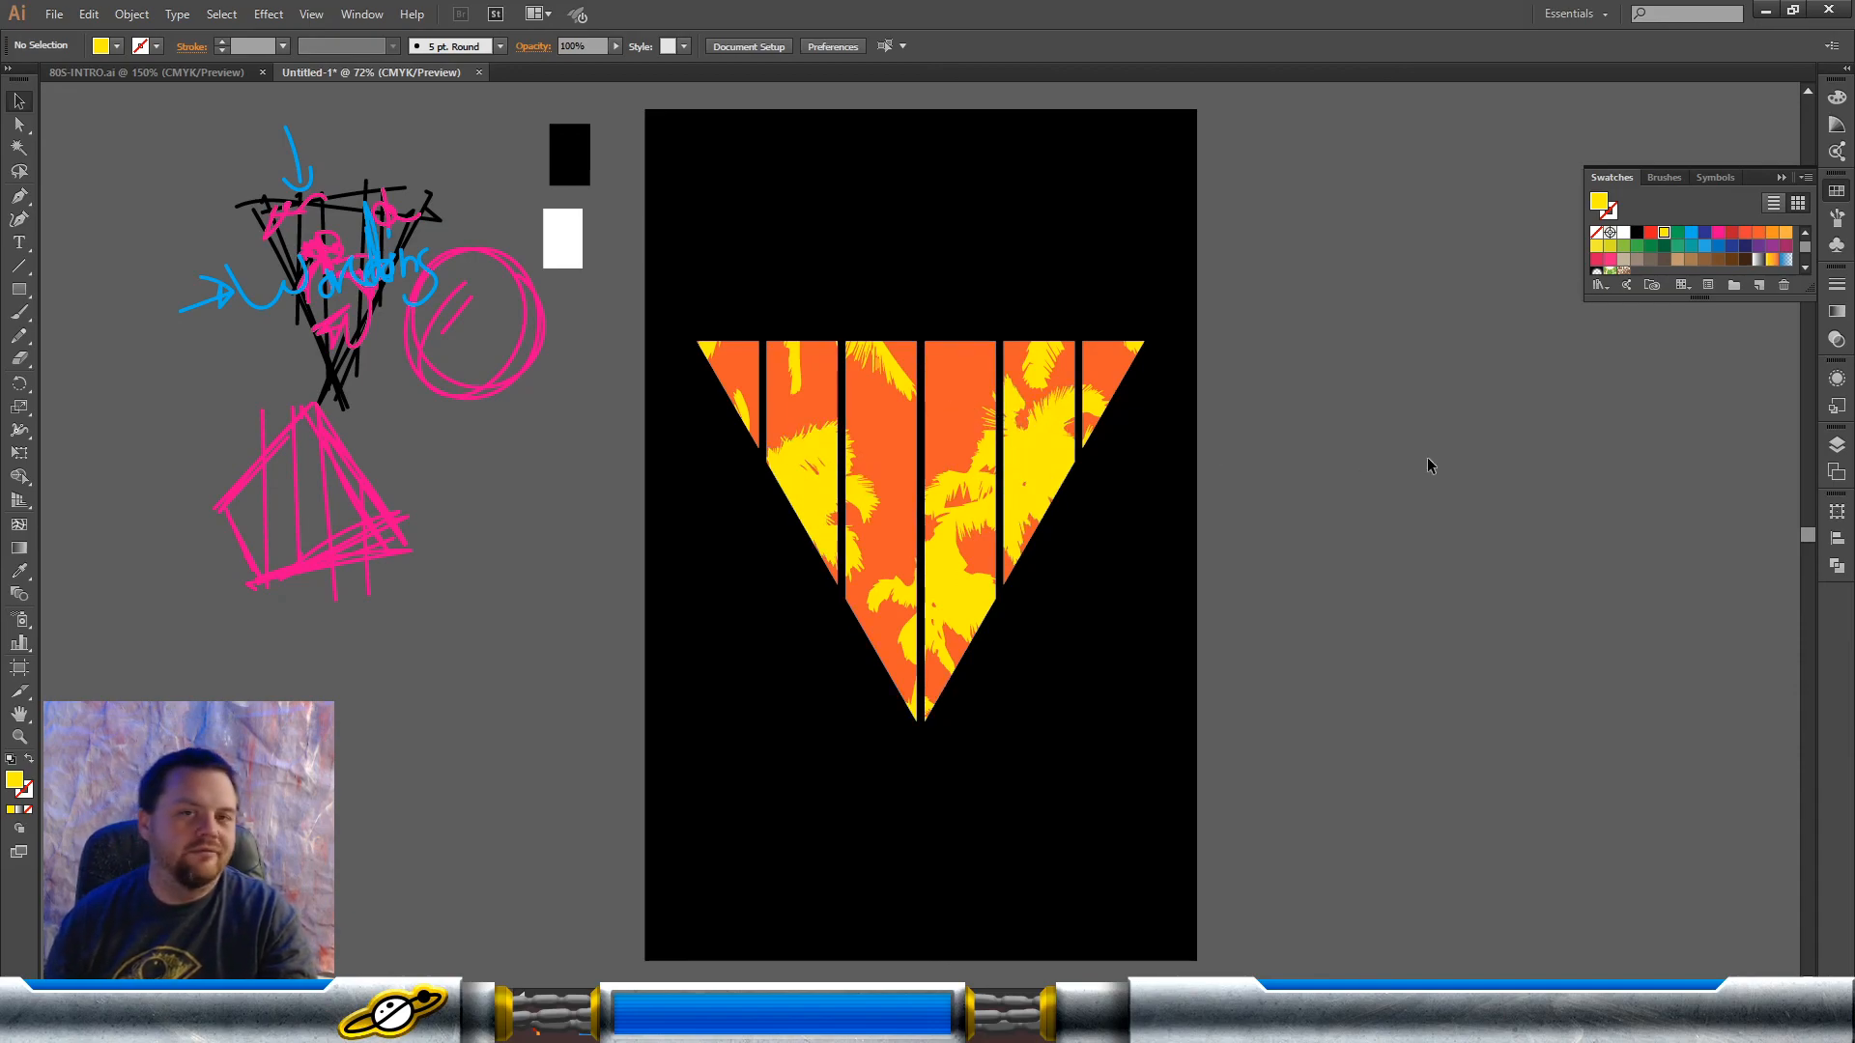
Step: Select the whole triangle and palm artwork and hide the bounding box
left_click_drag(1284, 298, 673, 769)
key("ctrl+shift+b")
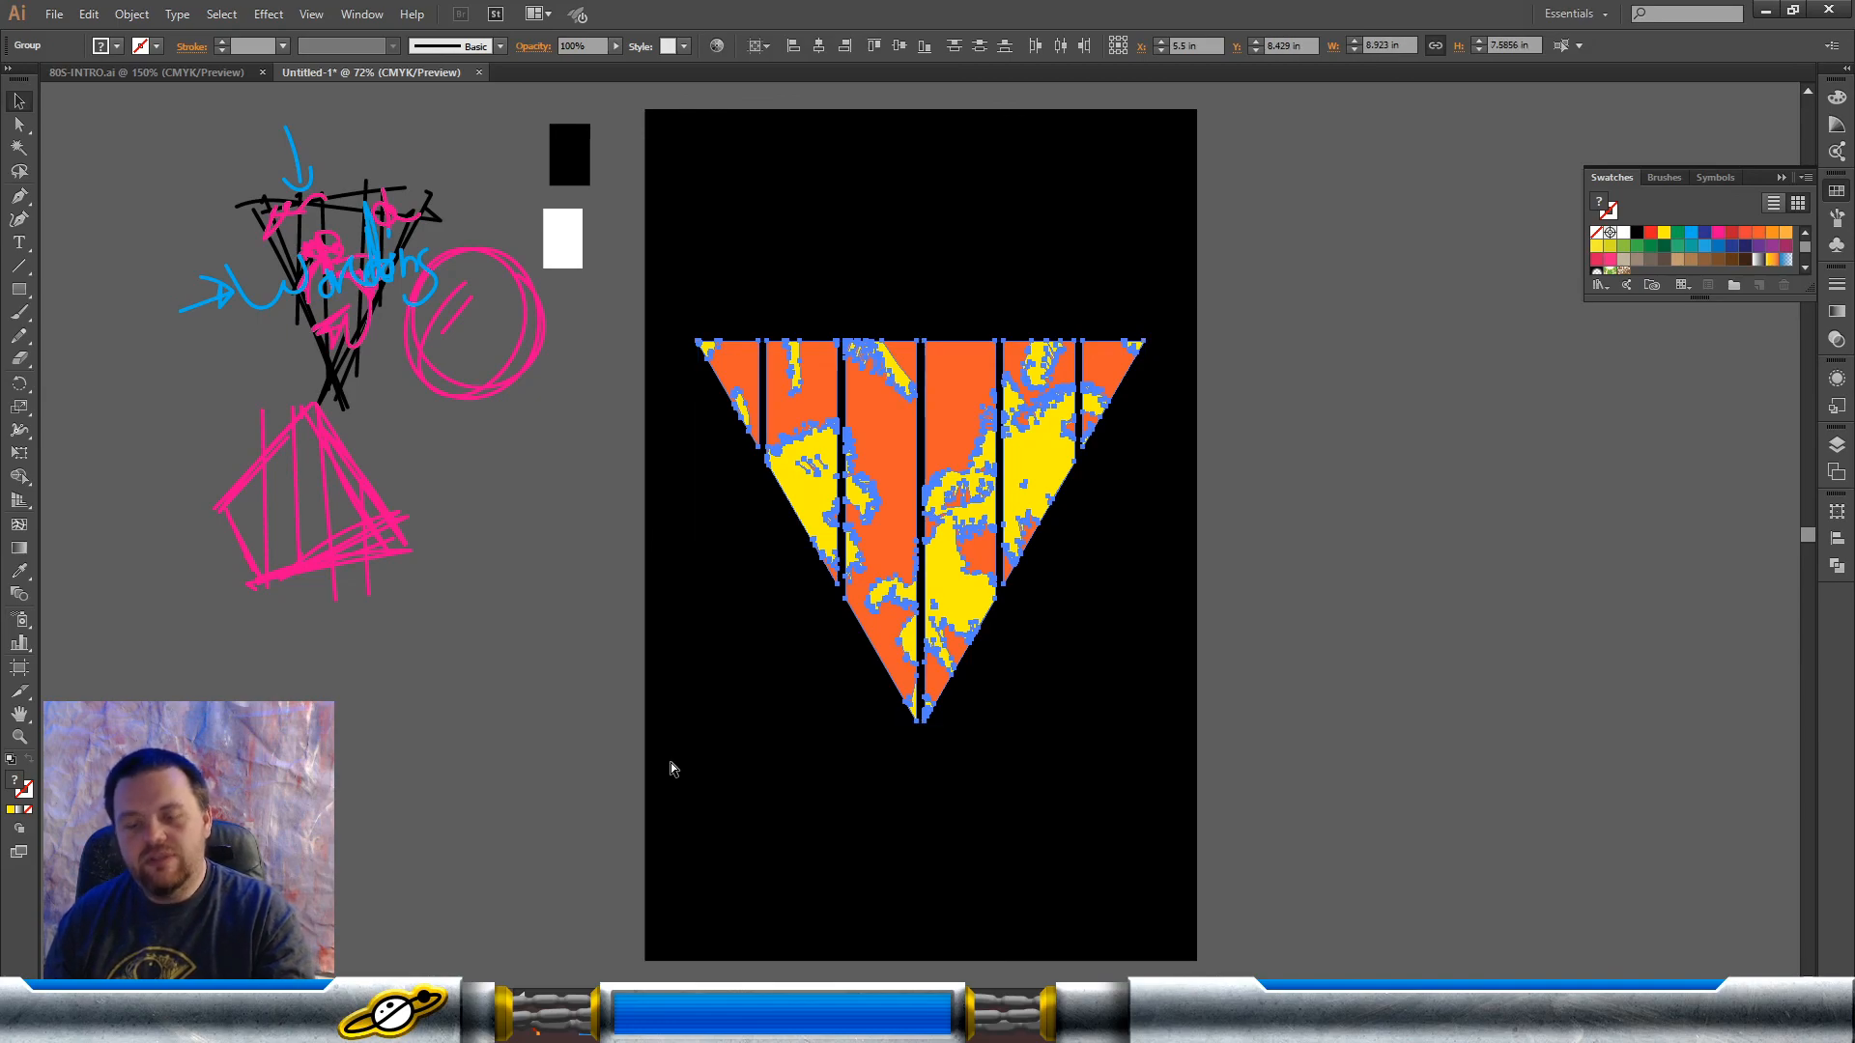
left_click(672, 762)
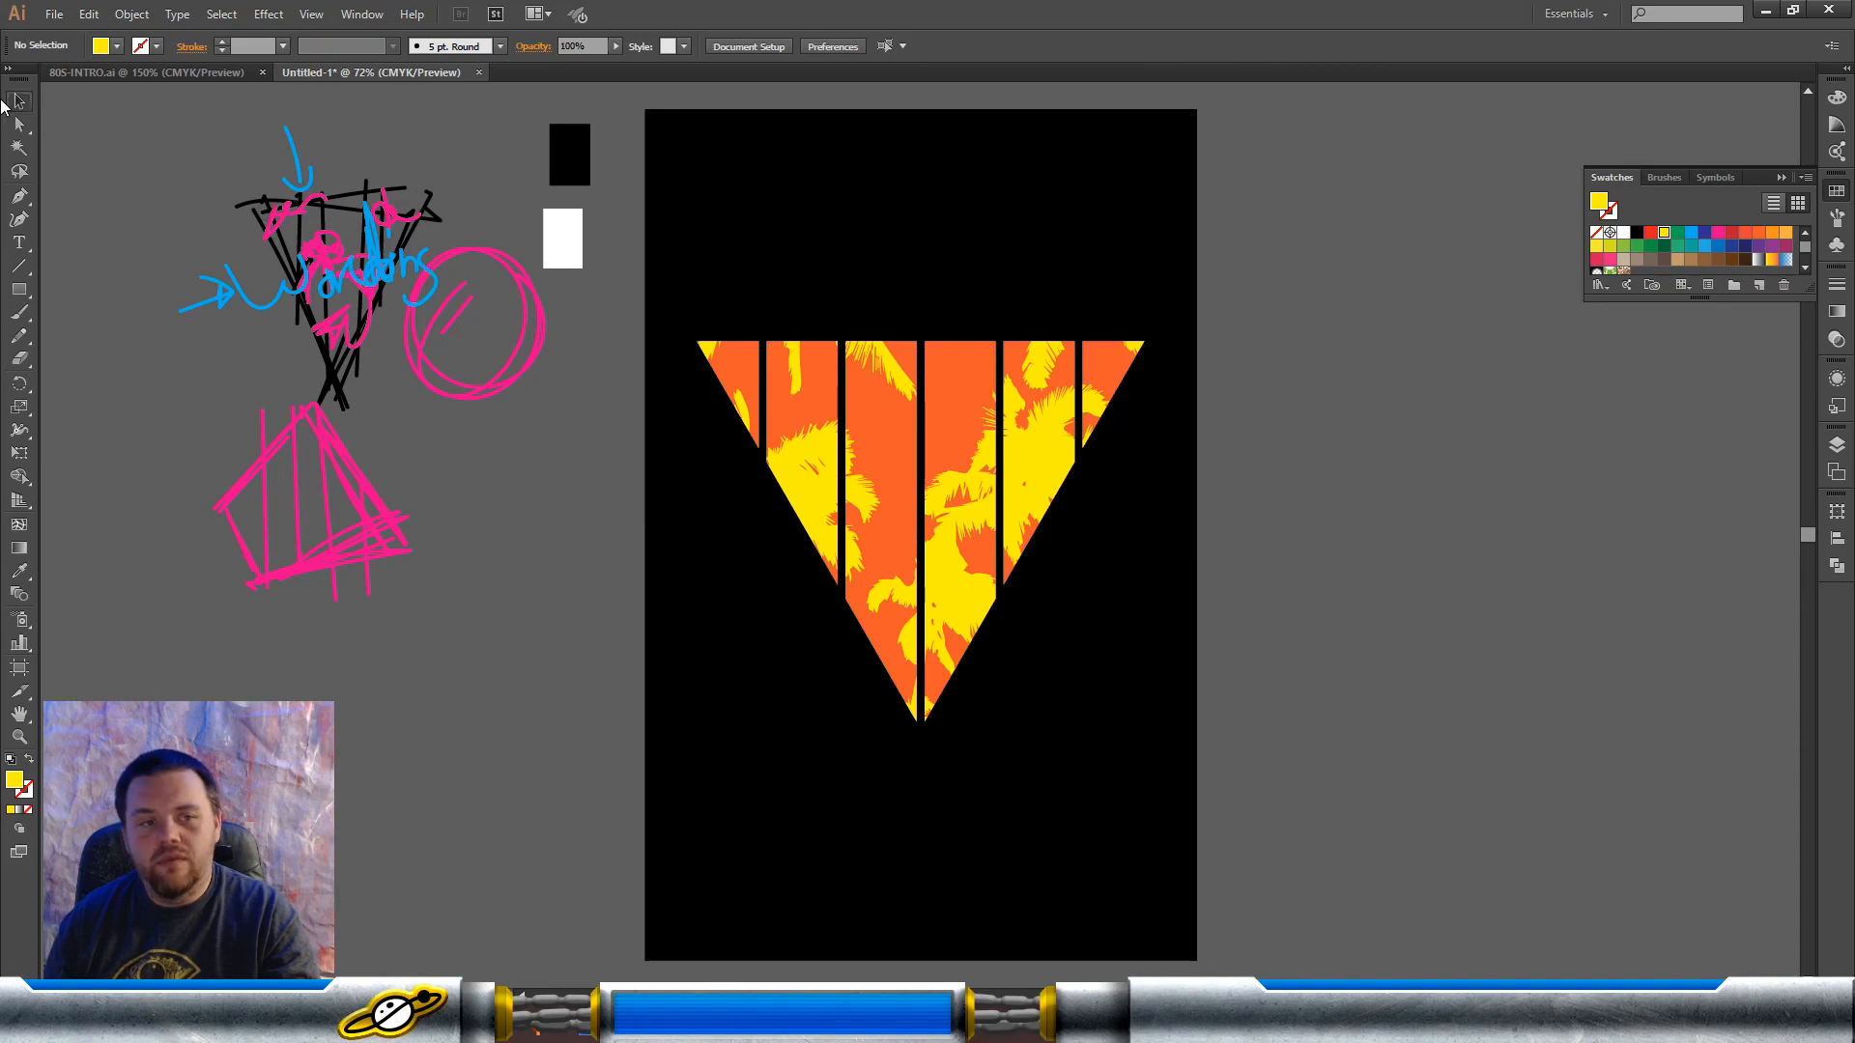
Step: Add the point text "Summer Fun" on the black background above the triangle
left_click(19, 242)
left_click(860, 241)
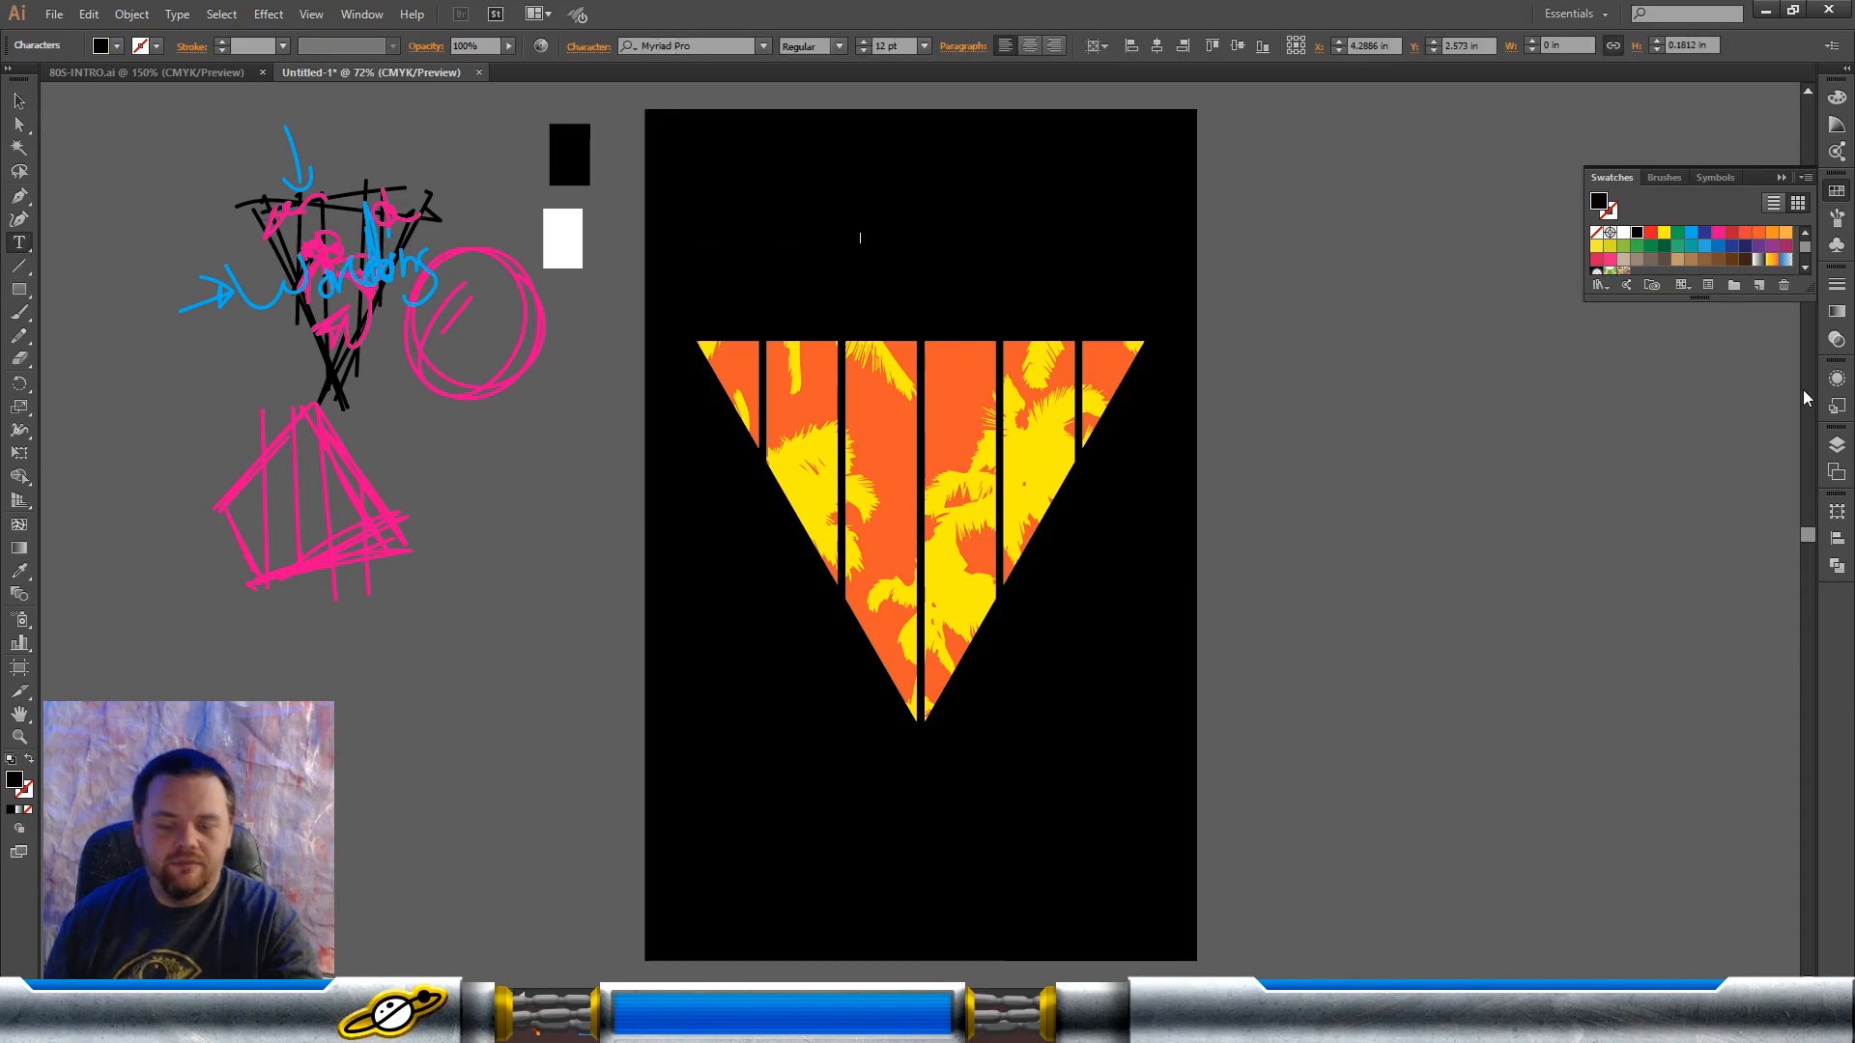
type("S")
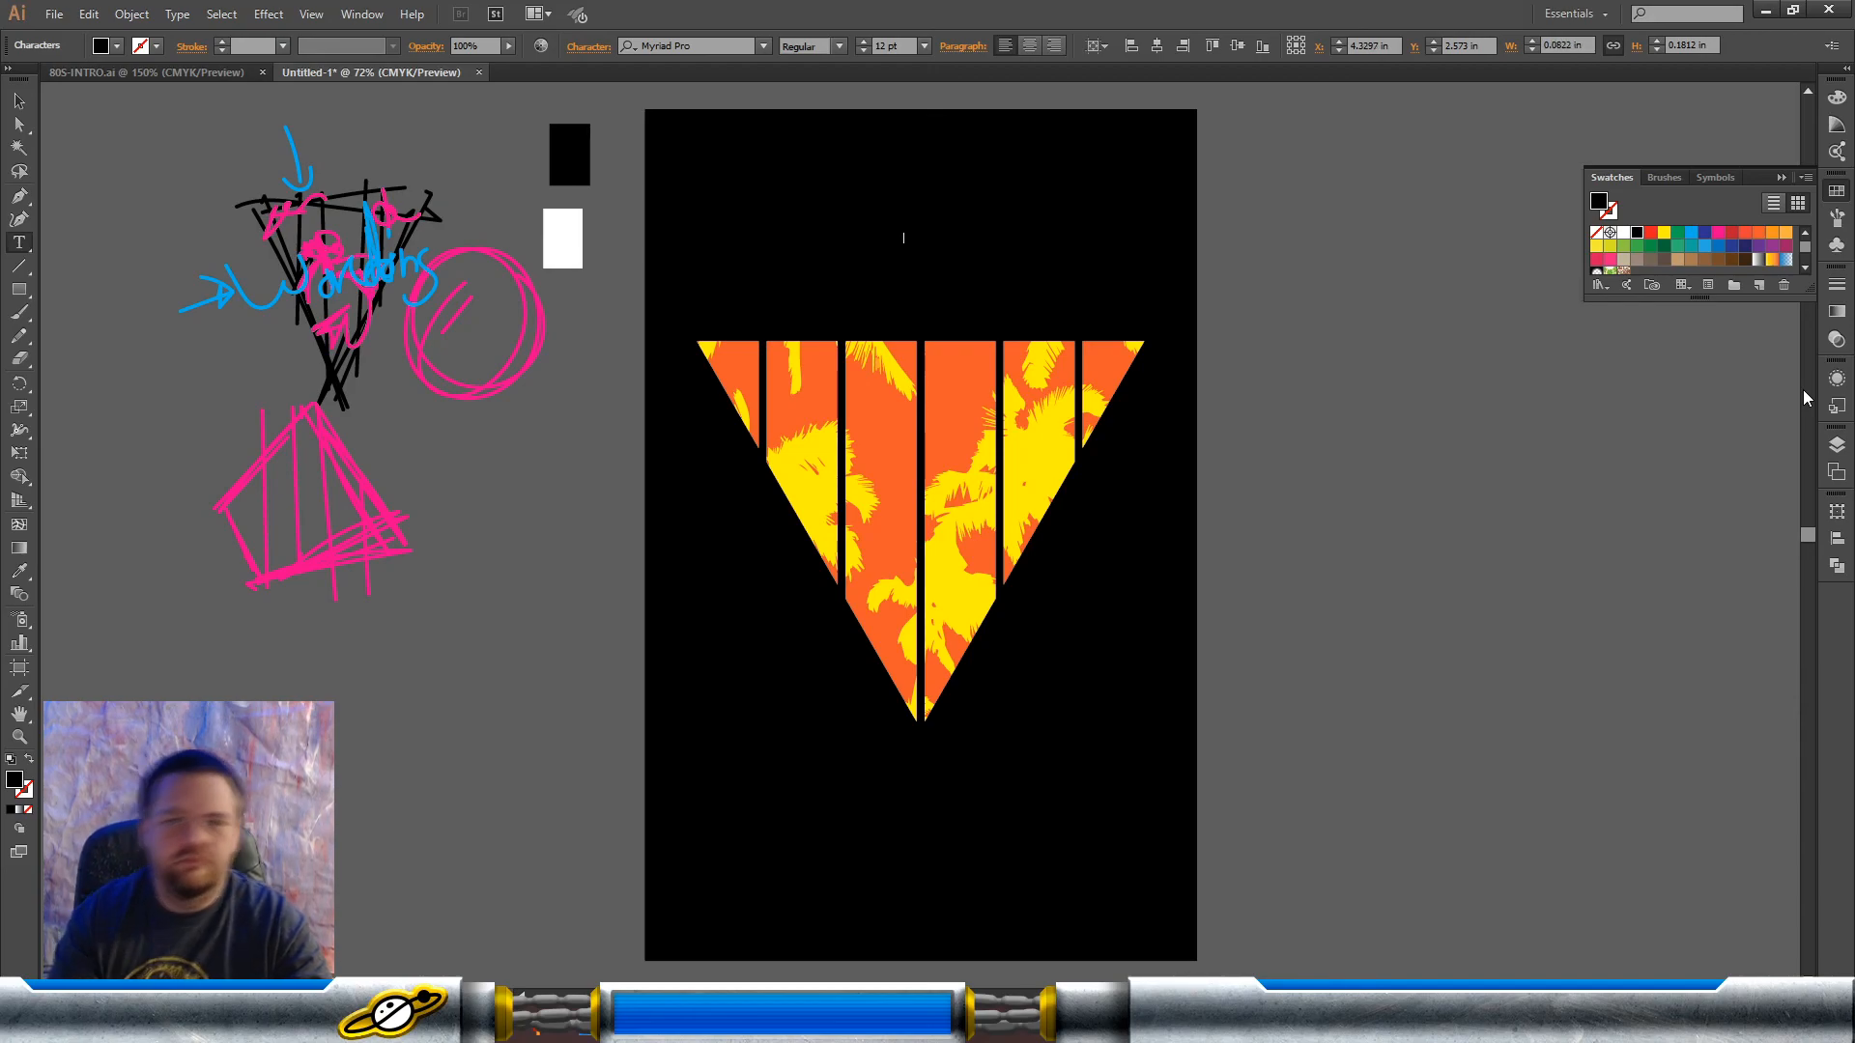
left_click(13, 110)
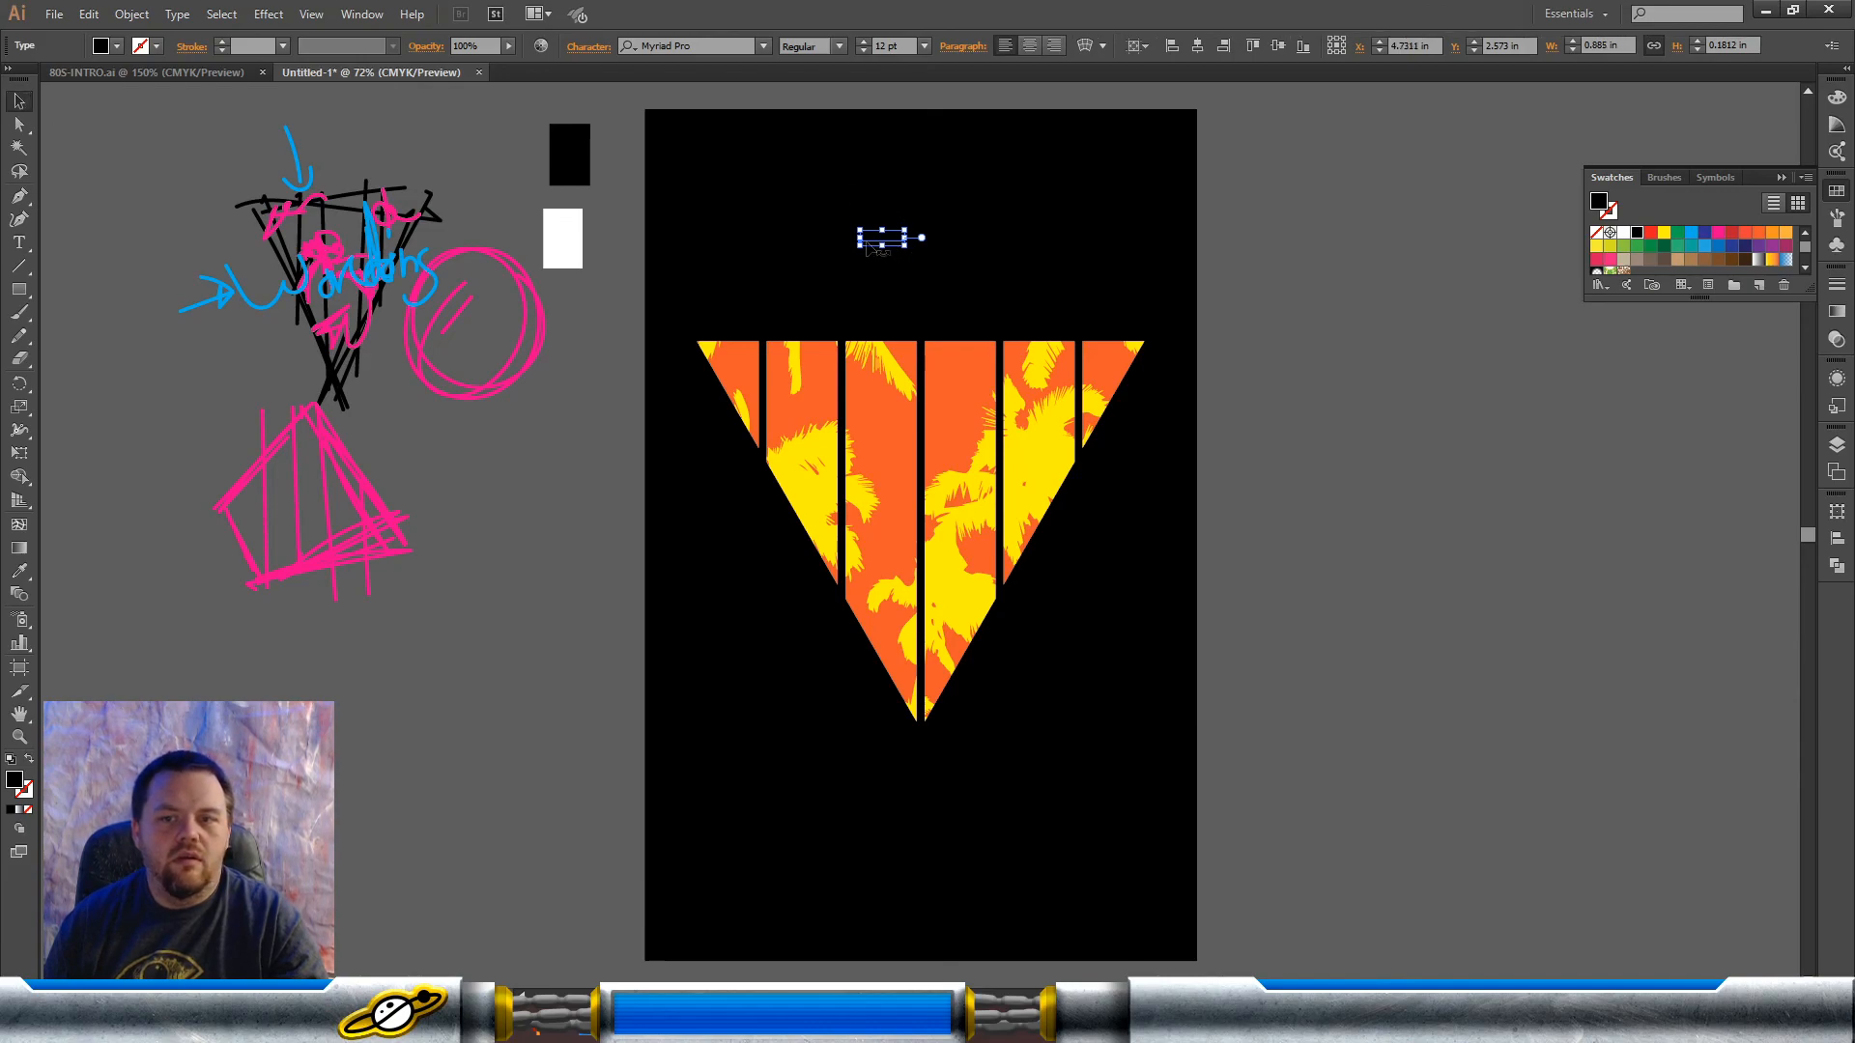
Step: Color the "Summer Fun" text dark blue and scale it up proportionally to about 128.55 pt
left_click(117, 46)
left_click(121, 79)
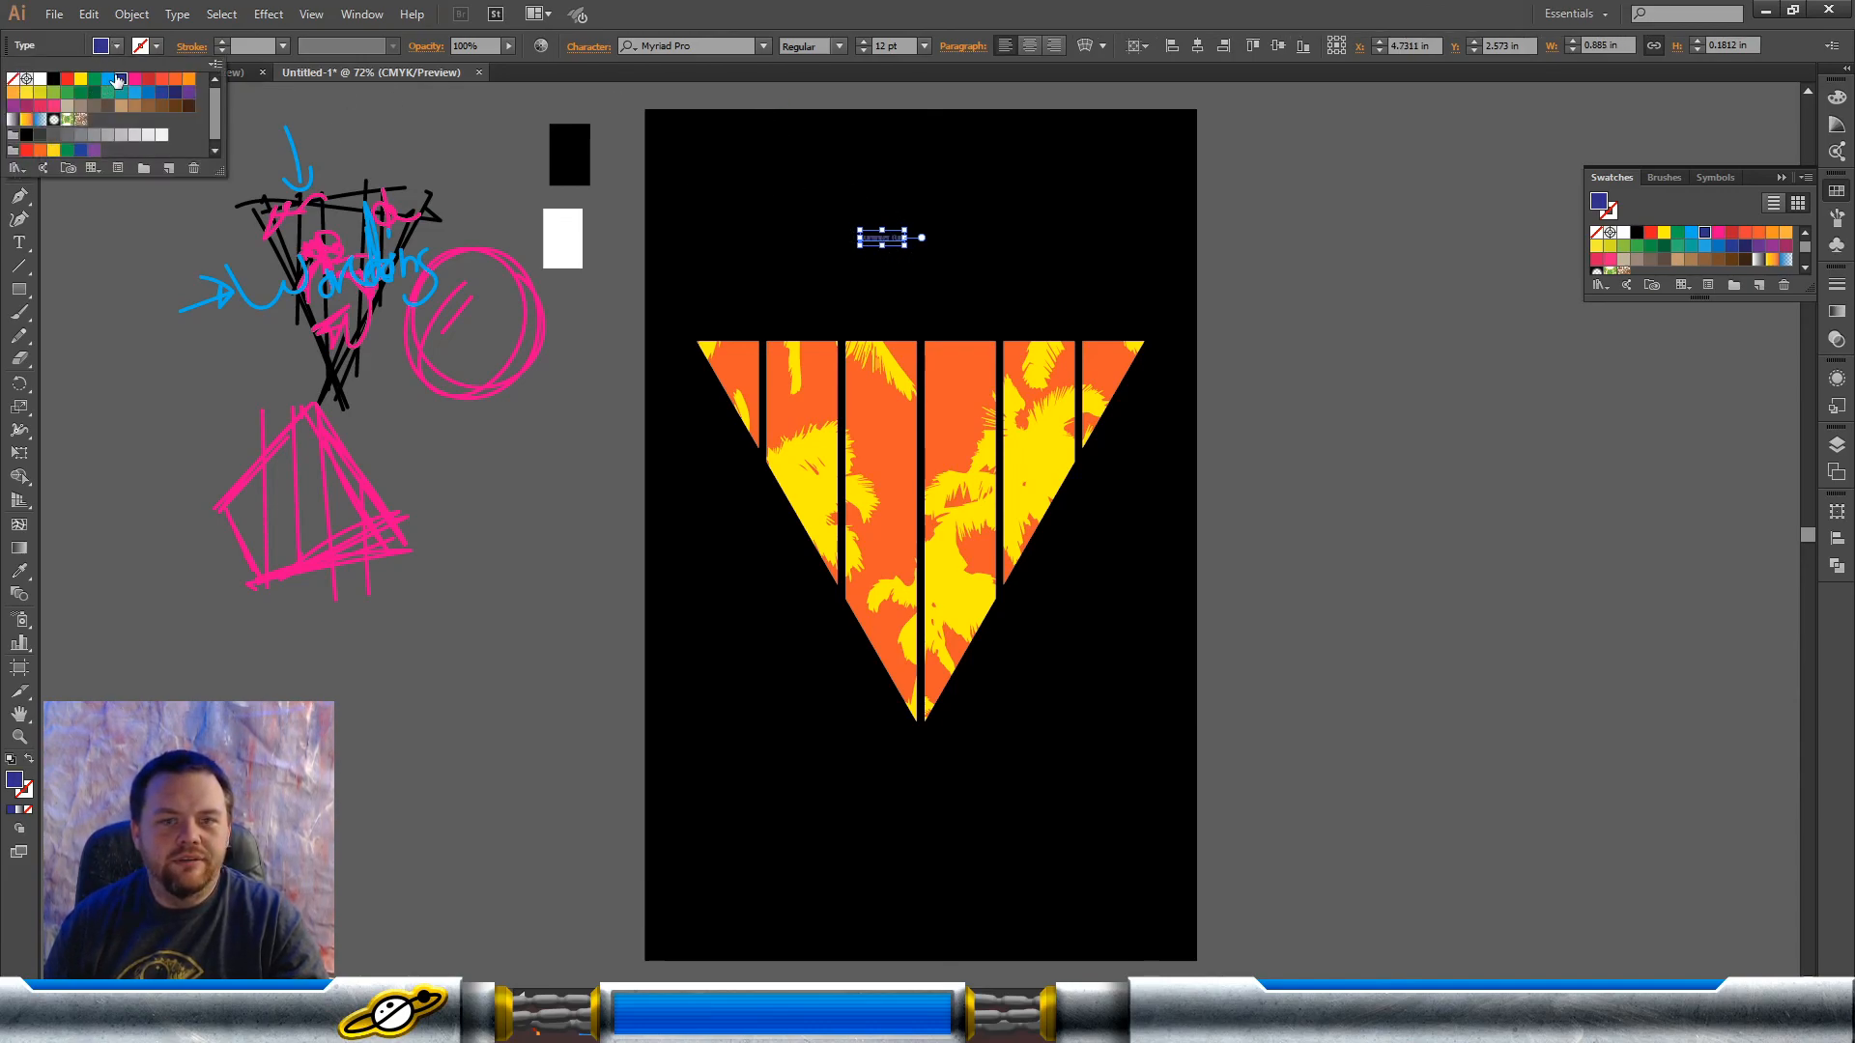
left_click(905, 244)
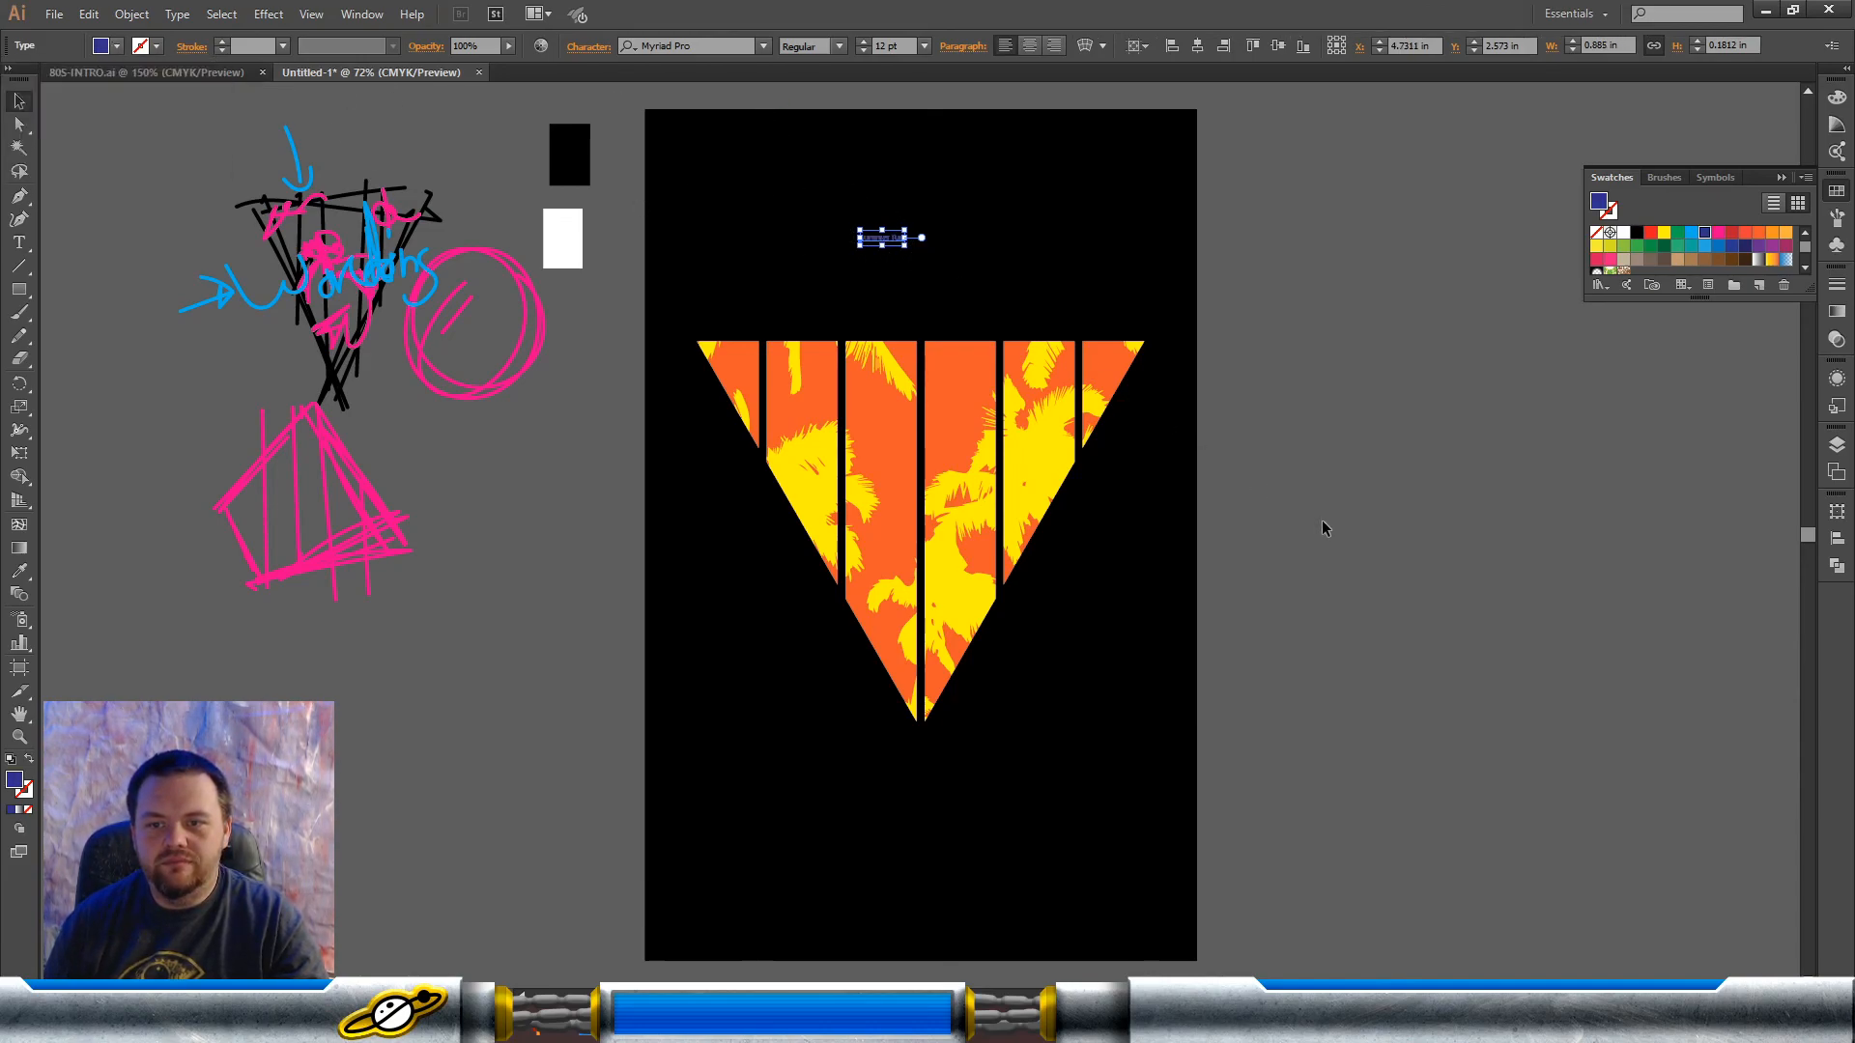
left_click_drag(906, 245, 1334, 360)
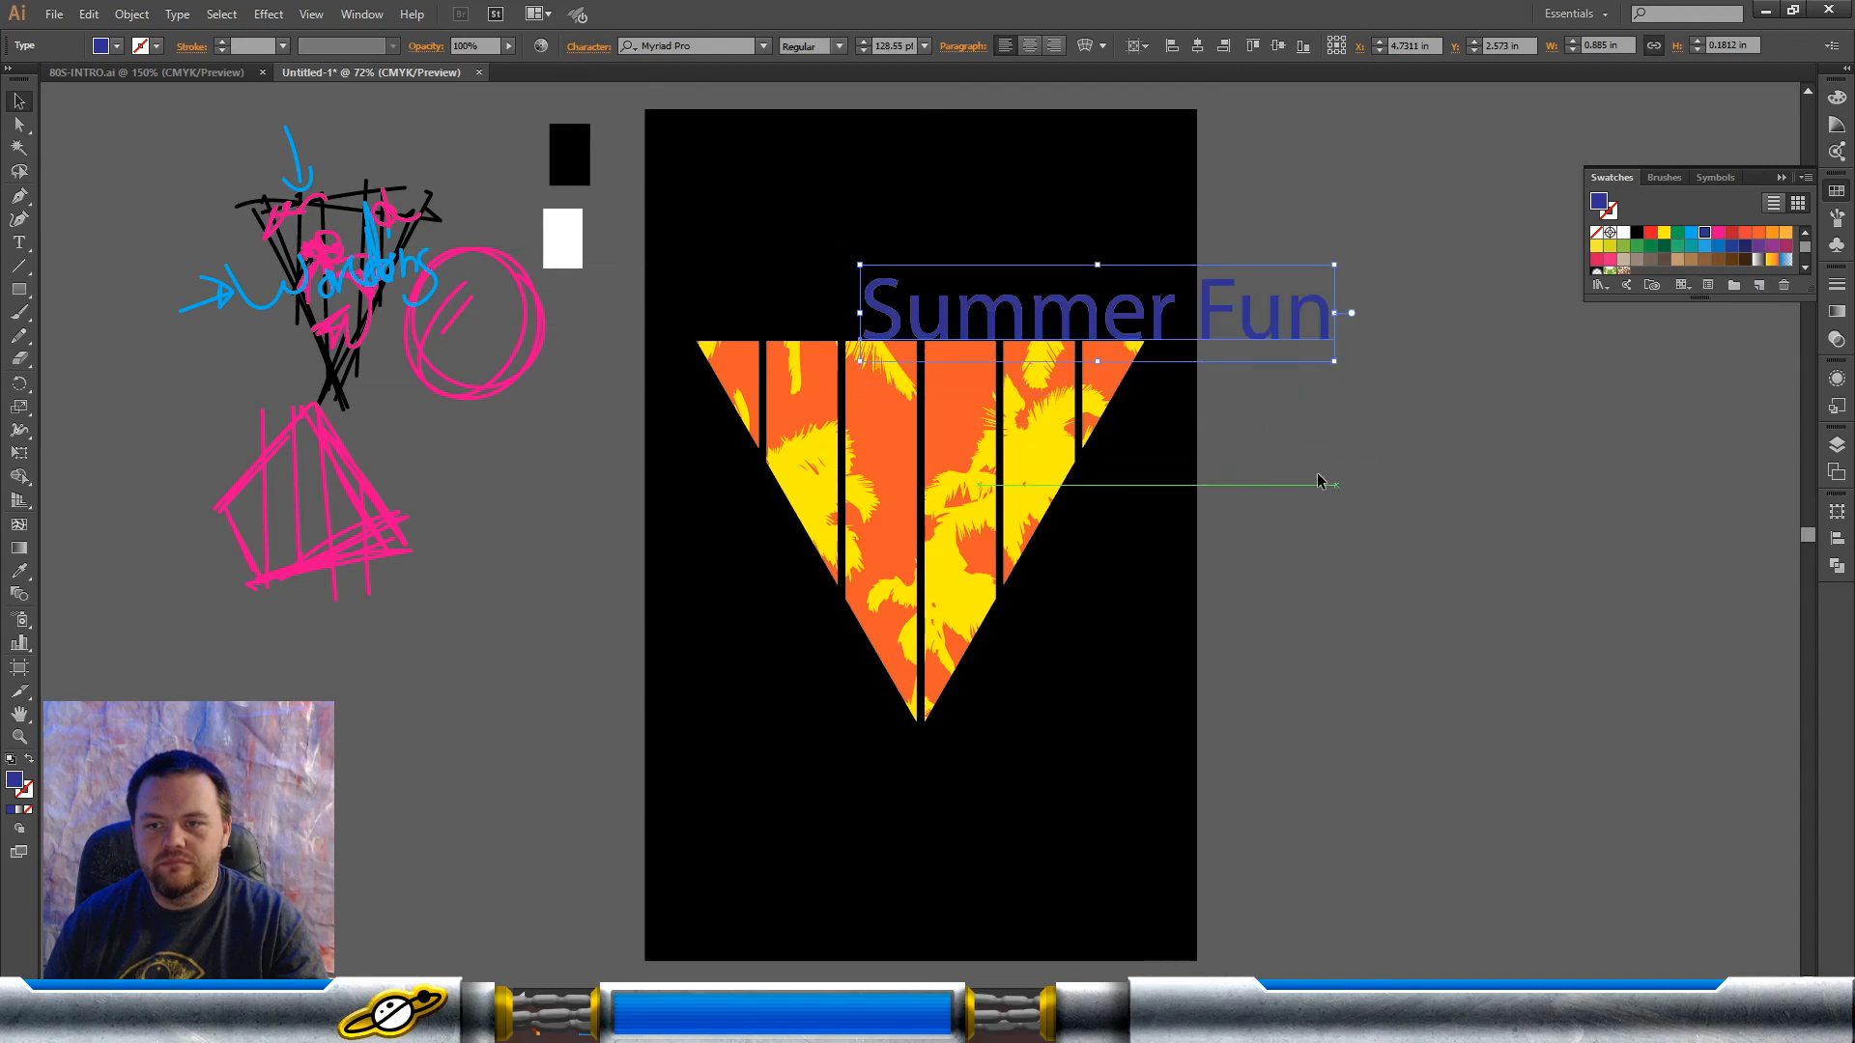
Step: Change the font of the "Summer Fun" text to the brush script Fontjek
left_click(764, 46)
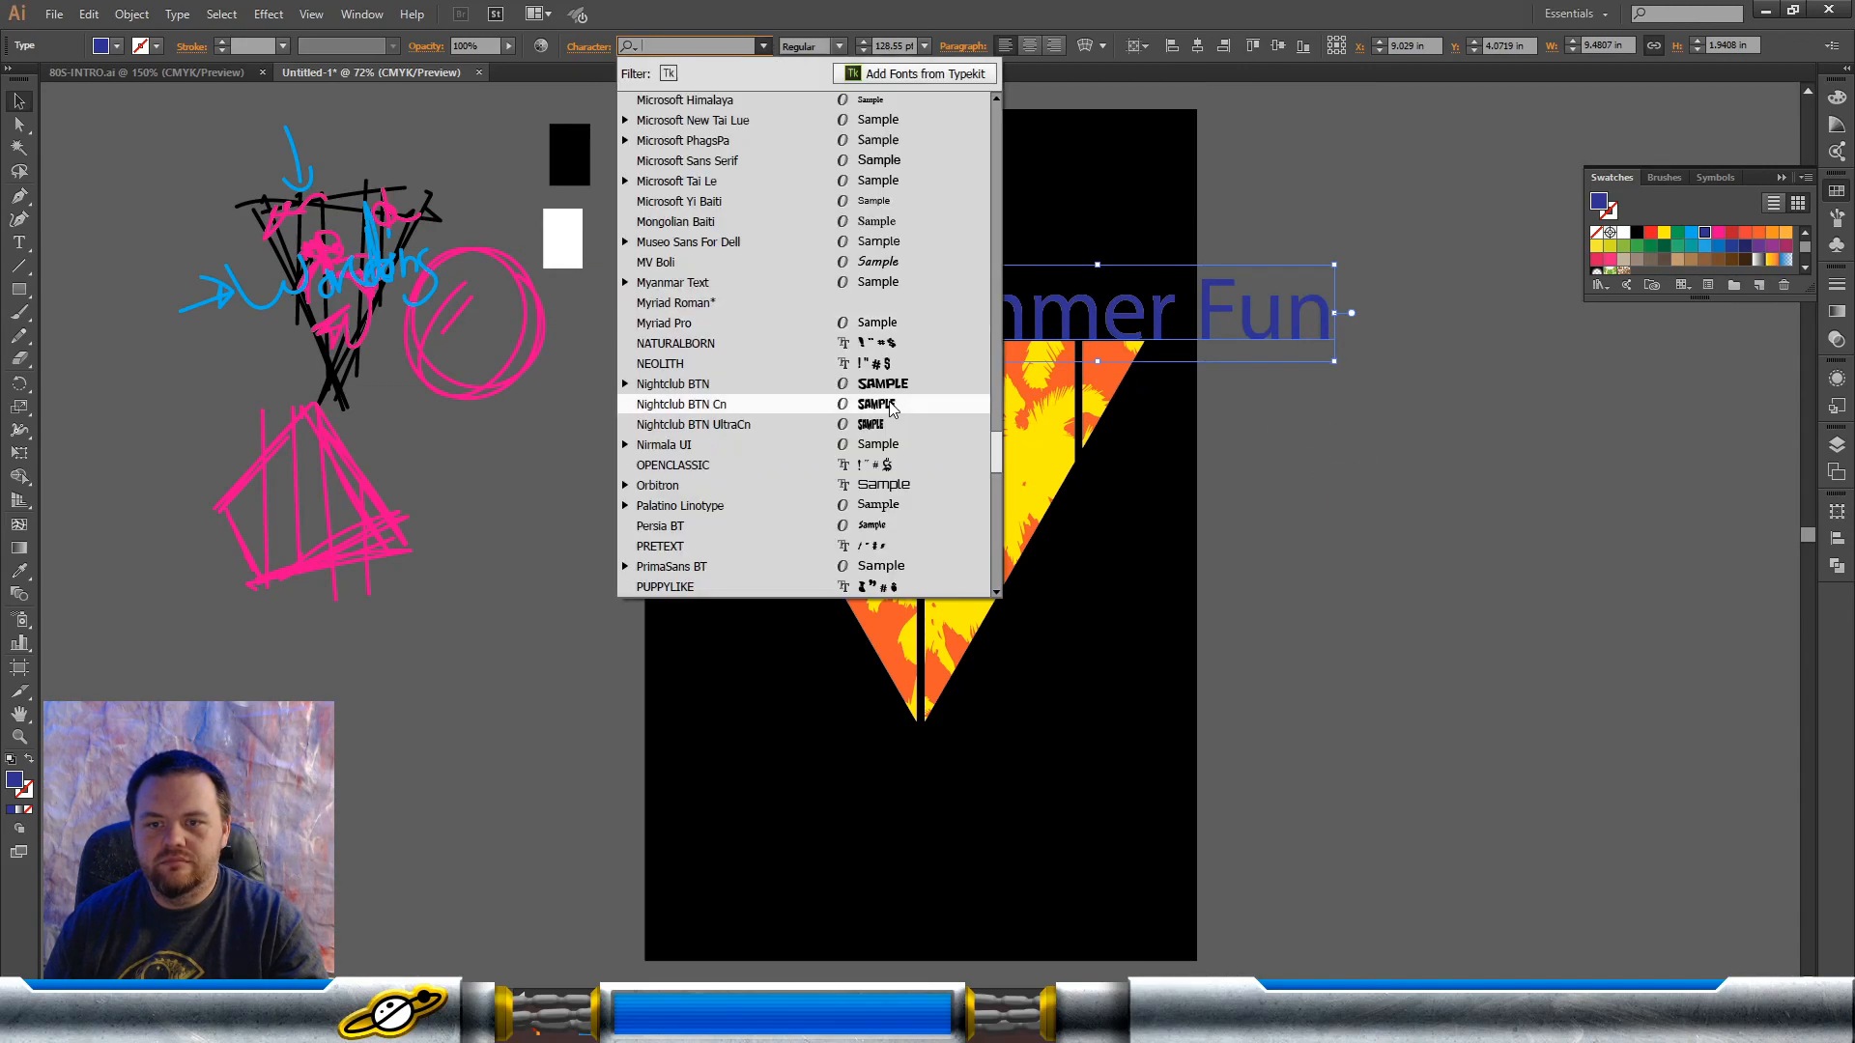
scroll(869, 386, "down", 15)
scroll(893, 519, "down", 10)
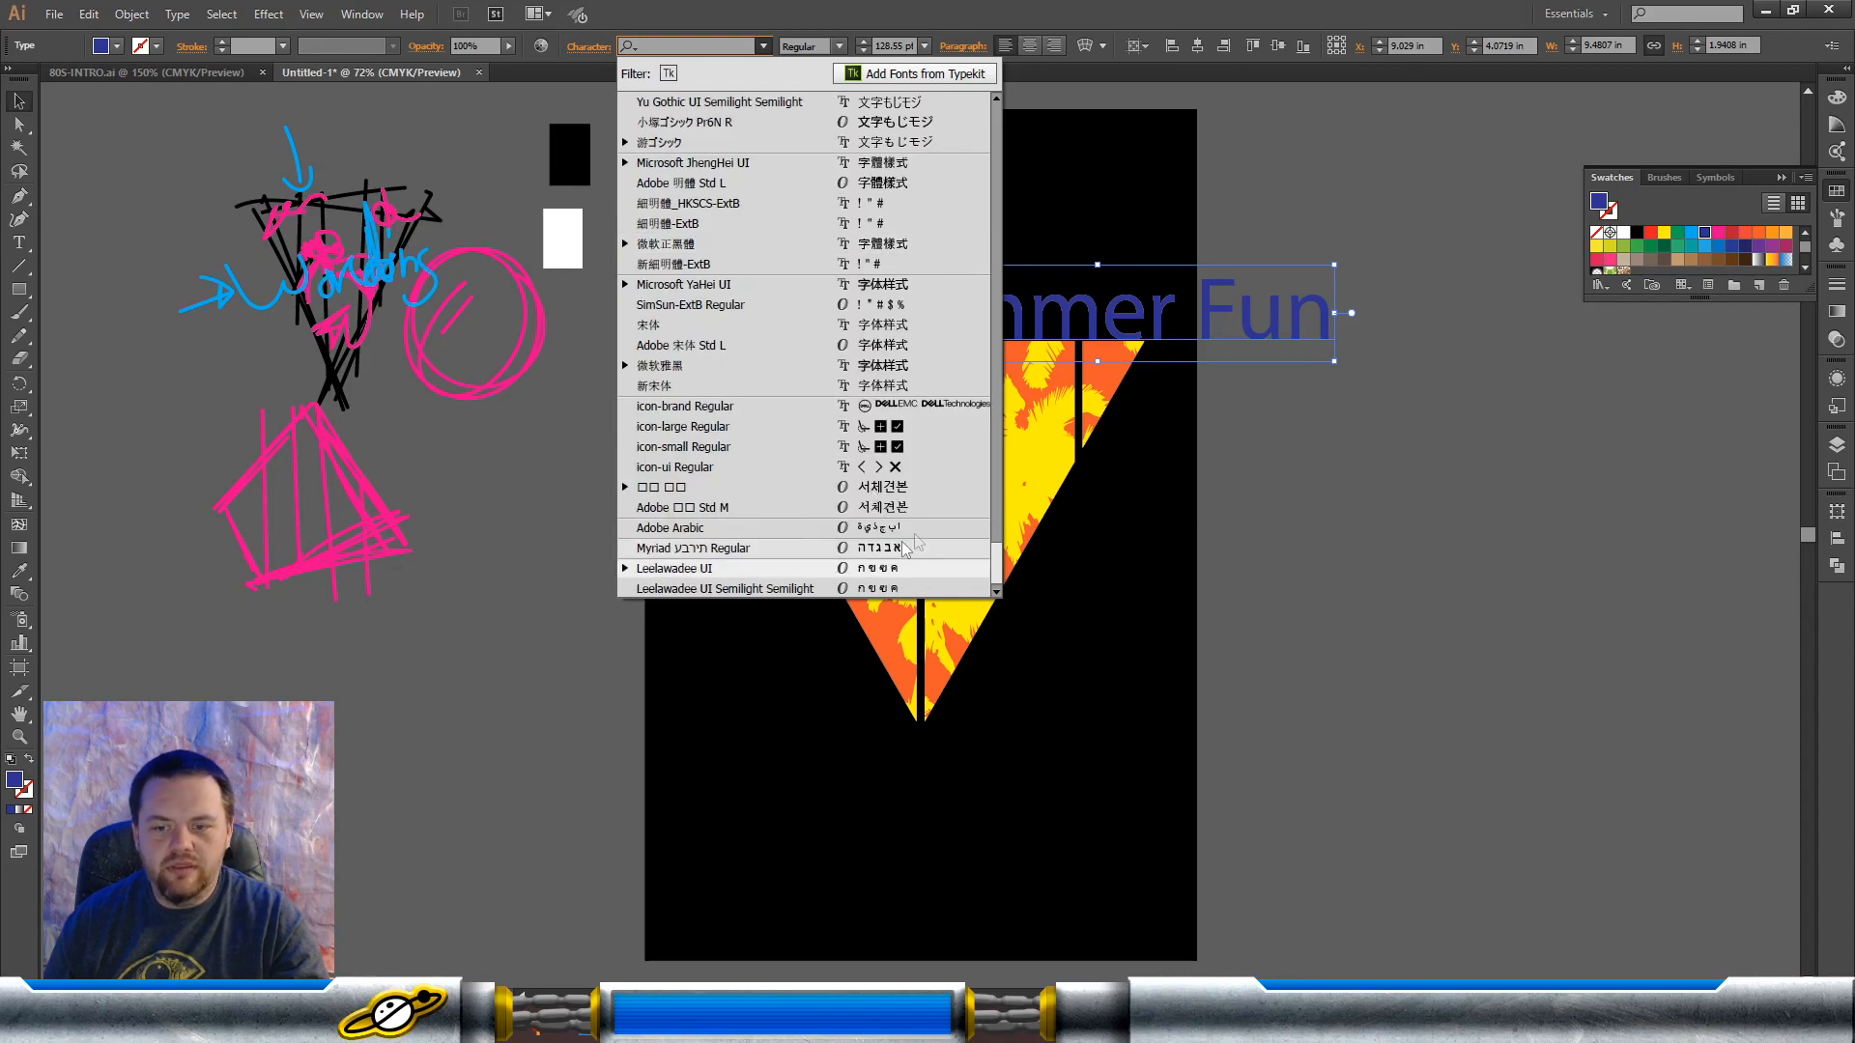
left_click_drag(996, 566, 1003, 125)
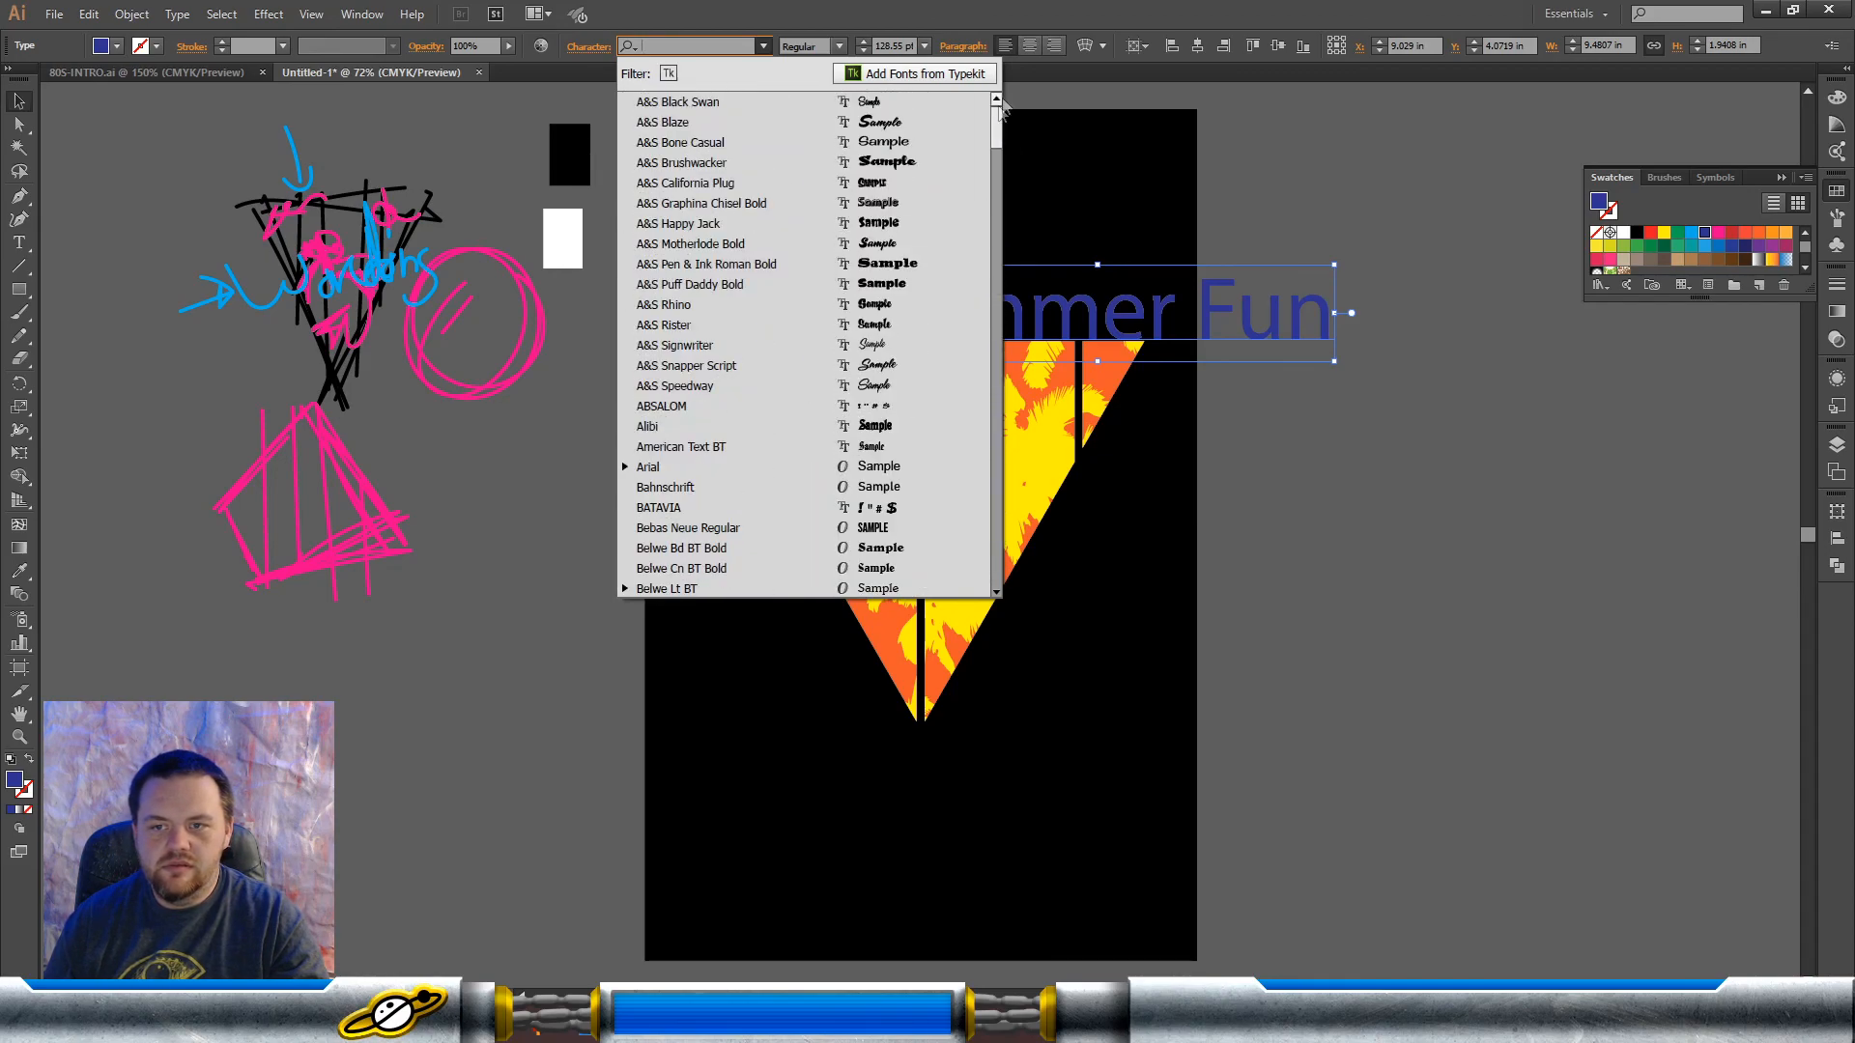
scroll(872, 372, "down", 10)
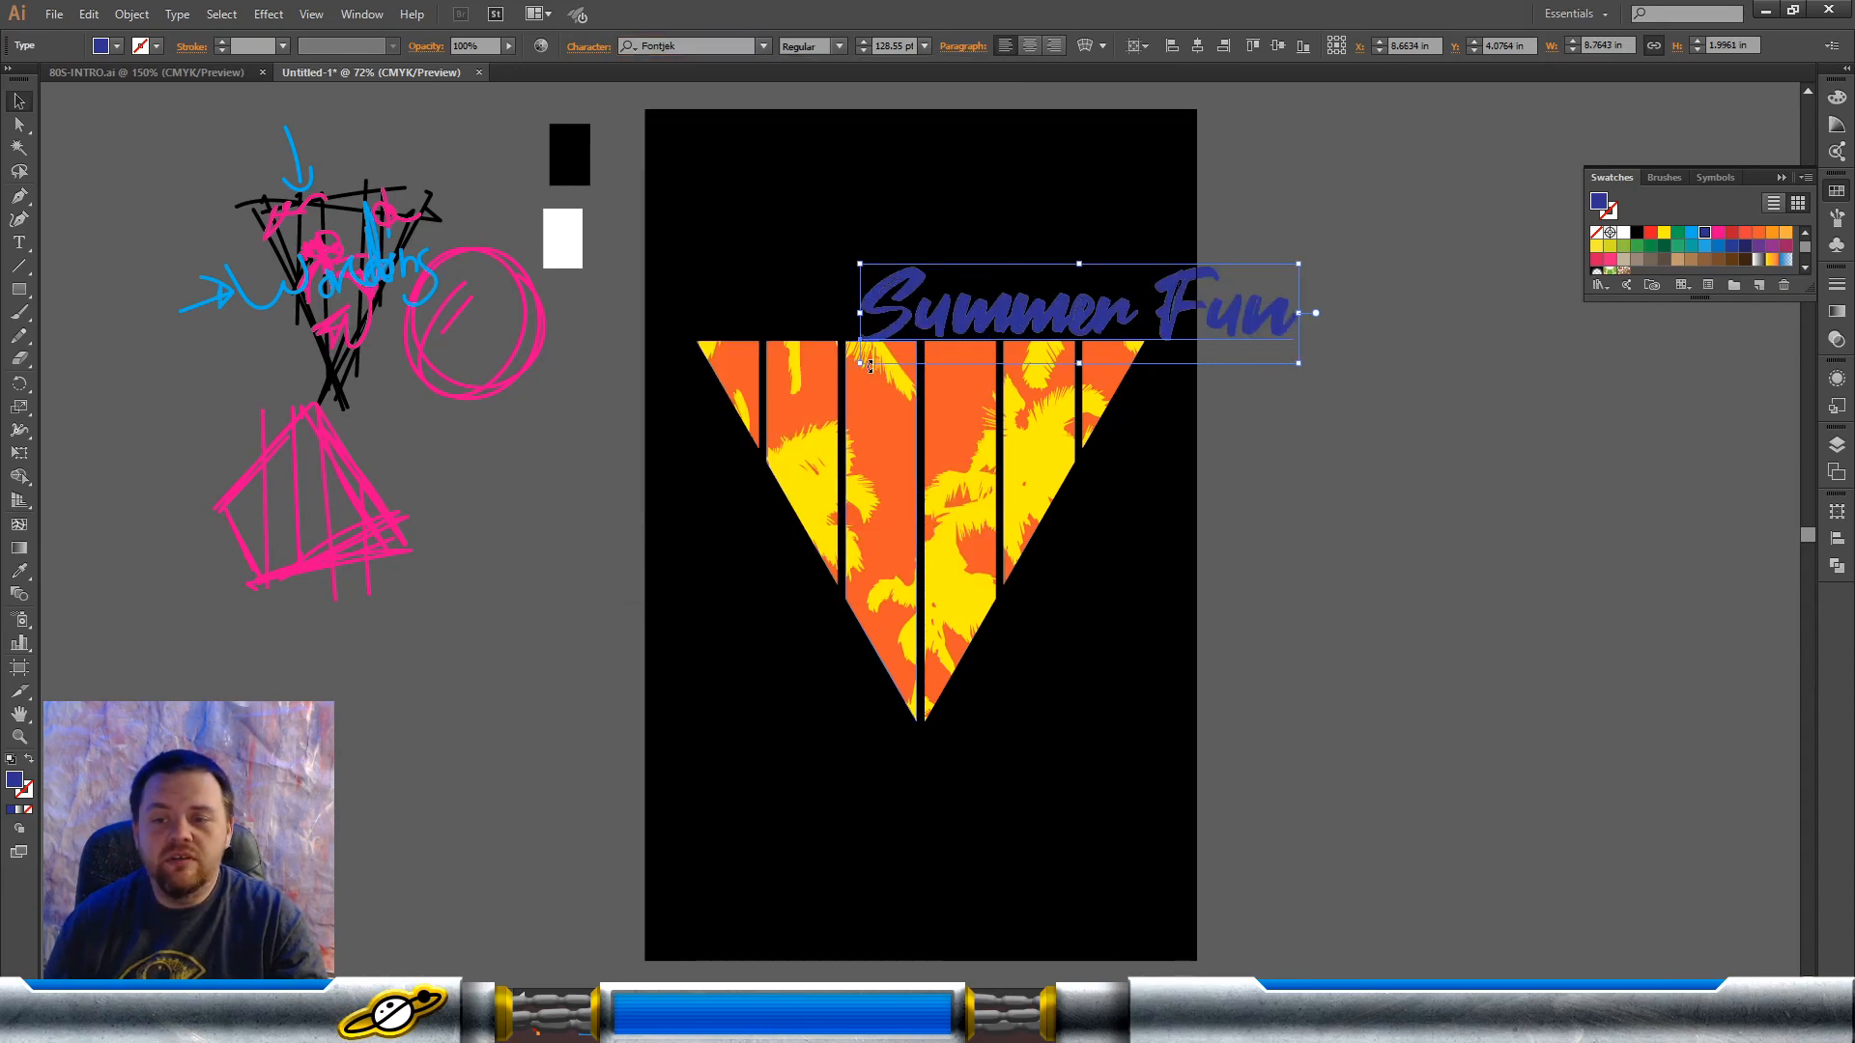
Step: Move the "Summer Fun" text across the middle of the triangle and stretch it to about 9.68 × 3.82 in
left_click_drag(984, 308, 823, 495)
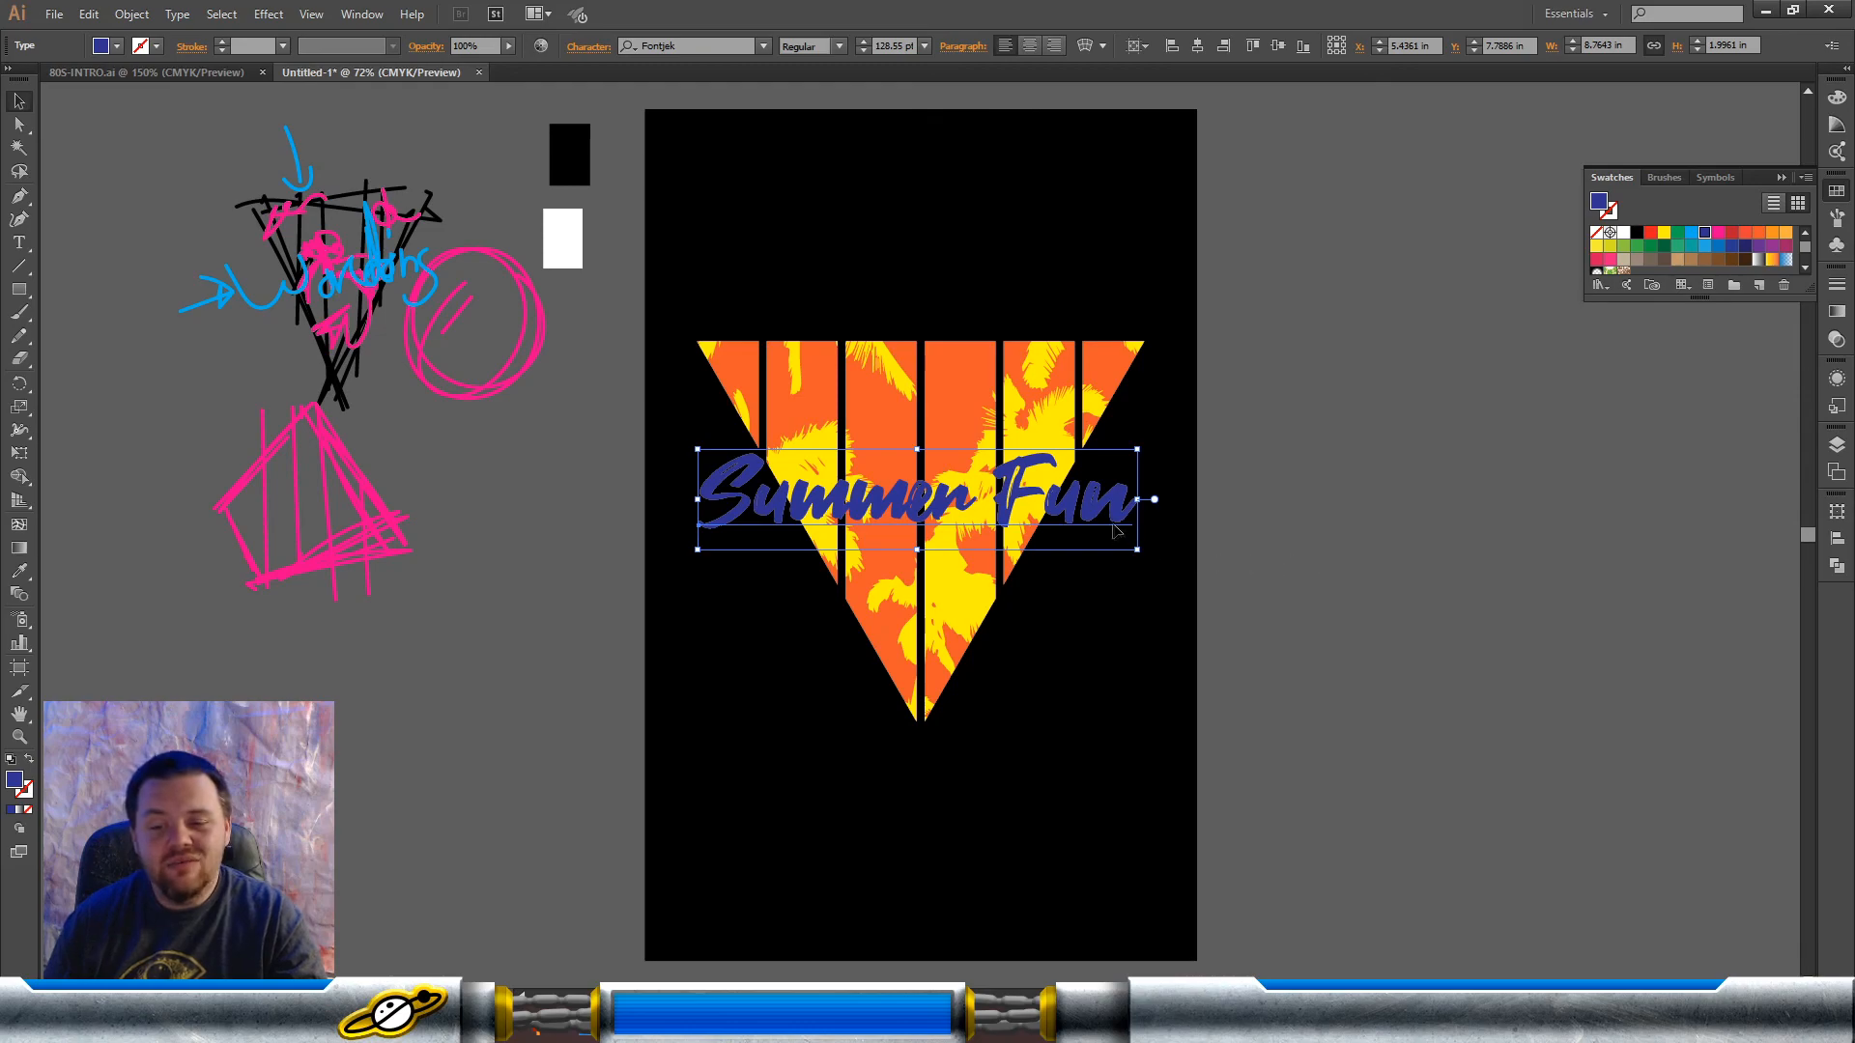
mouse_move(1138, 501)
left_mouse_down()
mouse_move(1186, 495)
mouse_move(1127, 503)
left_mouse_up()
left_click_drag(919, 555, 917, 639)
left_click_drag(1075, 551, 1077, 514)
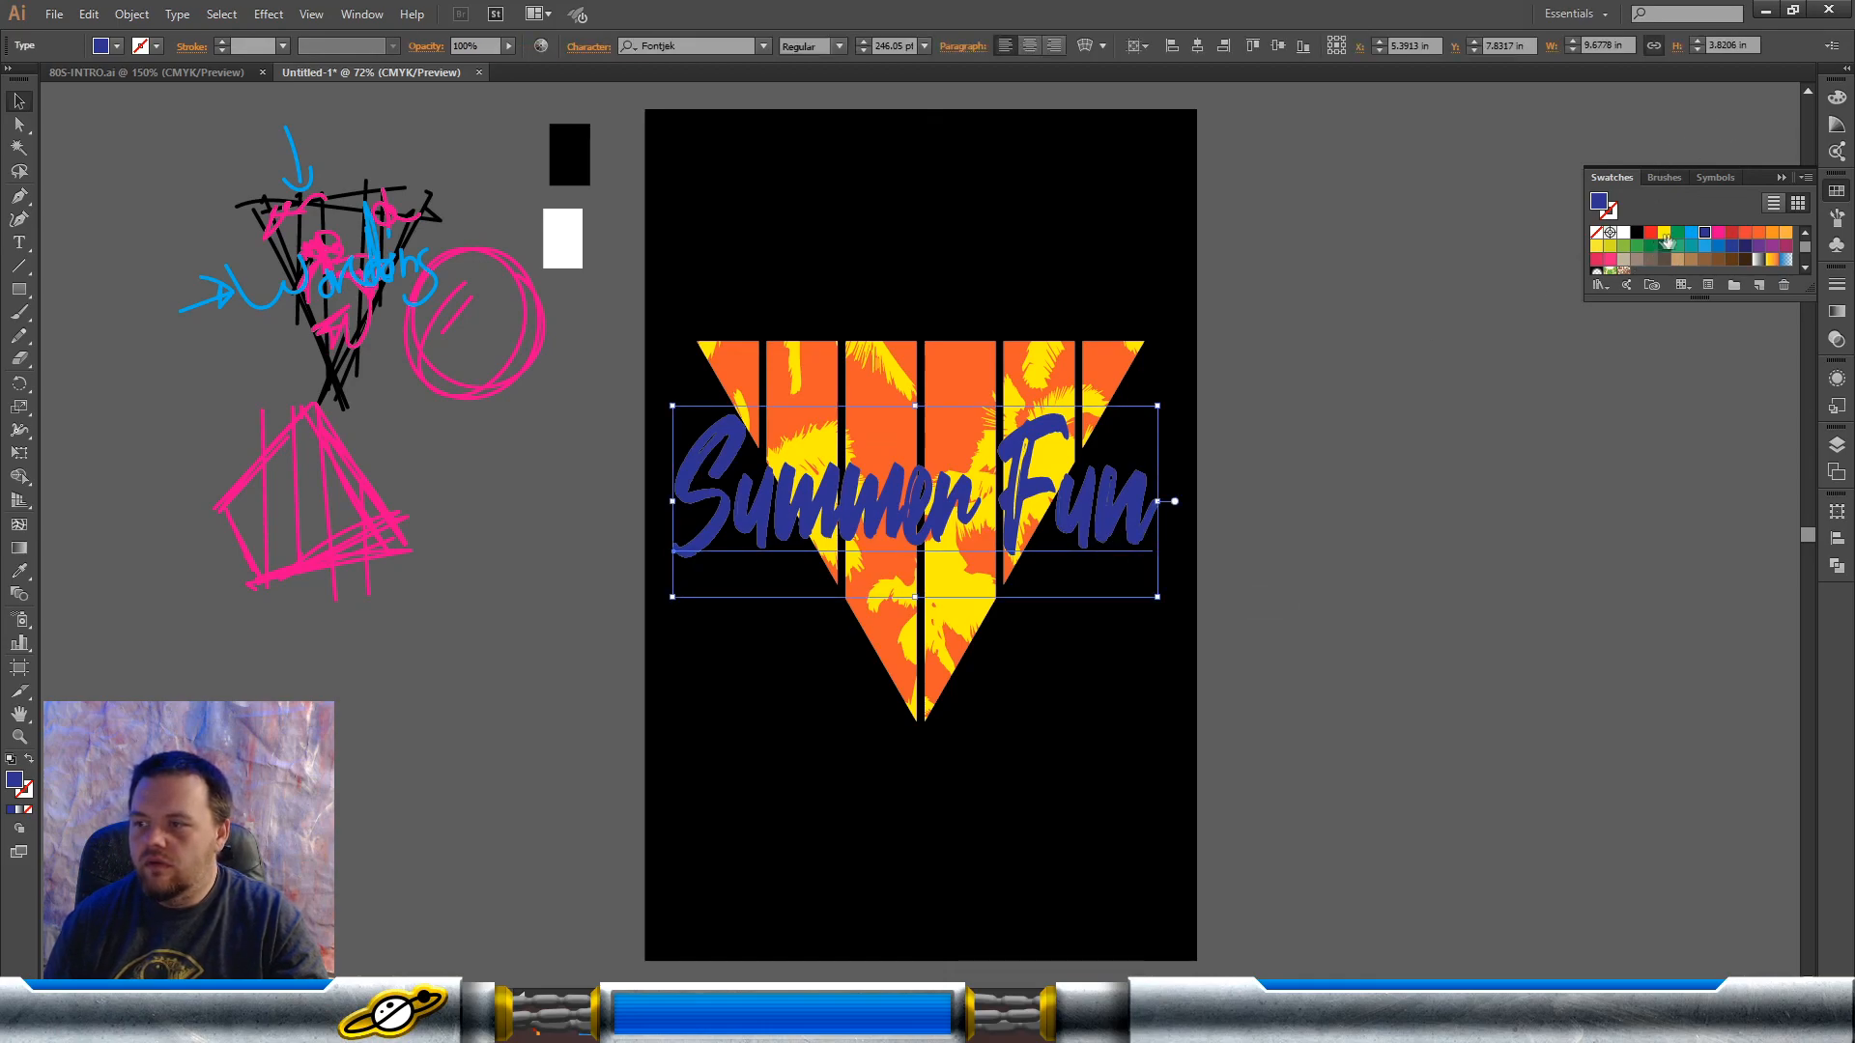
Step: Recolor the "Summer Fun" text with the light green swatch
left_click(1624, 246)
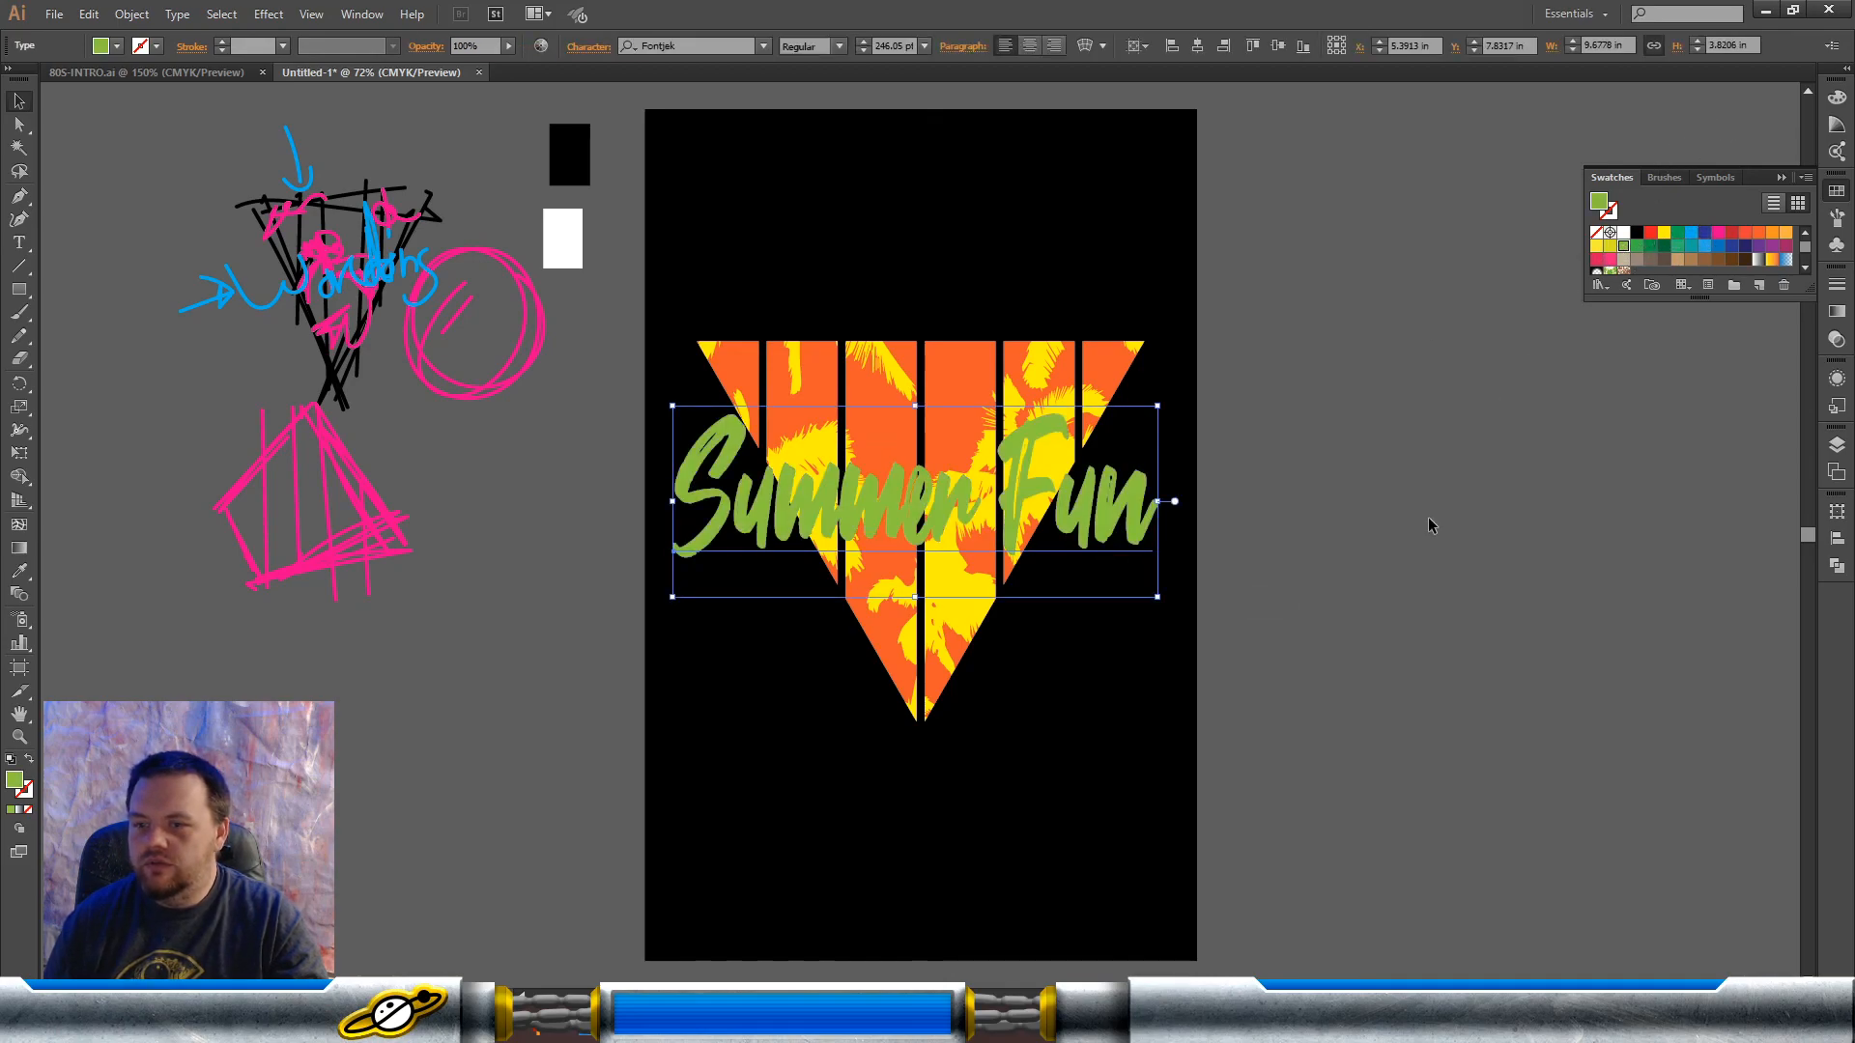
Step: Recolor the "Summer Fun" text with the medium green swatch, darker than the light green
left_click(1428, 518)
left_click(1139, 500)
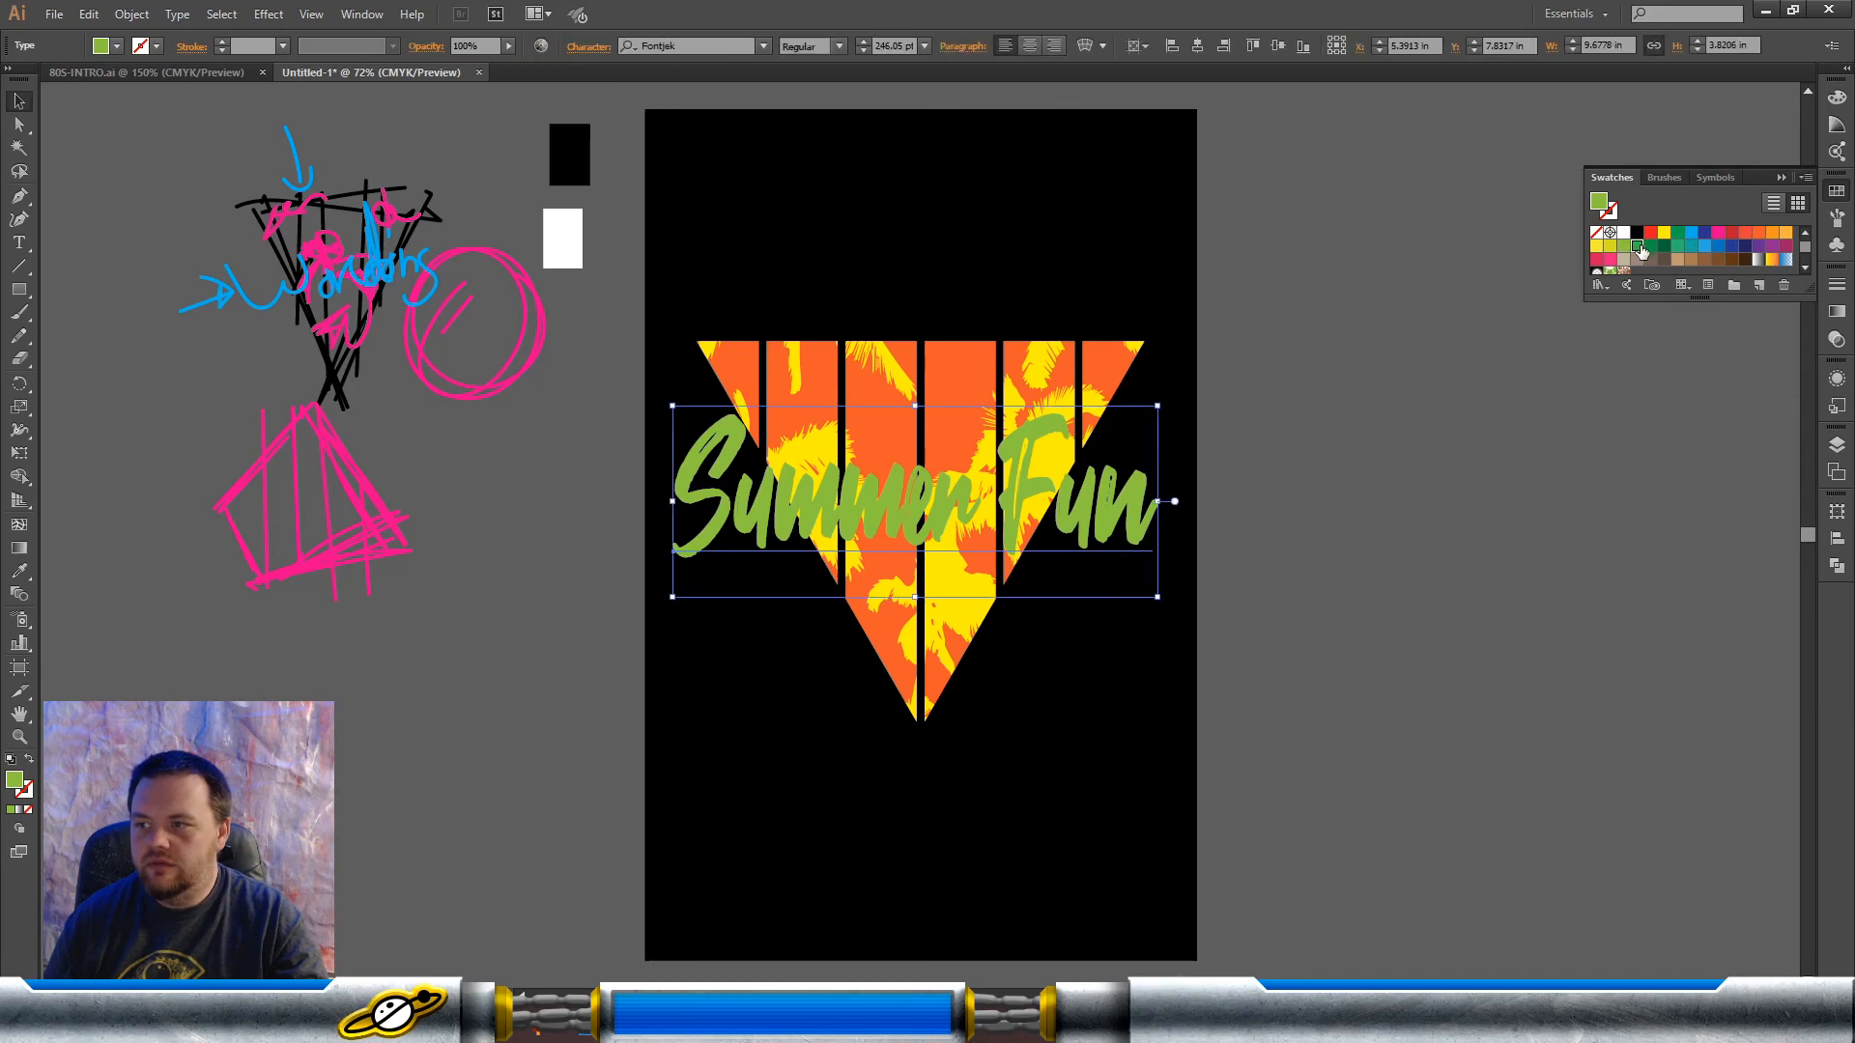
left_click(1638, 247)
left_click(1420, 538)
Step: Center the "Summer Fun" text horizontally on the artboard and place a duplicate on the canvas below the pink triangle sketch
left_click(1104, 550)
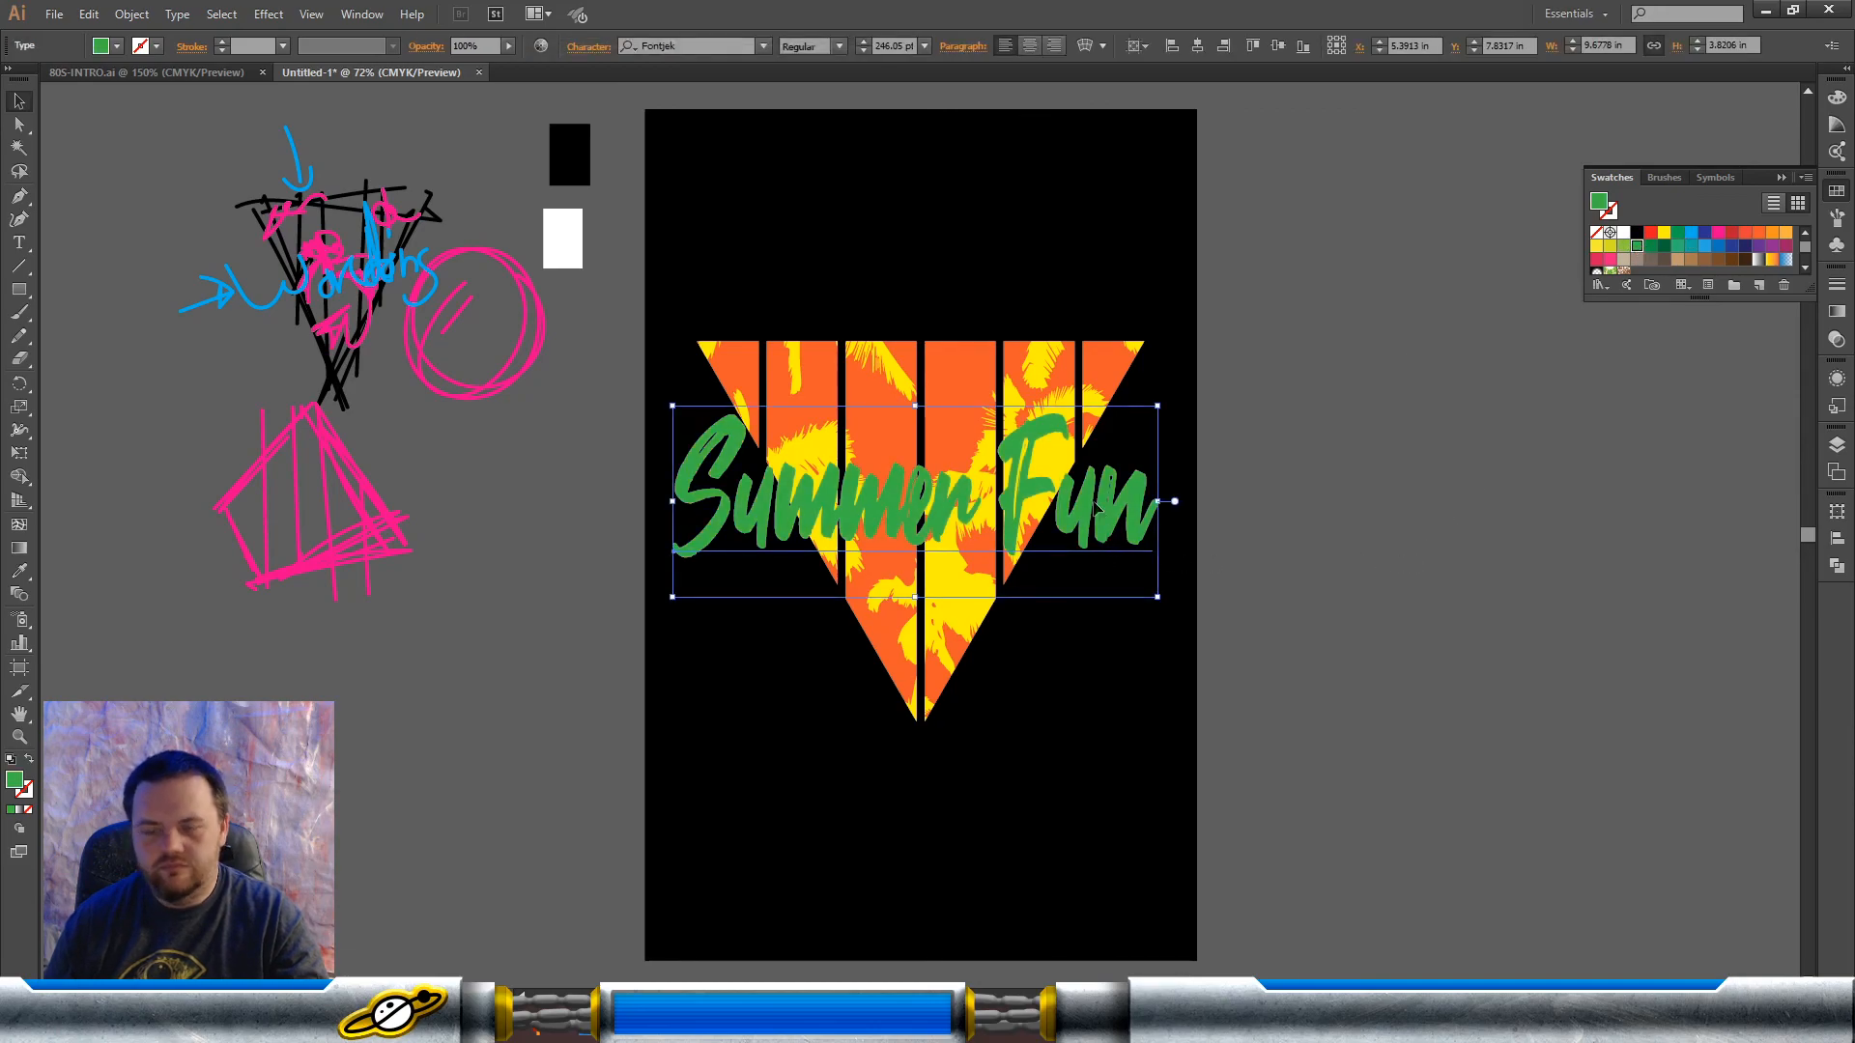
left_click(1835, 541)
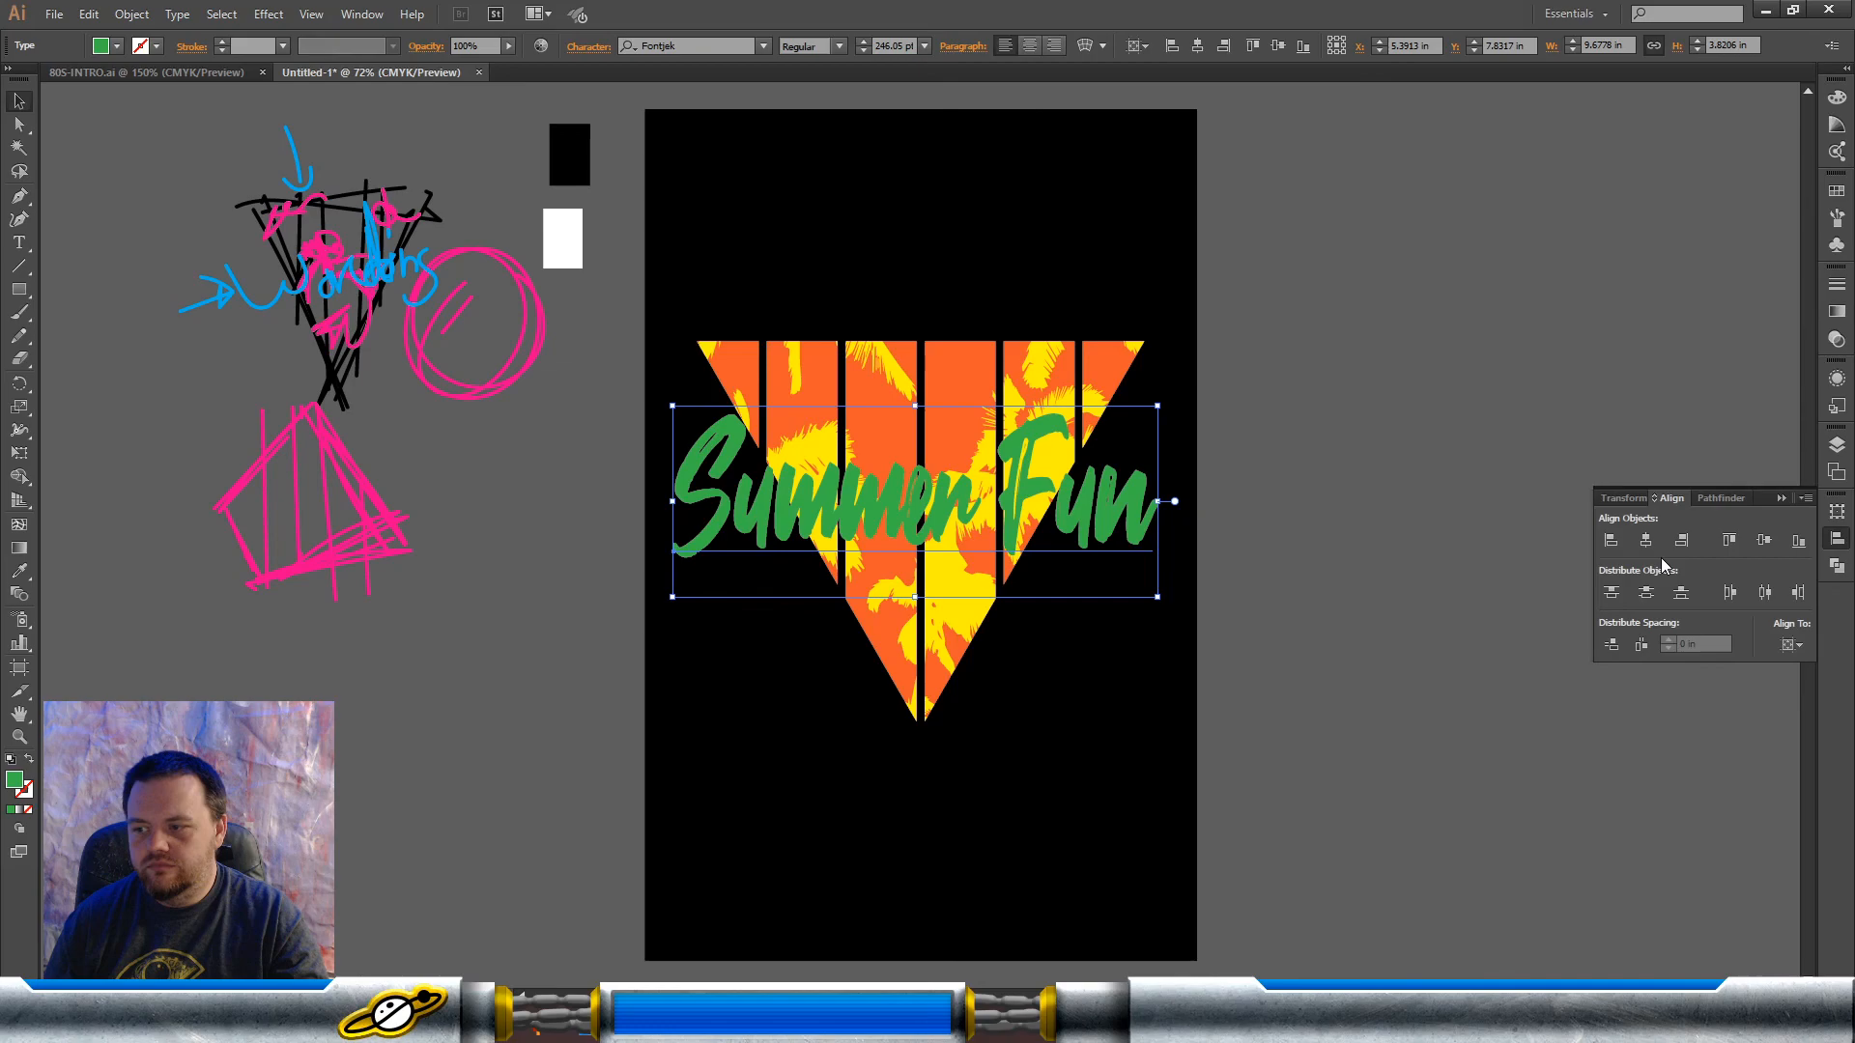
left_click(1645, 540)
left_click(1353, 480)
left_click(1084, 525)
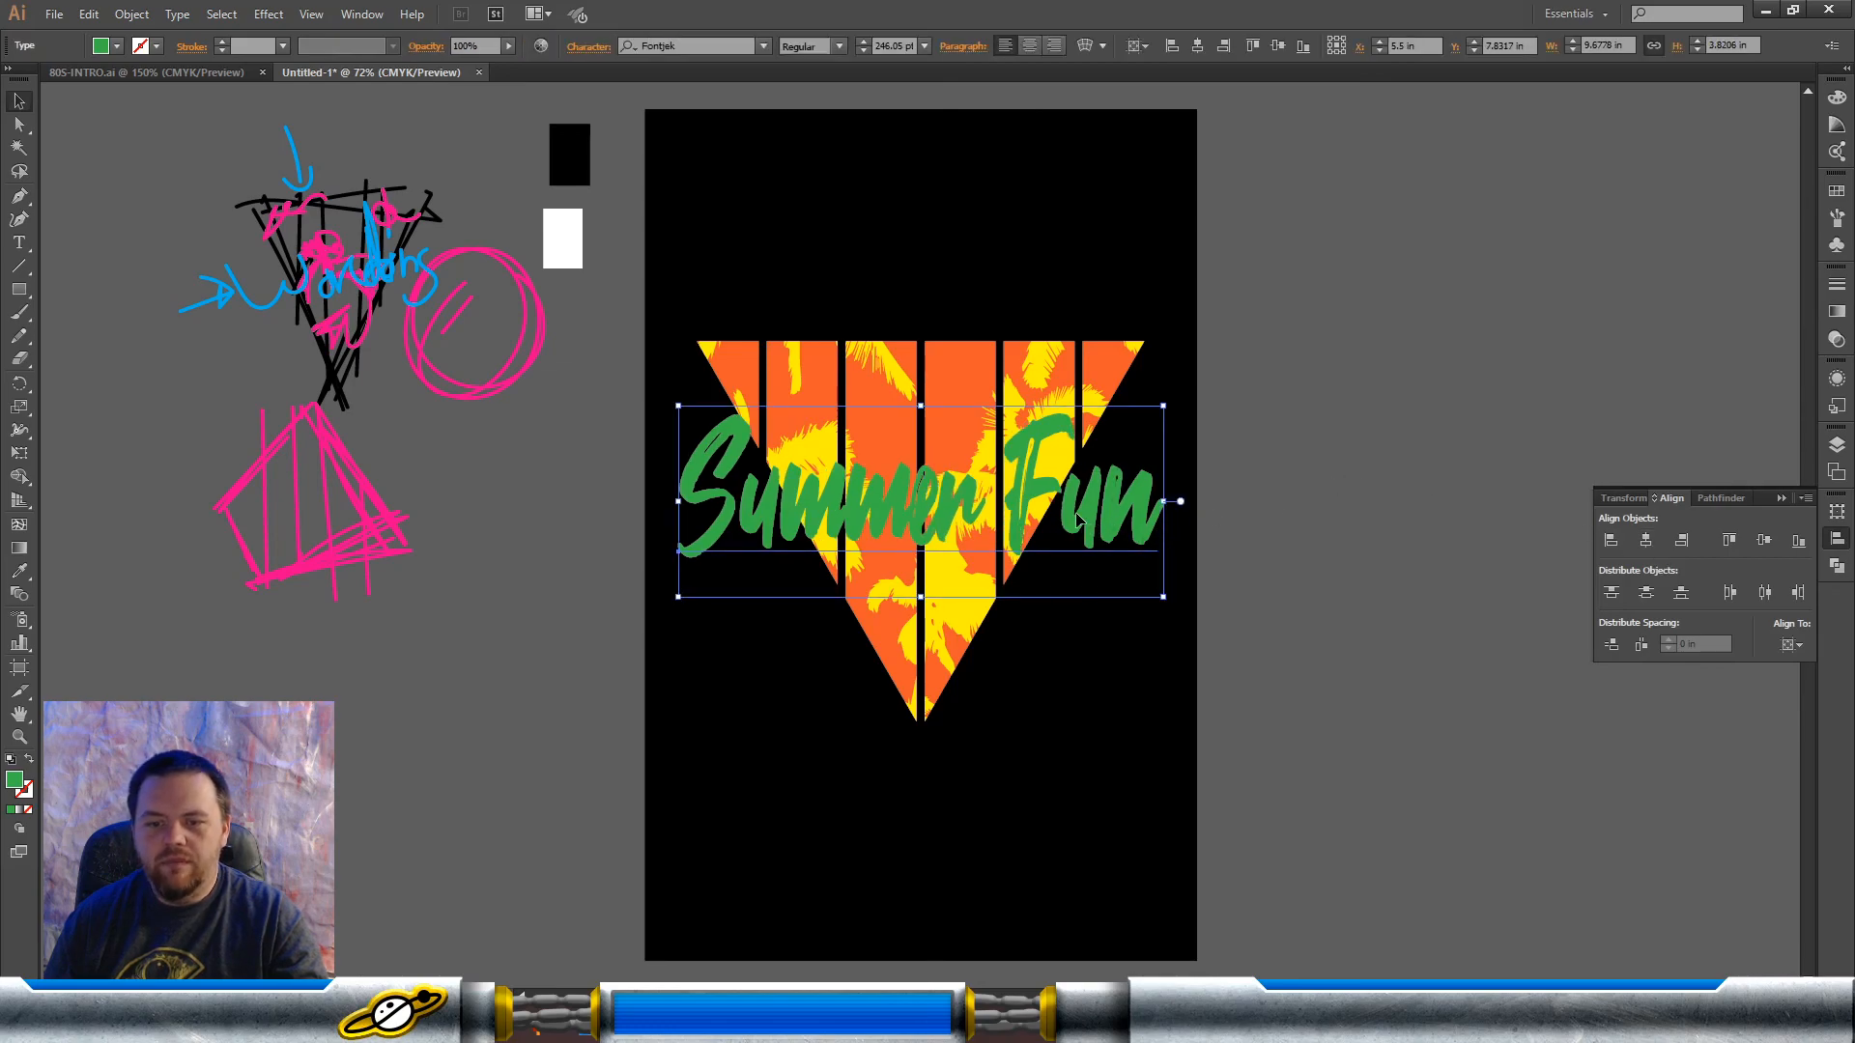
left_click_drag(1078, 522, 459, 702)
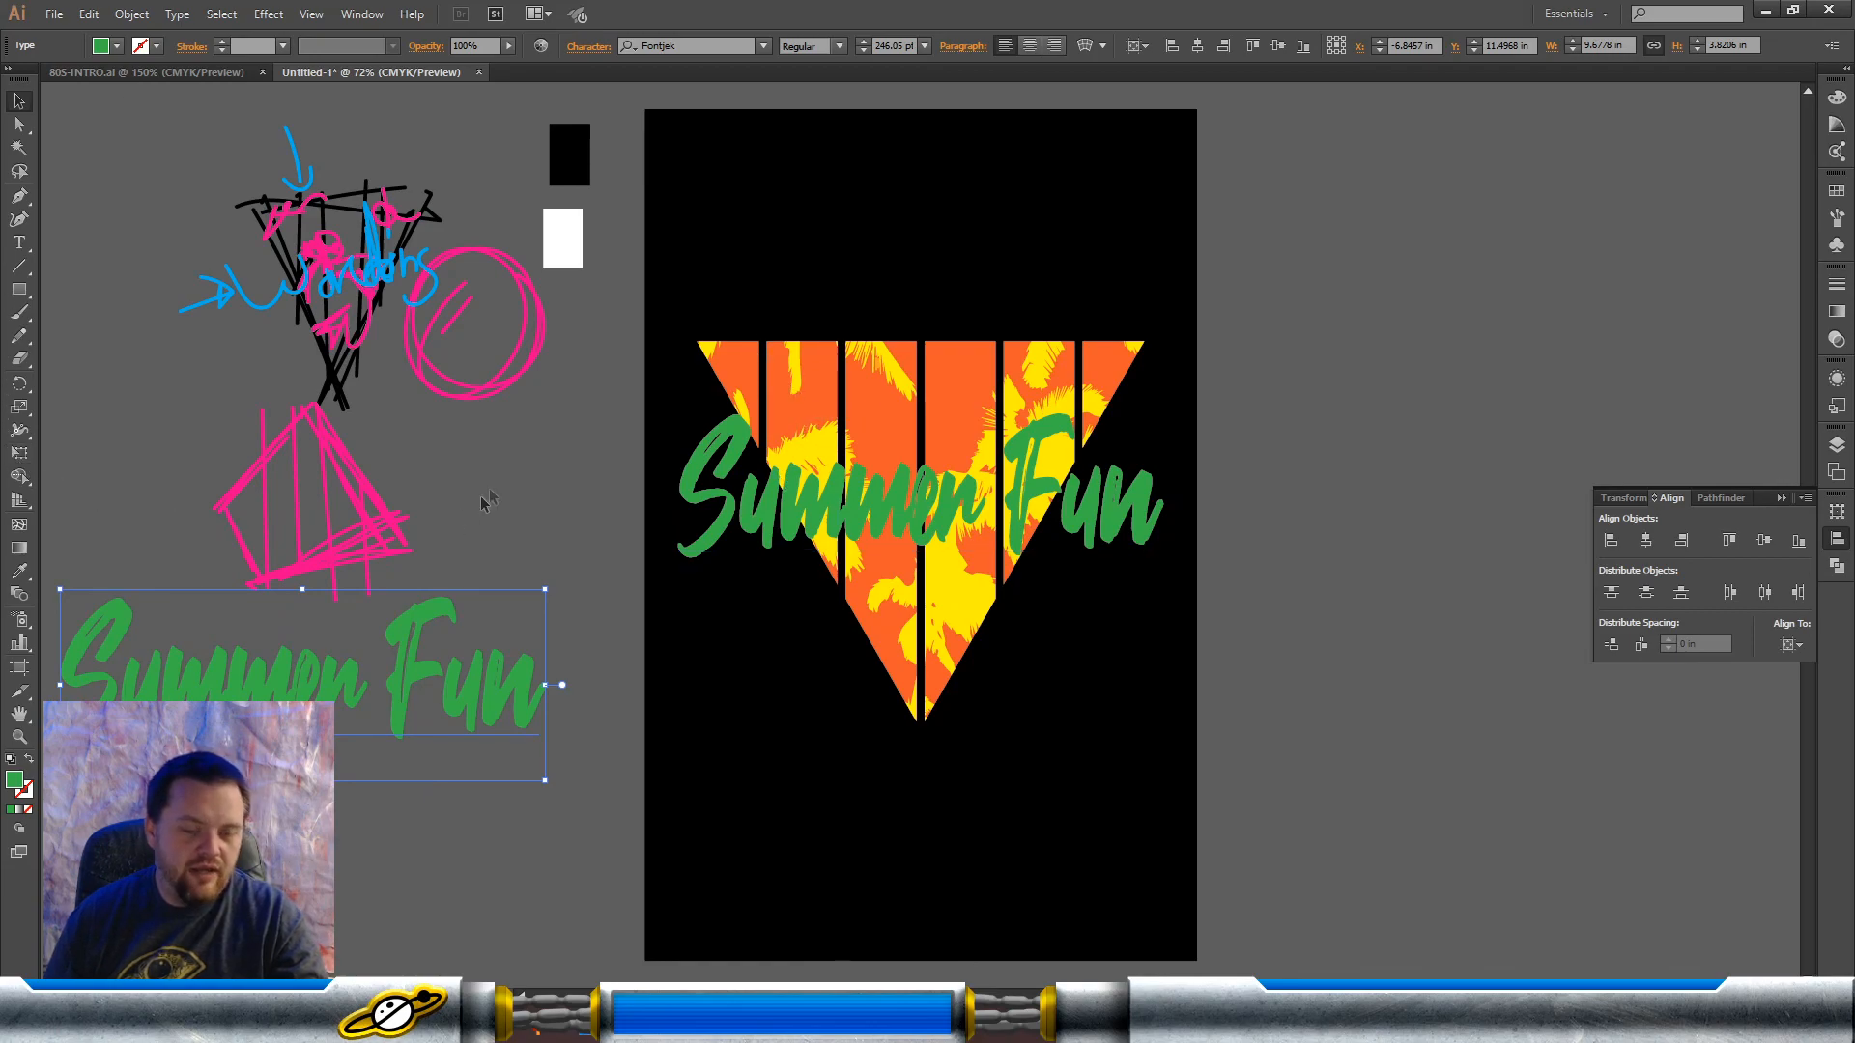
Step: Expand the object and fill of the "Summer Fun" text lying over the triangle
left_click(1072, 522)
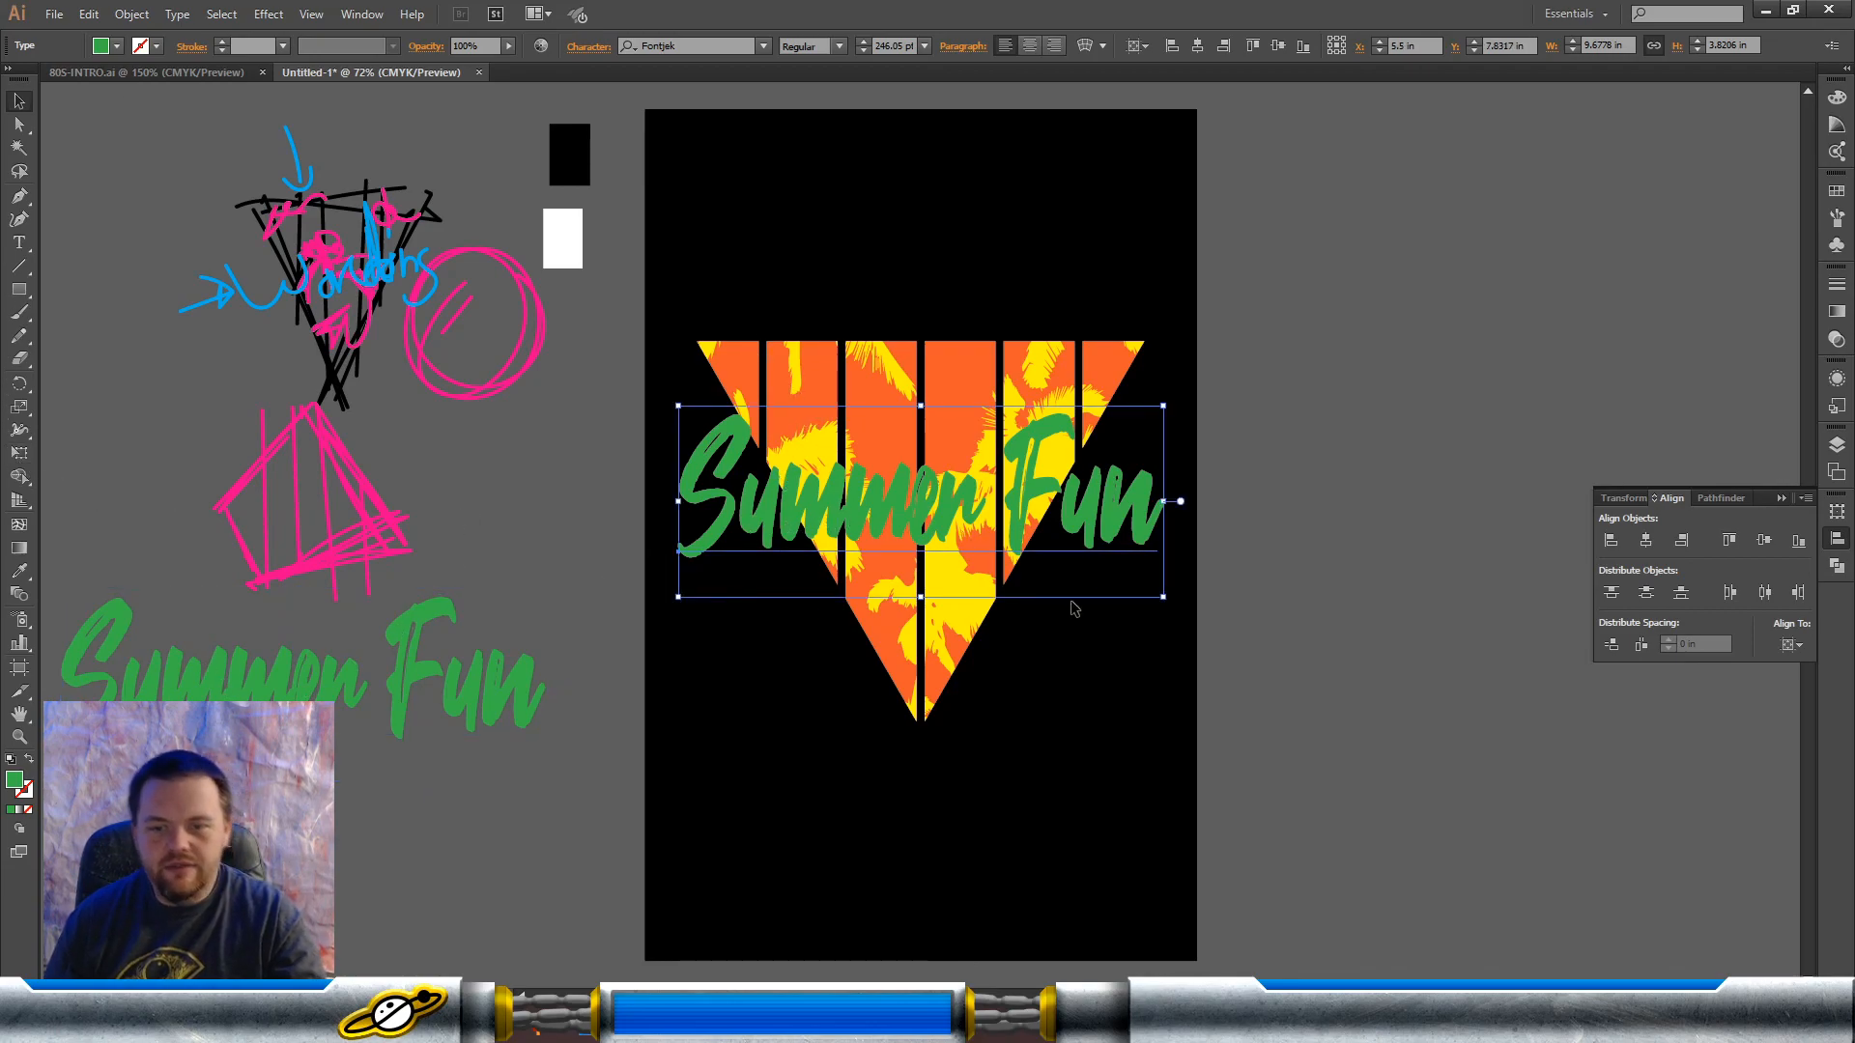
left_click(131, 14)
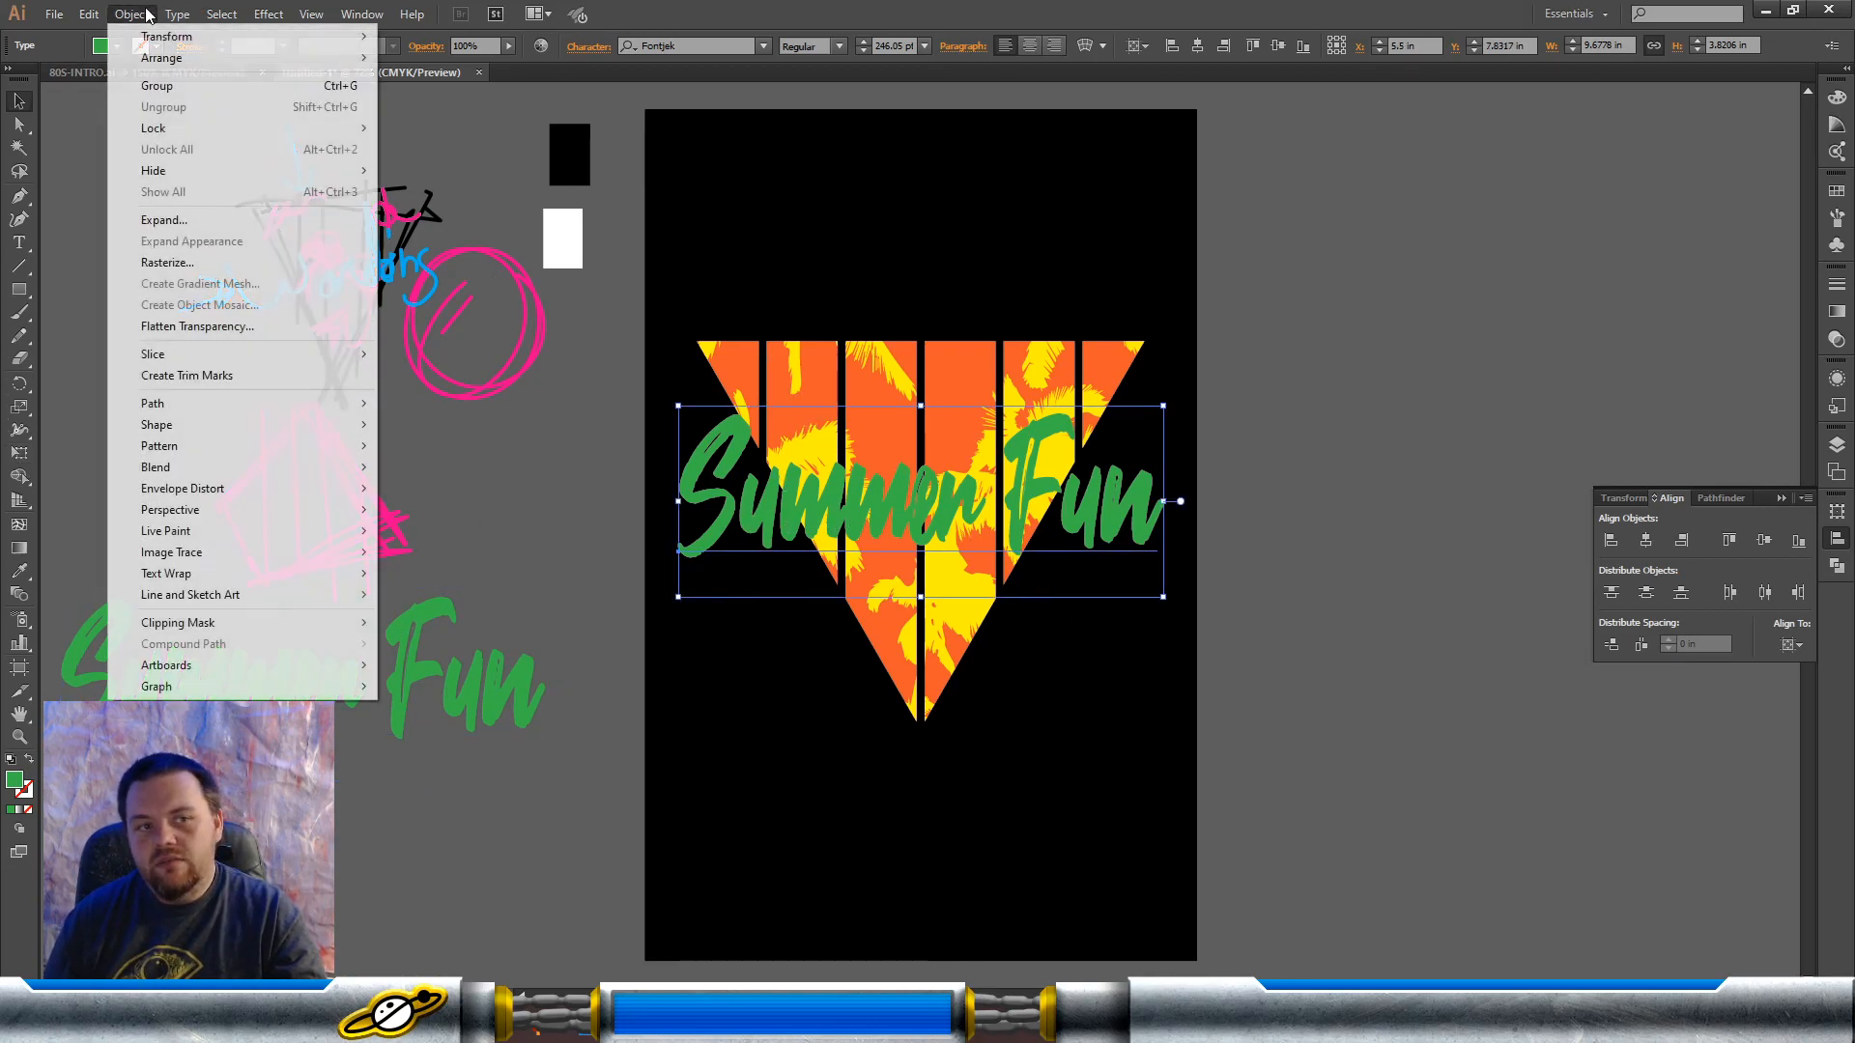
left_click(205, 224)
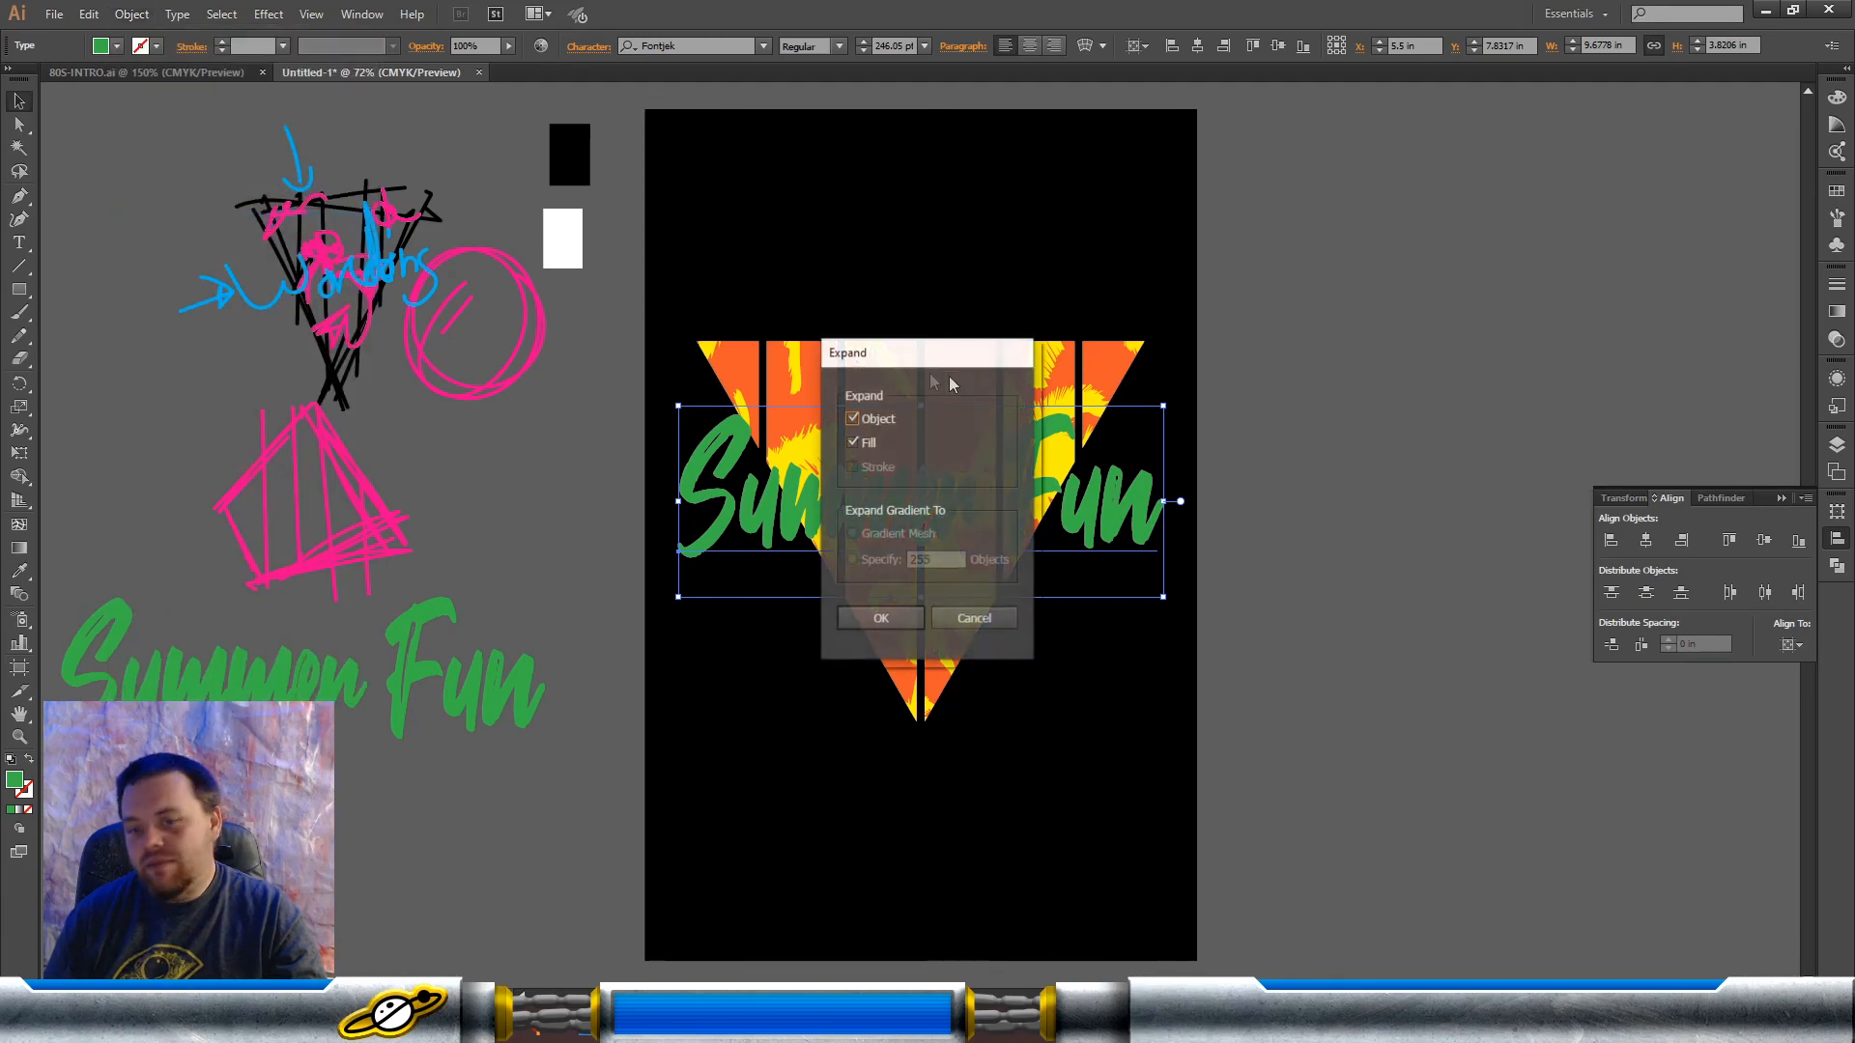
left_click(893, 625)
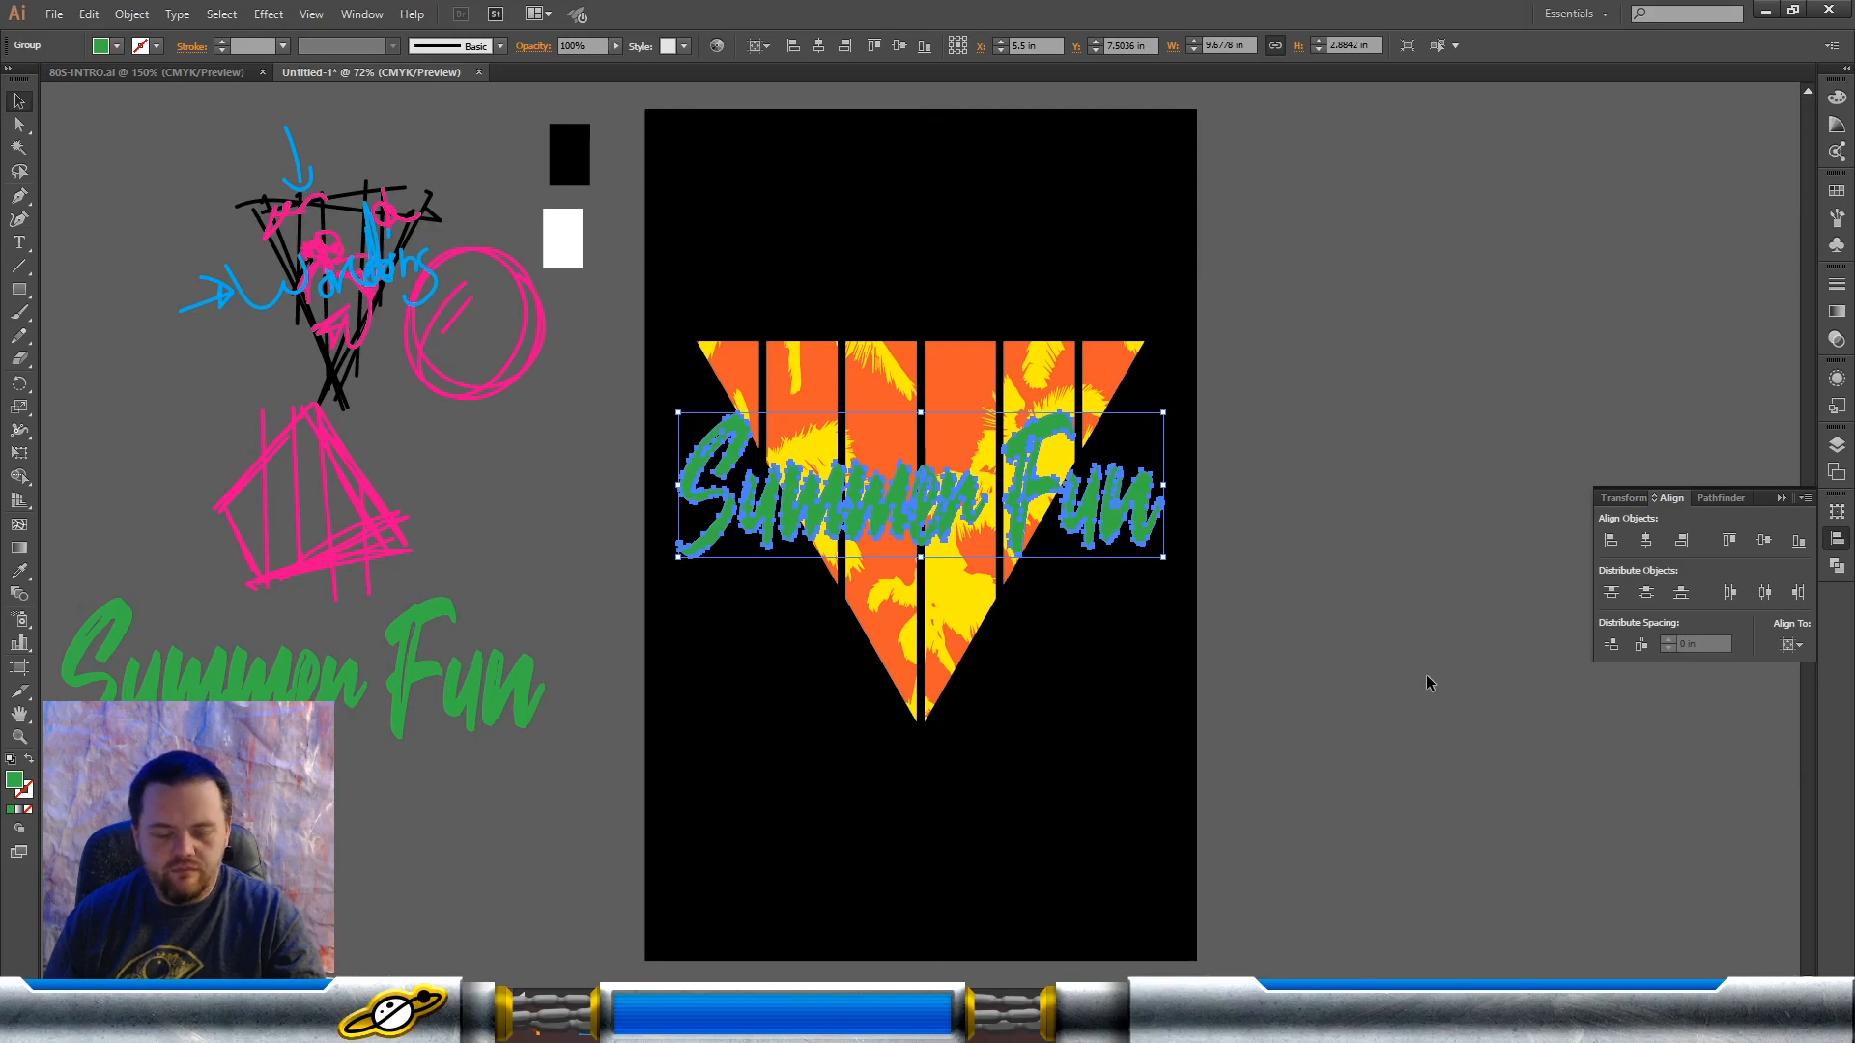
Step: Copy the expanded "Summer Fun" lettering and paste the copy exactly in place over the original
left_click(1373, 642)
left_click(1141, 498)
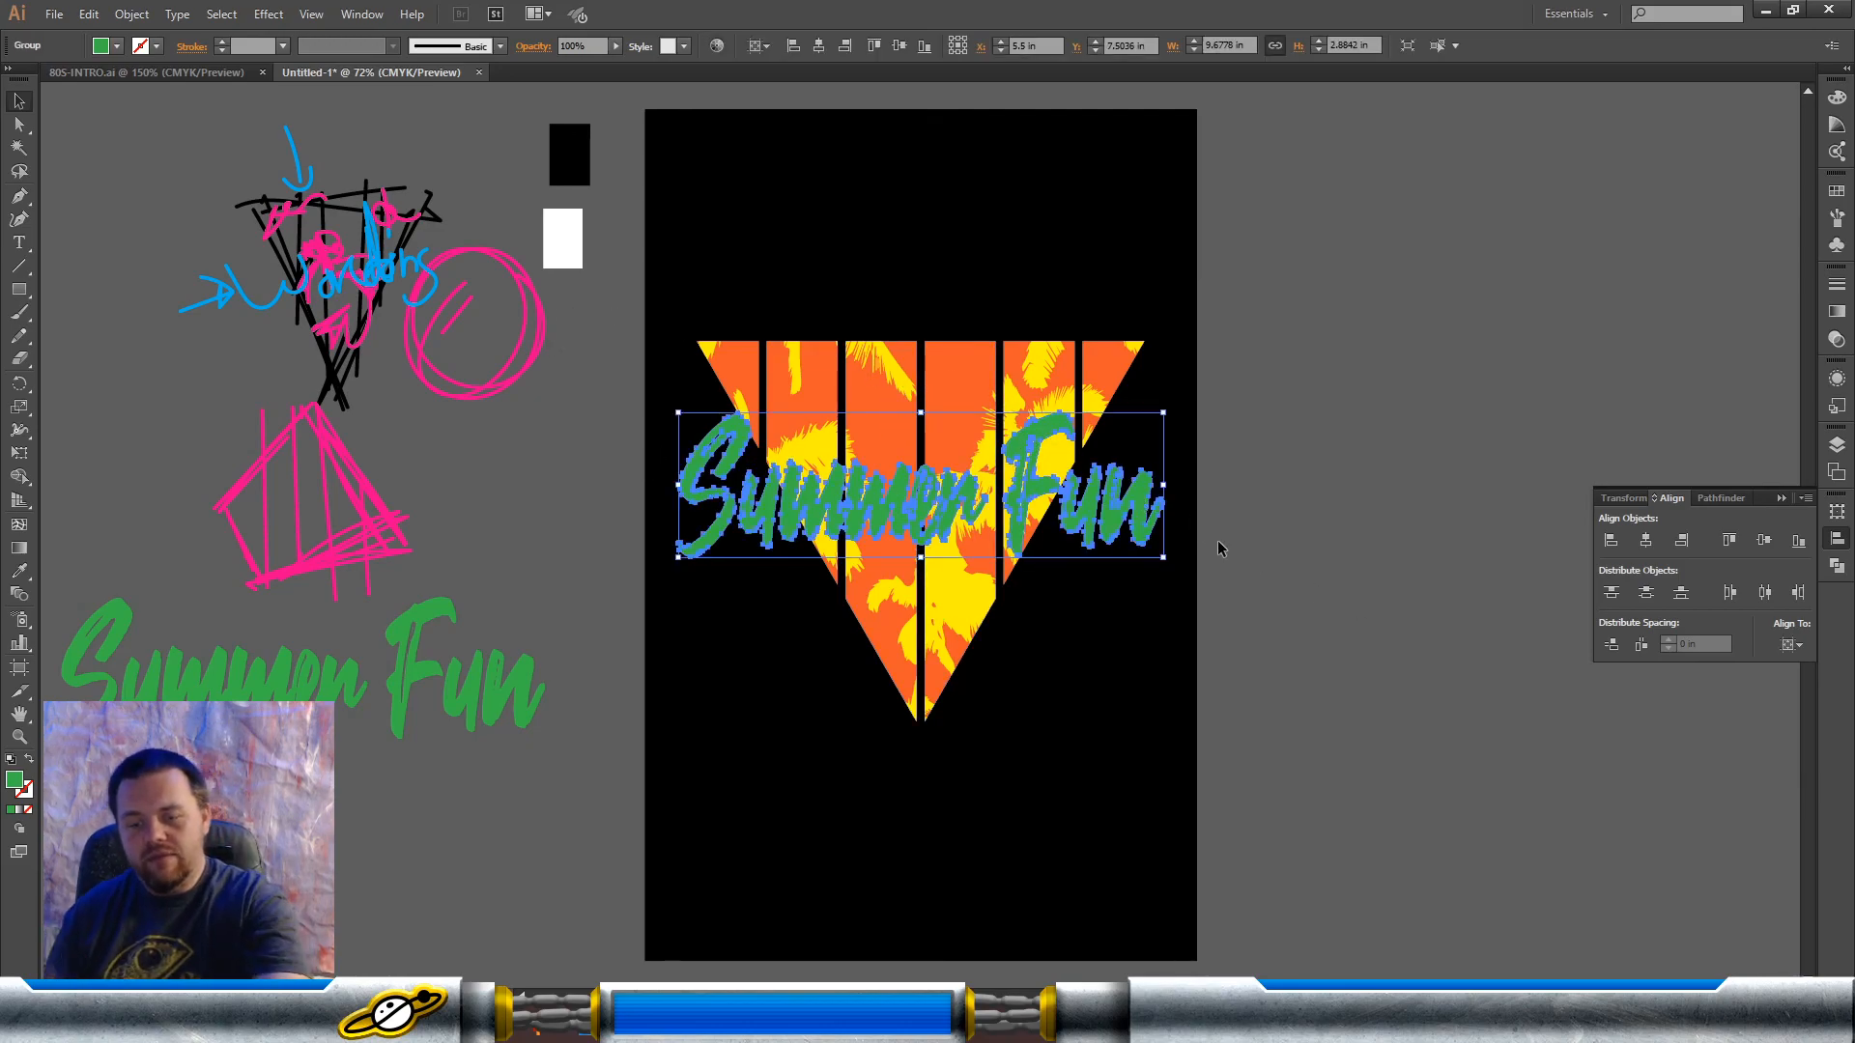
key("ctrl+shift+b")
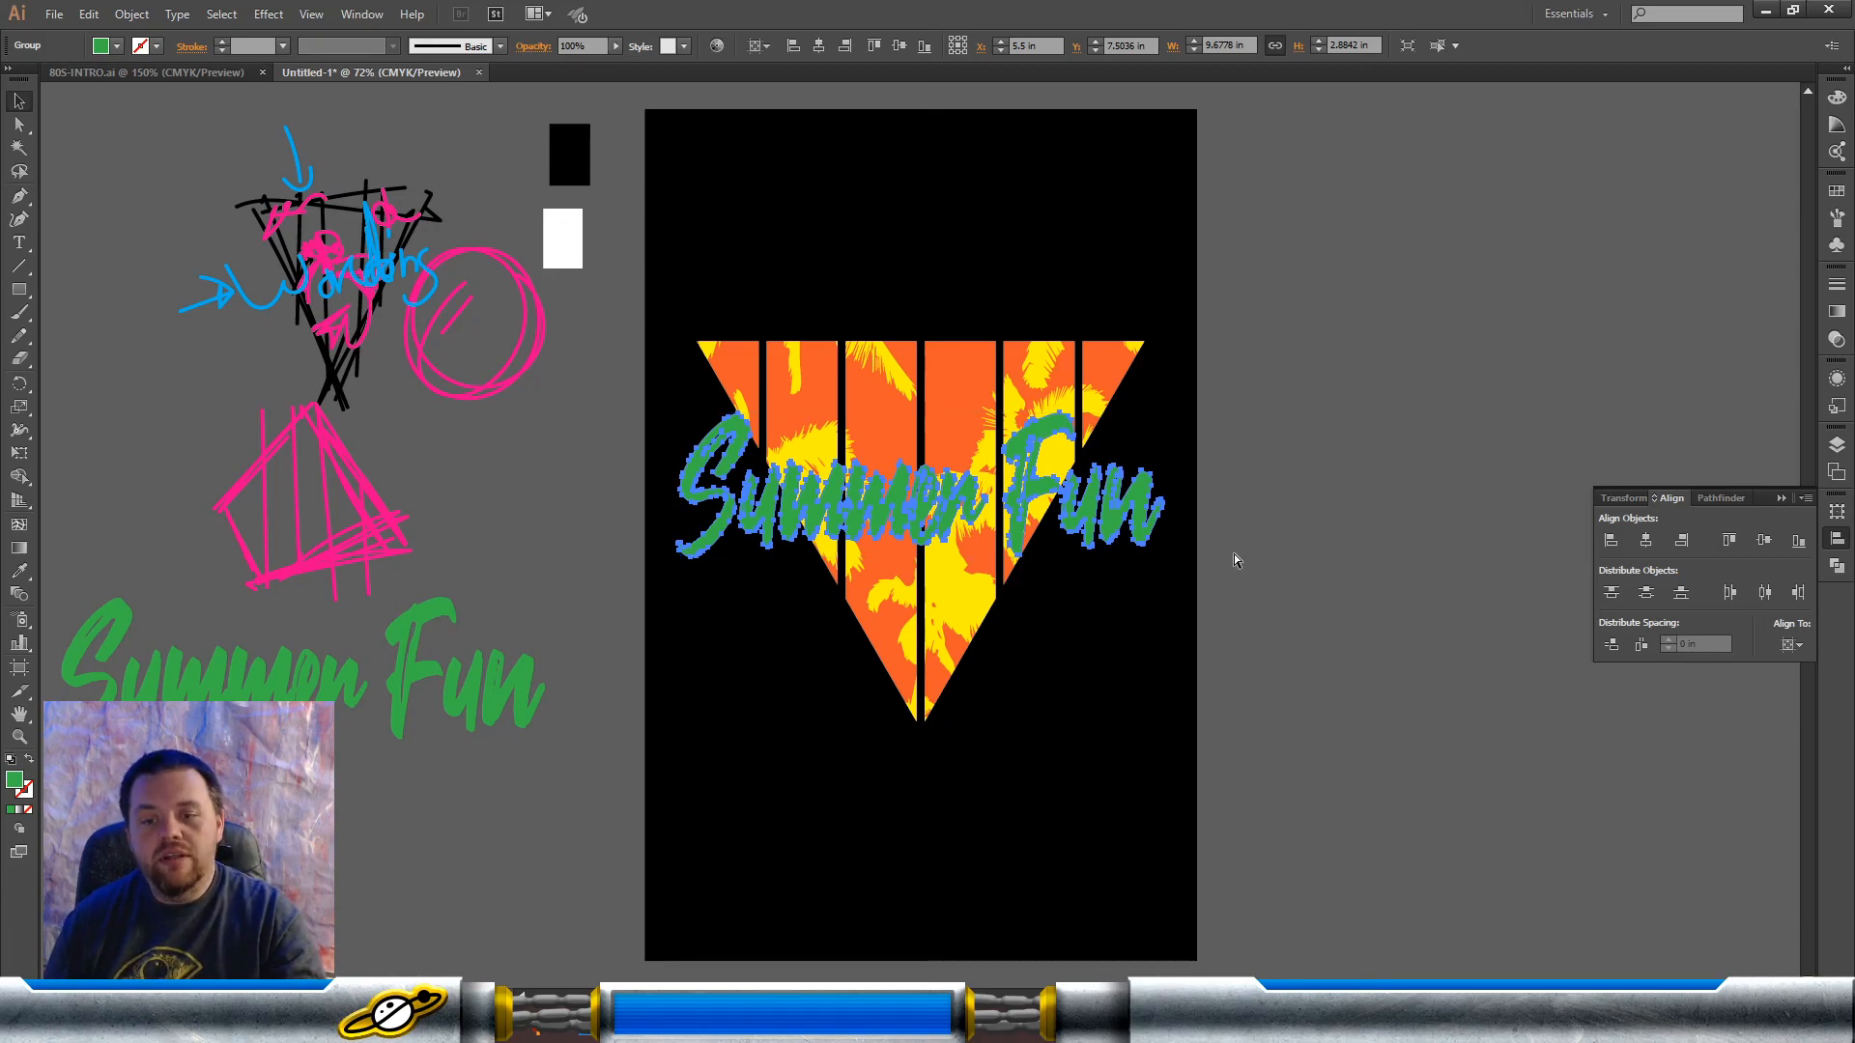
key("ctrl+shift+b")
left_click(1312, 545)
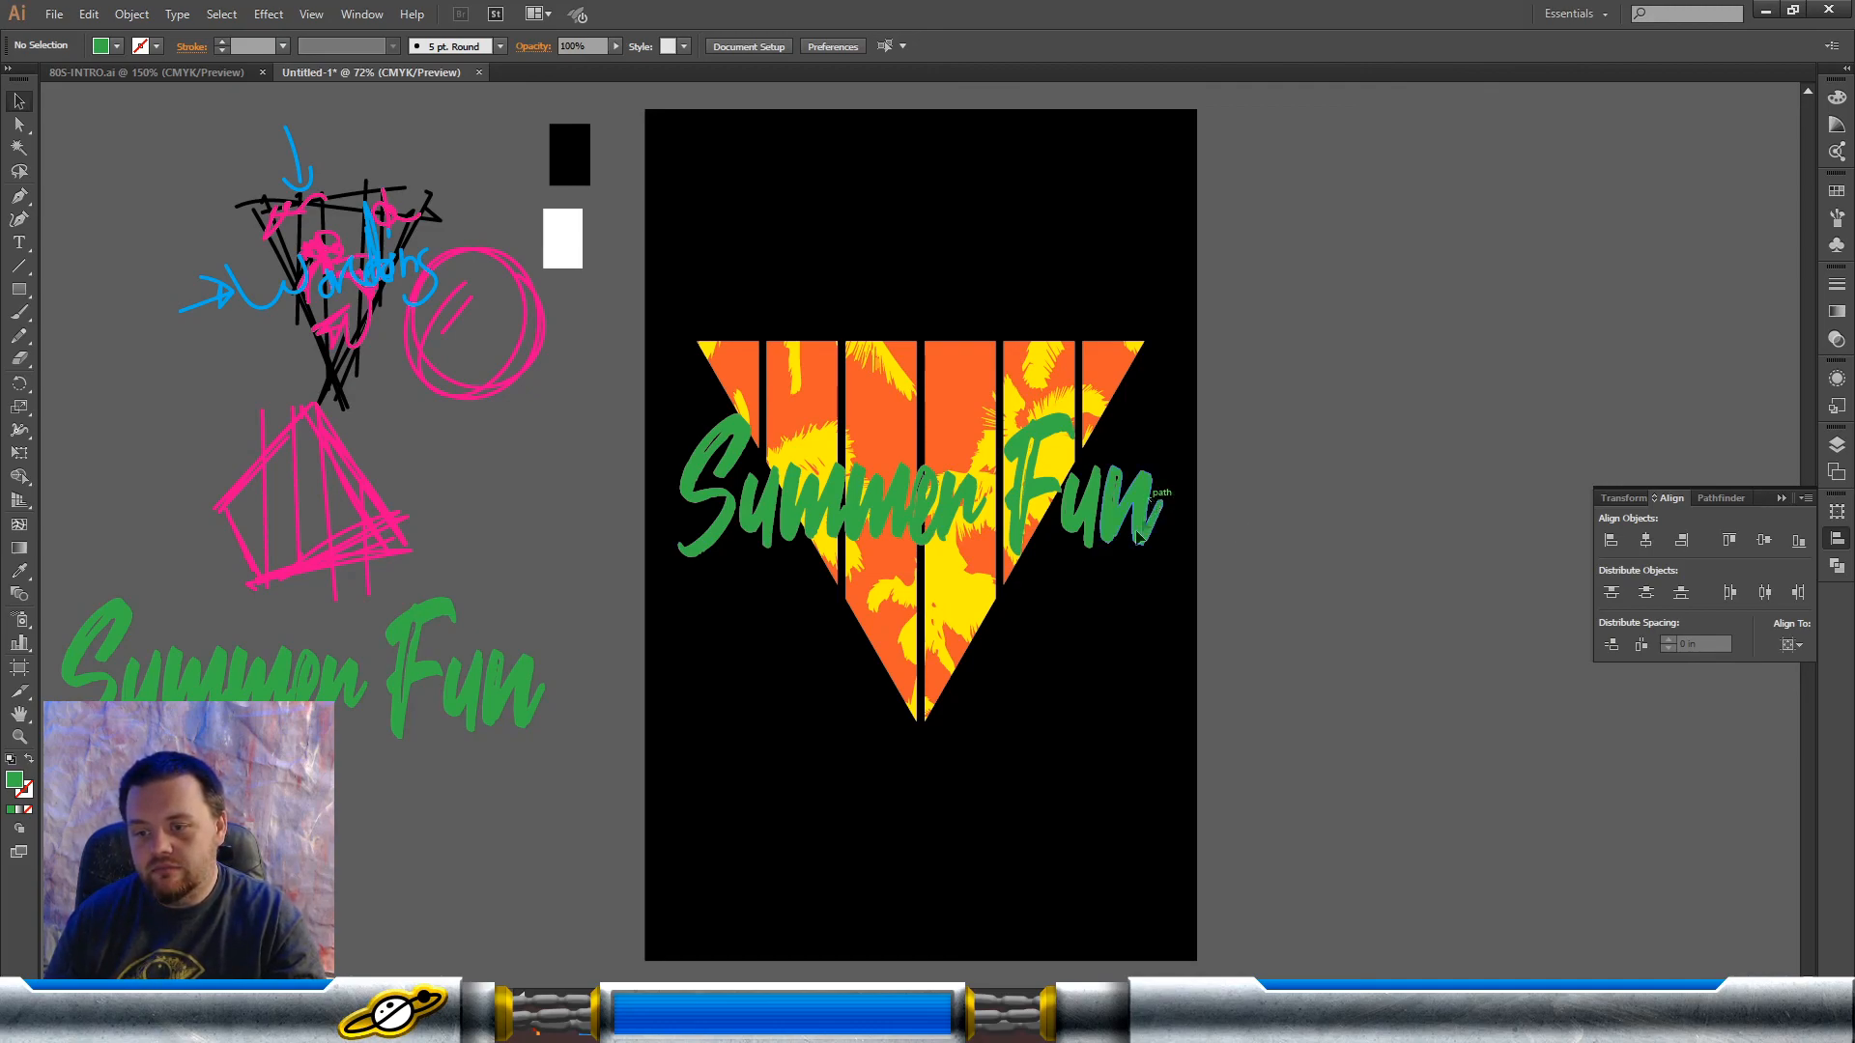
left_click_drag(1151, 500, 1094, 592)
key("ctrl+z")
left_click(1401, 488)
key("ctrl+z")
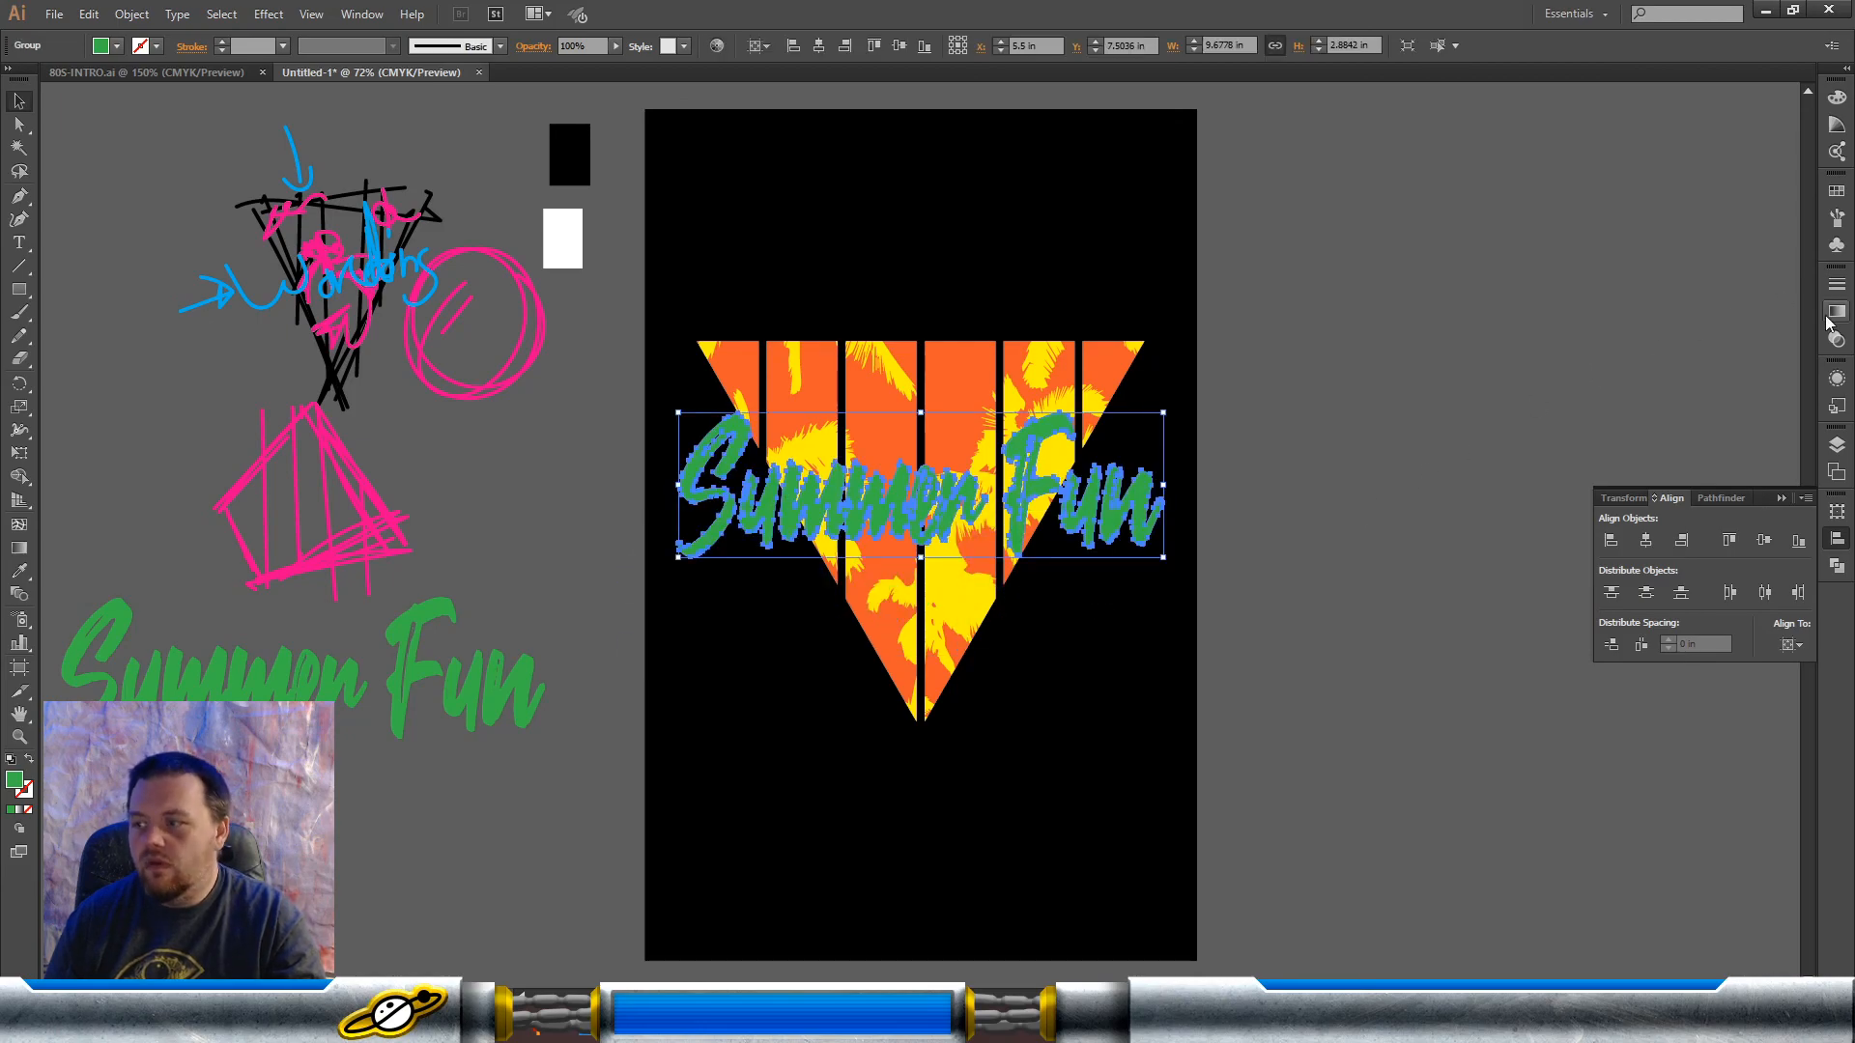
Step: Give the top copy of the lettering a 13 pt blue stroke with round corners and caps
left_click(1835, 289)
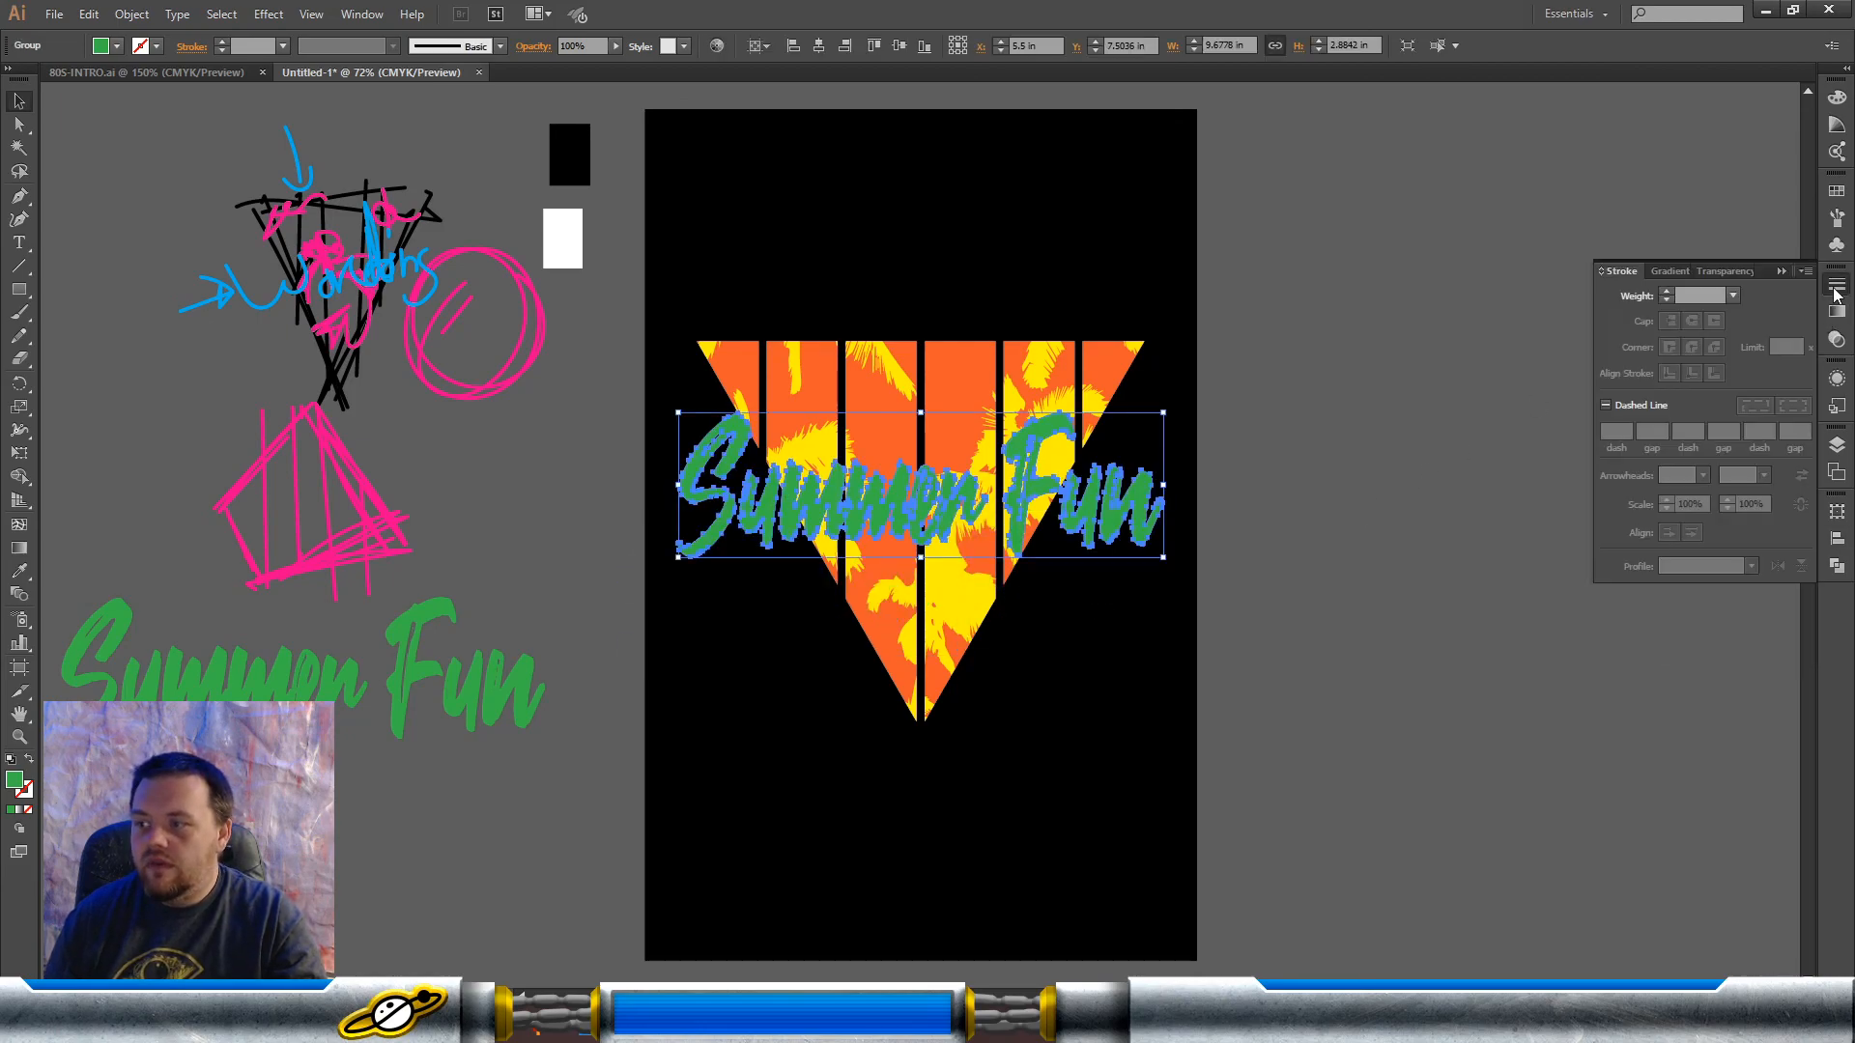
left_click(1667, 289)
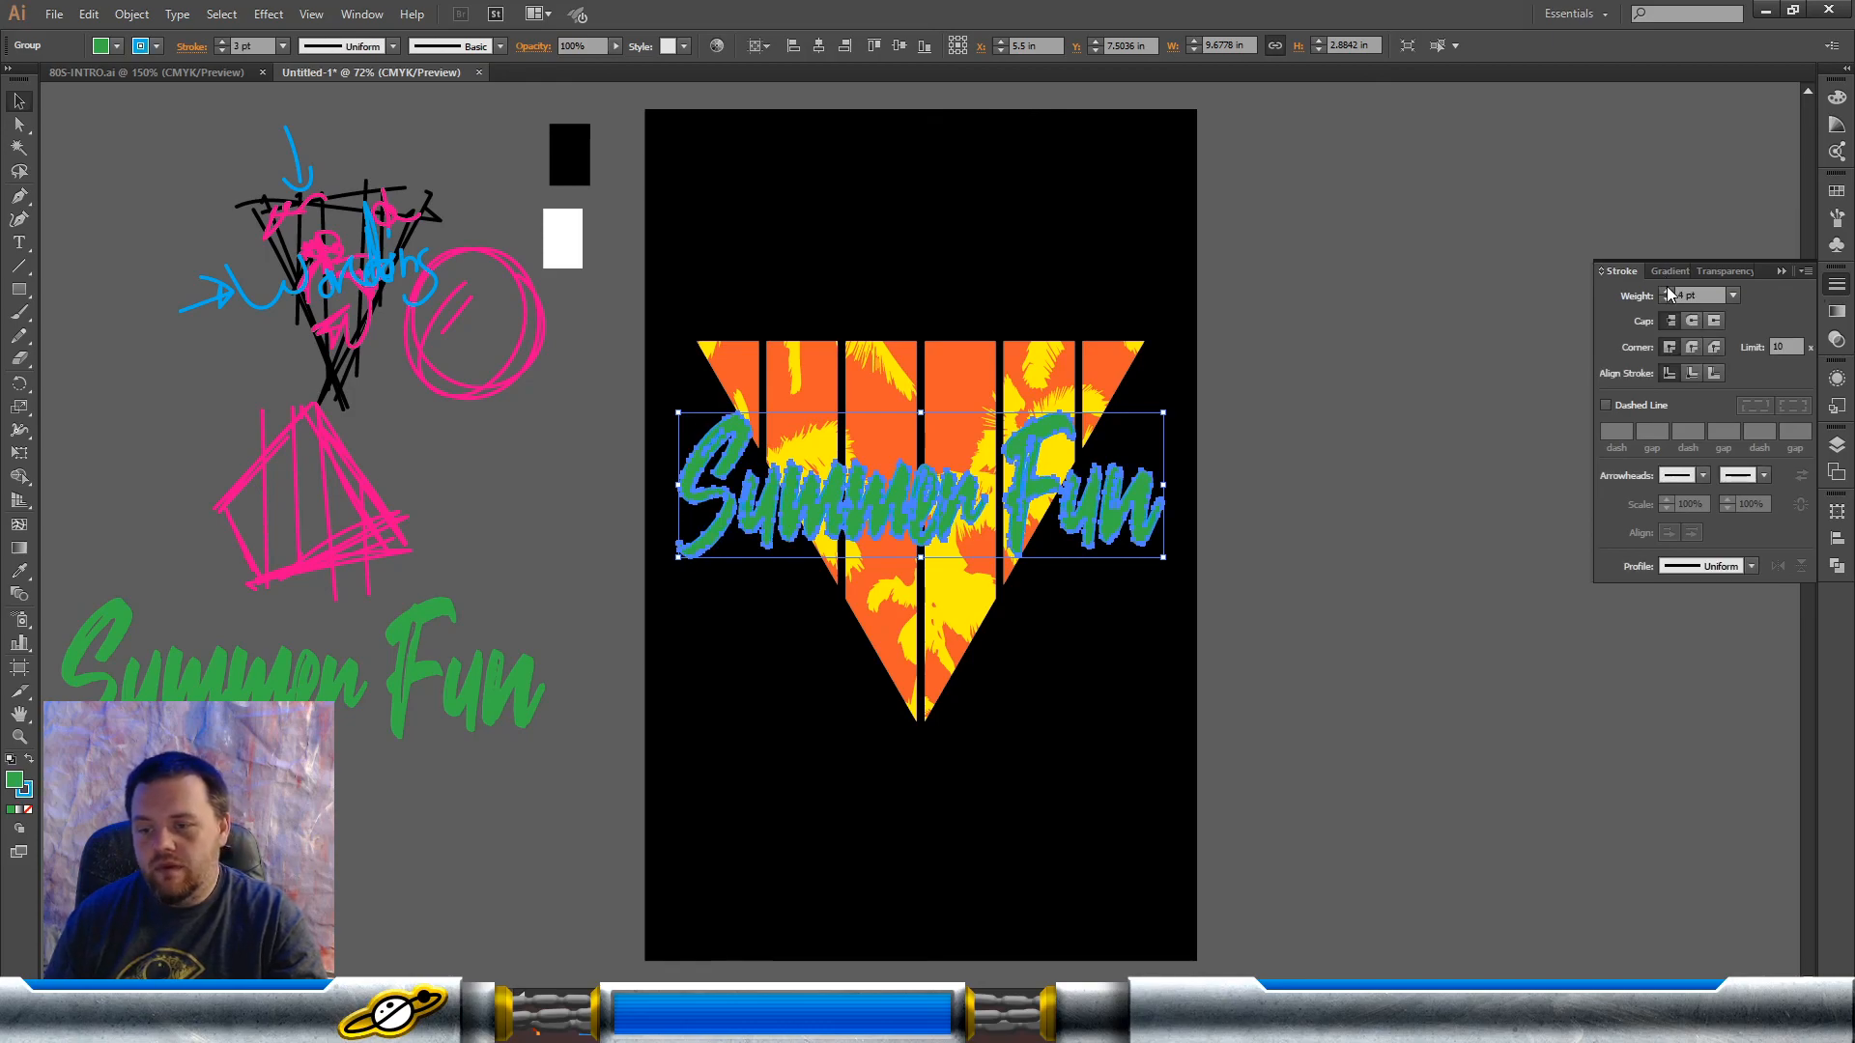
left_click(1667, 289)
left_click(1666, 289)
left_click(1667, 289)
left_click(1667, 289)
left_click(1667, 289)
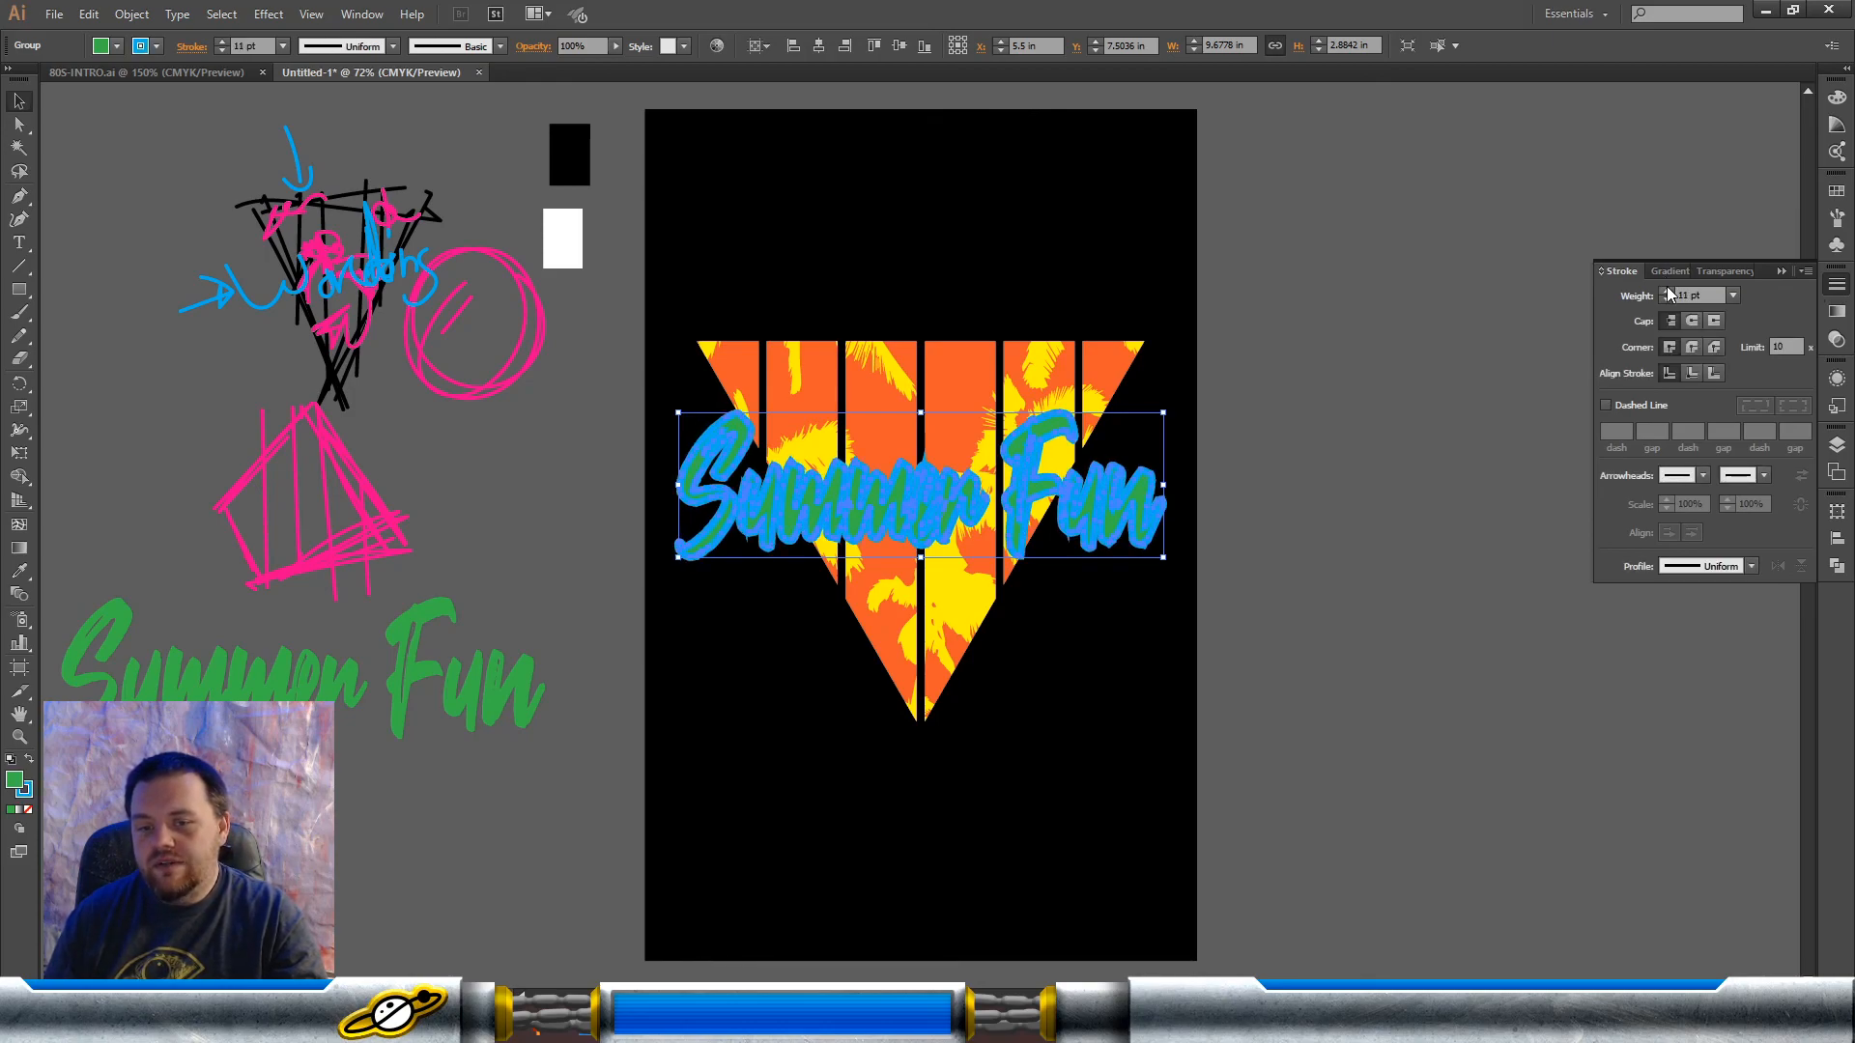
left_click(1667, 289)
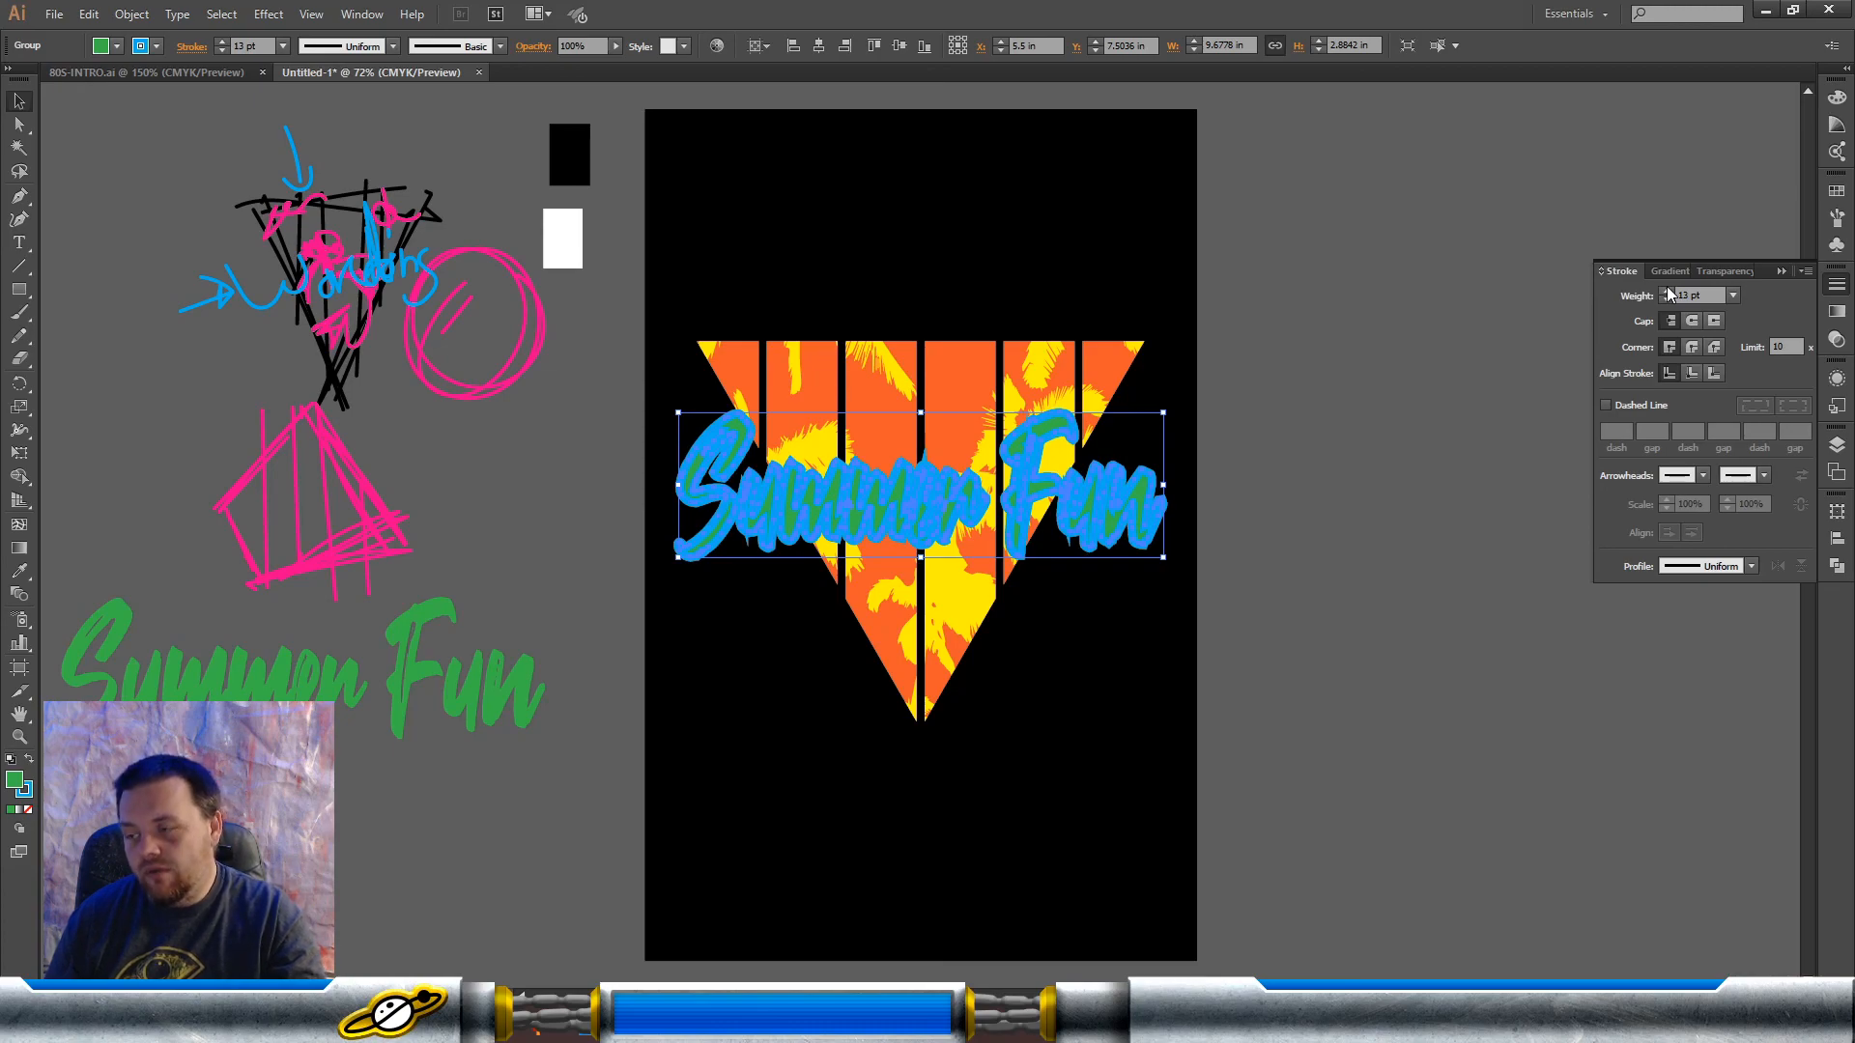
left_click(1701, 346)
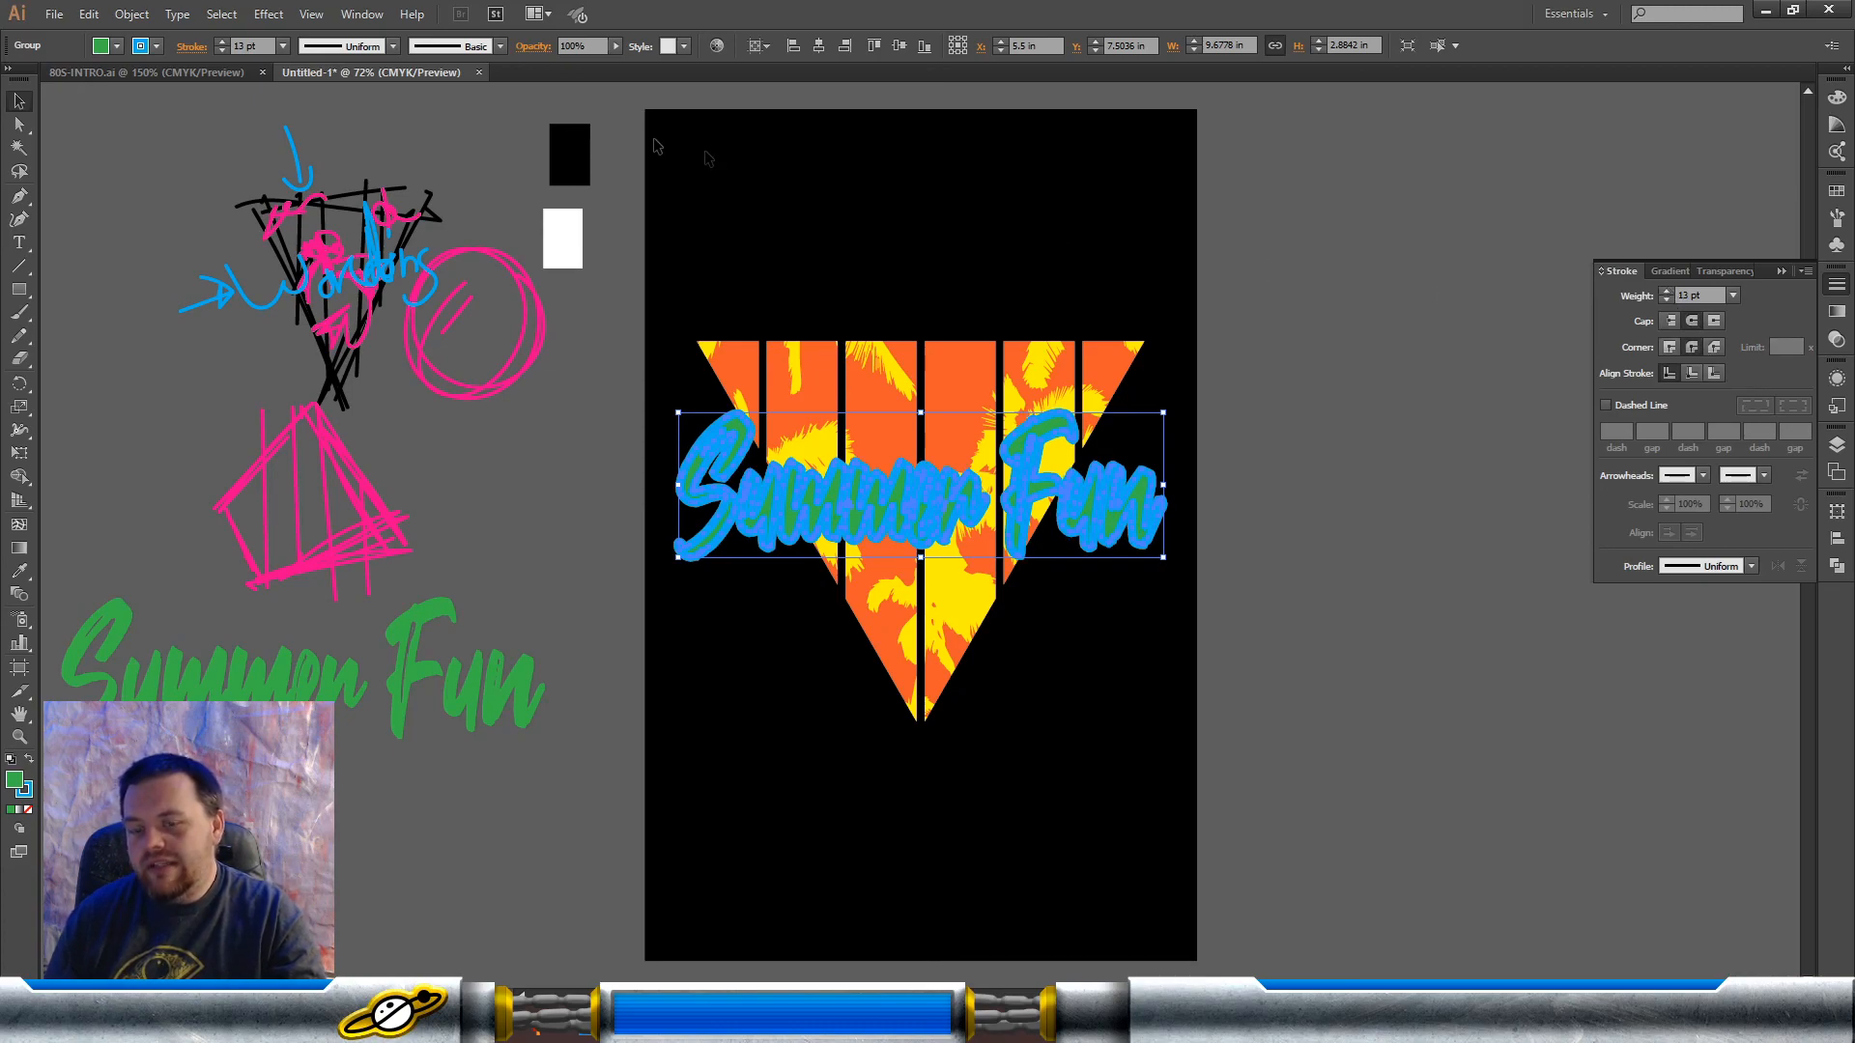
Step: Expand the stroked lettering and unite its parts into one solid shape
left_click(133, 13)
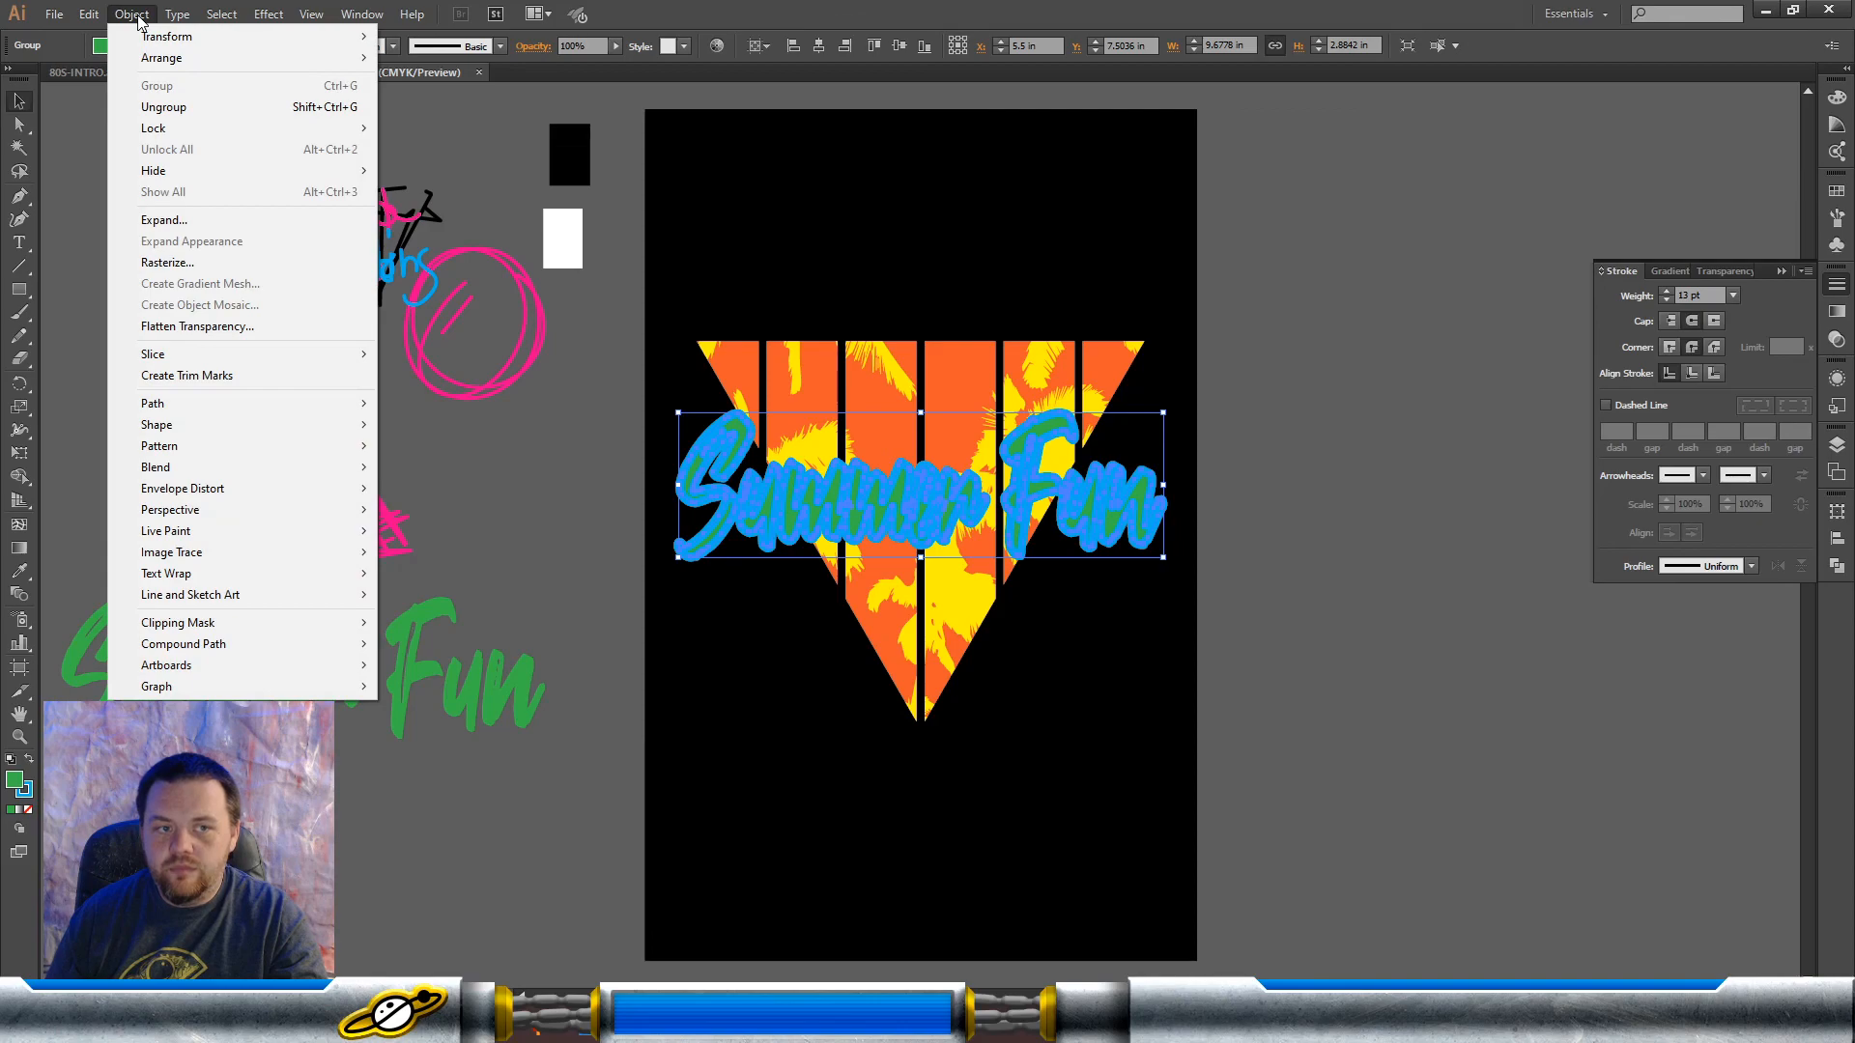
left_click(138, 19)
left_click(116, 12)
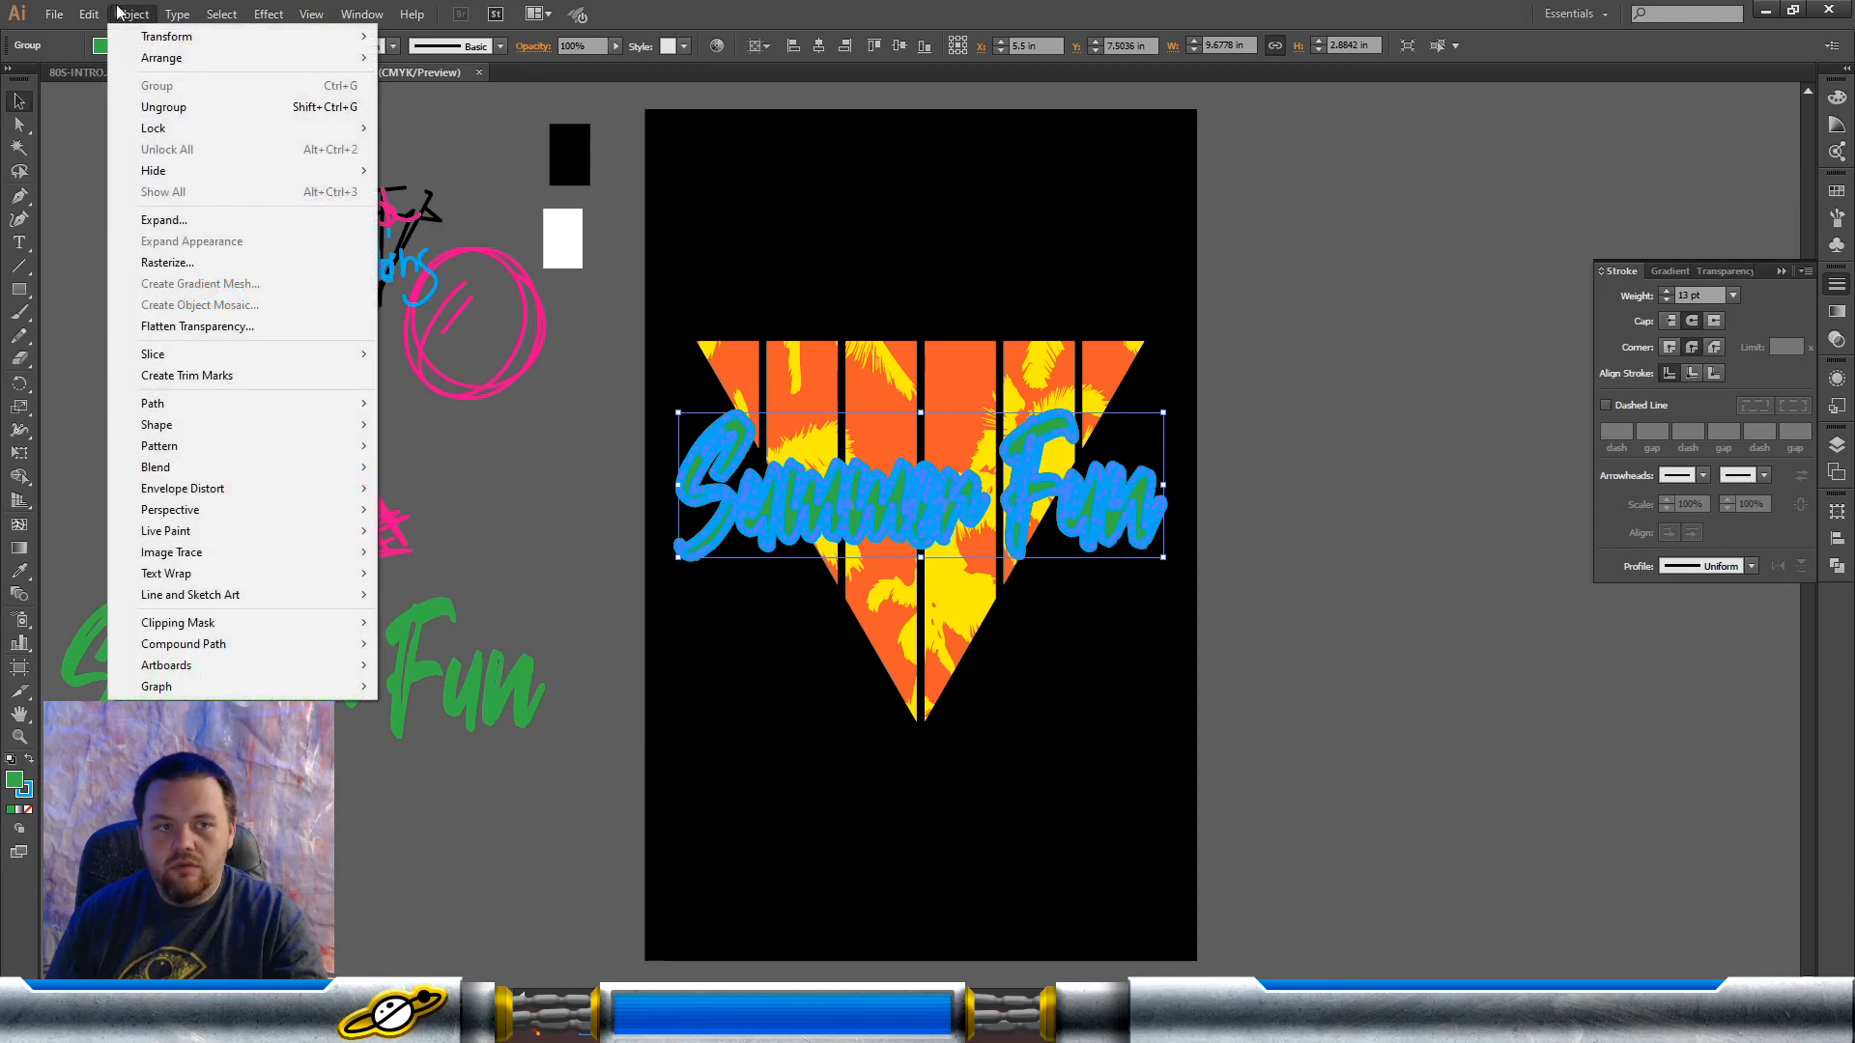
left_click(165, 220)
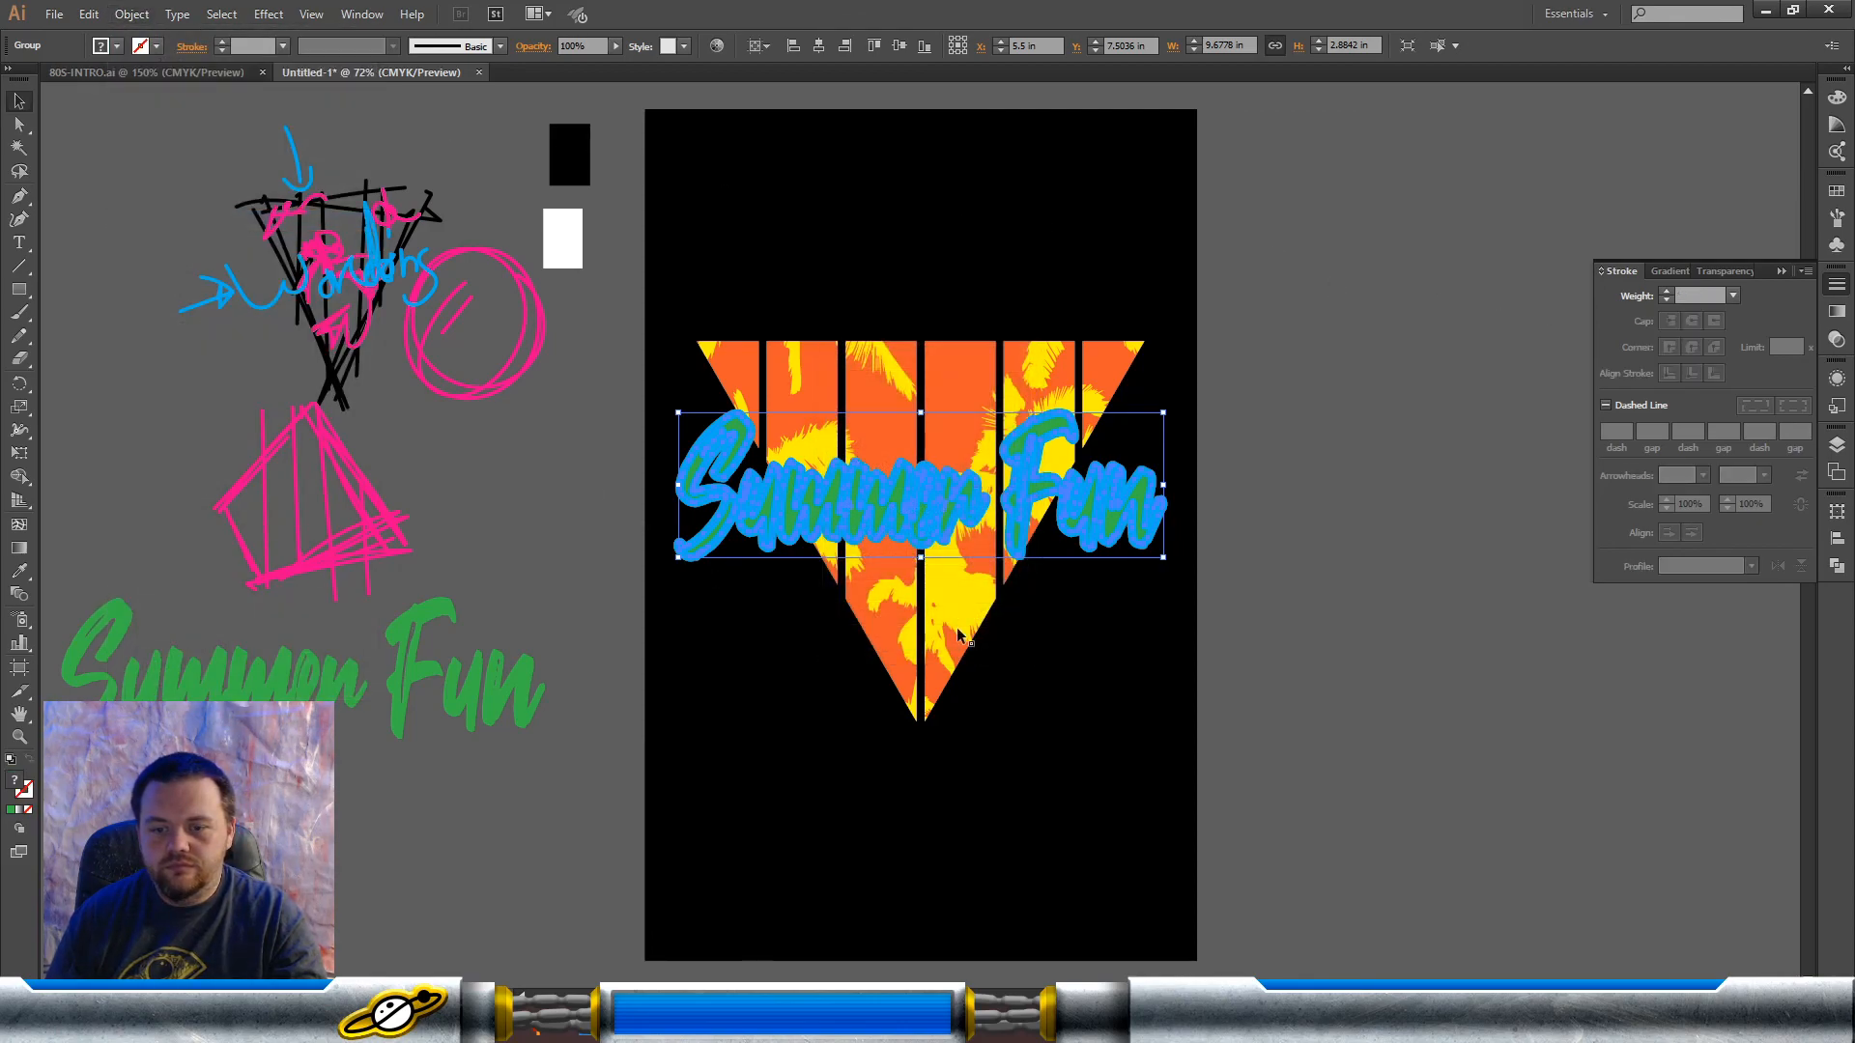
left_click(877, 623)
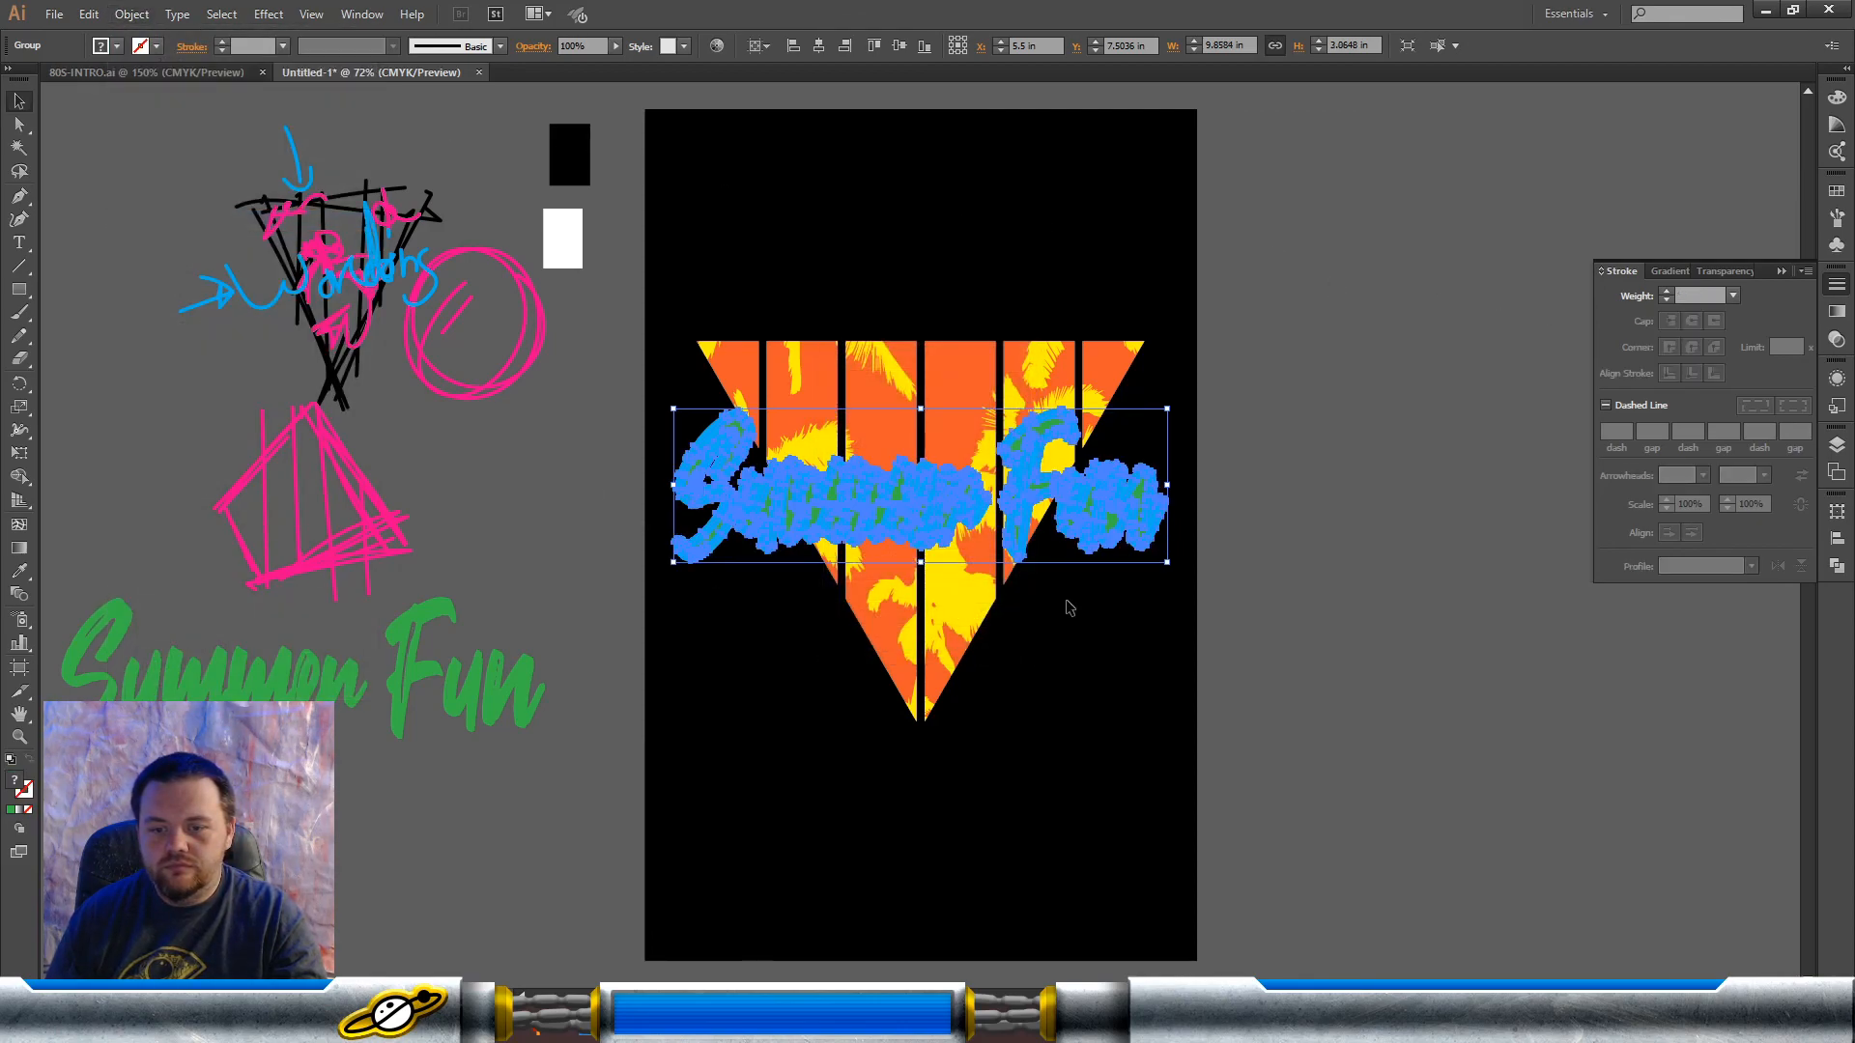
left_click(1836, 565)
left_click(1609, 542)
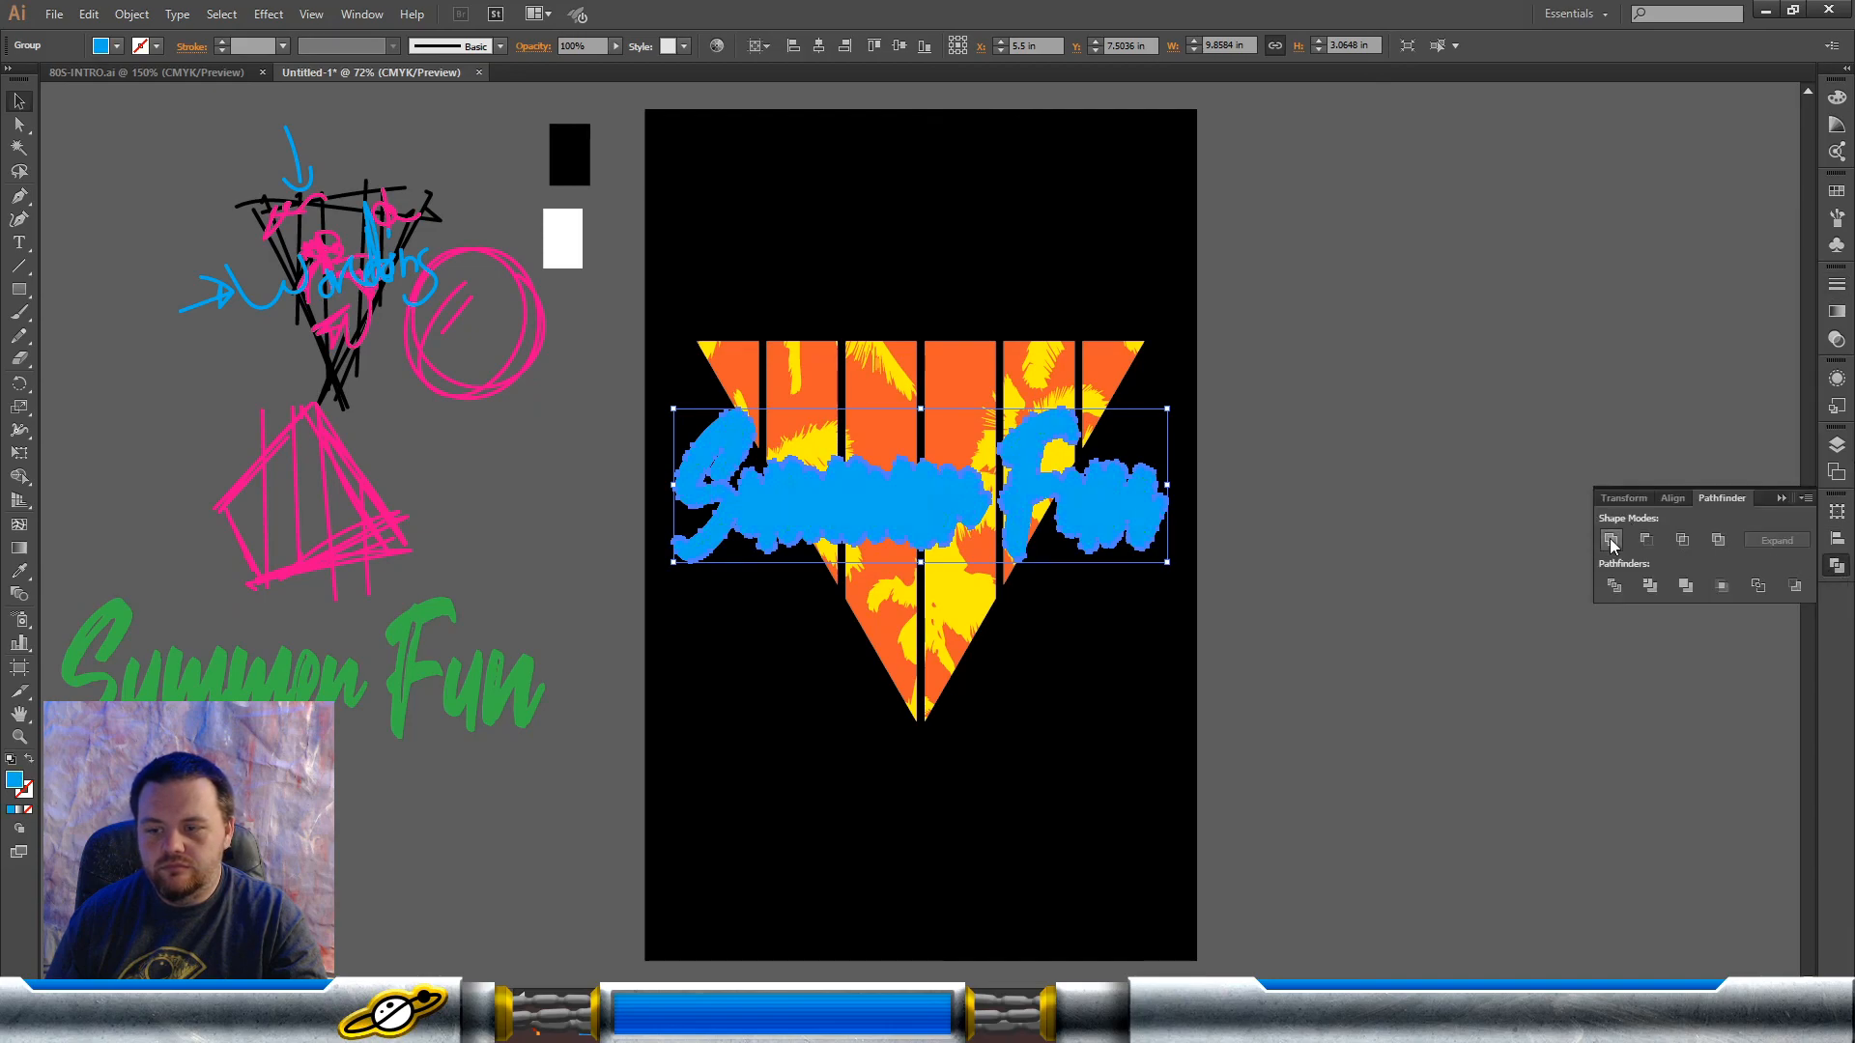
Step: Fill the united lettering shape with black and send it behind the green "Summer Fun" lettering
left_click(1837, 192)
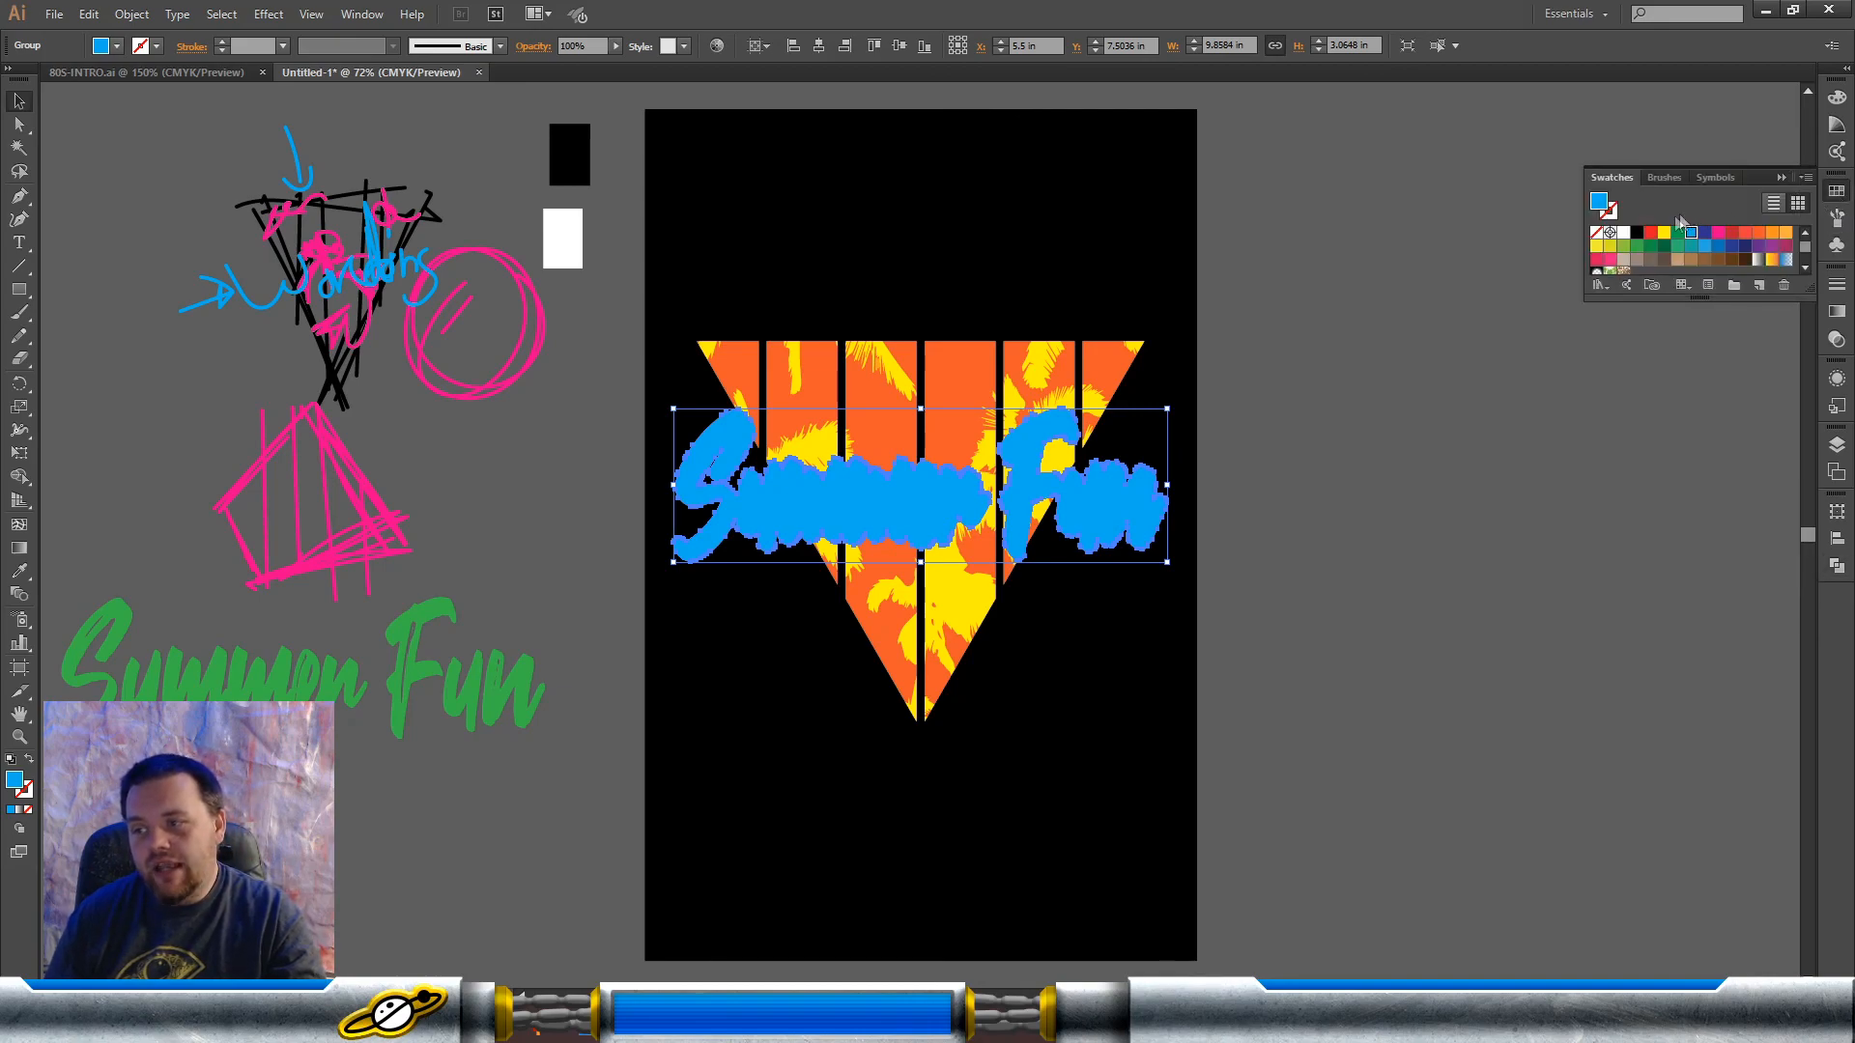
left_click(1637, 234)
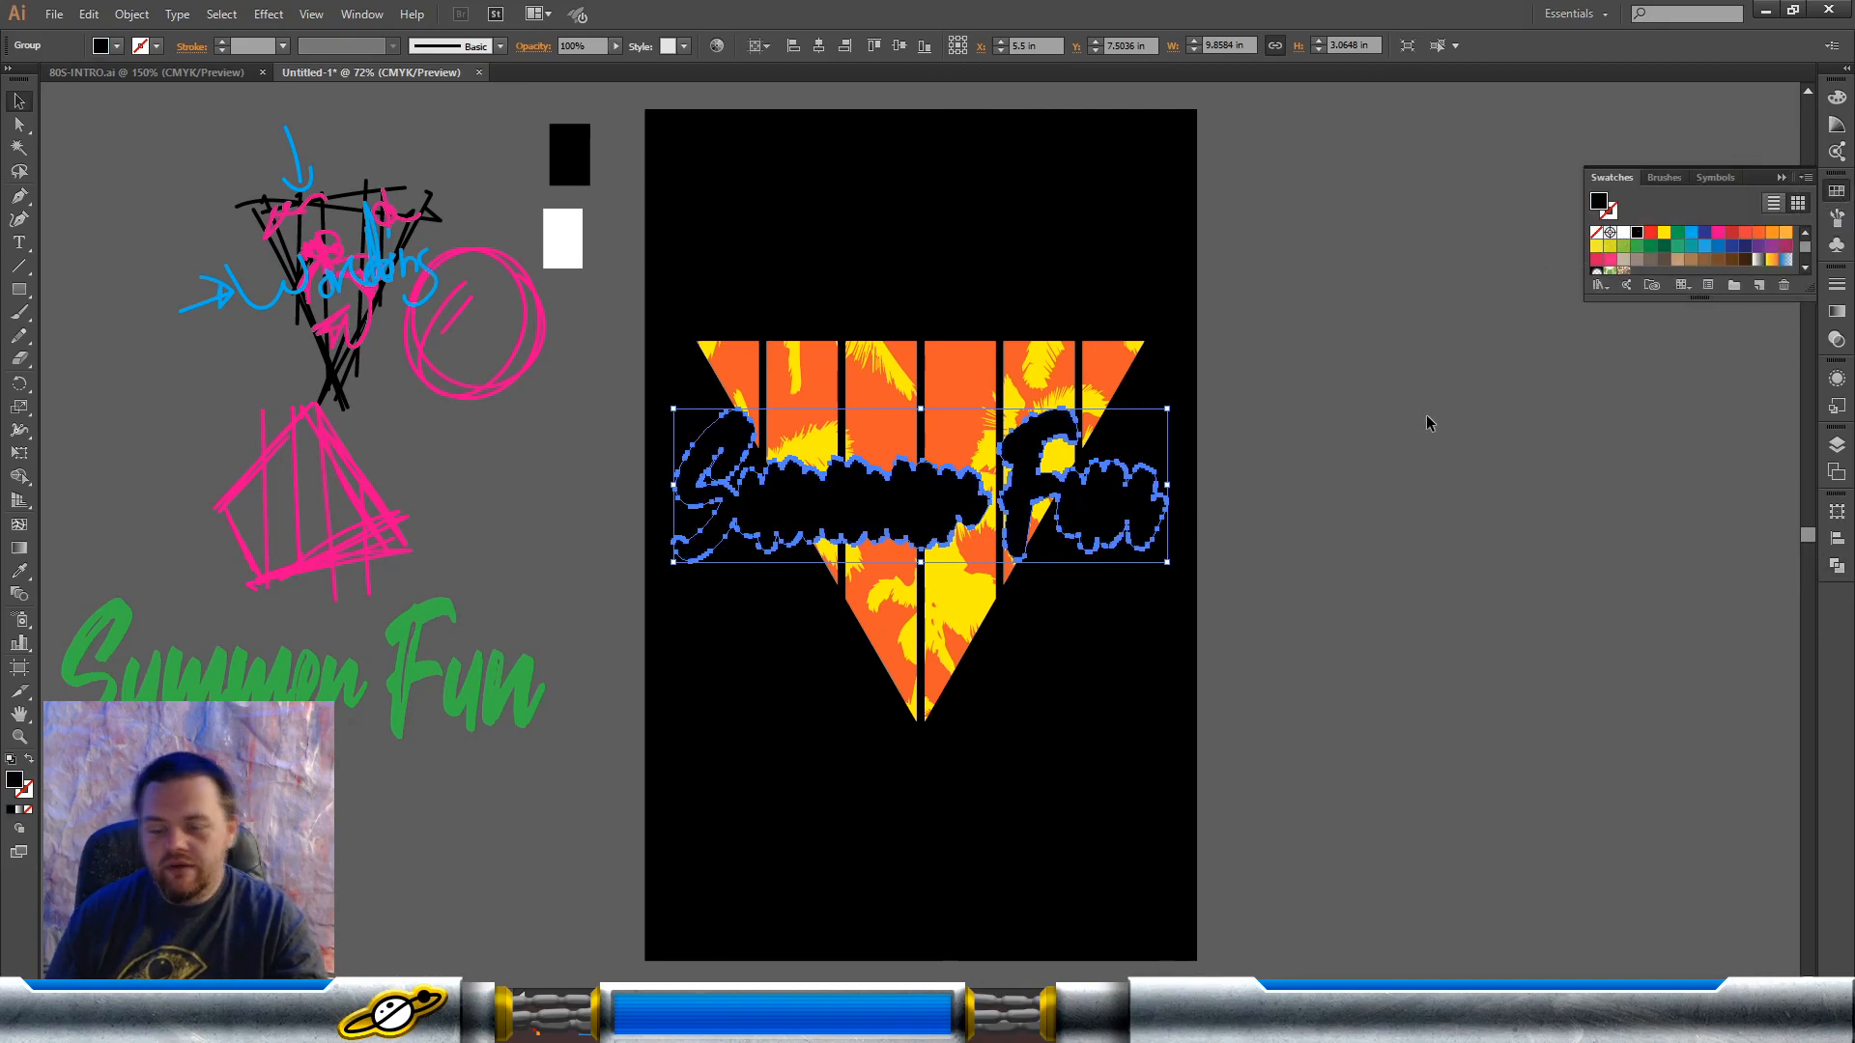
key("ctrl+[")
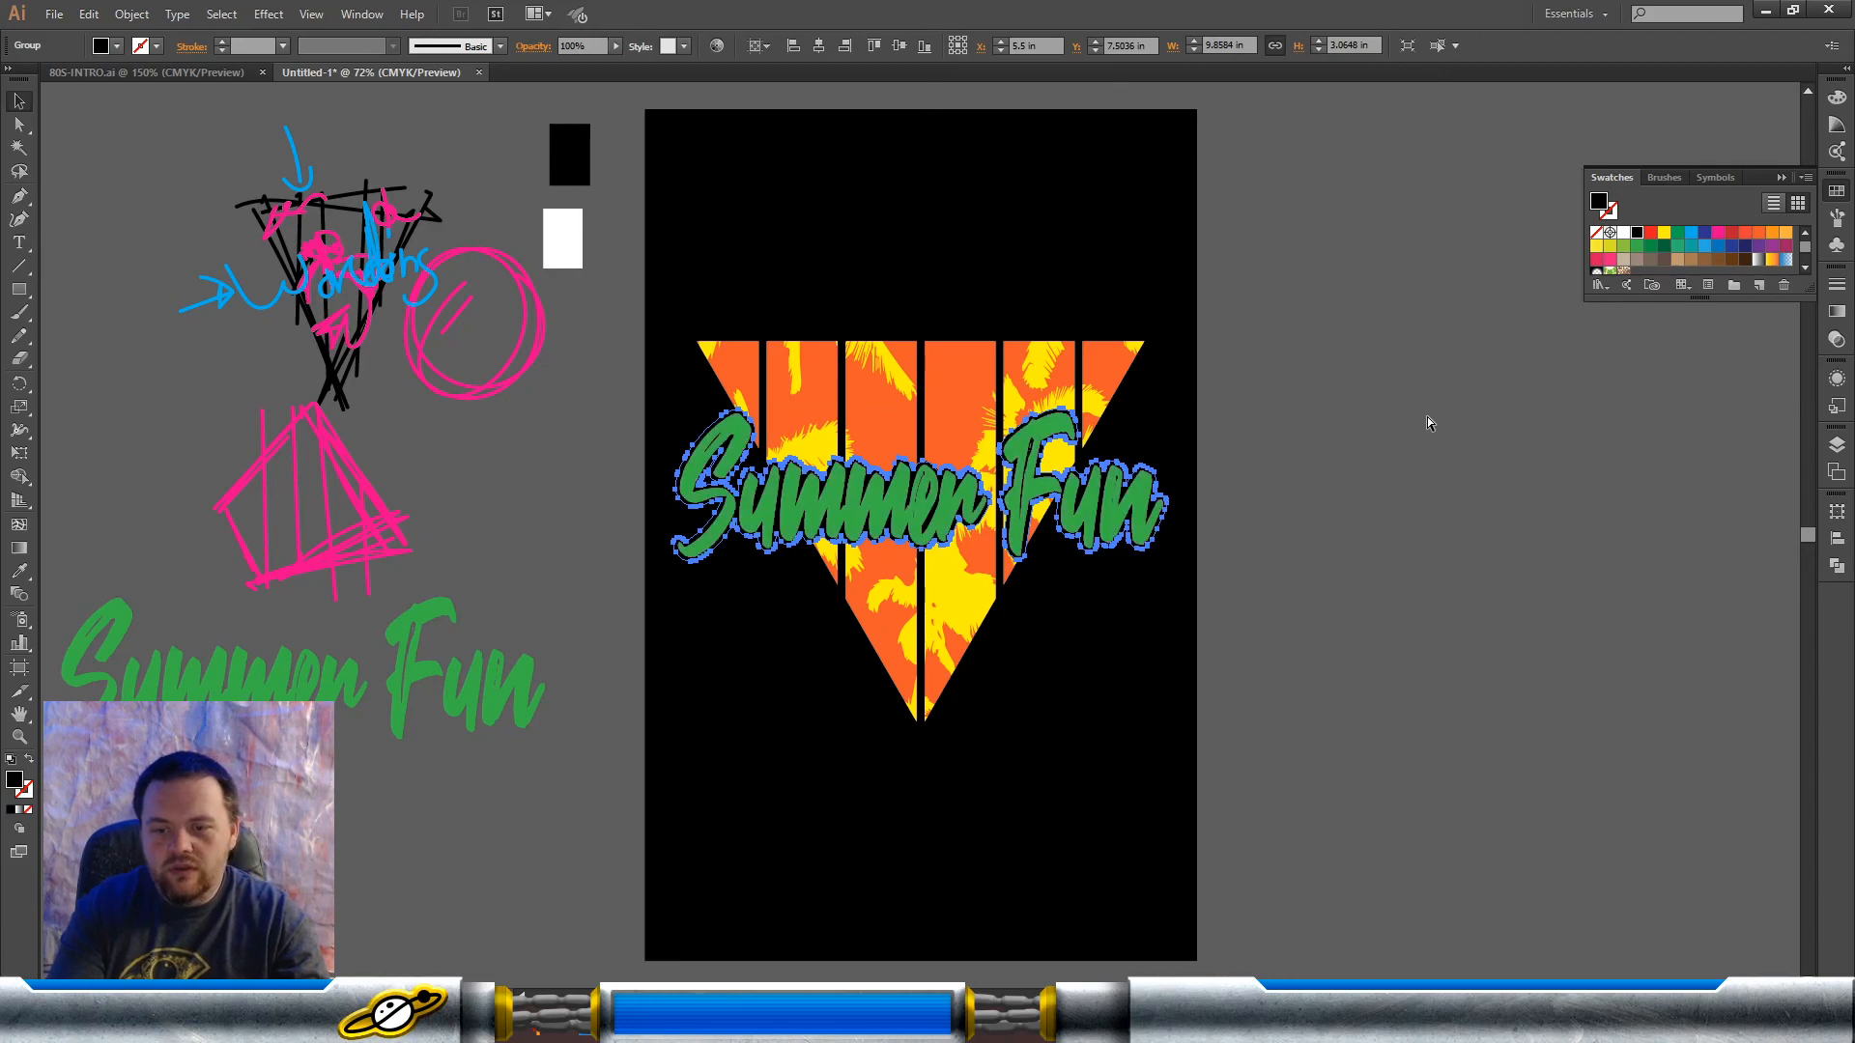
left_click(1424, 434)
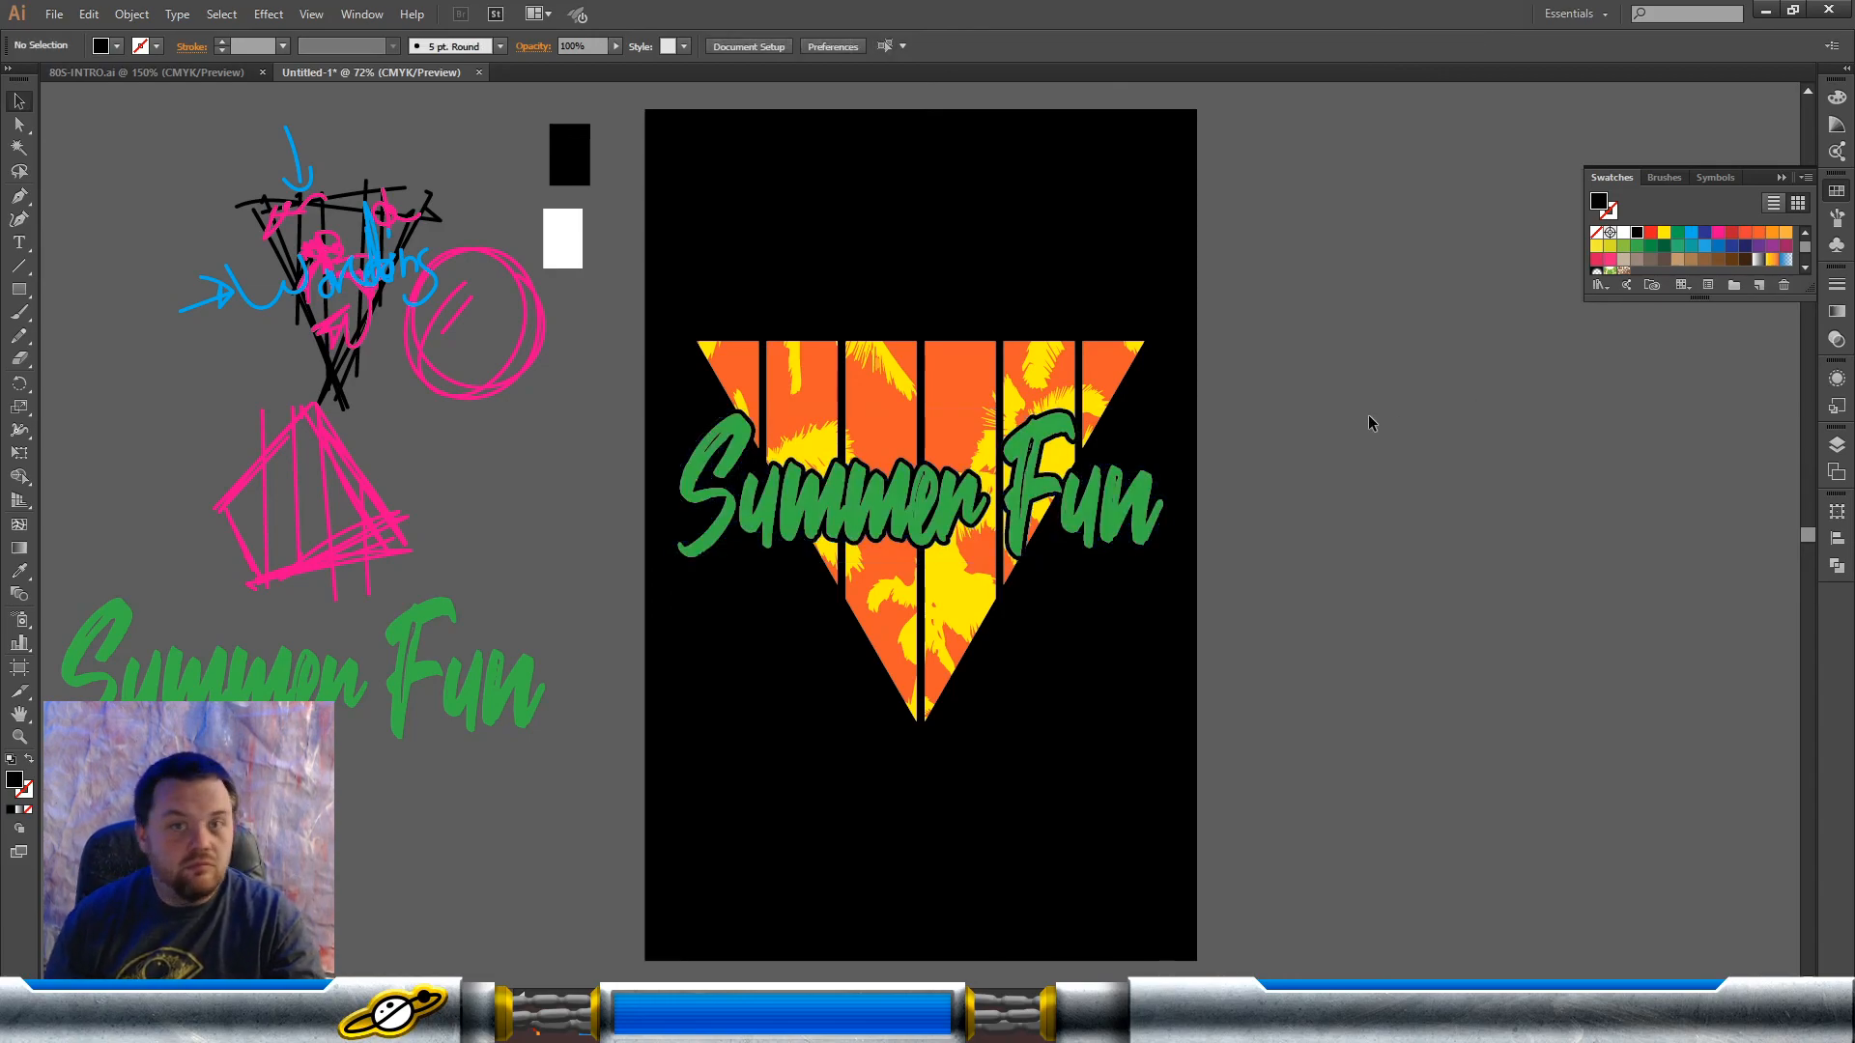
Step: Offset the black shape slightly down and to the right as a drop shadow behind the green lettering, at about X 5.65, Y 7.66 in
left_click(1134, 476)
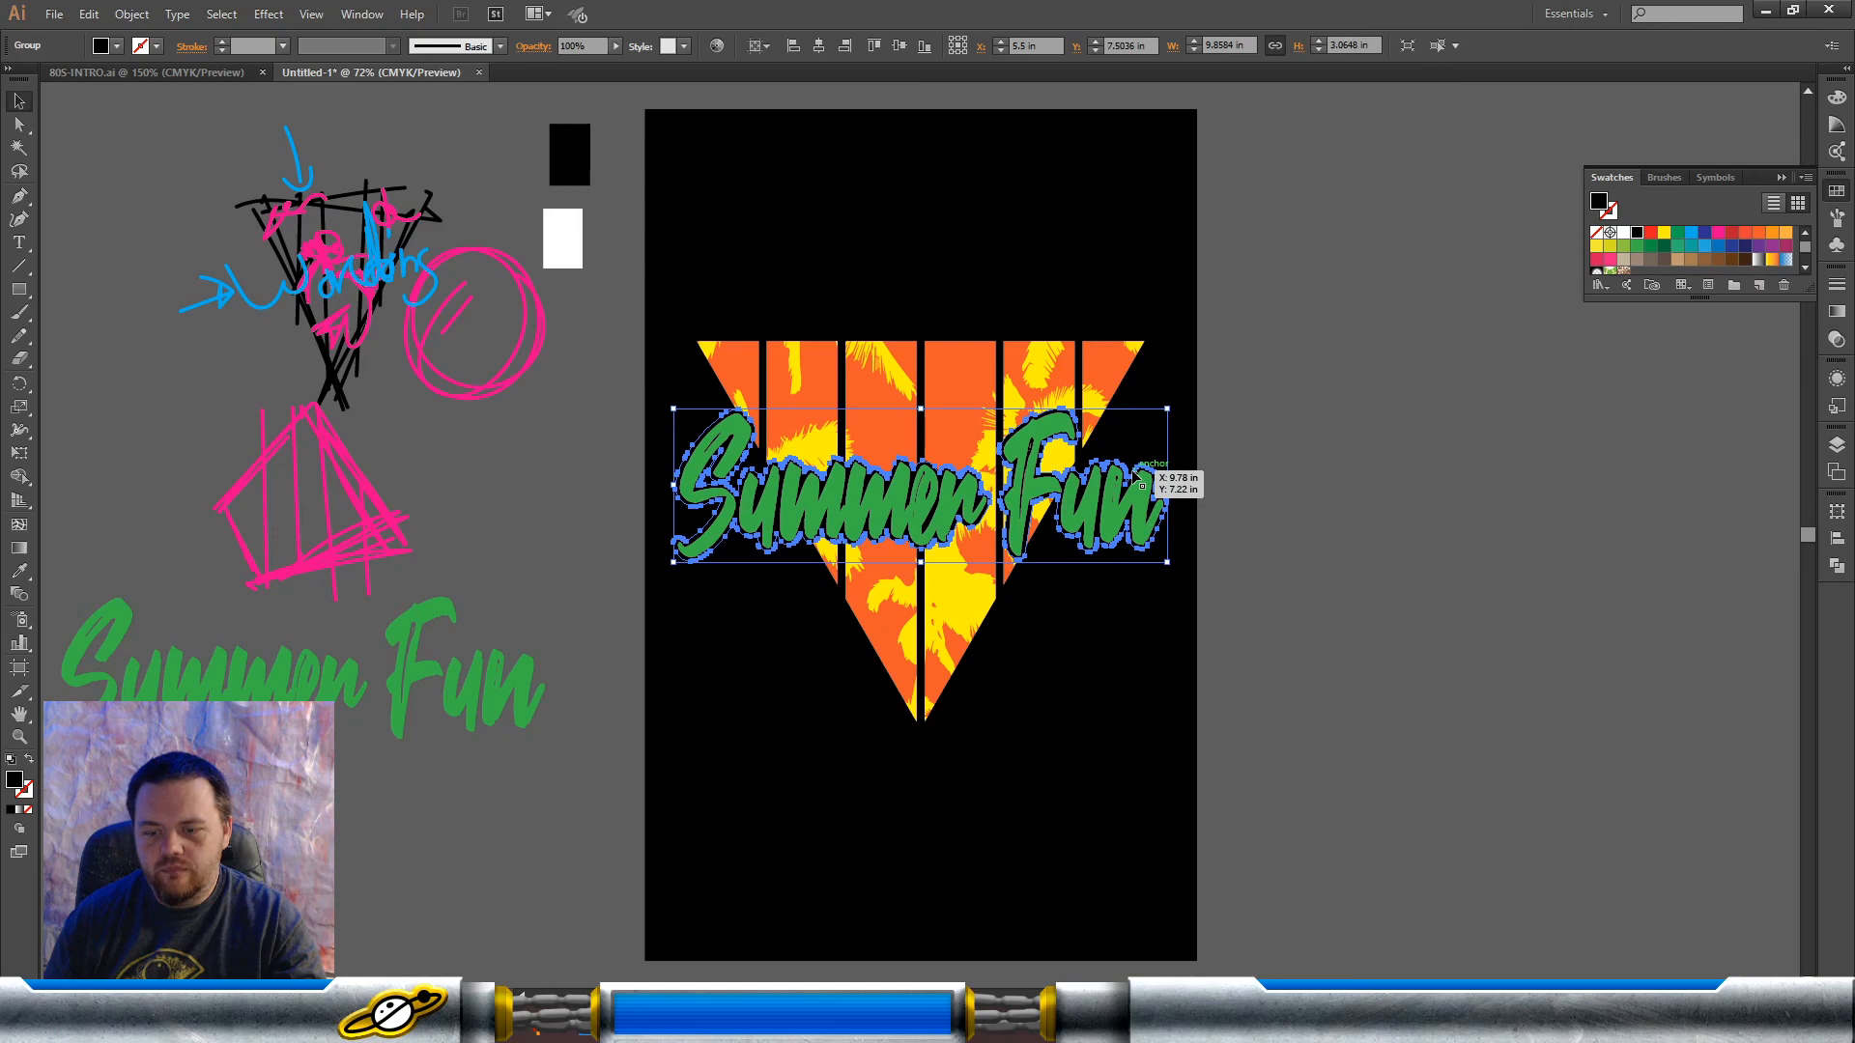
key("ctrl+[")
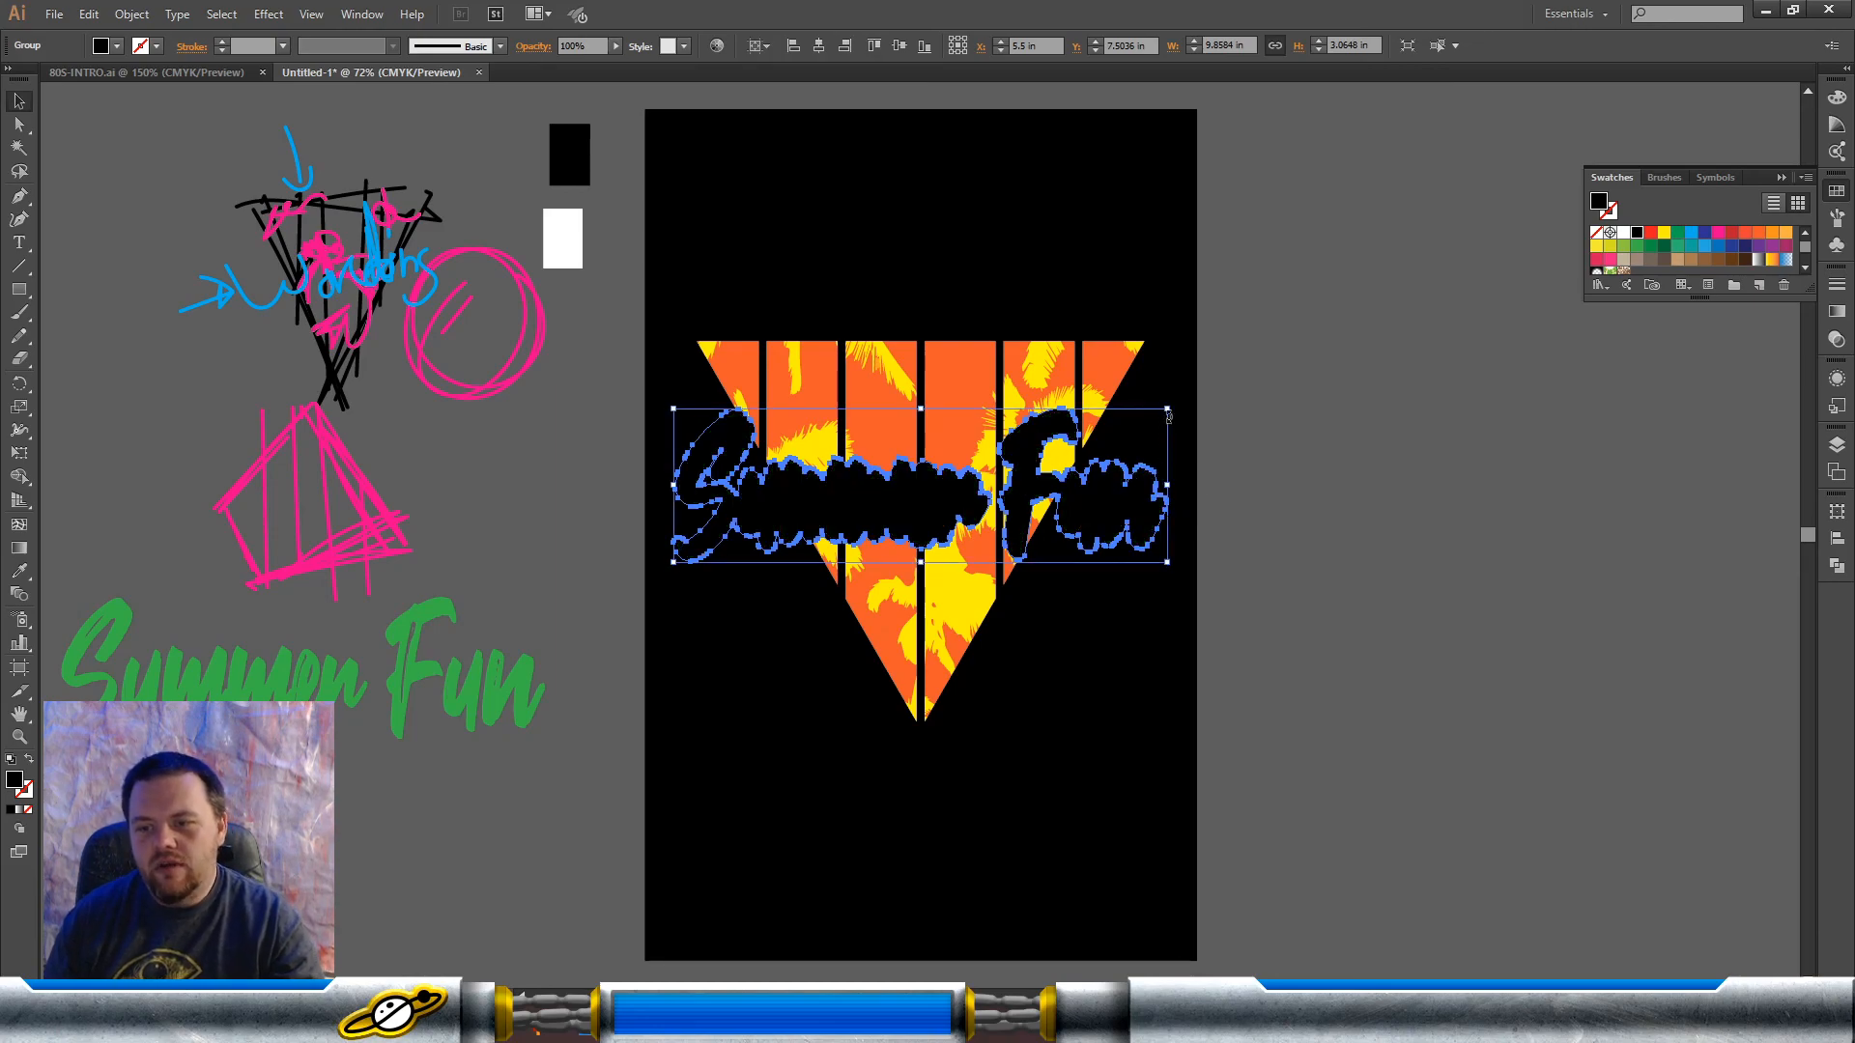
left_click_drag(1111, 478, 1113, 481)
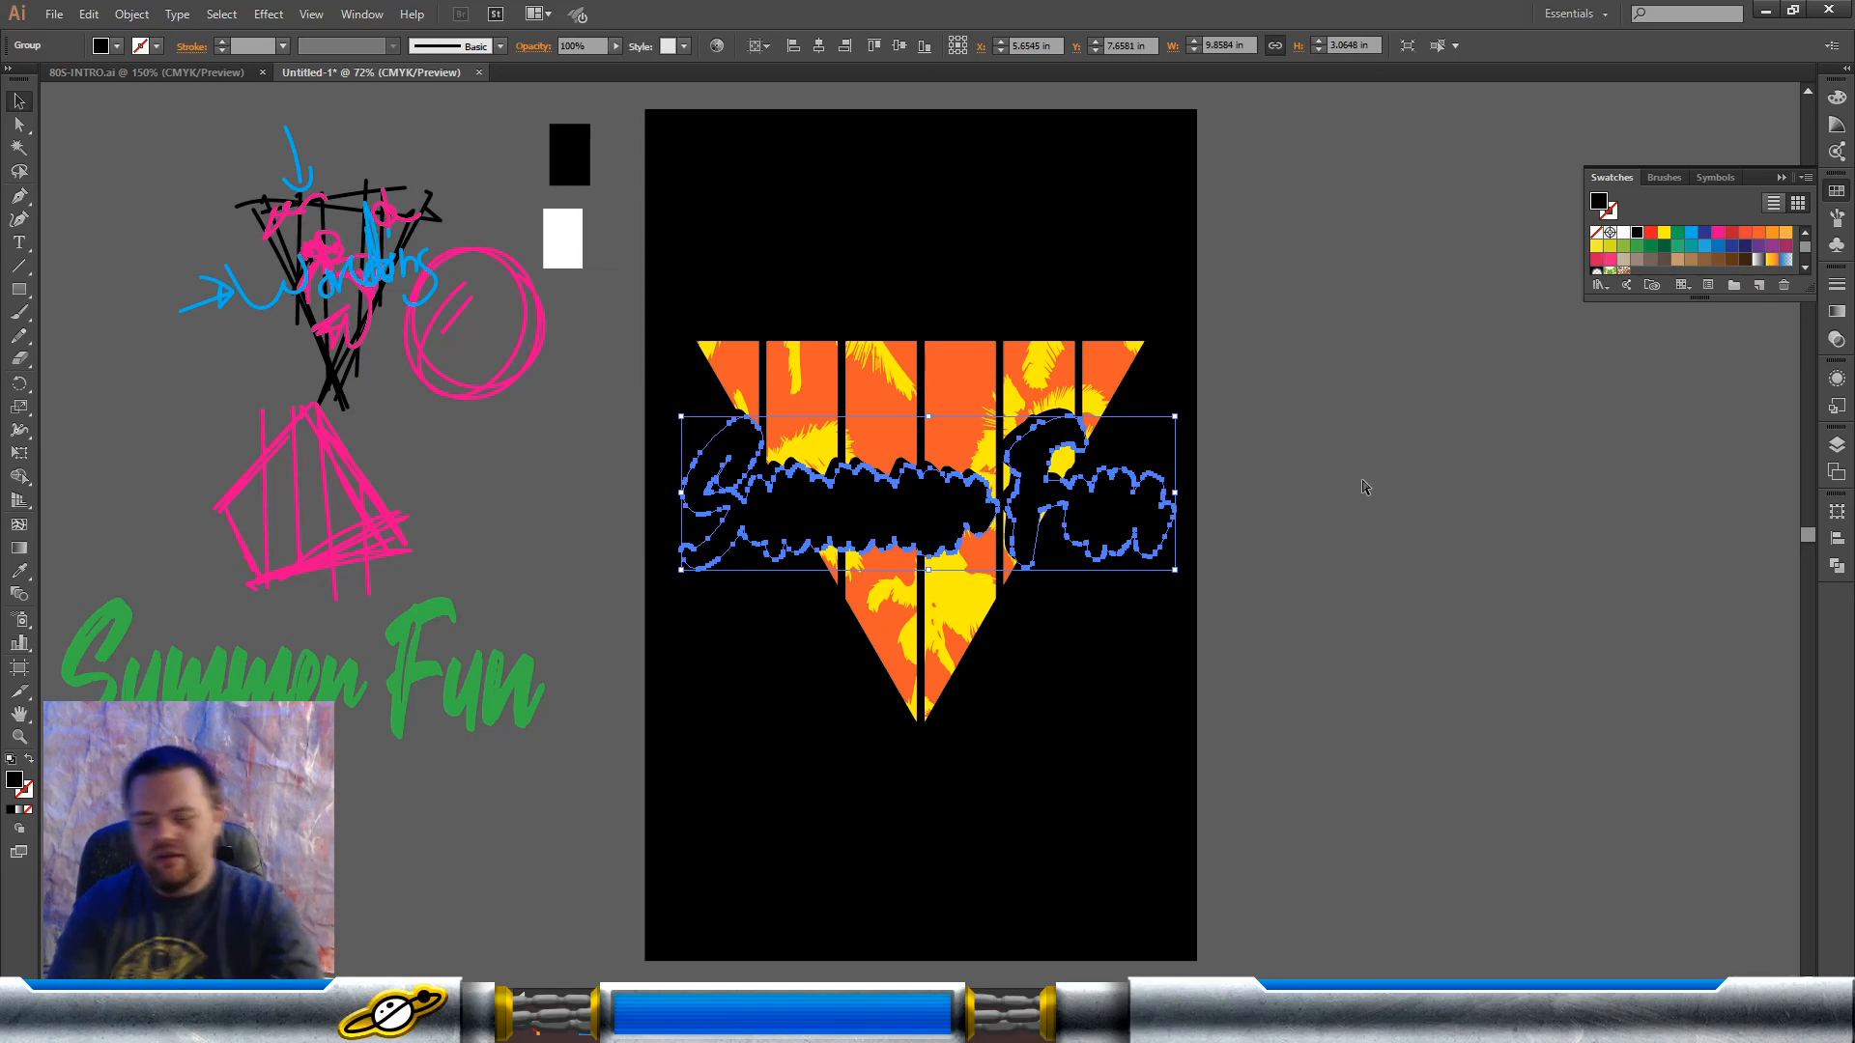
left_click(1041, 383)
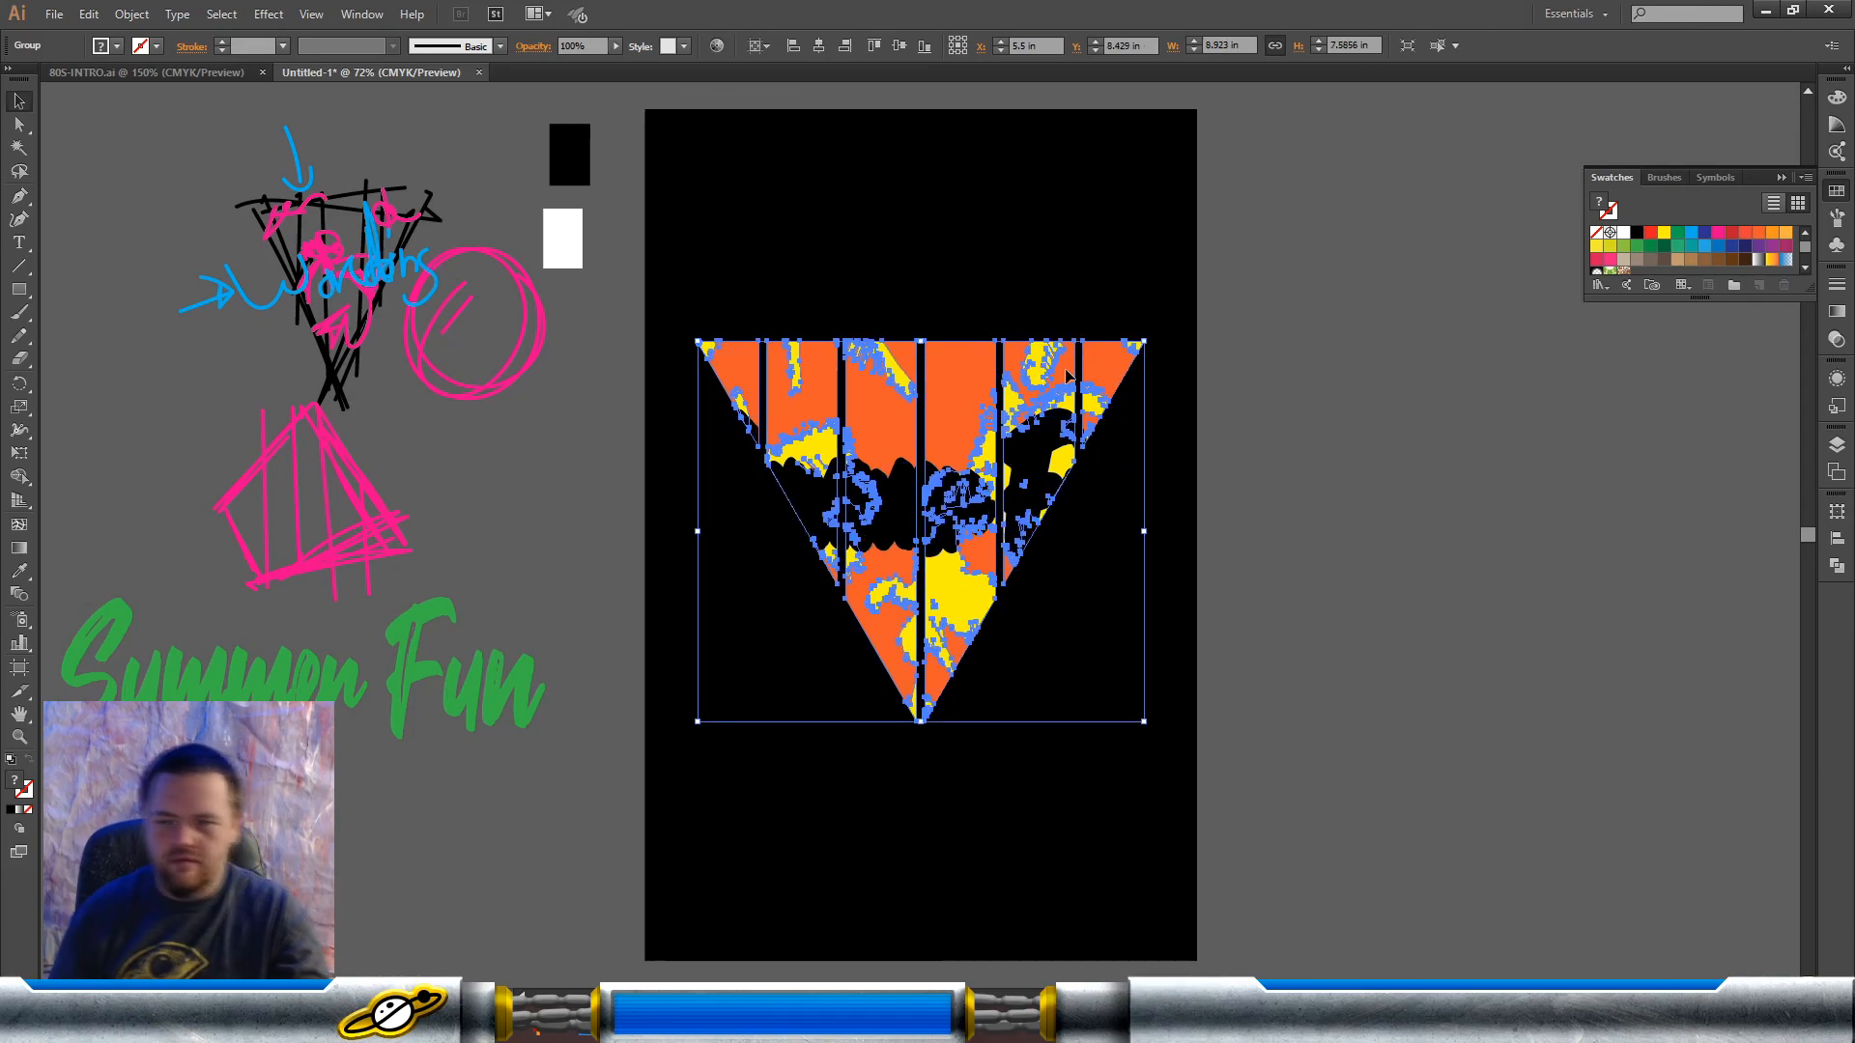
left_click(839, 507)
key("Delete")
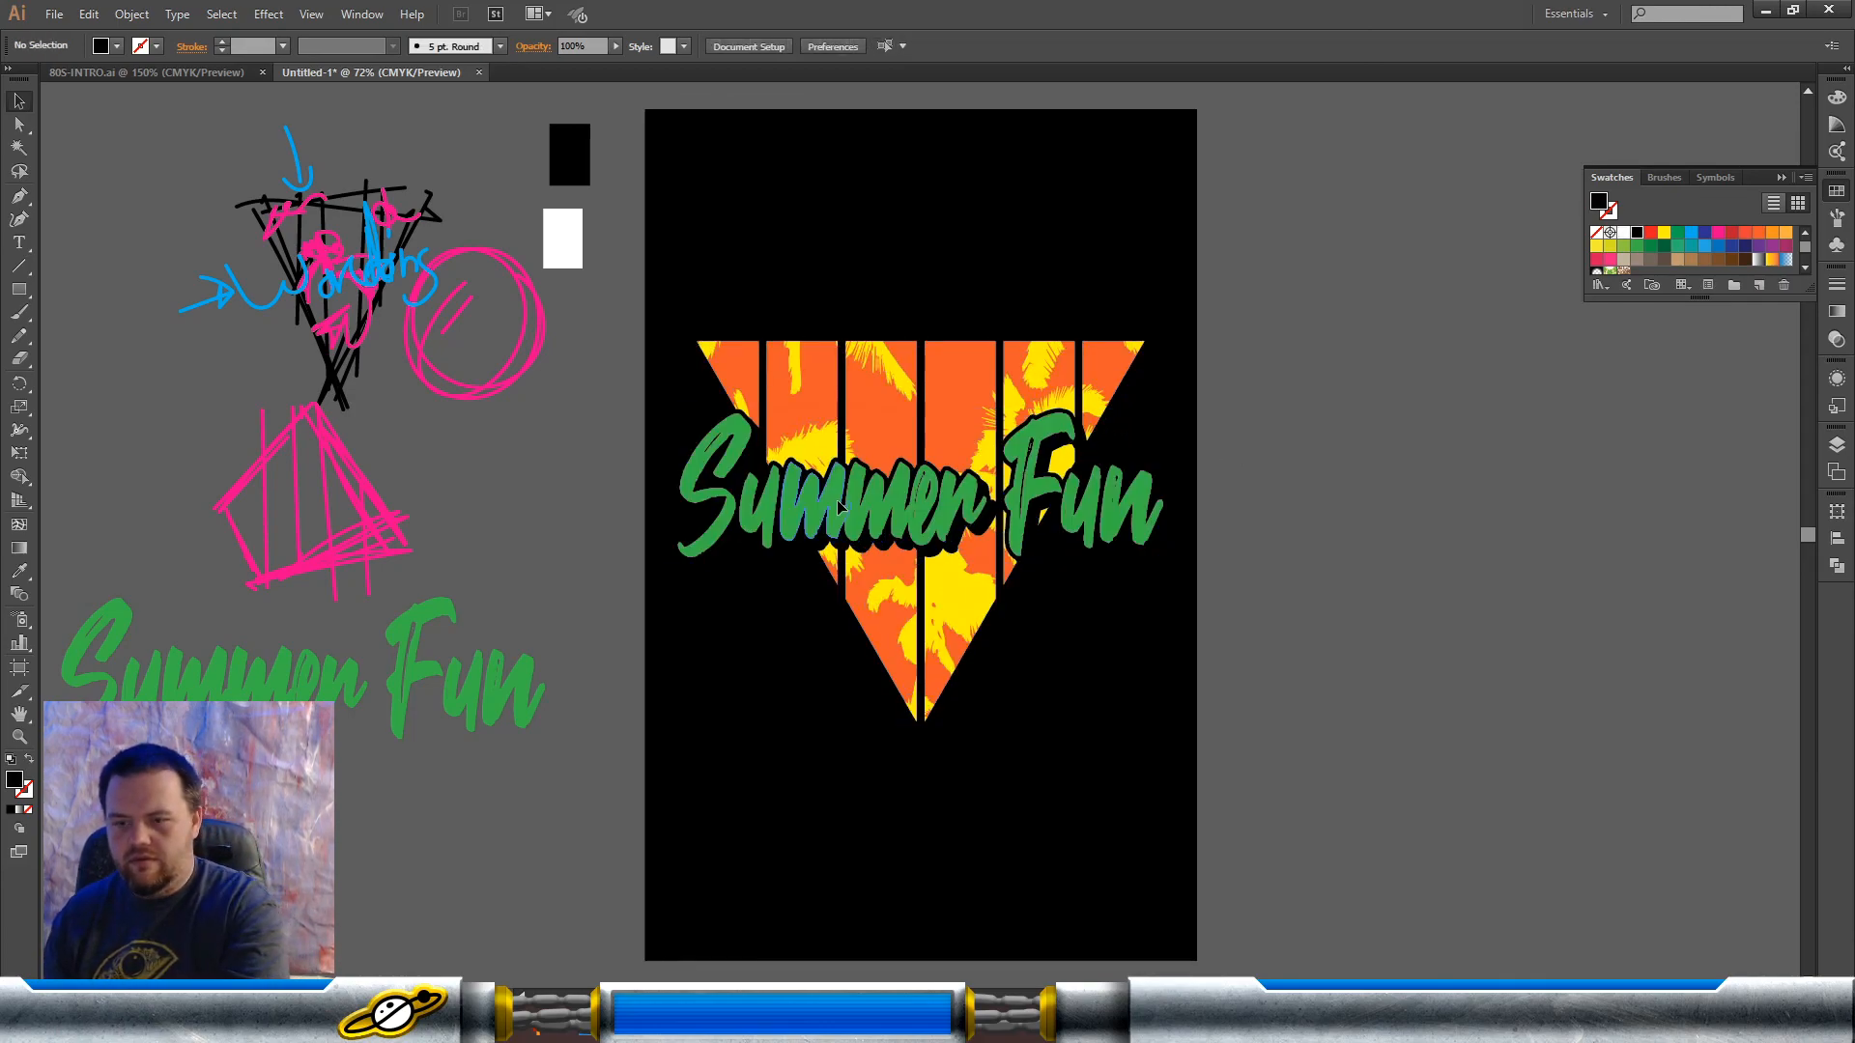
Step: Place a duplicate of the green lettering with its black drop shadow on the canvas to the right of the artboard
left_click_drag(966, 558, 1551, 479)
key("ctrl+z")
left_click_drag(1317, 503, 1615, 527)
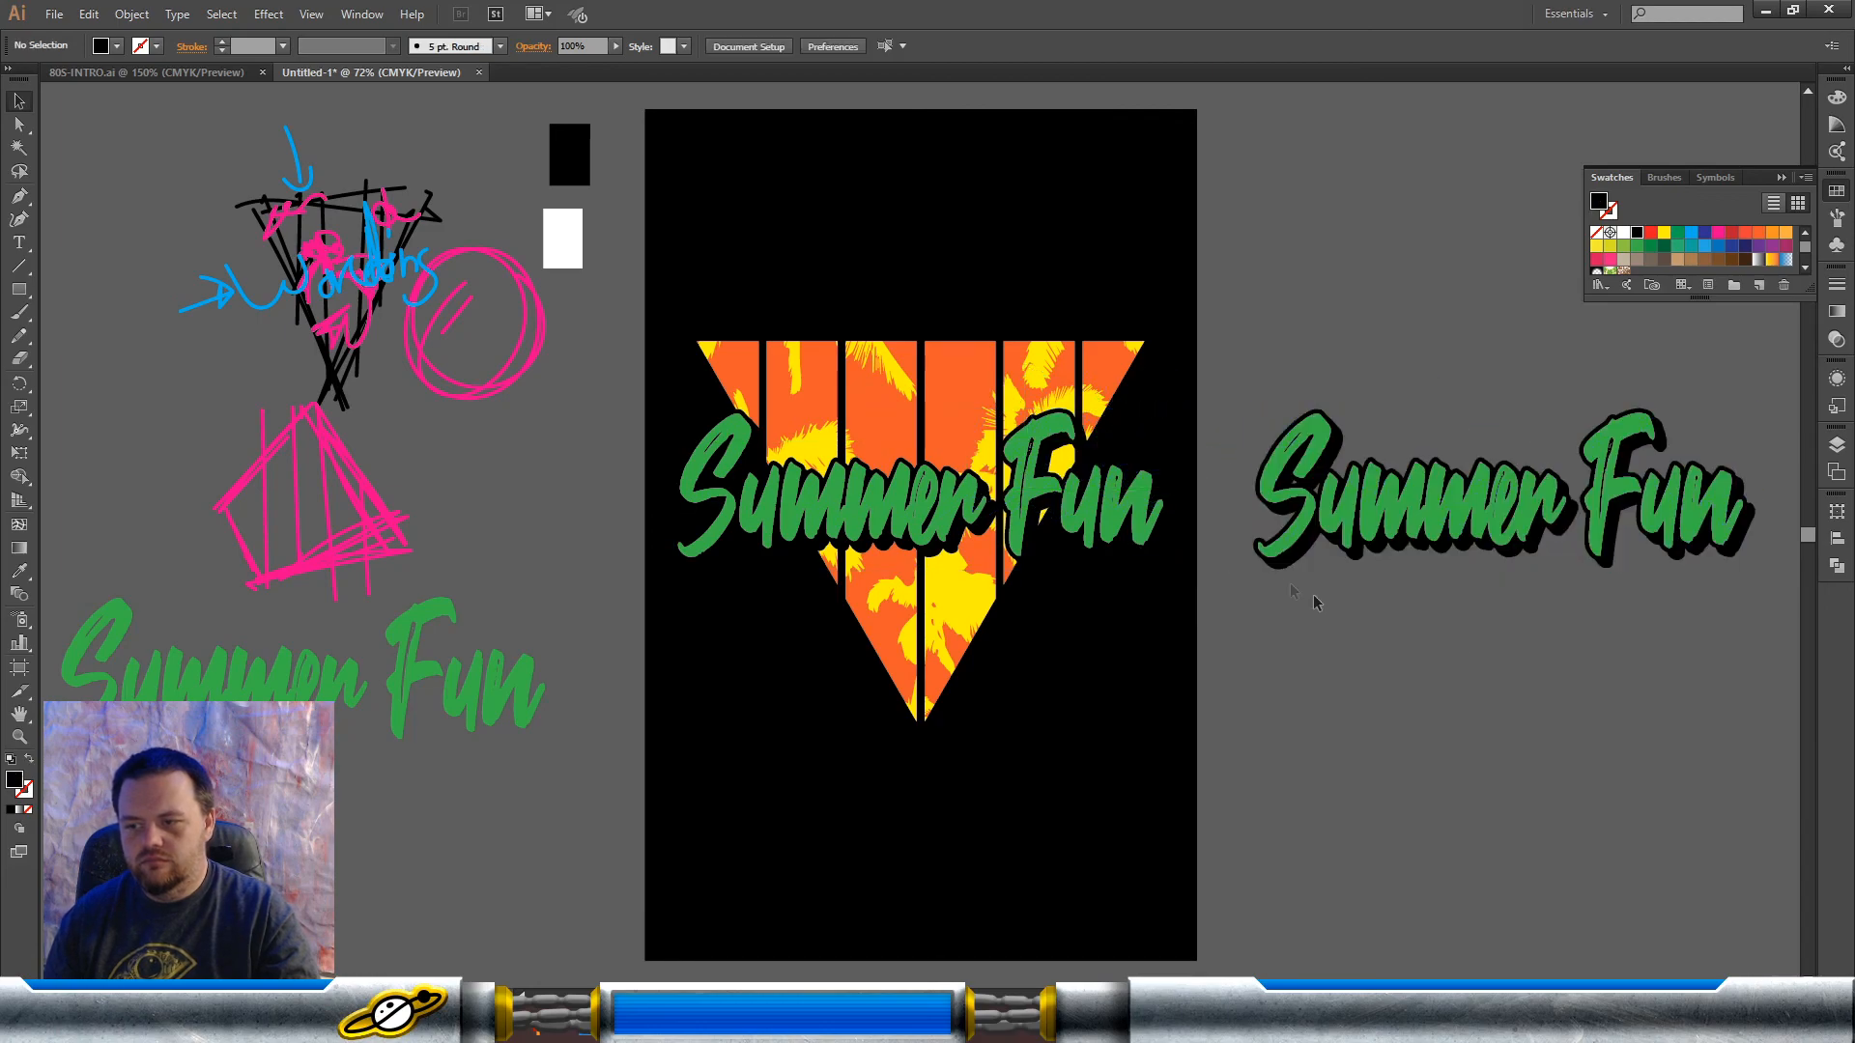
Step: Move the black shape over the triangle back to X 5.5, Y 7.5036 in and rotate it slightly counterclockwise
left_click(1169, 541)
left_click_drag(1166, 547, 1157, 537)
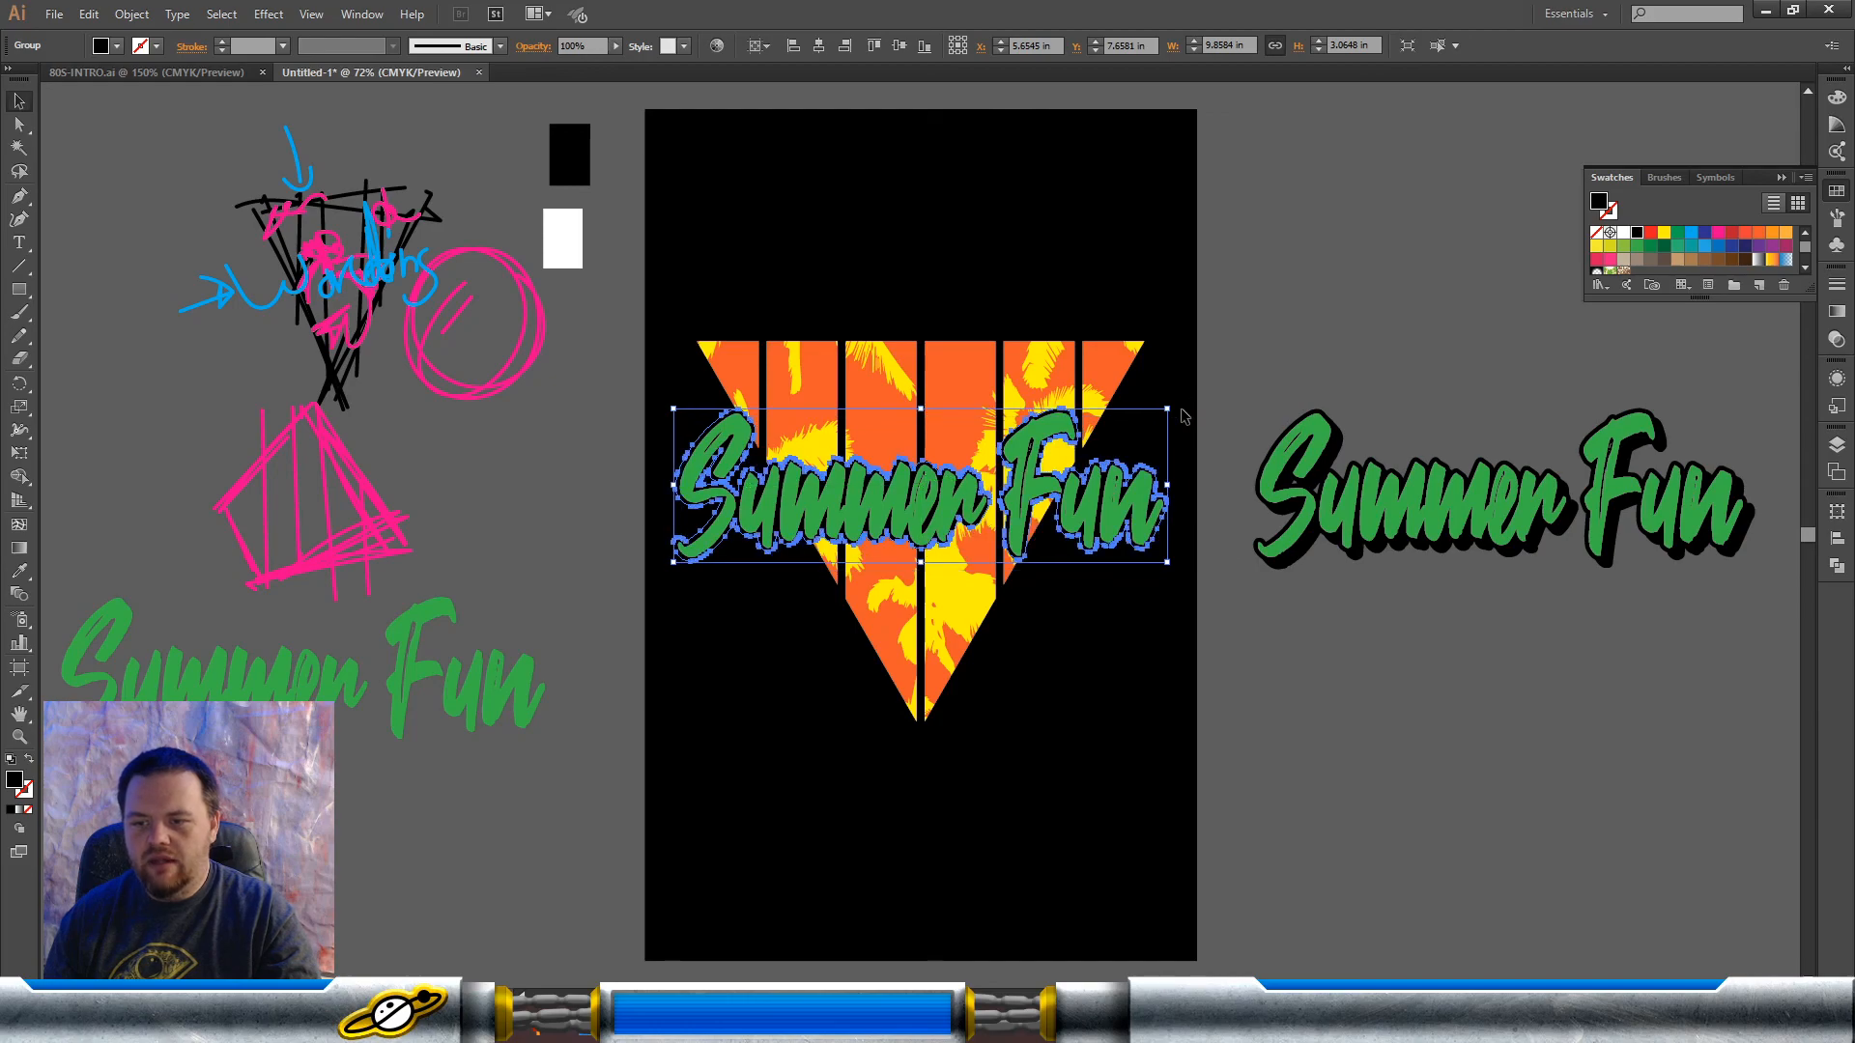
left_click_drag(1177, 399, 1160, 381)
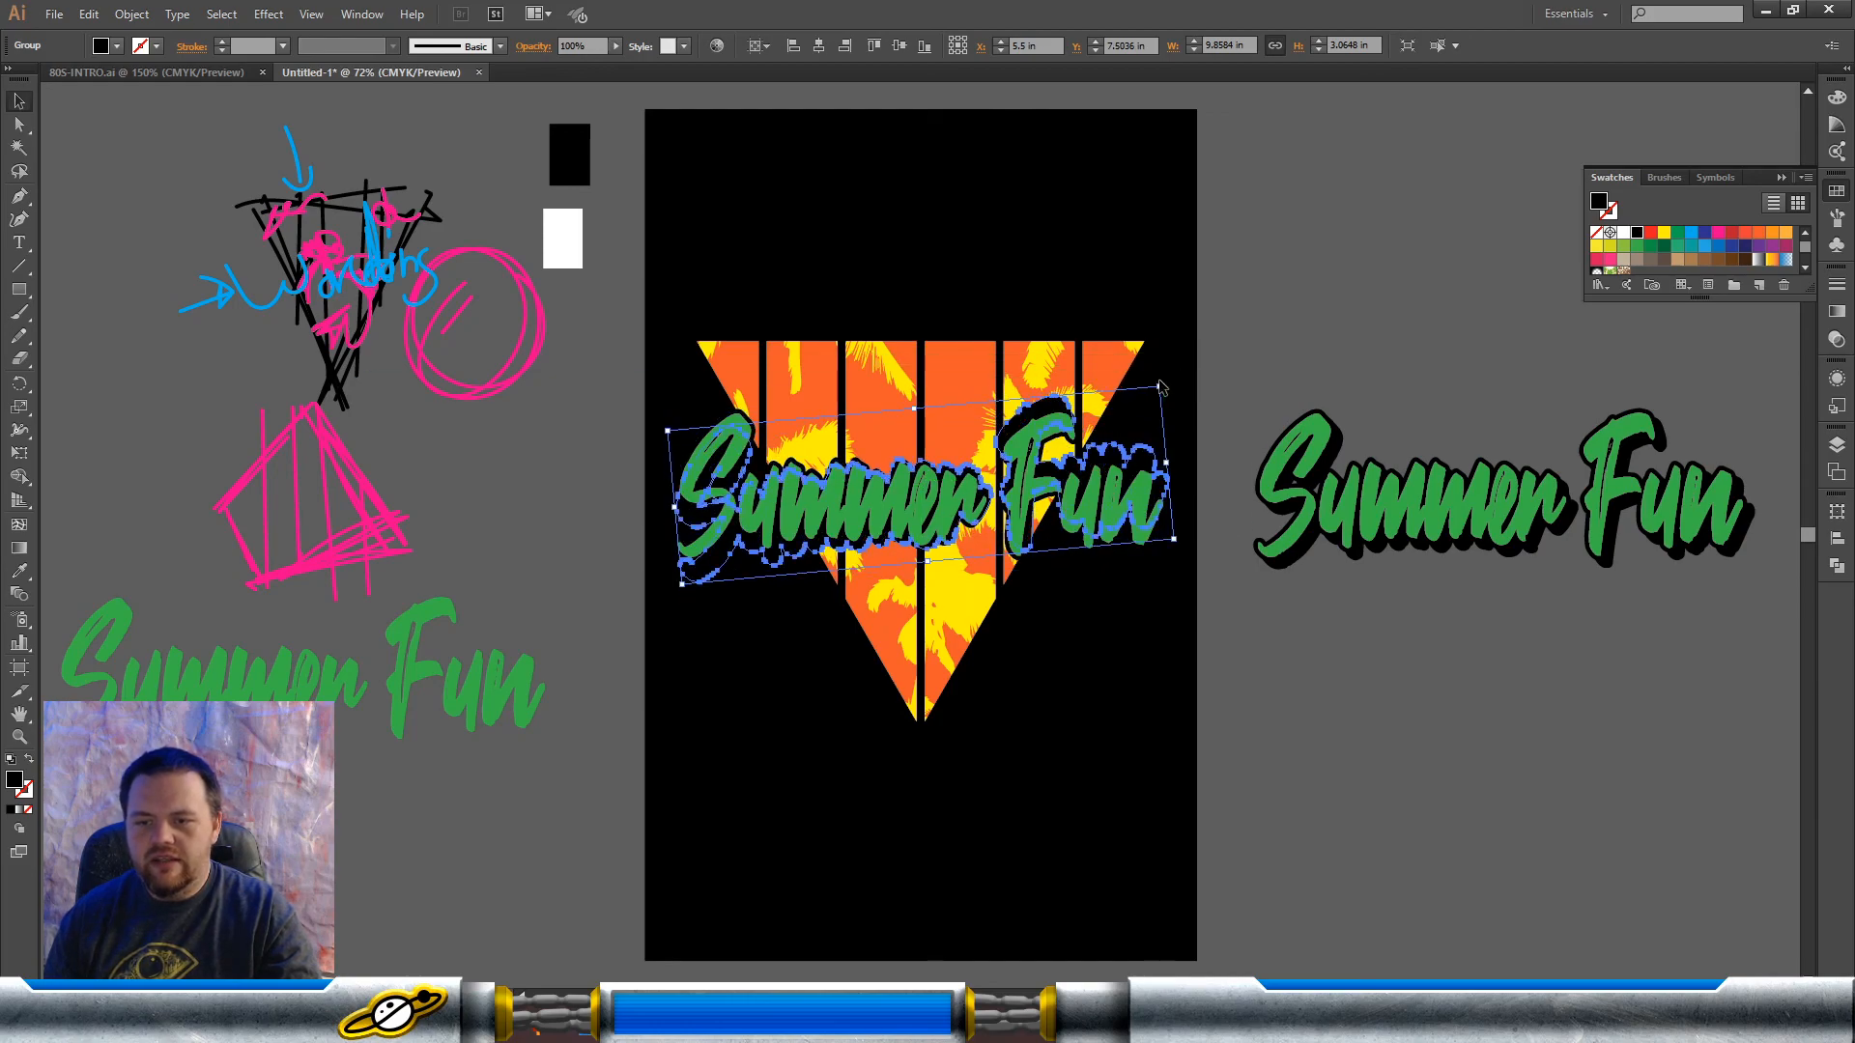
Step: Swap the rotated black shape's fill to a stroke and set the black stroke weight to 3 pt
left_click(25, 761)
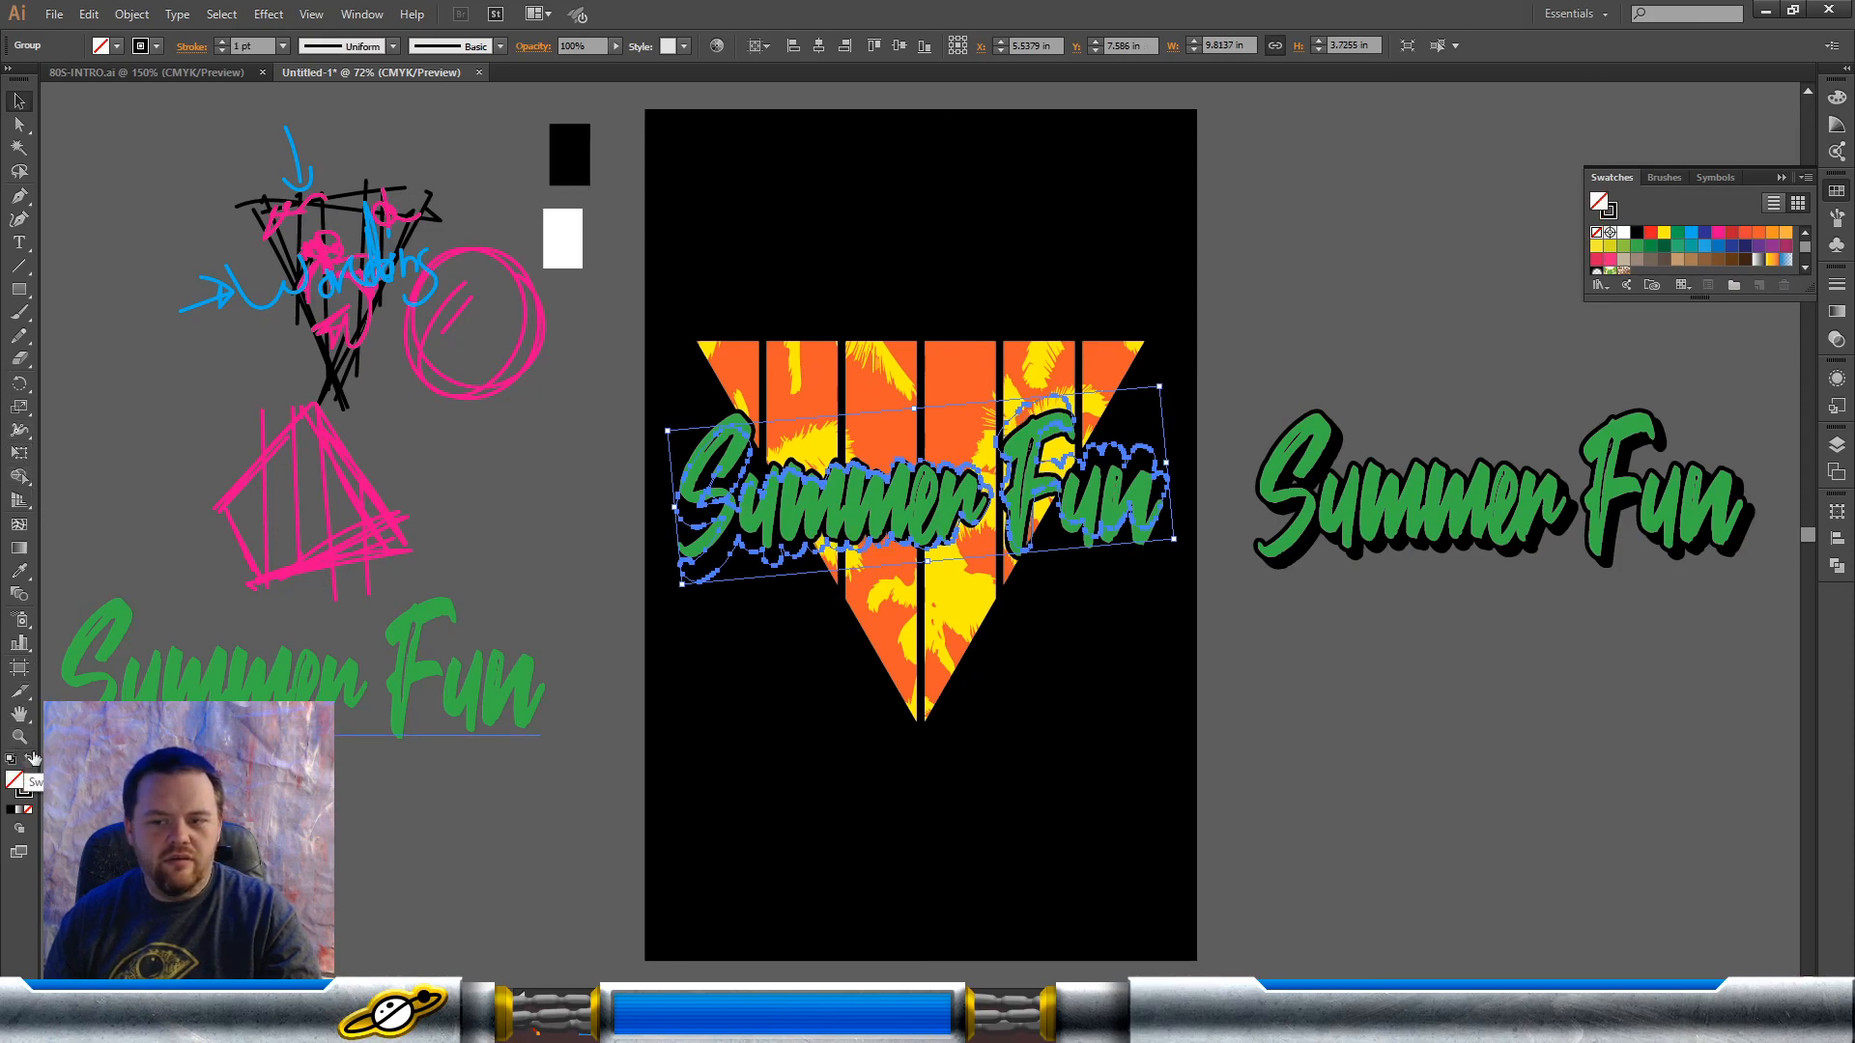
left_click(221, 43)
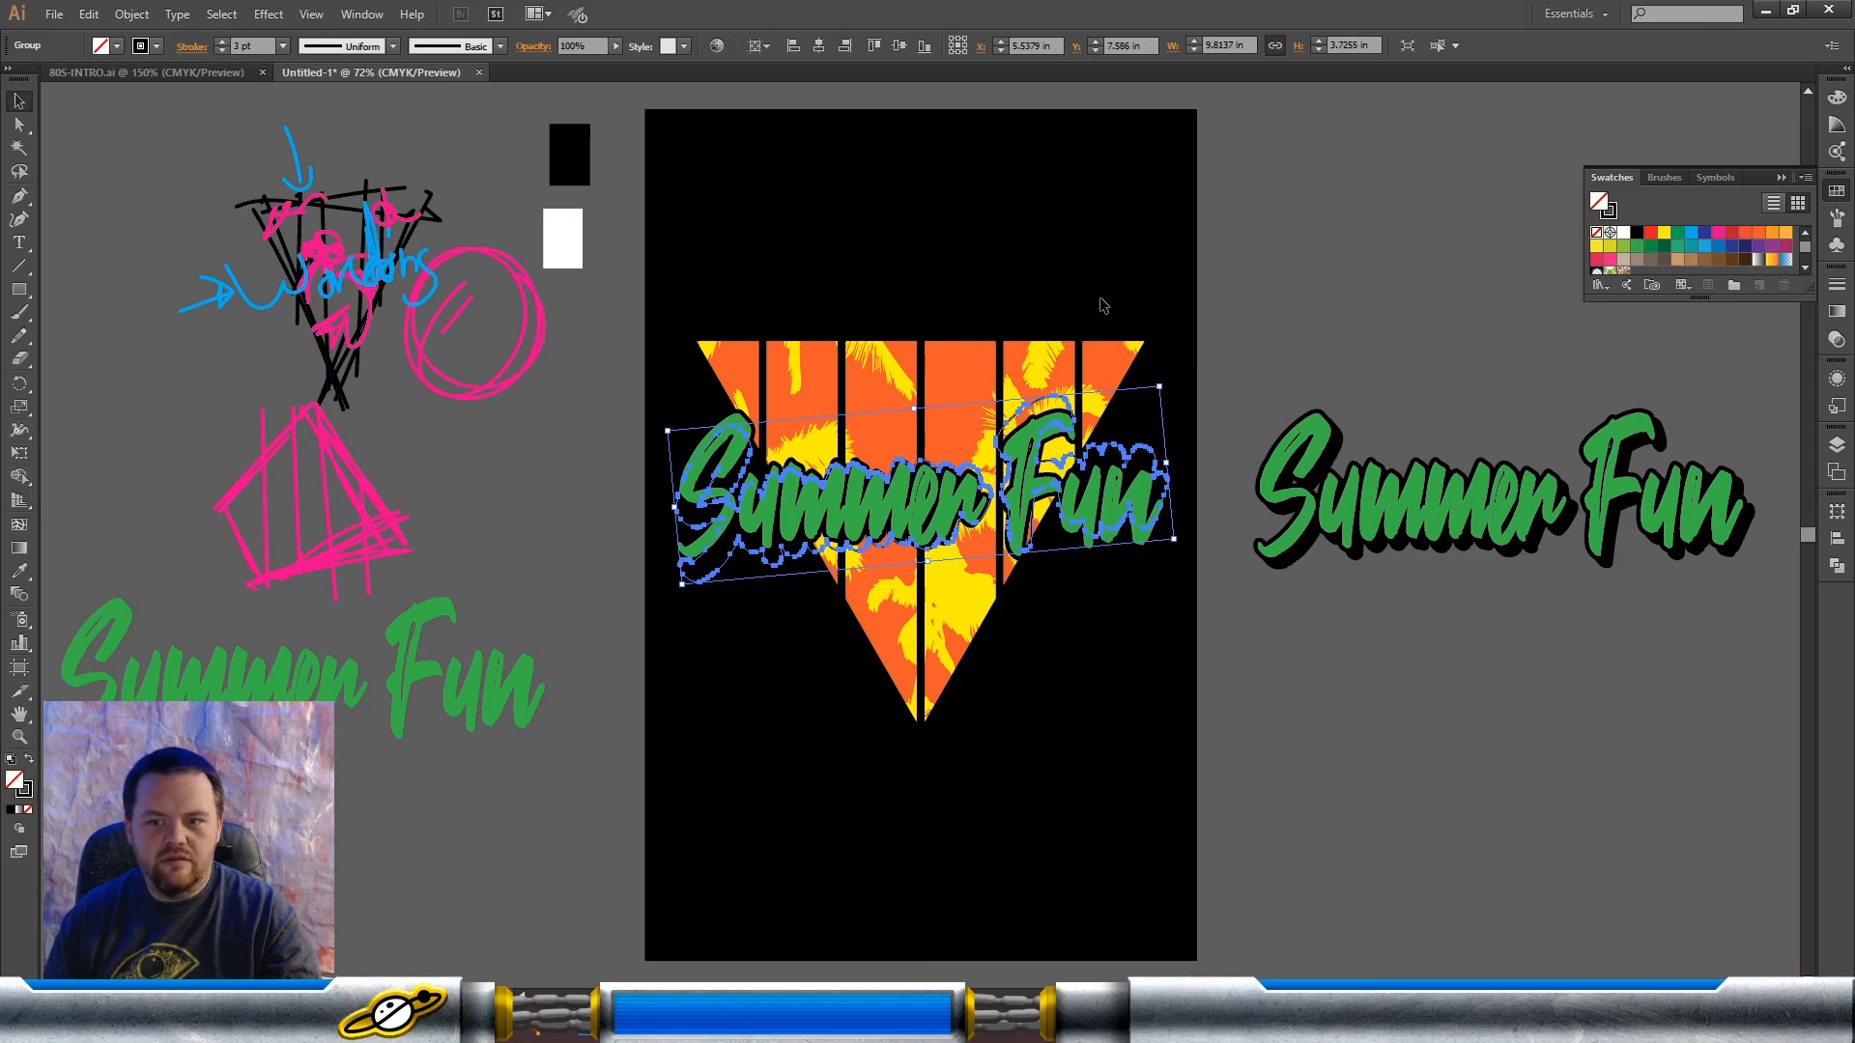
left_click(1188, 319)
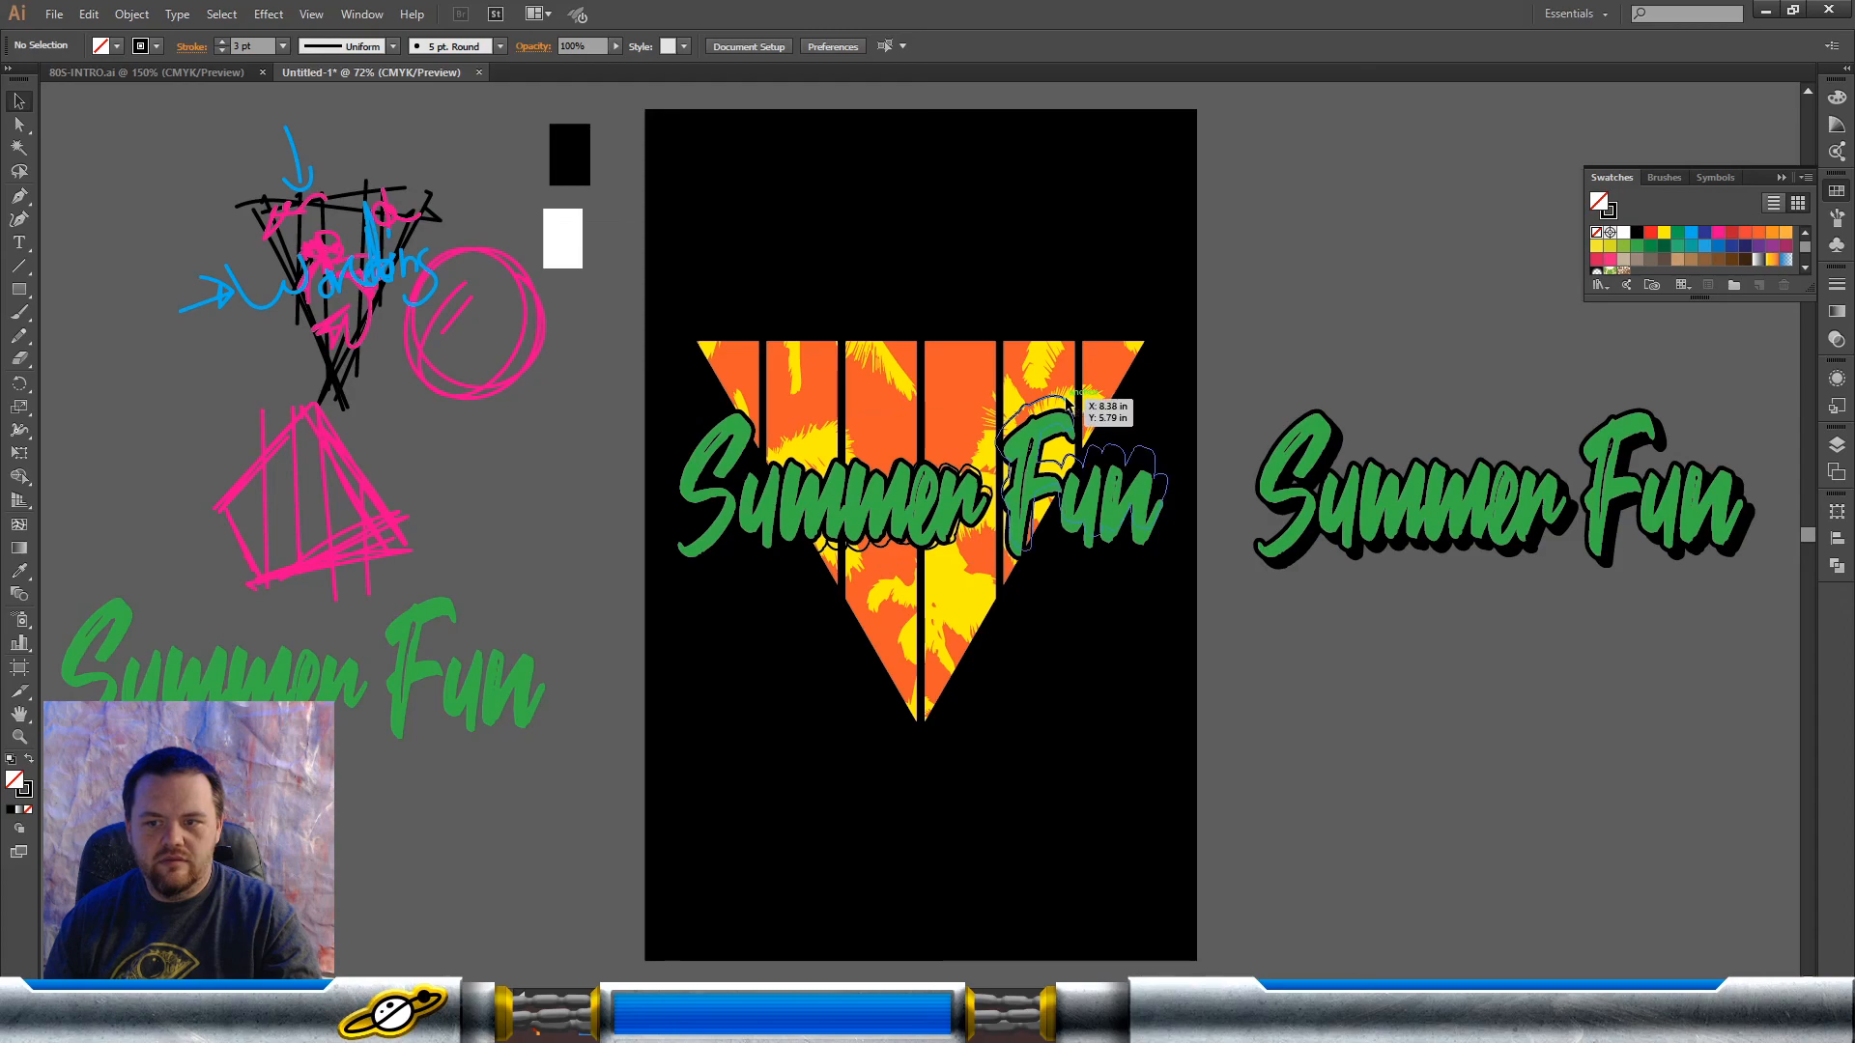
left_click(1067, 400)
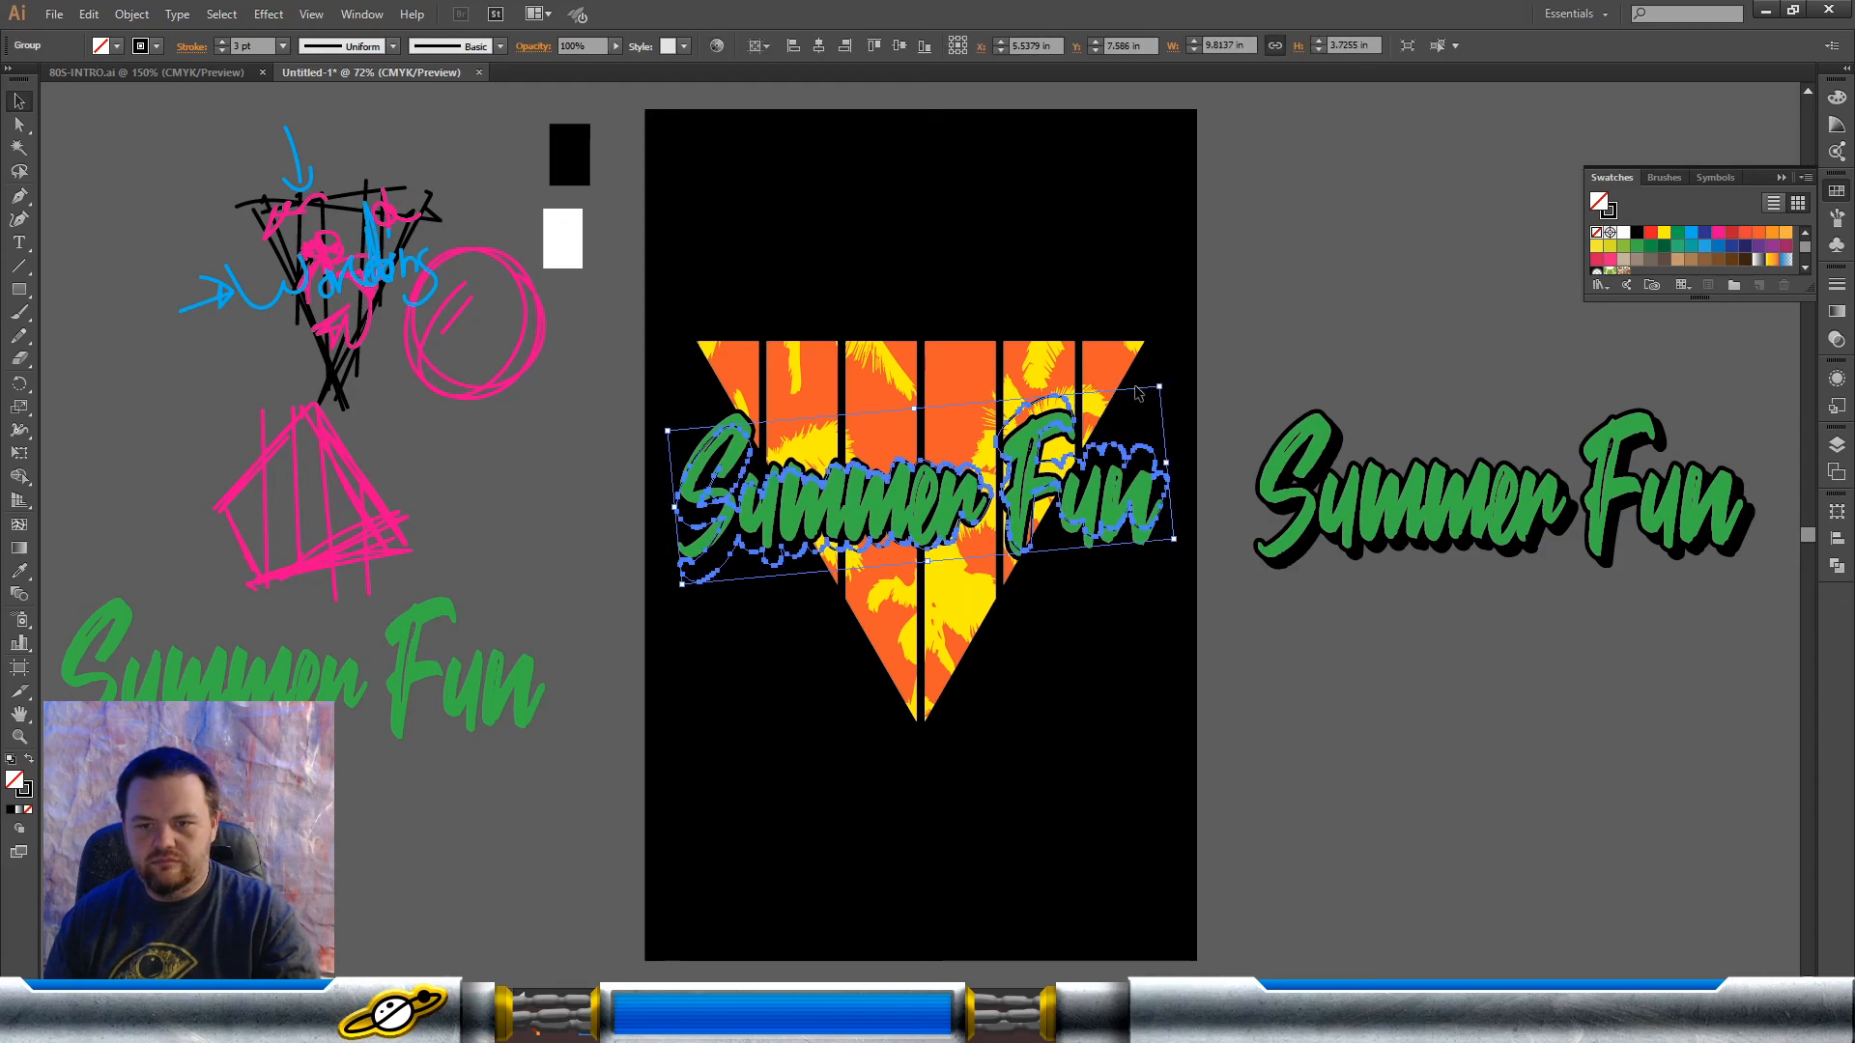
Step: Add rotated copies of the black 3 pt outline around the green lettering, tilted slightly clockwise
left_click_drag(1167, 382, 1179, 433)
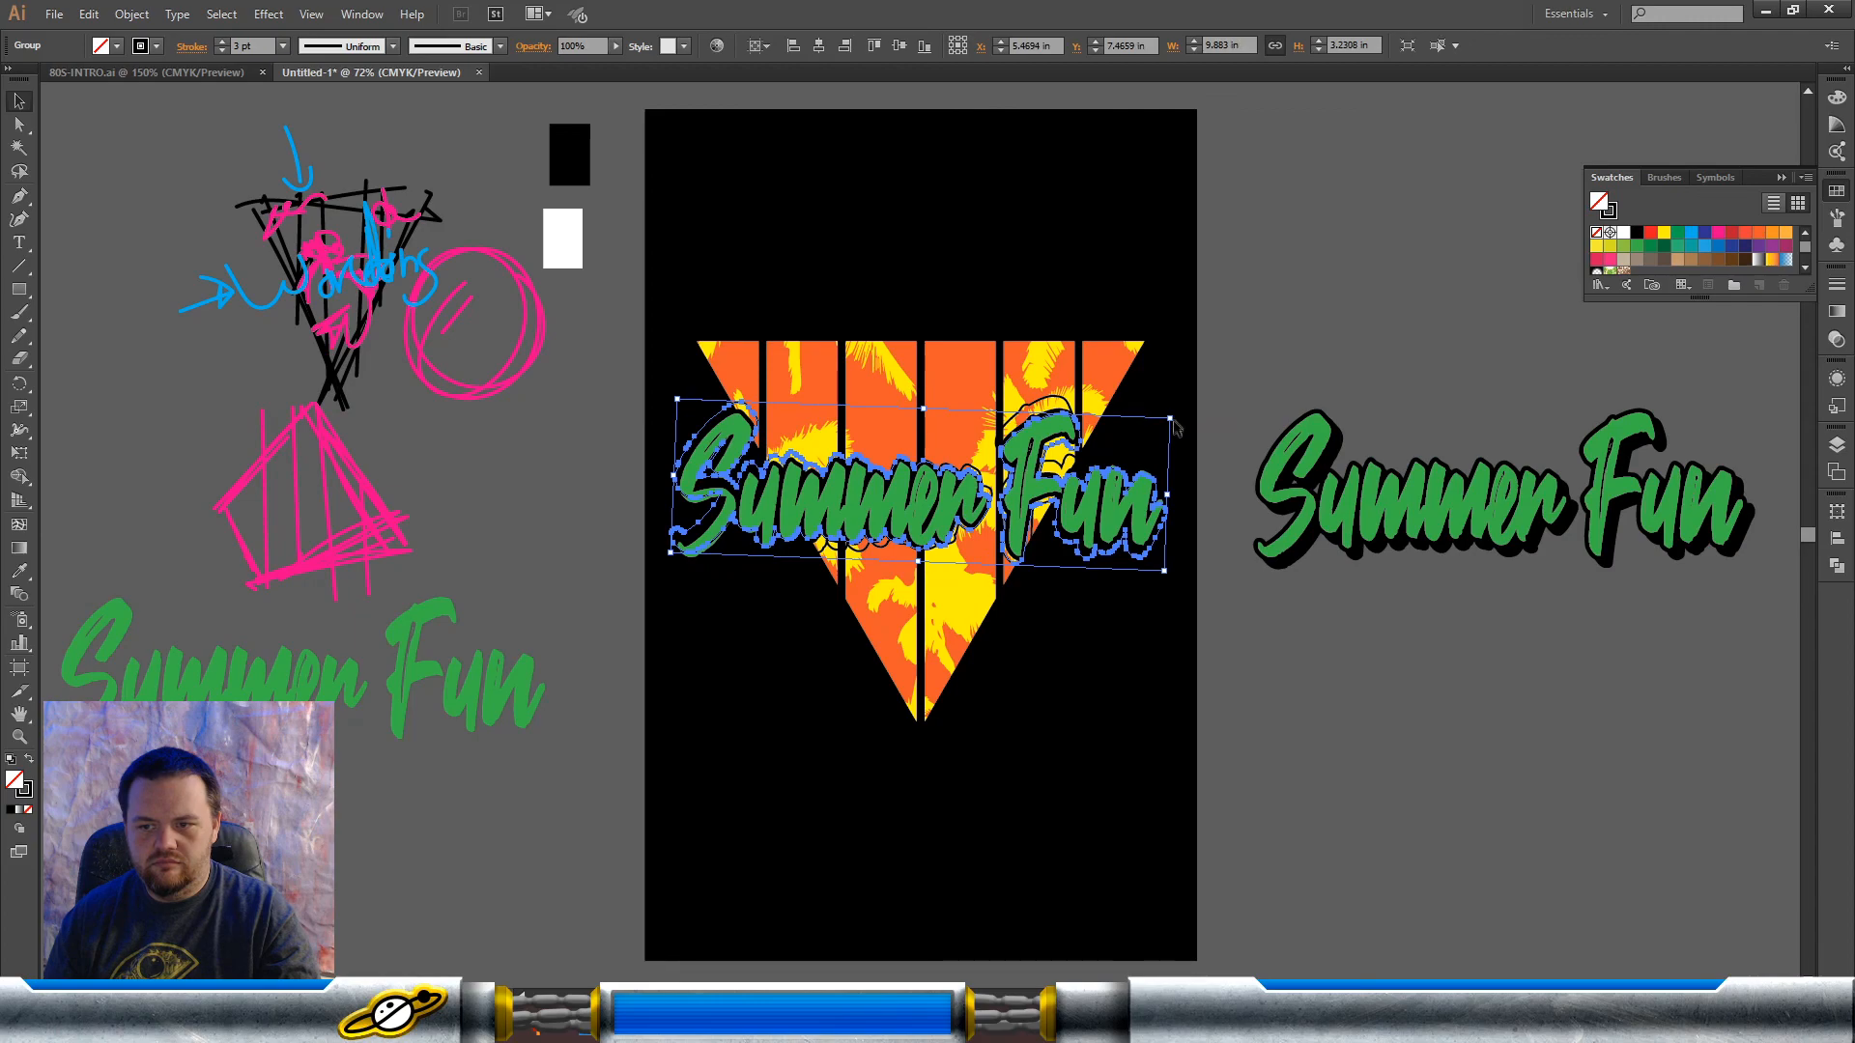
left_click_drag(1175, 411, 1179, 416)
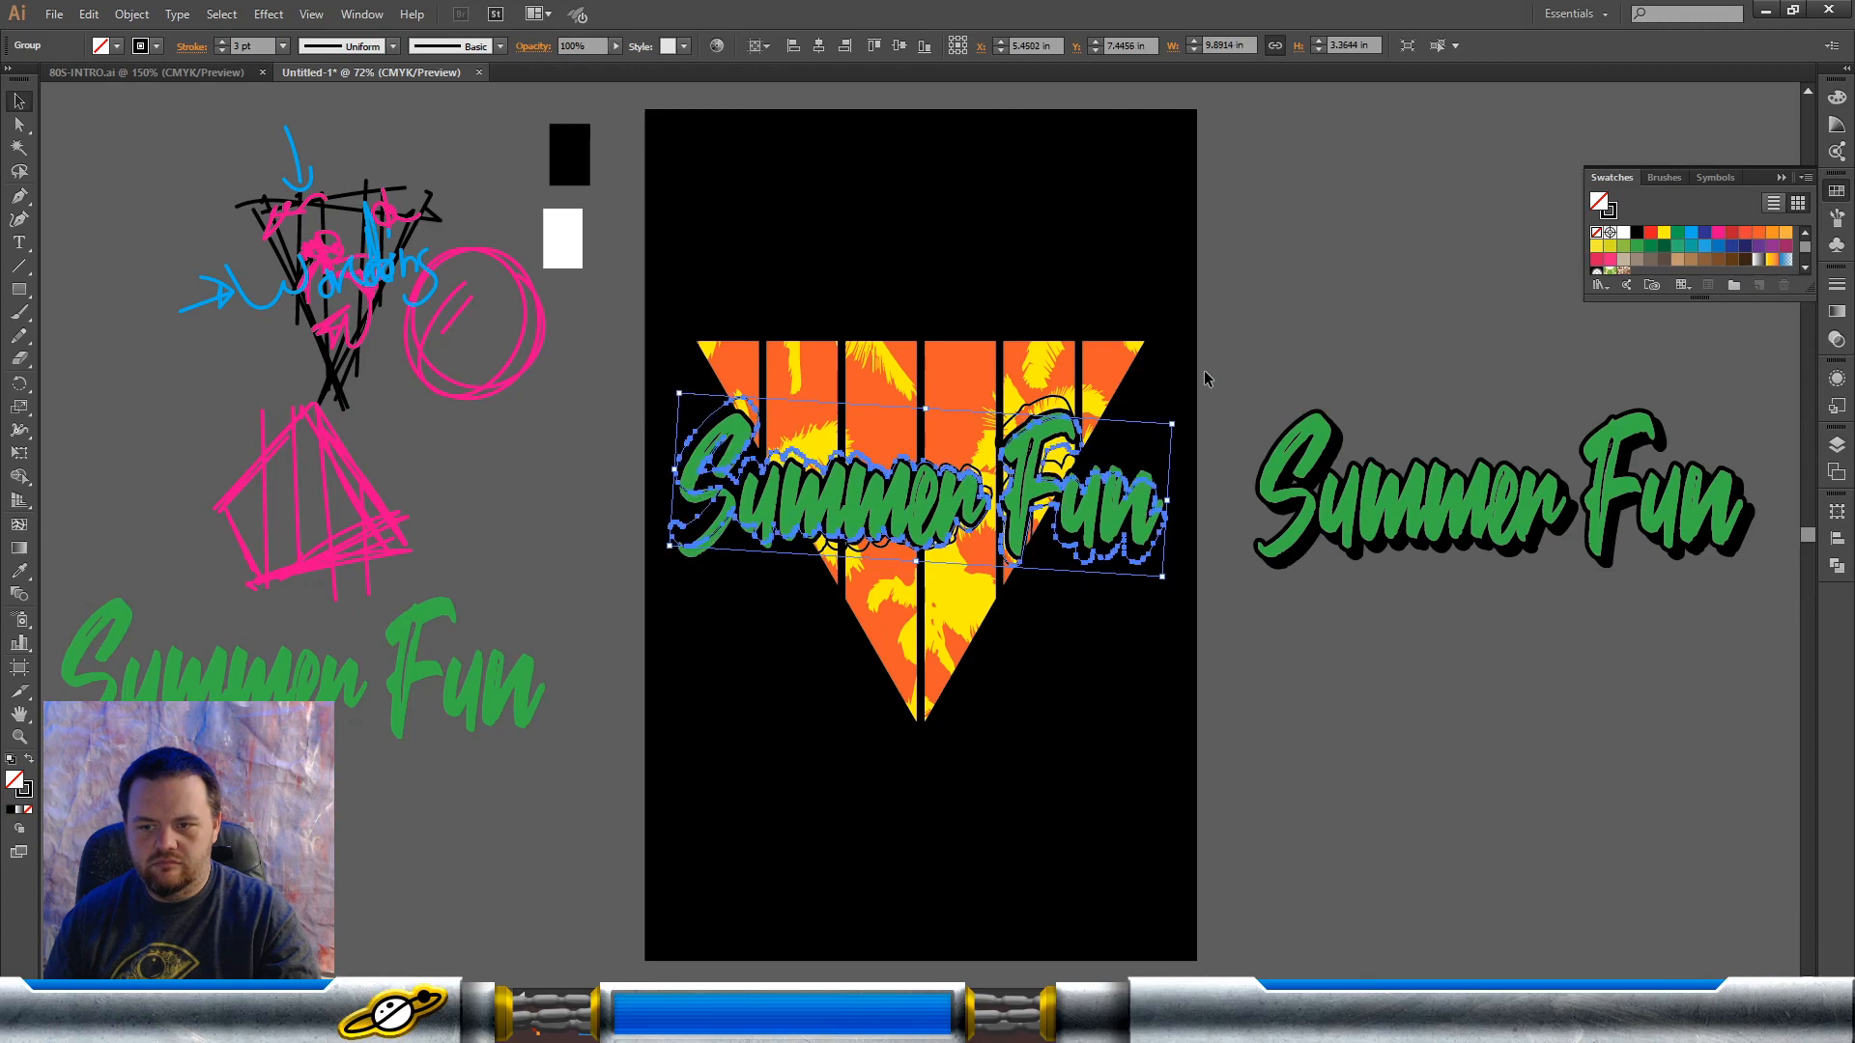
left_click(1205, 374)
left_click(828, 498)
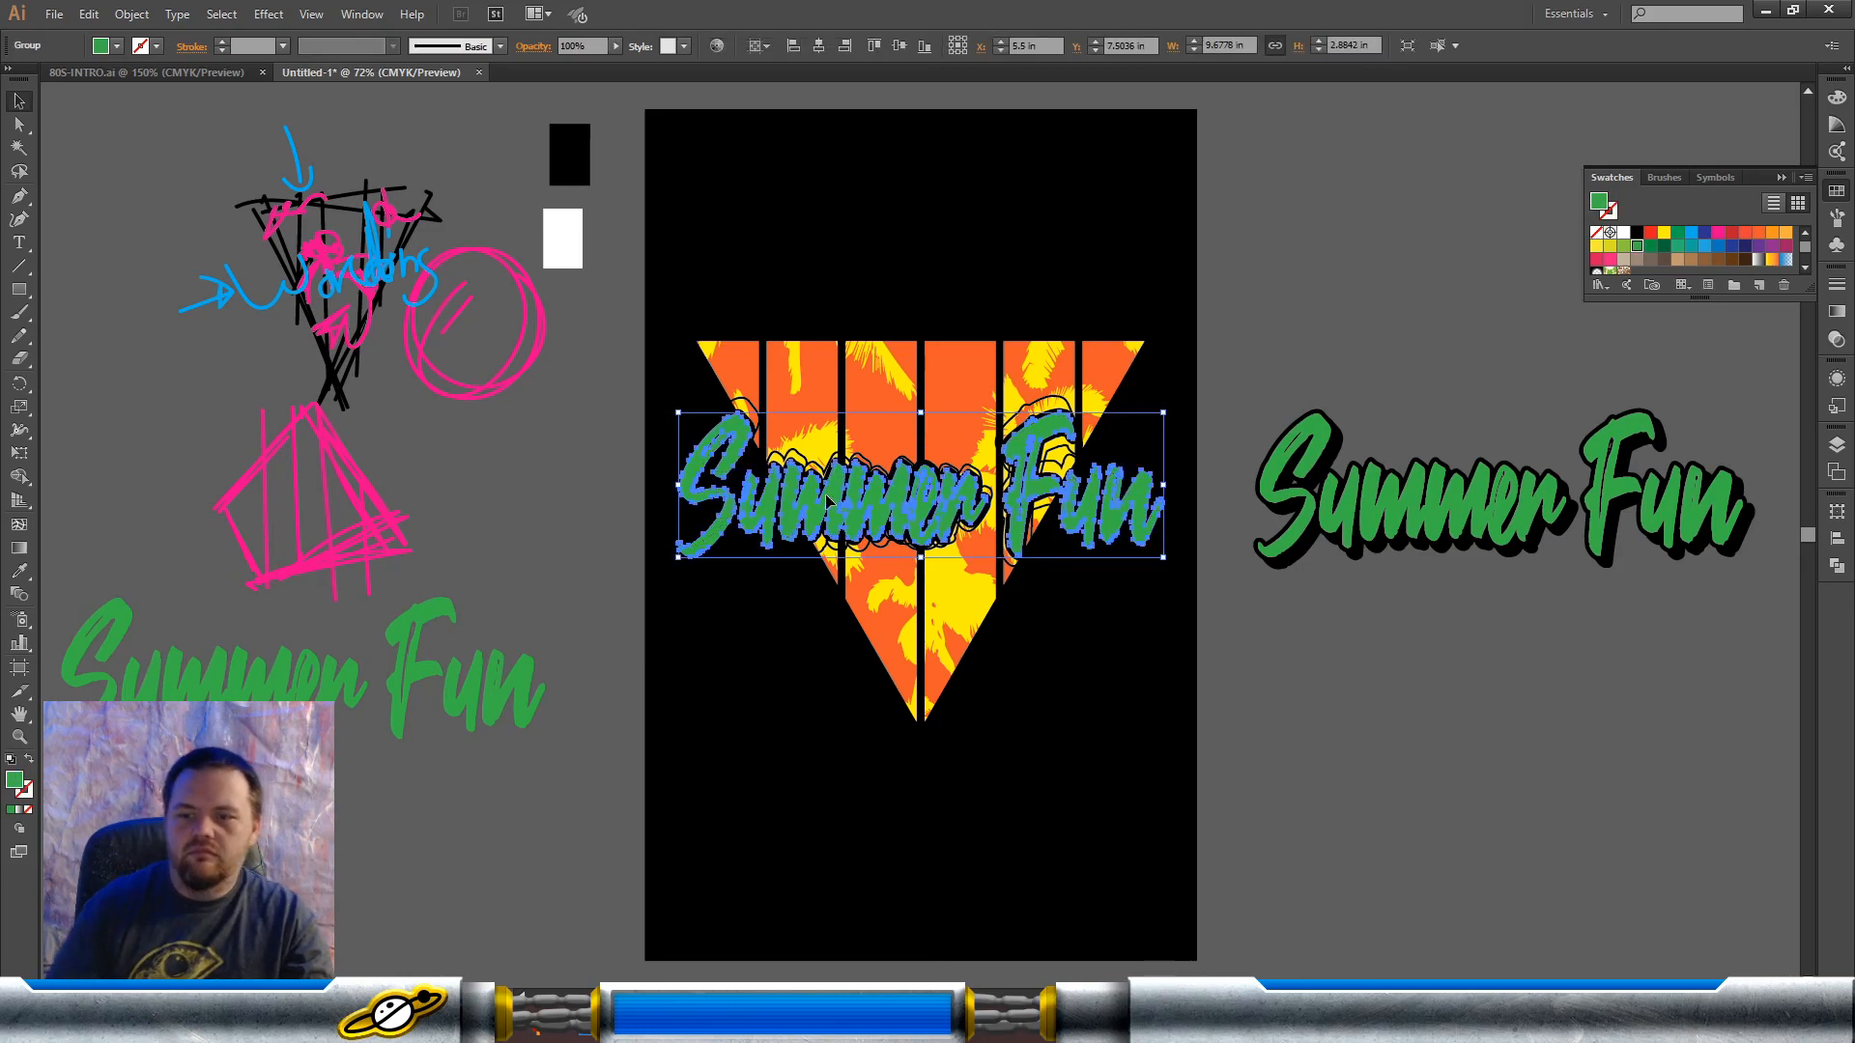
left_click(894, 283)
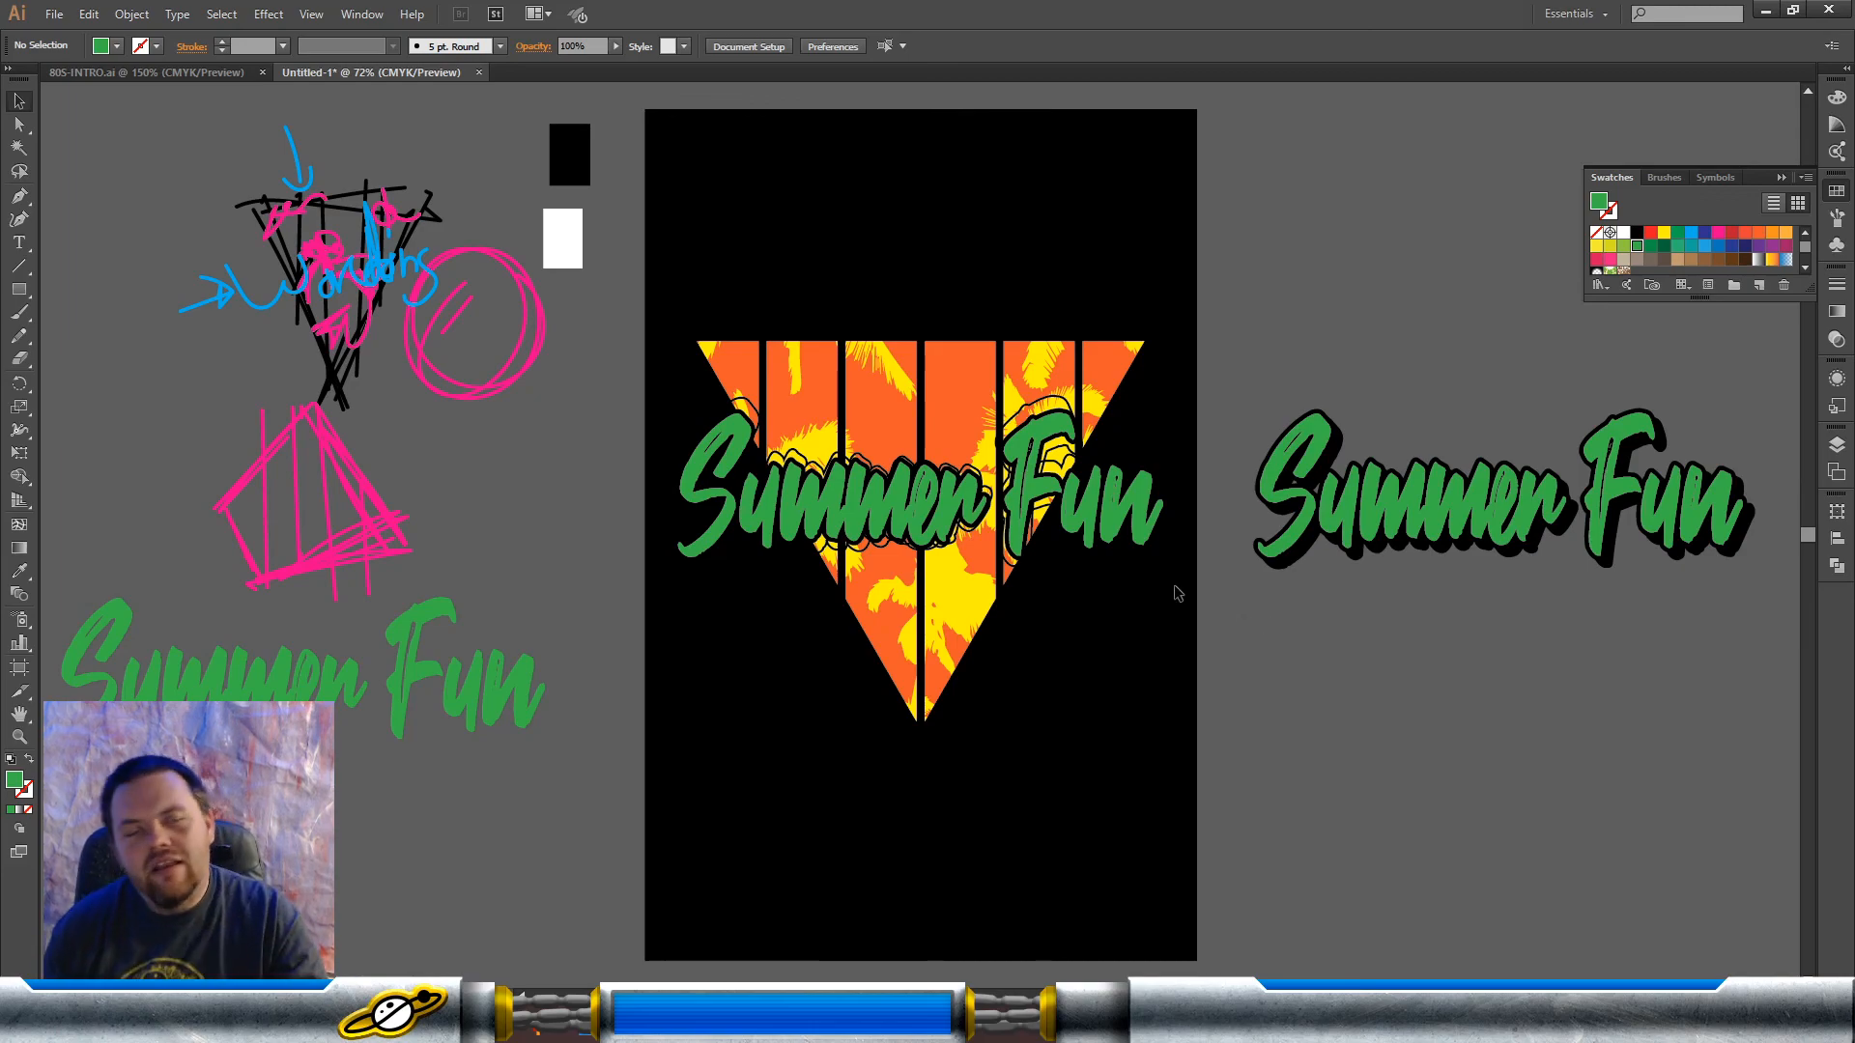
Step: Try to rotate the green lettering and its black outlines slightly counterclockwise
left_click_drag(1198, 454, 1097, 579)
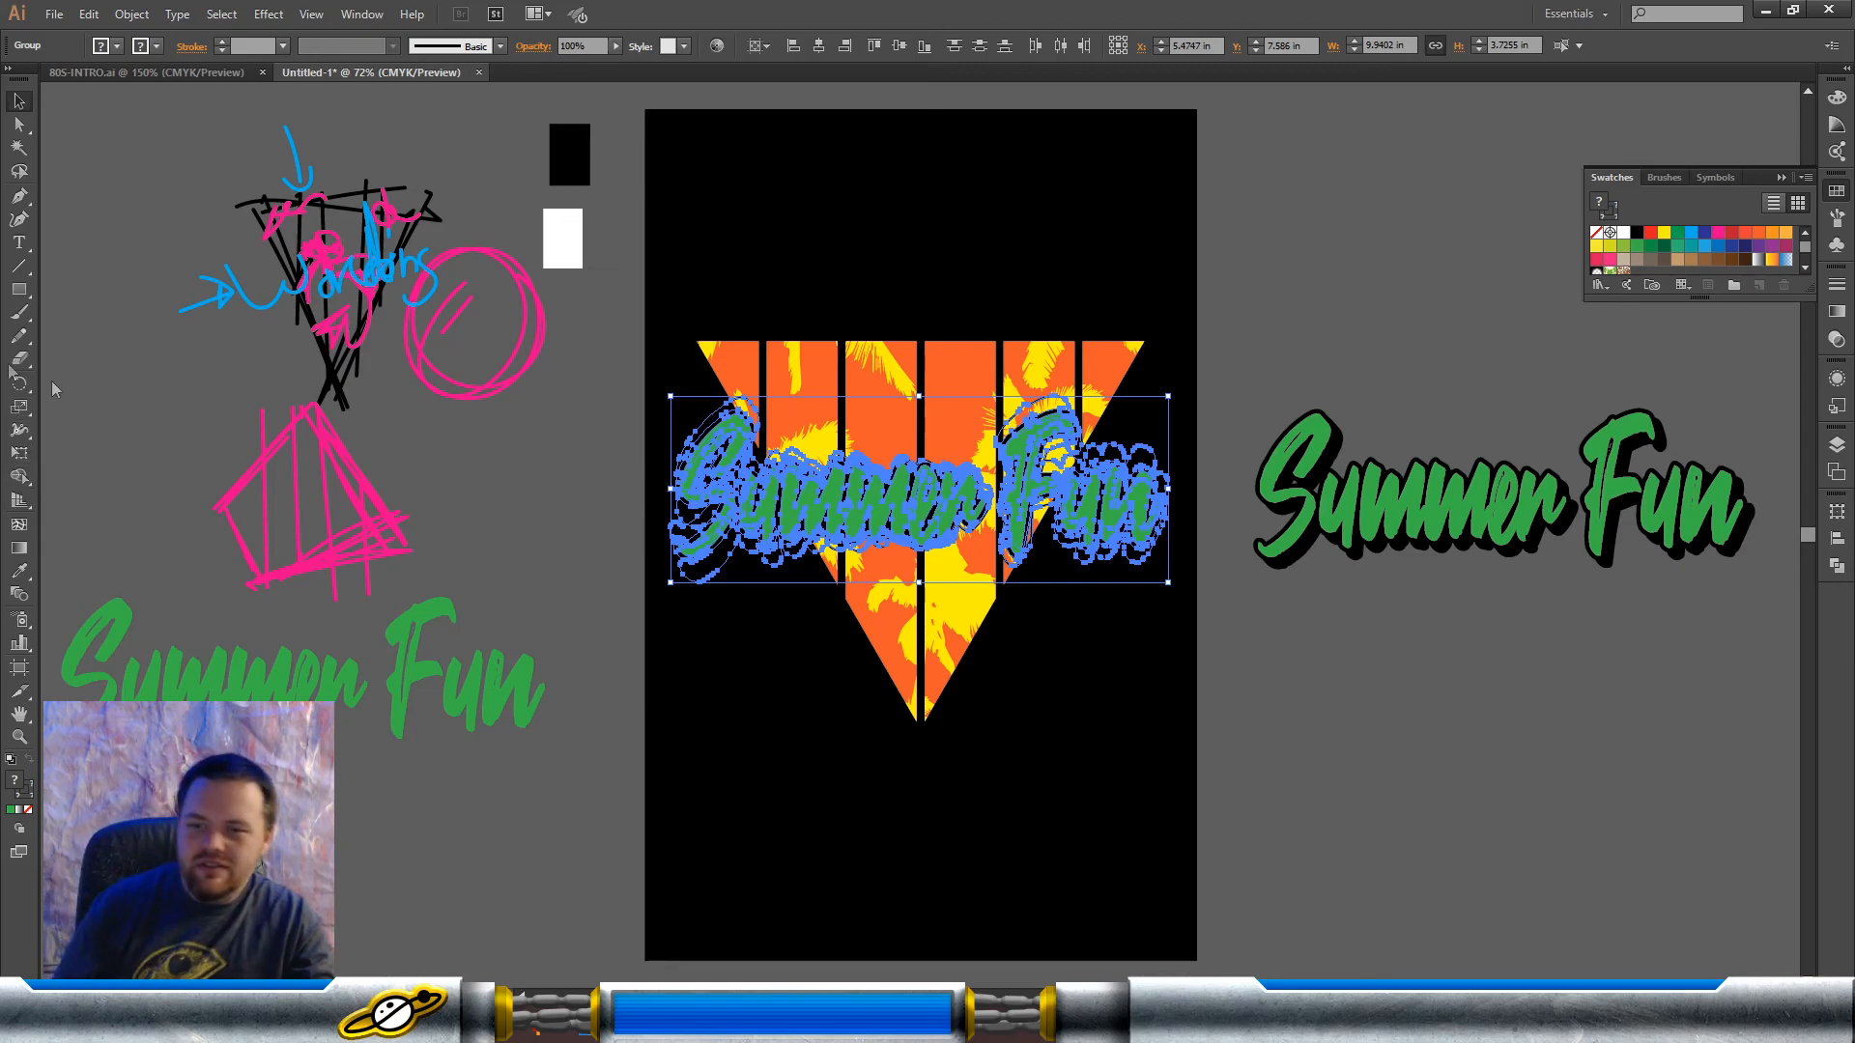
left_click_drag(1175, 391, 1158, 368)
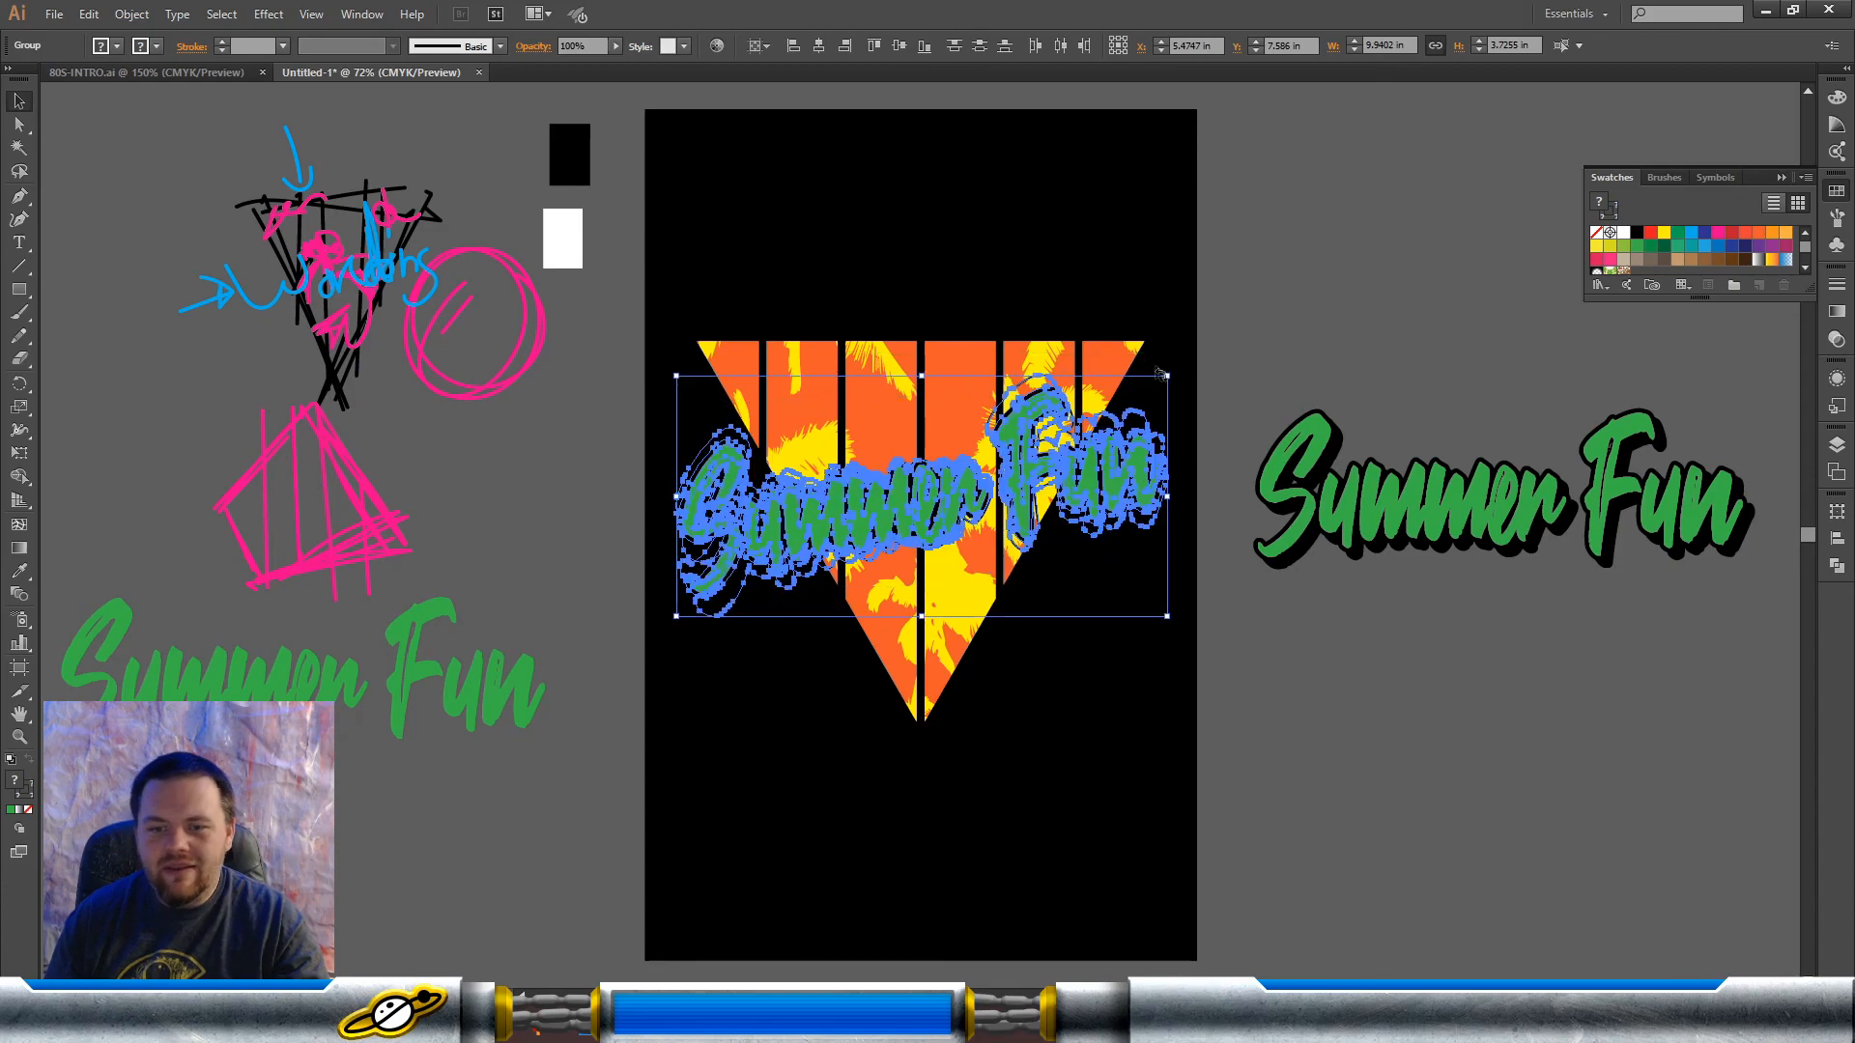
key("ctrl+z")
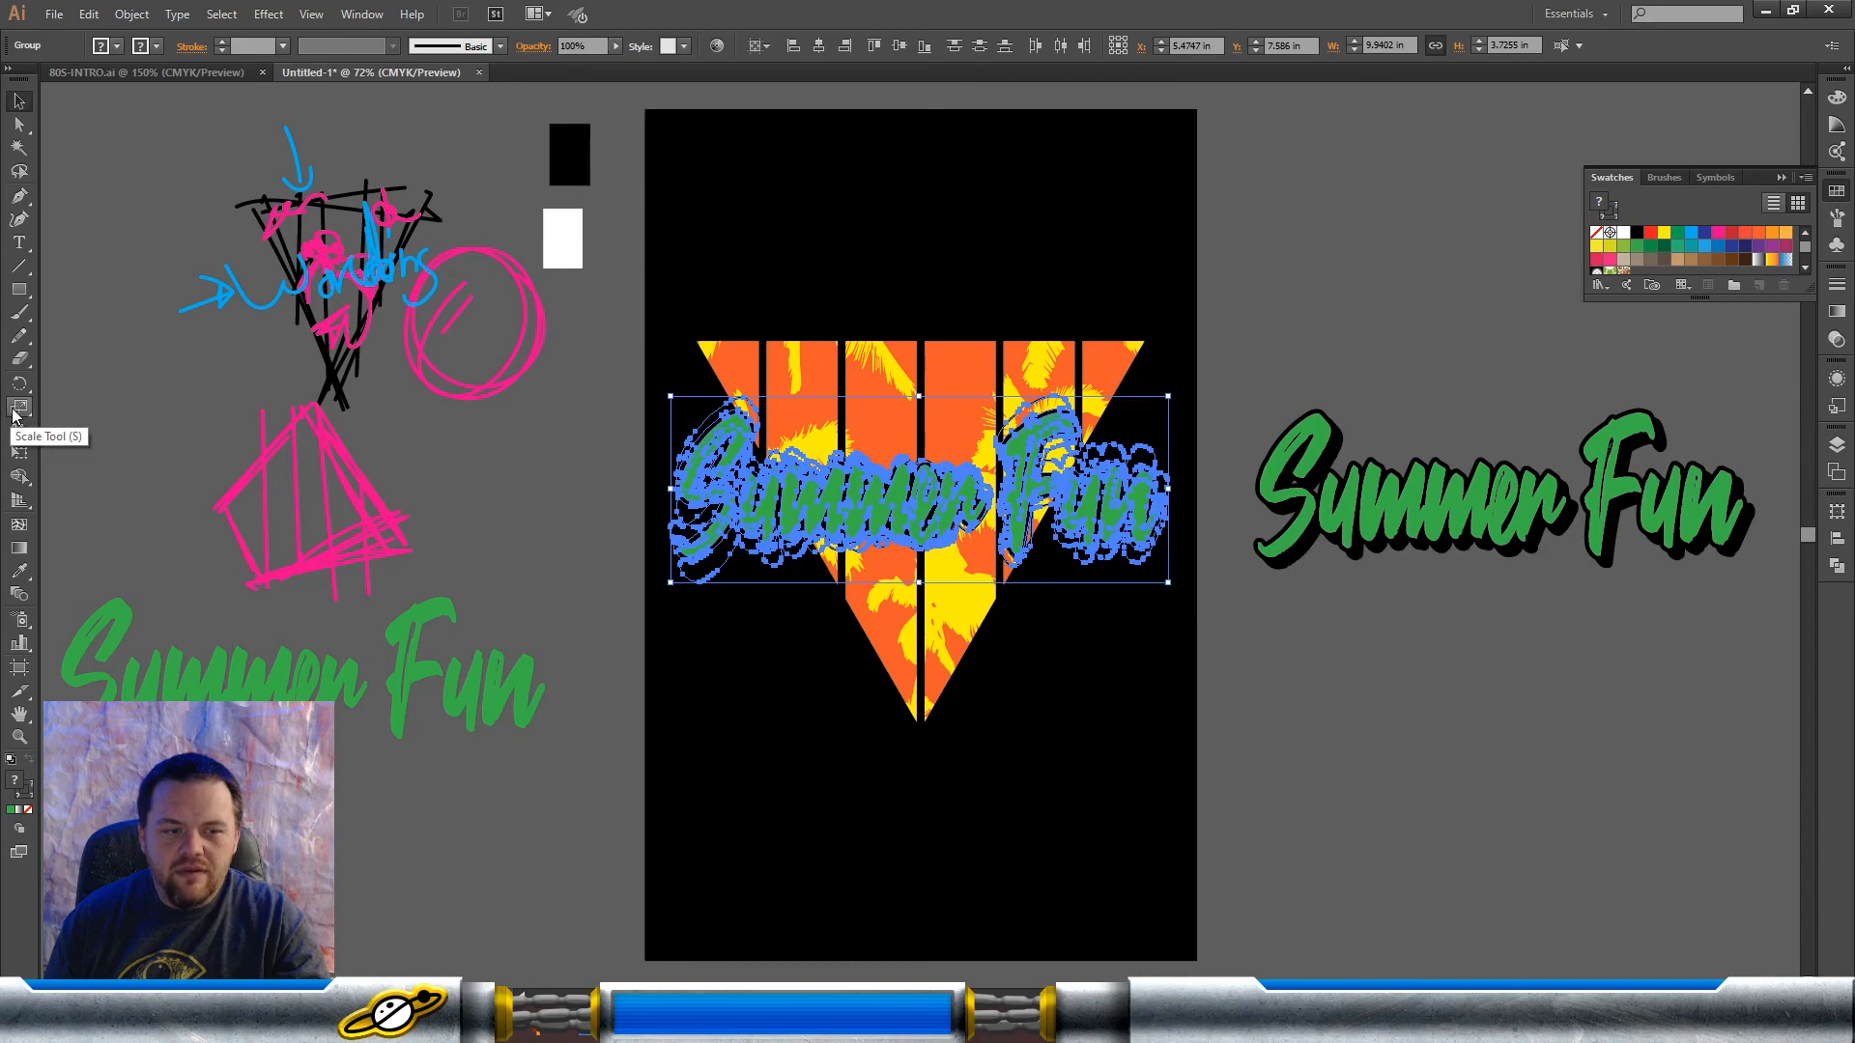
Step: Shear the green lettering and its black outlines vertically so the text slants upward to the right, about 4.70 in high overall
left_click(14, 414)
left_click(105, 431)
left_click_drag(1184, 460, 1196, 418)
left_click(18, 100)
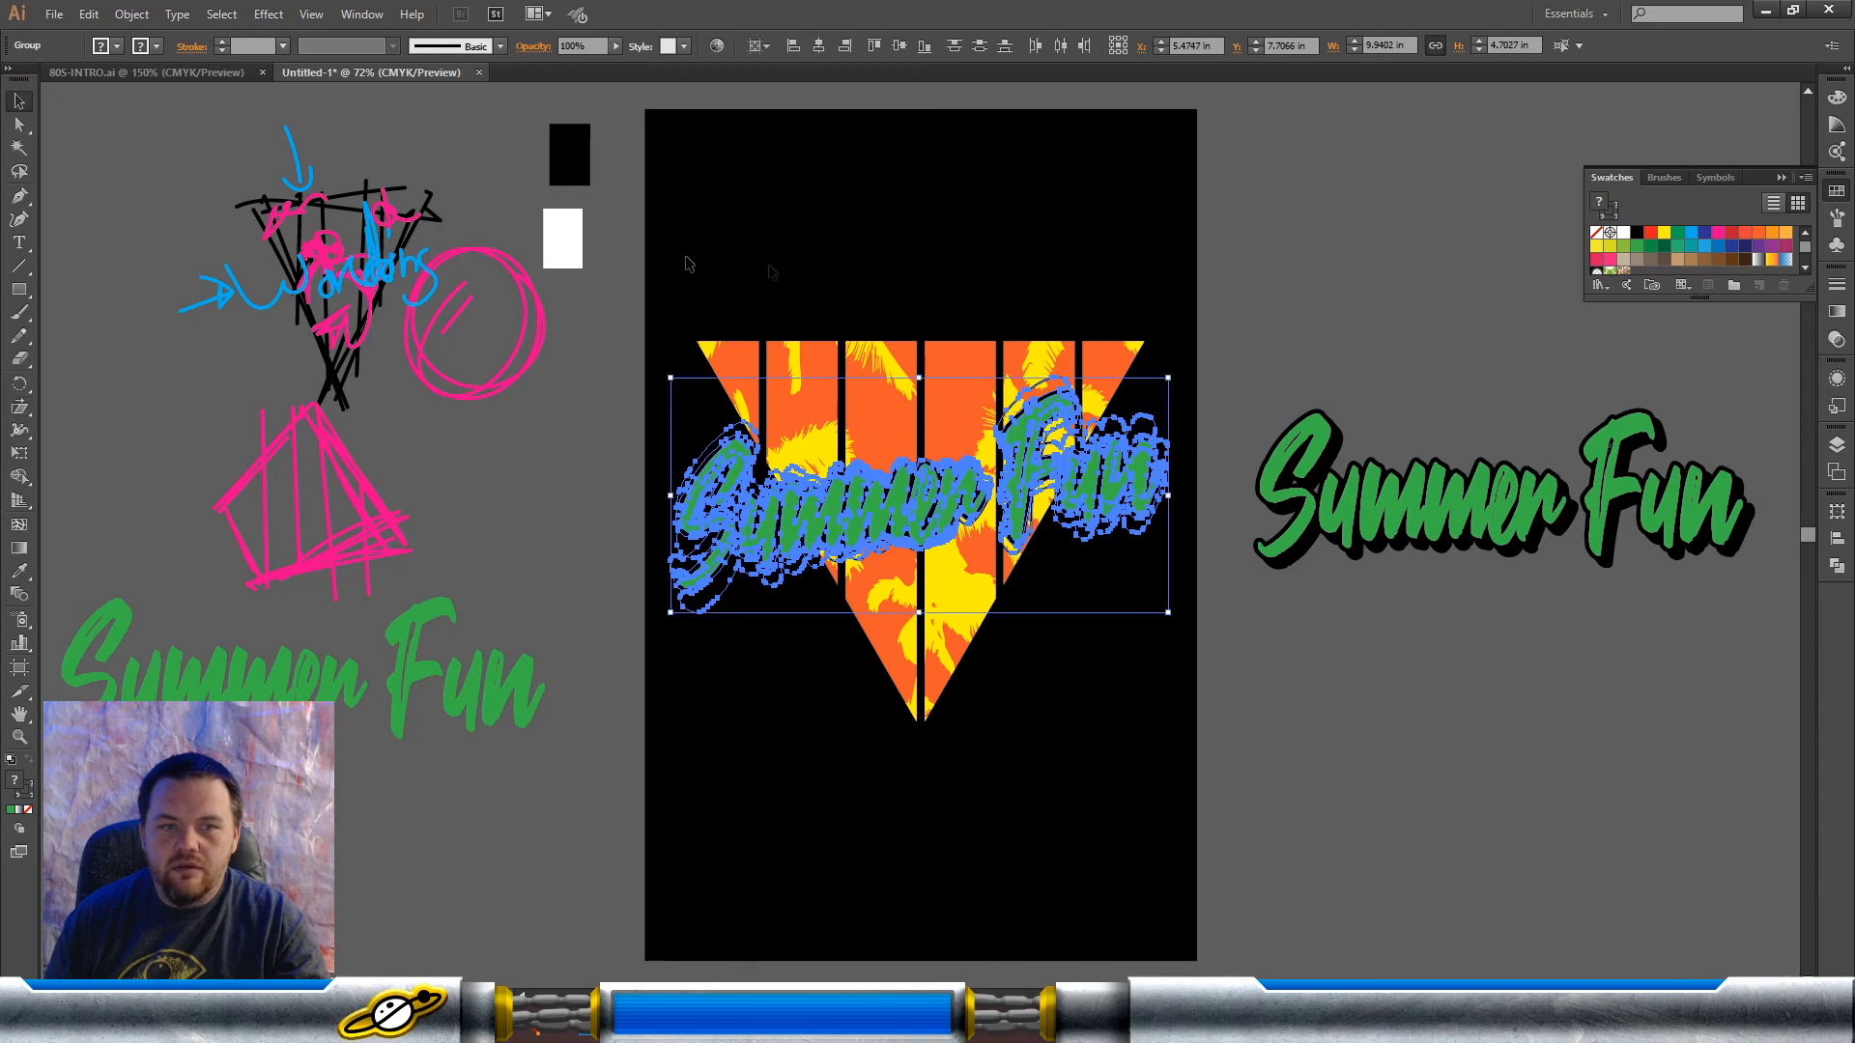
left_click(912, 267)
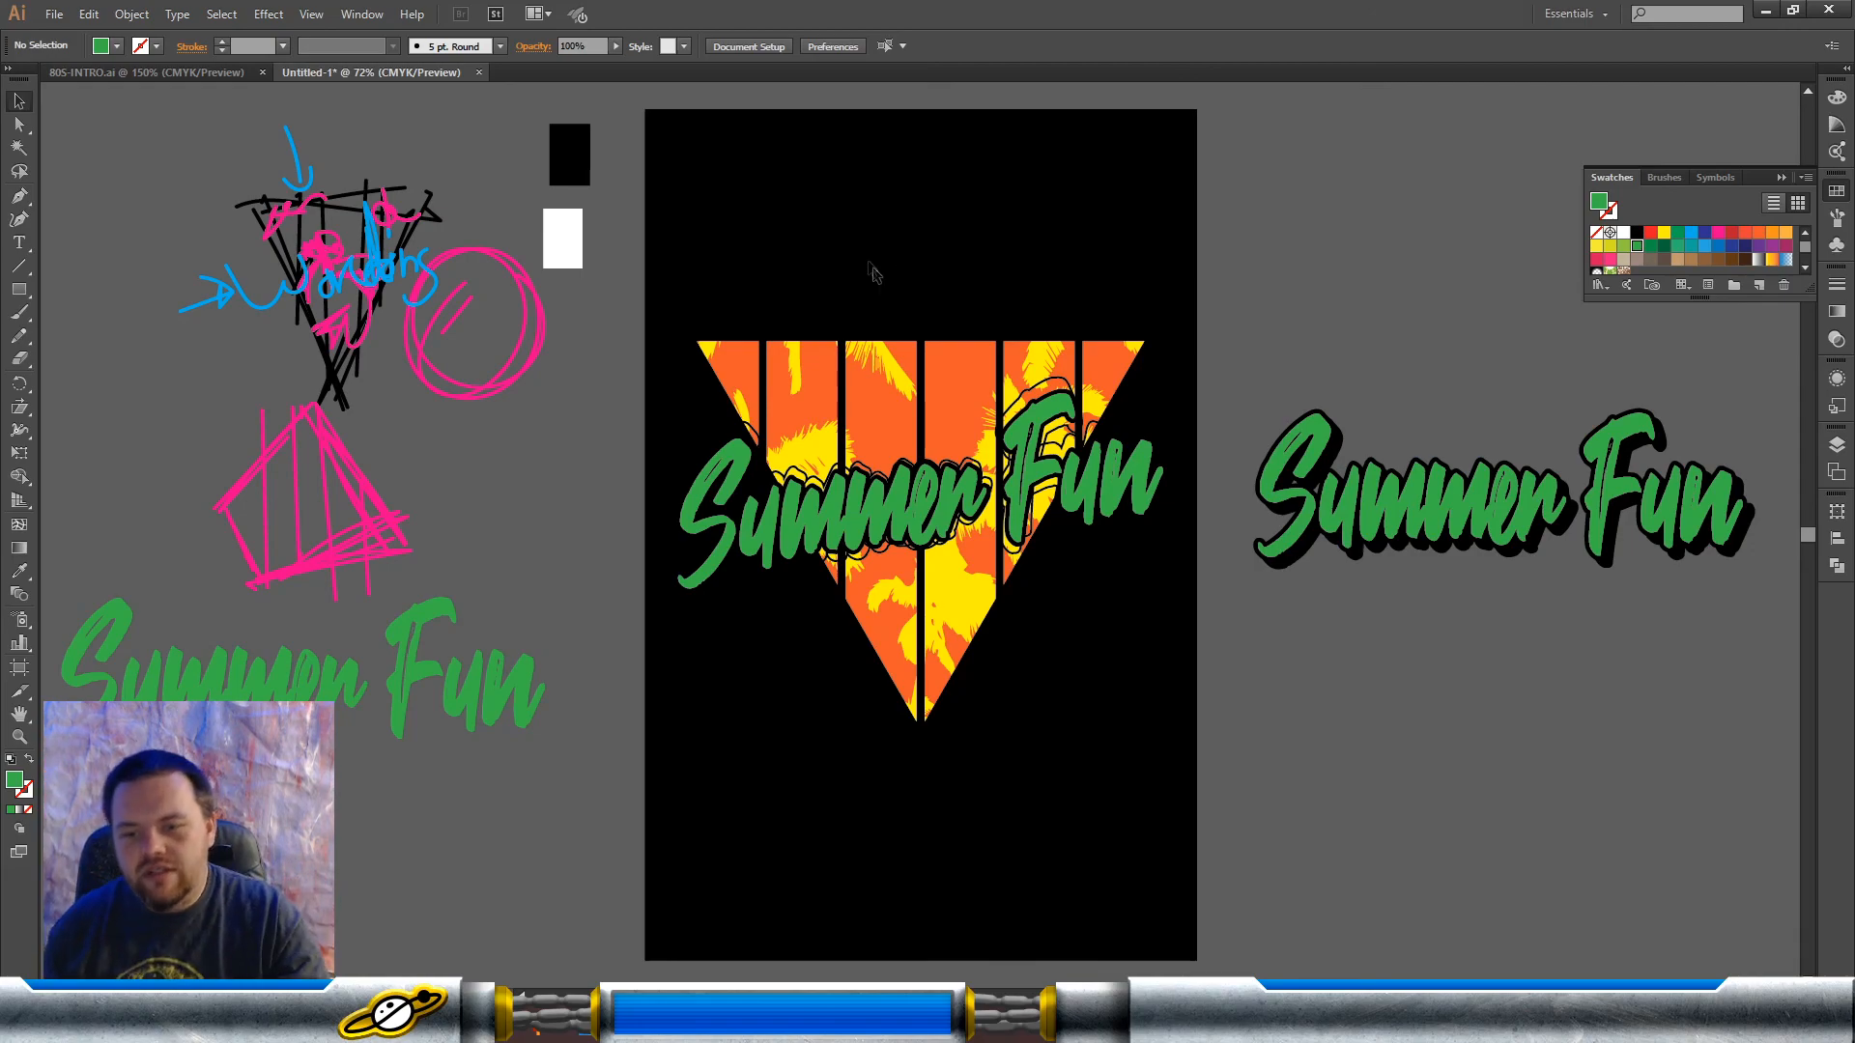
Step: Delete the extra black stroke outlines around the slanted lettering, keeping the triangle and the filled black shape
left_click(1130, 483)
left_click(1195, 486)
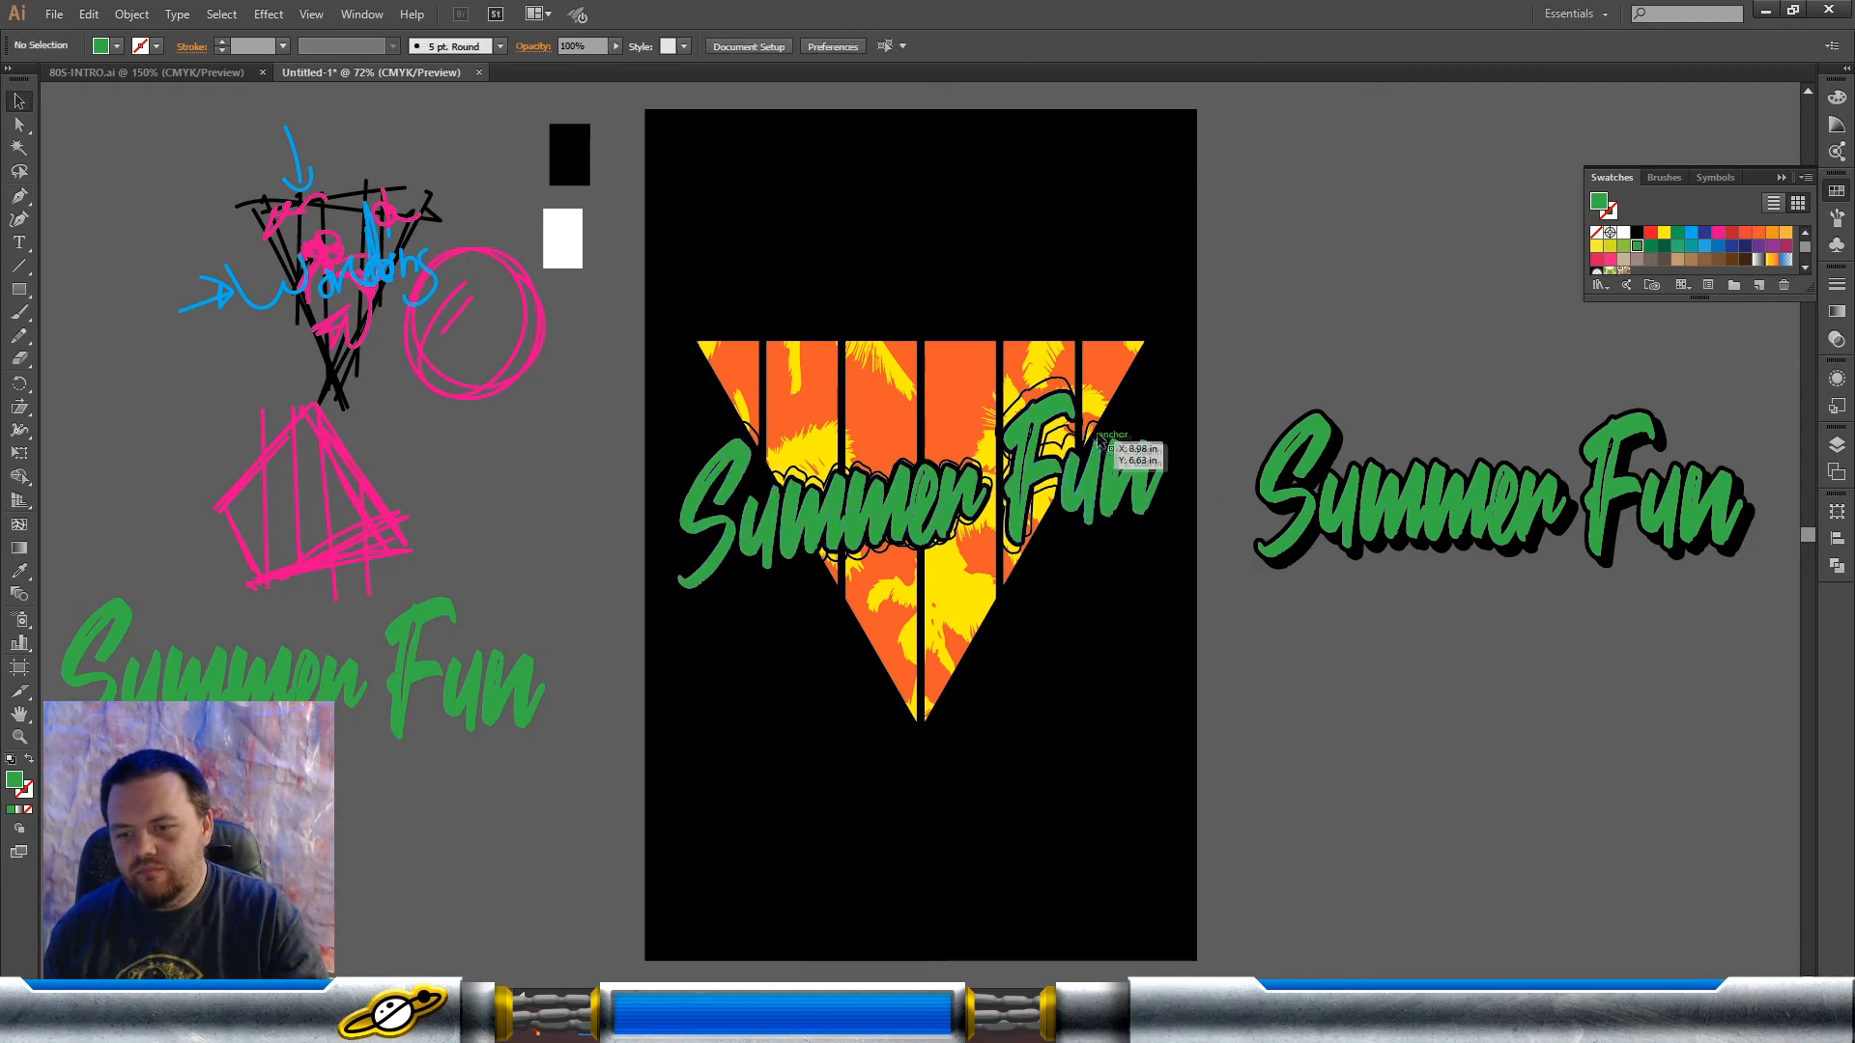
left_click(1072, 389)
left_click(1067, 383)
key("Delete")
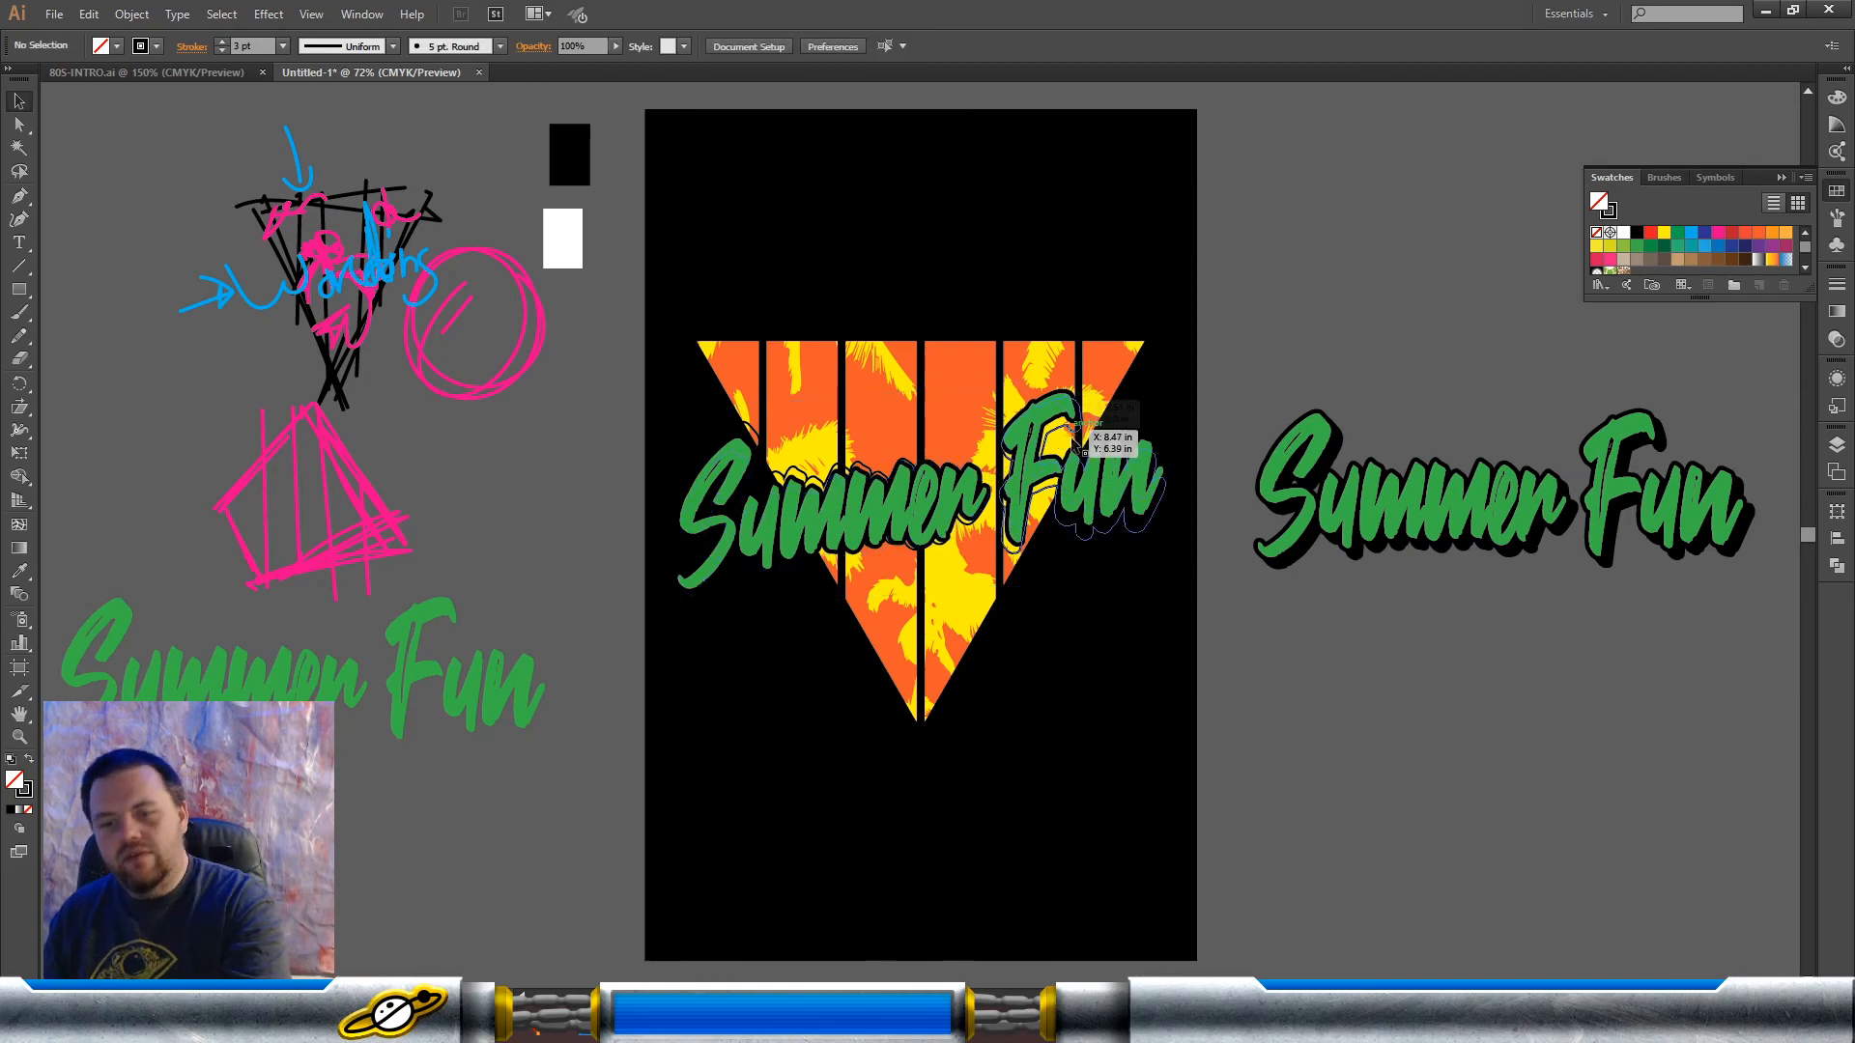
left_click(1009, 562)
key("Delete")
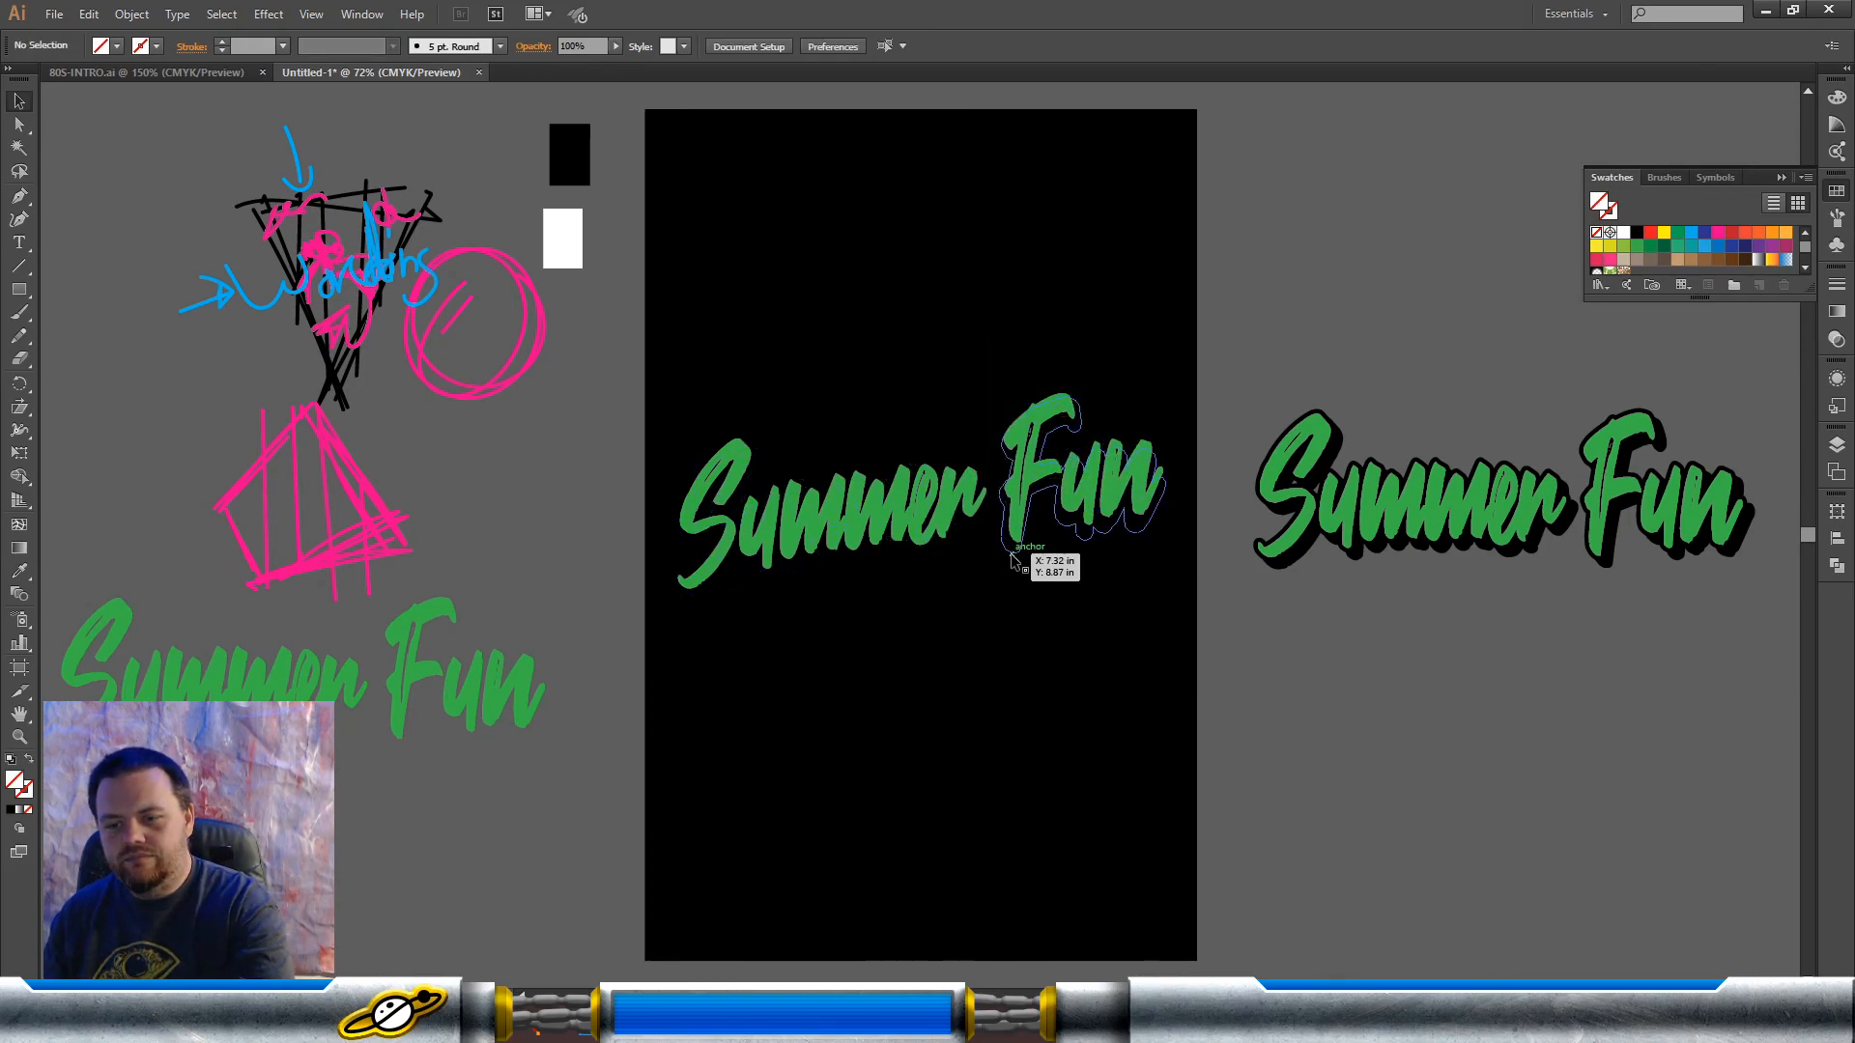
key("ctrl+z")
left_click(1147, 607)
left_click(1020, 553)
left_click(1147, 607)
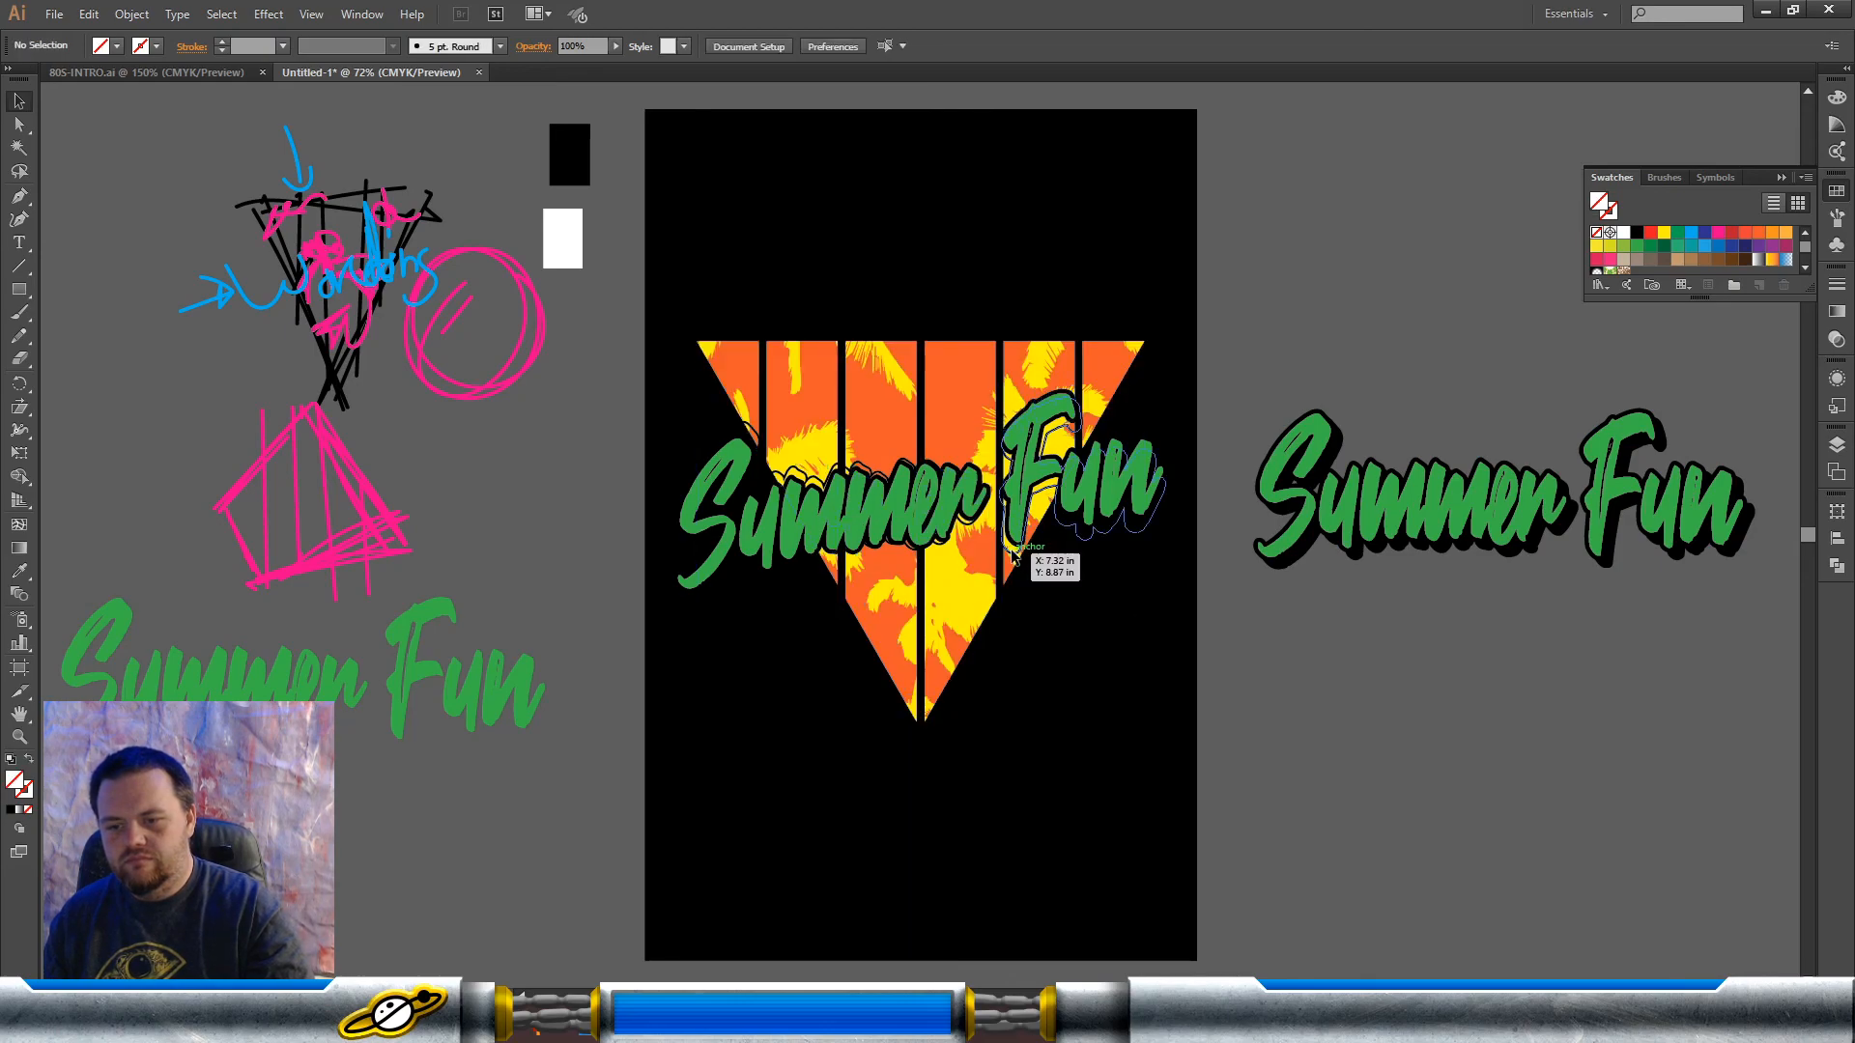
left_click(1013, 556)
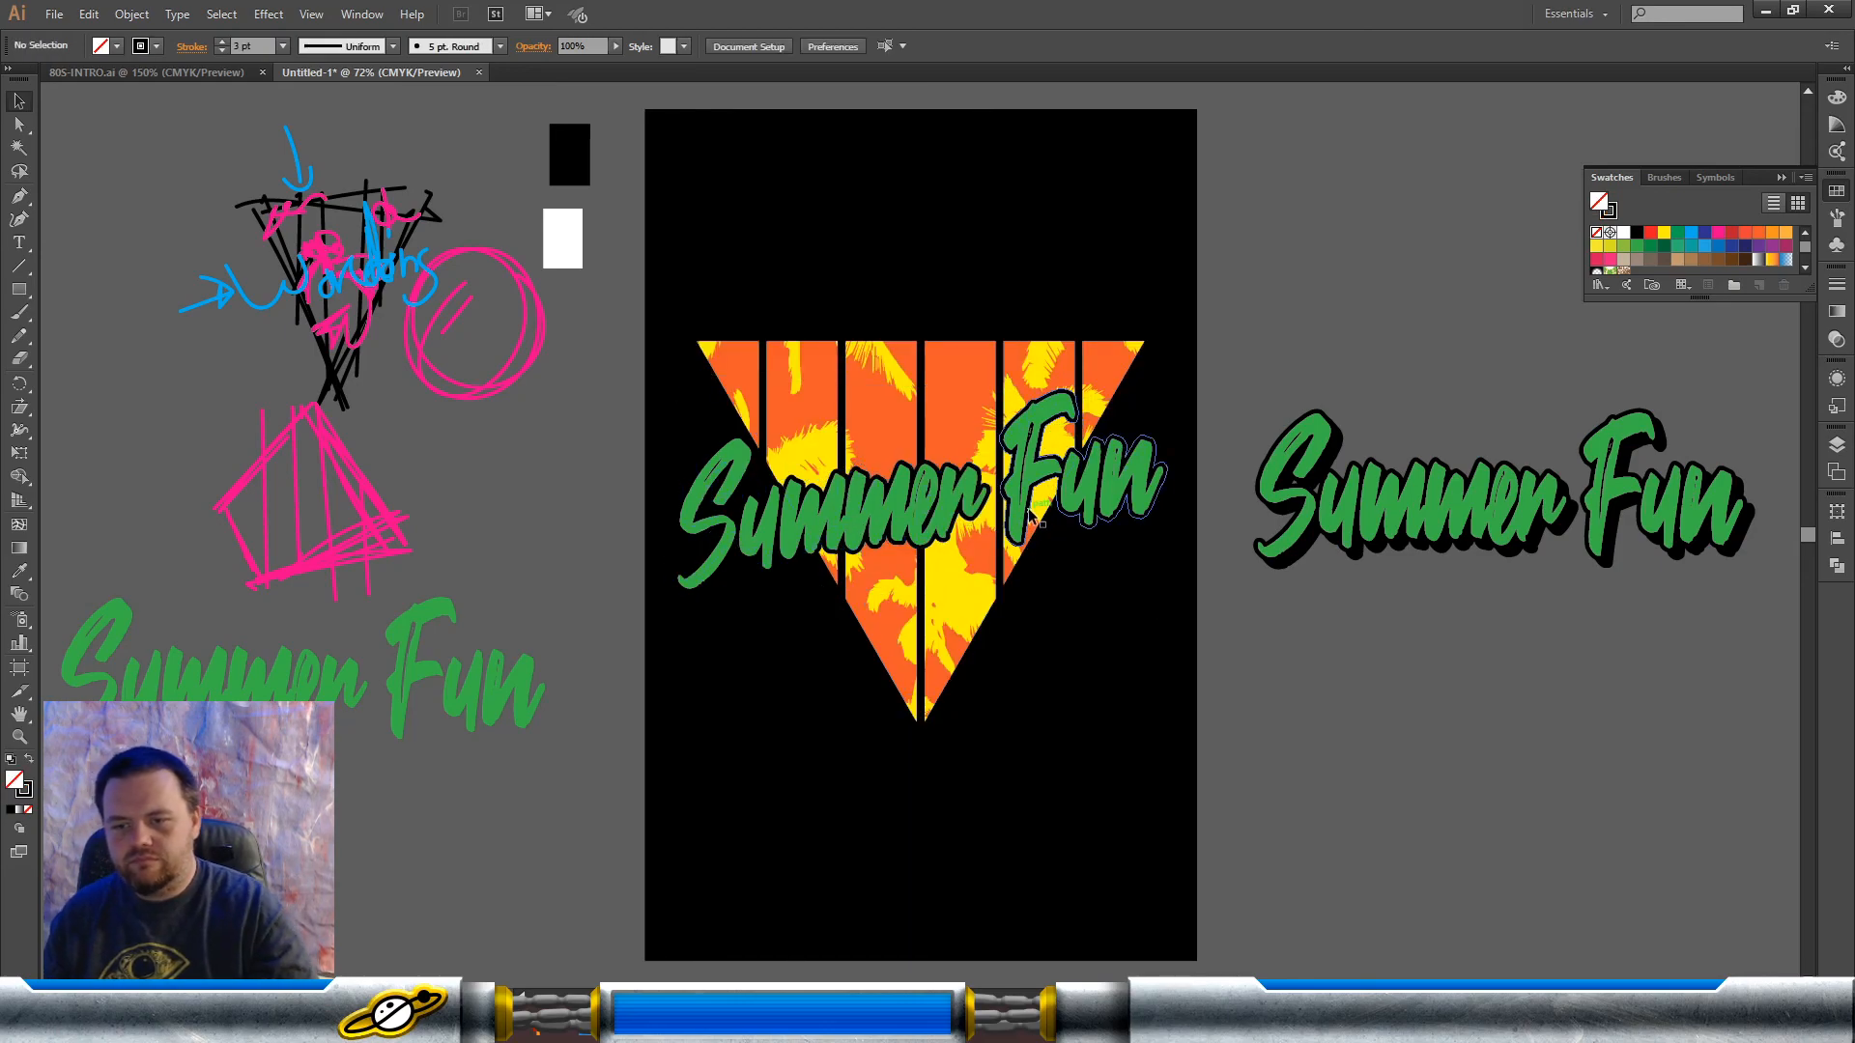
Step: Offset the filled black shape behind the slanted green lettering slightly downward as a drop shadow
left_click(1034, 517)
left_click(1035, 516)
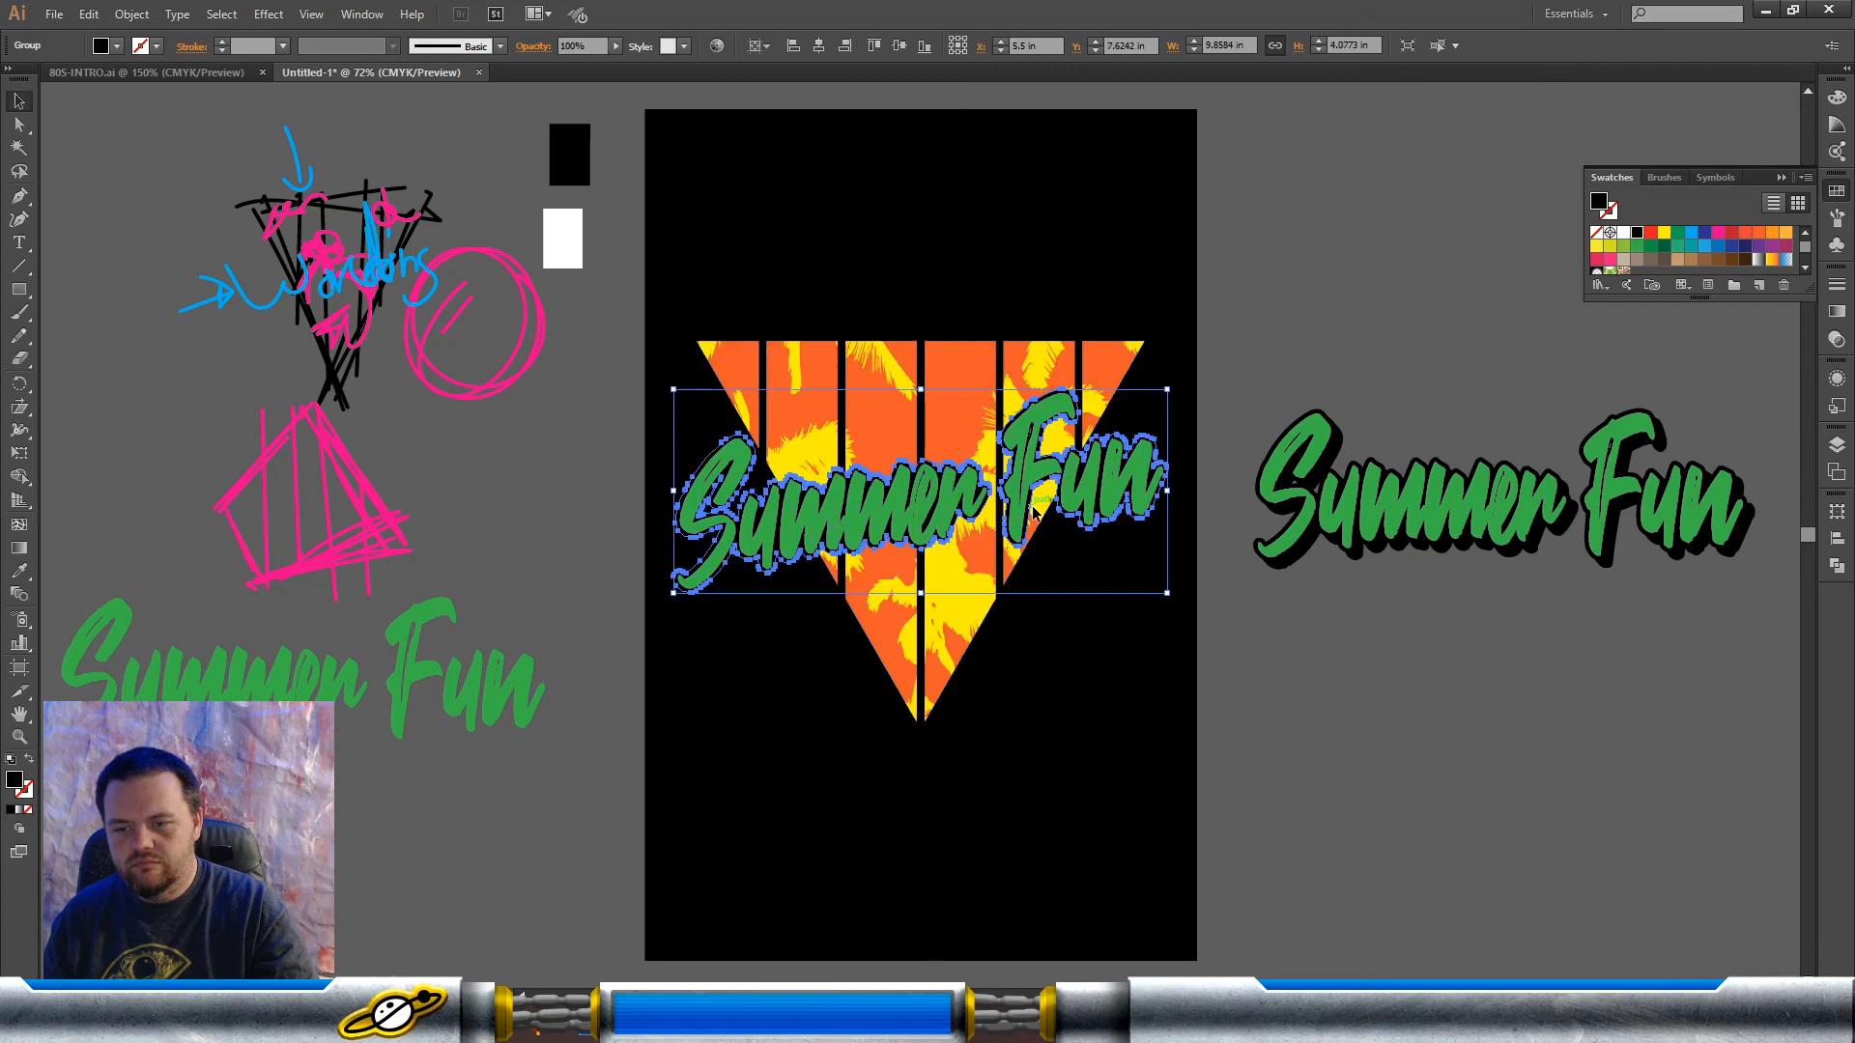
left_click(1131, 606)
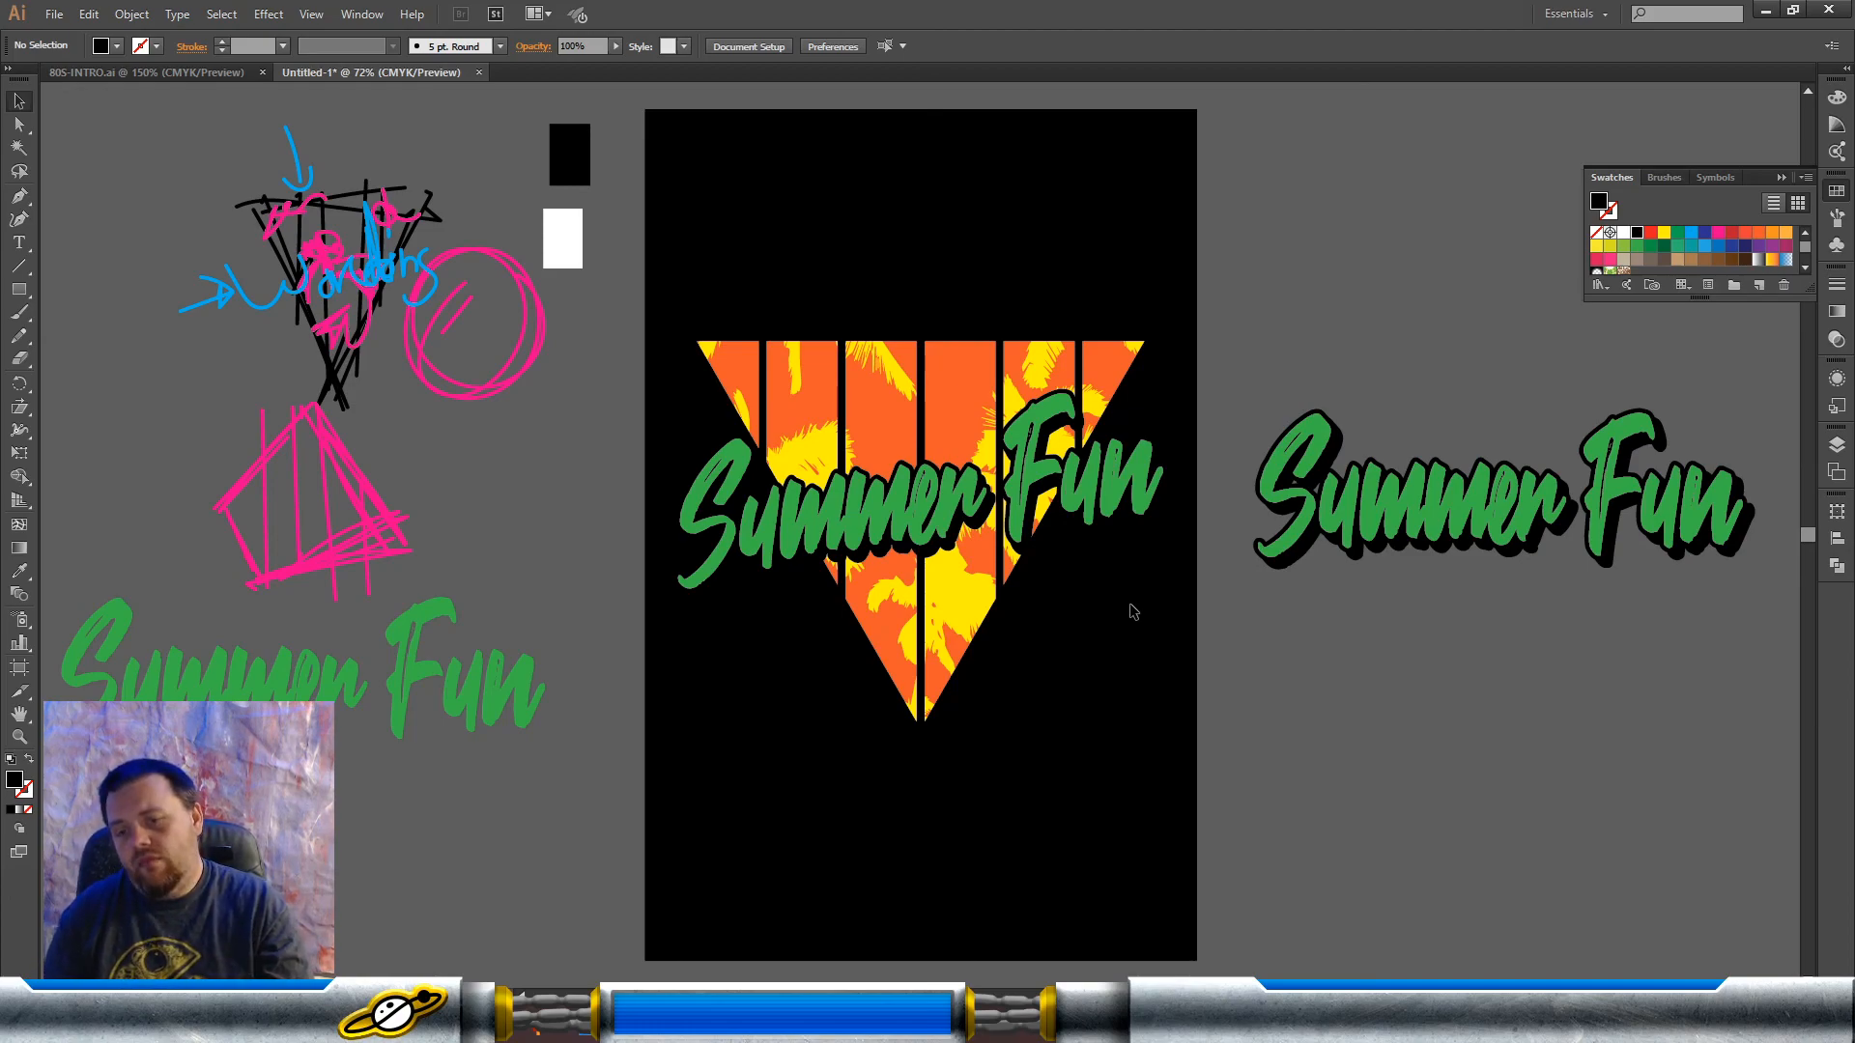
Step: Ungroup the triangle artwork to separate the yellow palm silhouettes from the orange bars
left_click(865, 410)
left_click_drag(865, 409, 904, 409)
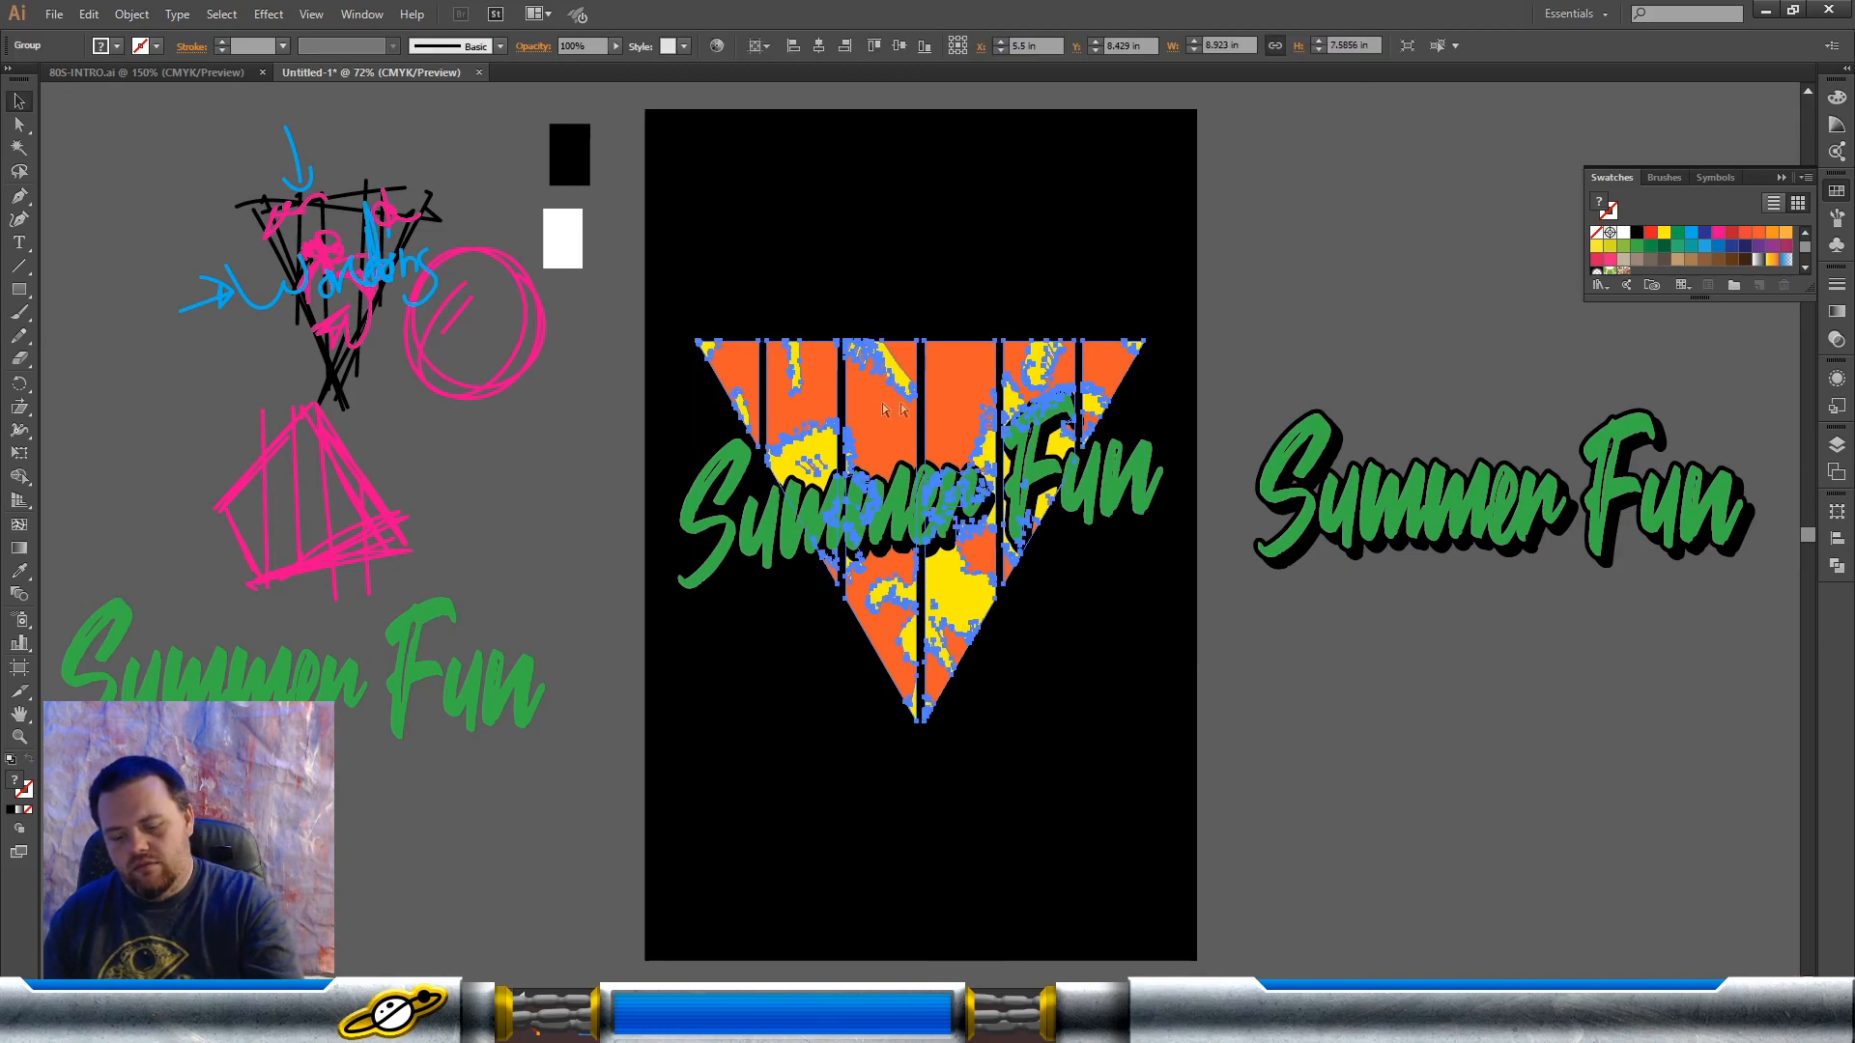
left_click(1069, 269)
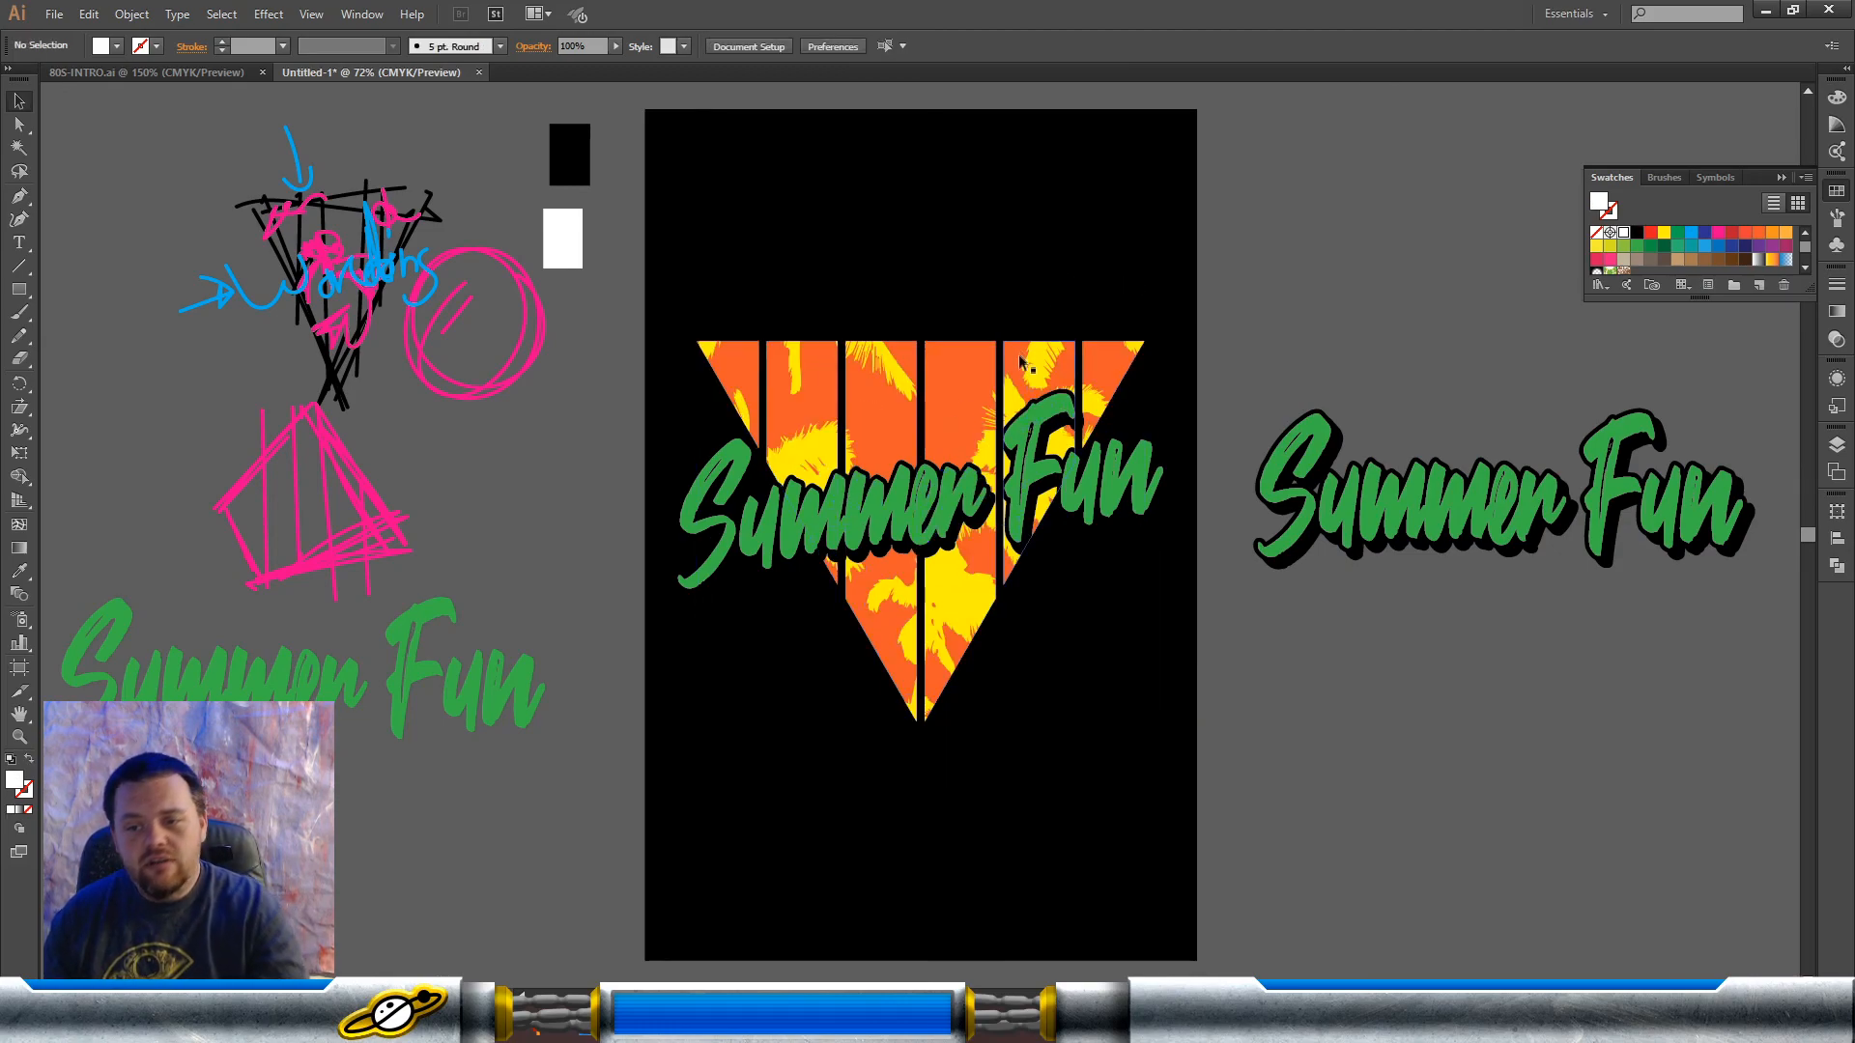
left_click(1011, 365)
left_click(1053, 375)
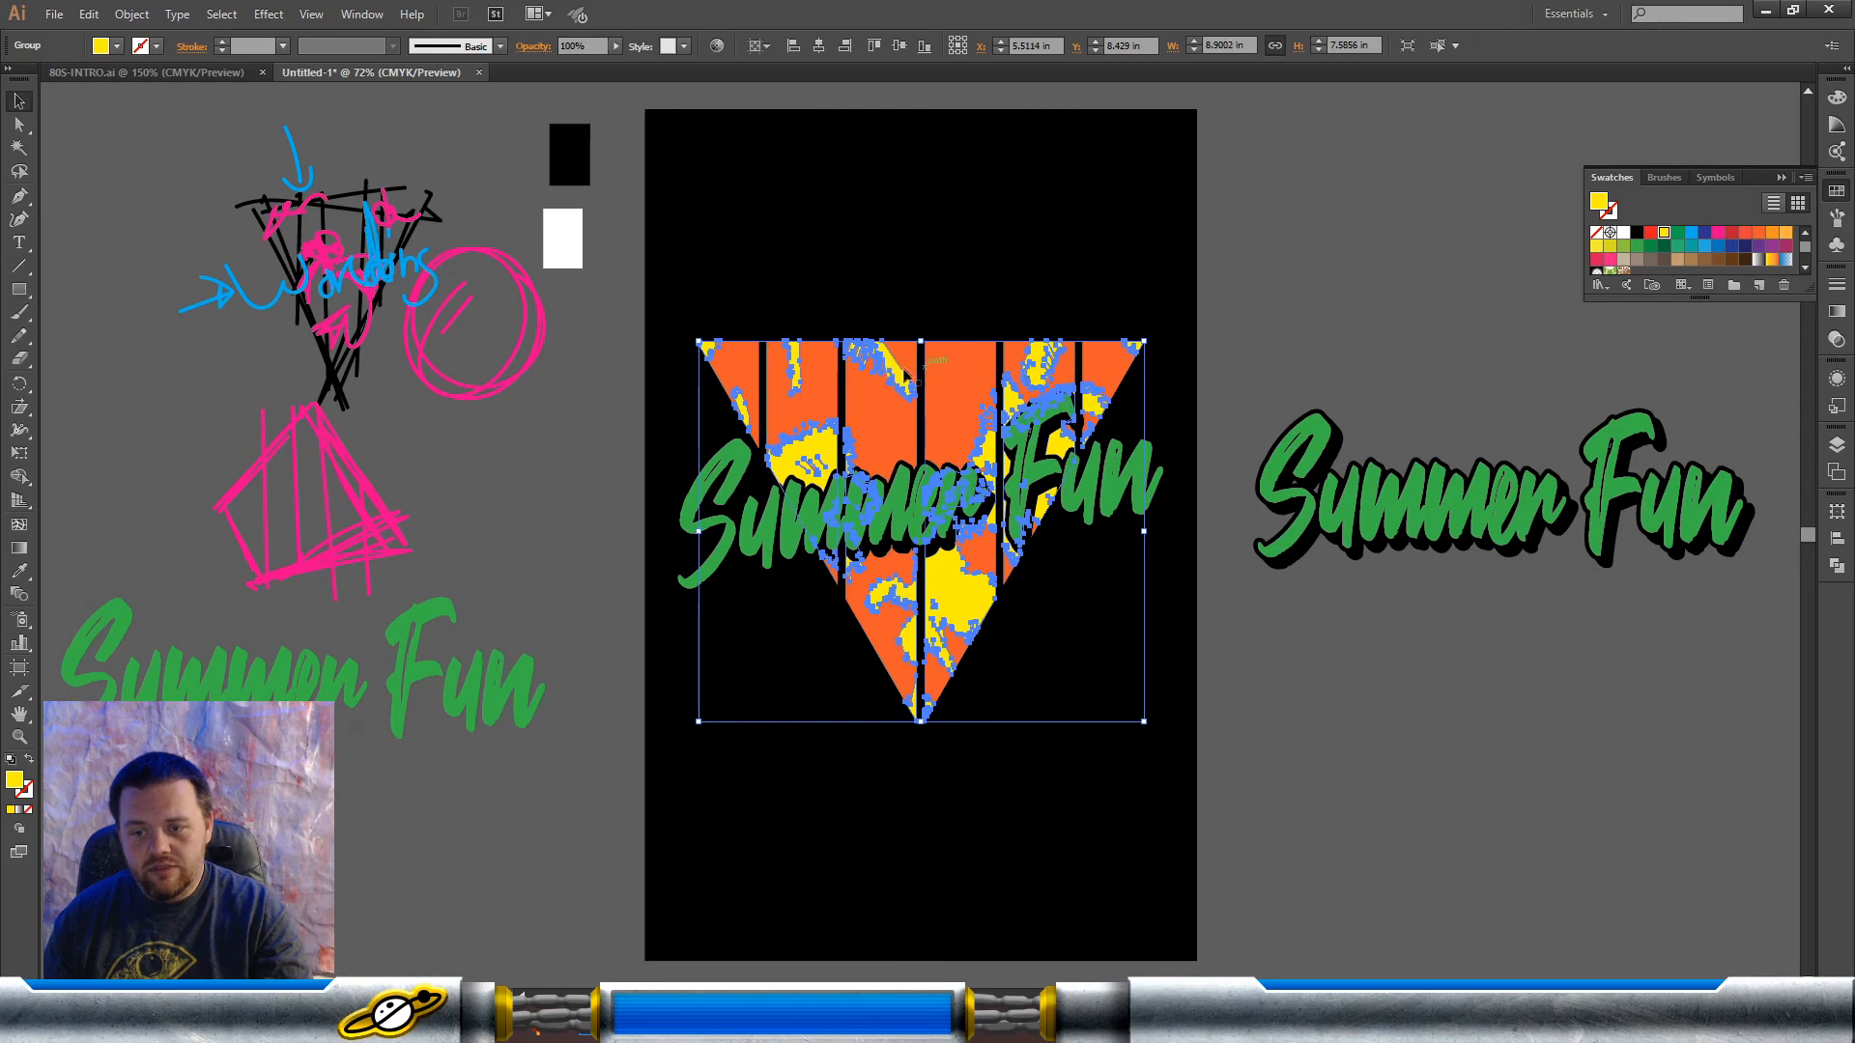
left_click(1134, 261)
Step: Fill the triangle's bars with light blue and the palm silhouettes with dark green
left_click(963, 373)
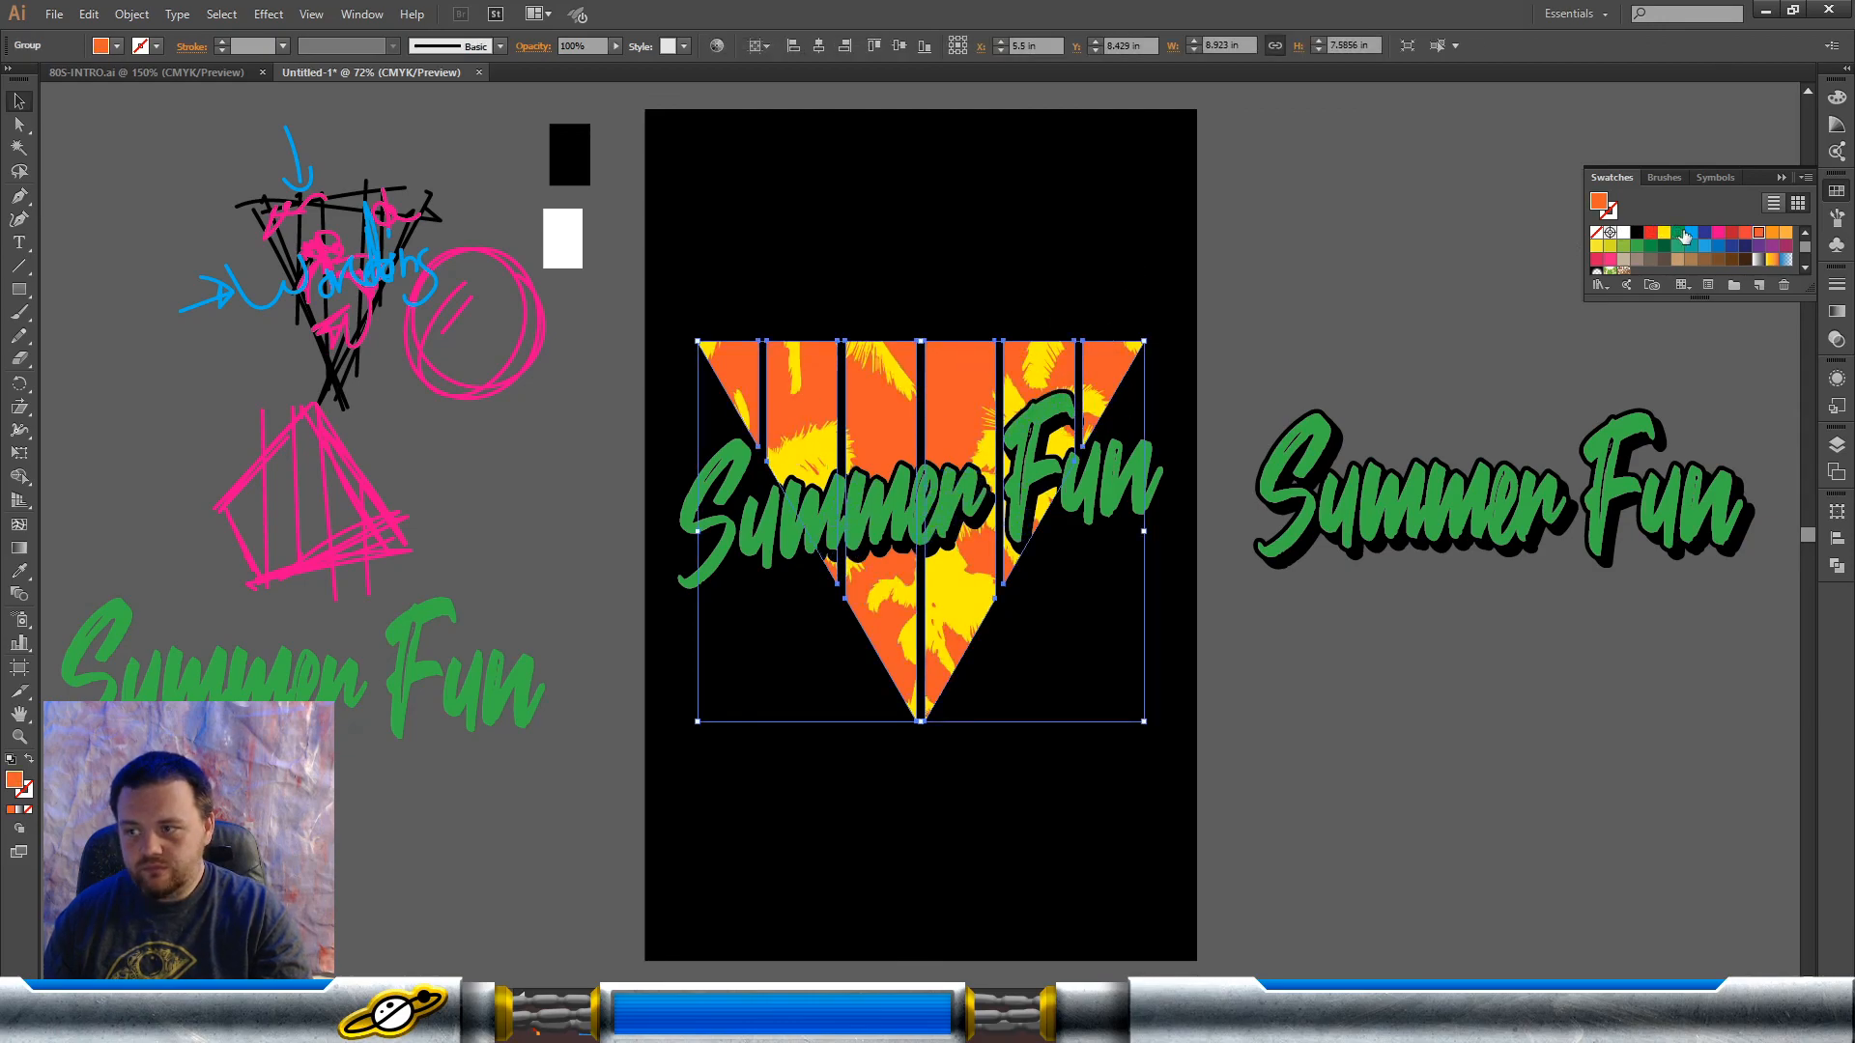
left_click(1691, 233)
left_click(873, 359)
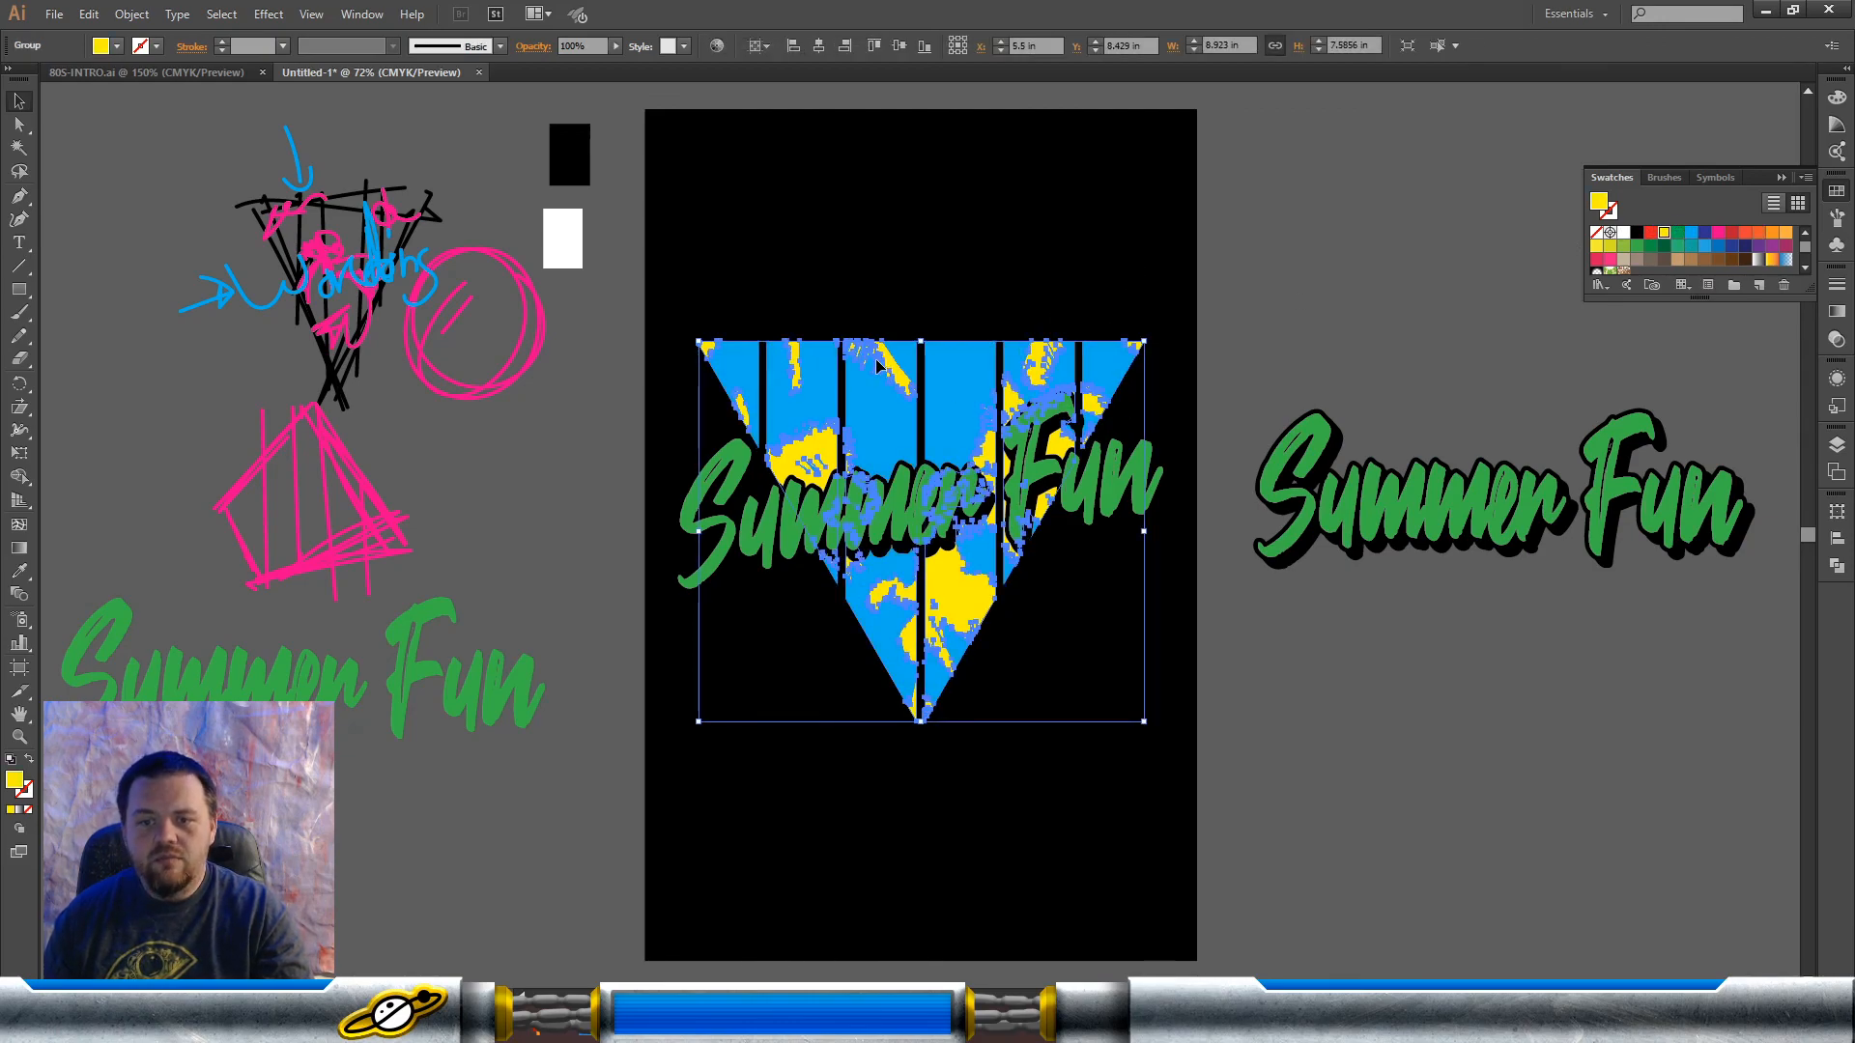
left_click(1650, 246)
left_click(1180, 296)
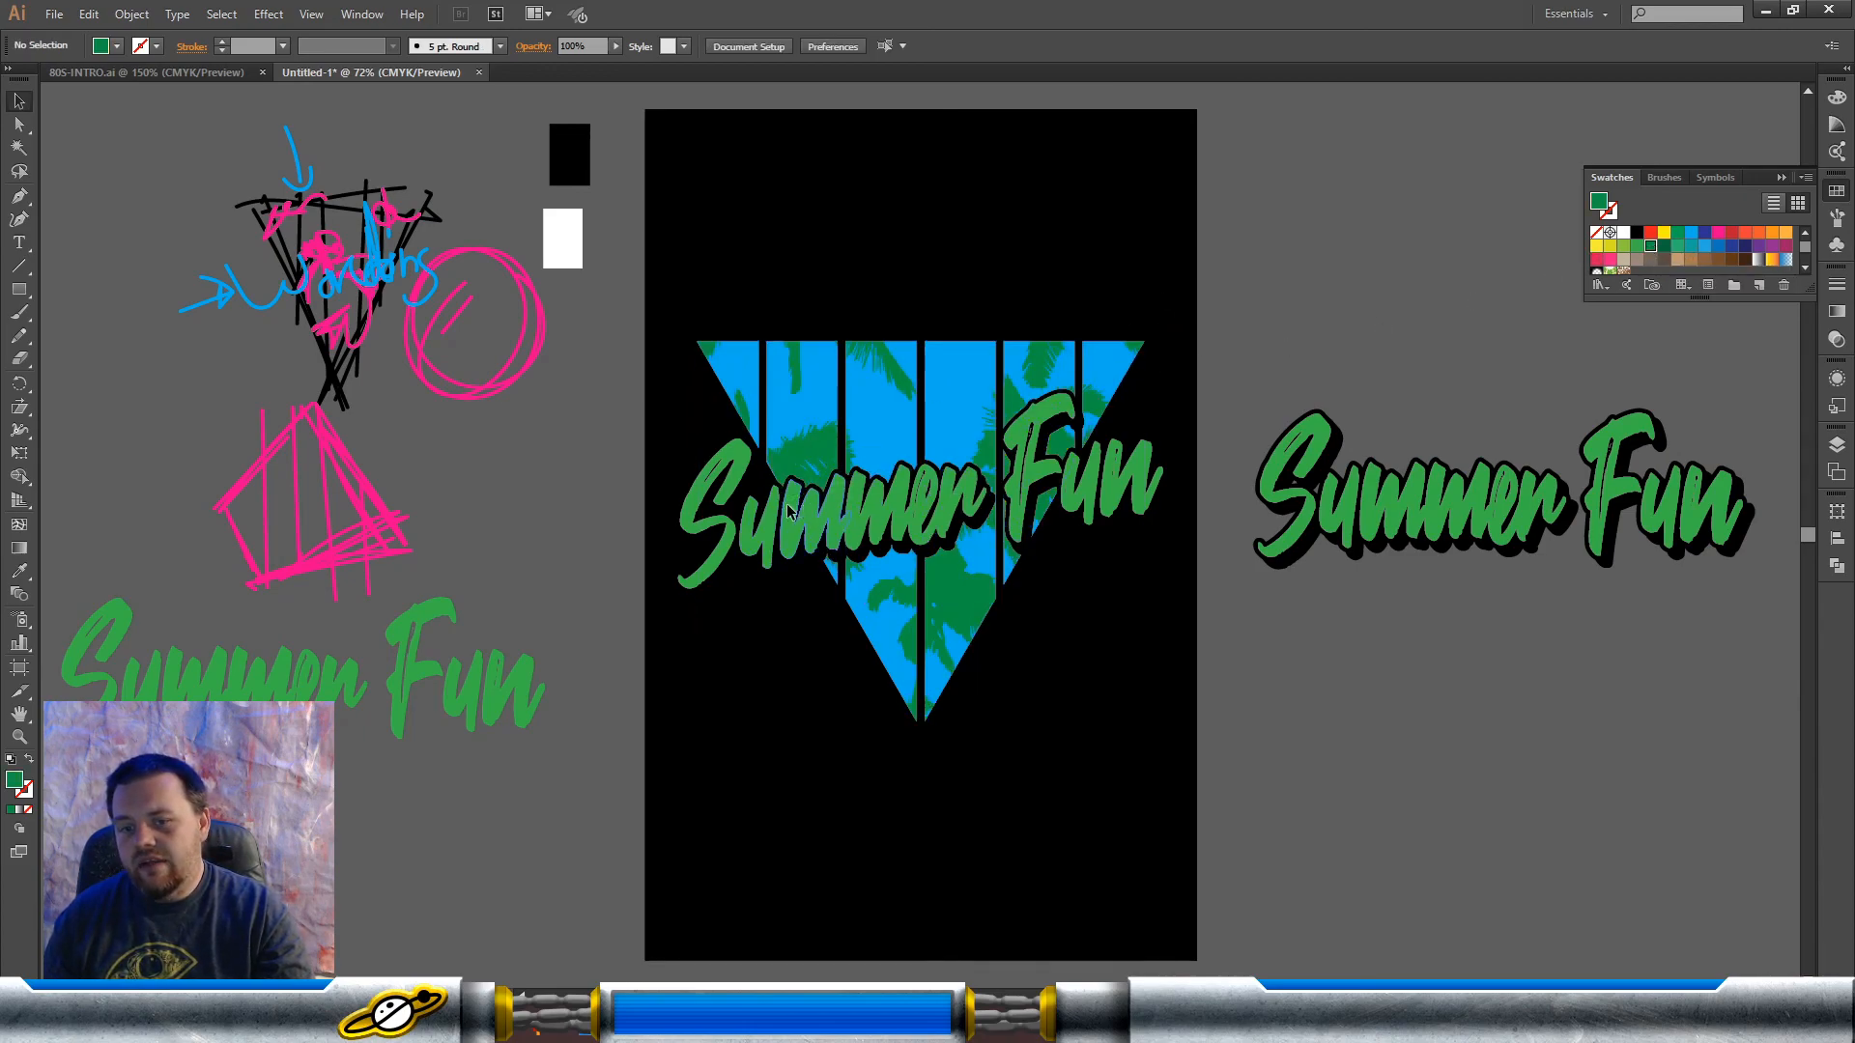
Step: Fill the slanted "Summer Fun" lettering over the triangle with yellow
left_click(802, 483)
left_click(1663, 234)
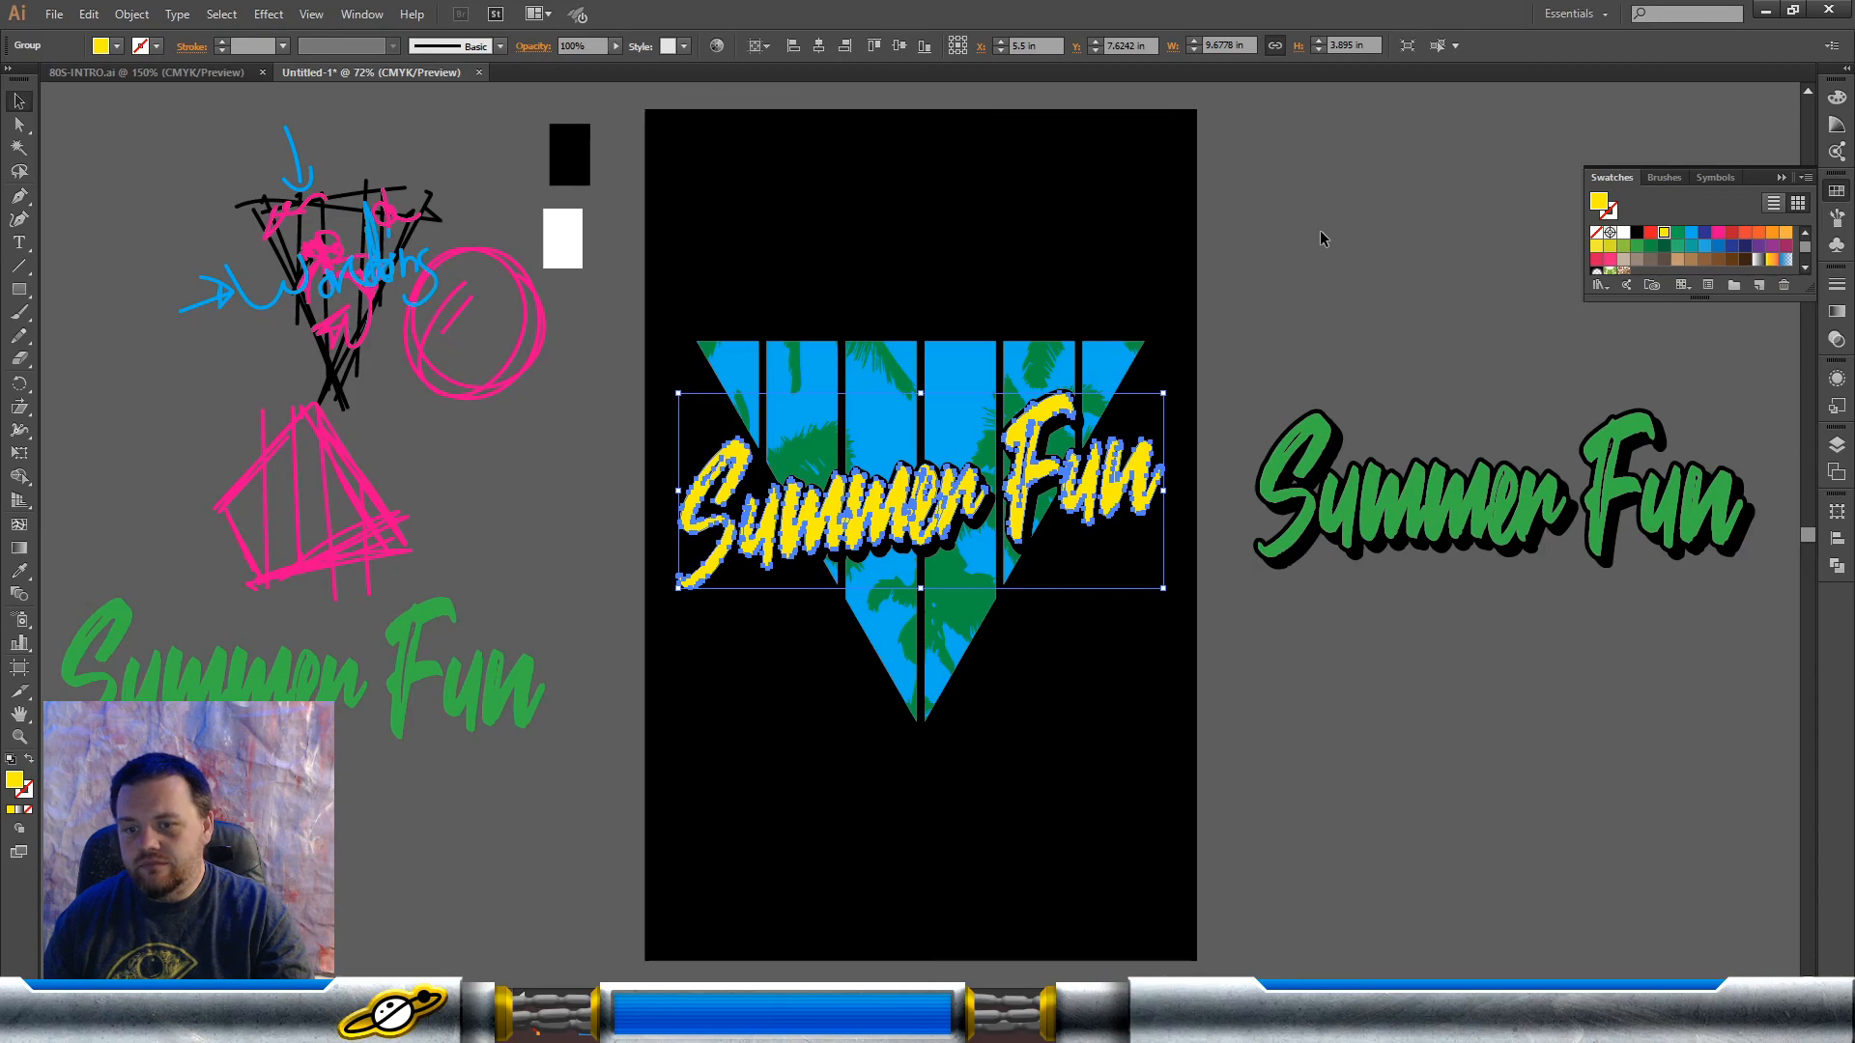
left_click(1322, 238)
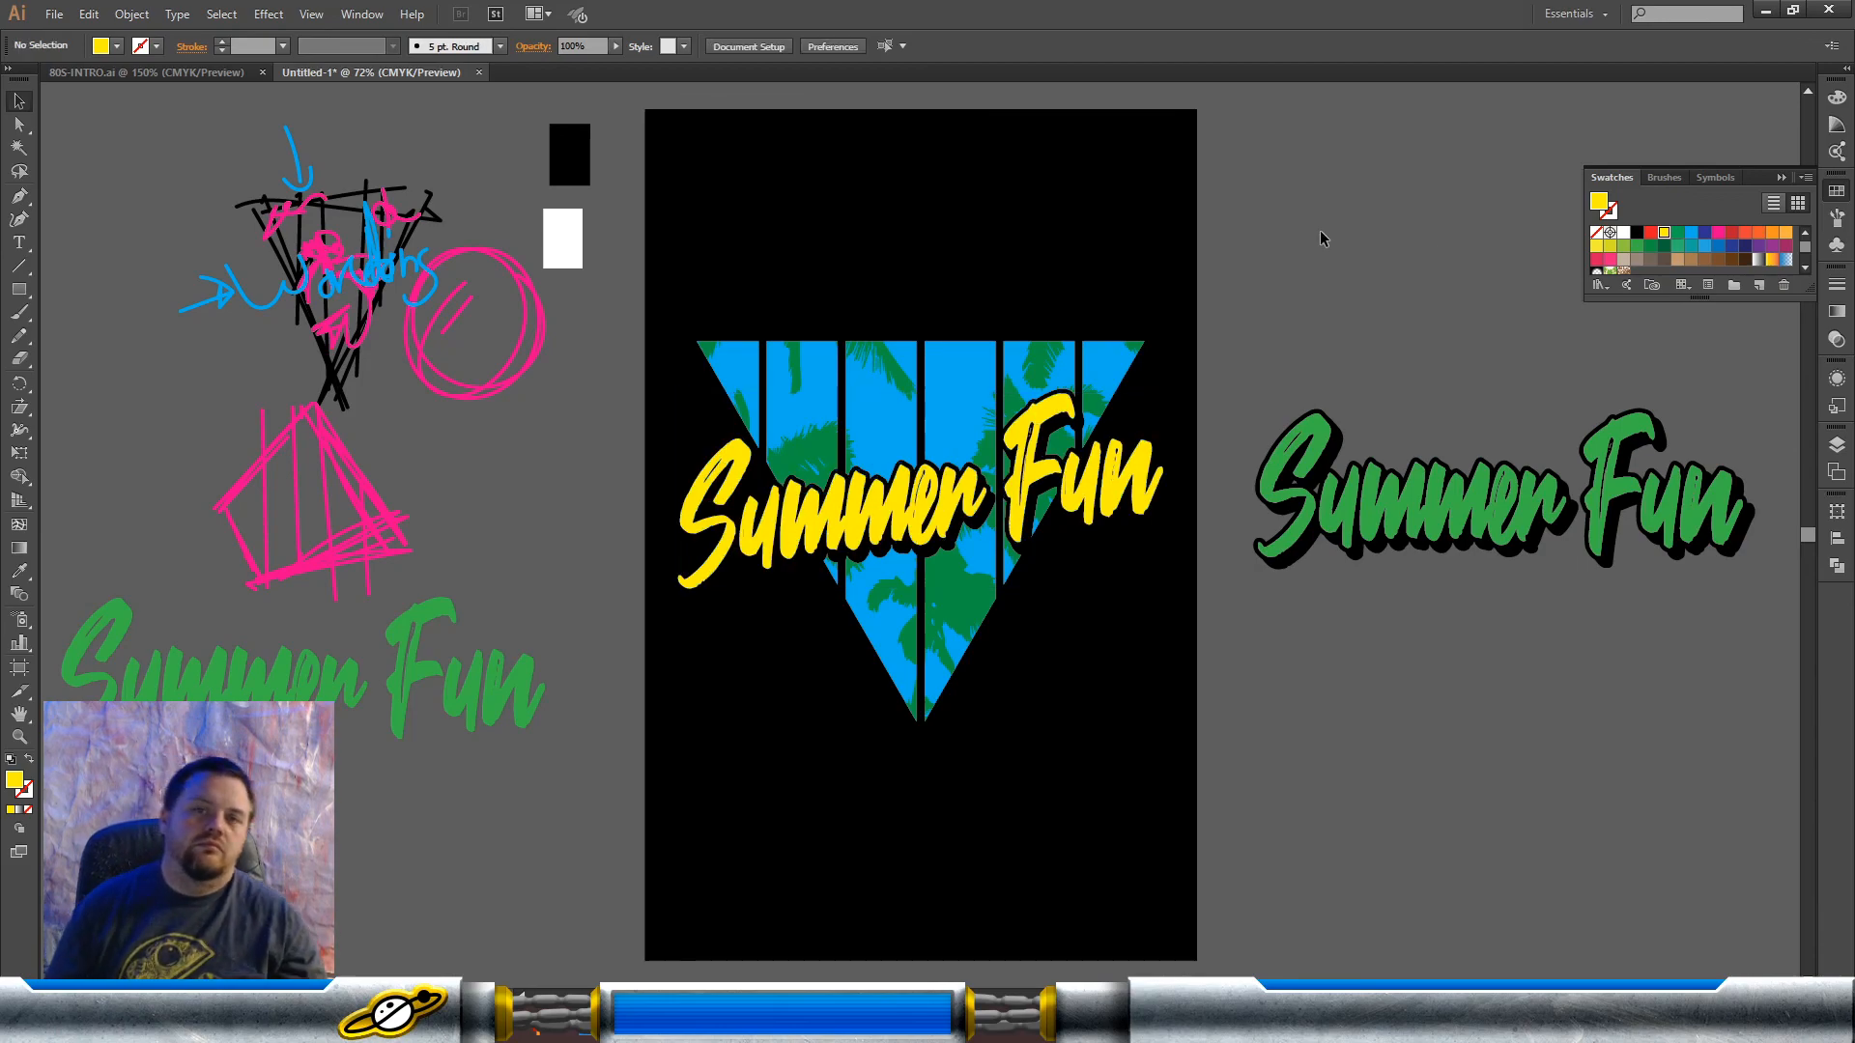
Step: Fill the triangle's bars with hot pink and the palm silhouettes with red
left_click(1060, 368)
left_click(1718, 235)
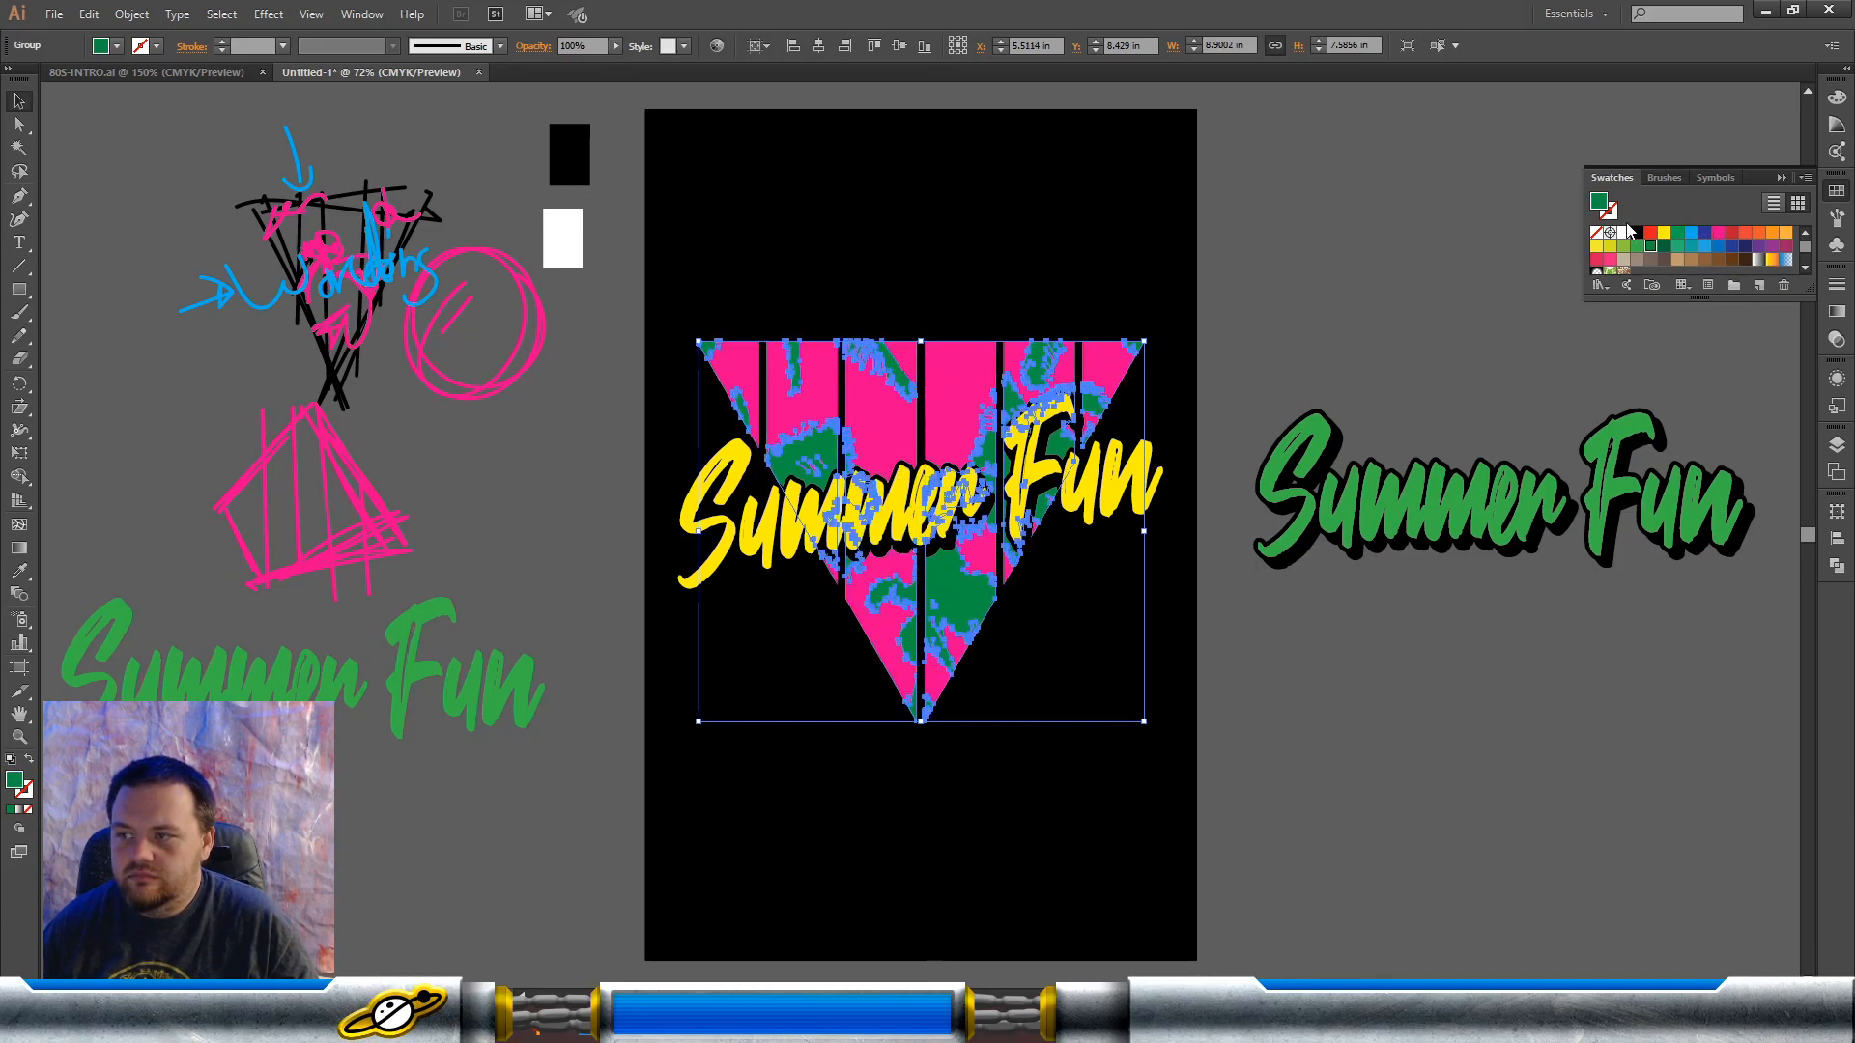
left_click(1731, 233)
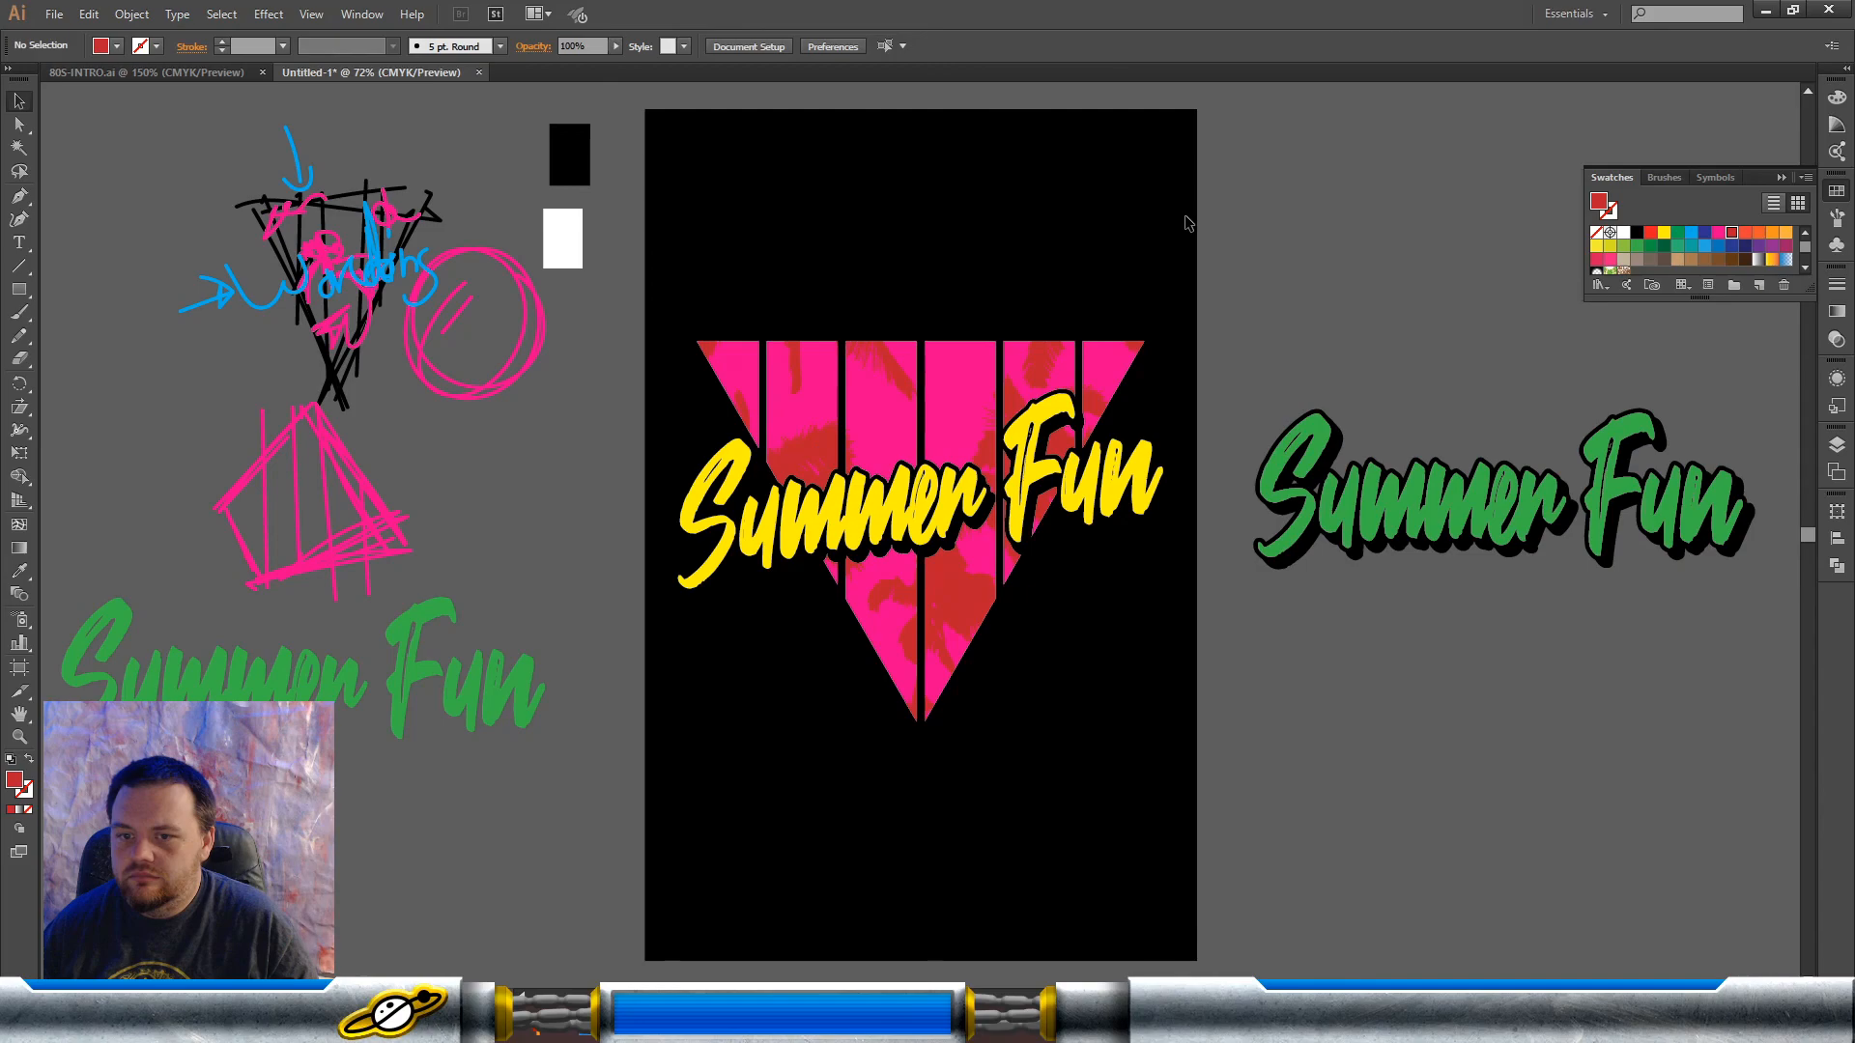
Step: Fill the triangle's bars with orange and the palm silhouettes with hot pink
left_click(954, 425)
left_click(1758, 234)
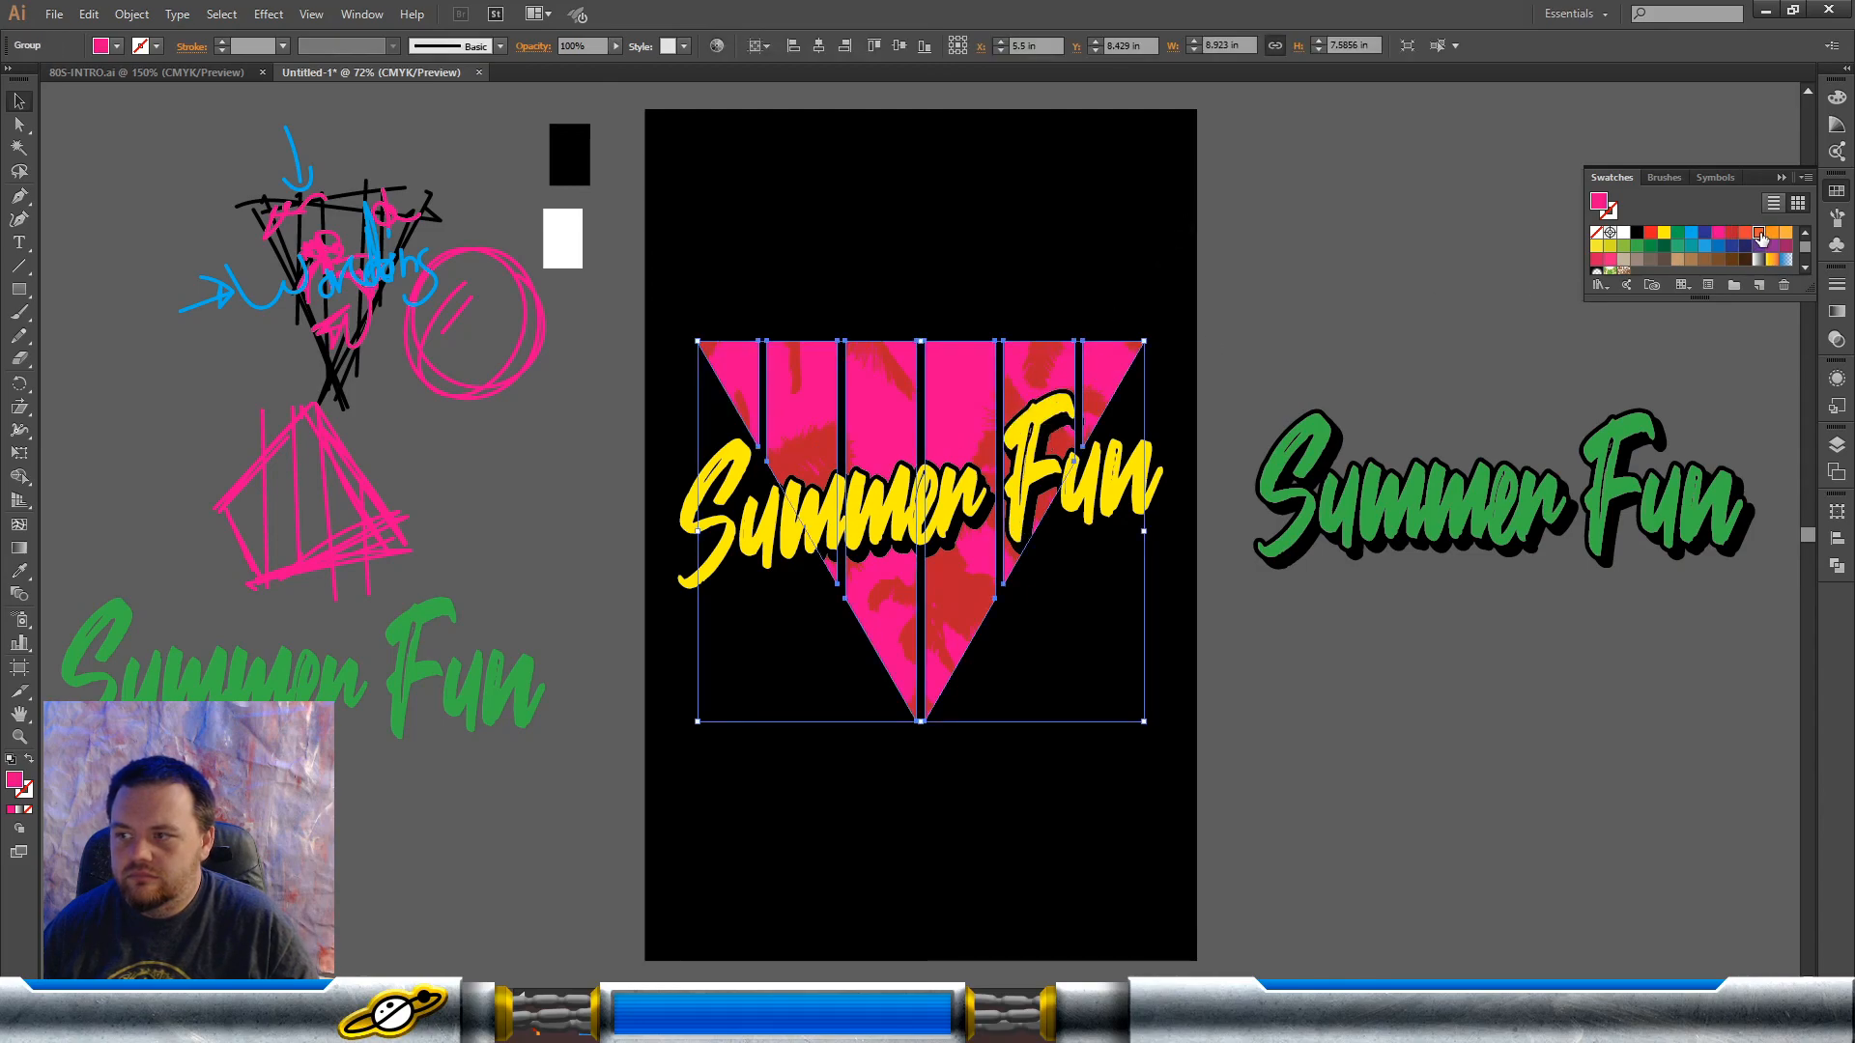
left_click(1041, 361)
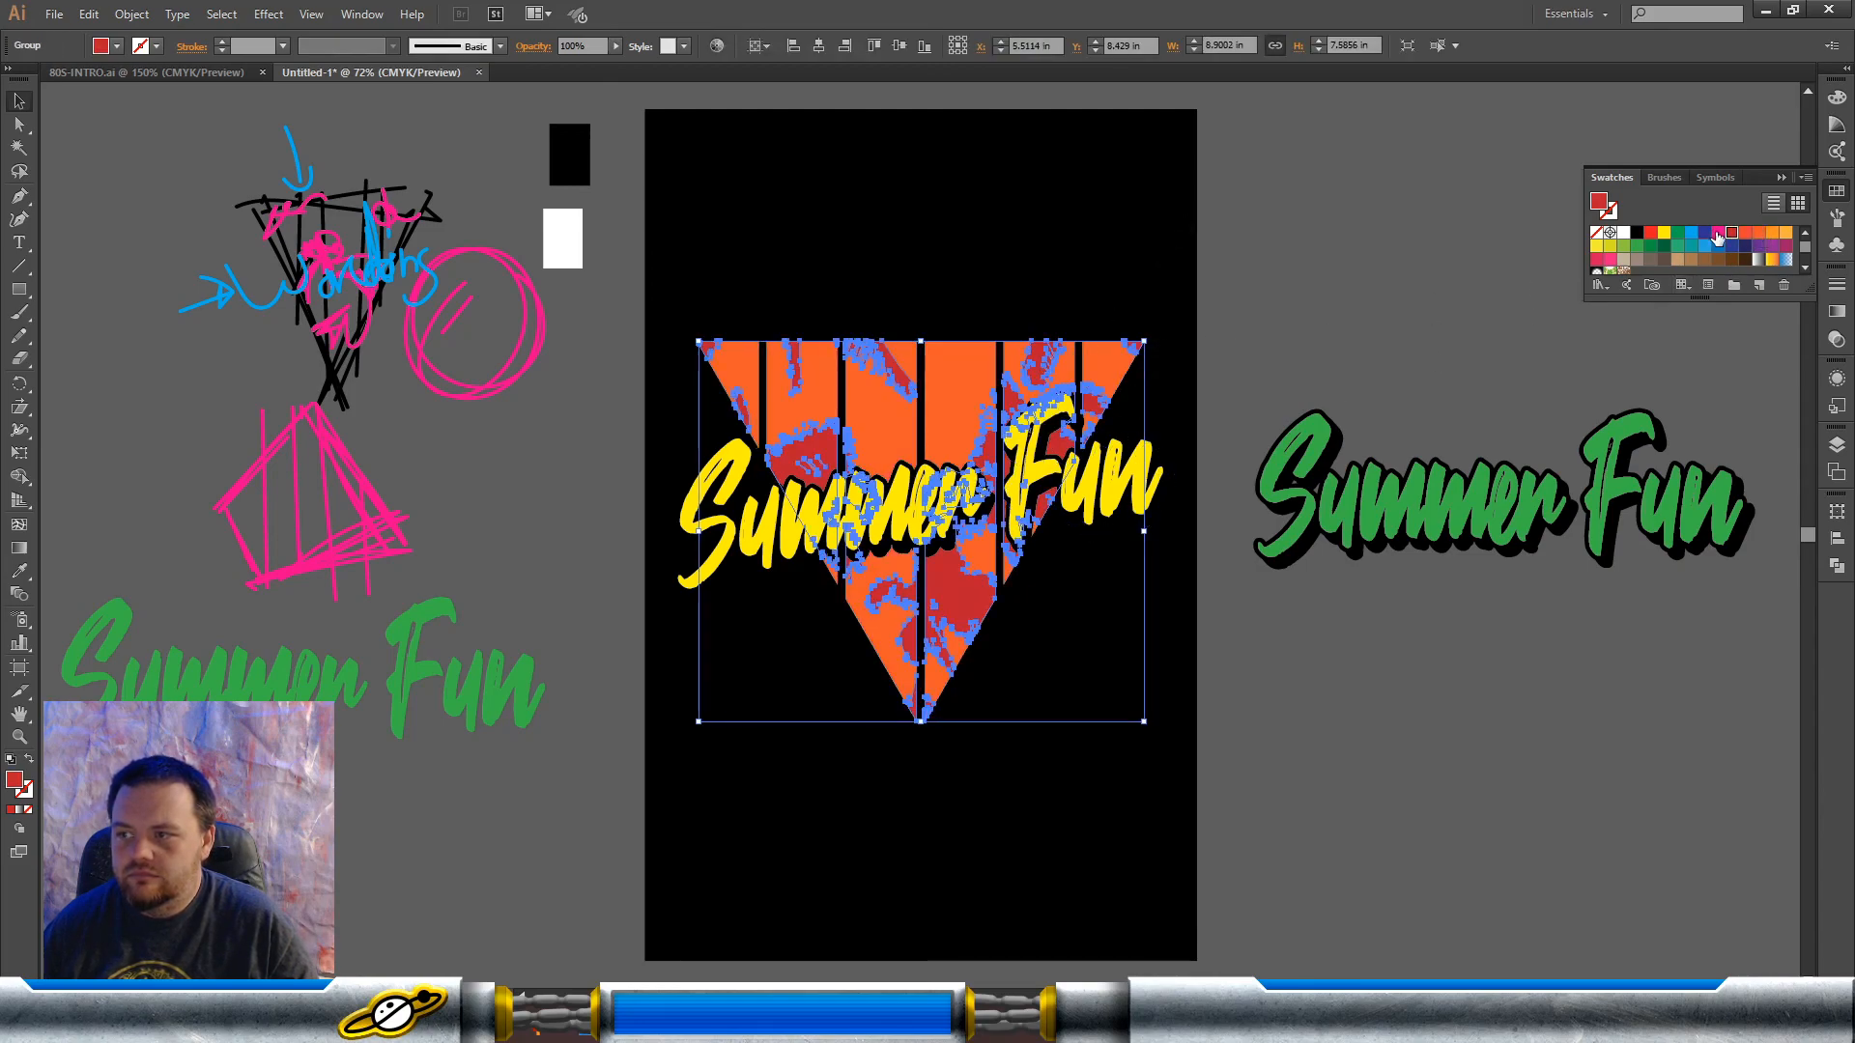
left_click(1718, 232)
left_click(1242, 293)
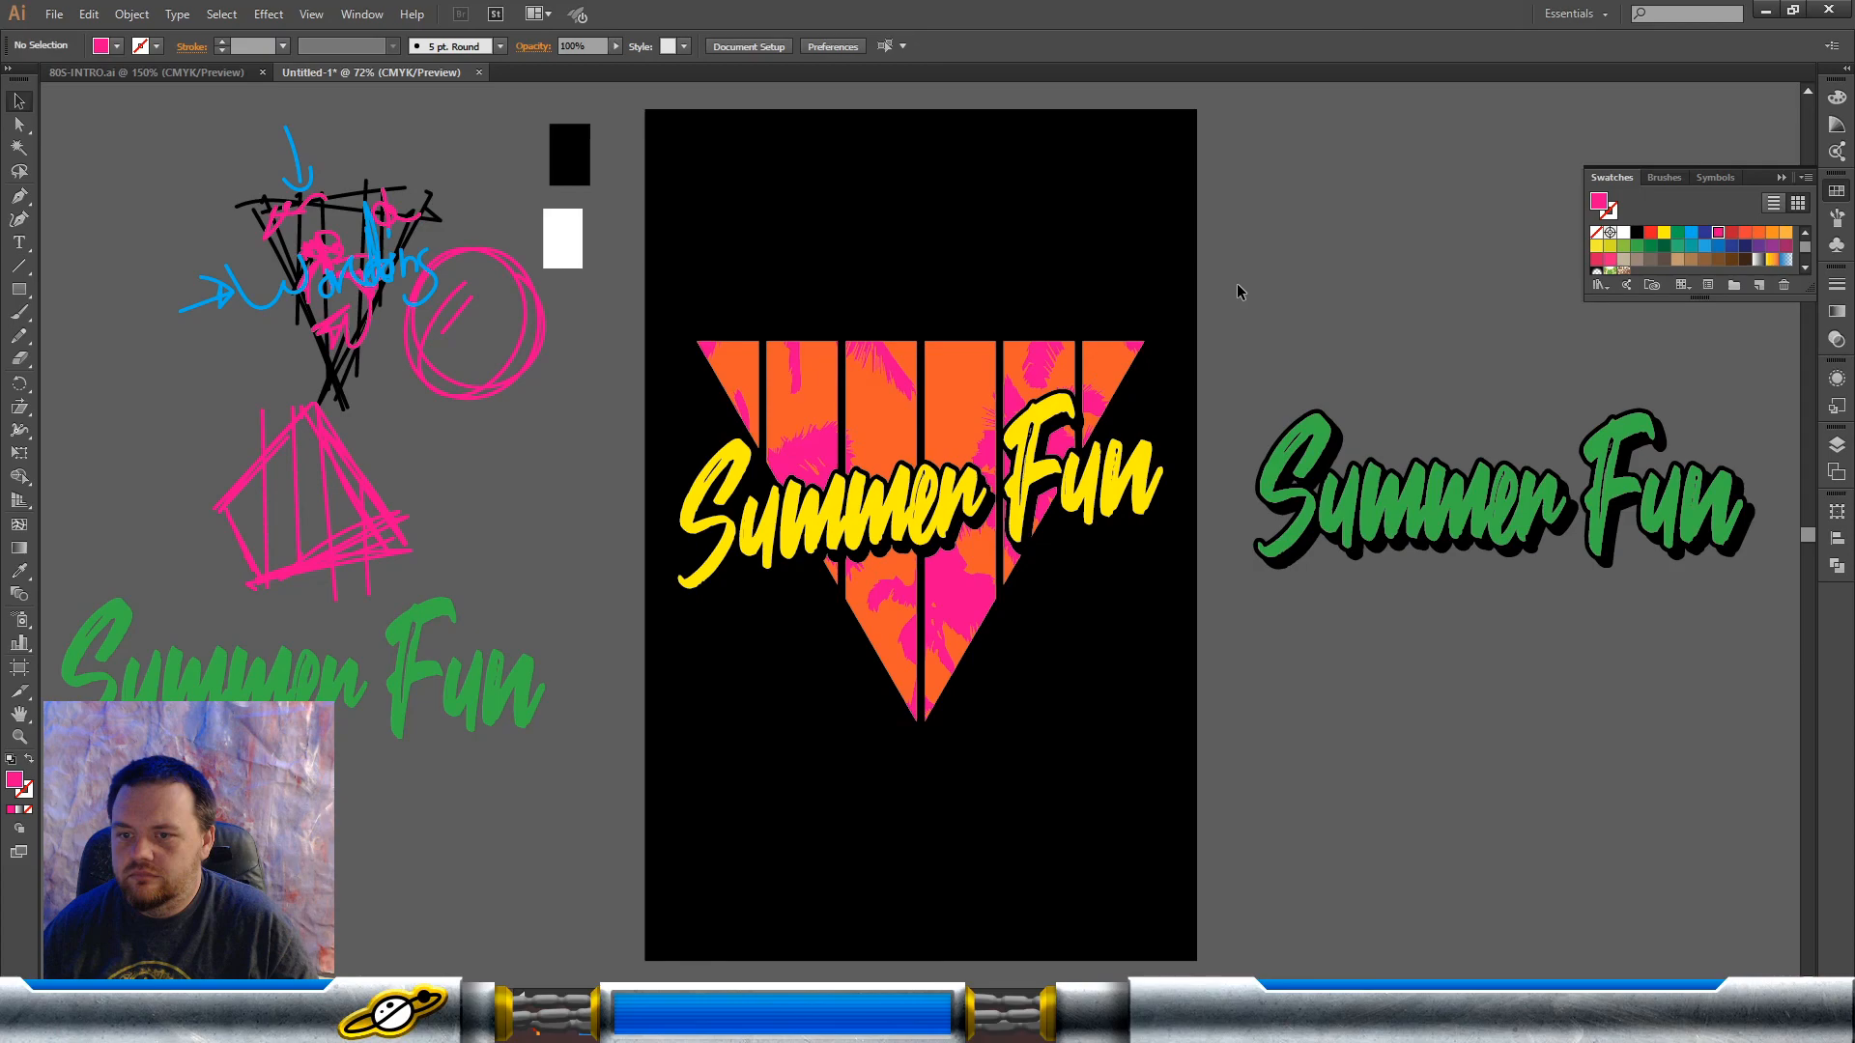
Step: Change the fill of the triangle's bars to a lighter yellowish orange
left_click(1069, 372)
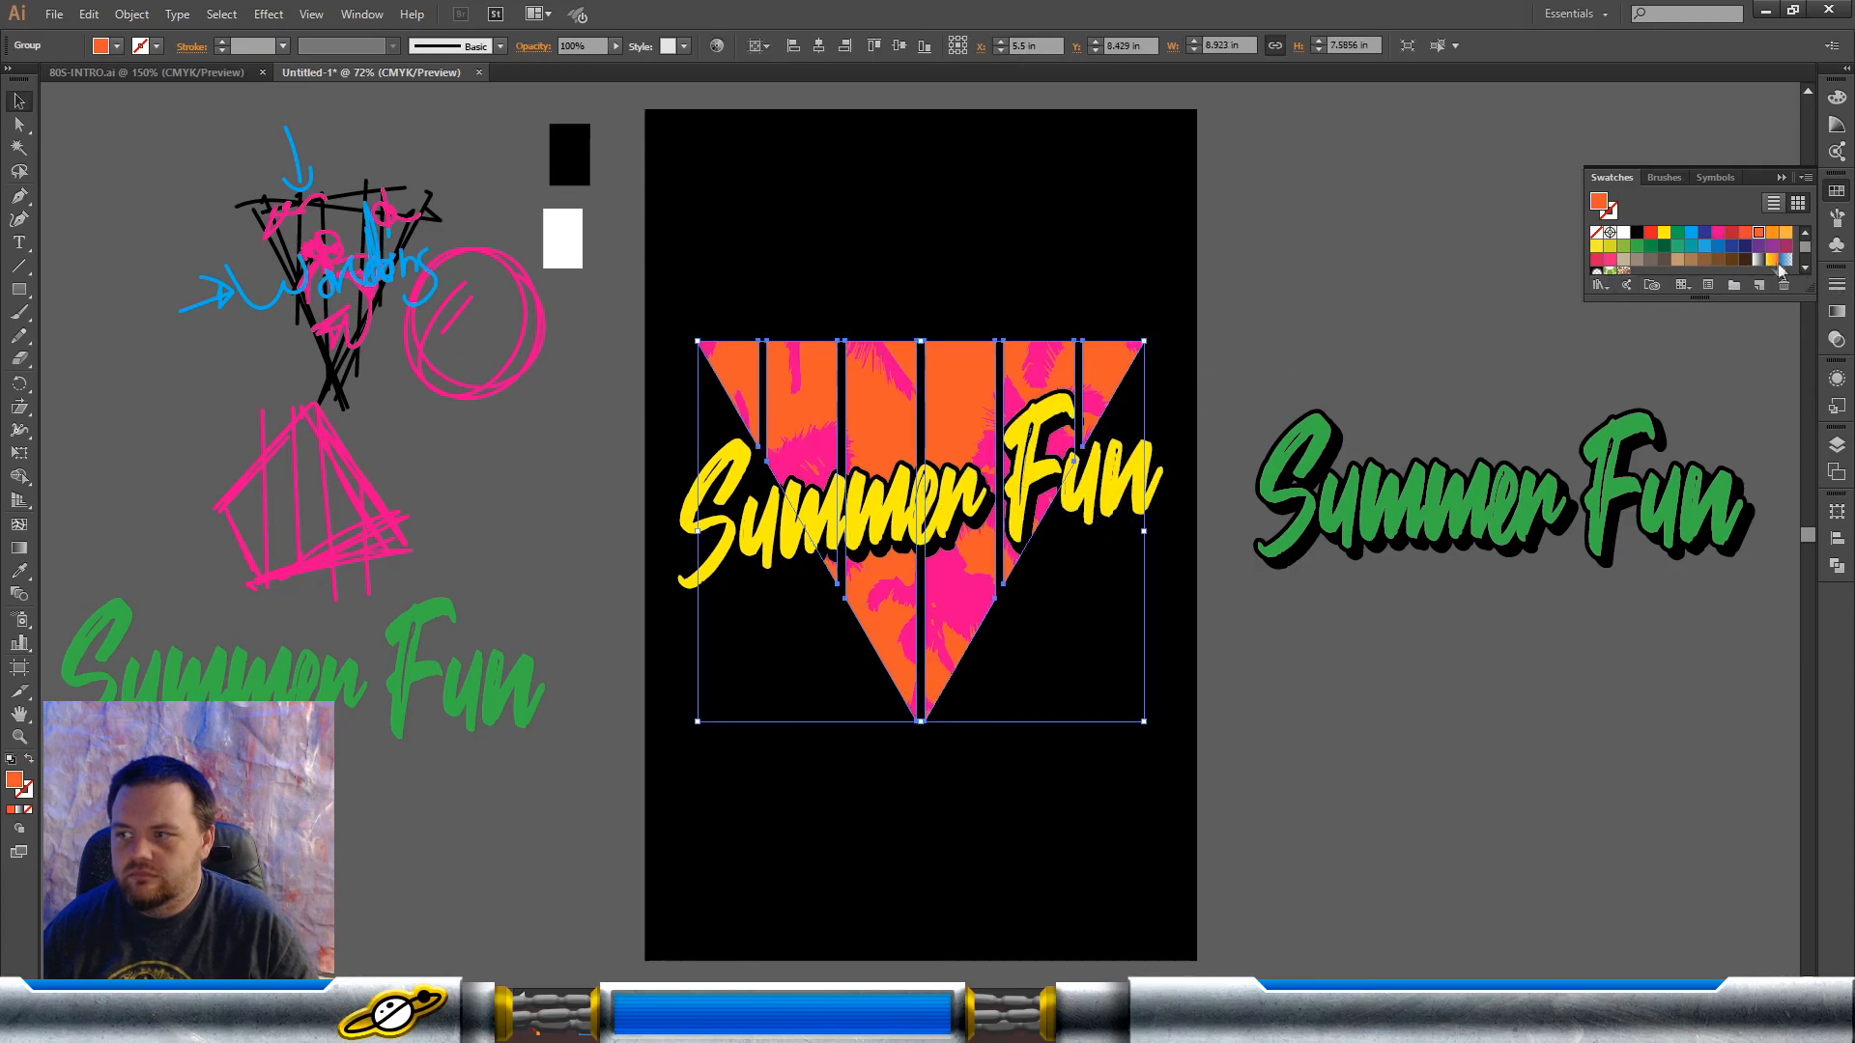
left_click(1772, 233)
left_click(1348, 329)
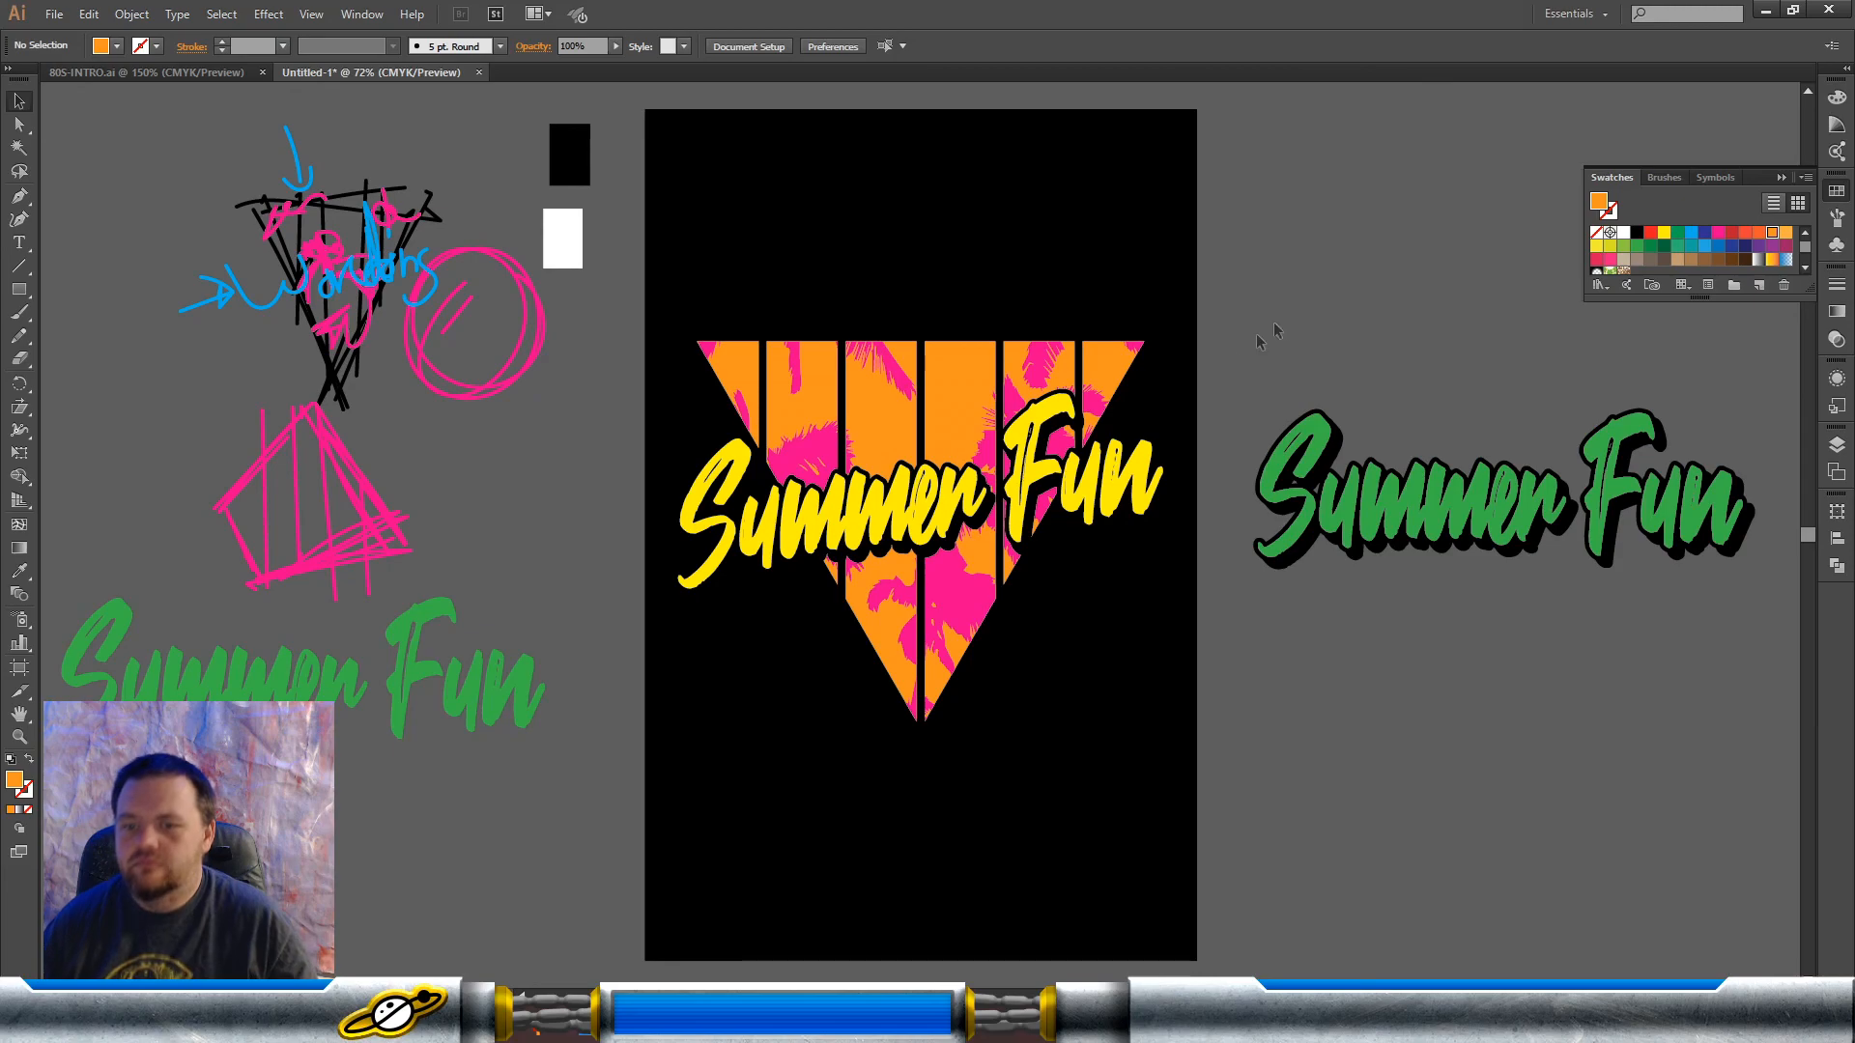
Step: Fill the slanted "Summer Fun" lettering over the triangle with bright blue
left_click(1080, 481)
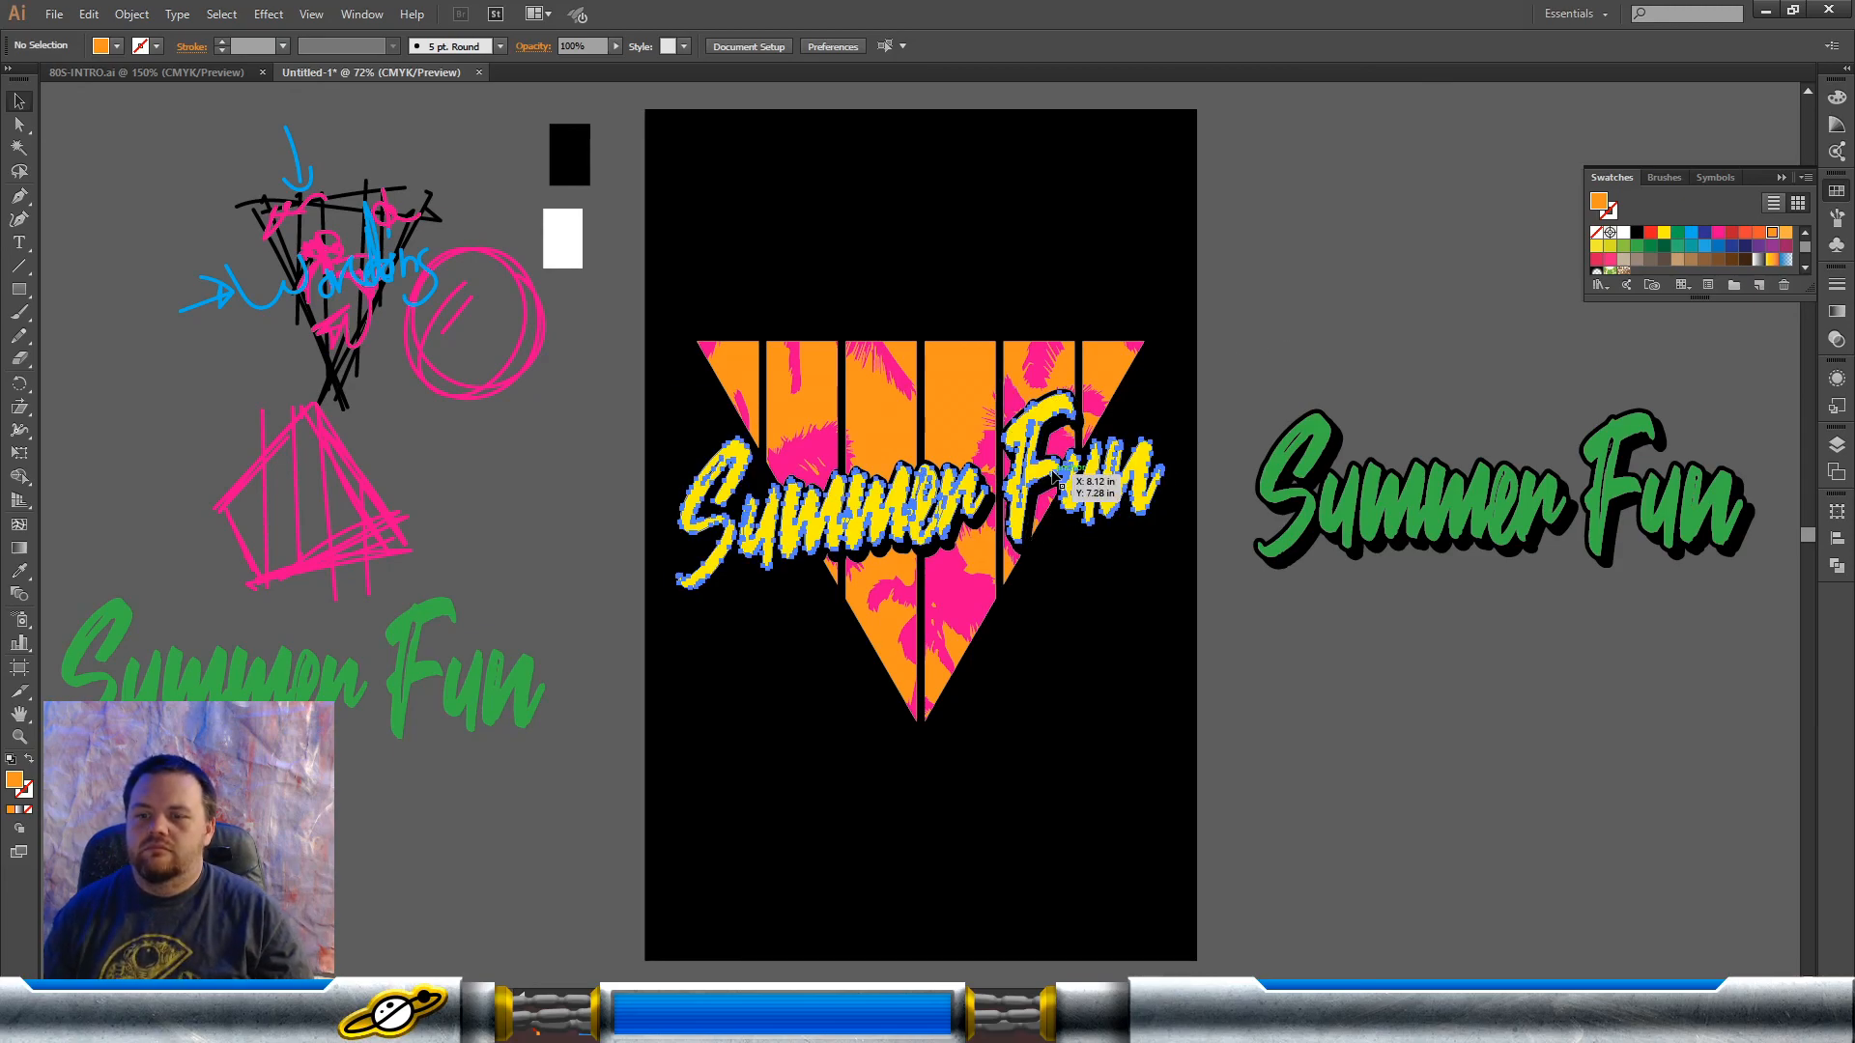
left_click(1692, 234)
left_click(1353, 442)
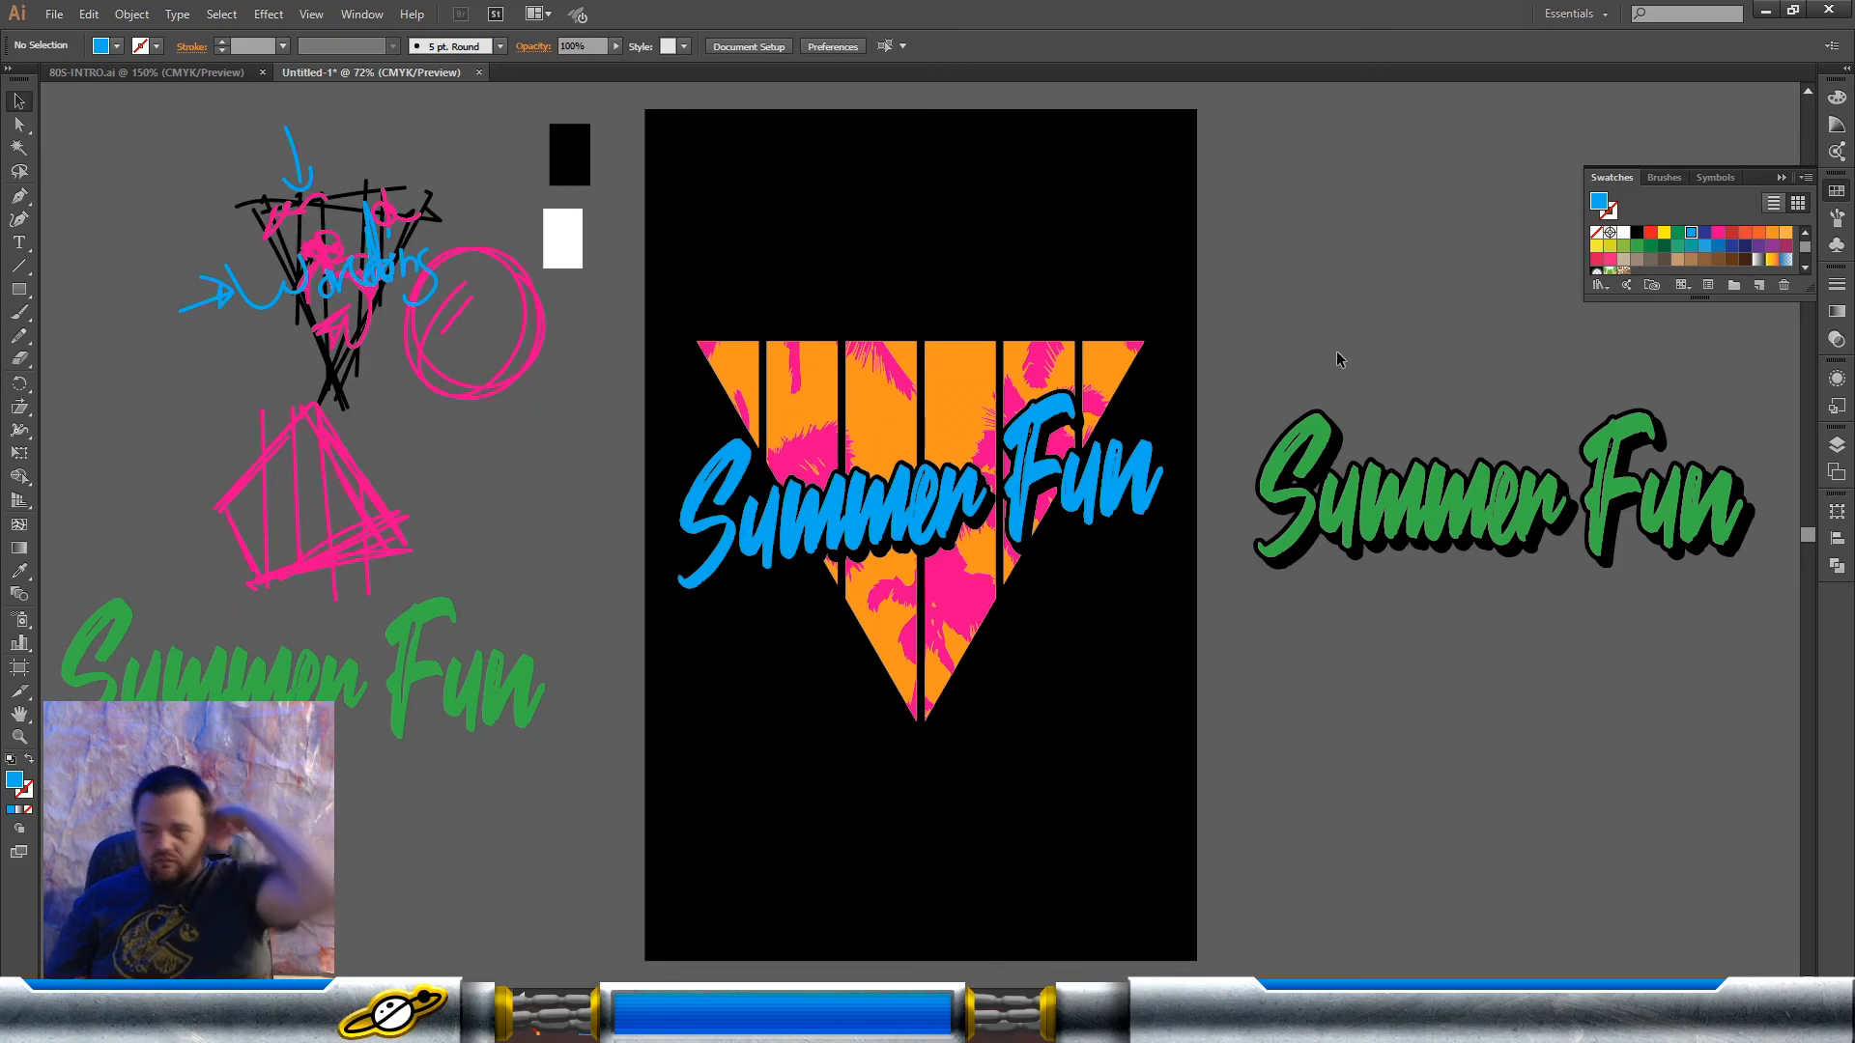
Step: Place a copy of the complete triangle and lettering design on the empty canvas beside the artboard, above the green "Summer Fun" lettering
left_click_drag(1209, 285, 652, 748)
left_click_drag(858, 607, 1491, 278)
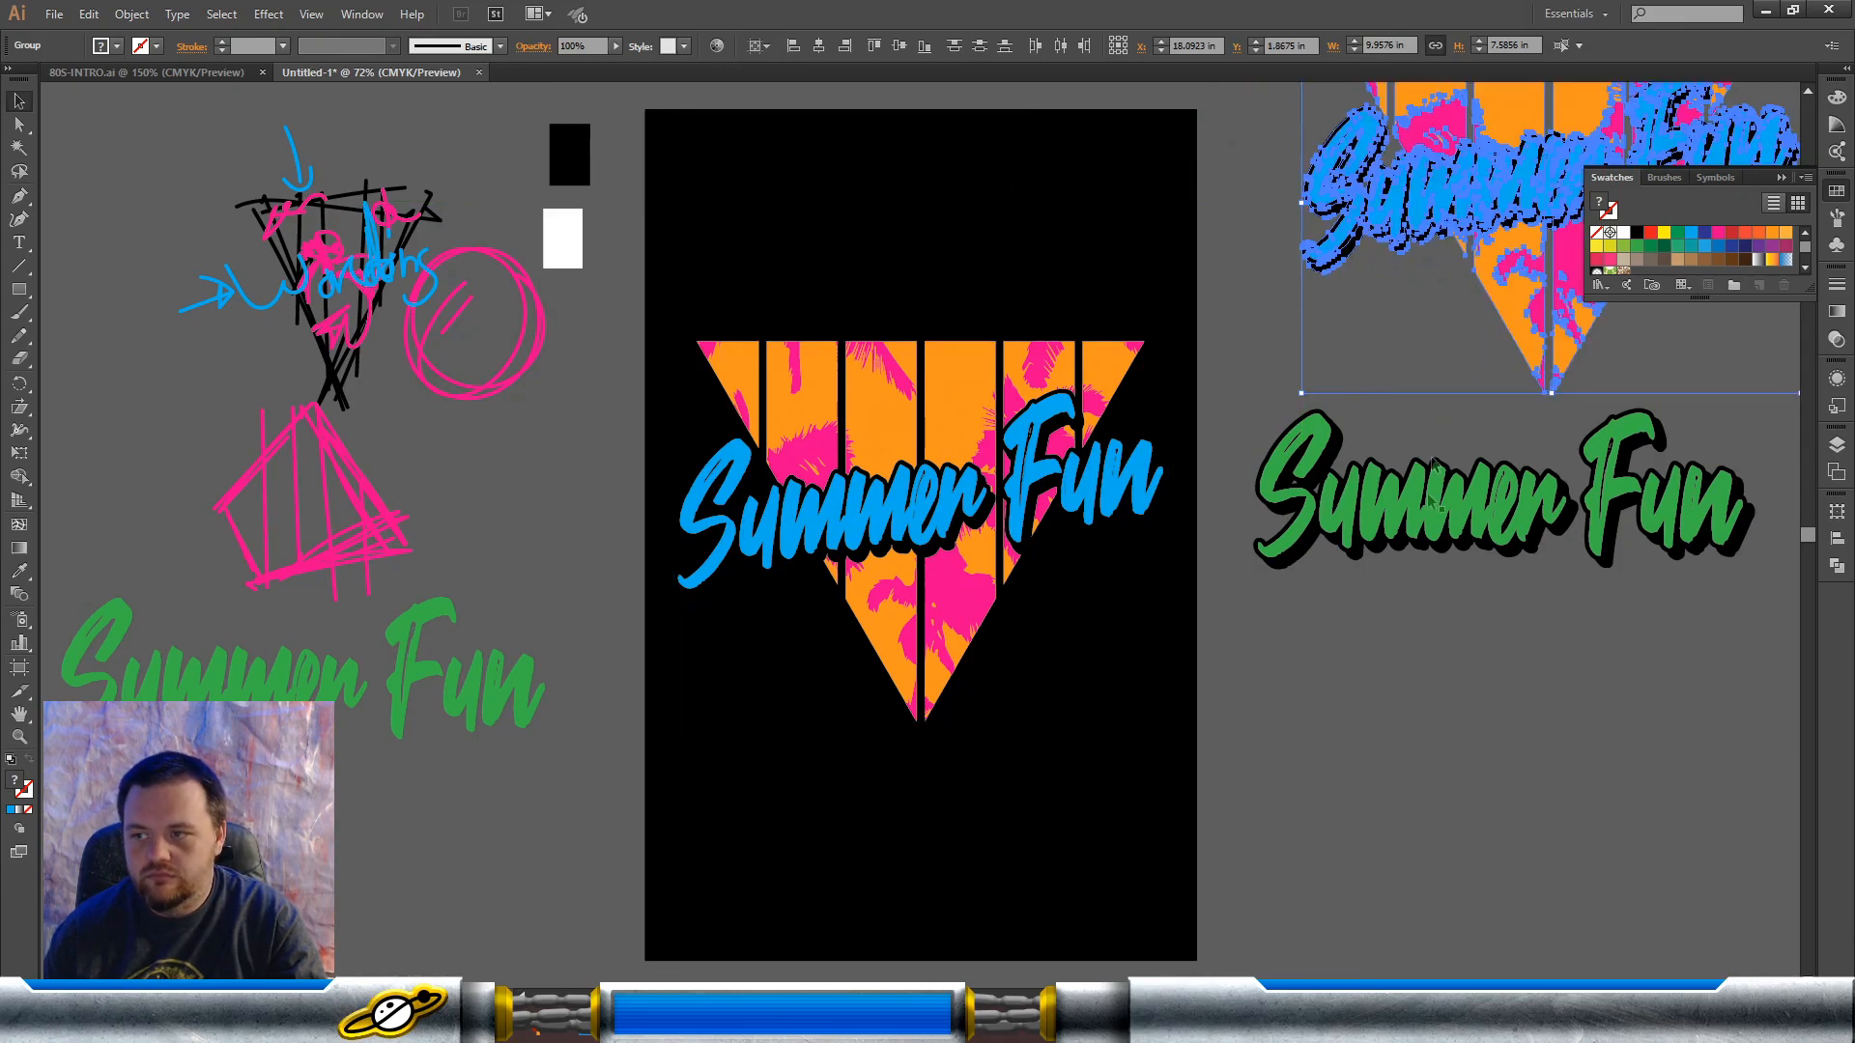
left_click(1452, 768)
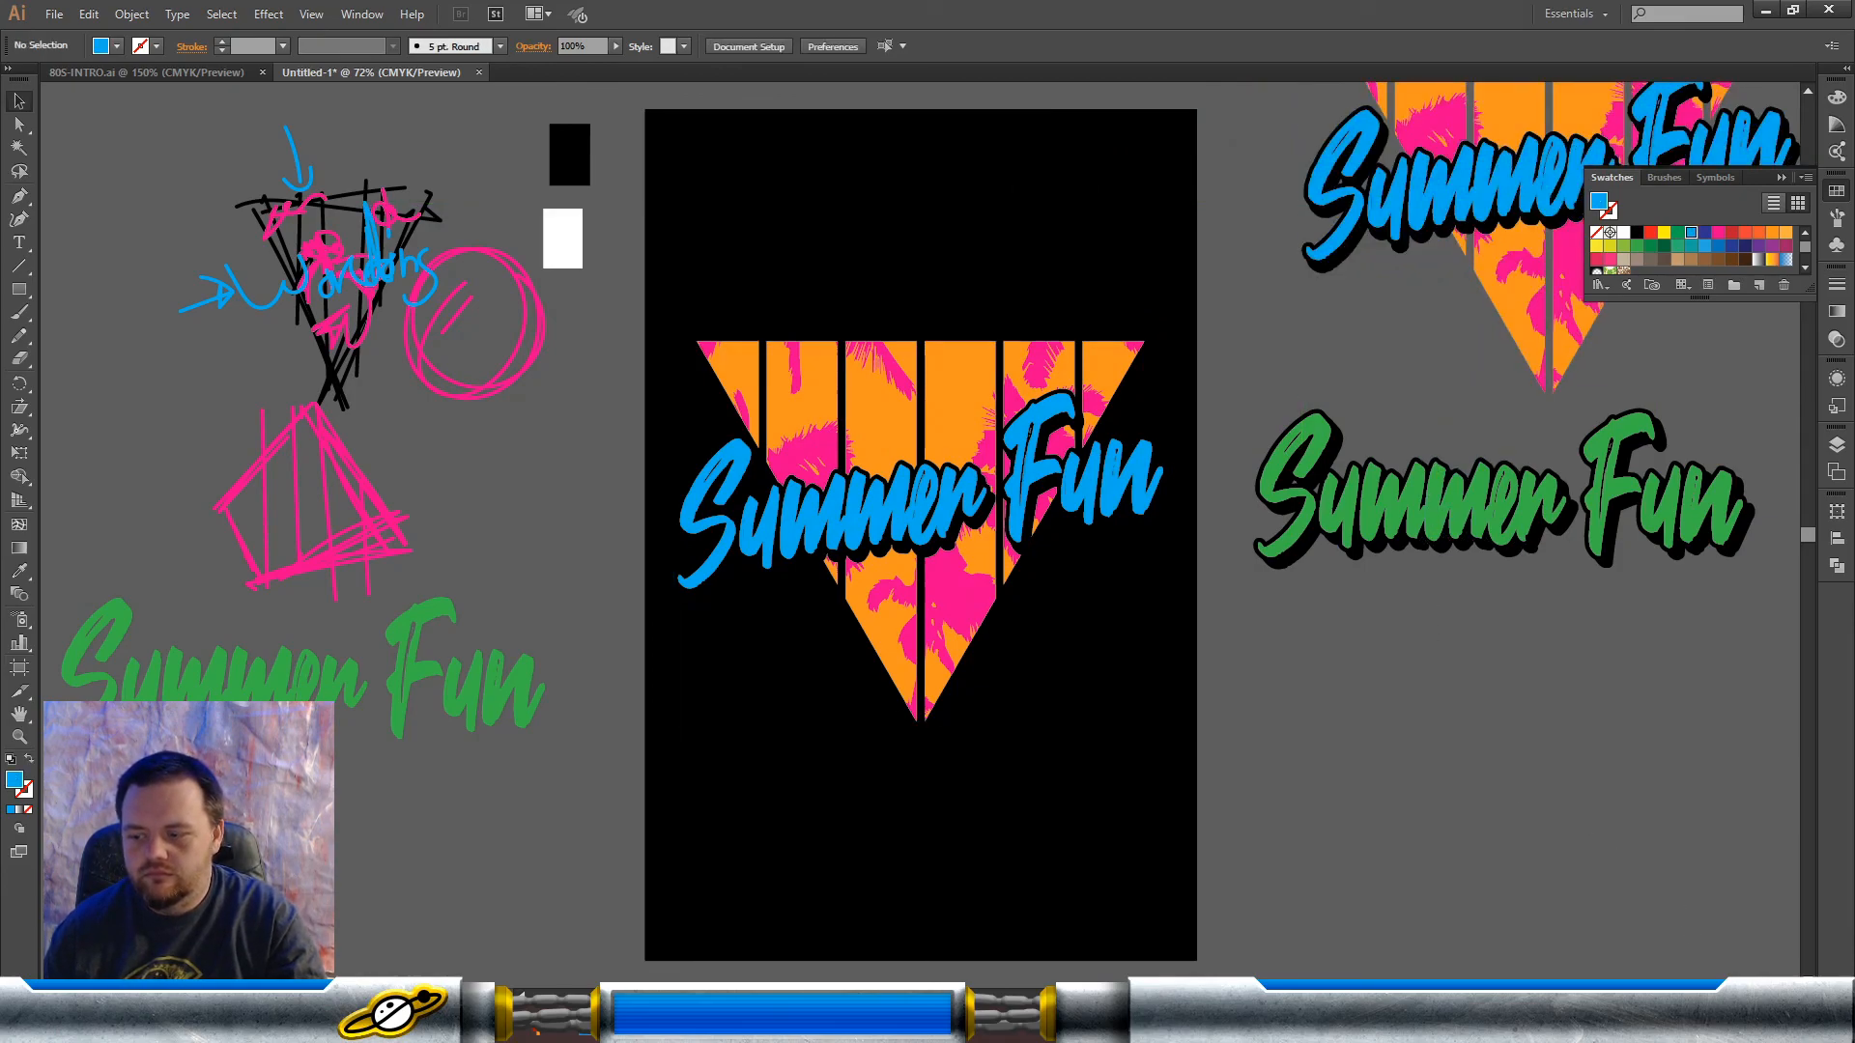
left_click(1792, 994)
scroll(1172, 468, "up", 5)
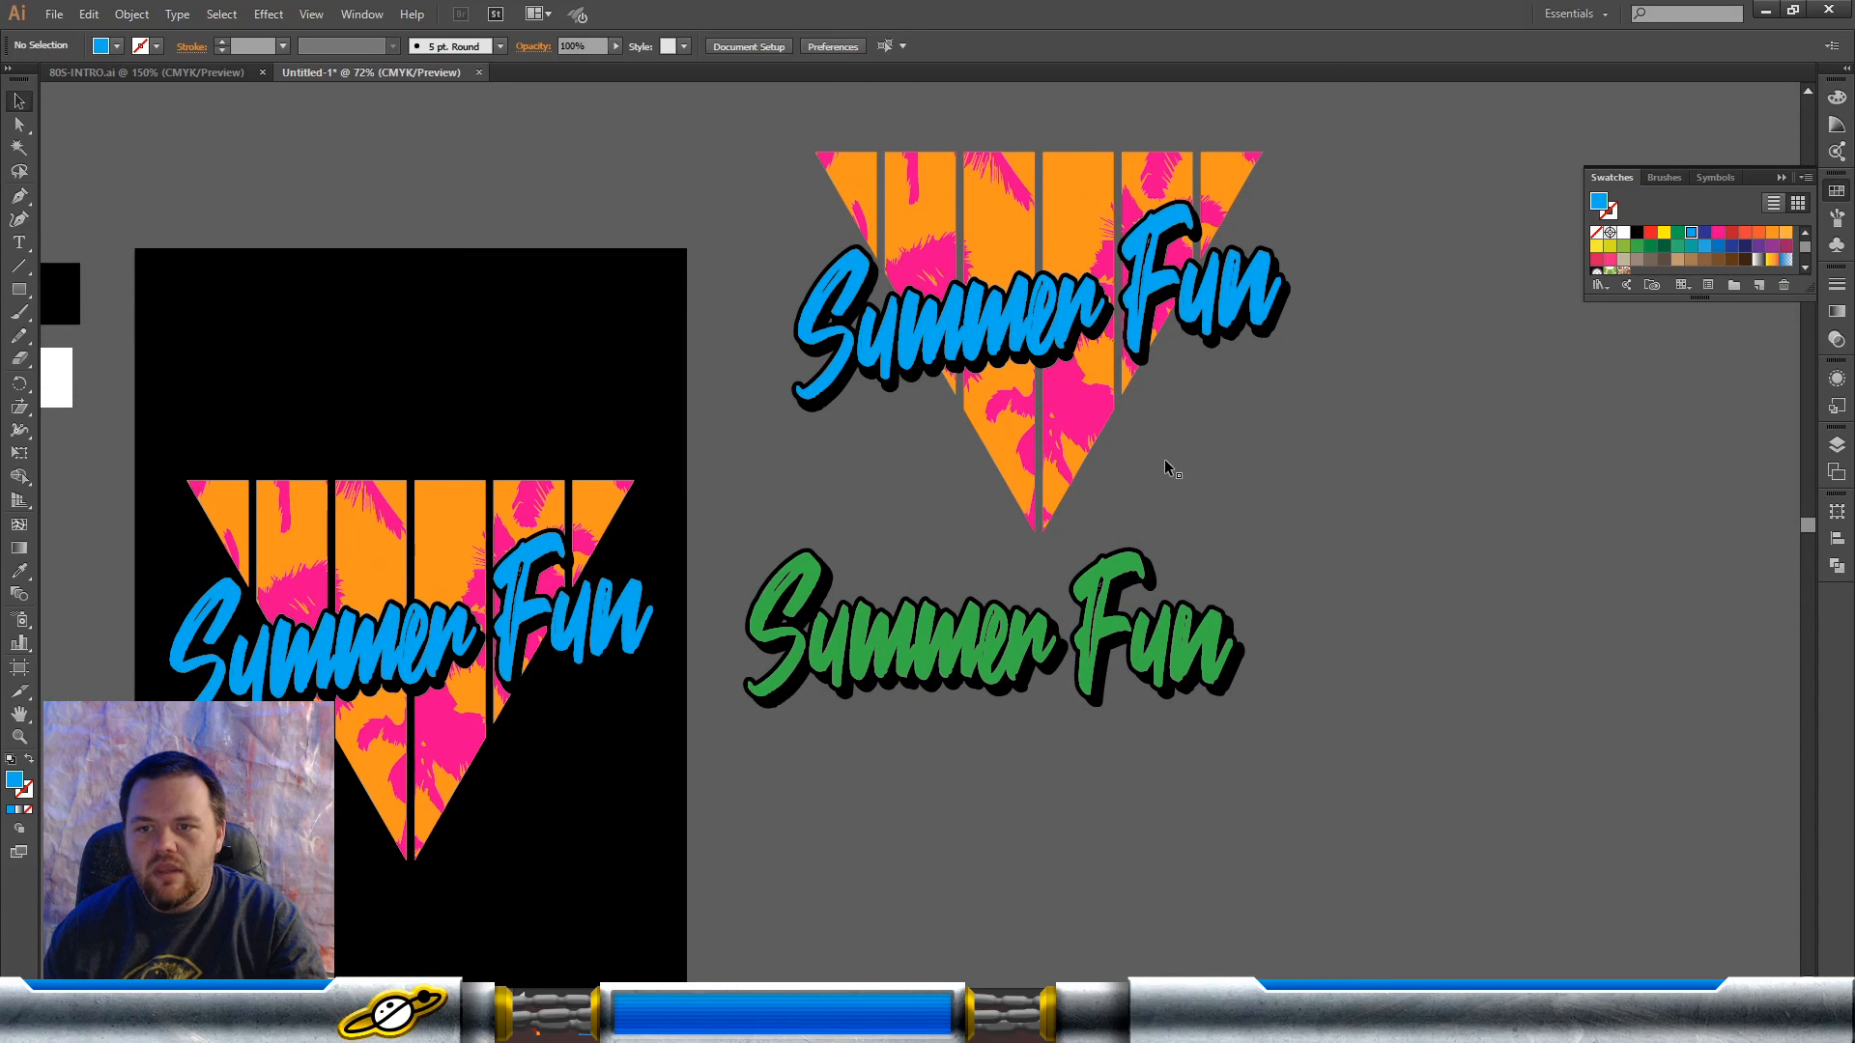
Step: Group the black outline and the offset black shadow behind the blue lettering in the copied design
key("z")
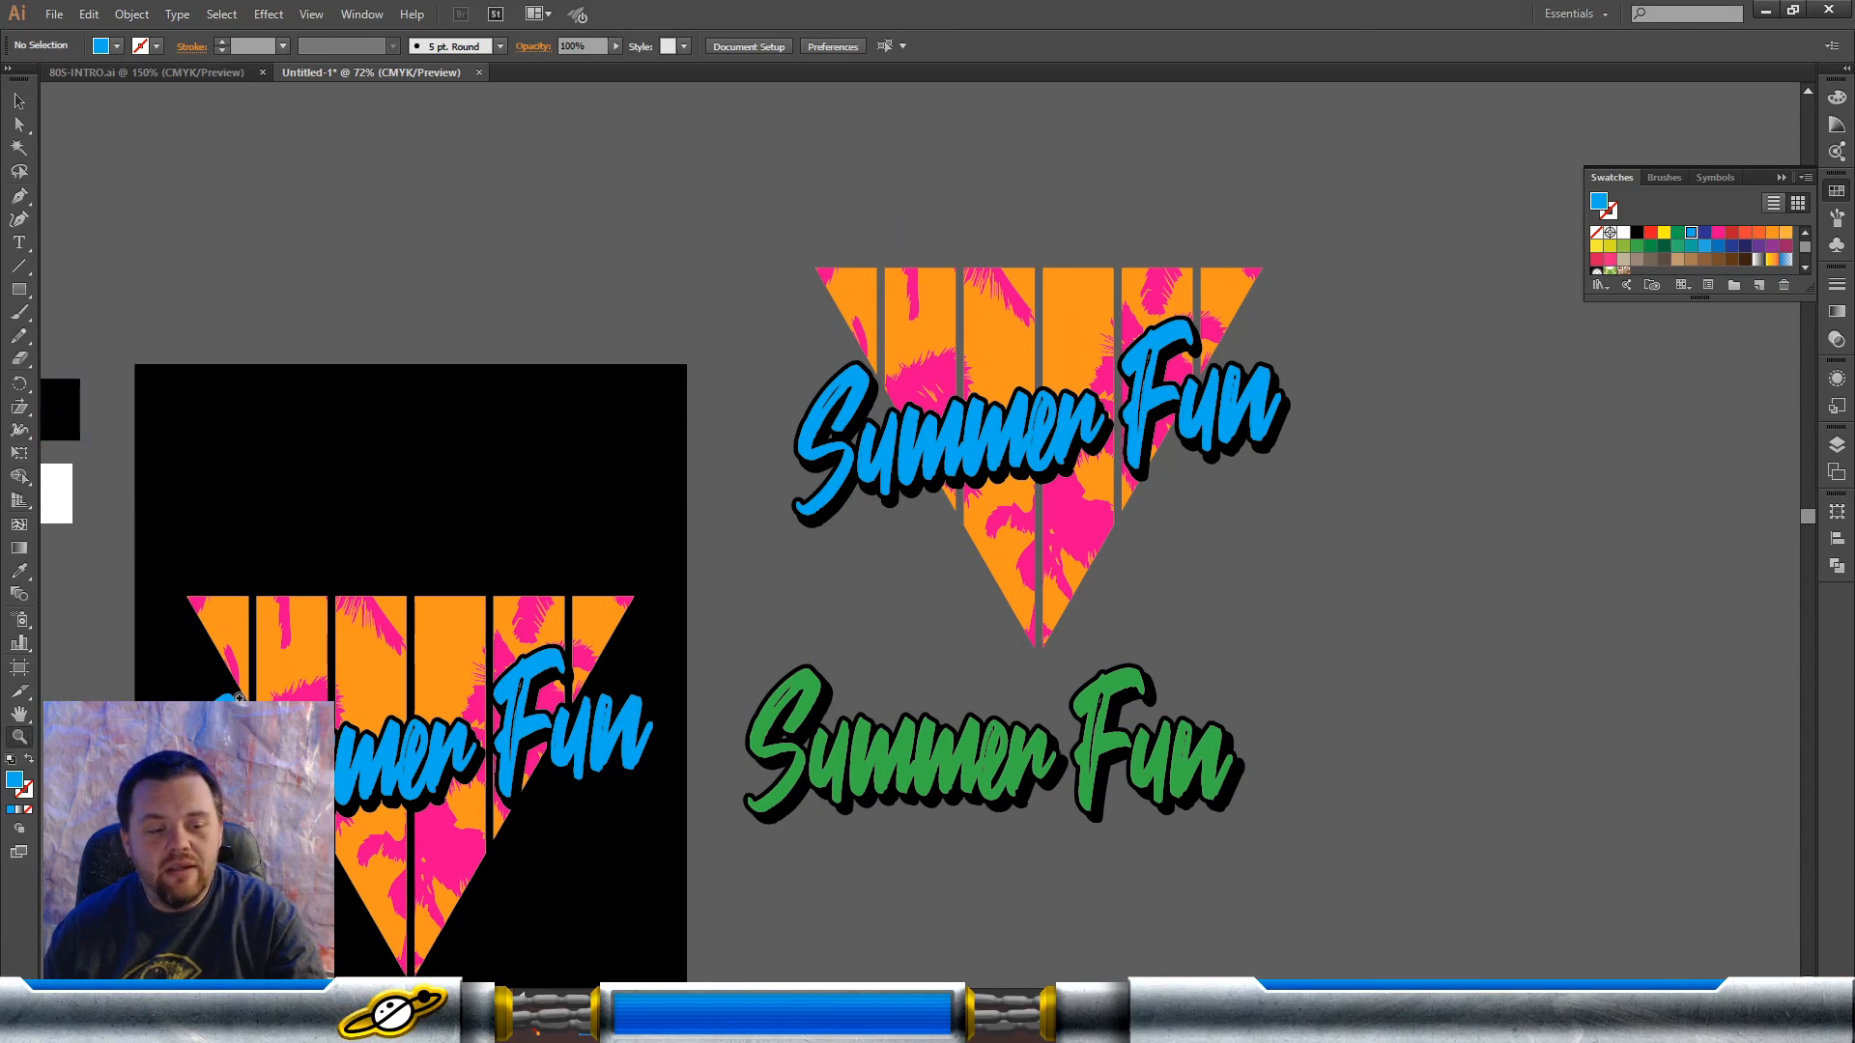
left_click_drag(758, 244, 1390, 647)
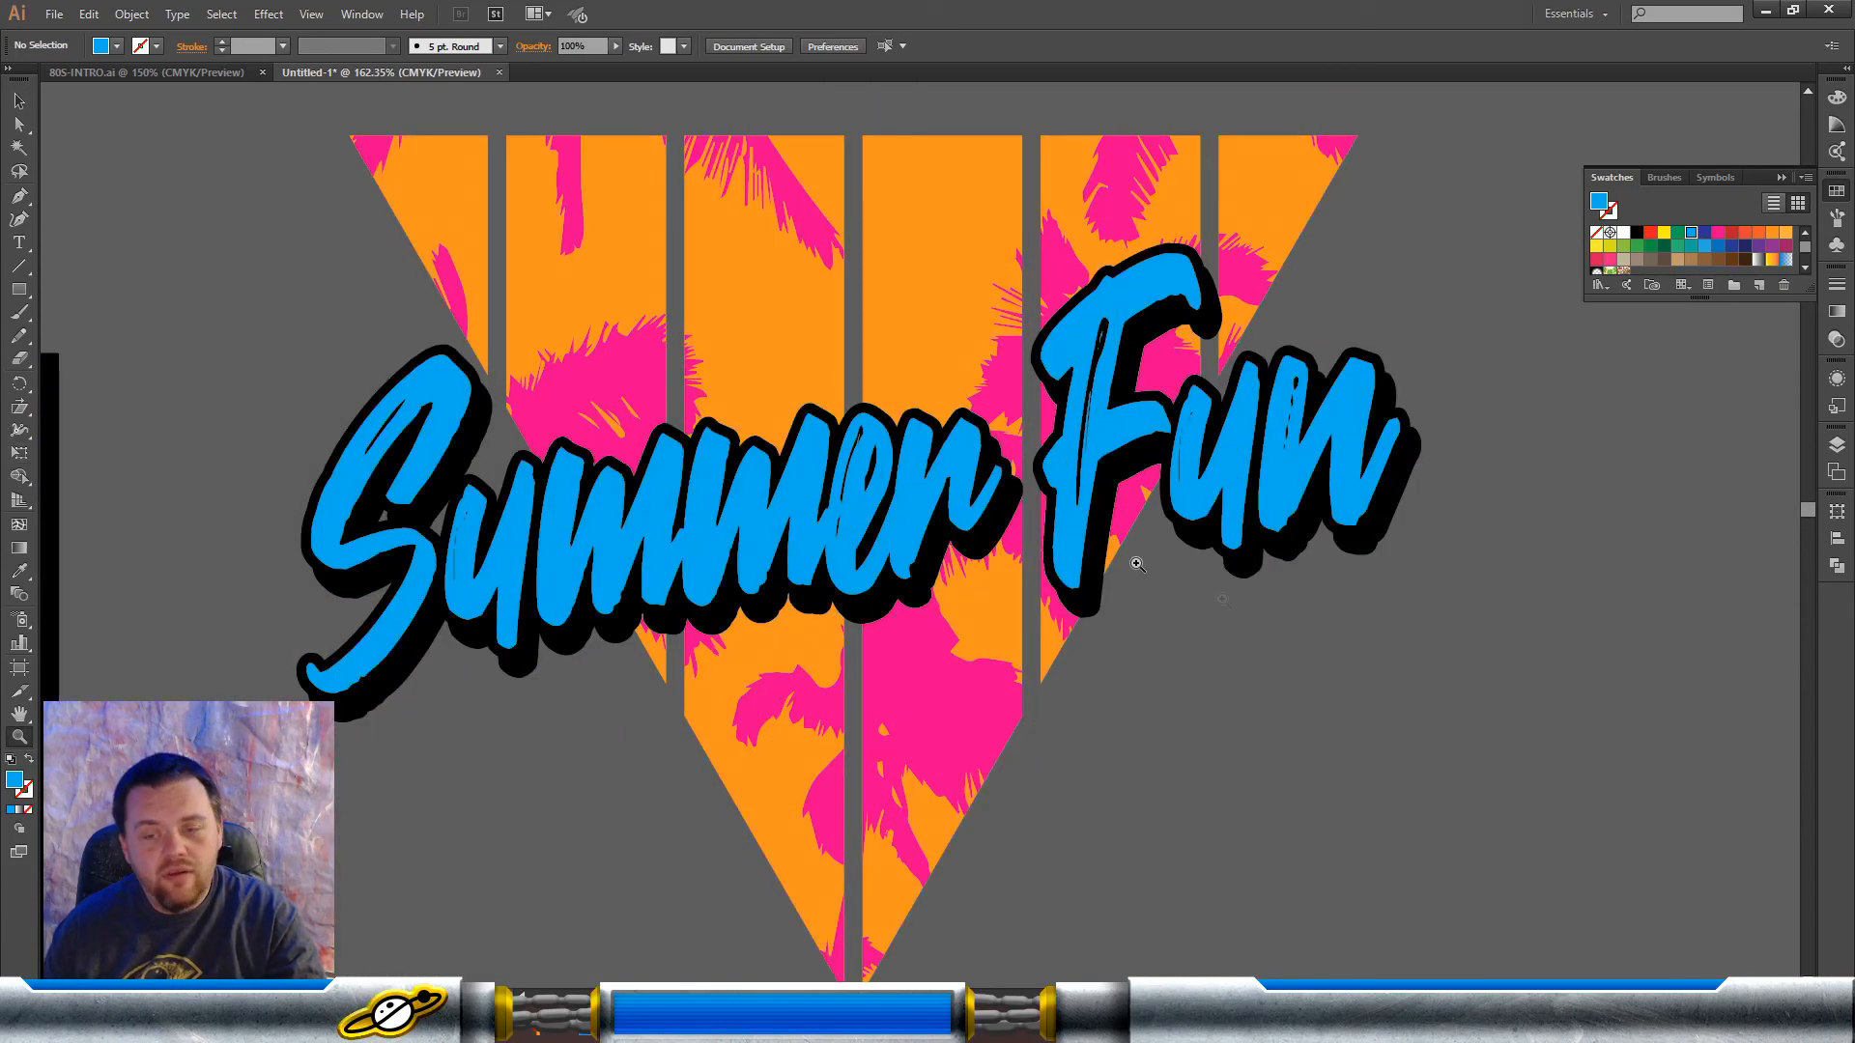
key("v")
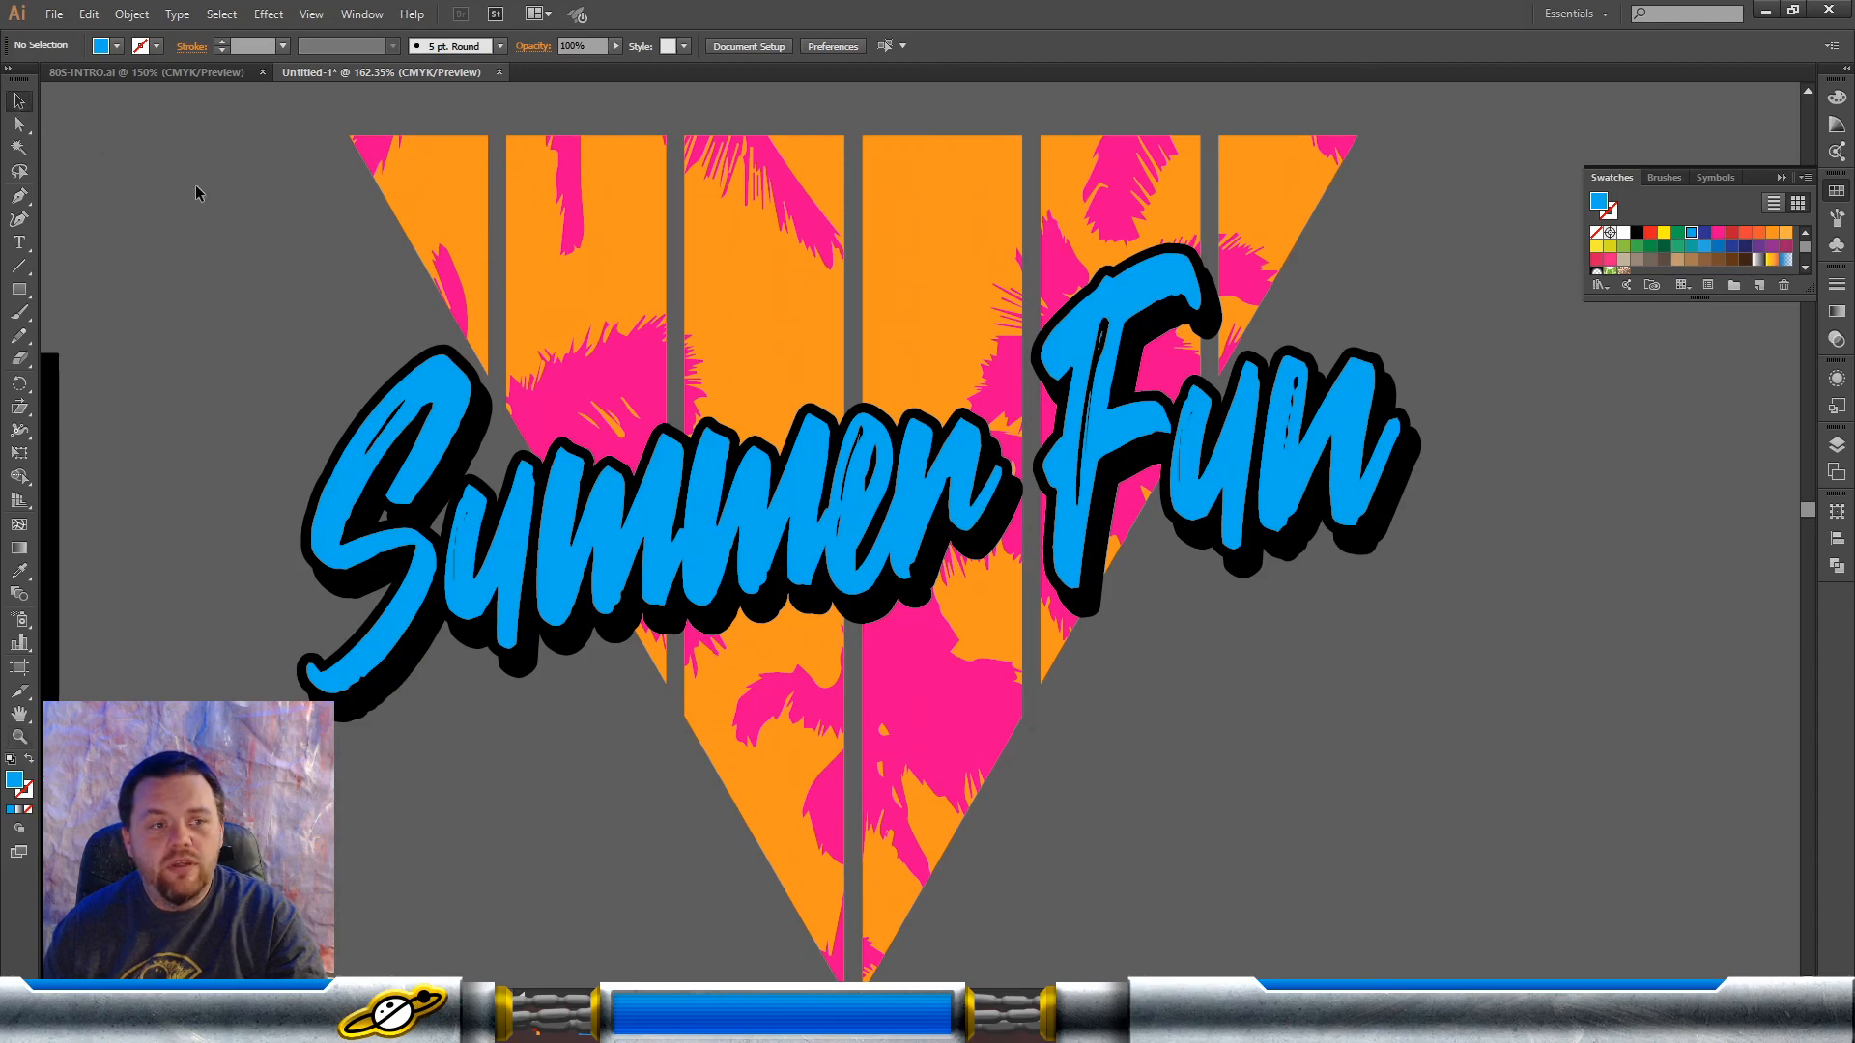
left_click(480, 391)
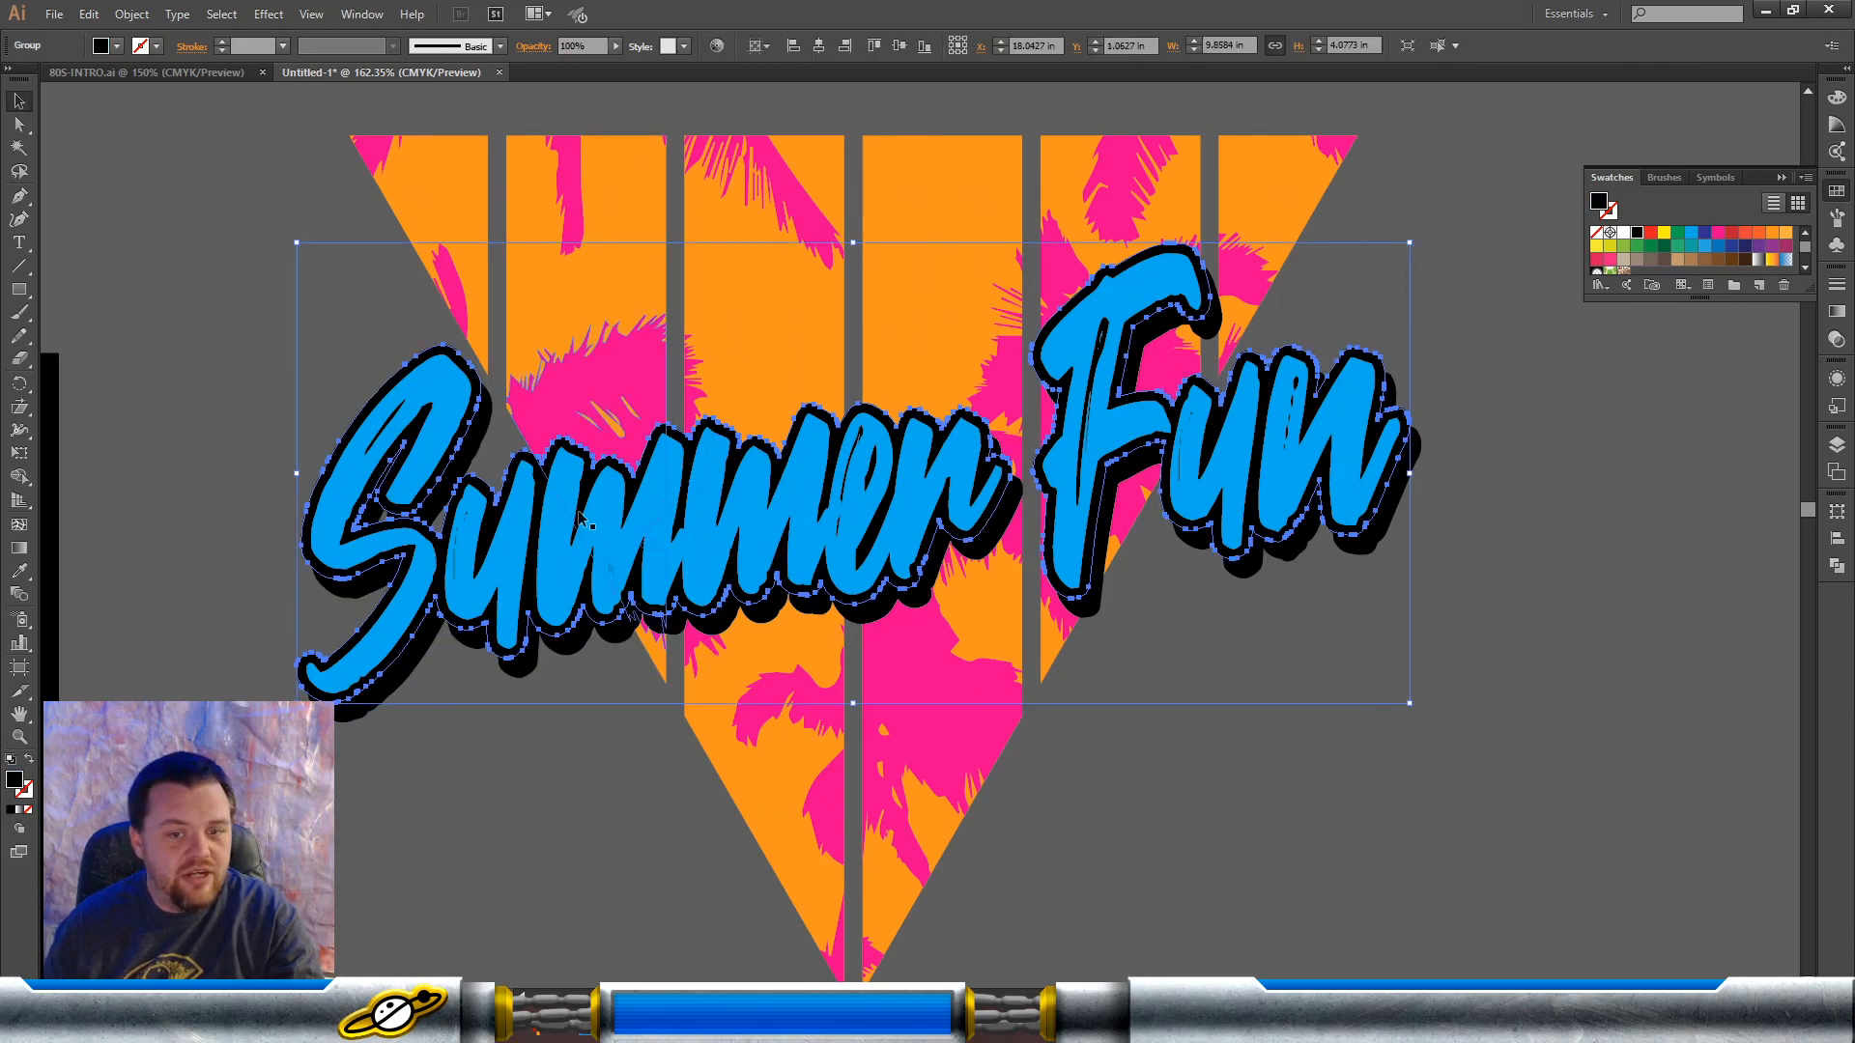
left_click(1326, 800)
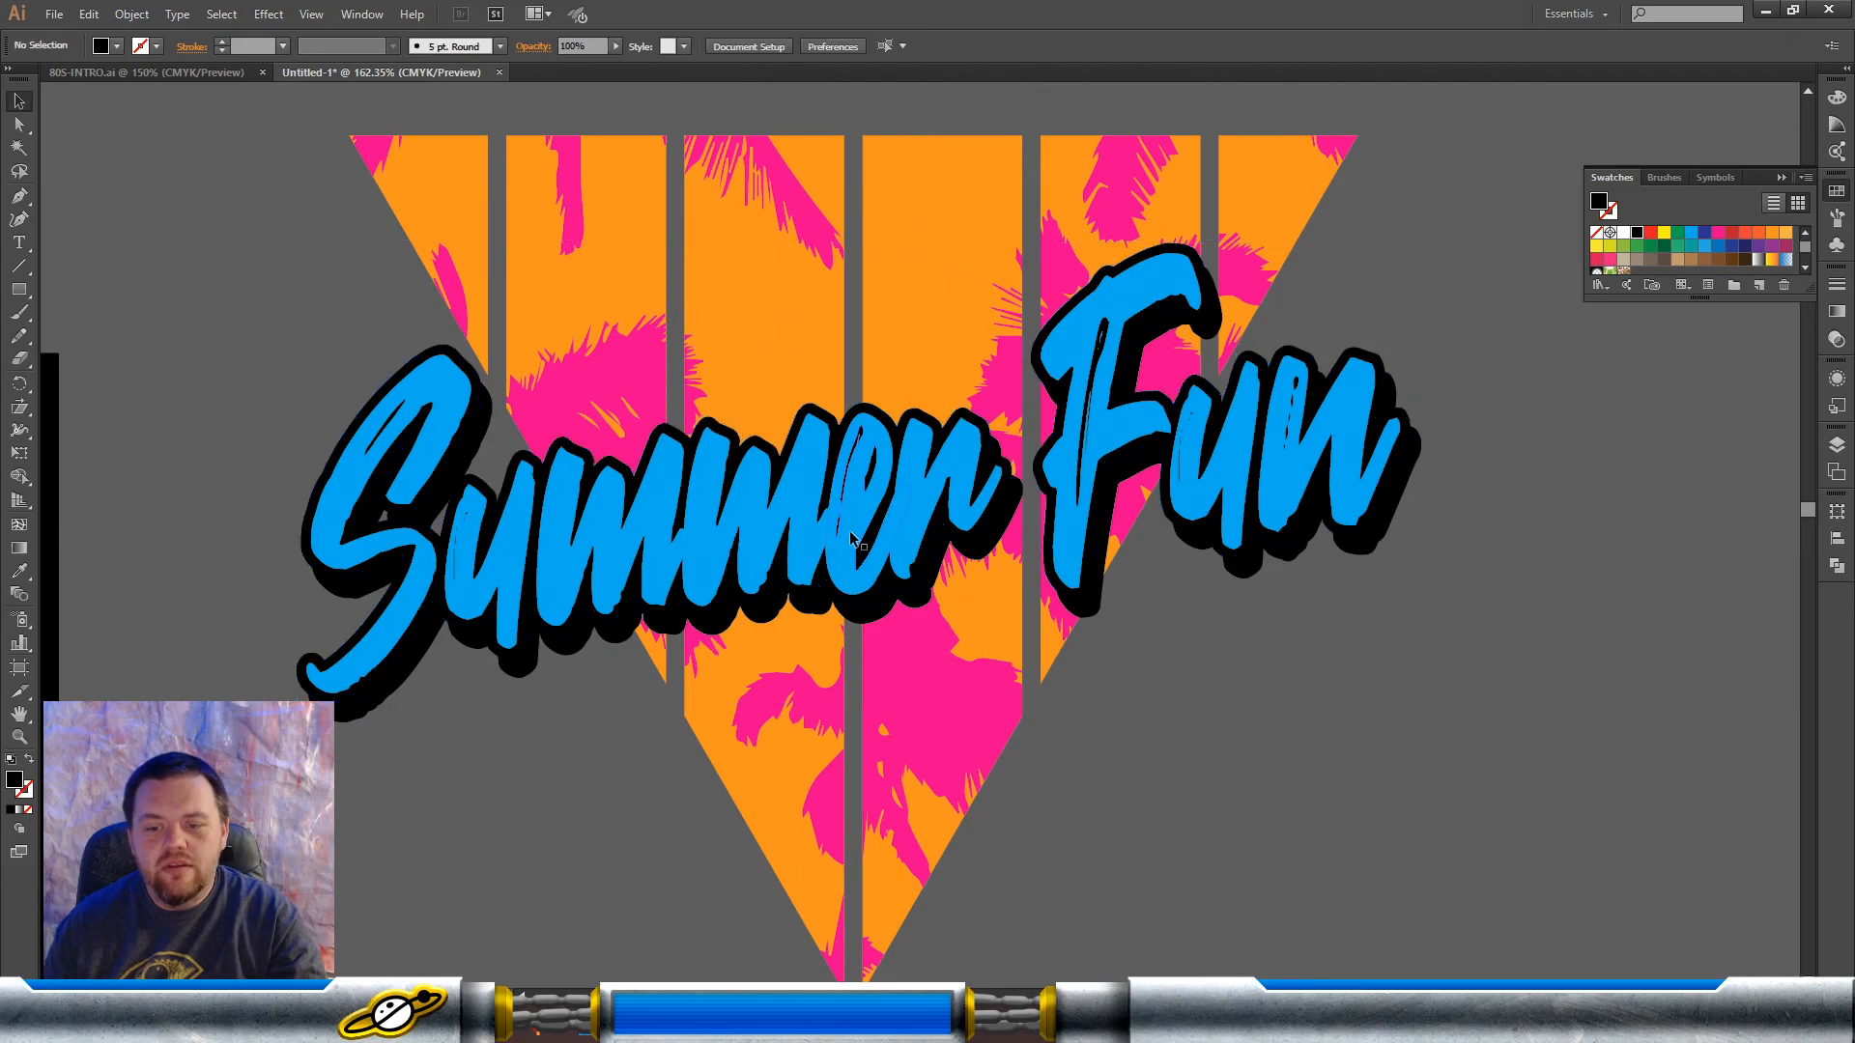
left_click(927, 597)
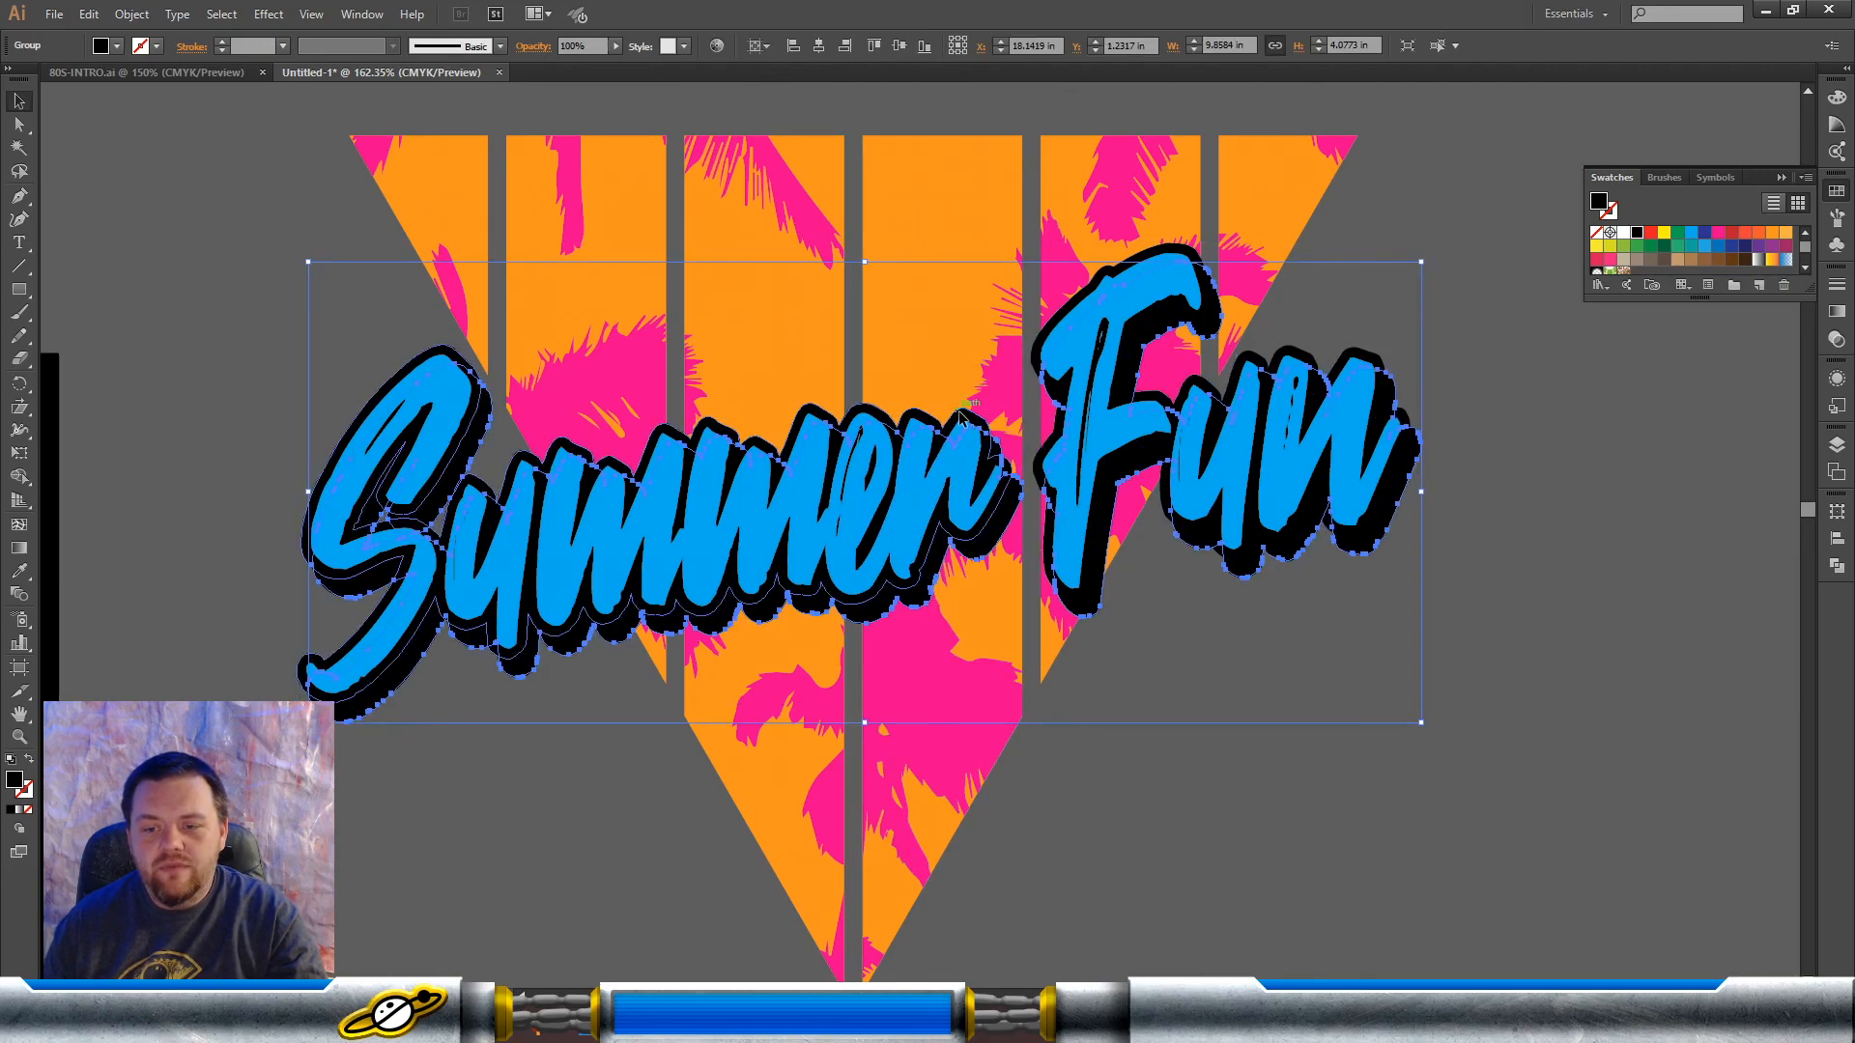
left_click(961, 418, "shift")
key("ctrl+g")
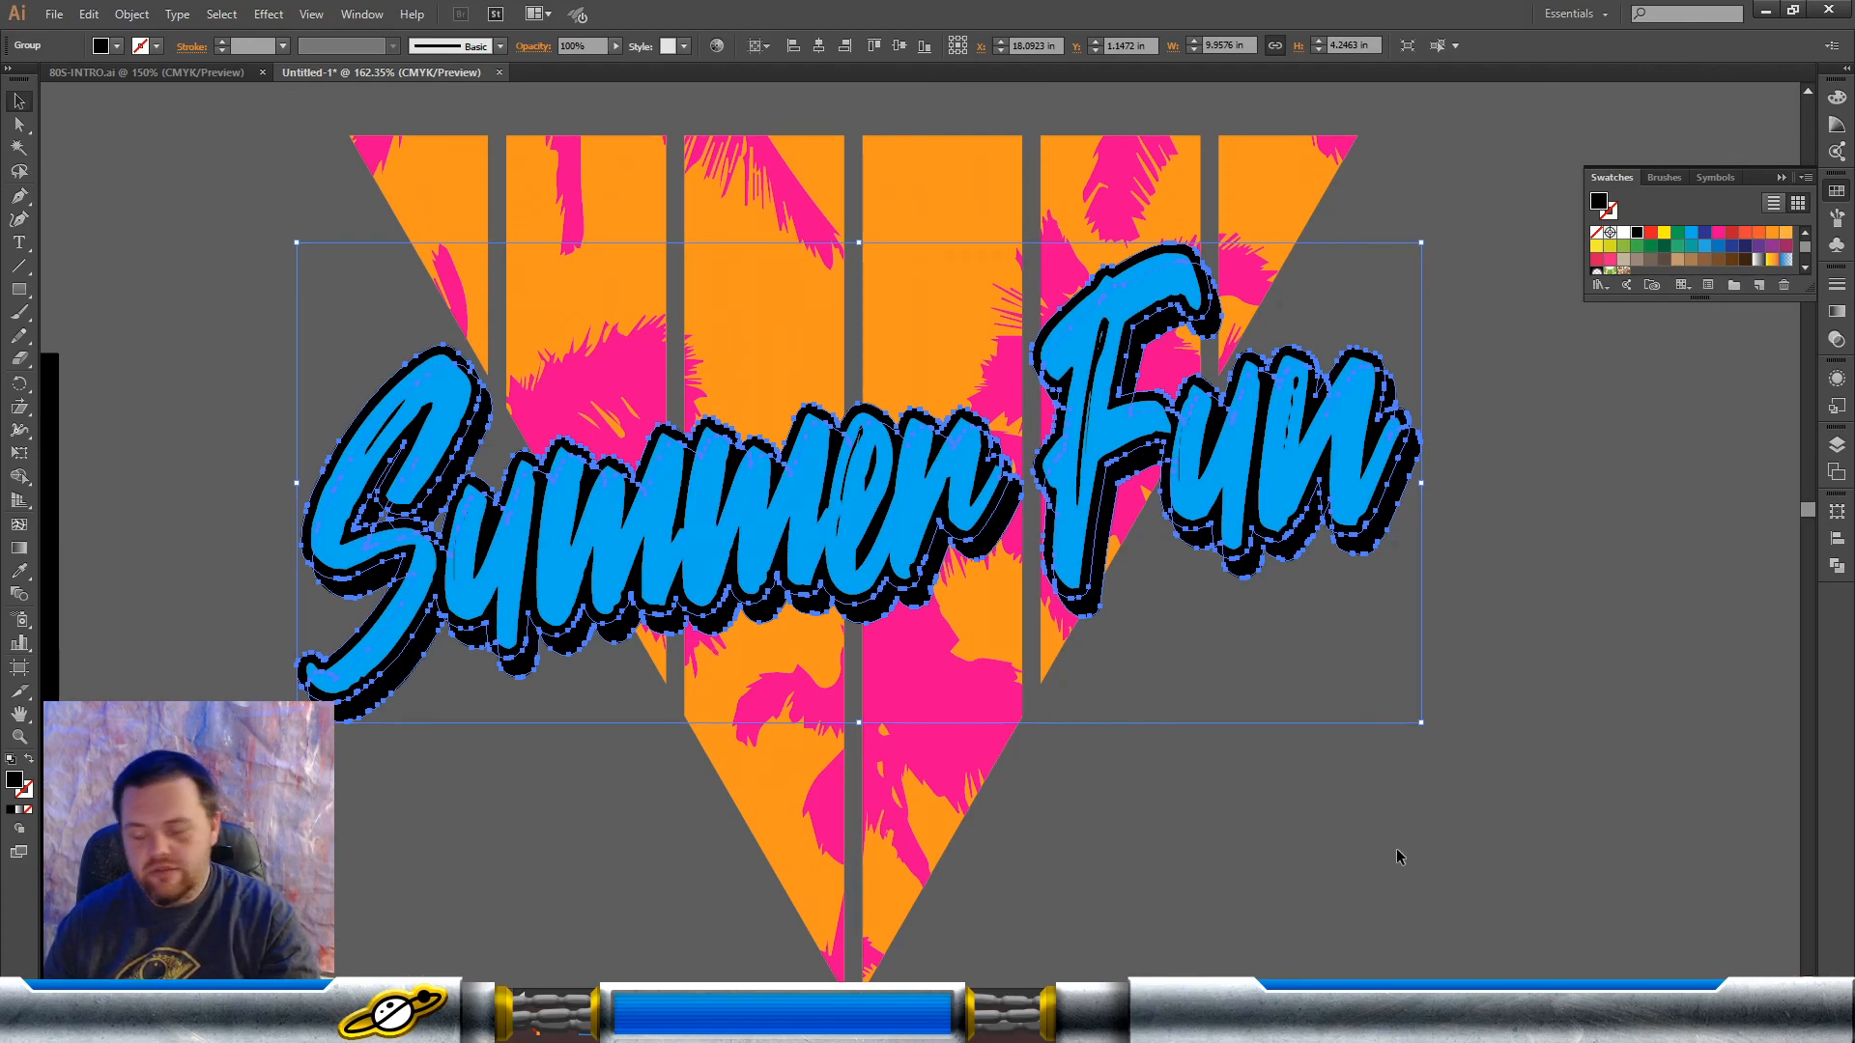
Step: Duplicate the grouped black outline and shadow in place, in front of the copied design
key("ctrl+shift+b")
key("ctrl+c")
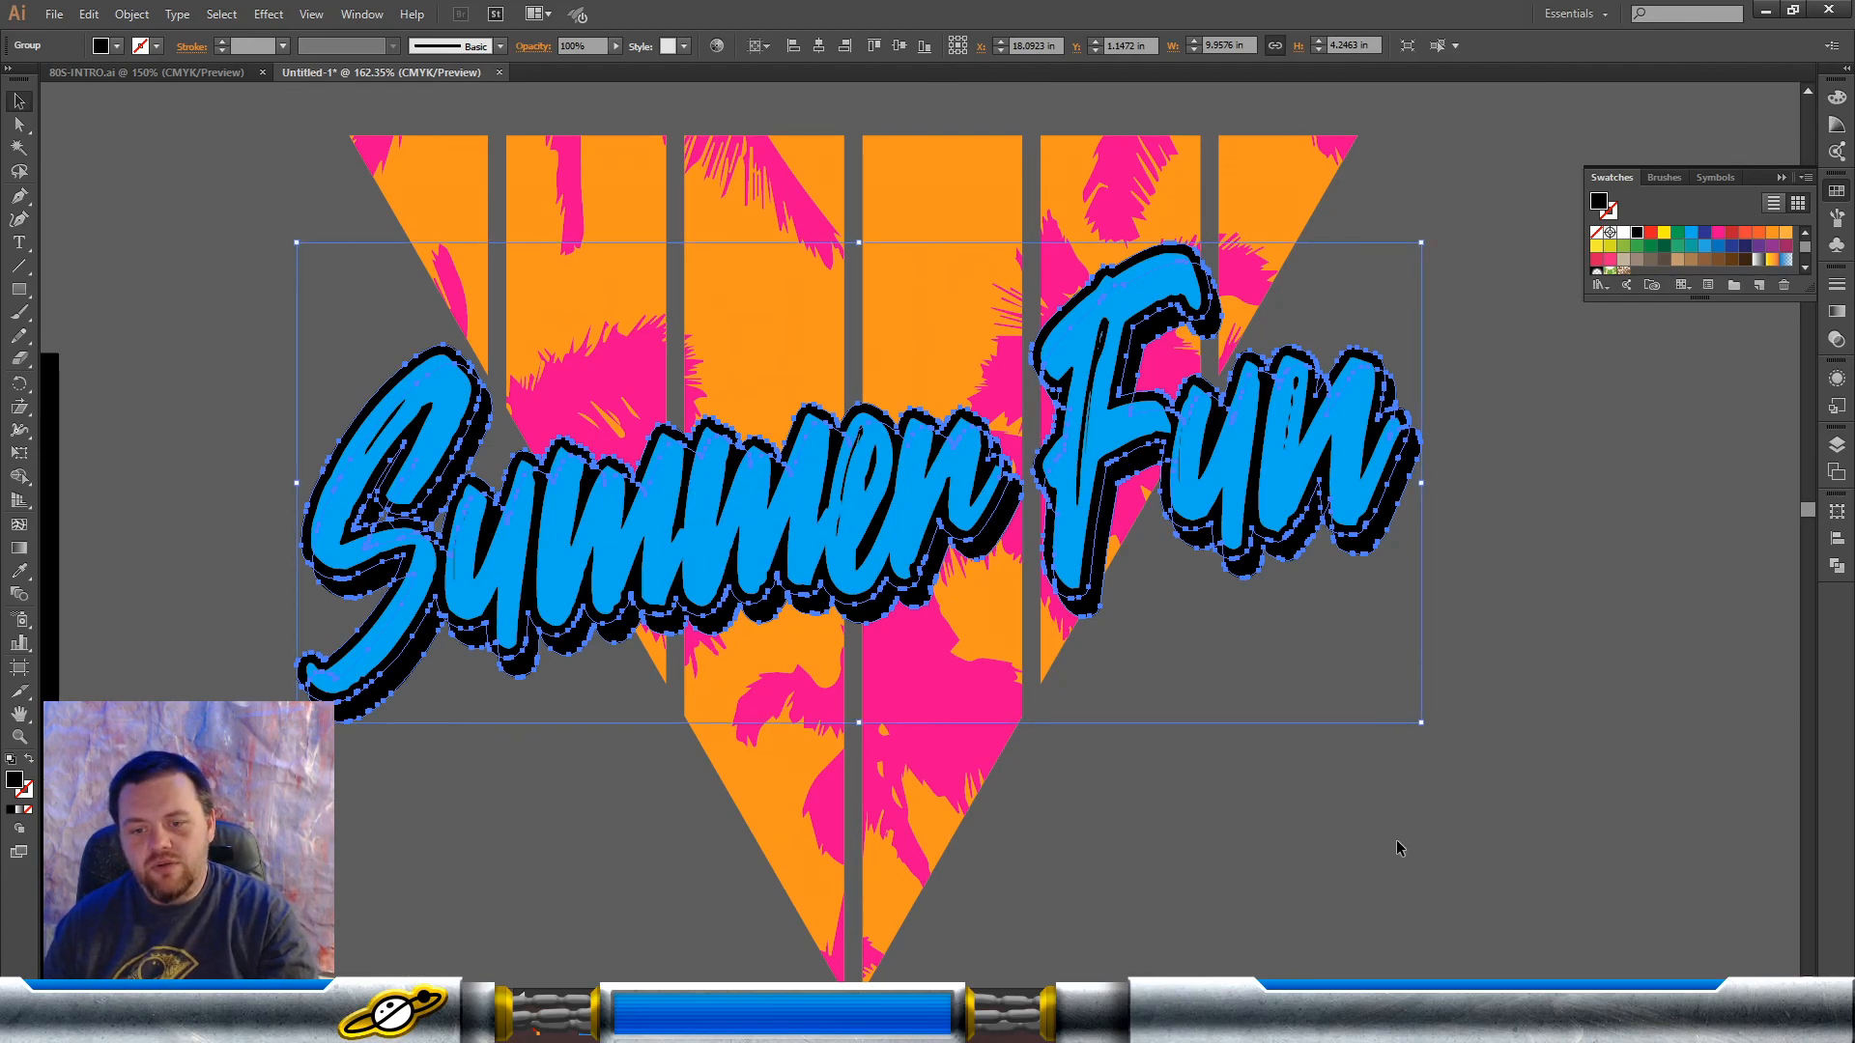
left_click(1397, 842)
key("ctrl+f")
key("ctrl+shift+b")
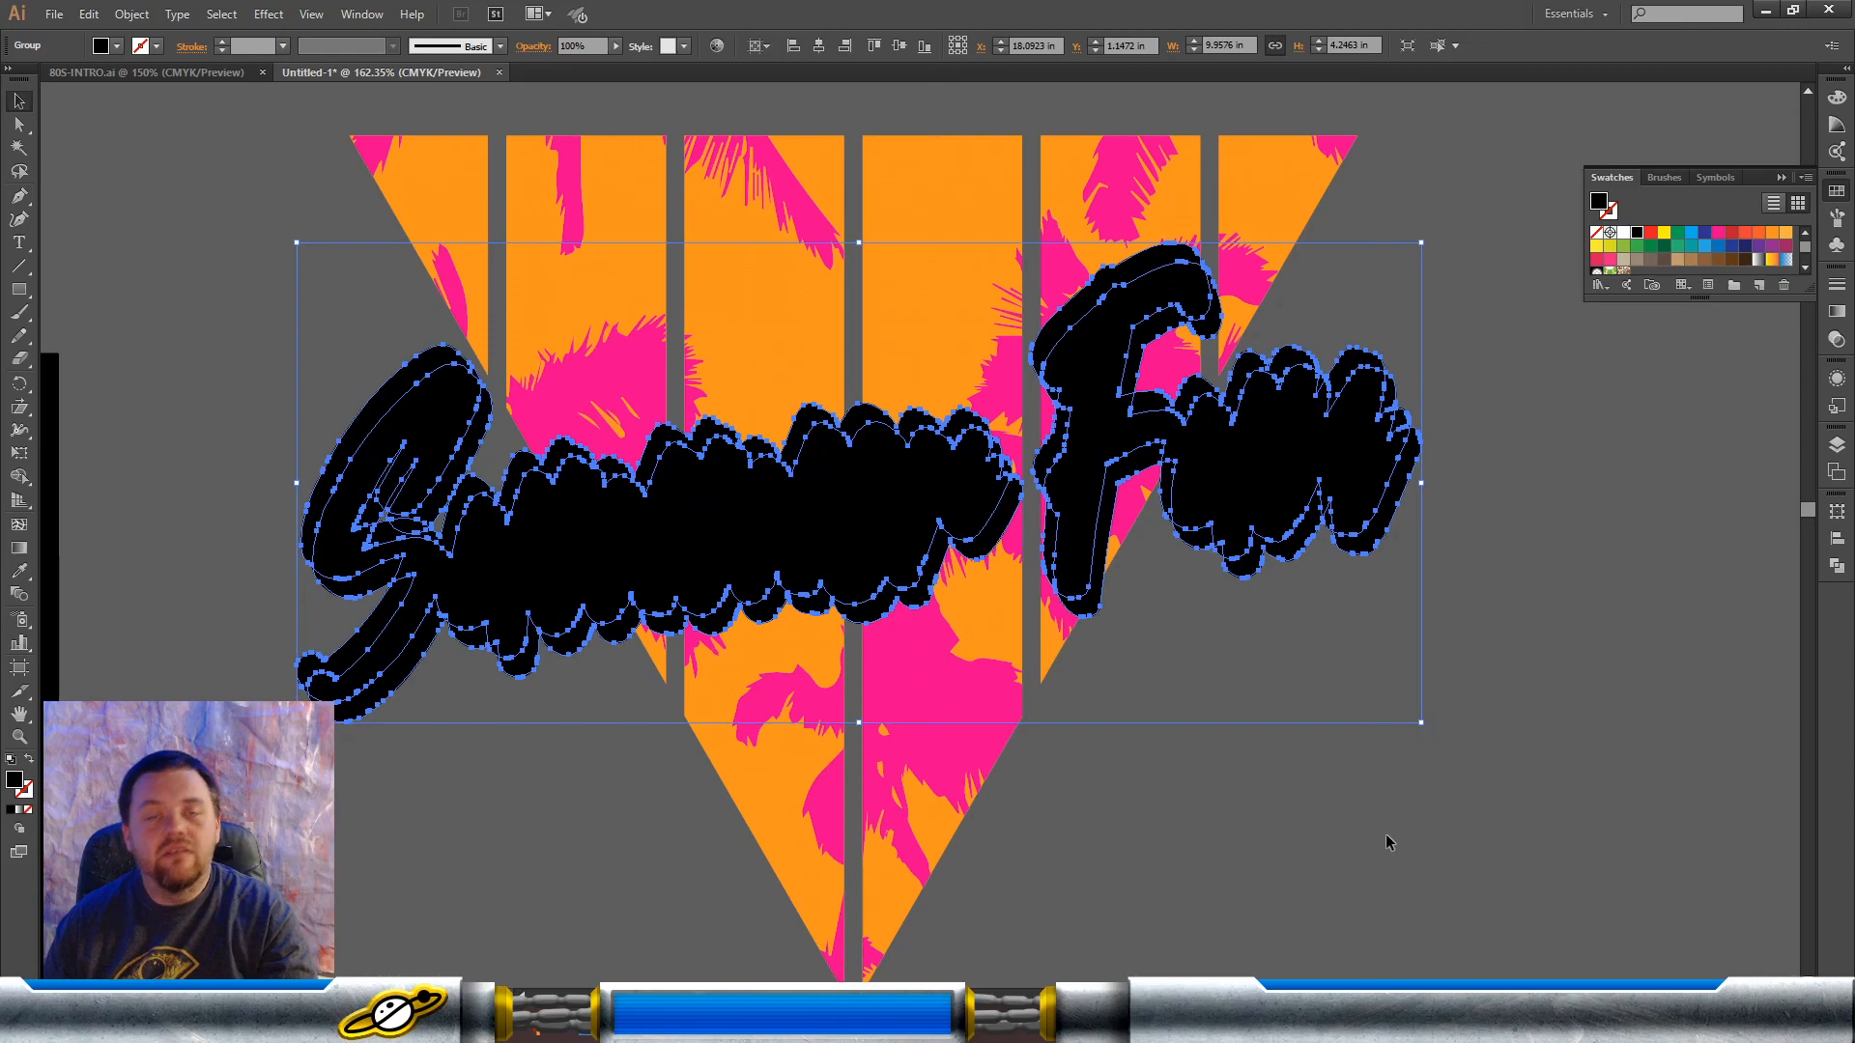
left_click(1386, 837)
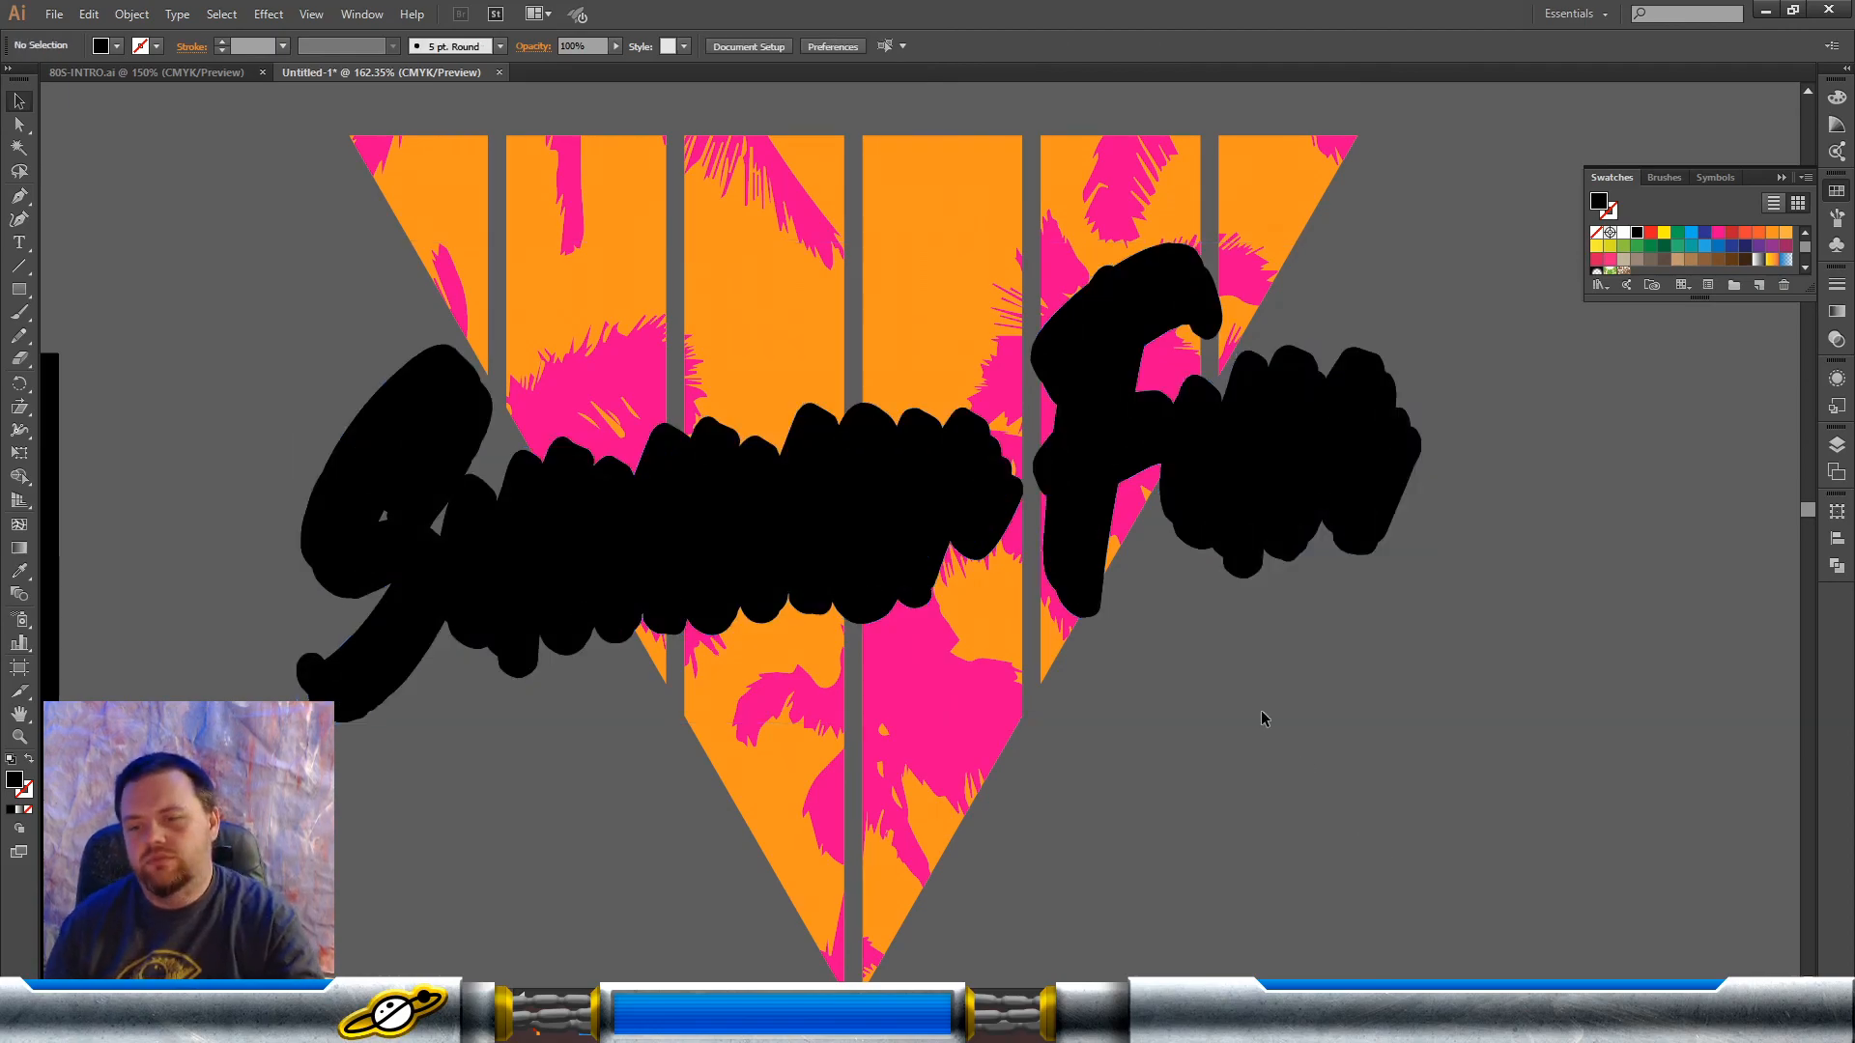
Step: Cut the duplicated black lettering shape out of the pink palm silhouettes with the Minus Front shape mode
left_click(1050, 266)
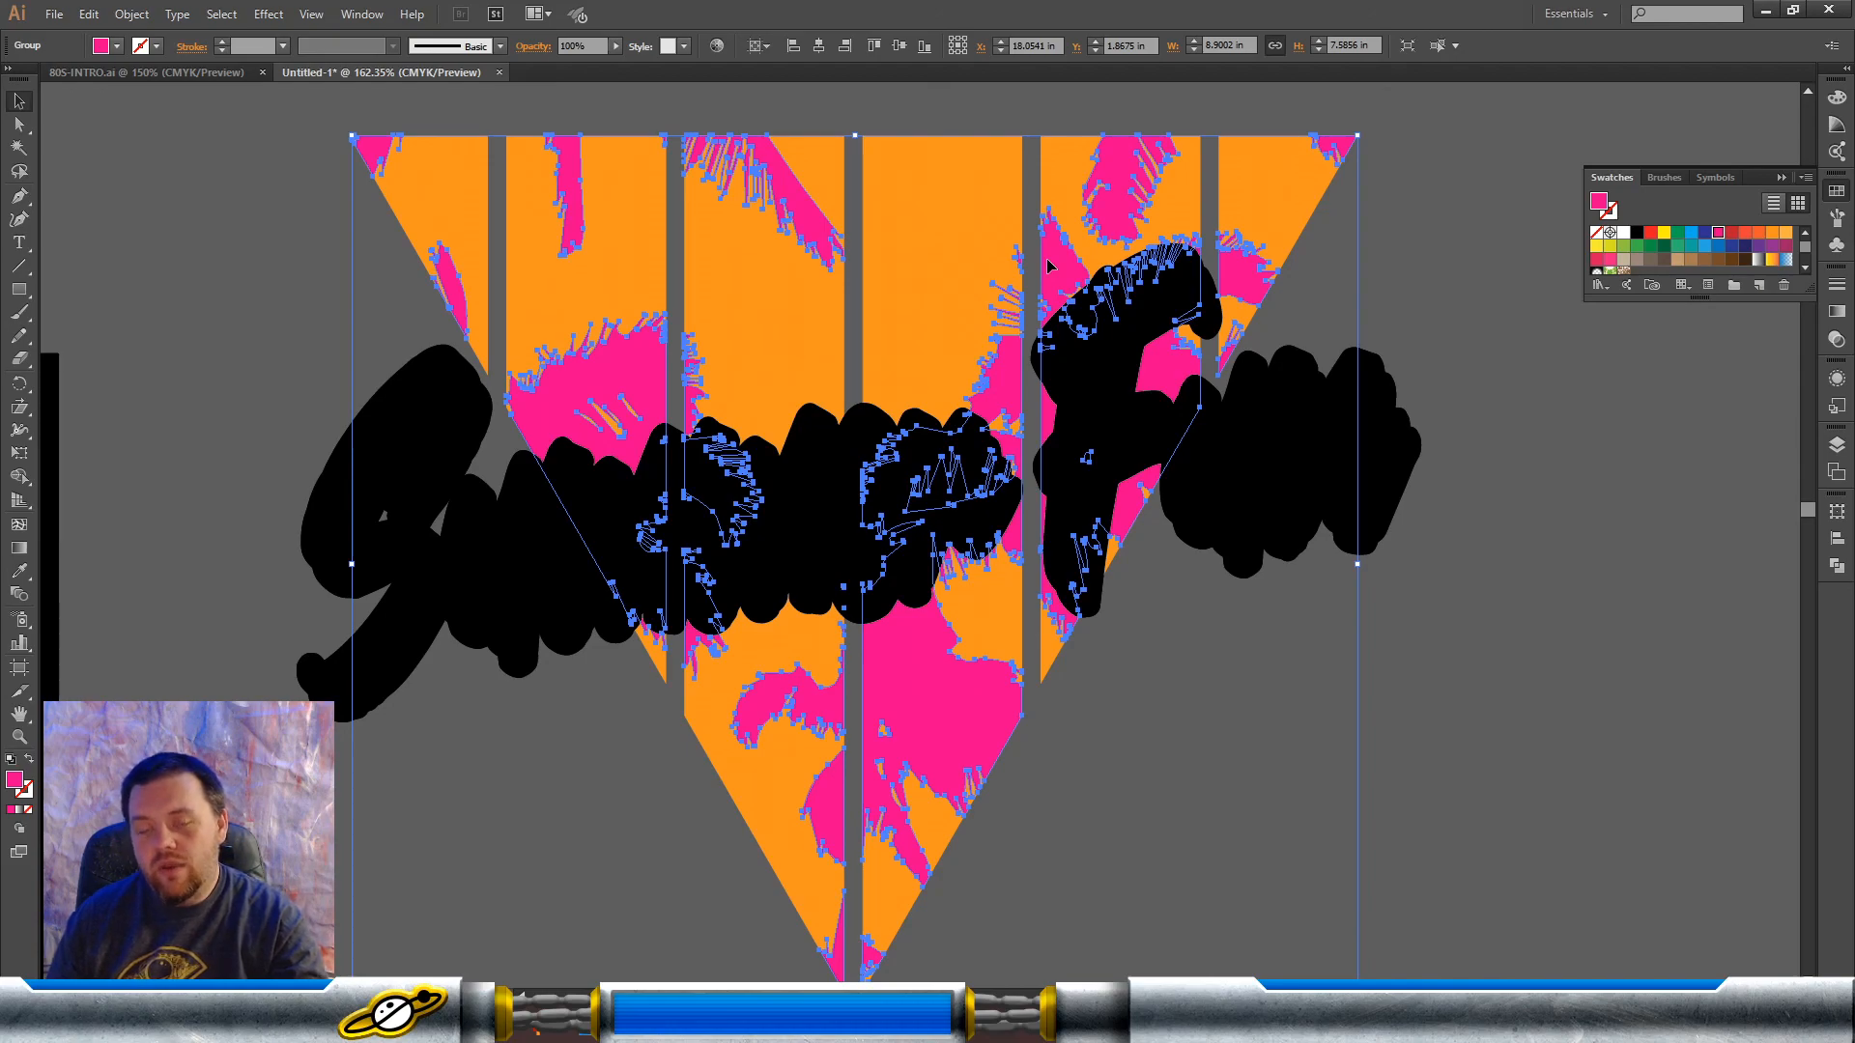
key("ctrl+8")
key("ctrl+z")
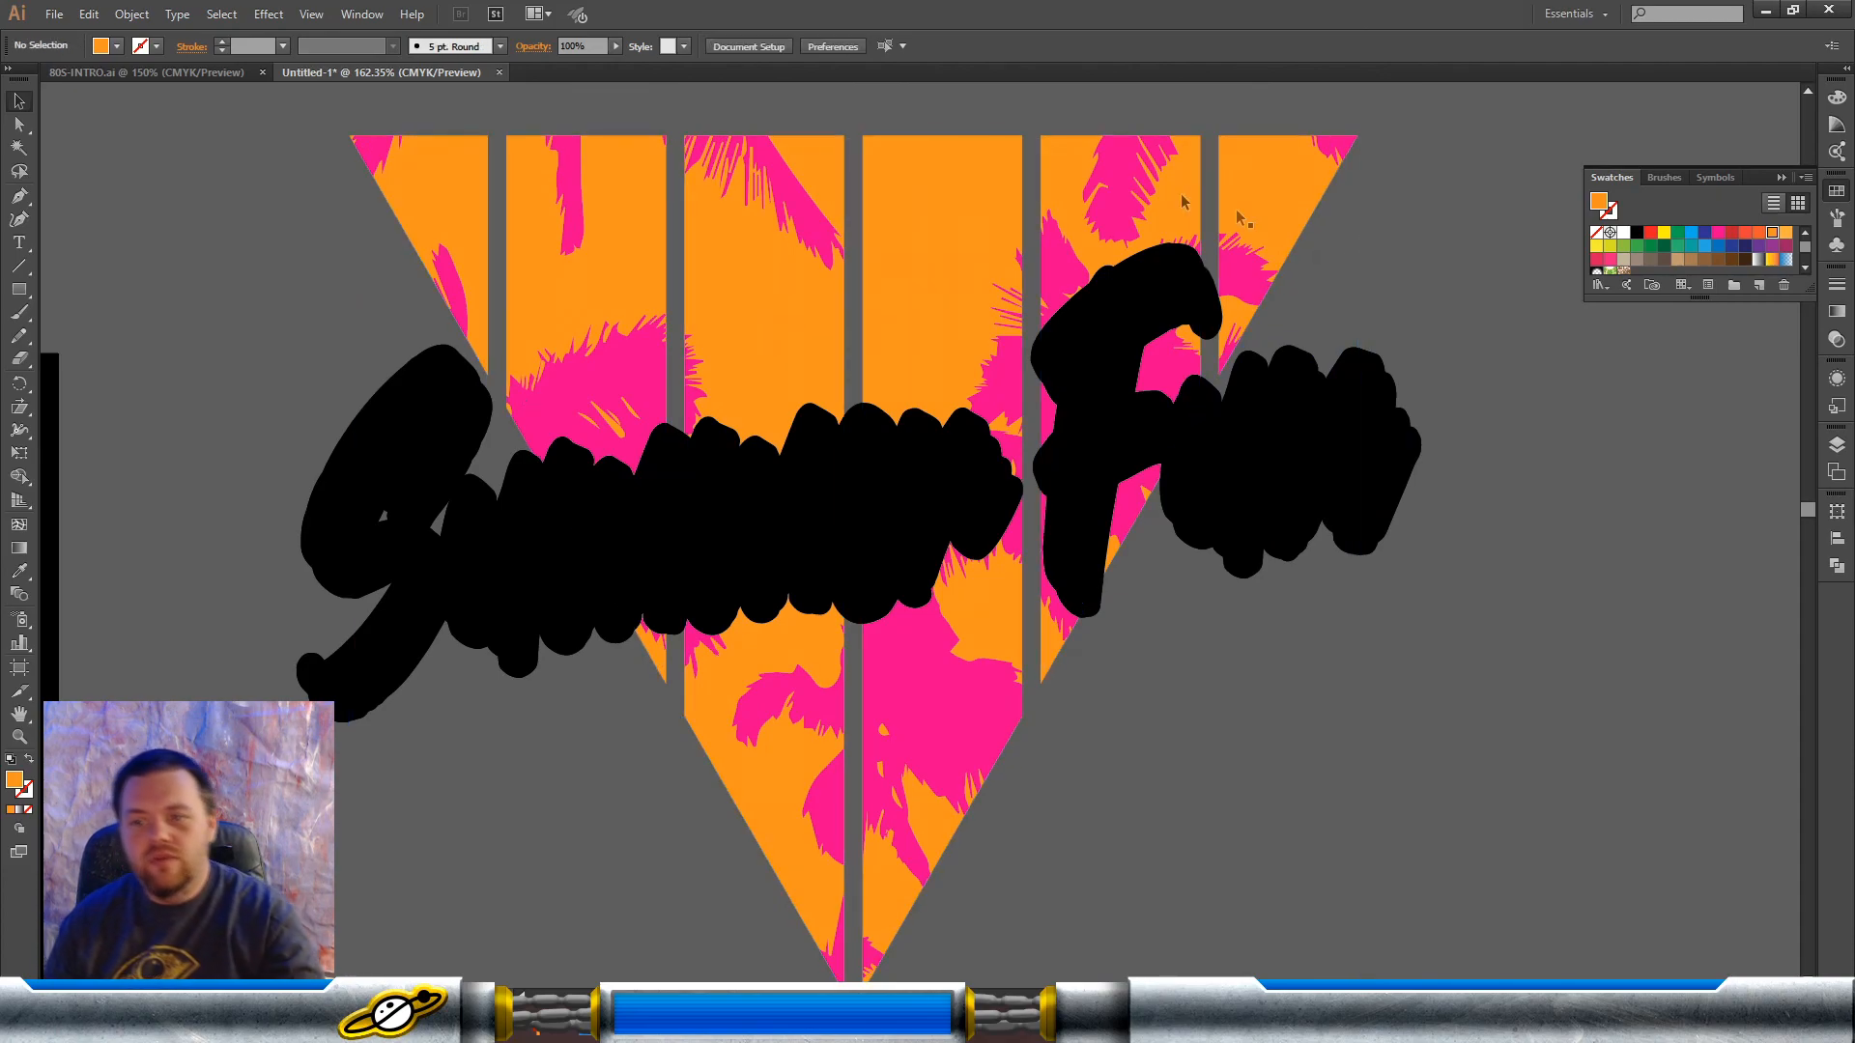
left_click(1140, 293)
left_click(1145, 191, "shift")
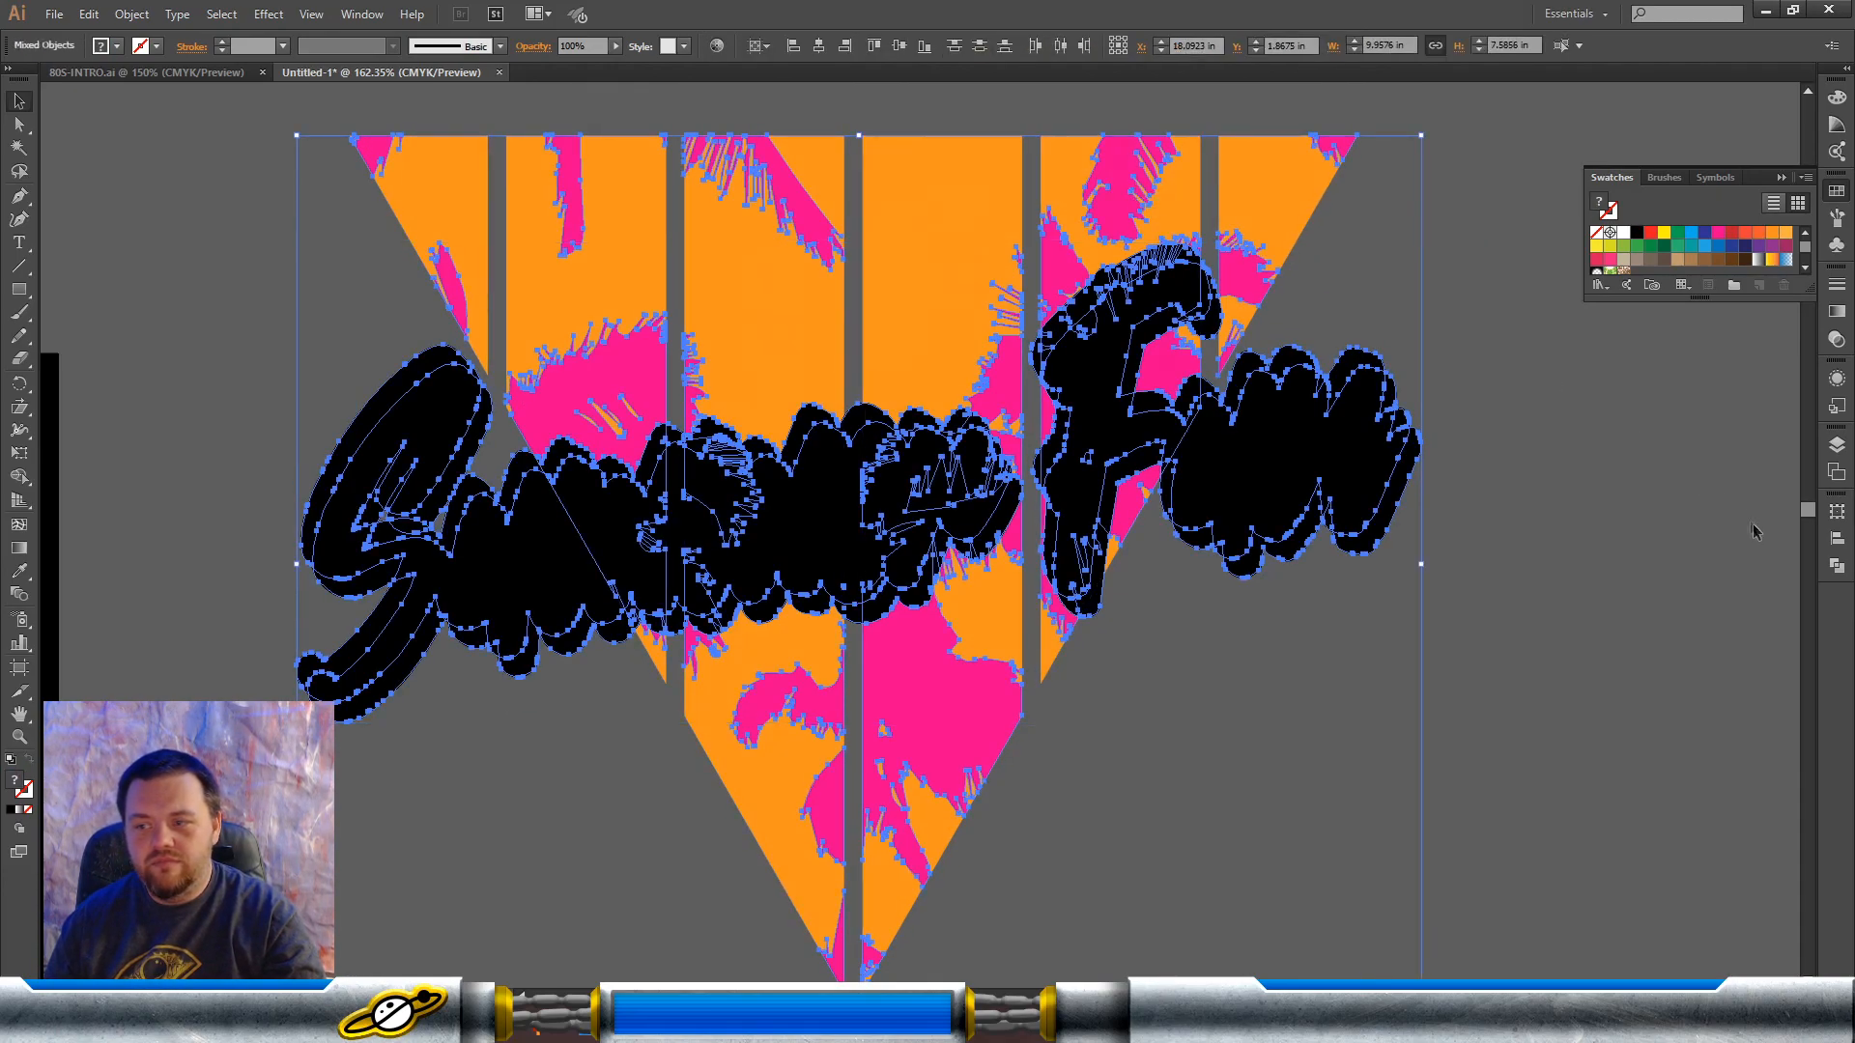
left_click(1837, 566)
left_click(1647, 541)
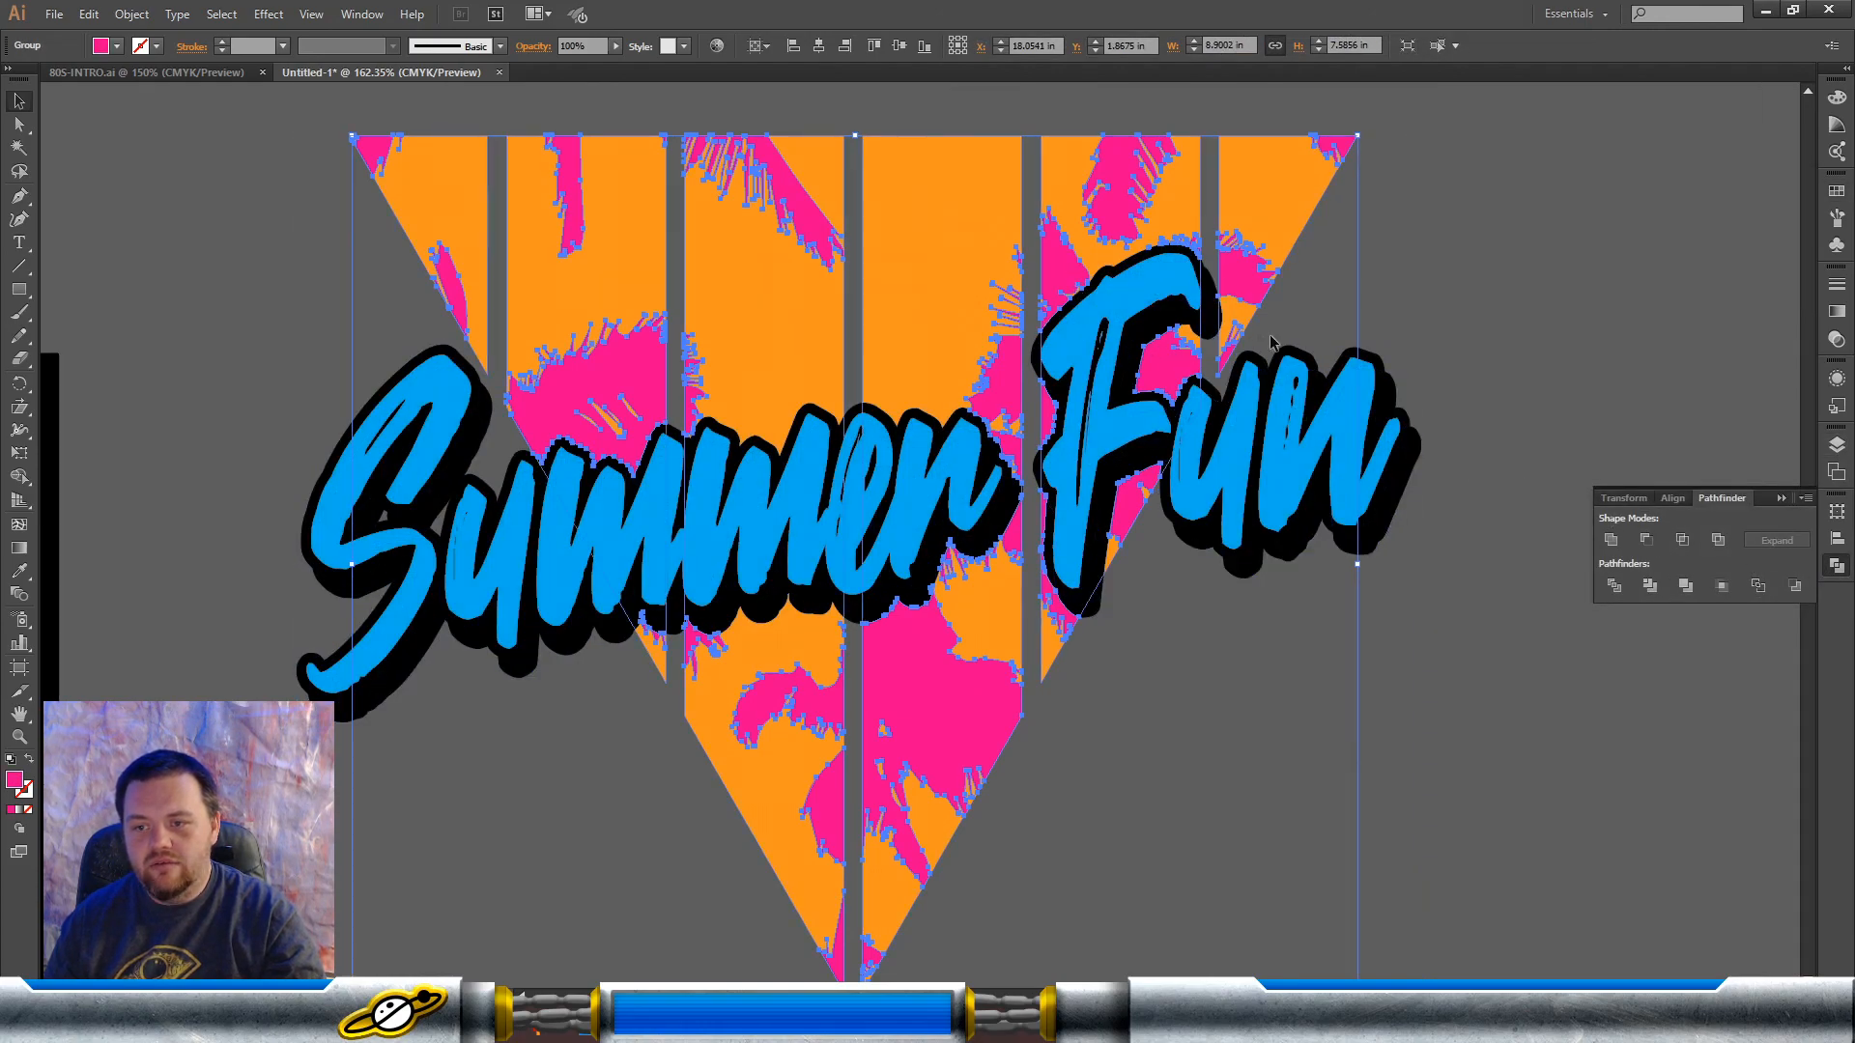
Step: Subtract the remaining black outline and shadow from the orange triangle bars with Minus Front
left_click(1461, 335)
key("ctrl+a")
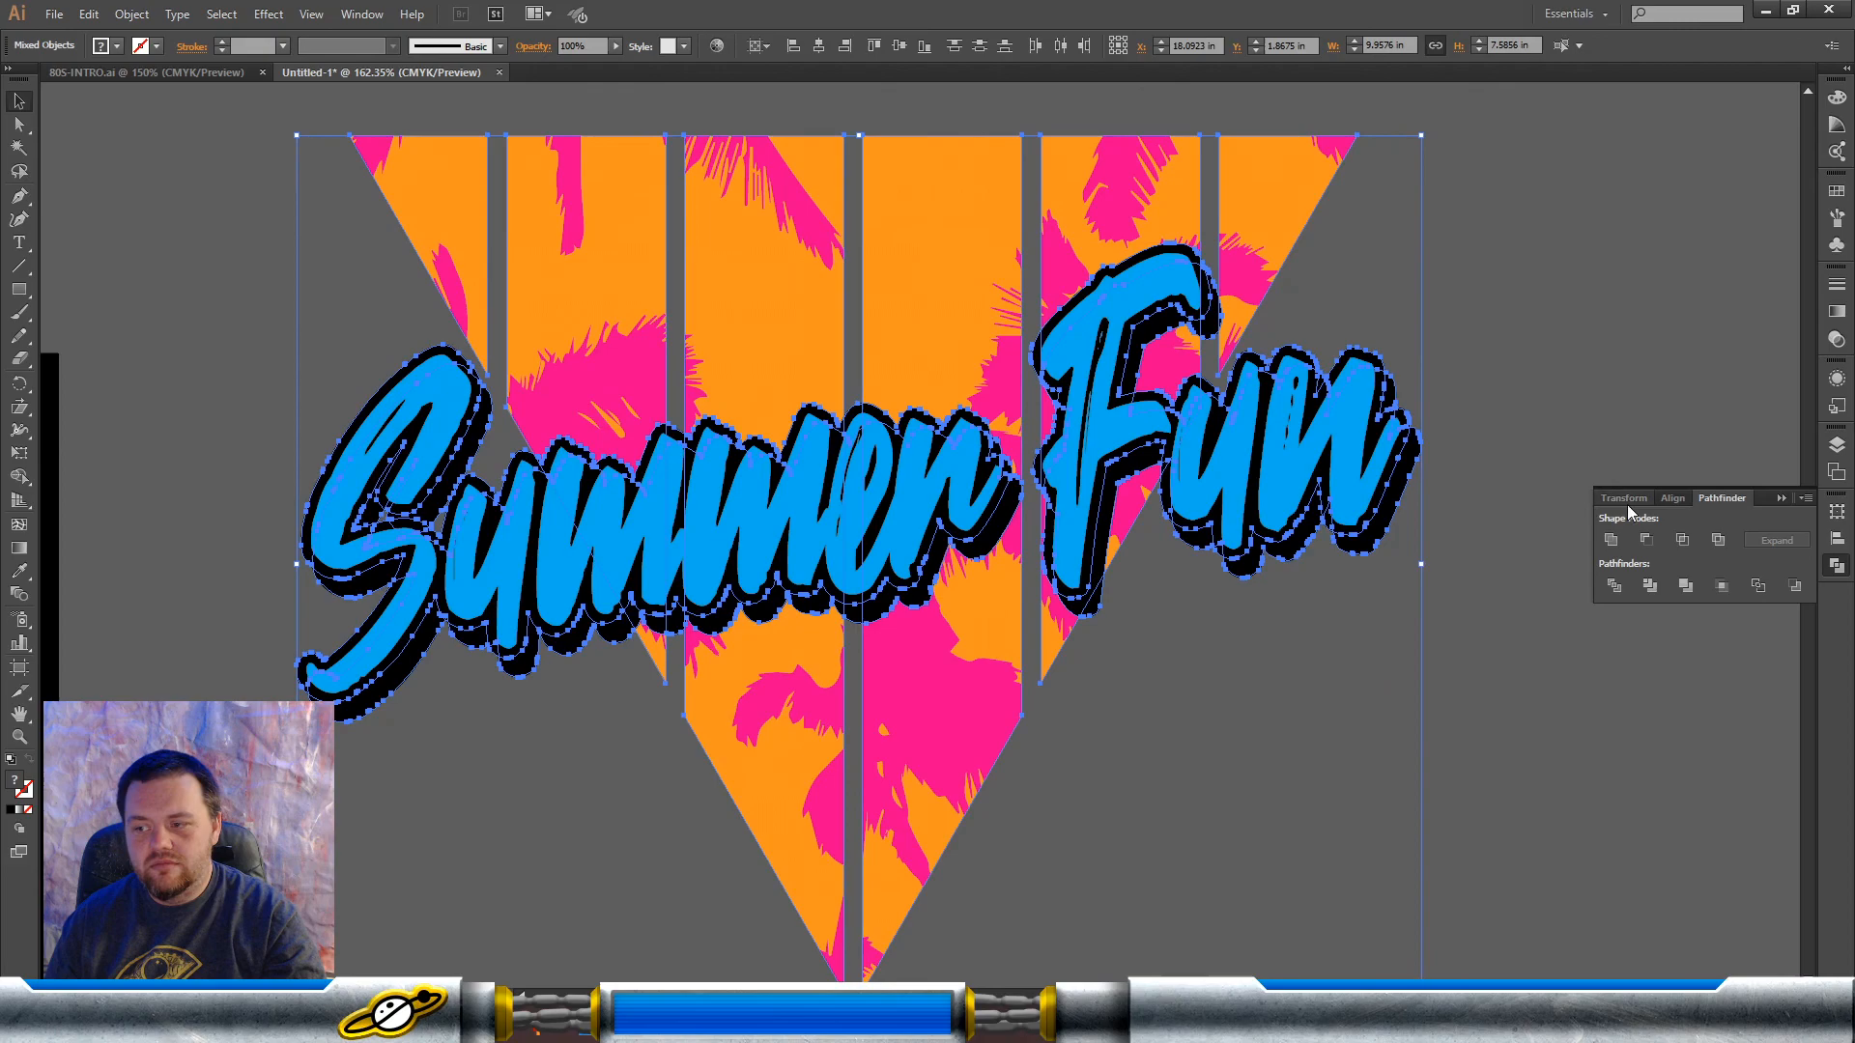
left_click(1646, 541)
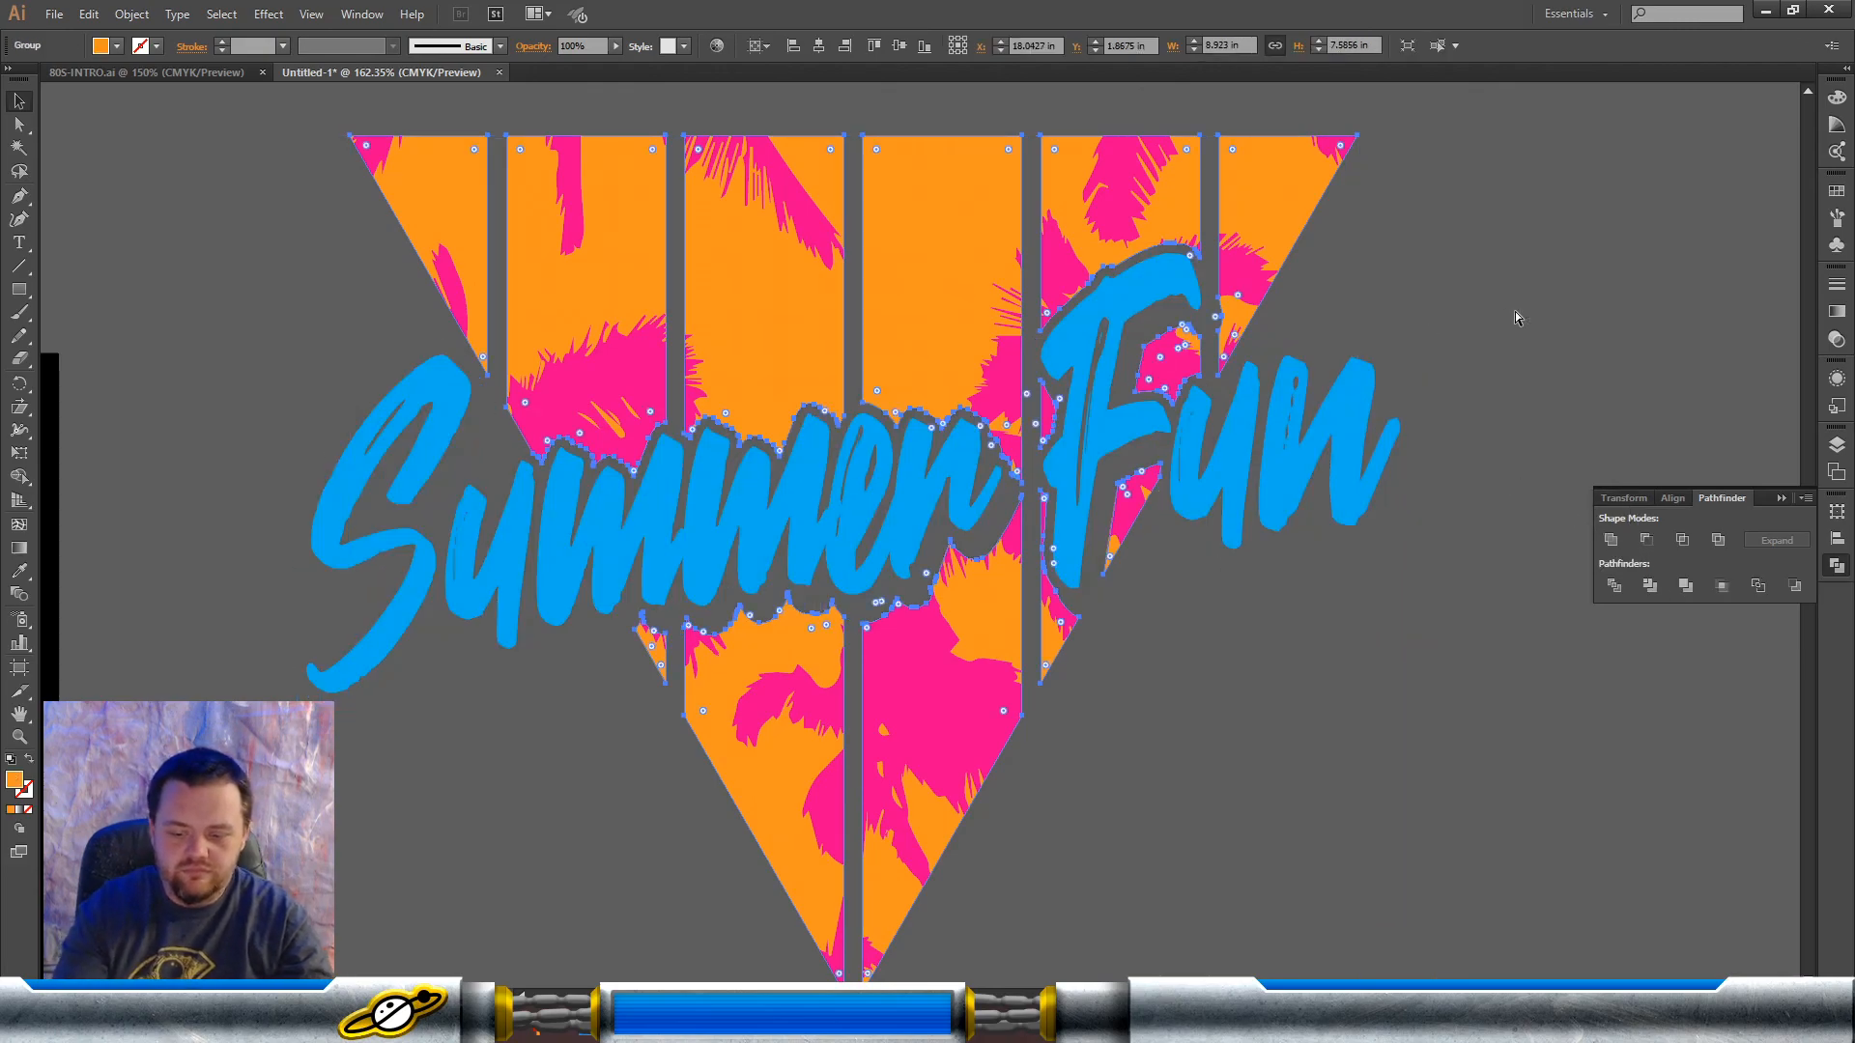
left_click(1406, 247)
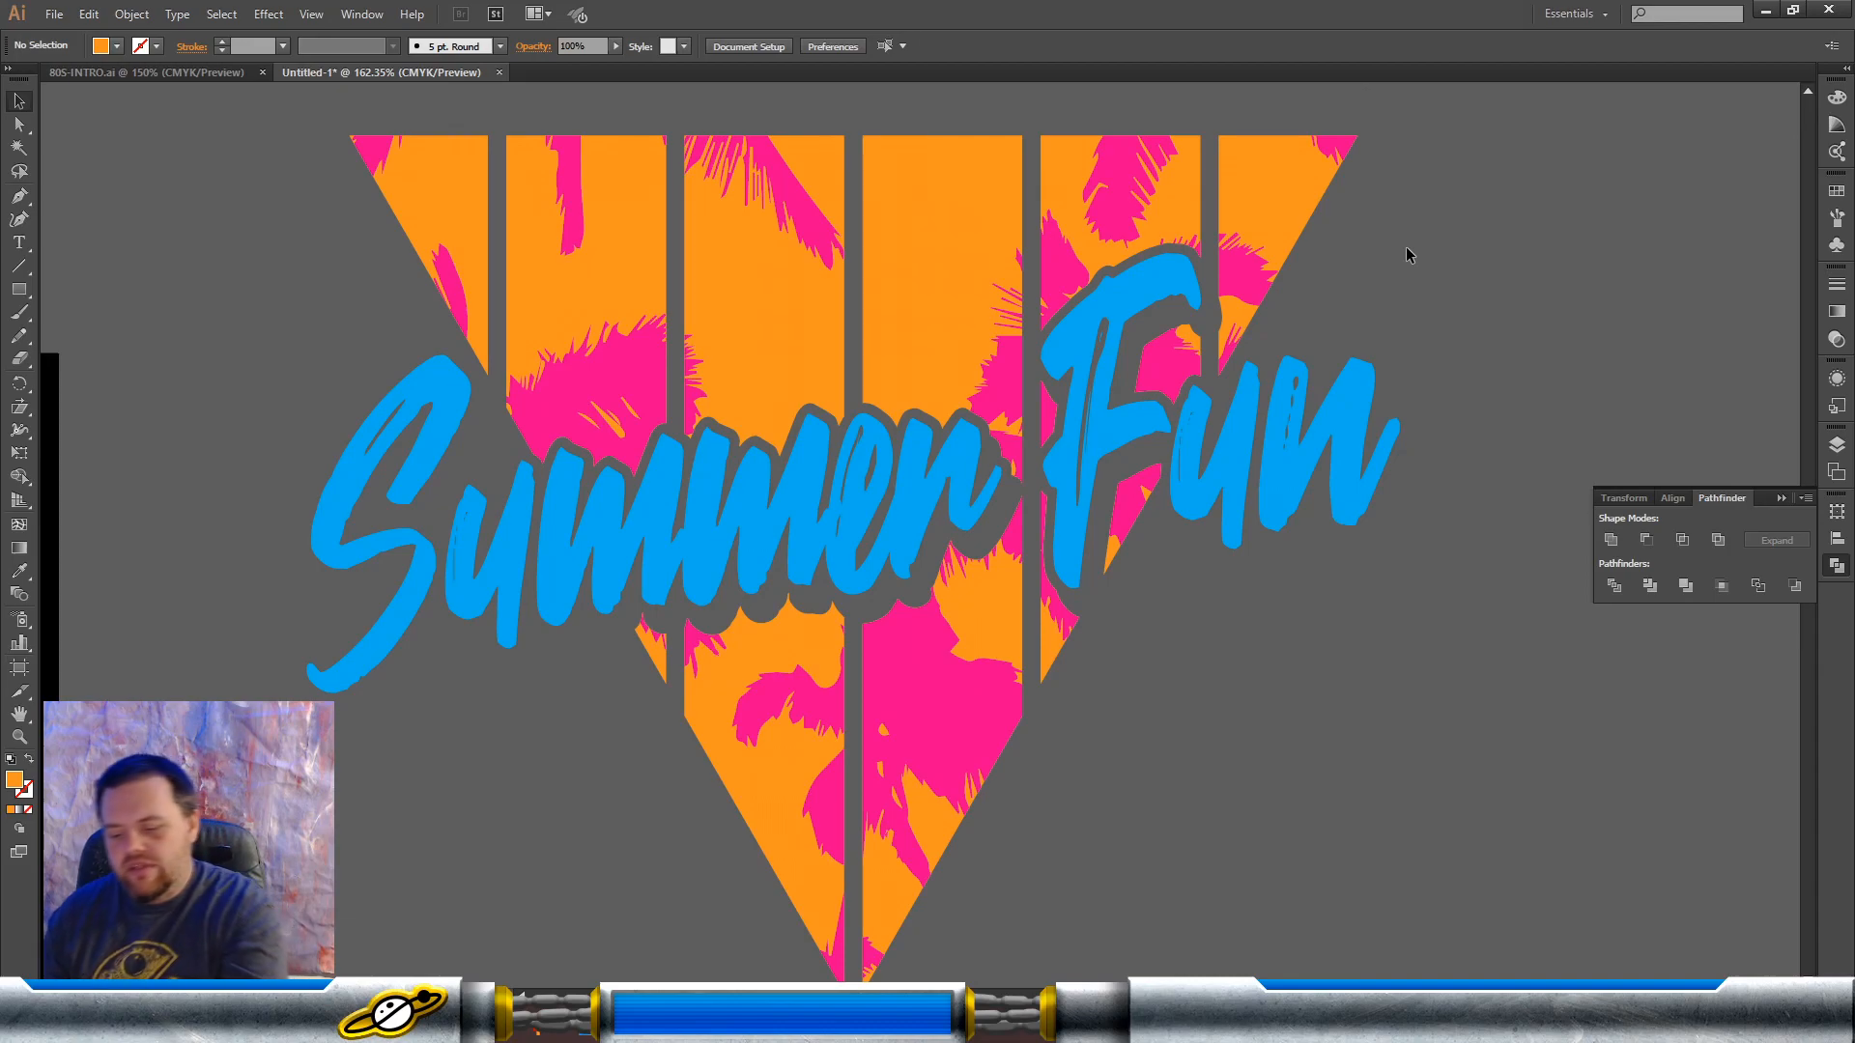
key("ctrl+minus")
key("ctrl+minus")
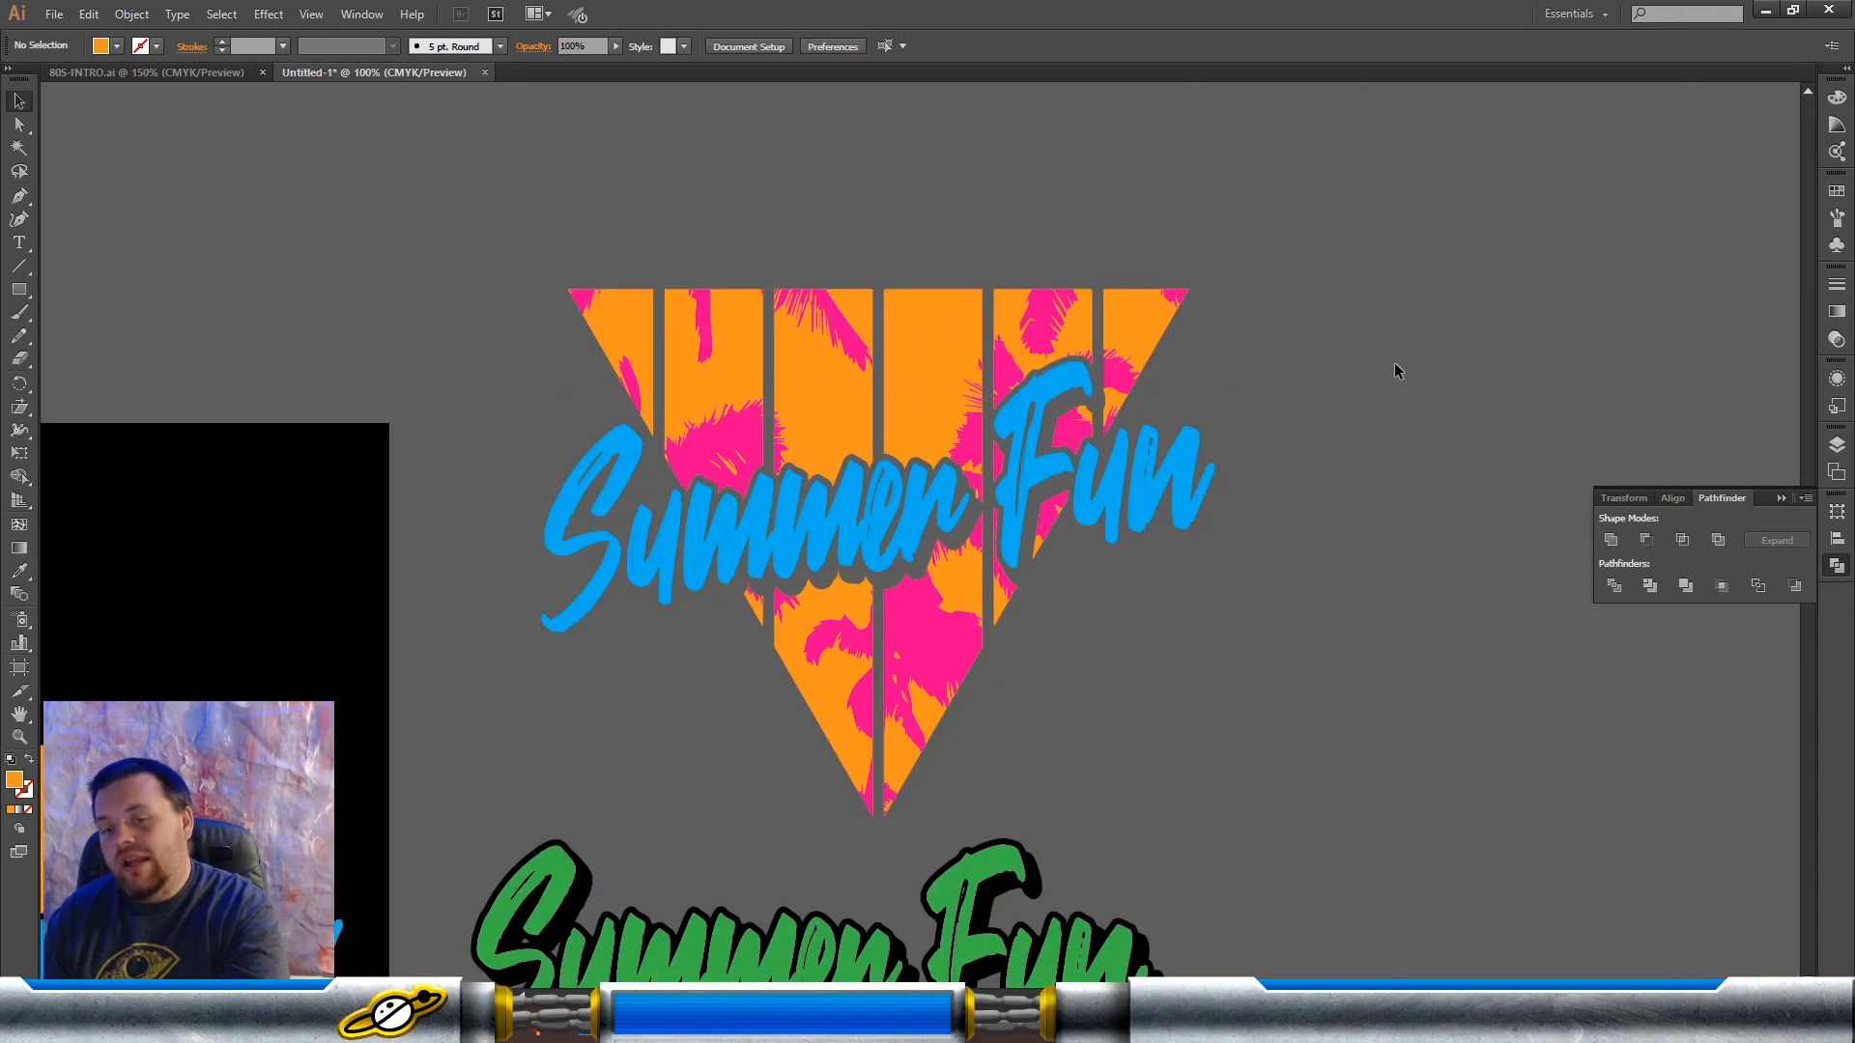
scroll(1386, 371, "down", 2)
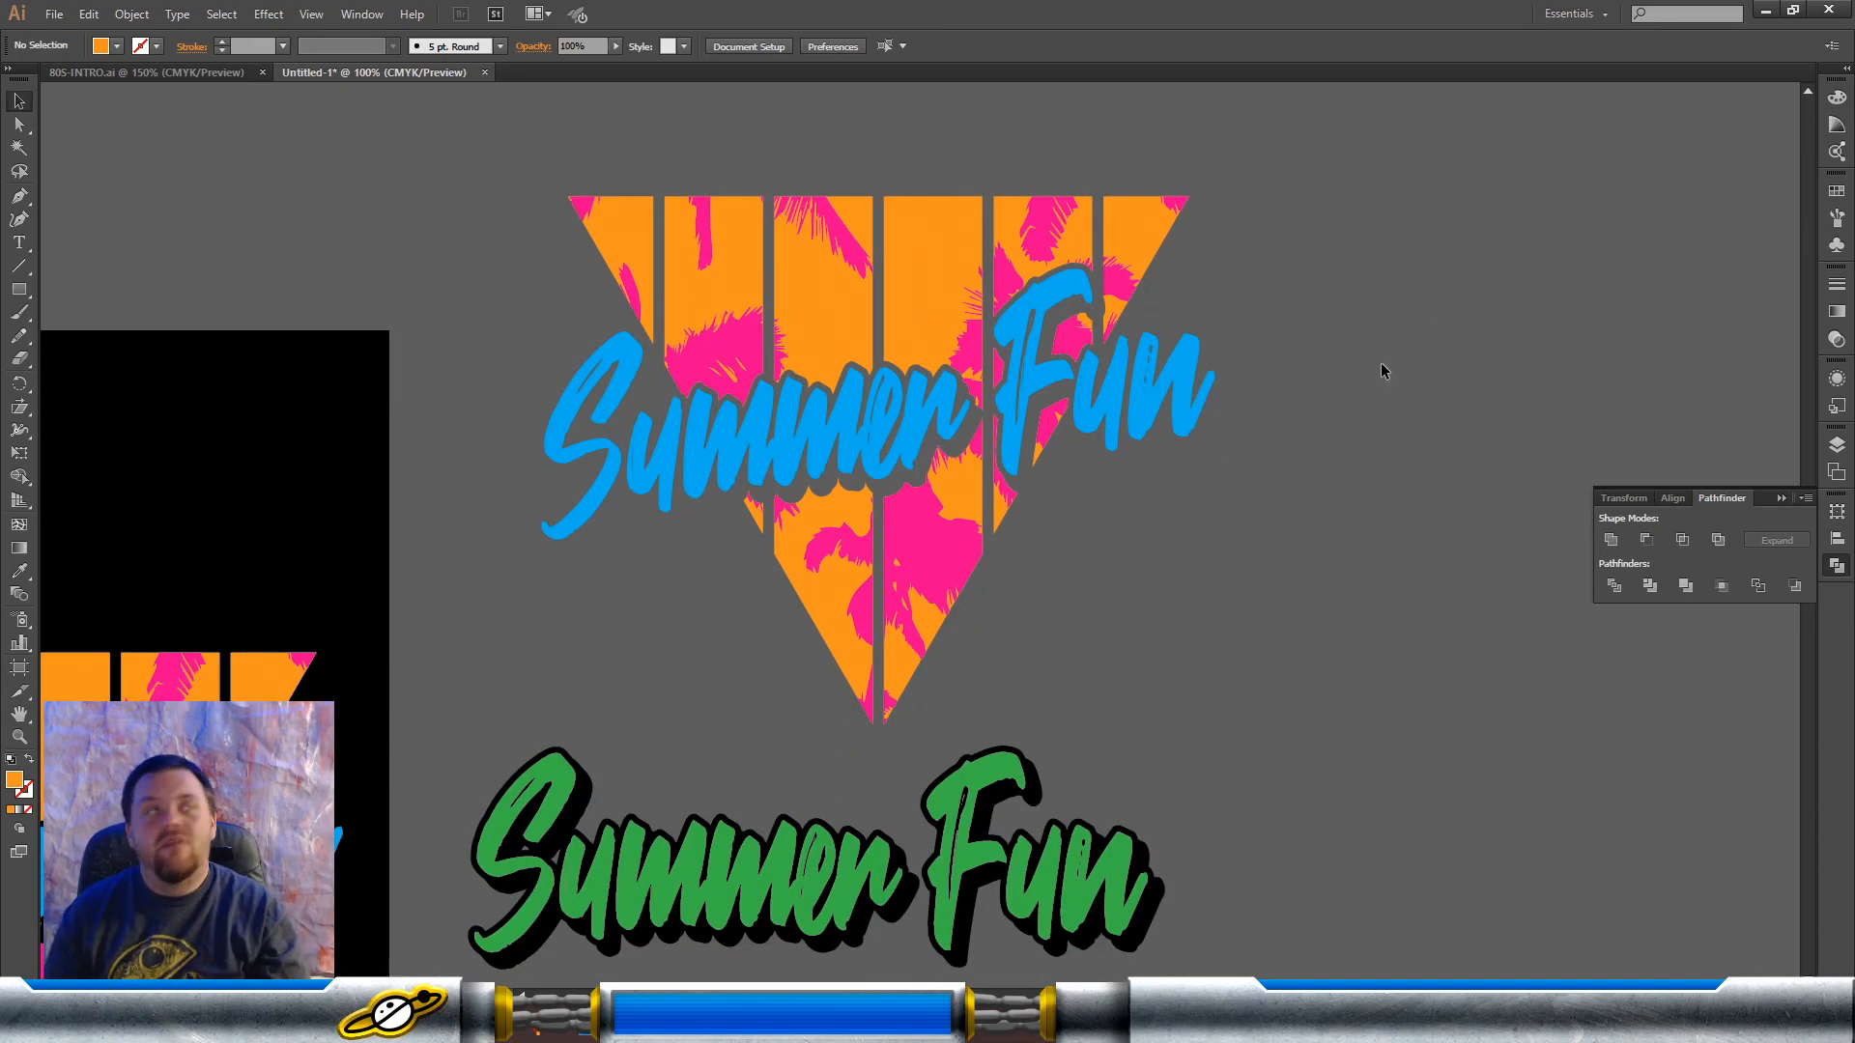